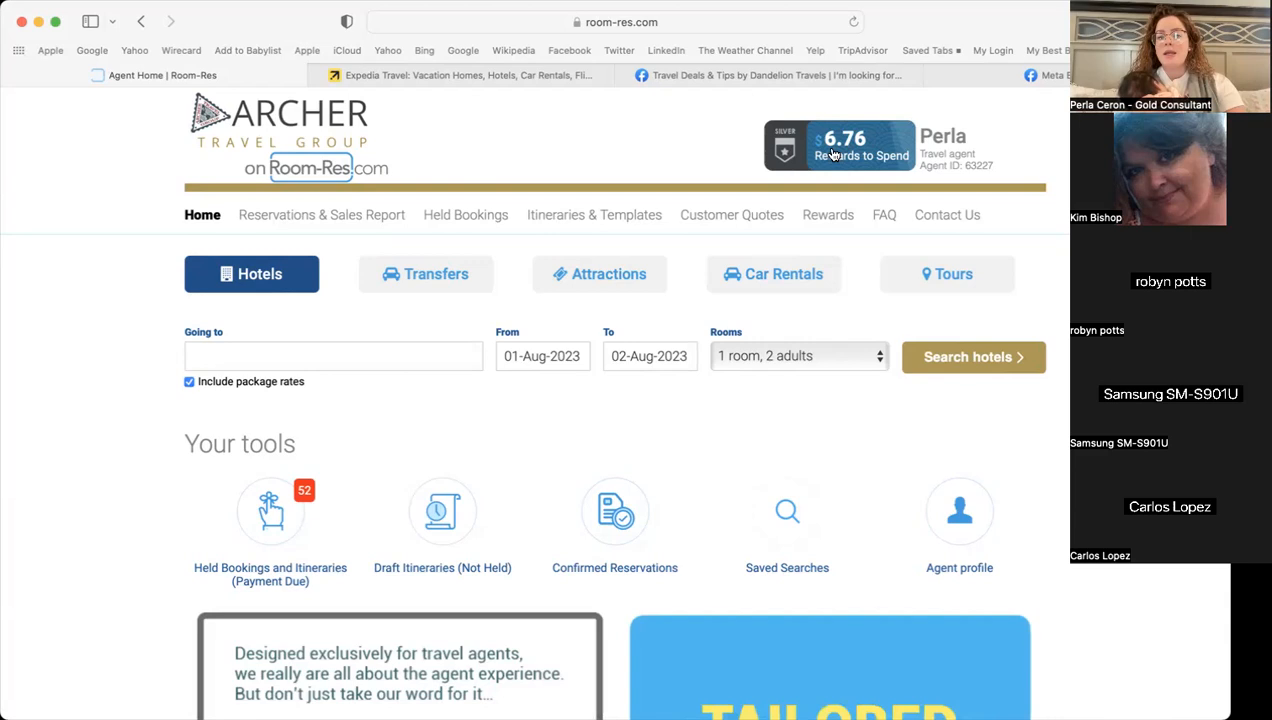
# - Open the Rewards page showing $6.76 available to spend and the points activity
pyautogui.click(831, 151)
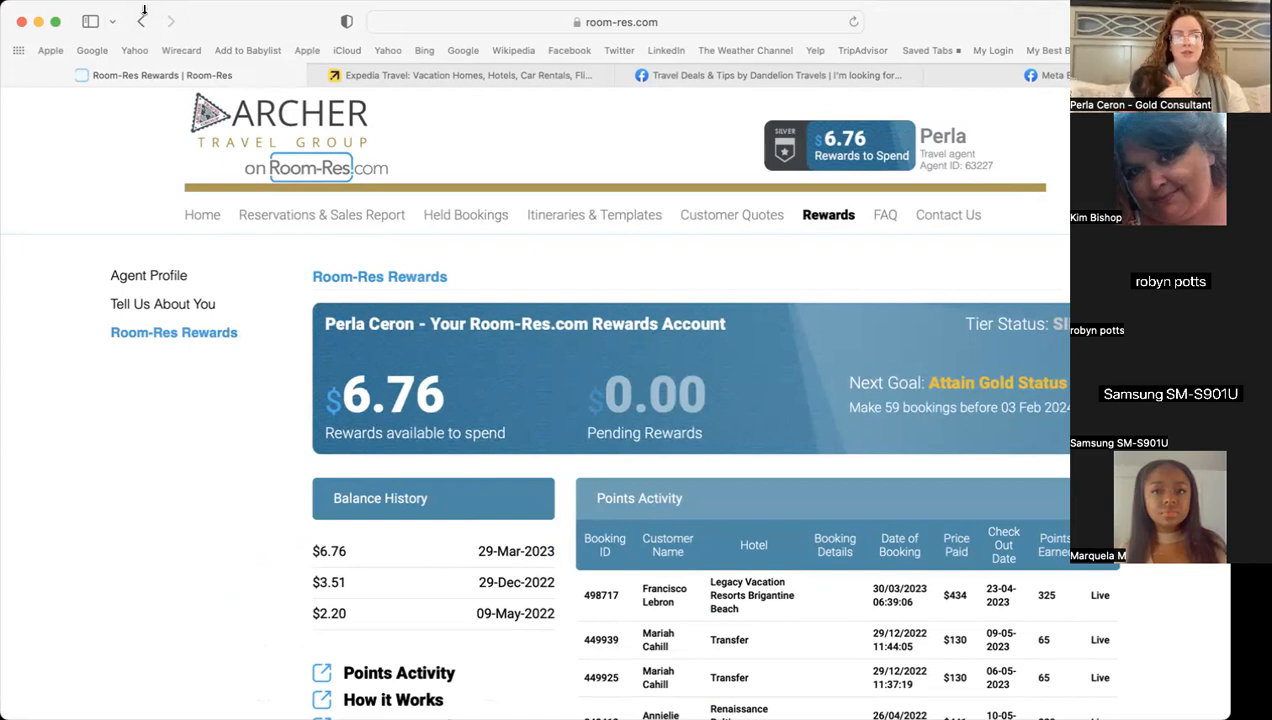
pyautogui.moveTo(145, 9); pyautogui.dragTo(140, 58)
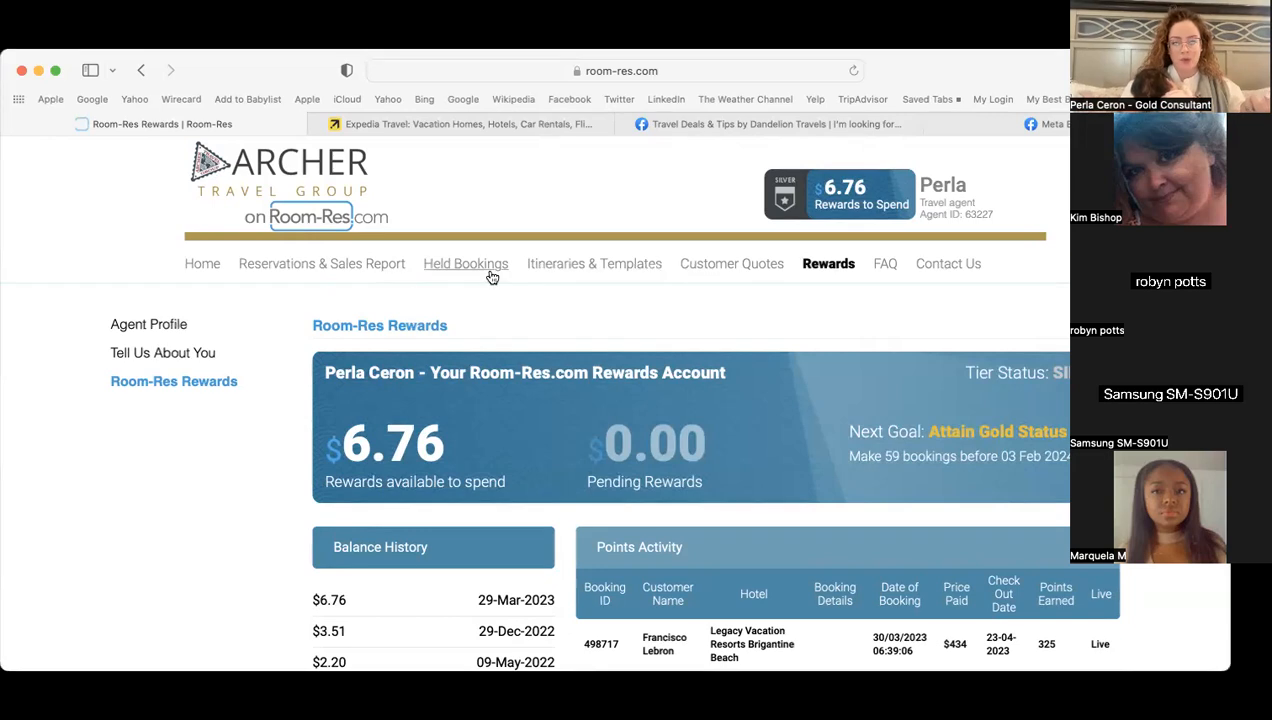
# - Return to the agent Home page and scroll through it, ending at the hotel search form
pyautogui.click(205, 269)
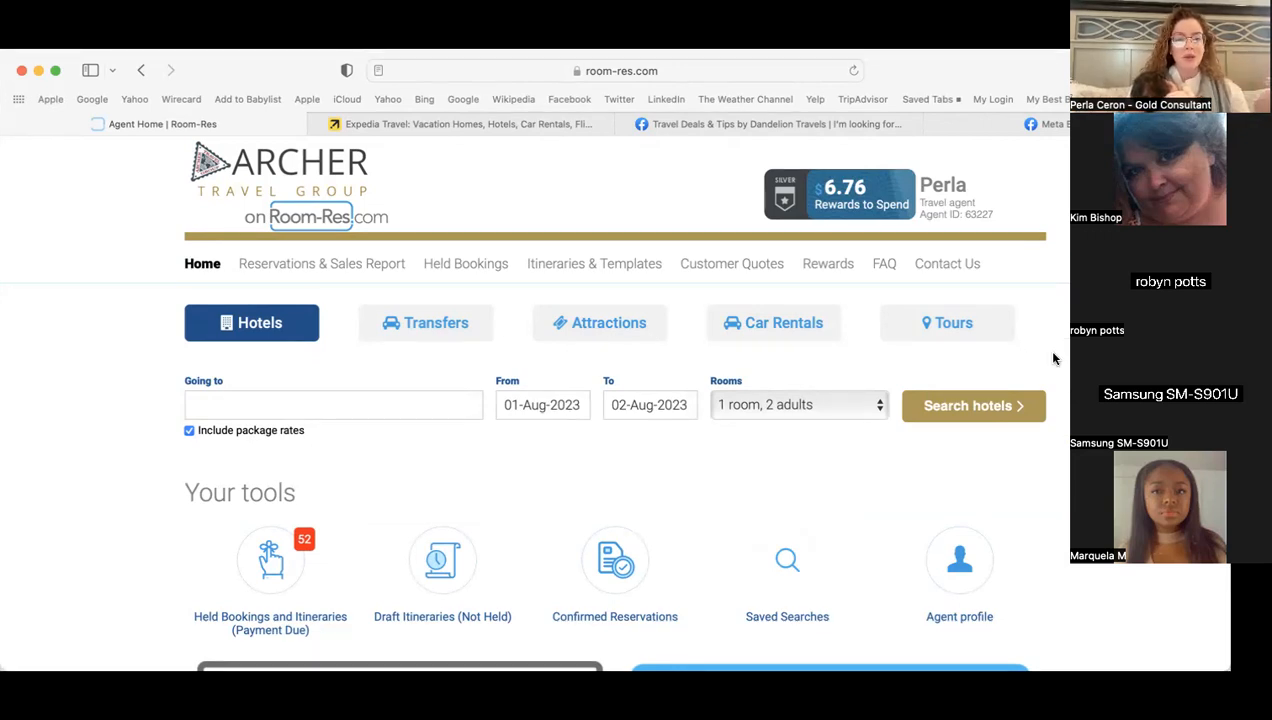
pyautogui.scroll(-3, 97, 537)
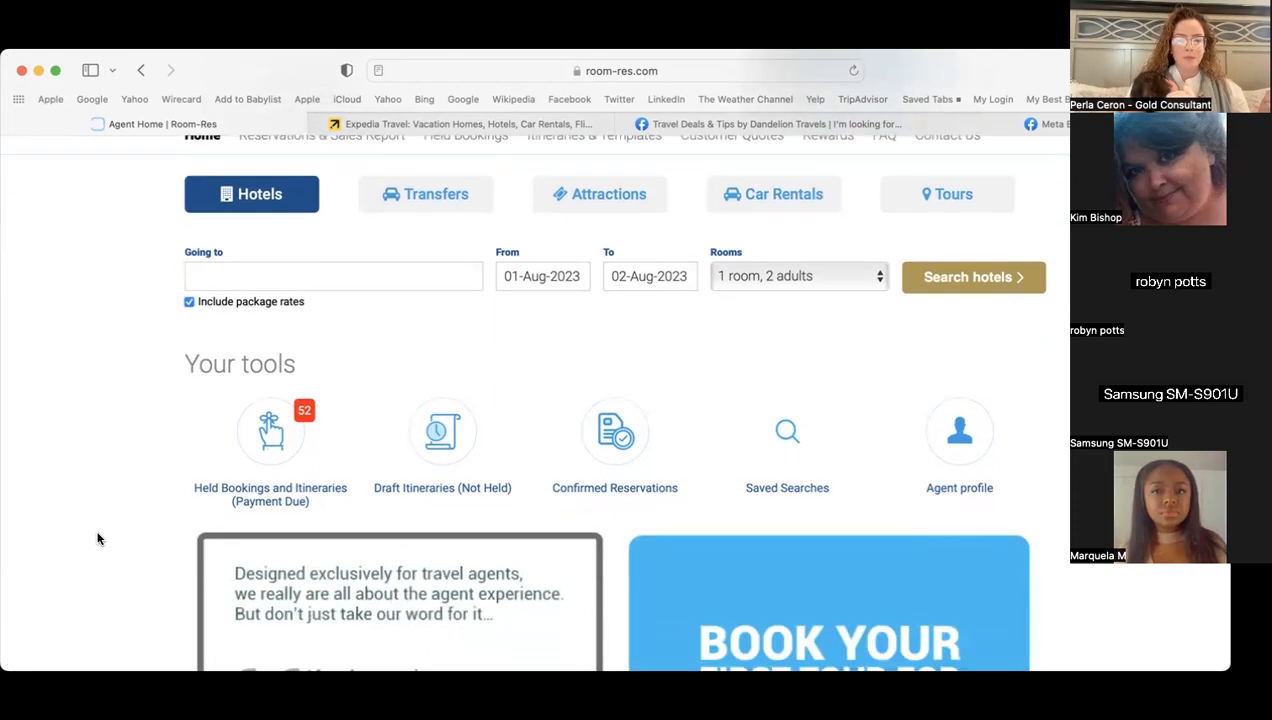
pyautogui.scroll(-4, 97, 537)
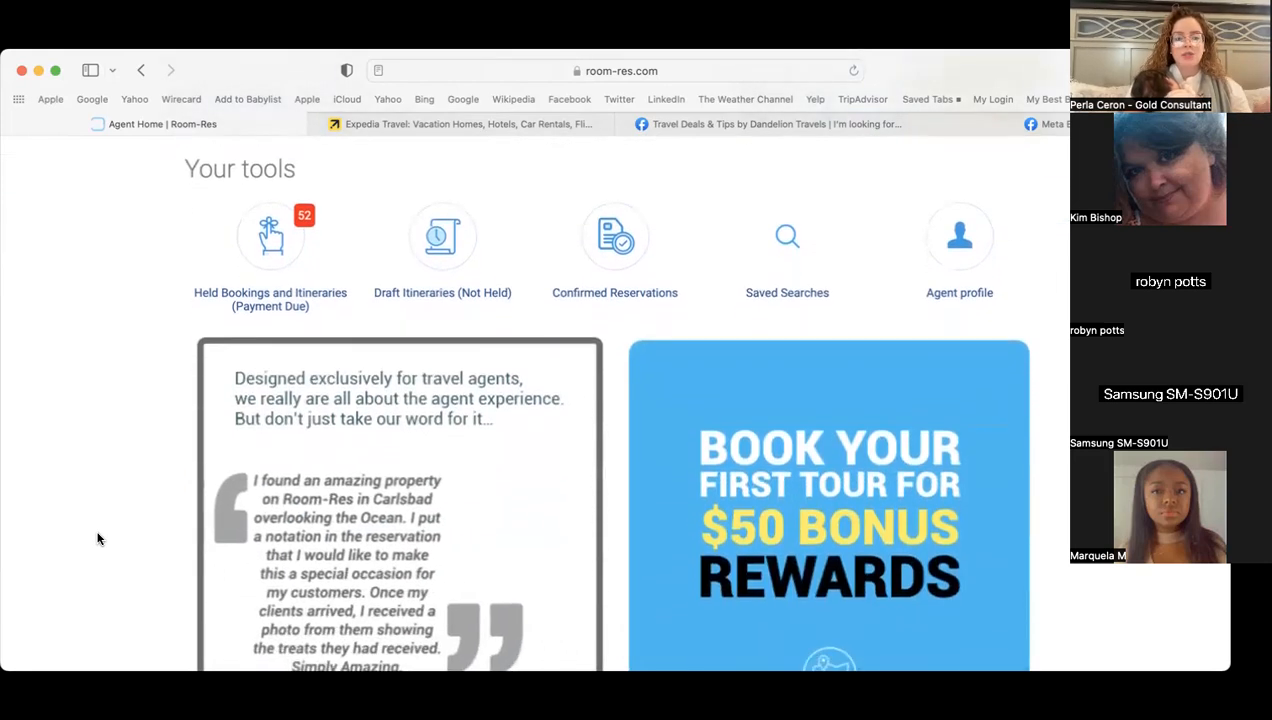
pyautogui.scroll(-10, 79, 419)
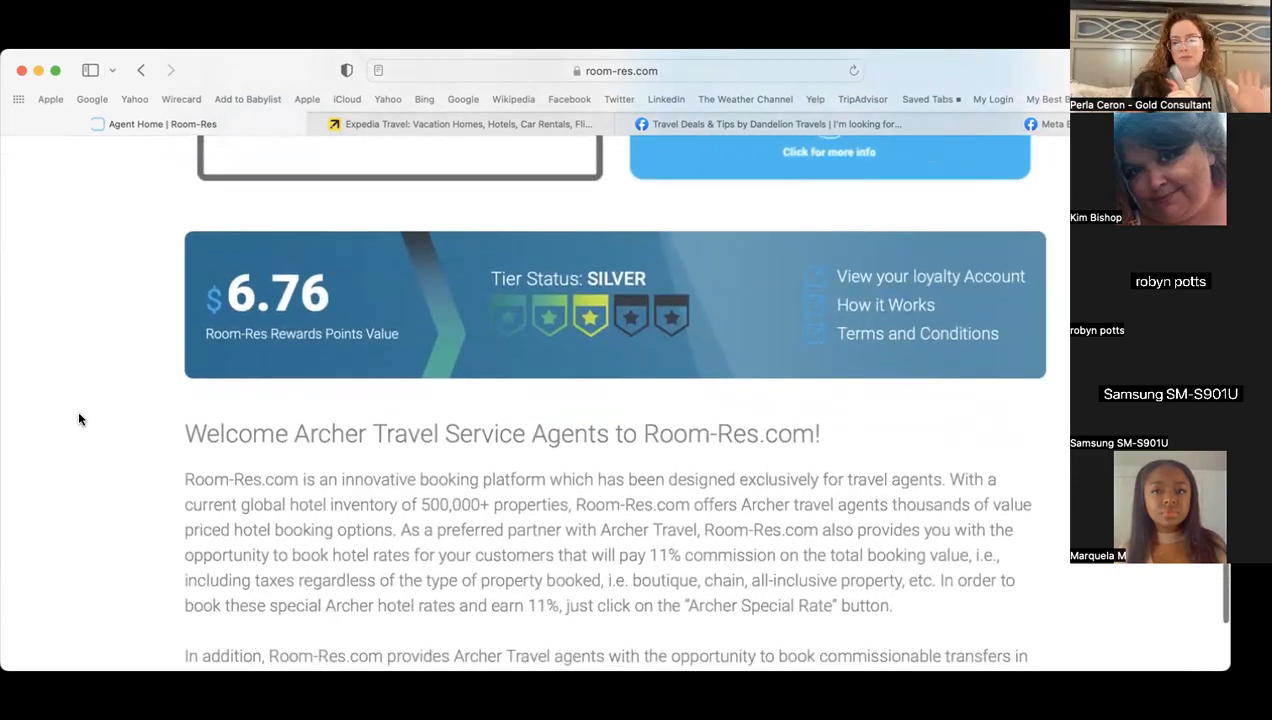
pyautogui.scroll(10, 79, 419)
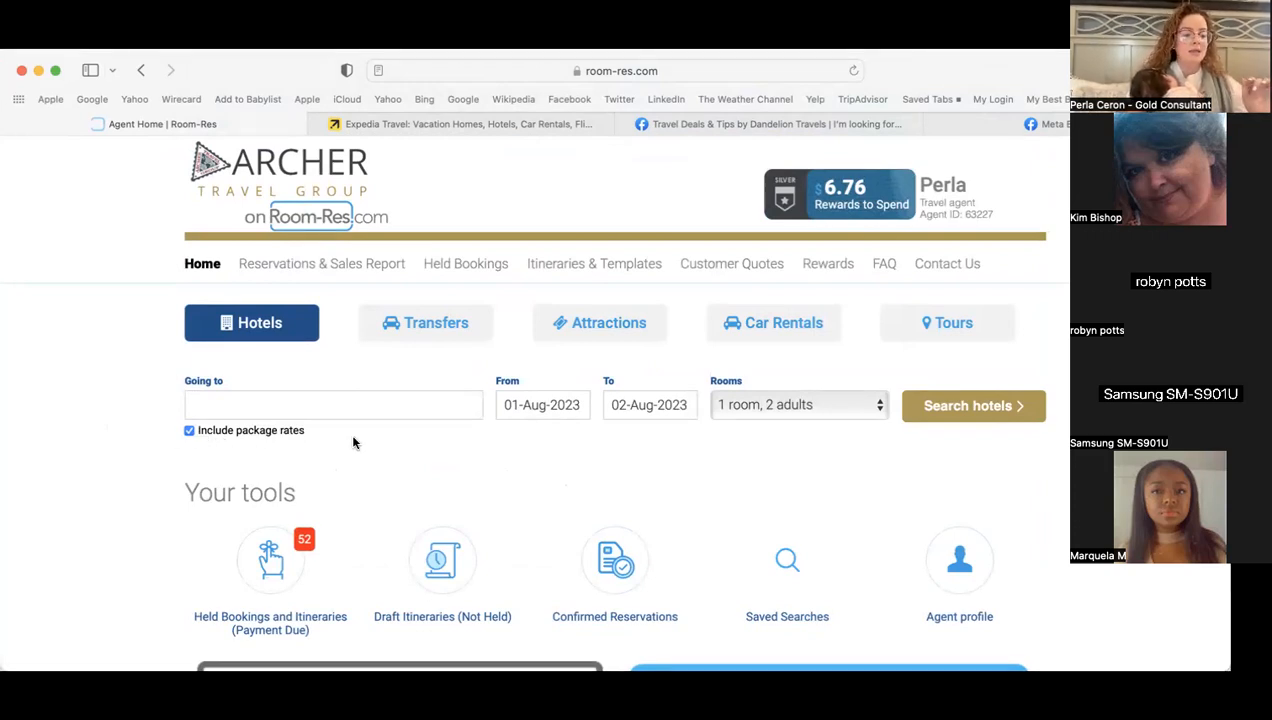
# - Set the hotel search destination to San Diego County
pyautogui.click(340, 408)
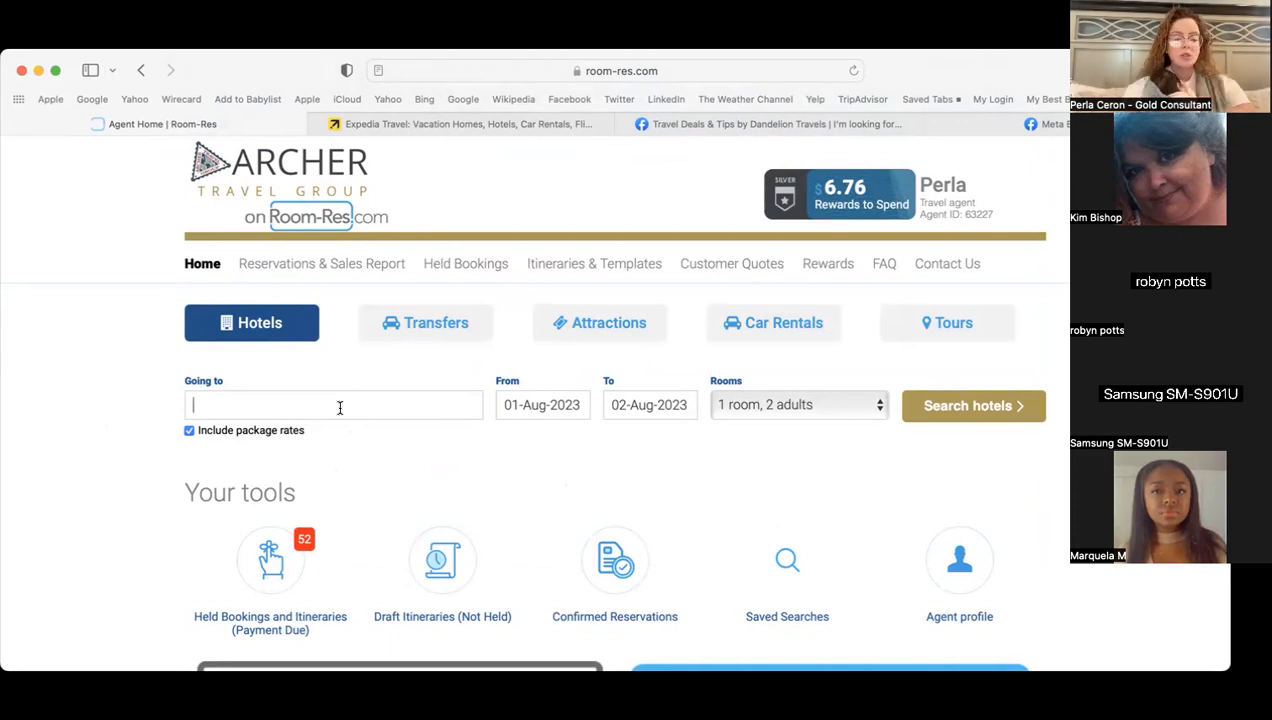
pyautogui.write('san diego')
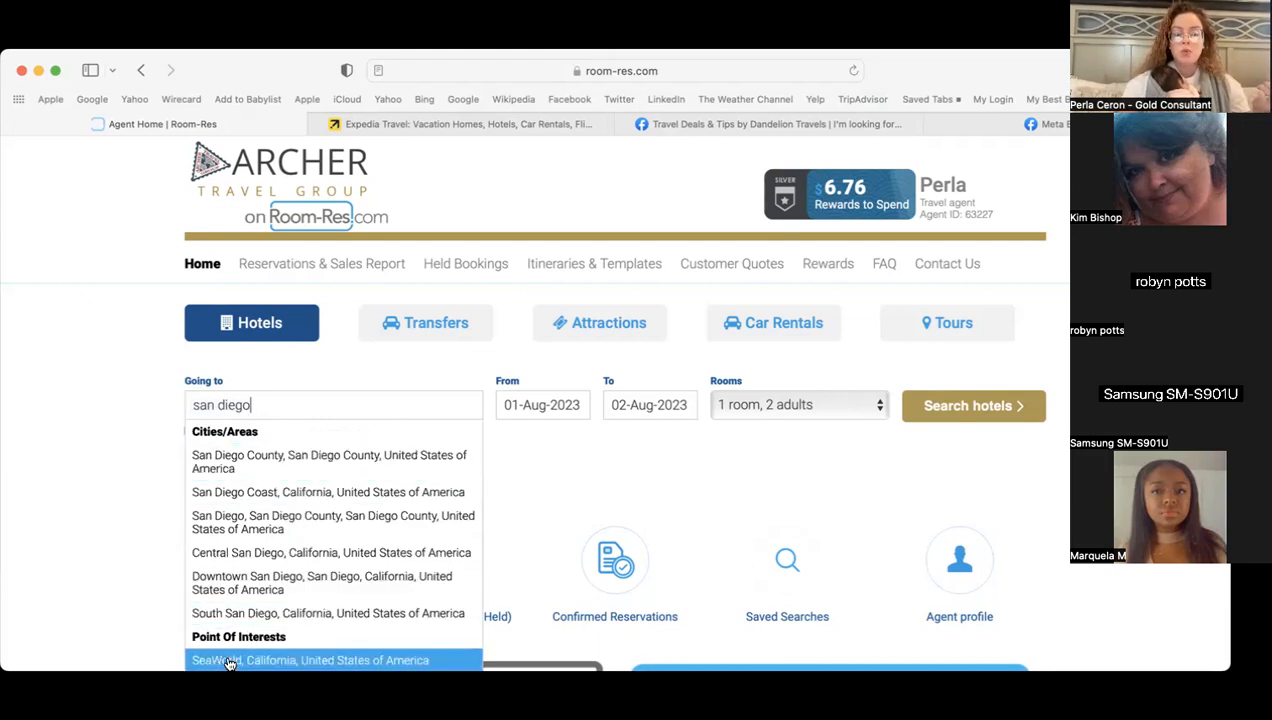
pyautogui.scroll(-2, 227, 655)
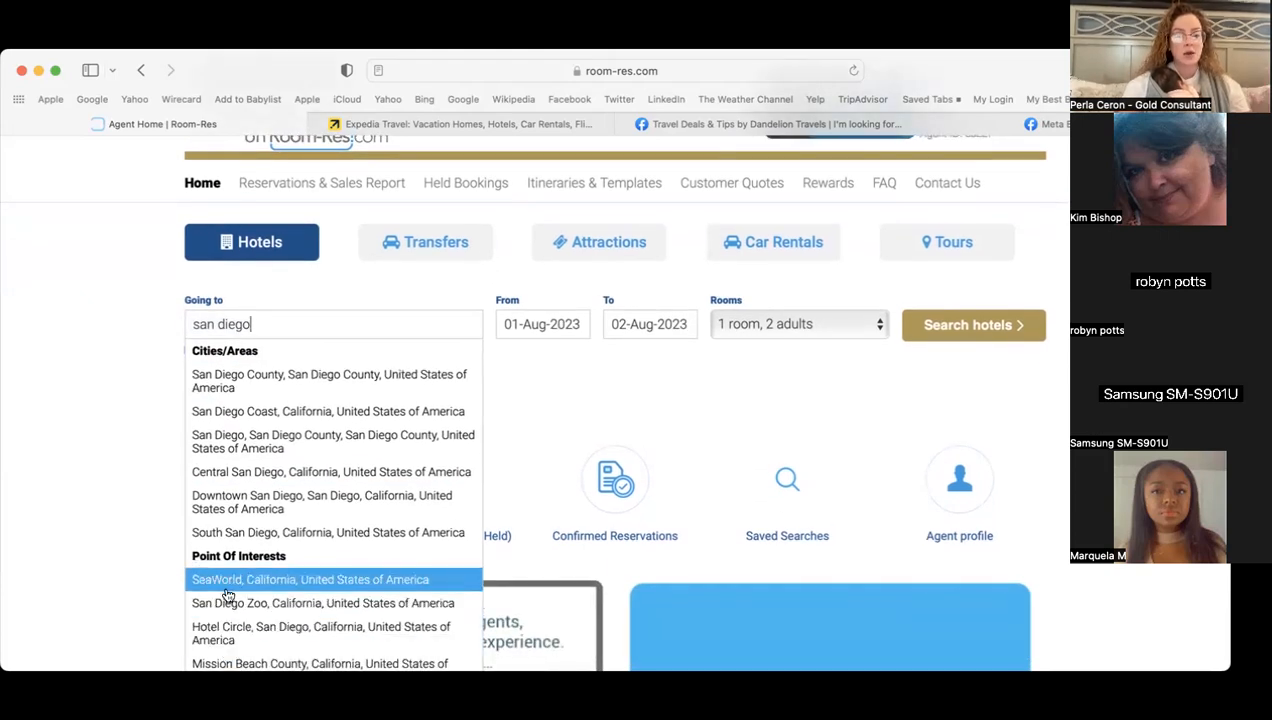
pyautogui.scroll(-1, 287, 587)
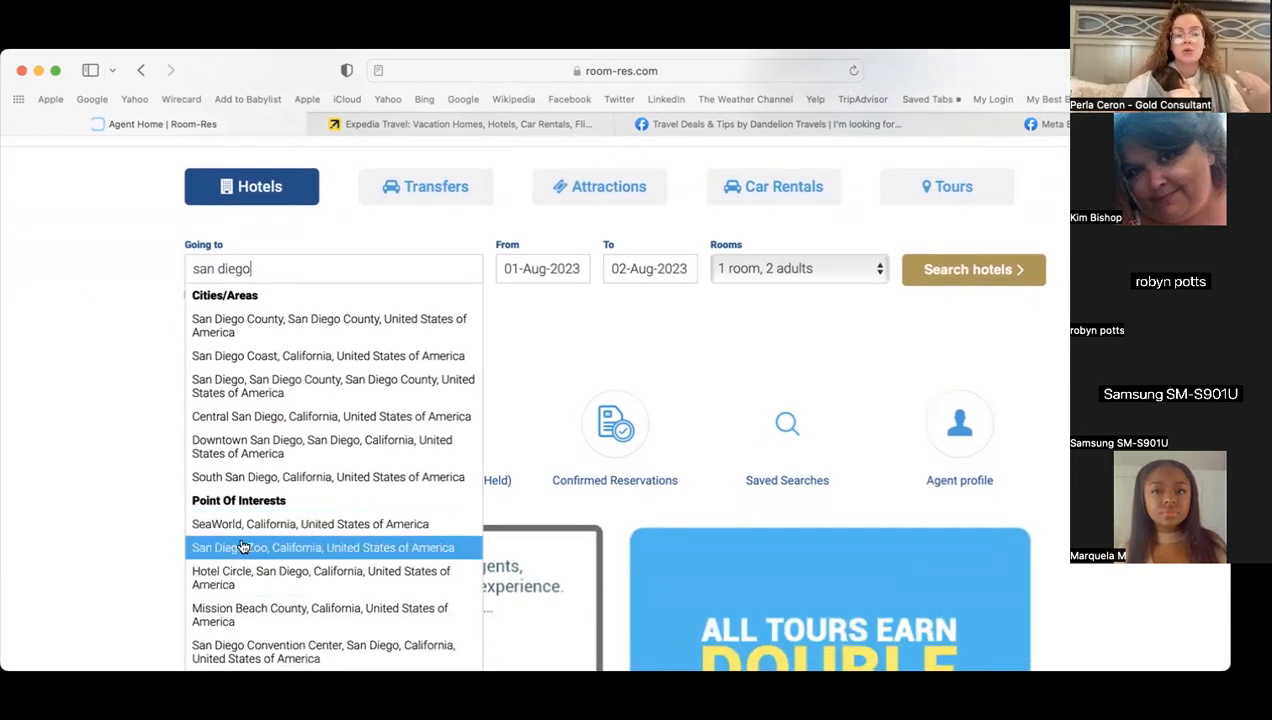
pyautogui.scroll(-1, 260, 550)
pyautogui.scroll(-2, 278, 598)
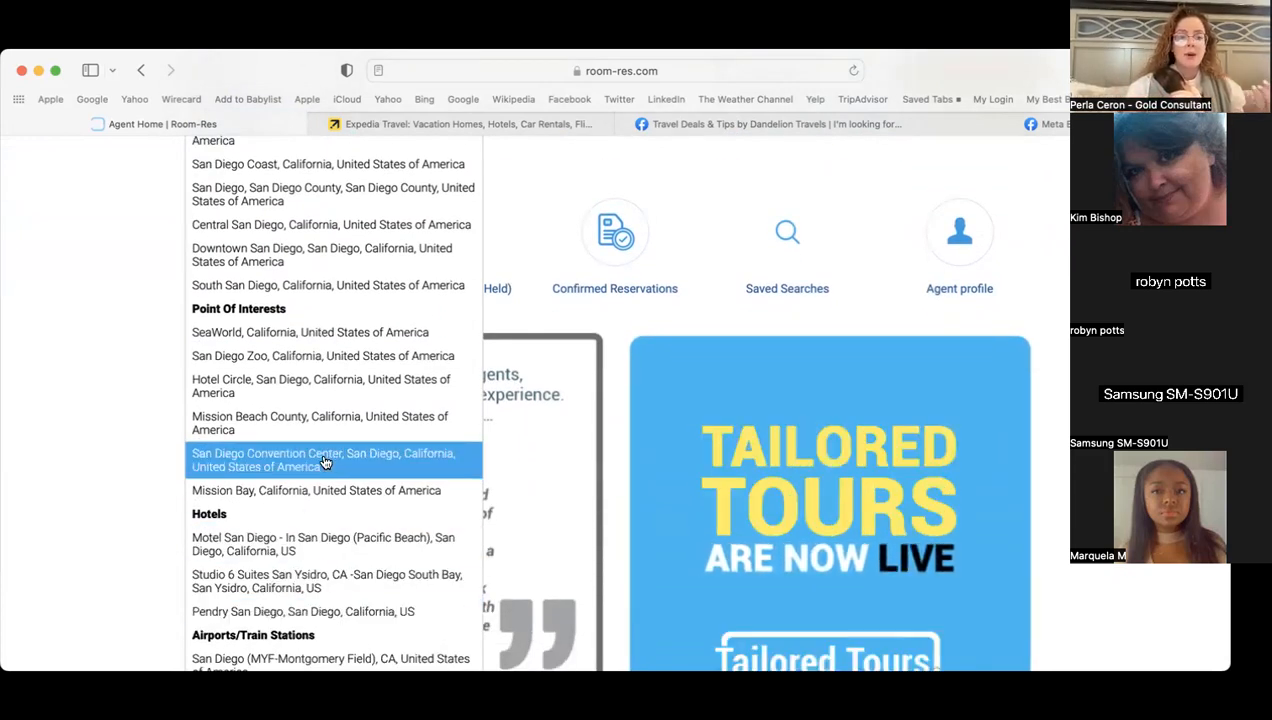
pyautogui.scroll(5, 327, 460)
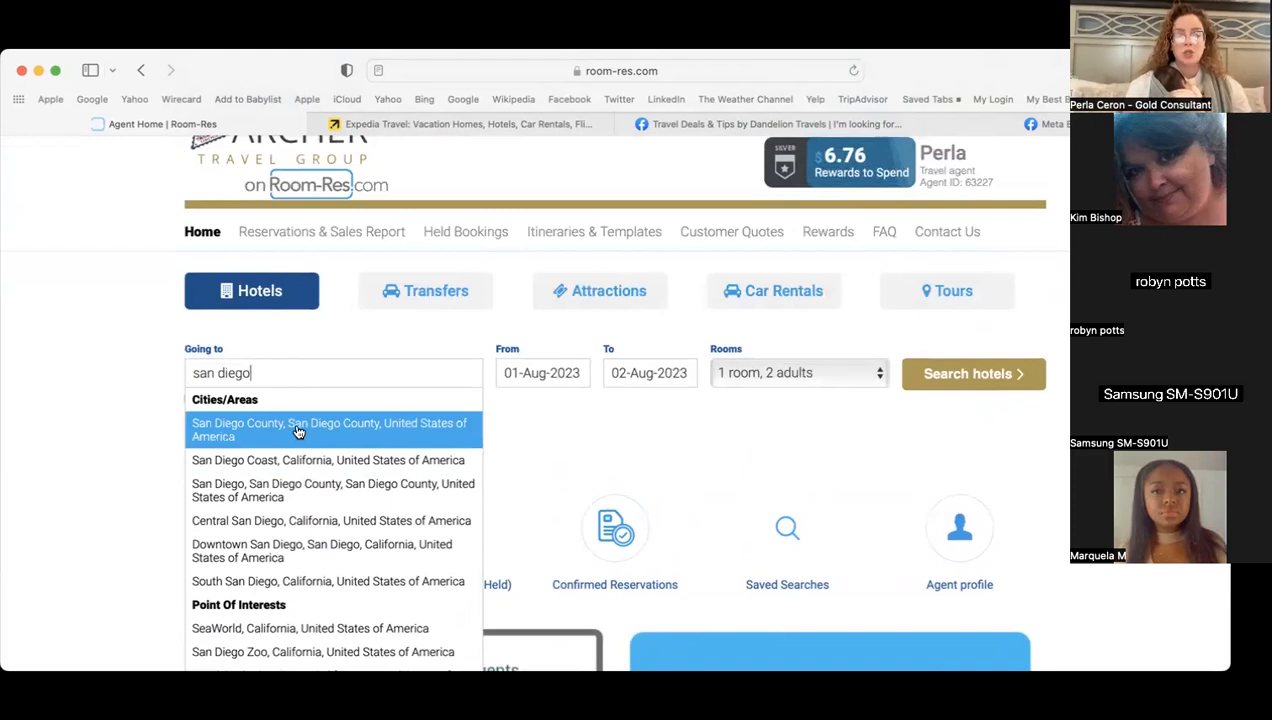
pyautogui.click(297, 432)
# - Set check-in to 17 April 2024 and check-out to 22 April 2024
pyautogui.click(545, 374)
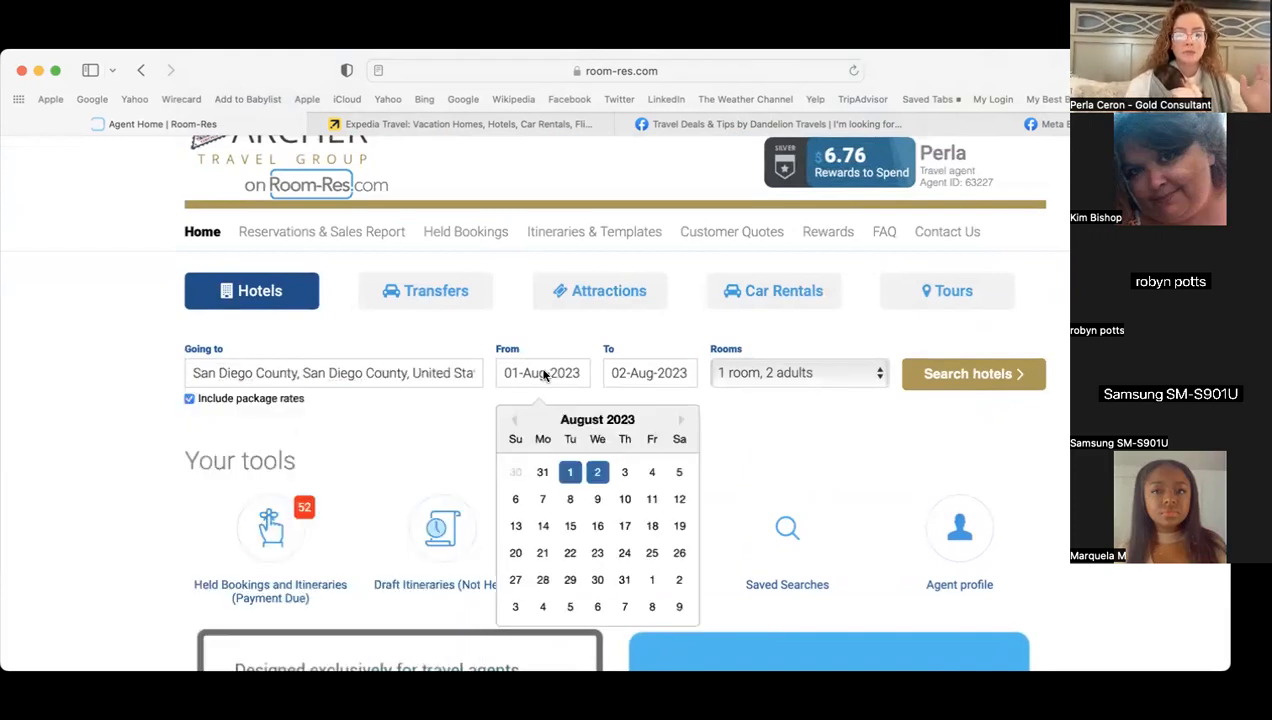
pyautogui.click(685, 423)
pyautogui.click(685, 423)
pyautogui.click(685, 423)
pyautogui.click(685, 423)
pyautogui.click(685, 423)
pyautogui.click(685, 423)
pyautogui.click(685, 423)
pyautogui.click(685, 423)
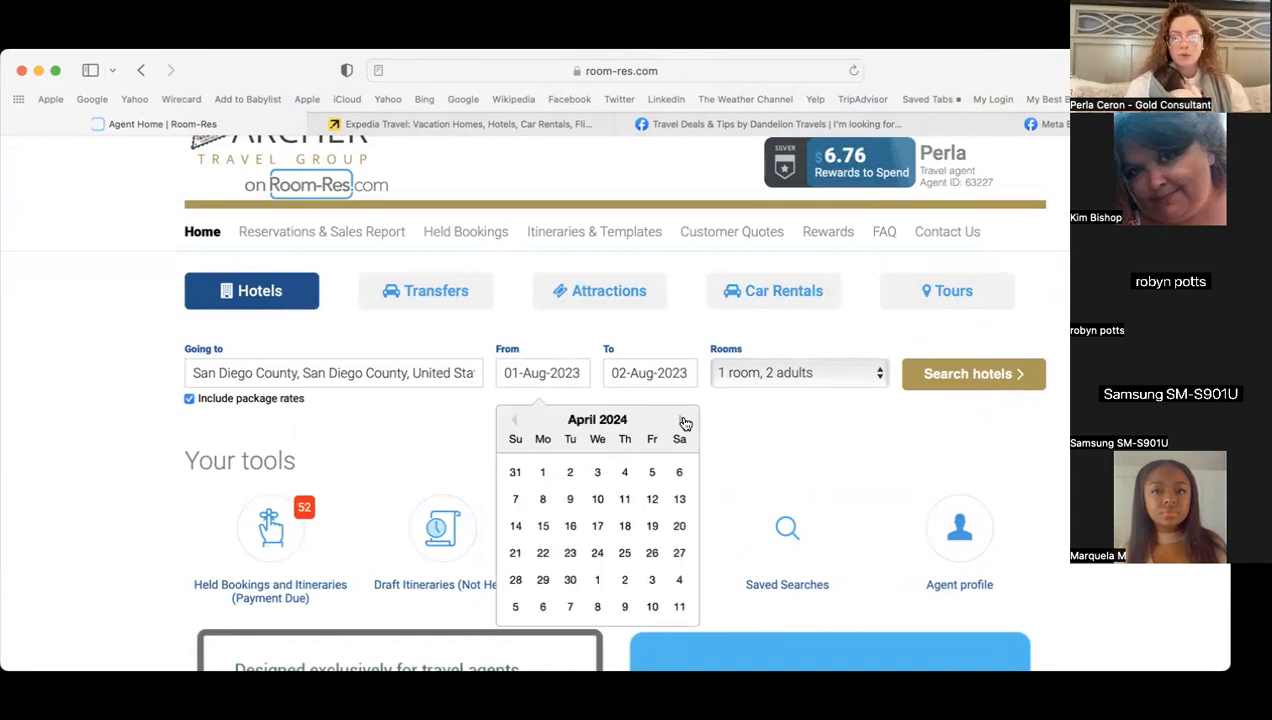
pyautogui.click(597, 526)
pyautogui.click(651, 558)
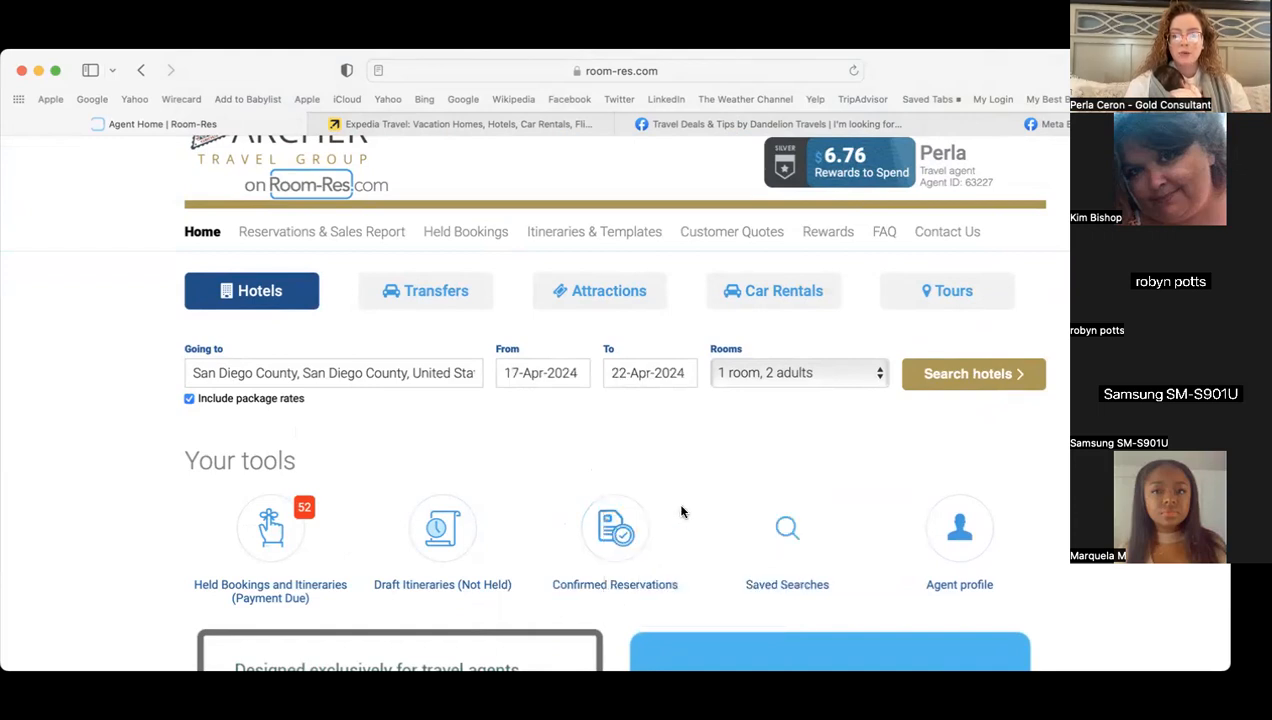
# - Set one room for 2 adults and 2 children, first child aged 4, second child's age entered
pyautogui.click(796, 372)
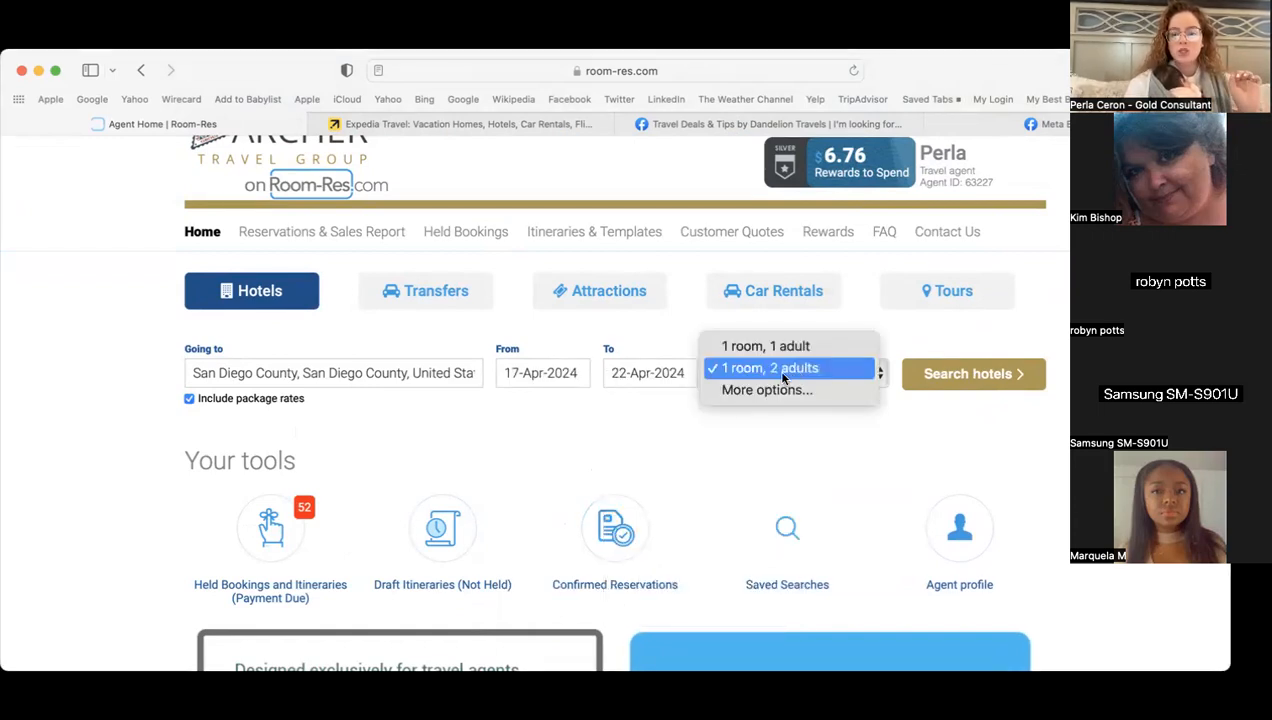
pyautogui.click(783, 370)
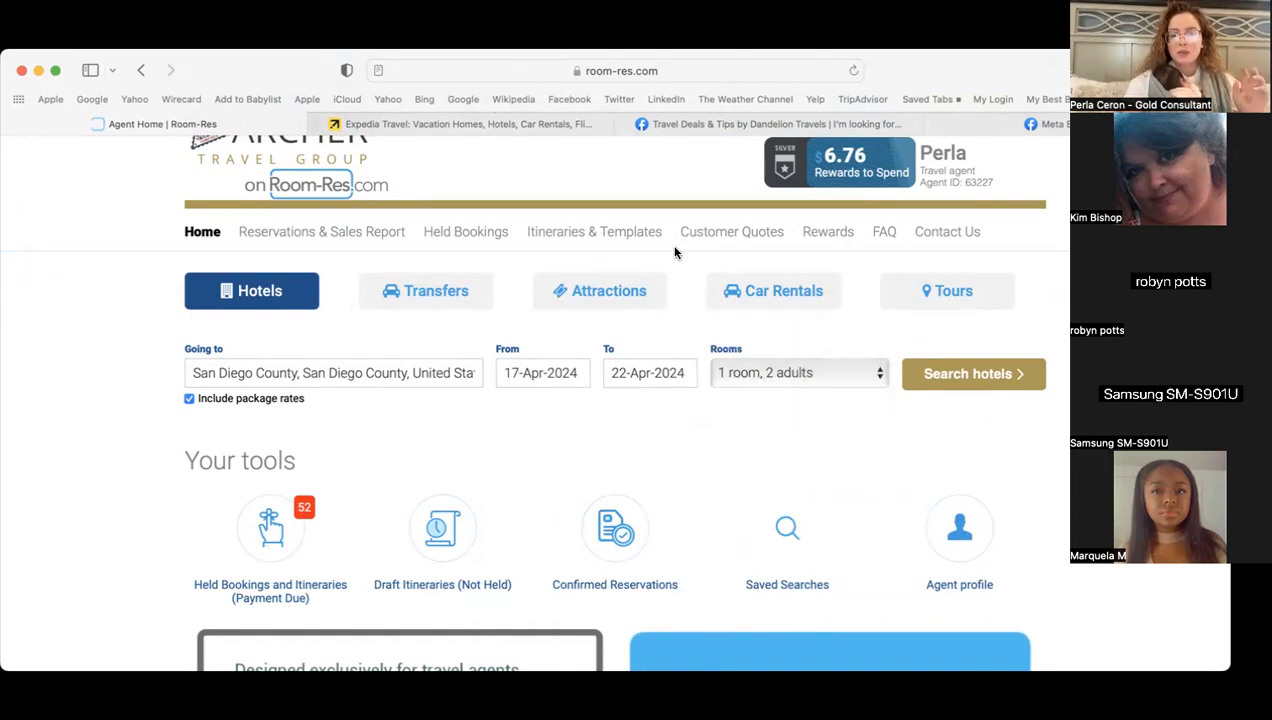
pyautogui.click(757, 370)
pyautogui.click(763, 390)
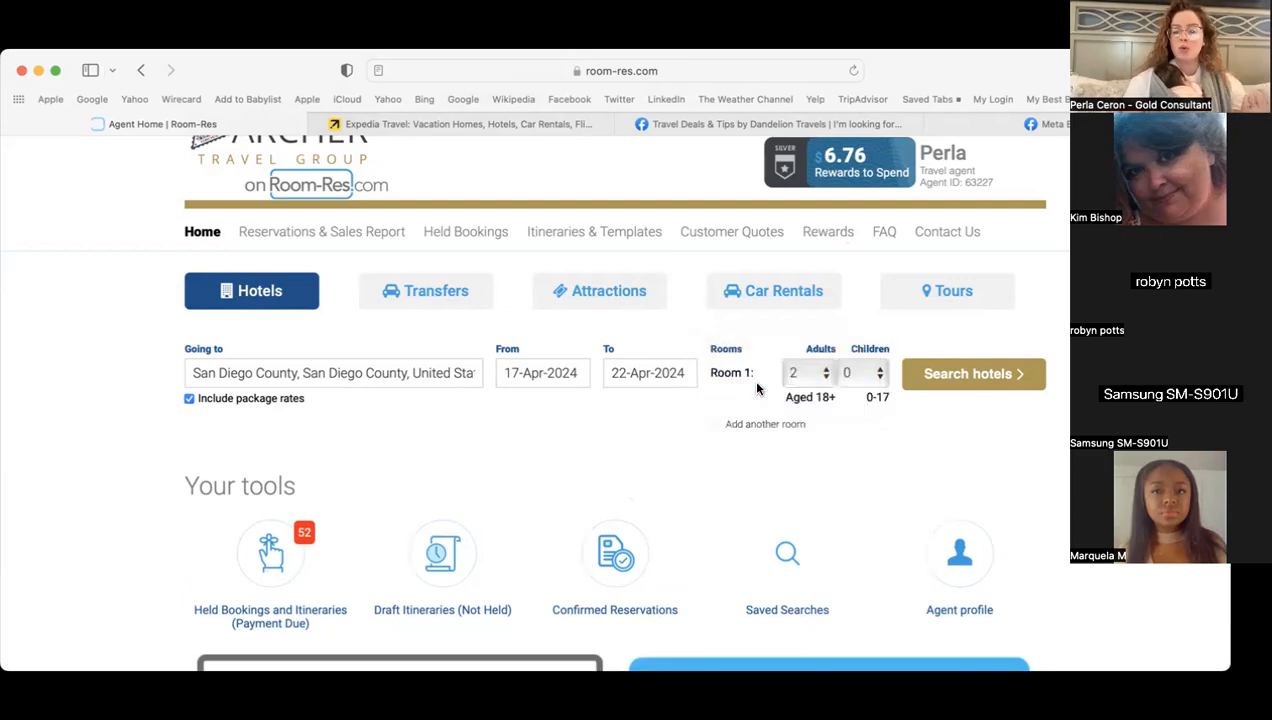
pyautogui.click(845, 376)
pyautogui.click(840, 413)
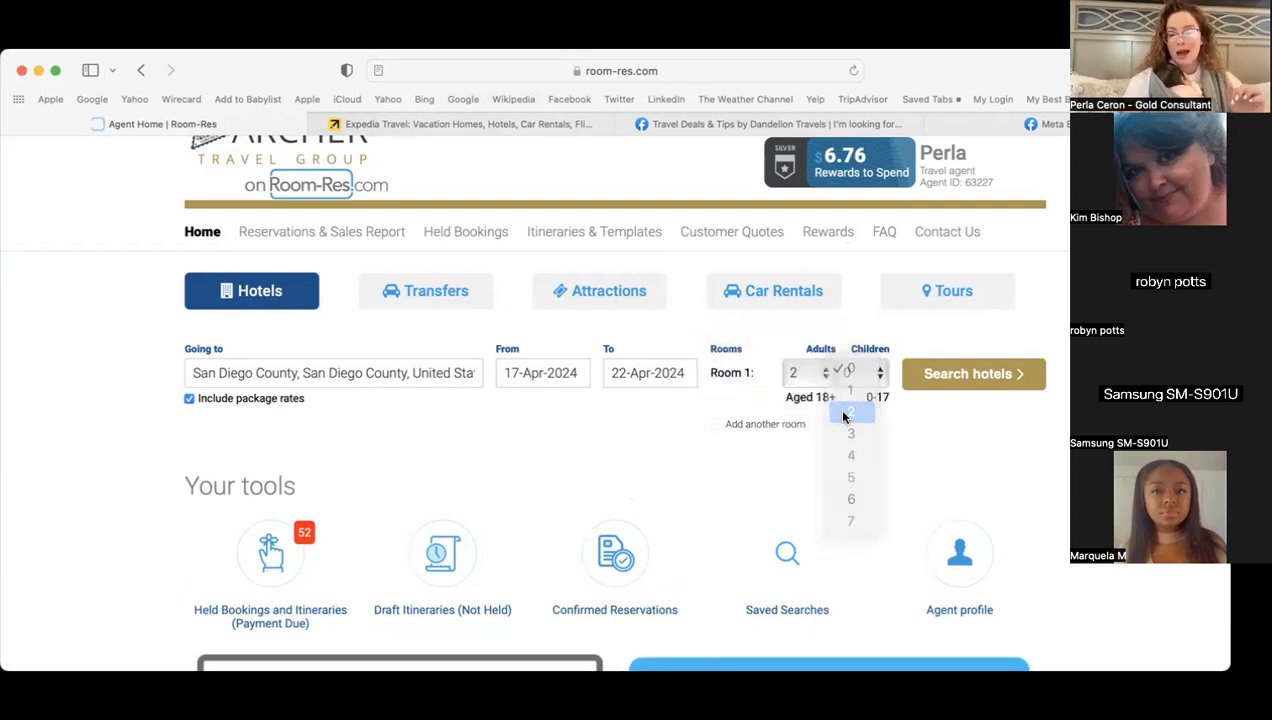
pyautogui.click(870, 454)
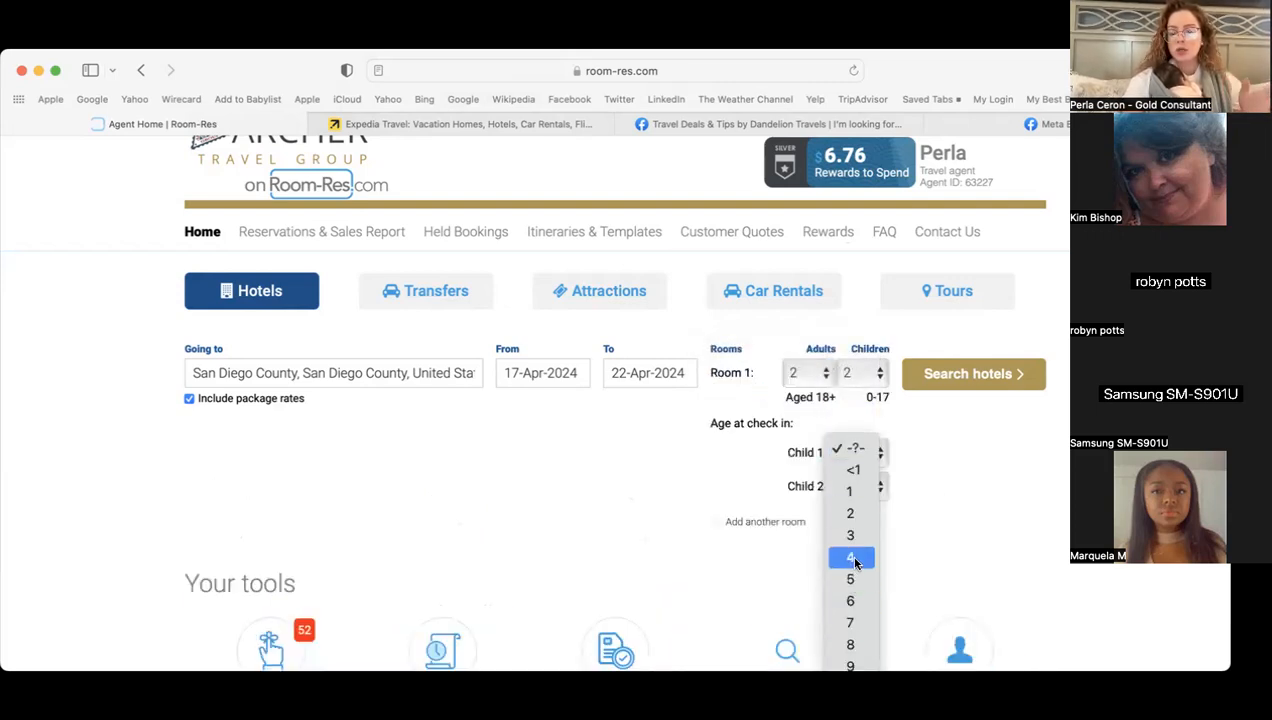
pyautogui.click(852, 557)
pyautogui.click(860, 486)
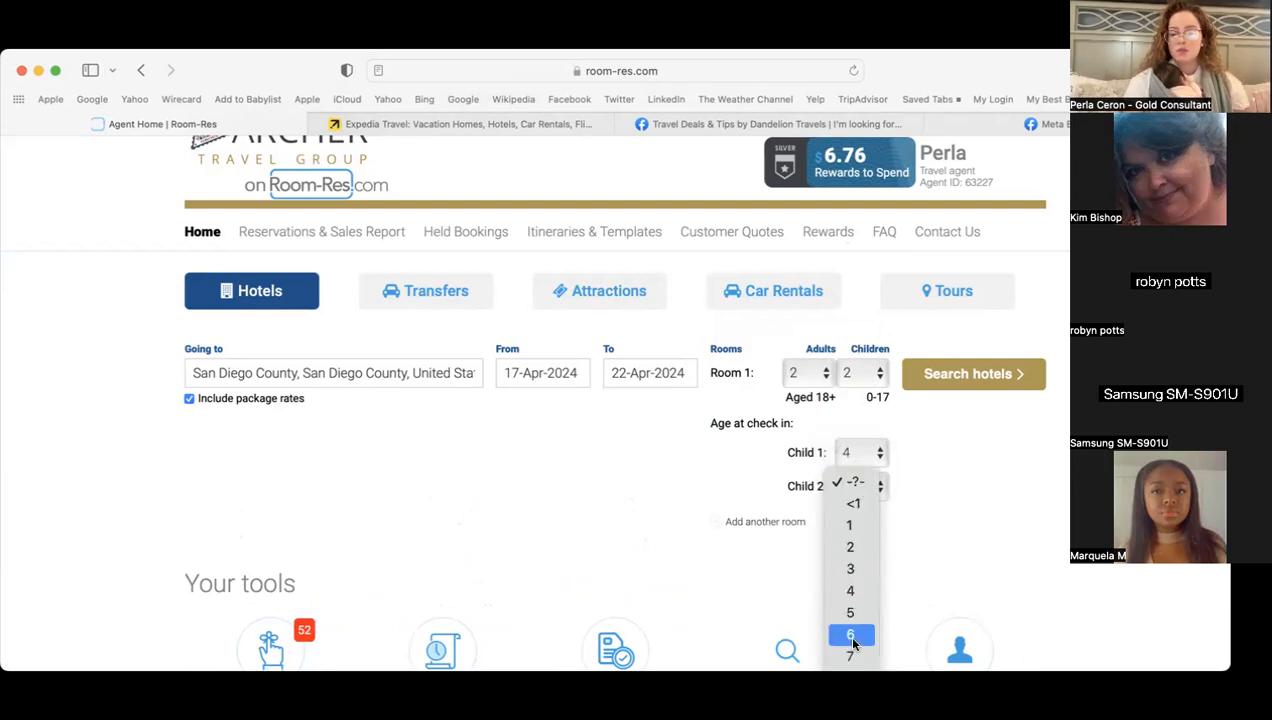
pyautogui.click(851, 668)
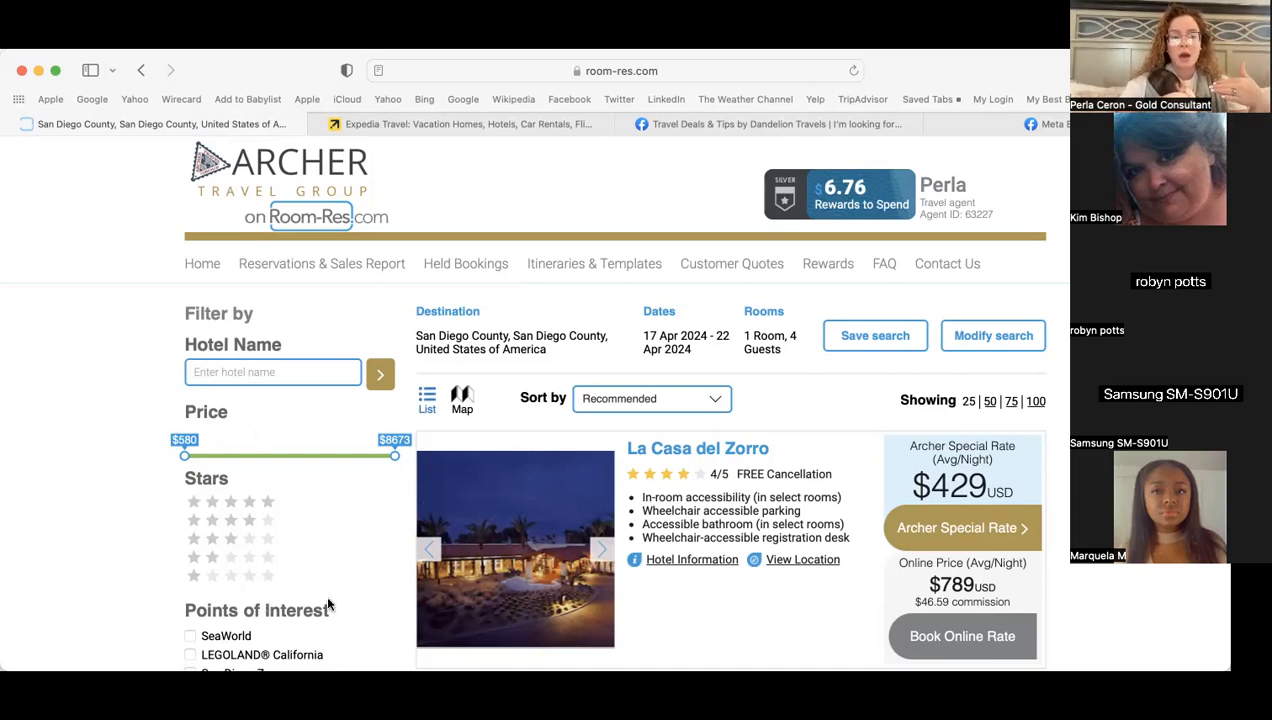
pyautogui.scroll(-5, 341, 602)
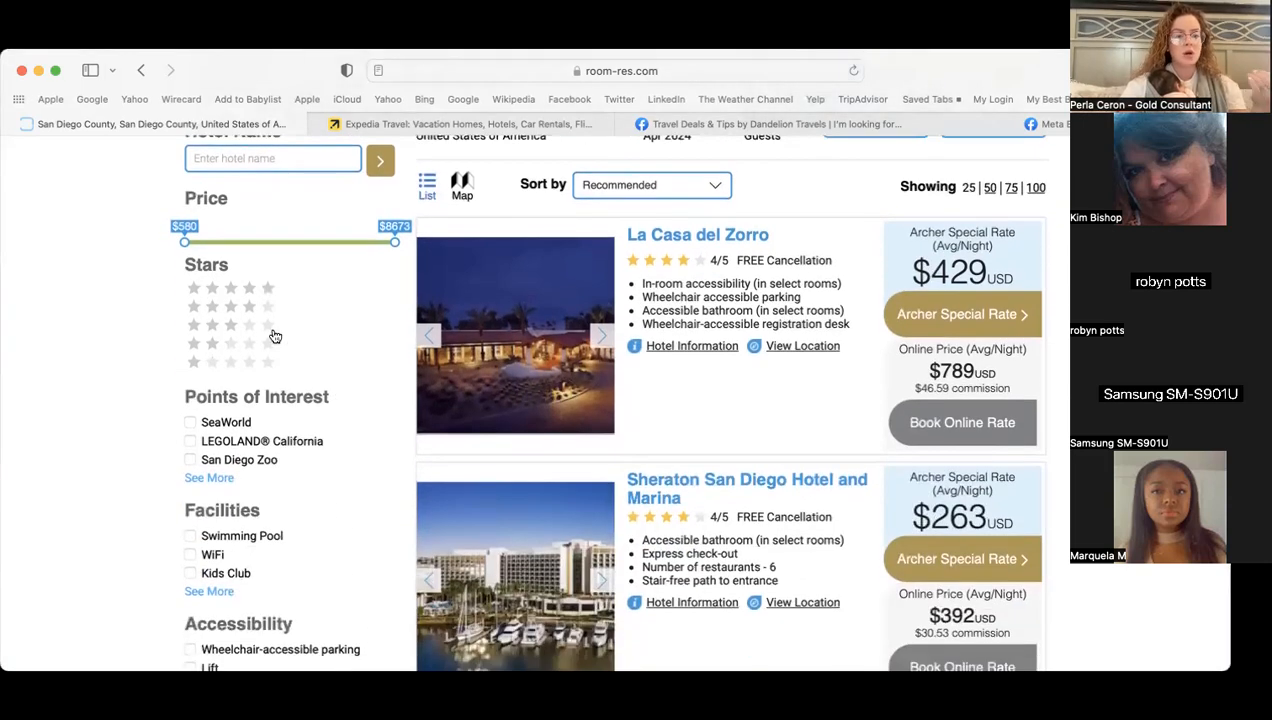
pyautogui.scroll(-3, 344, 496)
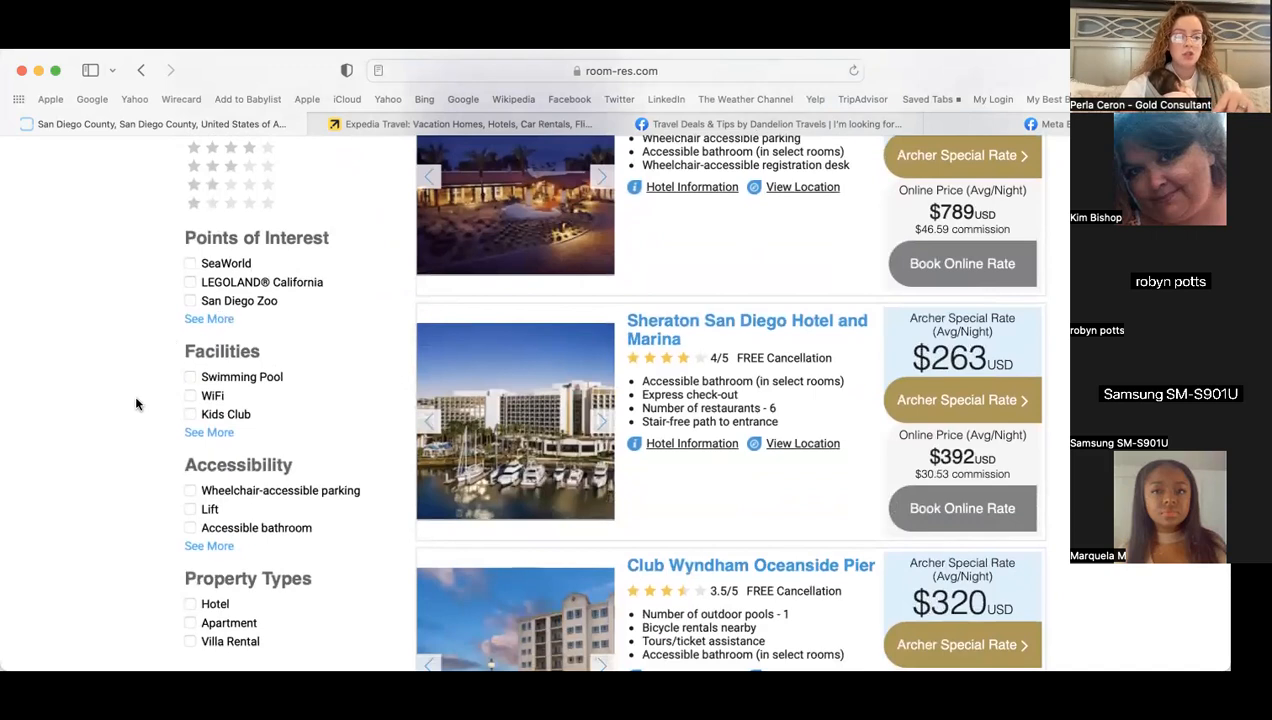
pyautogui.scroll(-5, 157, 447)
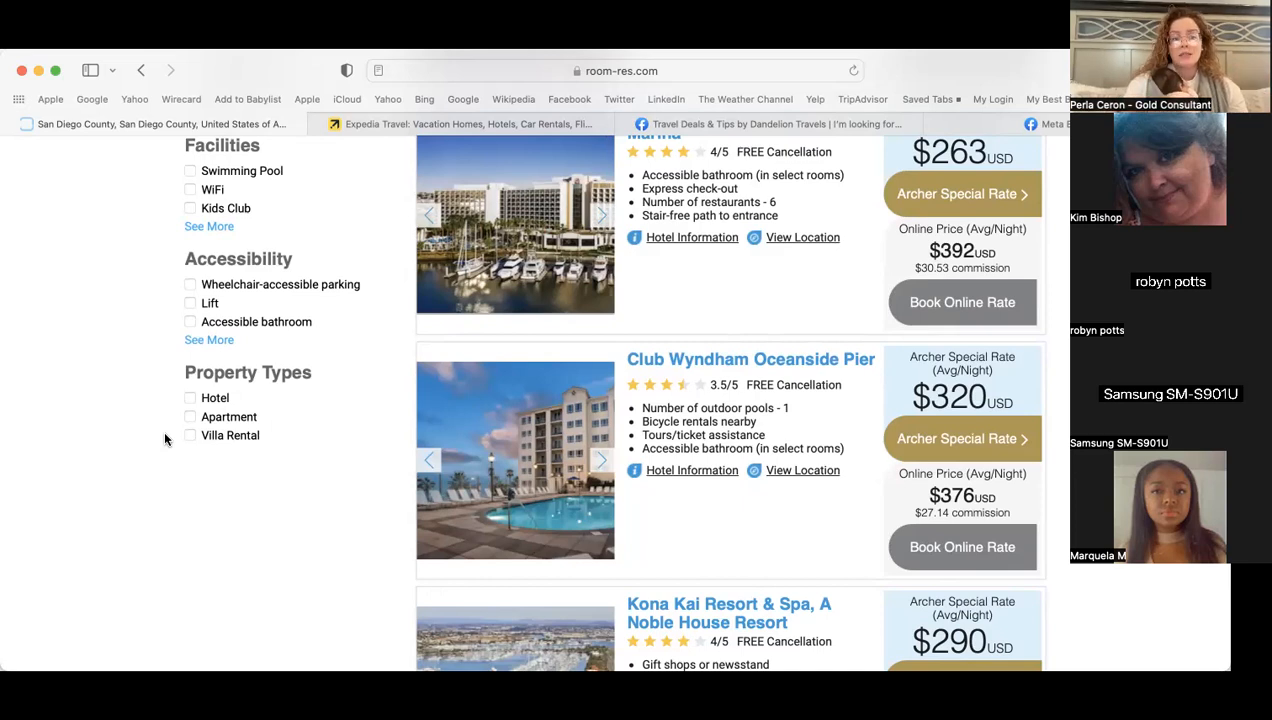
pyautogui.scroll(5, 165, 439)
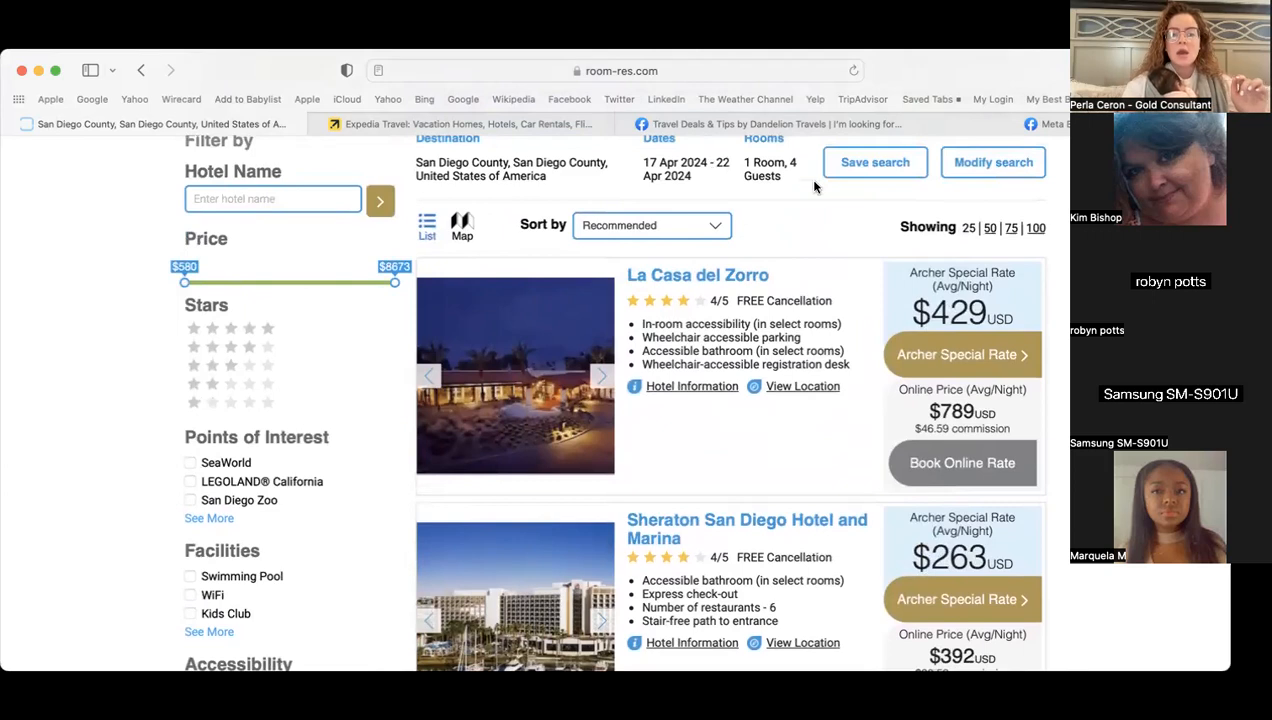
pyautogui.scroll(2, 620, 400)
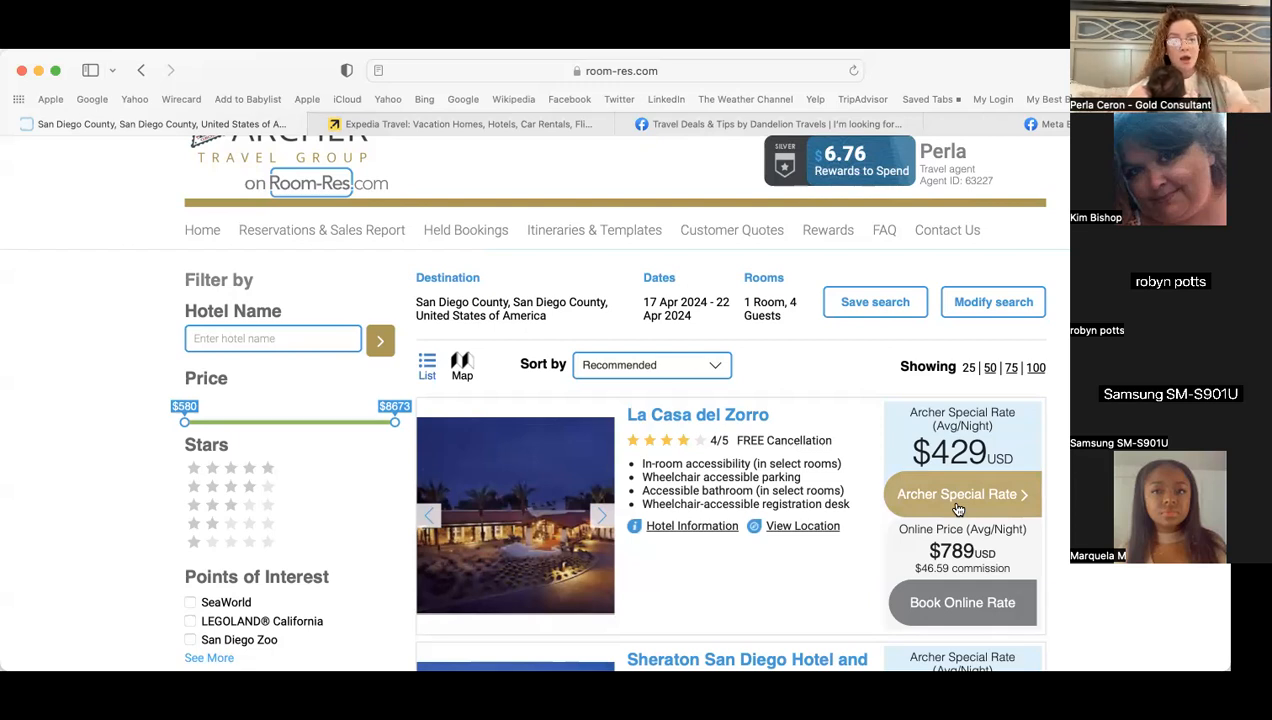
pyautogui.click(437, 123)
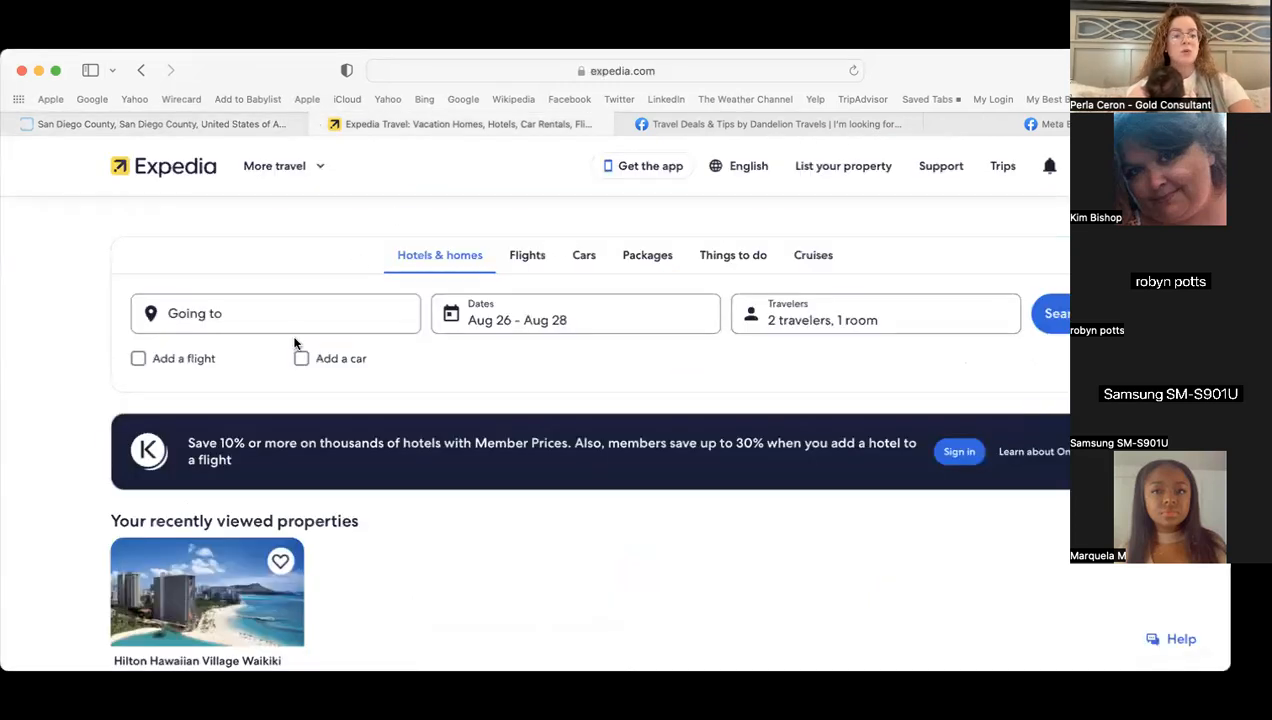
pyautogui.click(222, 124)
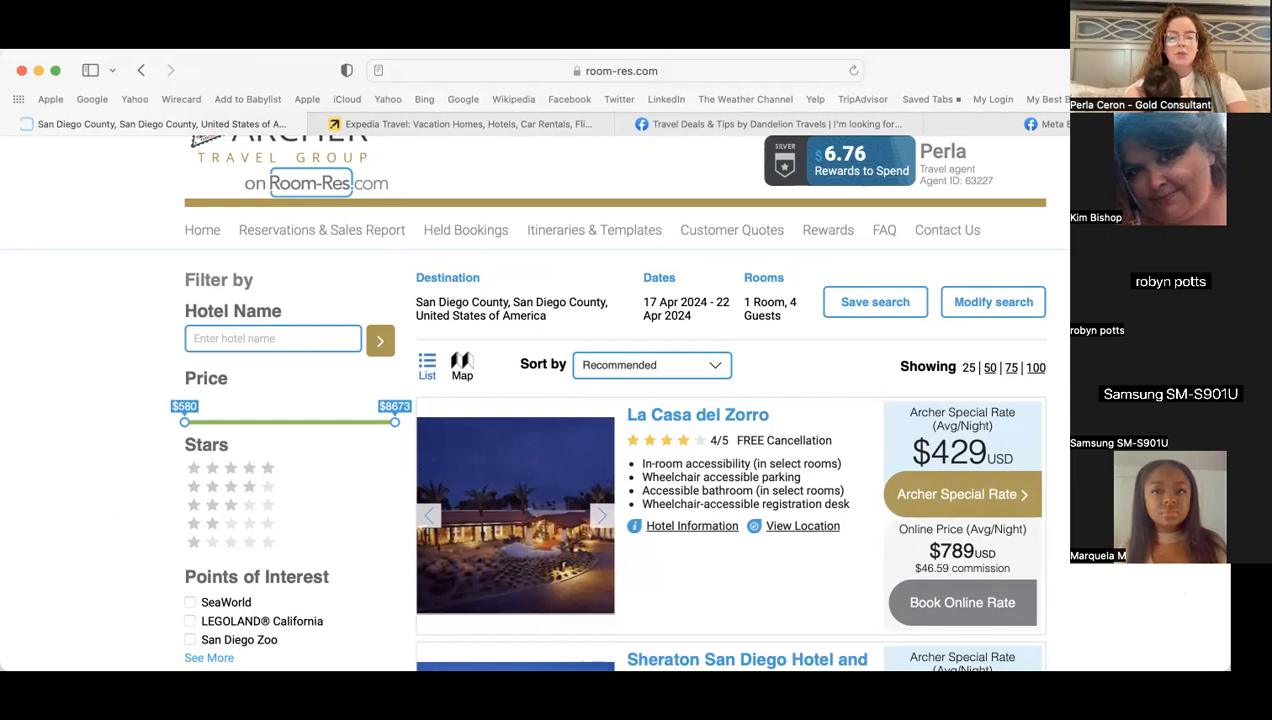
pyautogui.scroll(-5, 615, 420)
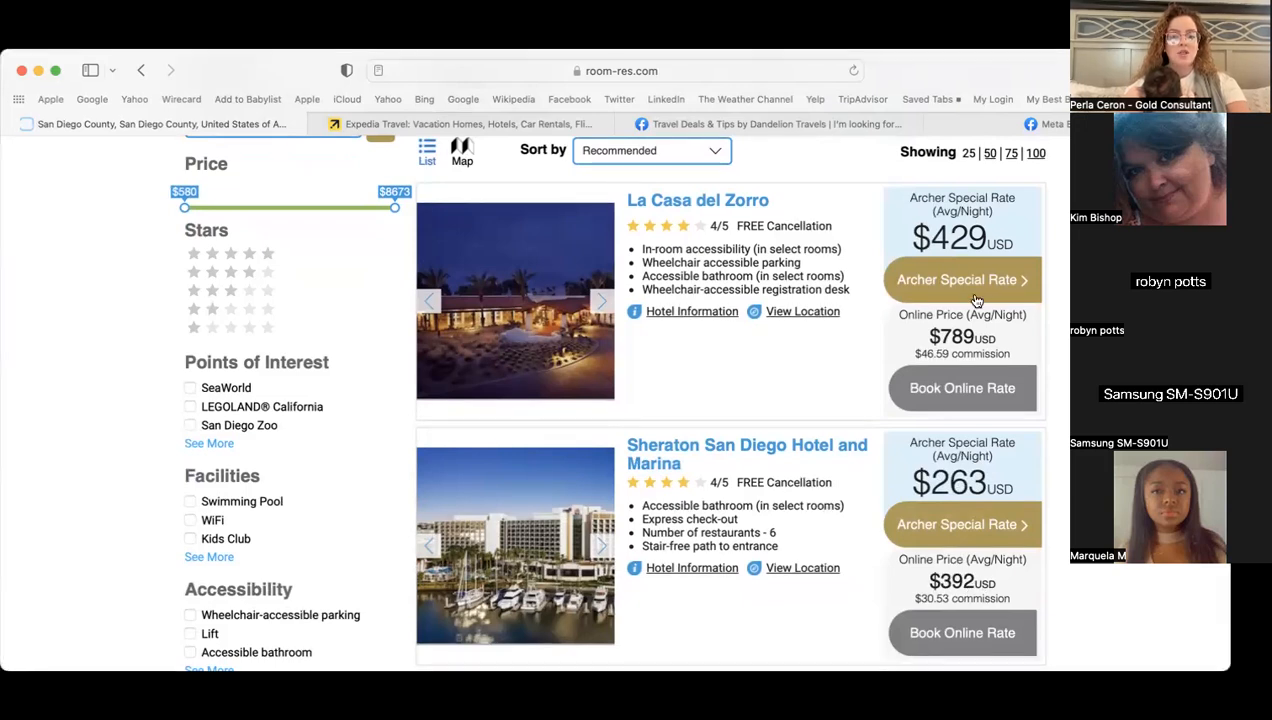
# - Browse the San Diego County hotel results, then open La Casa del Zorro's Archer Special Rate
pyautogui.scroll(-5, 958, 416)
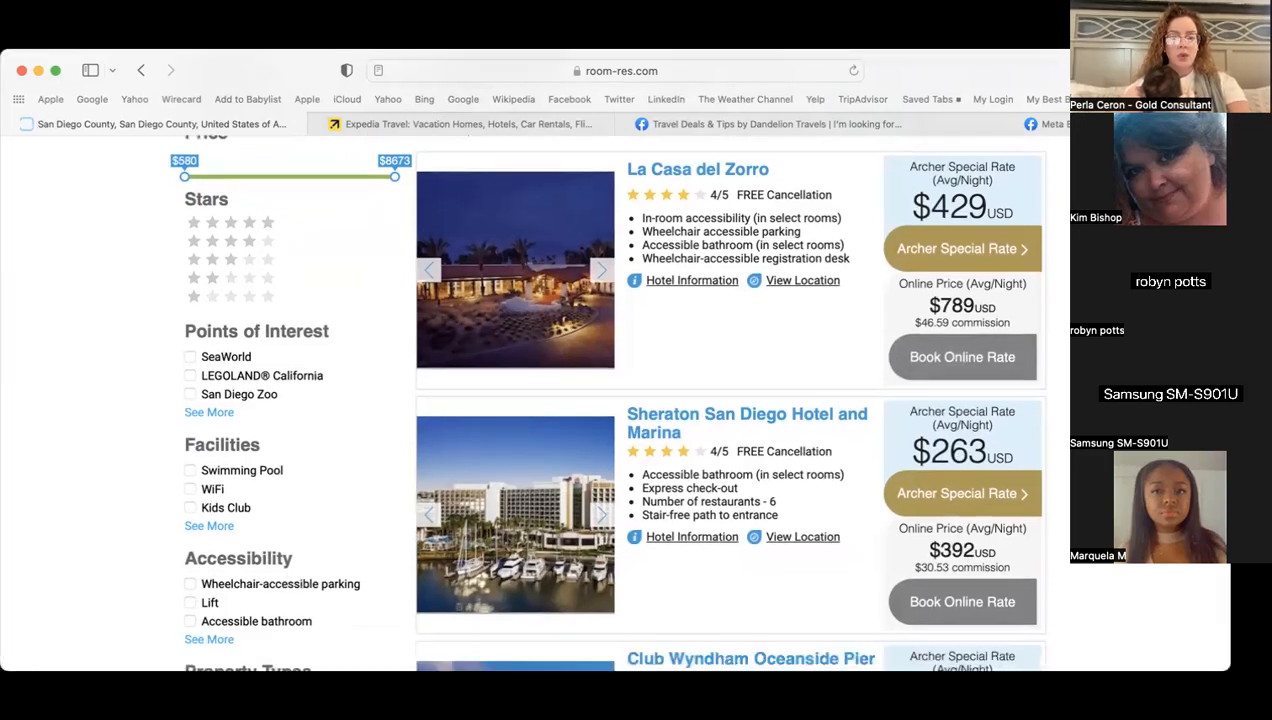
pyautogui.scroll(-5, 730, 400)
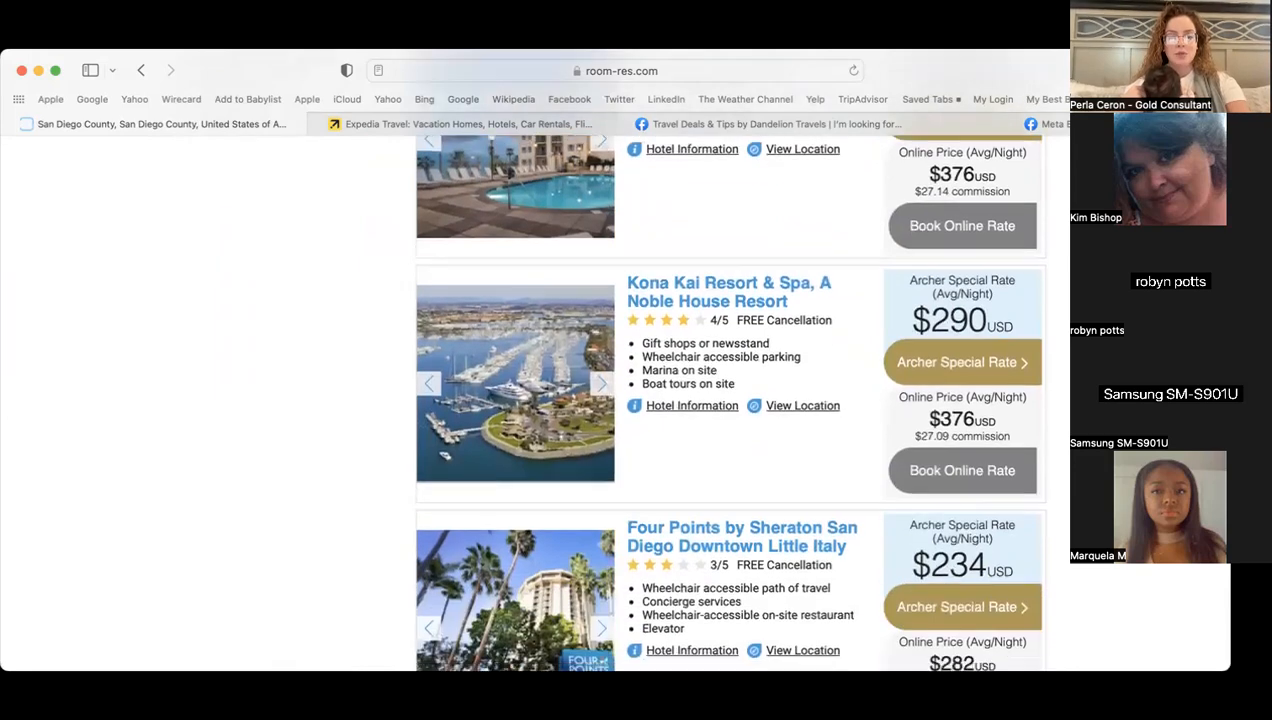
pyautogui.scroll(-6, 730, 400)
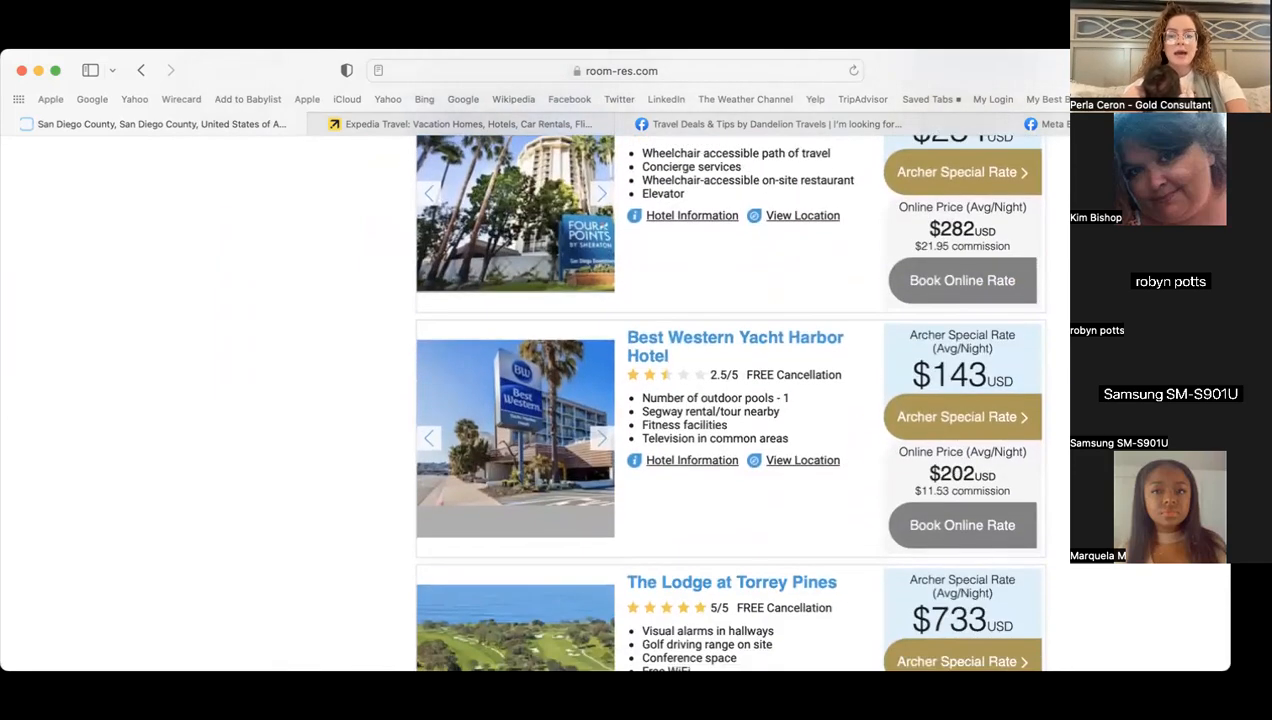
pyautogui.scroll(-2, 730, 400)
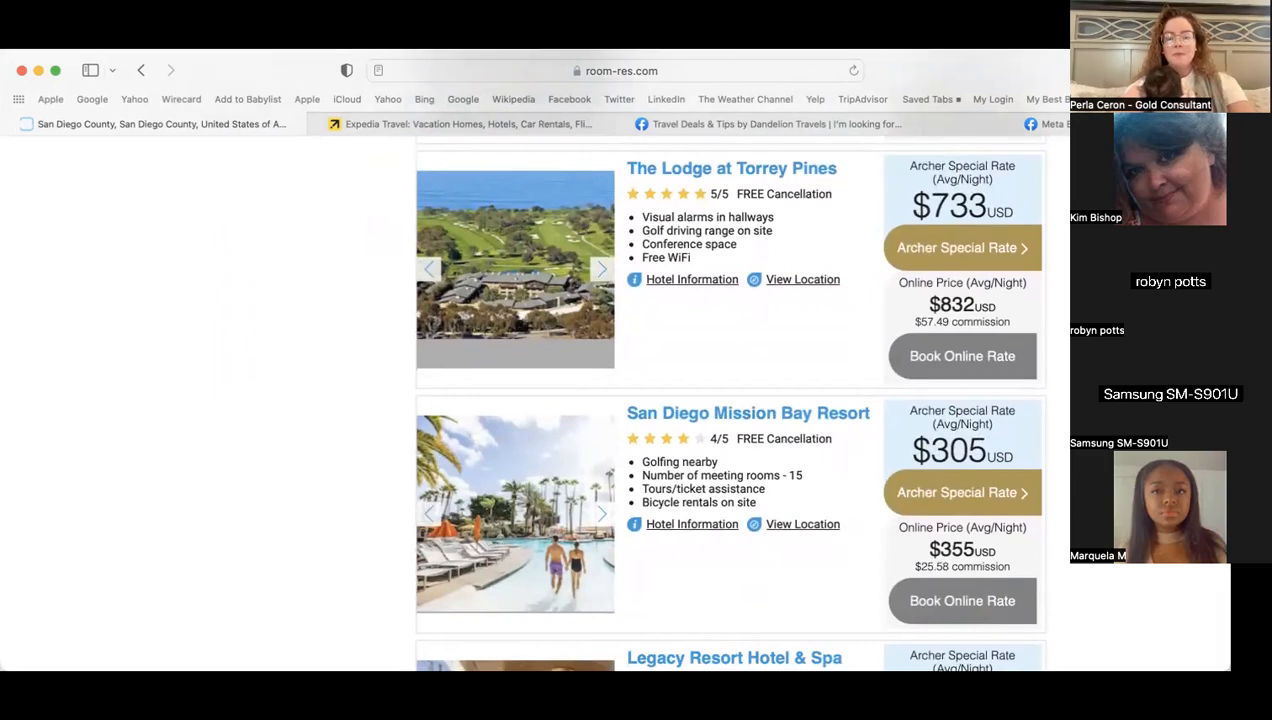
pyautogui.scroll(-3, 730, 400)
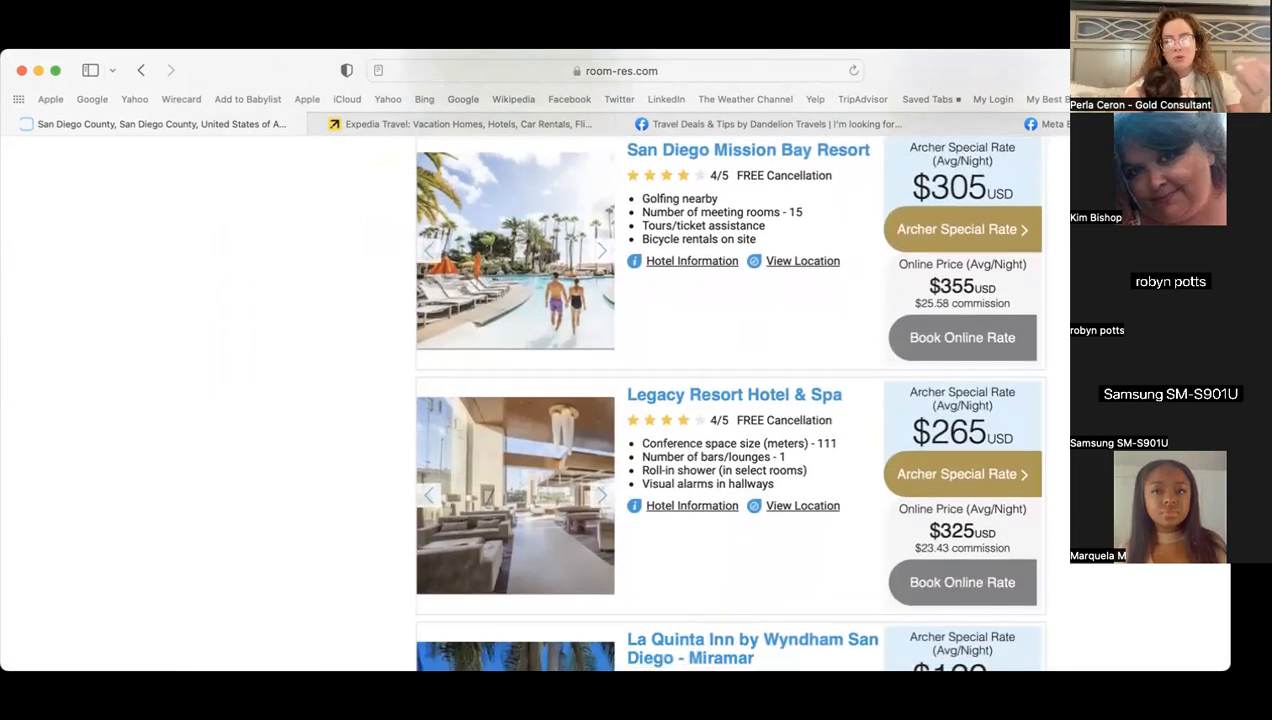
pyautogui.scroll(-3, 730, 400)
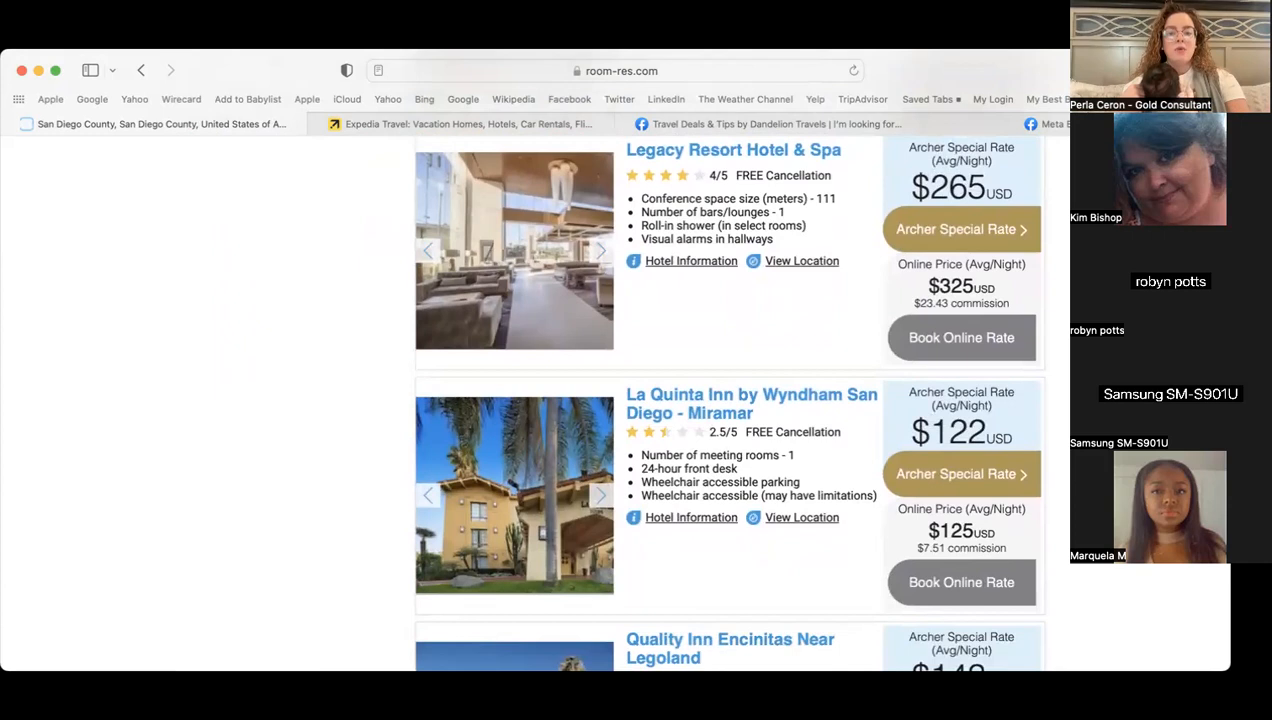
pyautogui.scroll(-3, 730, 400)
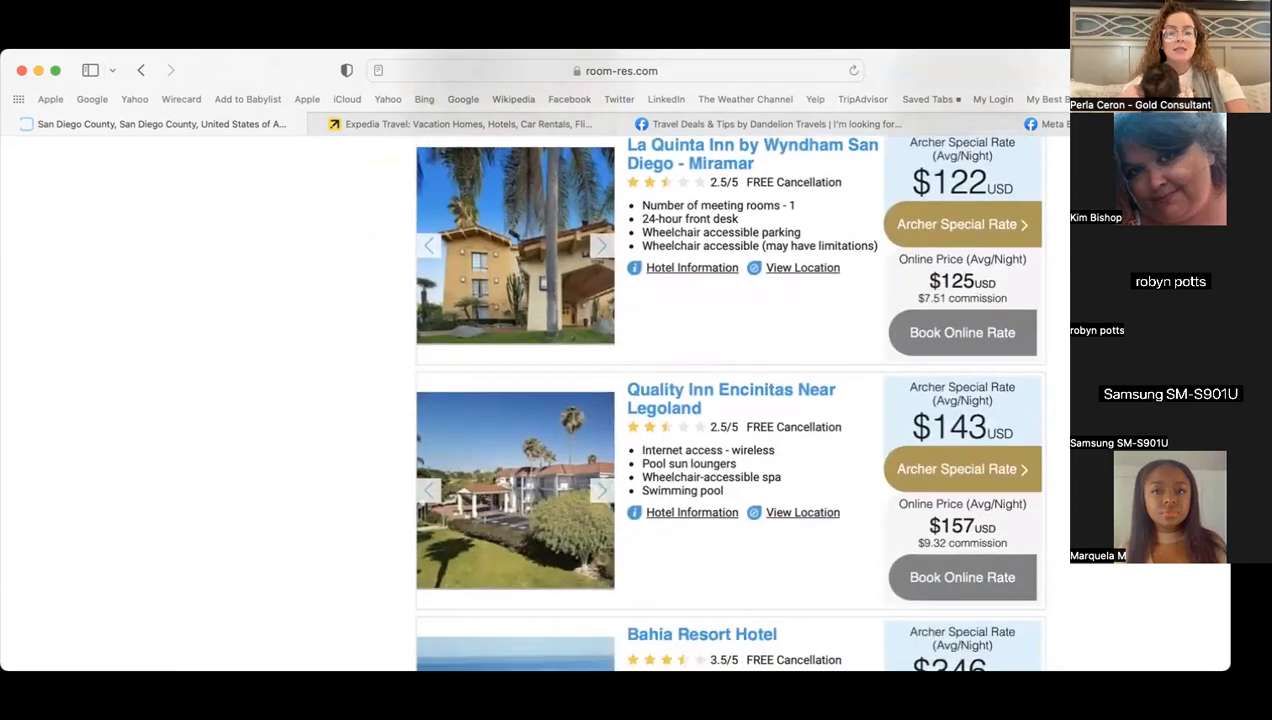
pyautogui.scroll(-5, 730, 400)
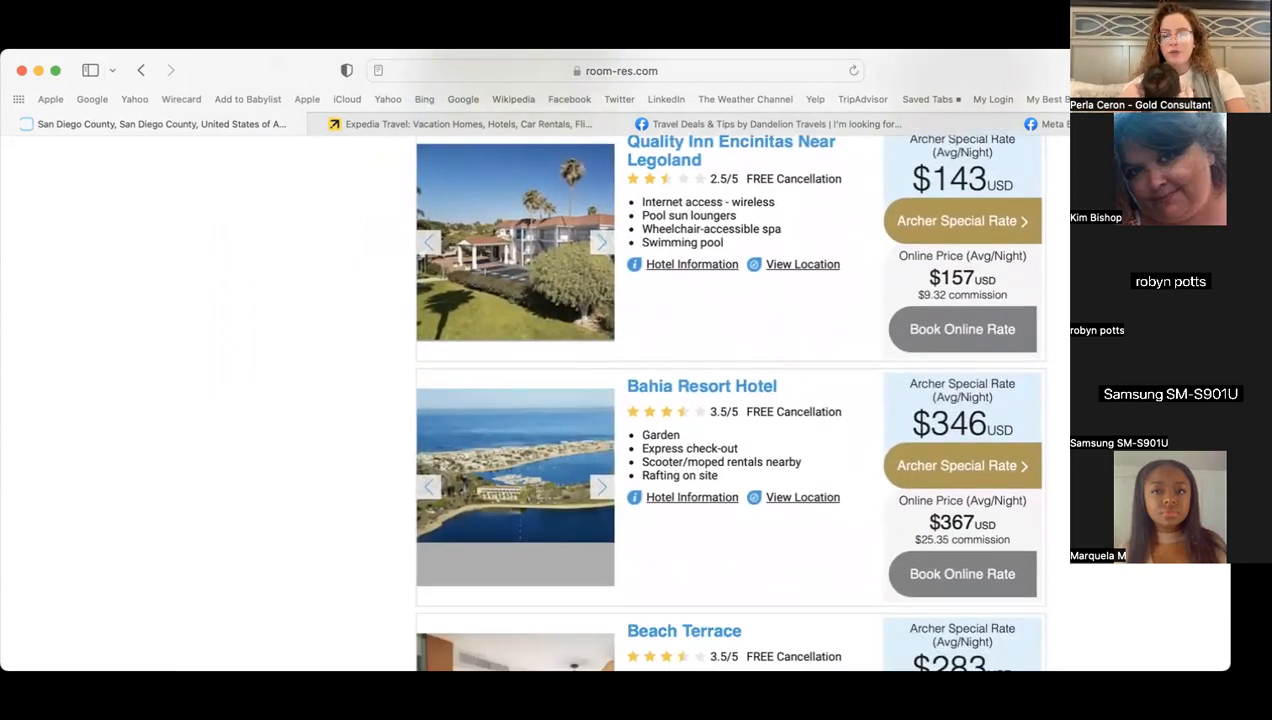
pyautogui.scroll(-6, 730, 400)
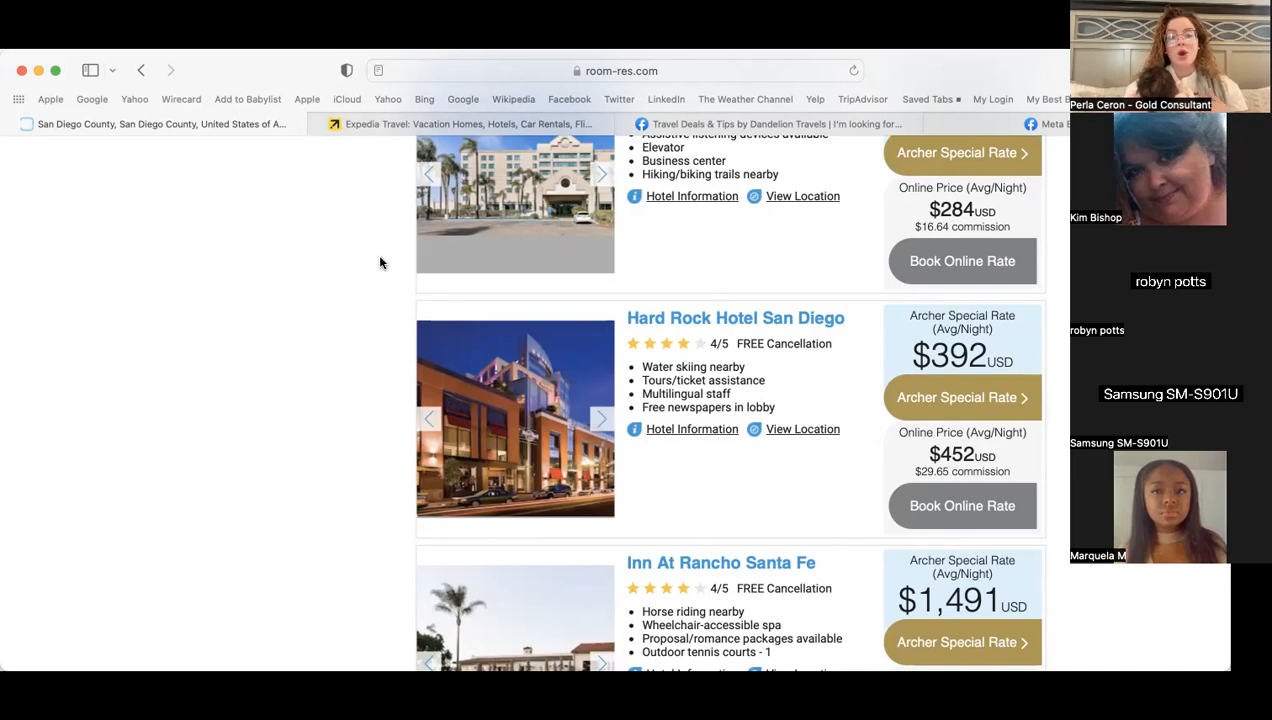
pyautogui.scroll(-5, 368, 370)
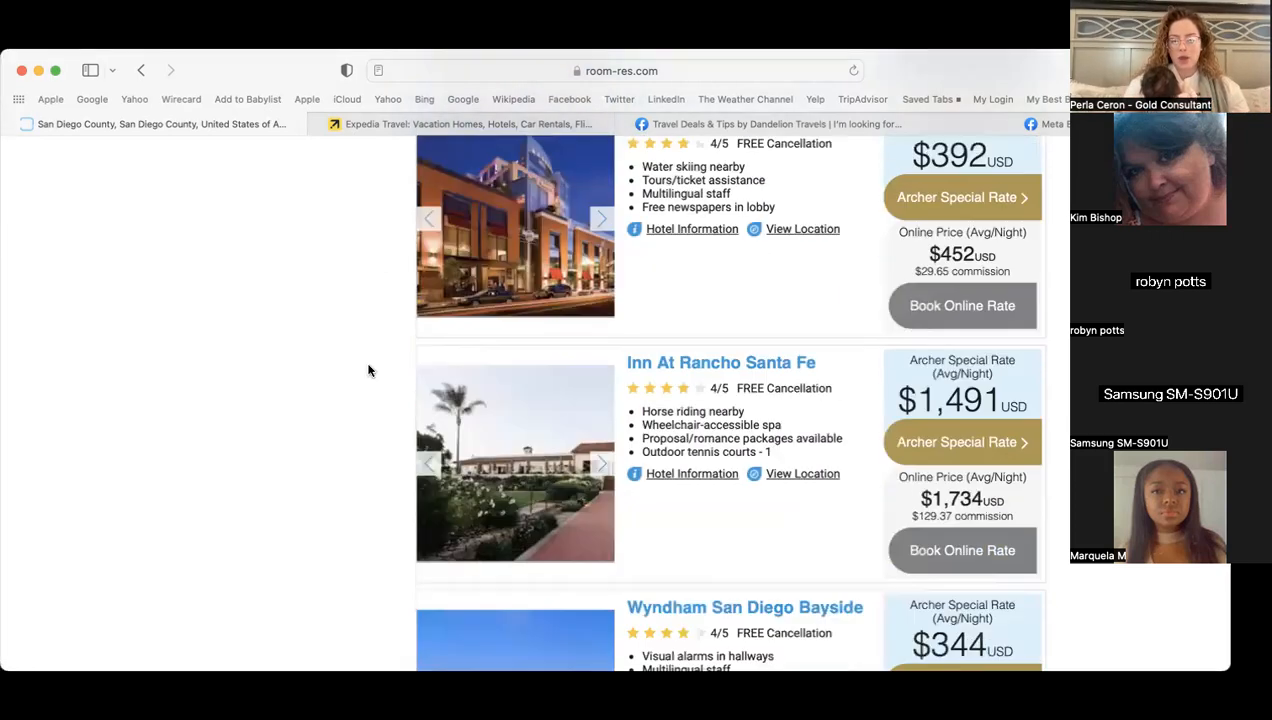
pyautogui.scroll(-5, 1019, 371)
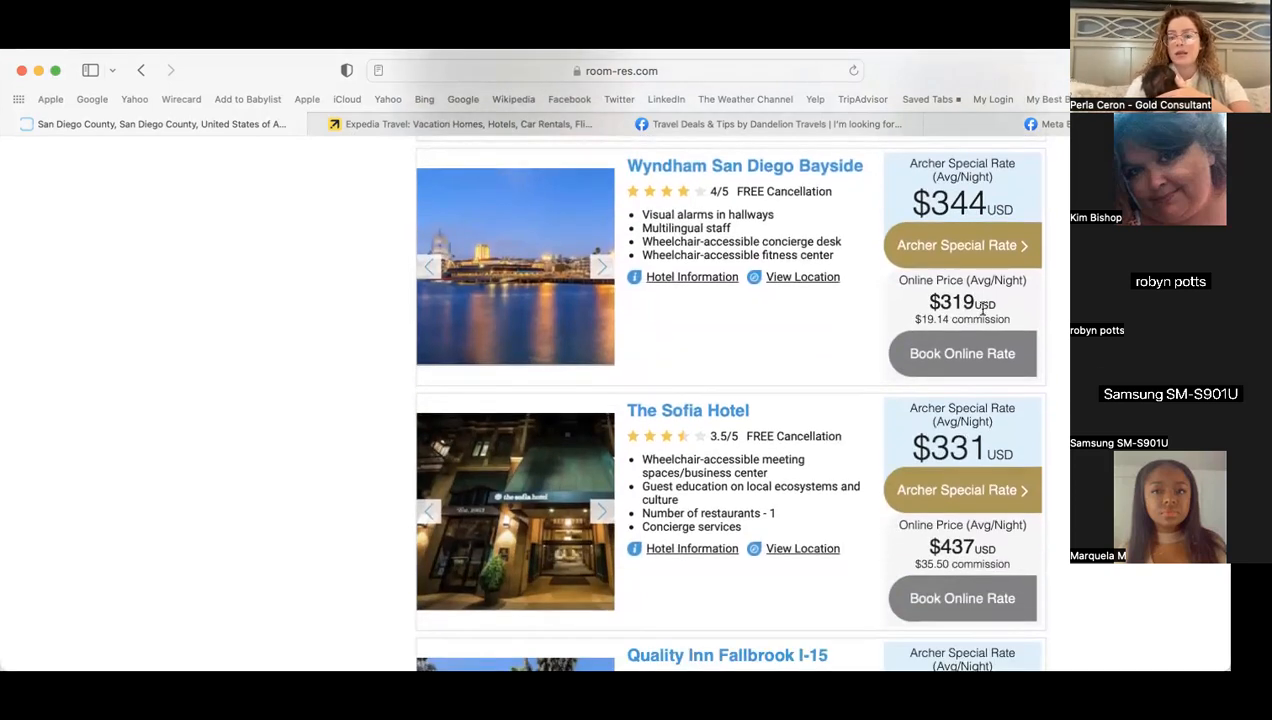
pyautogui.scroll(-15, 730, 400)
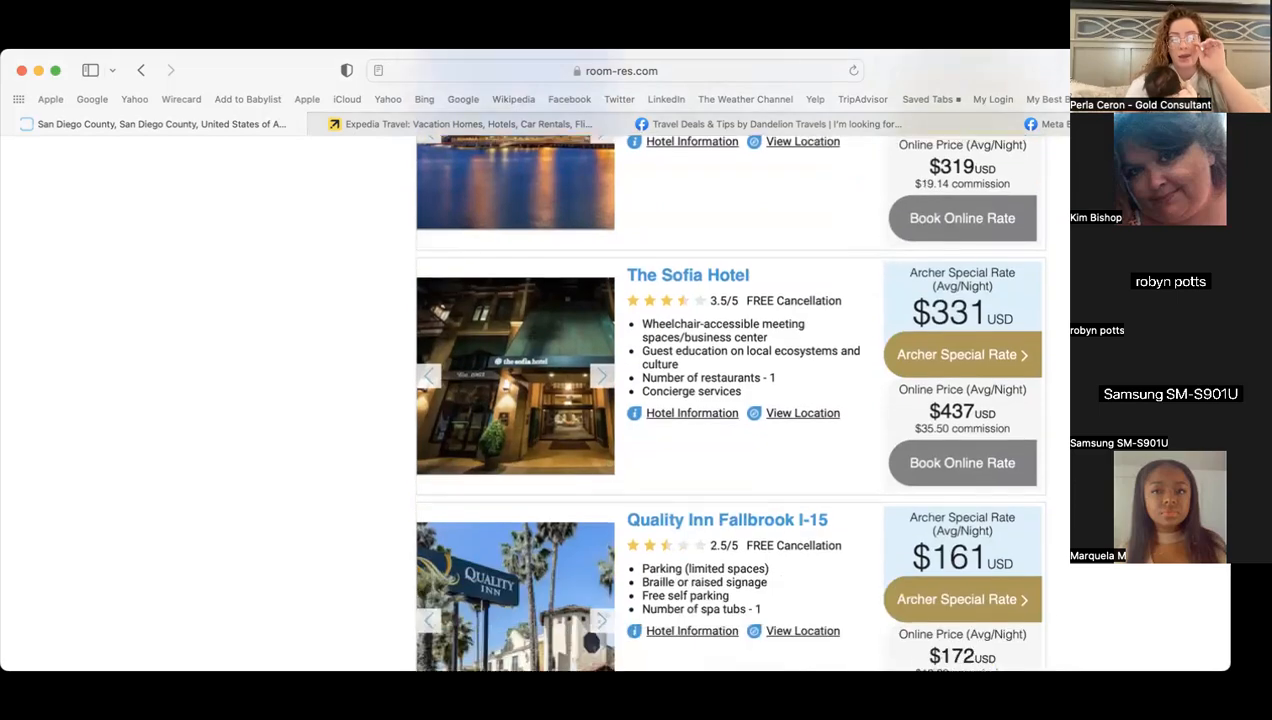
pyautogui.scroll(20, 730, 400)
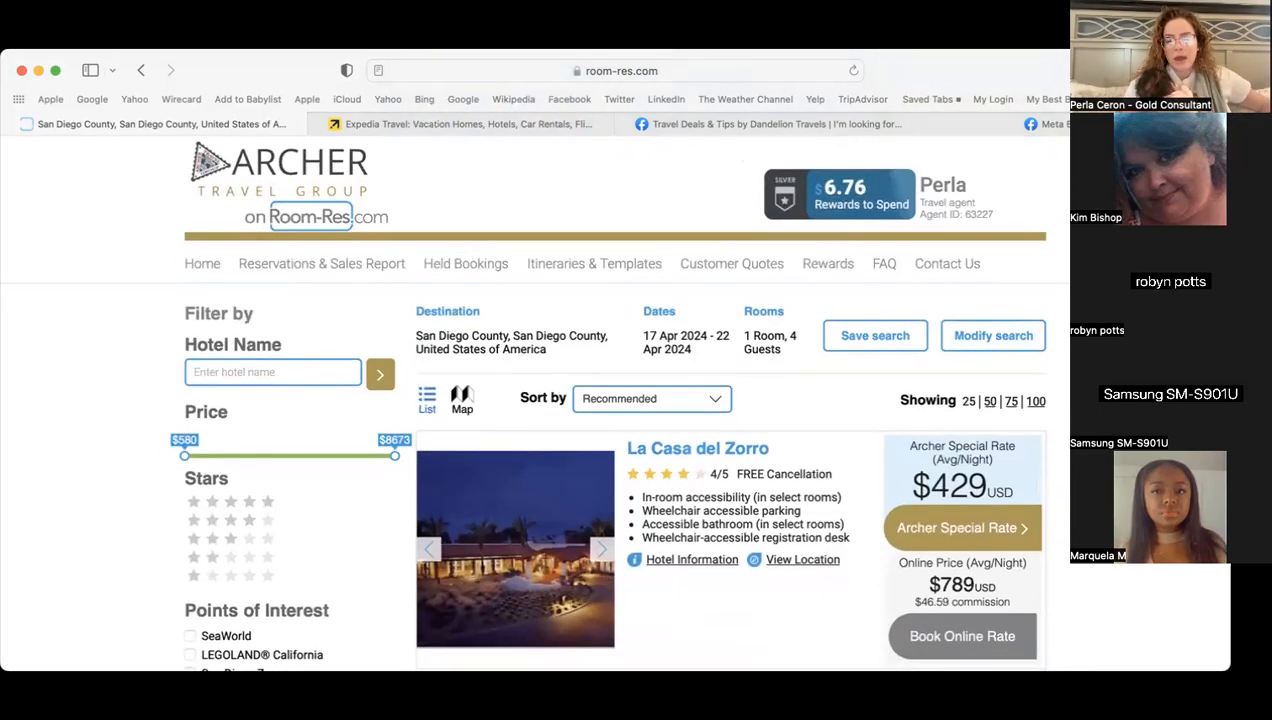
pyautogui.scroll(-3, 730, 400)
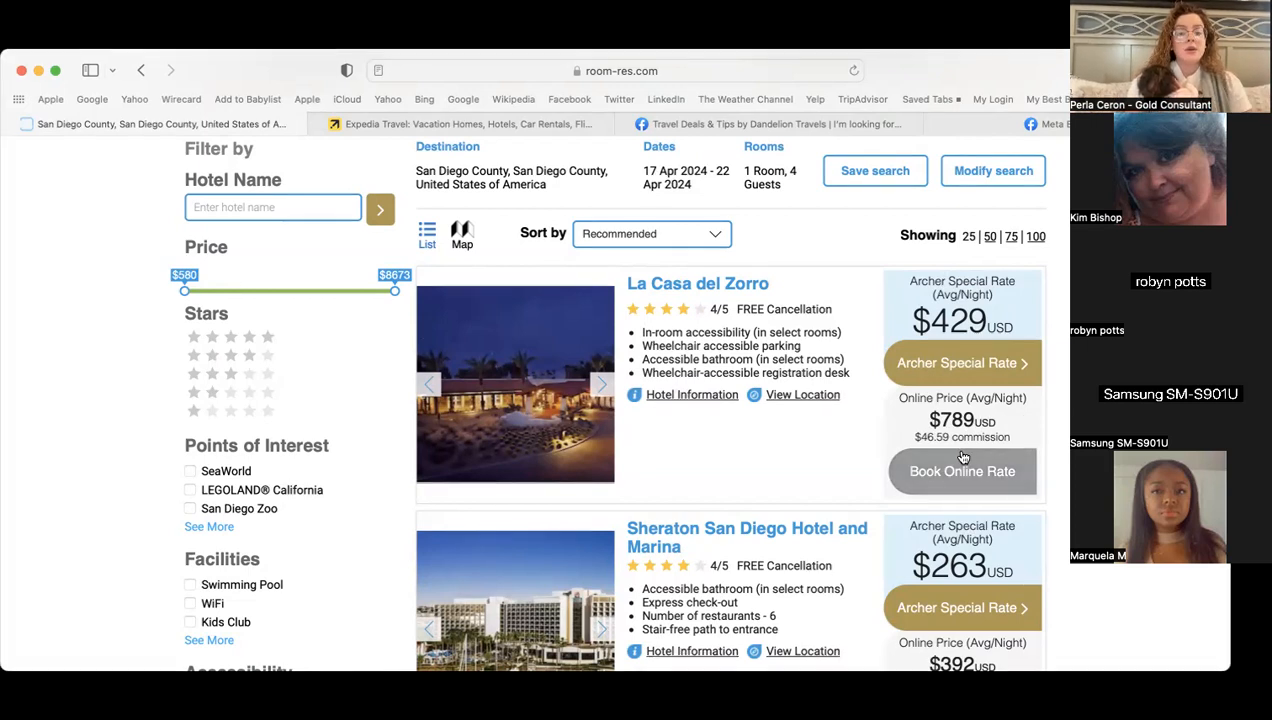
pyautogui.click(960, 365)
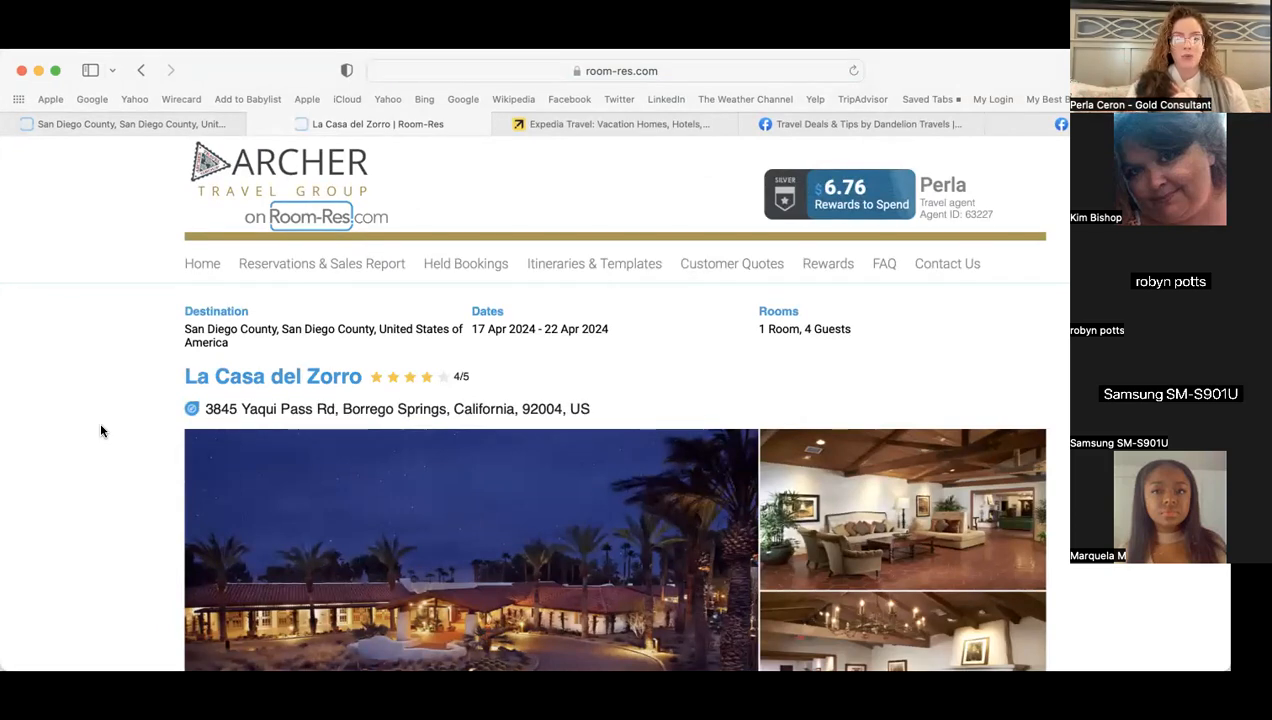
pyautogui.scroll(-4, 100, 431)
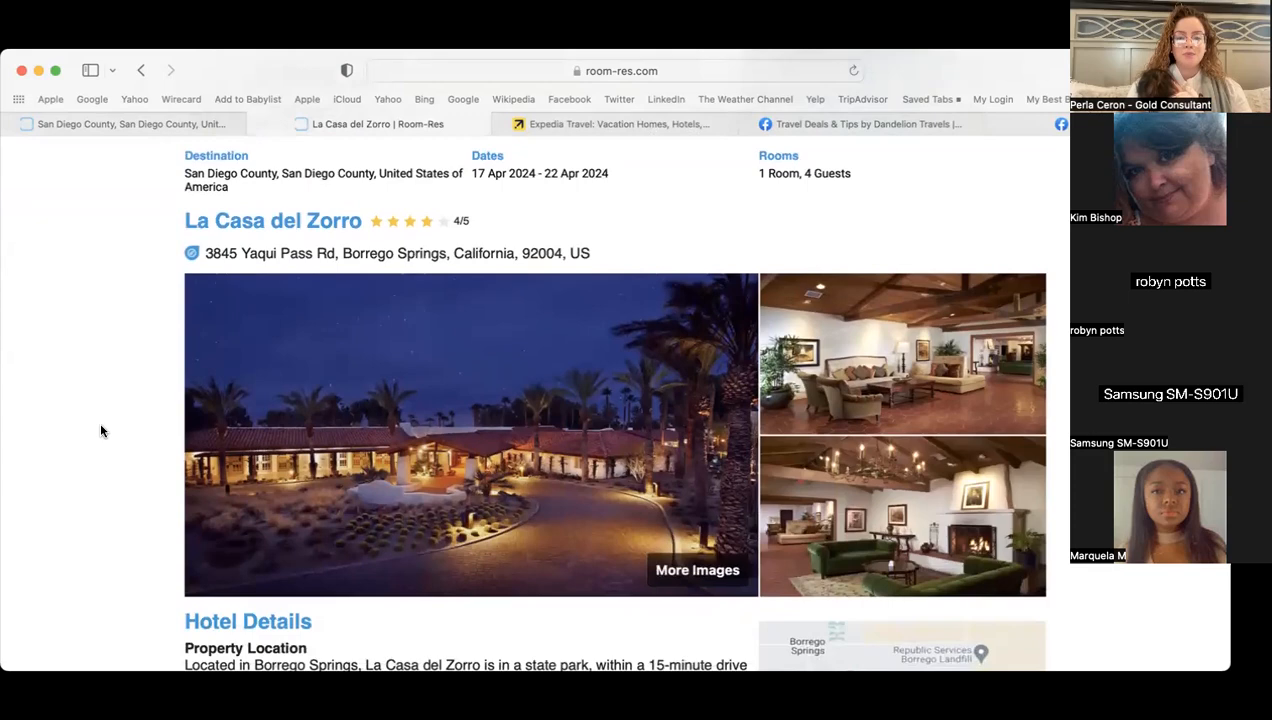
pyautogui.scroll(-2, 100, 431)
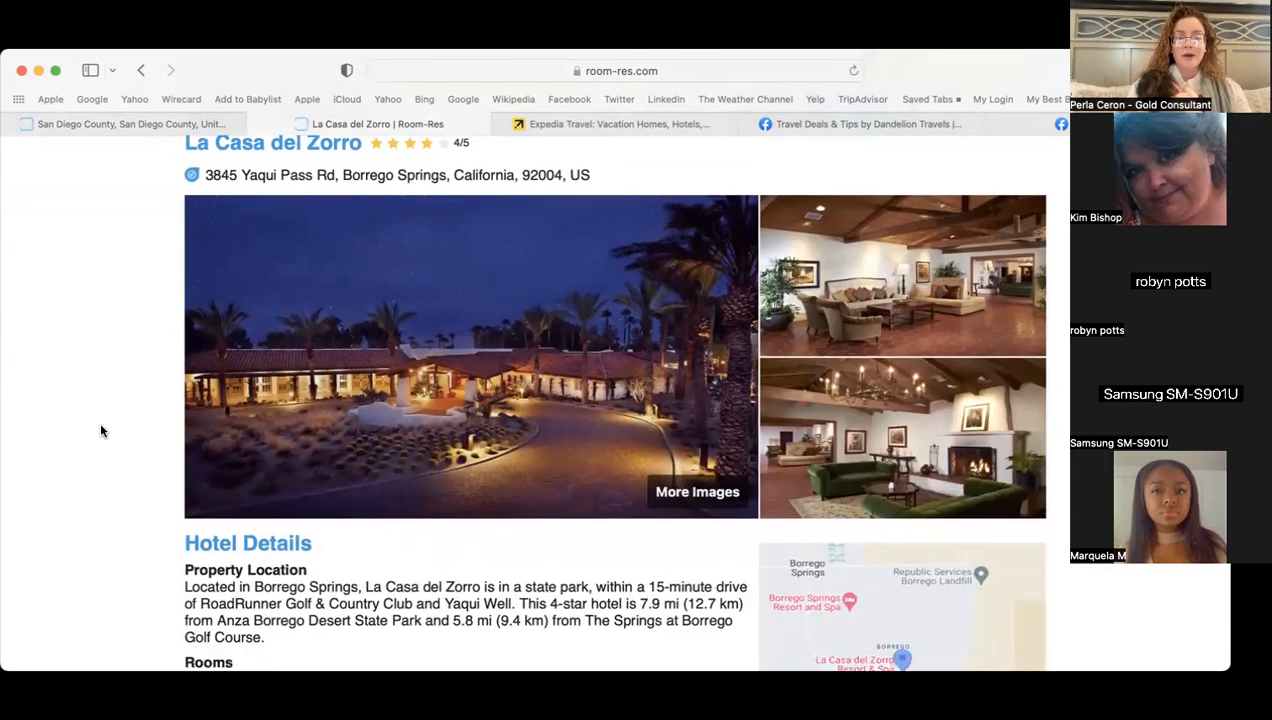
pyautogui.scroll(-1, 100, 431)
pyautogui.scroll(-1, 100, 431)
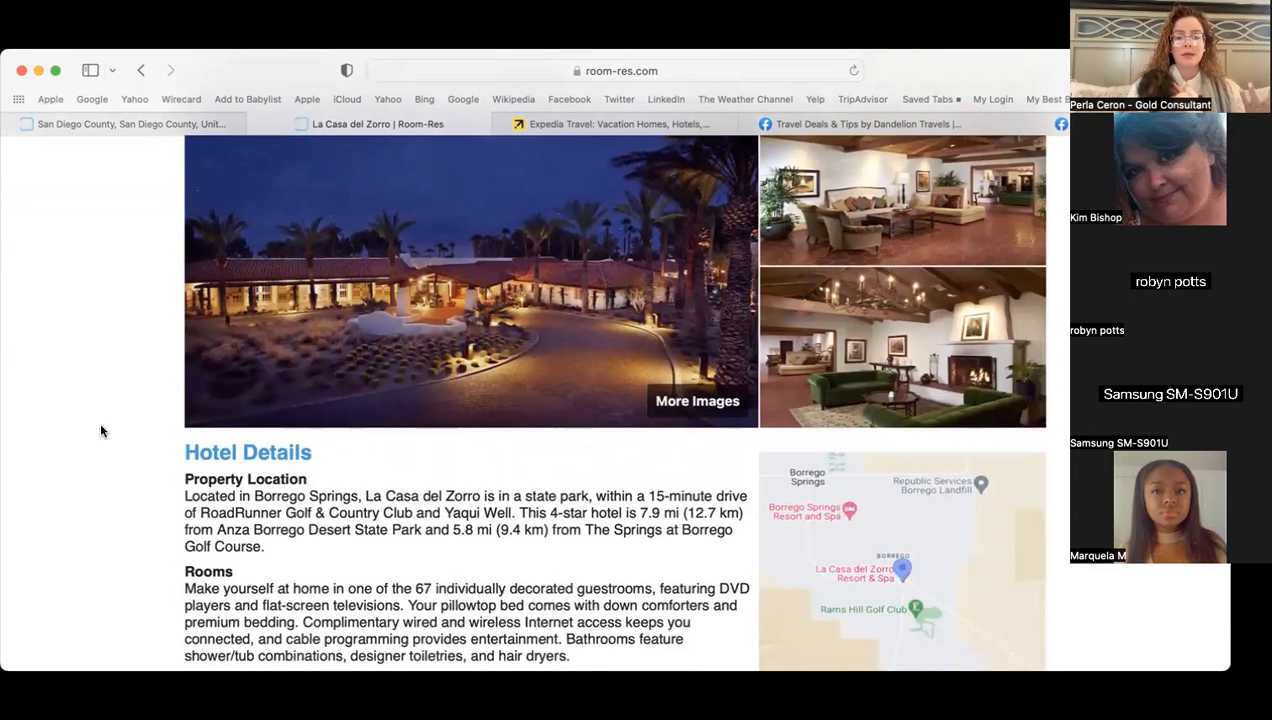
pyautogui.scroll(-10, 100, 431)
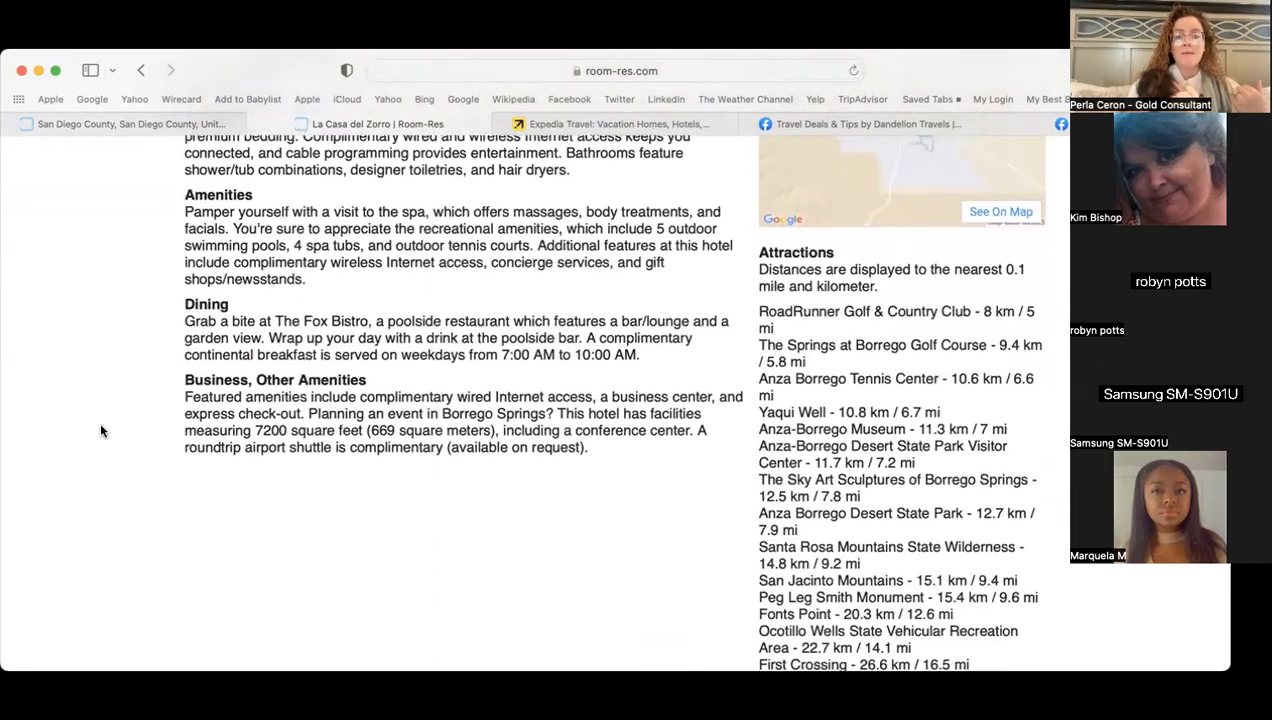
pyautogui.scroll(-1, 100, 431)
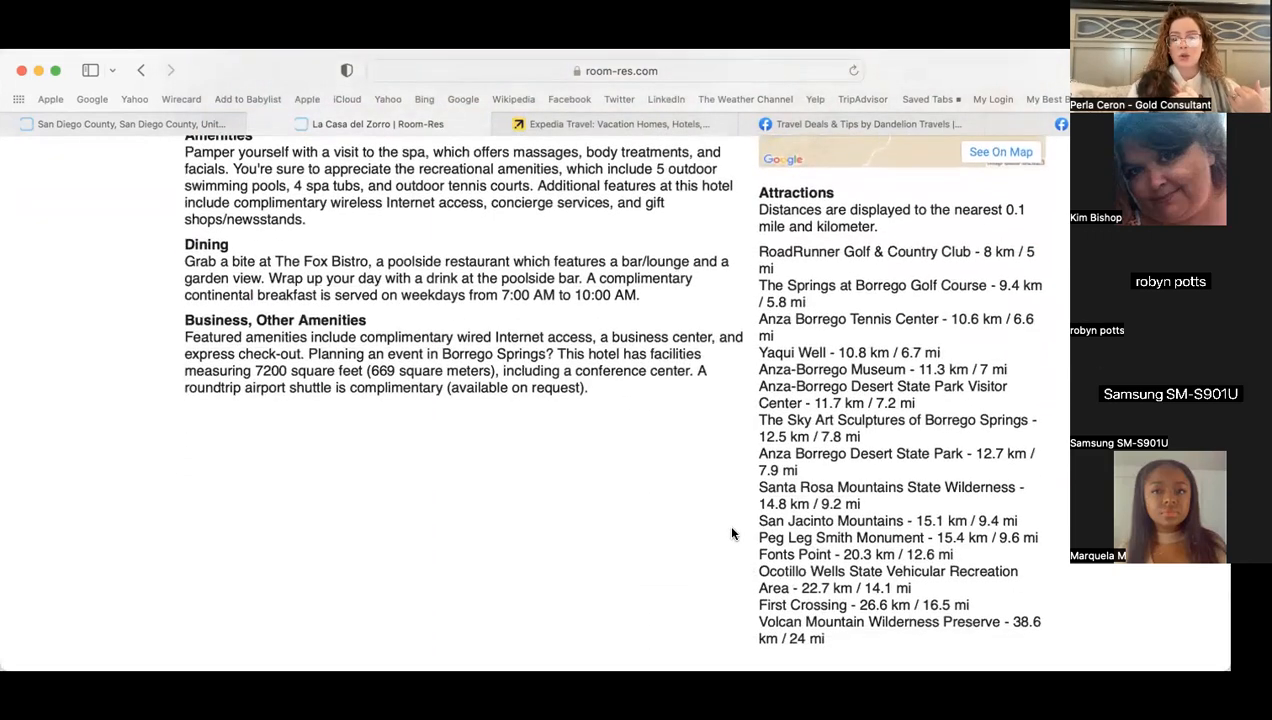
pyautogui.scroll(-10, 731, 534)
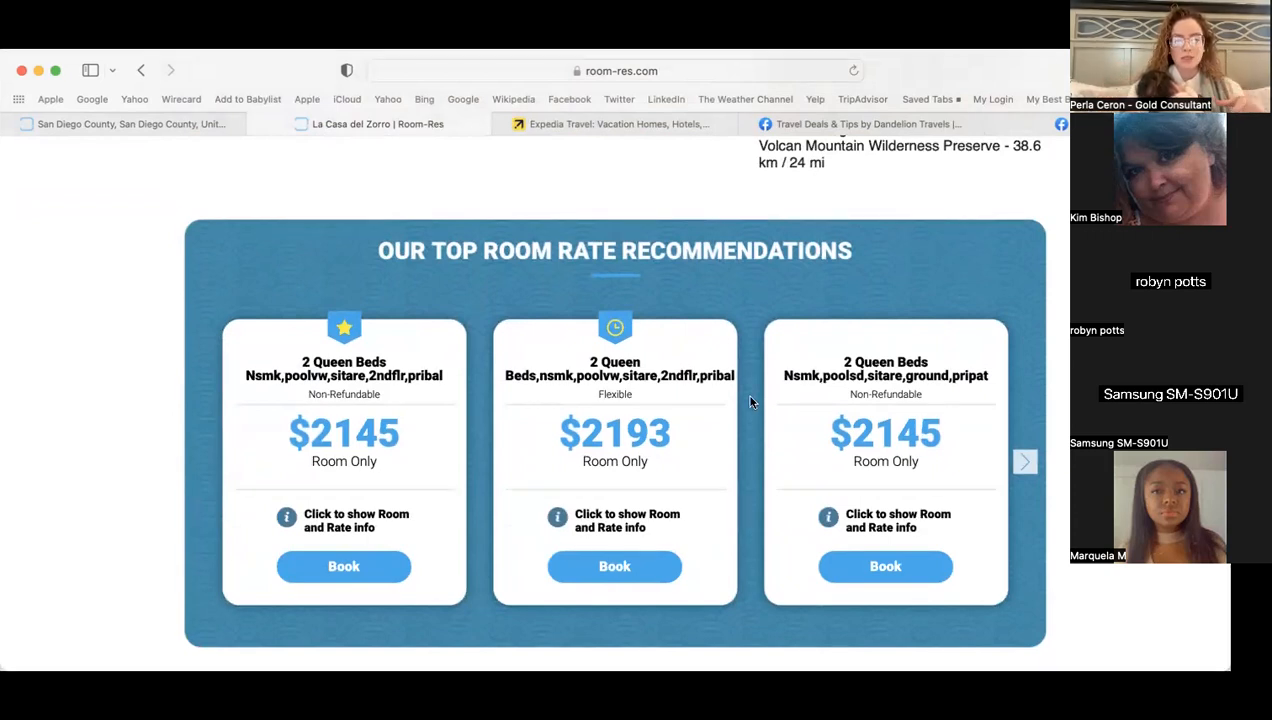
pyautogui.click(1036, 478)
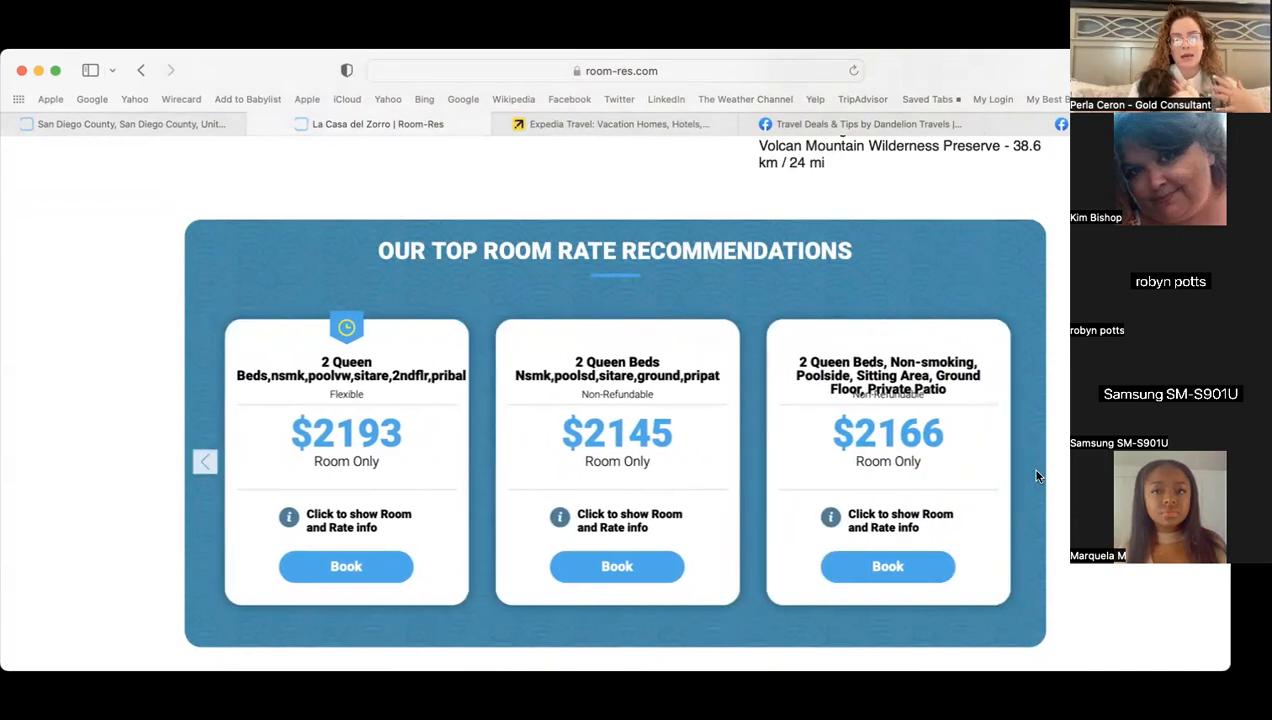
pyautogui.click(216, 474)
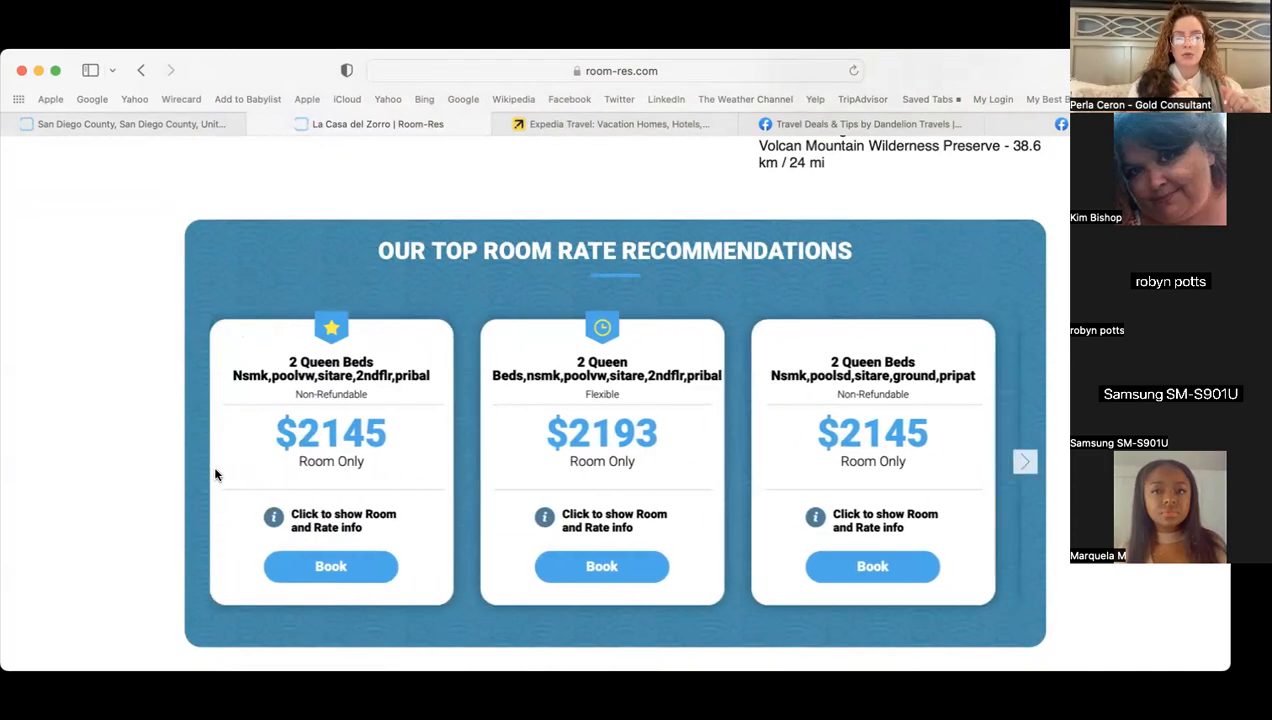
pyautogui.scroll(-2, 469, 411)
pyautogui.scroll(-5, 473, 420)
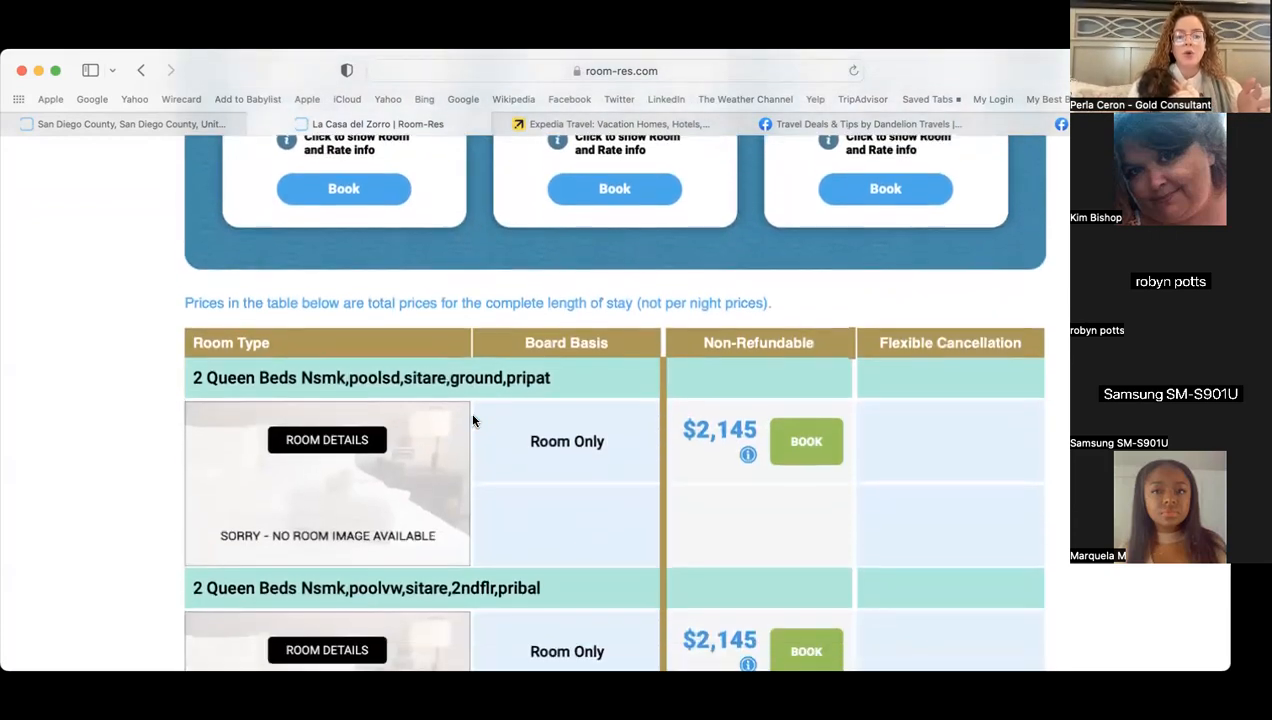
pyautogui.scroll(-10, 655, 597)
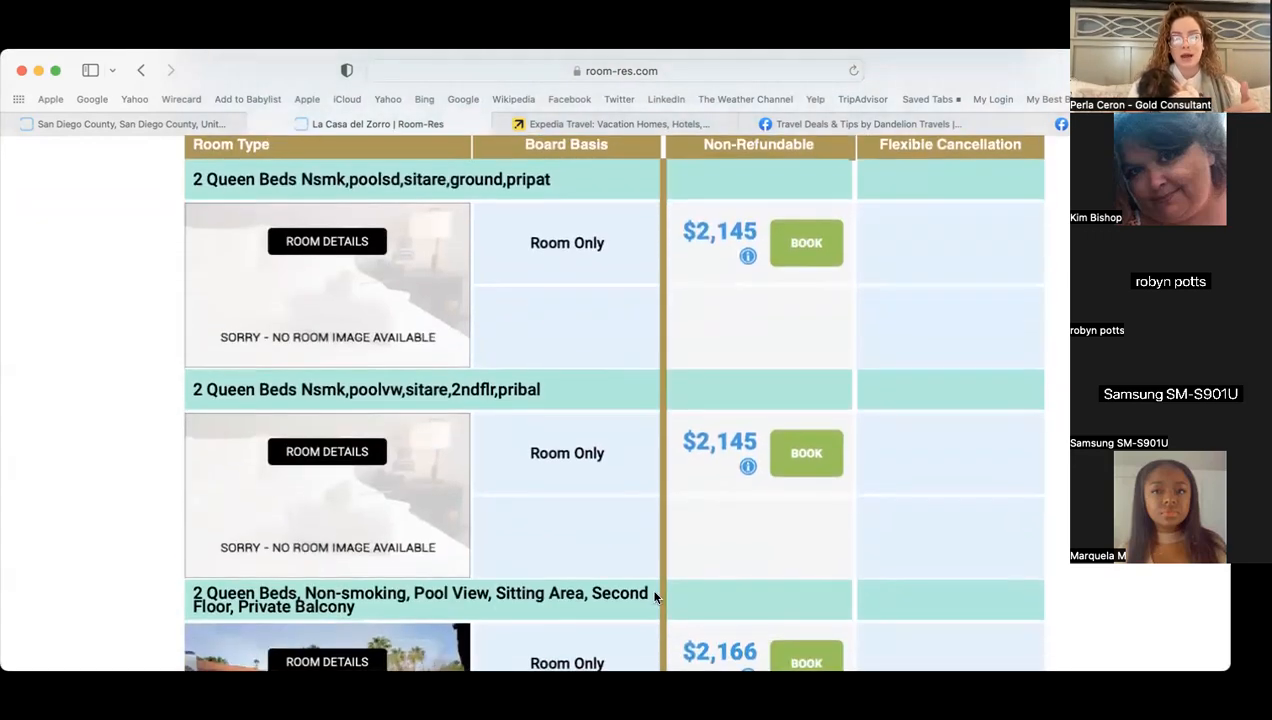
pyautogui.scroll(15, 655, 597)
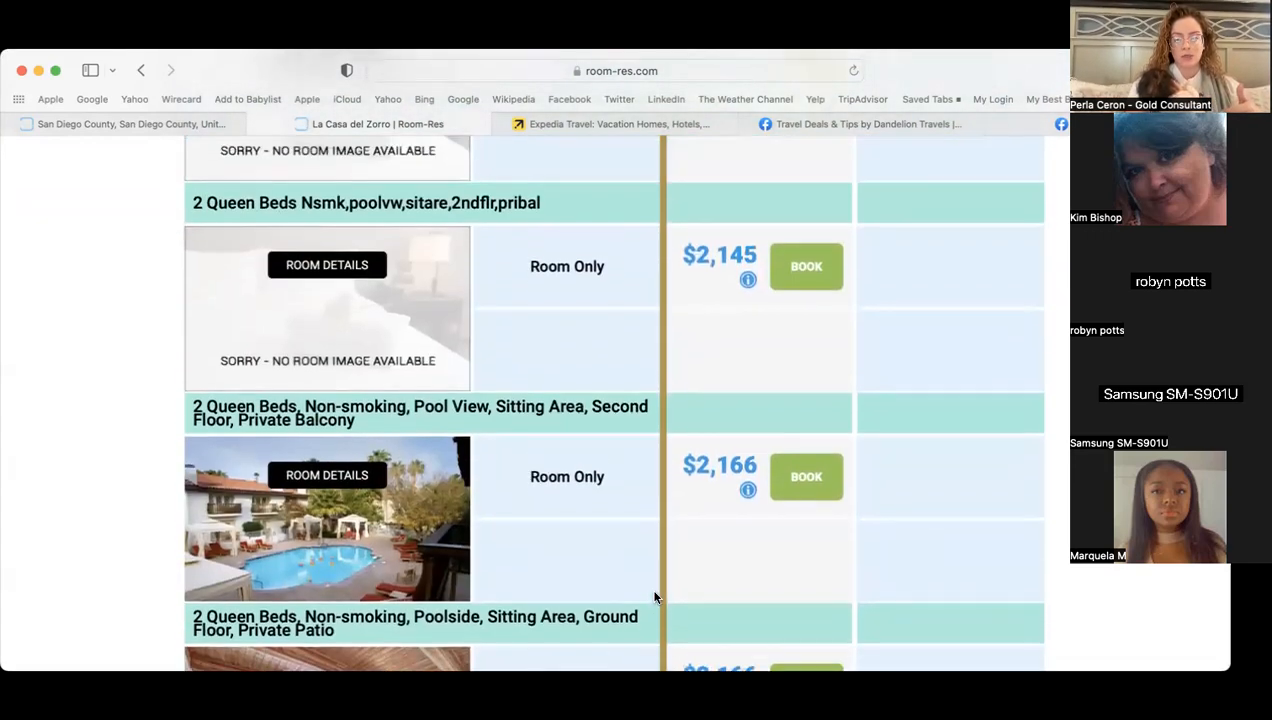
pyautogui.scroll(3, 655, 597)
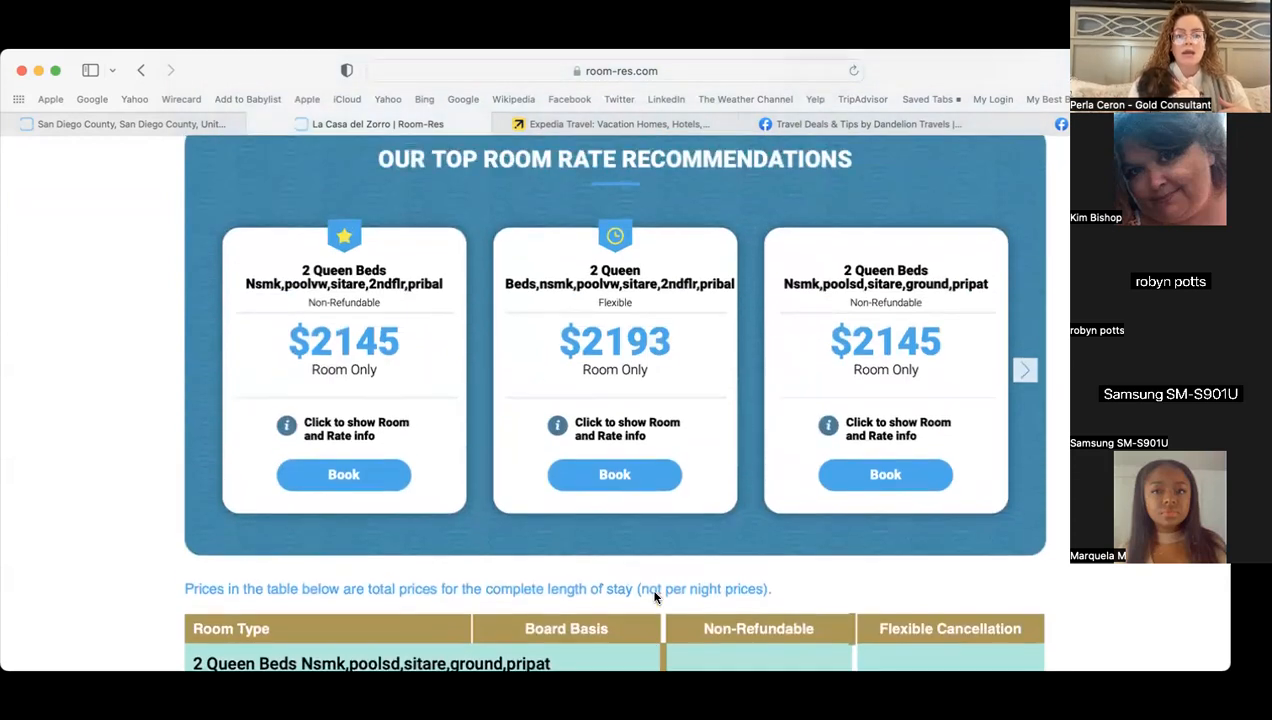
# - In Expedia, set the destination to San Diego, California
pyautogui.click(580, 124)
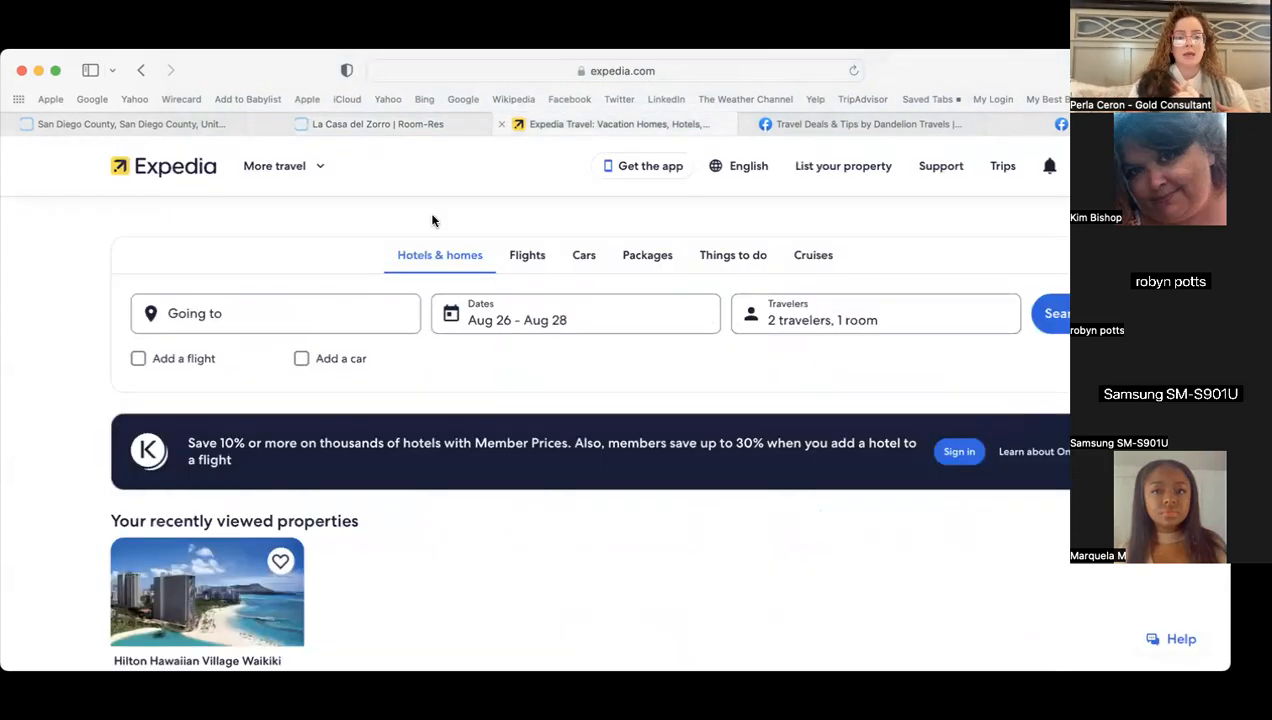
pyautogui.click(256, 321)
pyautogui.write('san diego')
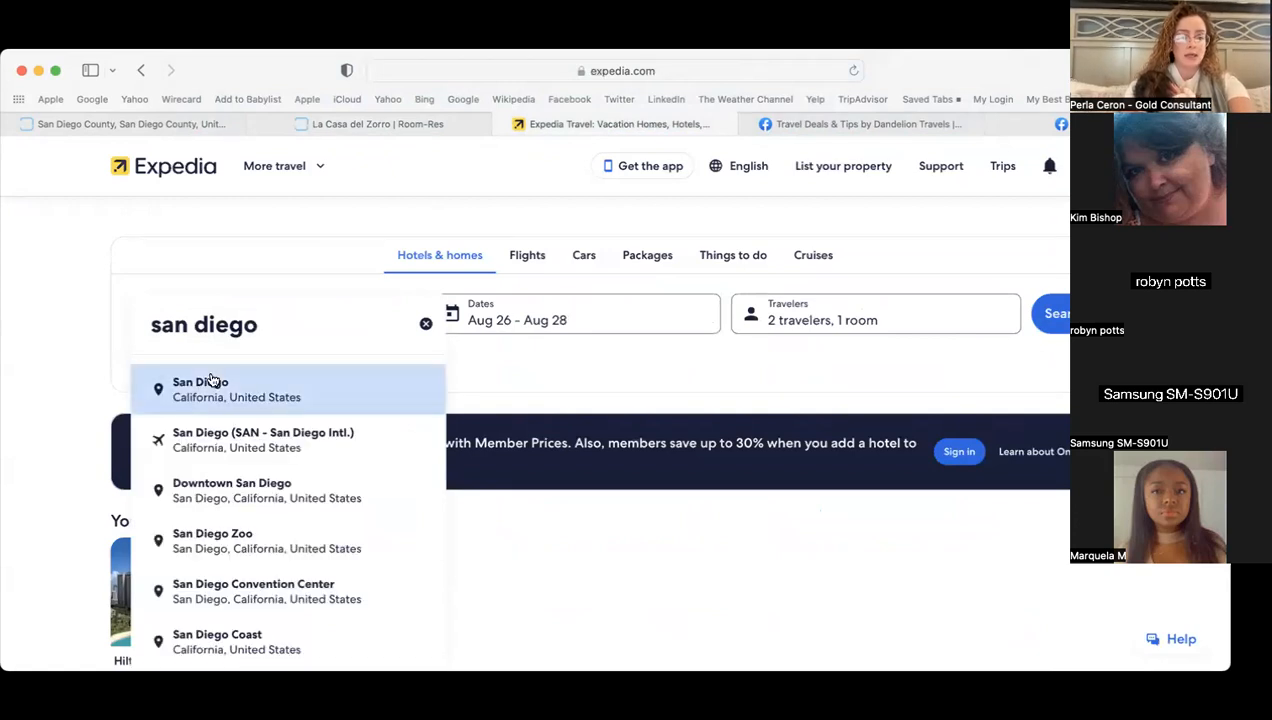
pyautogui.click(215, 383)
# - Set the travel dates to April 17 through April 22, 2024
pyautogui.click(511, 327)
pyautogui.click(1050, 369)
pyautogui.click(1050, 369)
pyautogui.click(1050, 369)
pyautogui.click(1050, 369)
pyautogui.click(1050, 369)
pyautogui.click(1051, 369)
pyautogui.click(1051, 369)
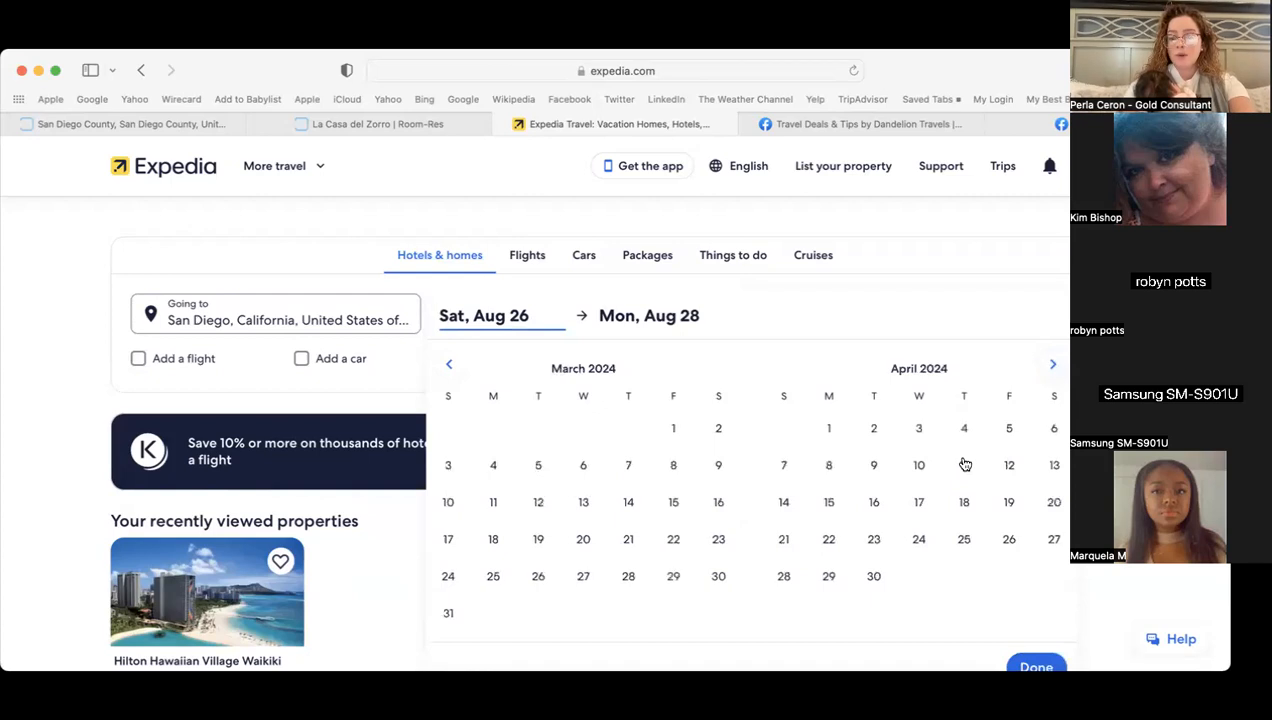
pyautogui.click(916, 506)
pyautogui.click(830, 542)
pyautogui.click(1038, 660)
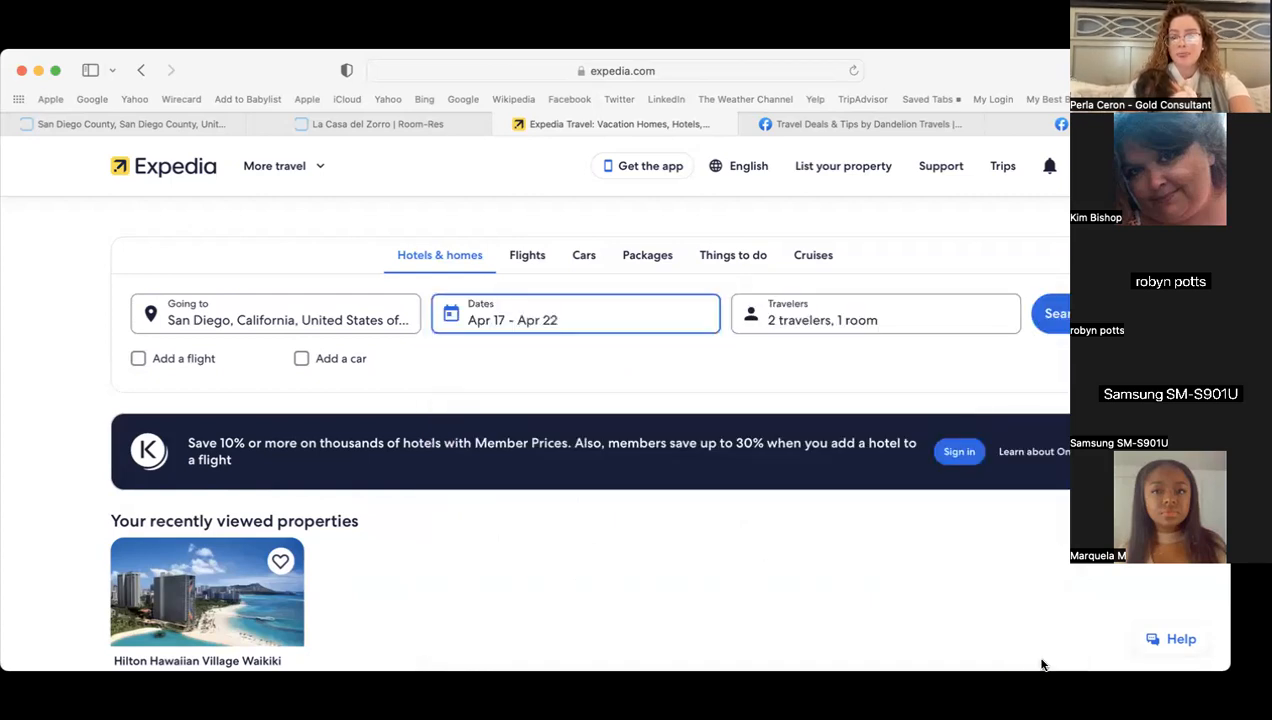
# - Set 2 adults and 2 children aged 4 and 8 in one room, and run the search
pyautogui.click(816, 303)
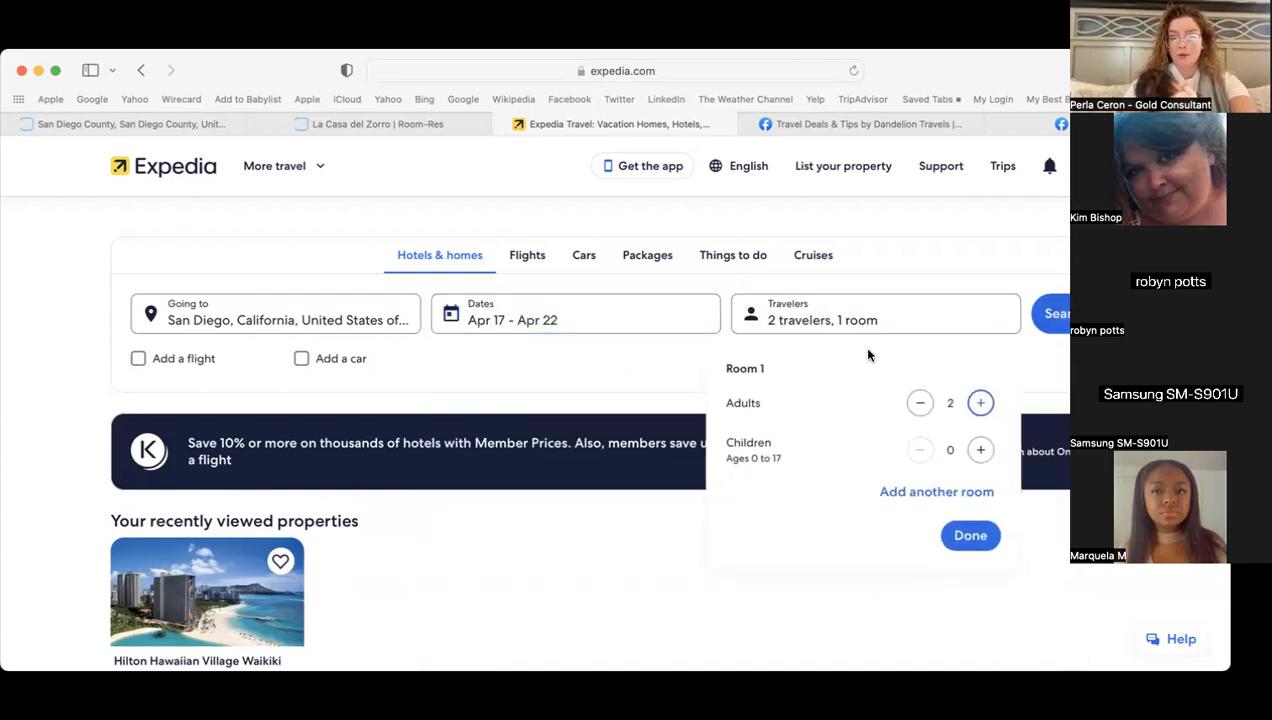
pyautogui.click(980, 450)
pyautogui.click(980, 450)
pyautogui.click(814, 550)
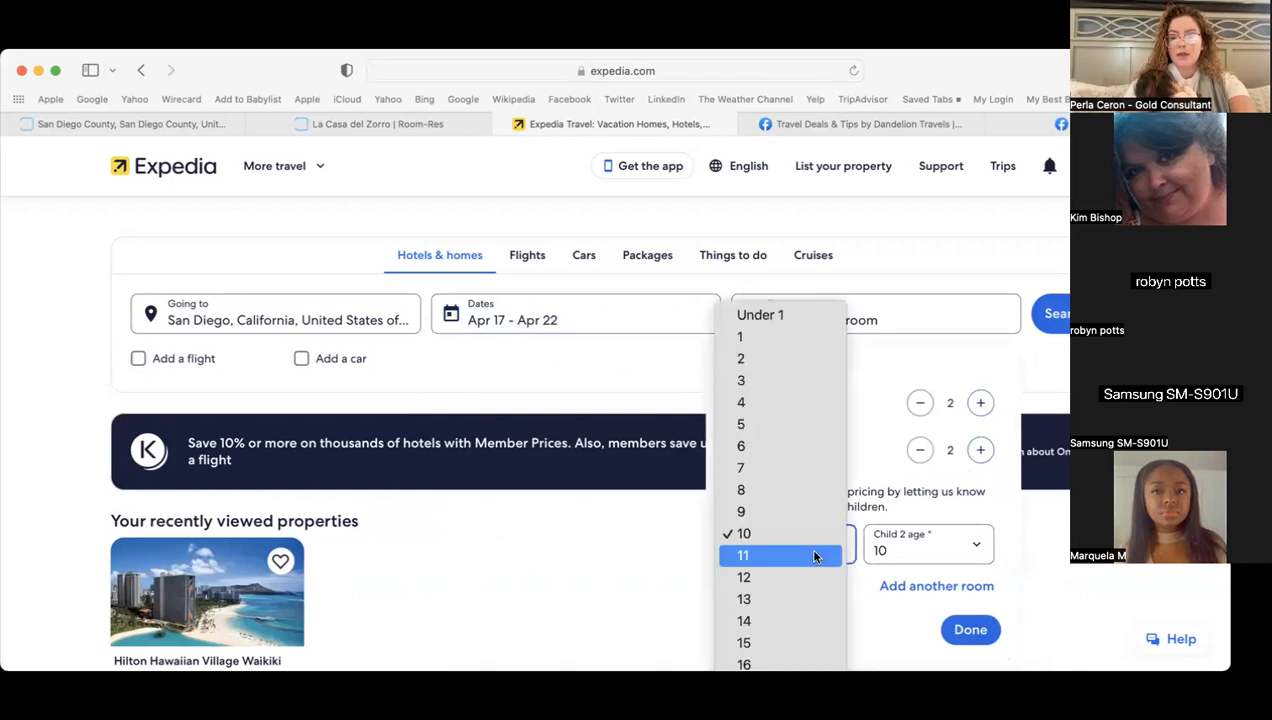
pyautogui.click(815, 403)
pyautogui.click(927, 551)
pyautogui.click(905, 498)
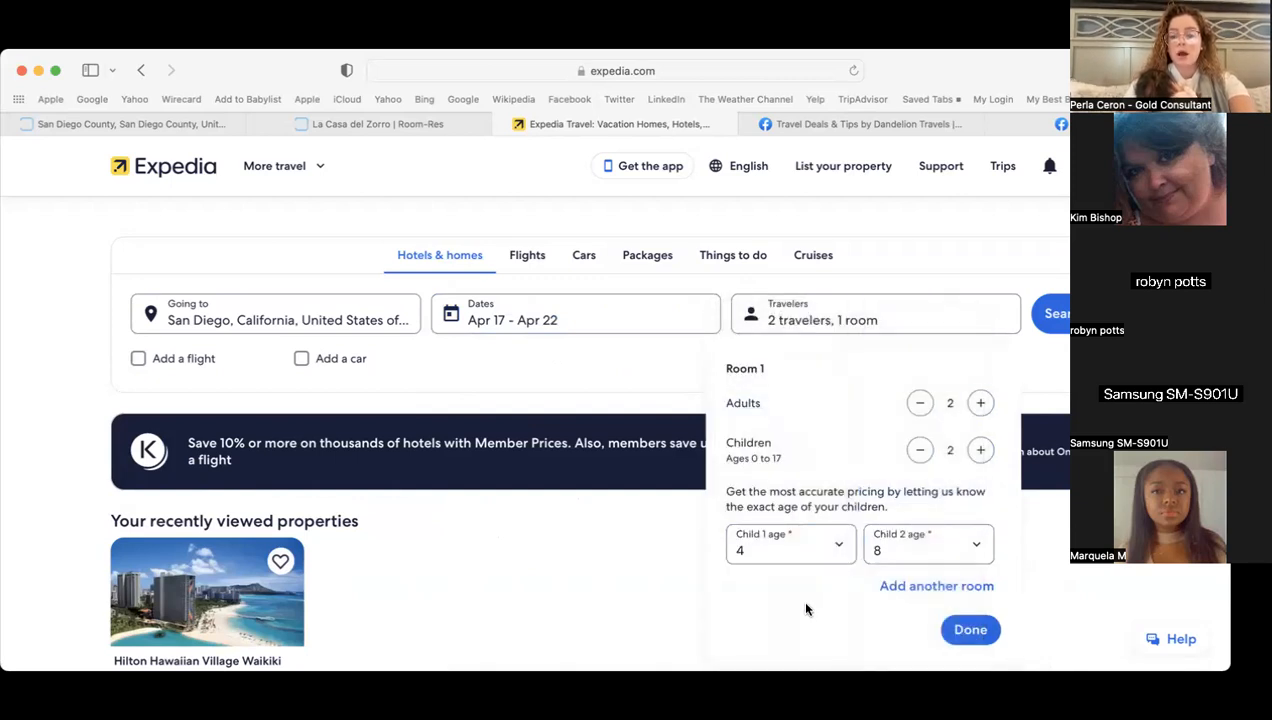
pyautogui.click(986, 633)
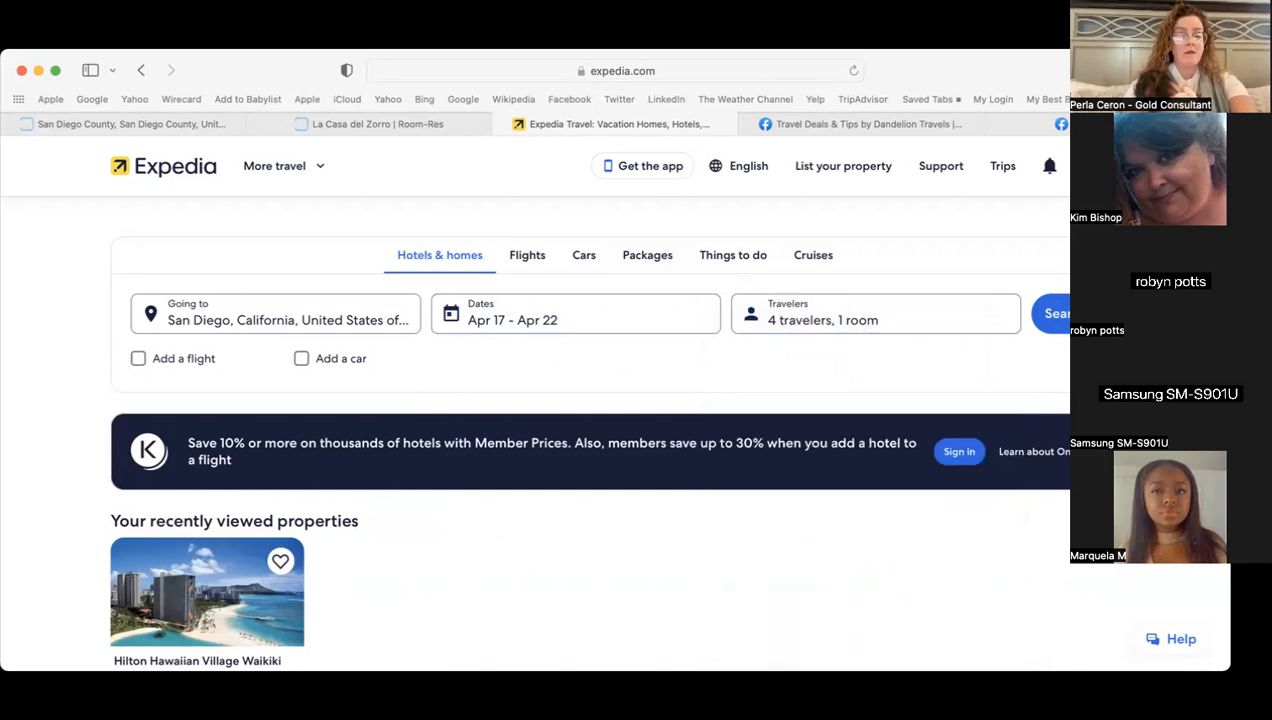
pyautogui.click(1052, 313)
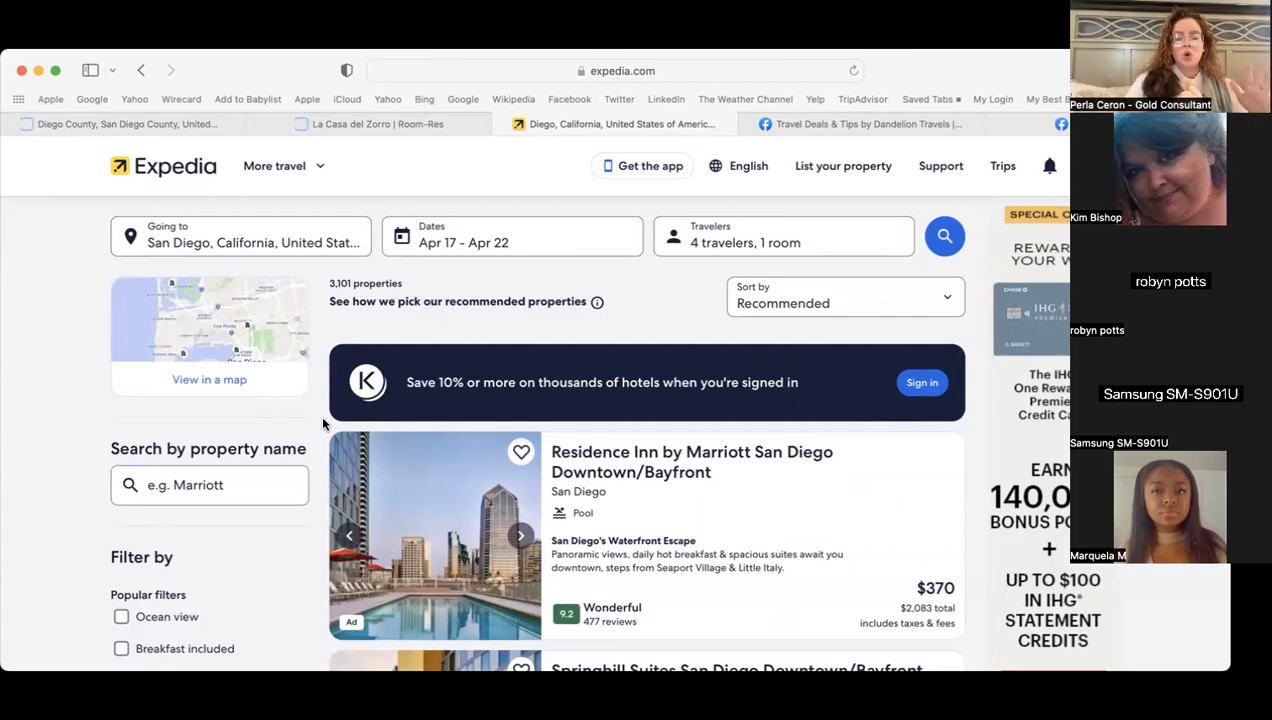
# - Search the San Diego results by property name 'la casa del zorro'
pyautogui.scroll(-3, 300, 440)
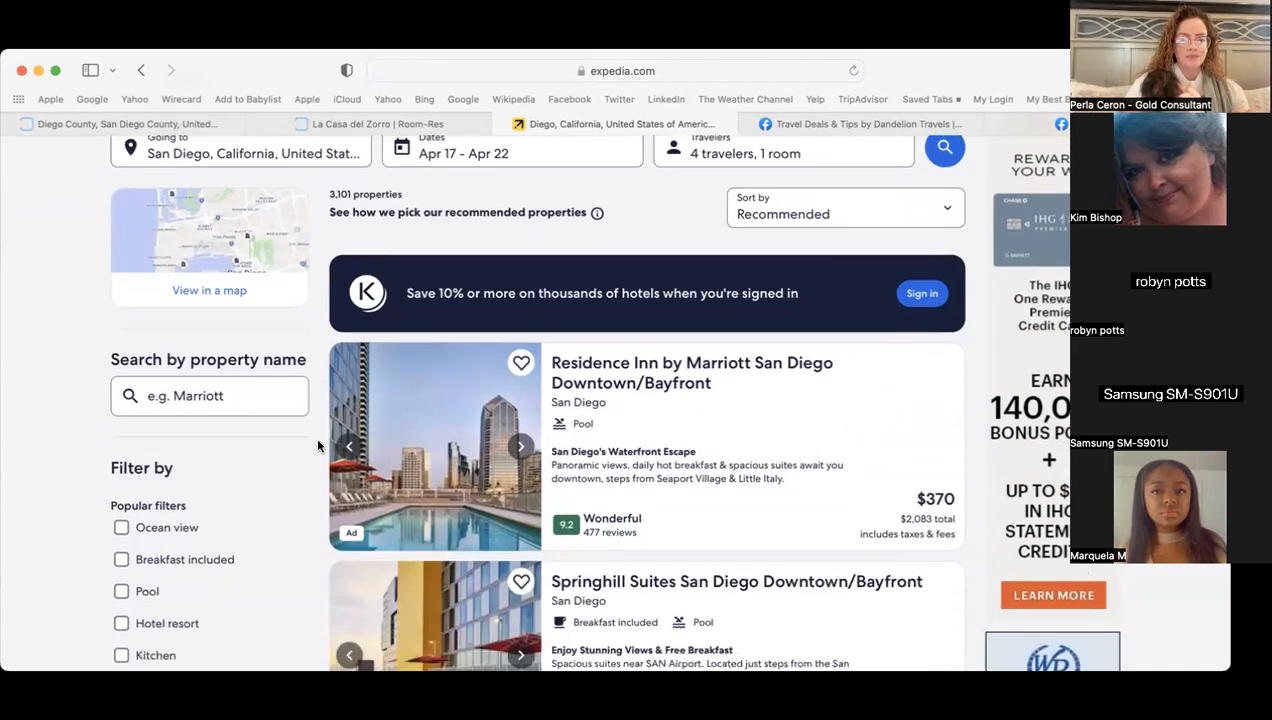
pyautogui.click(232, 368)
pyautogui.write('la cas')
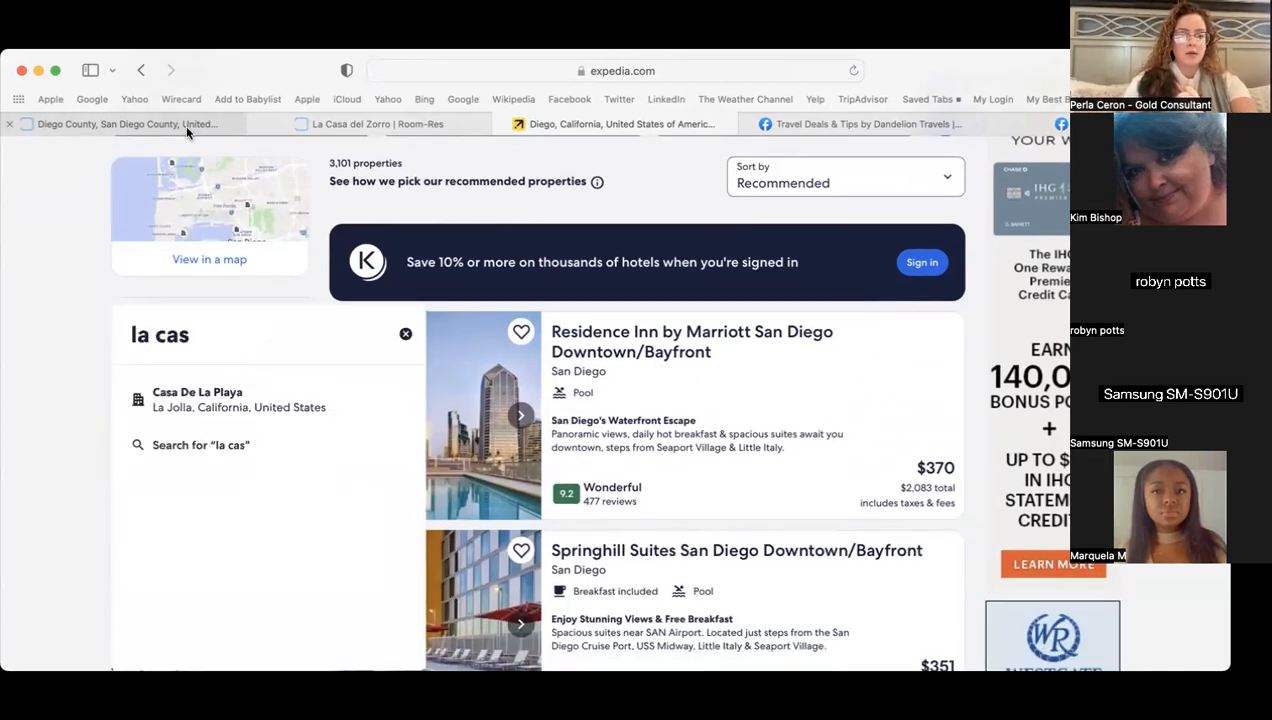
pyautogui.write('del zorro')
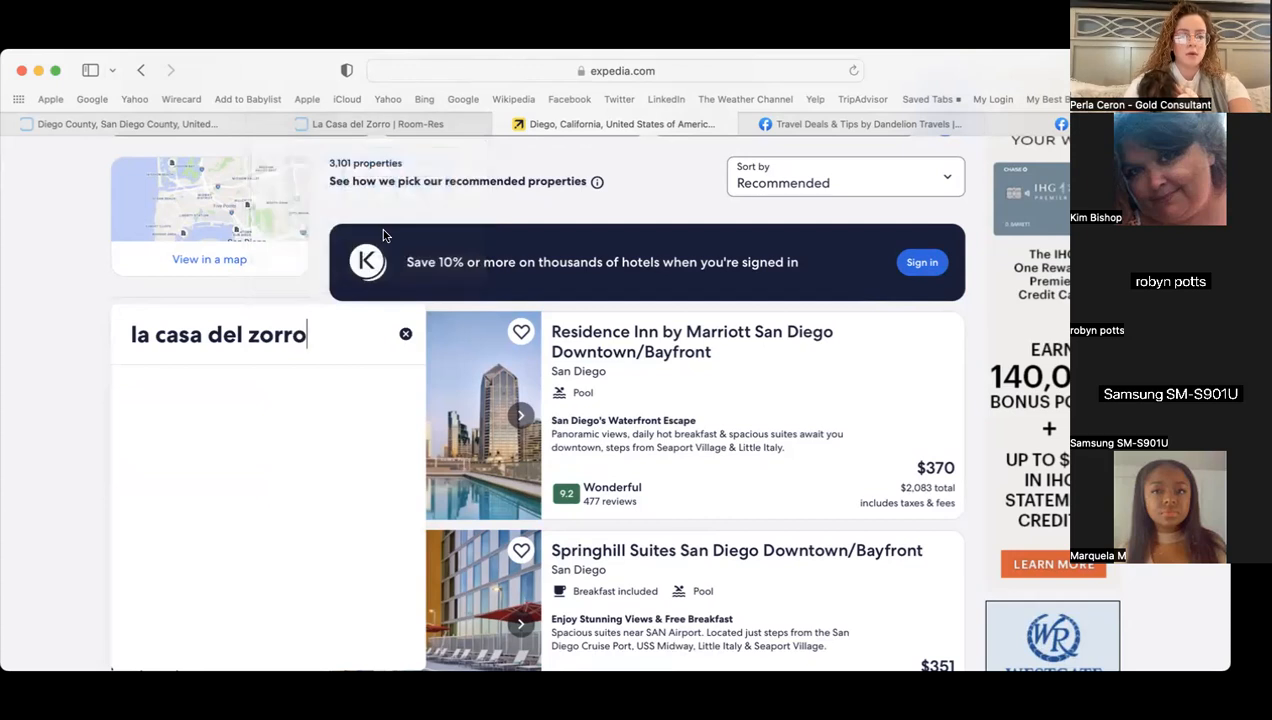
pyautogui.press('Return')
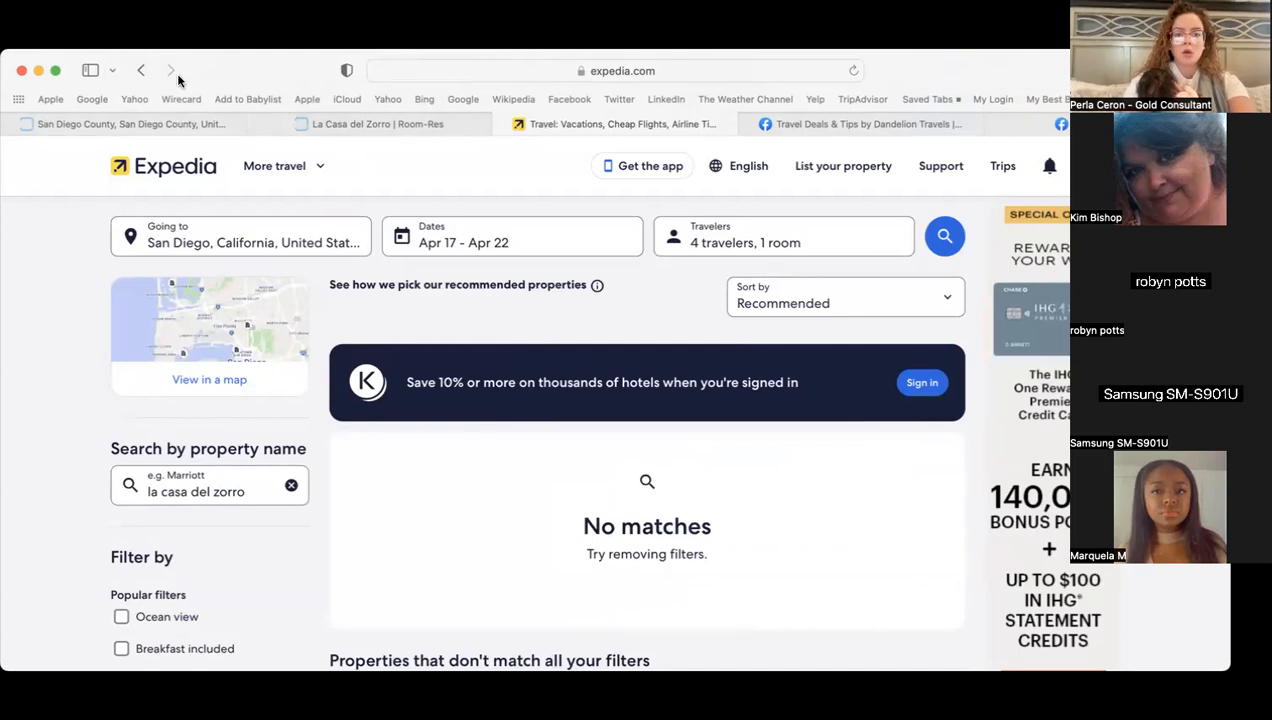
# - Go to Tripadvisor, search 'la casa del zorro', and open the La Casa del Zorro Resort & Spa listing
pyautogui.click(697, 75)
pyautogui.write('trip')
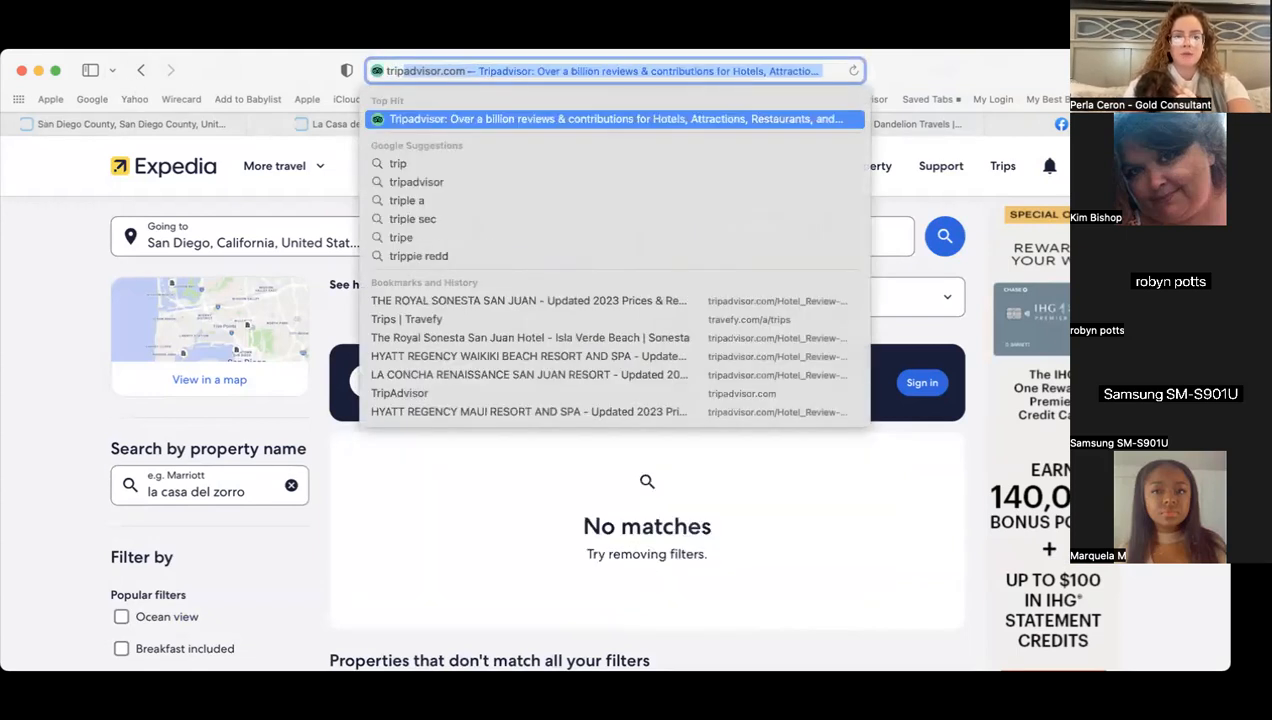
pyautogui.press('Return')
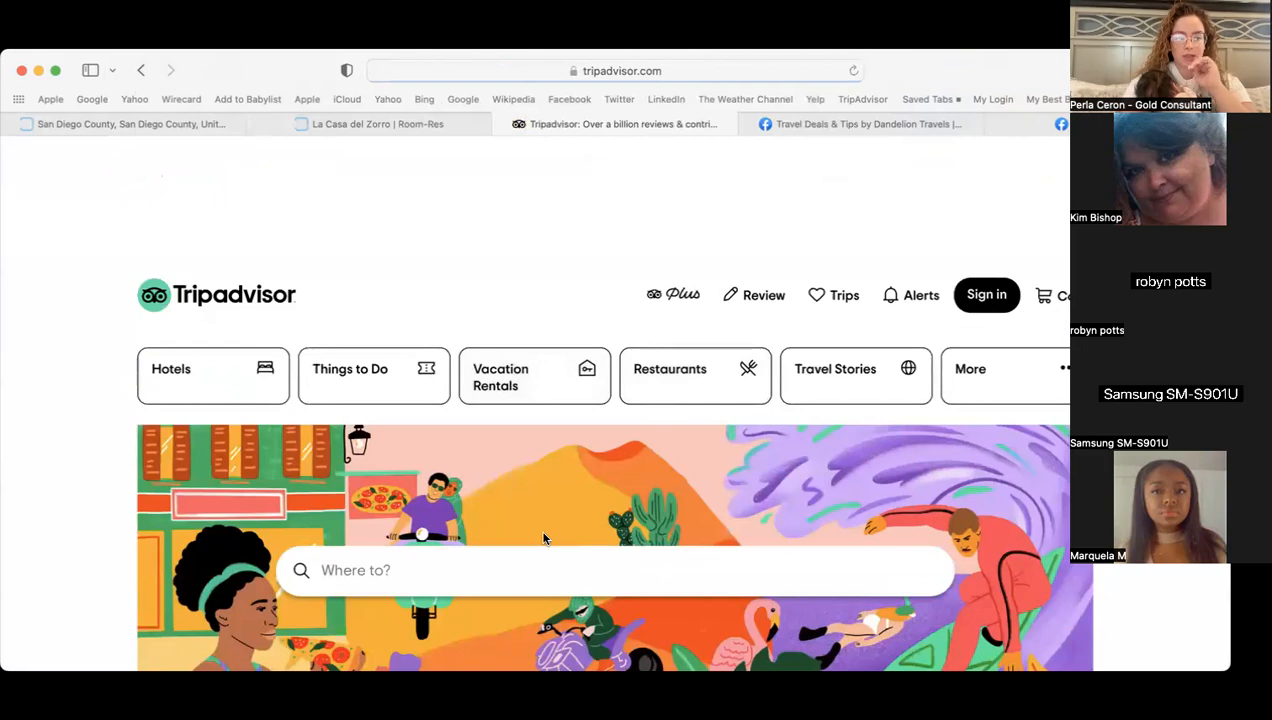
pyautogui.click(510, 571)
pyautogui.write('la ')
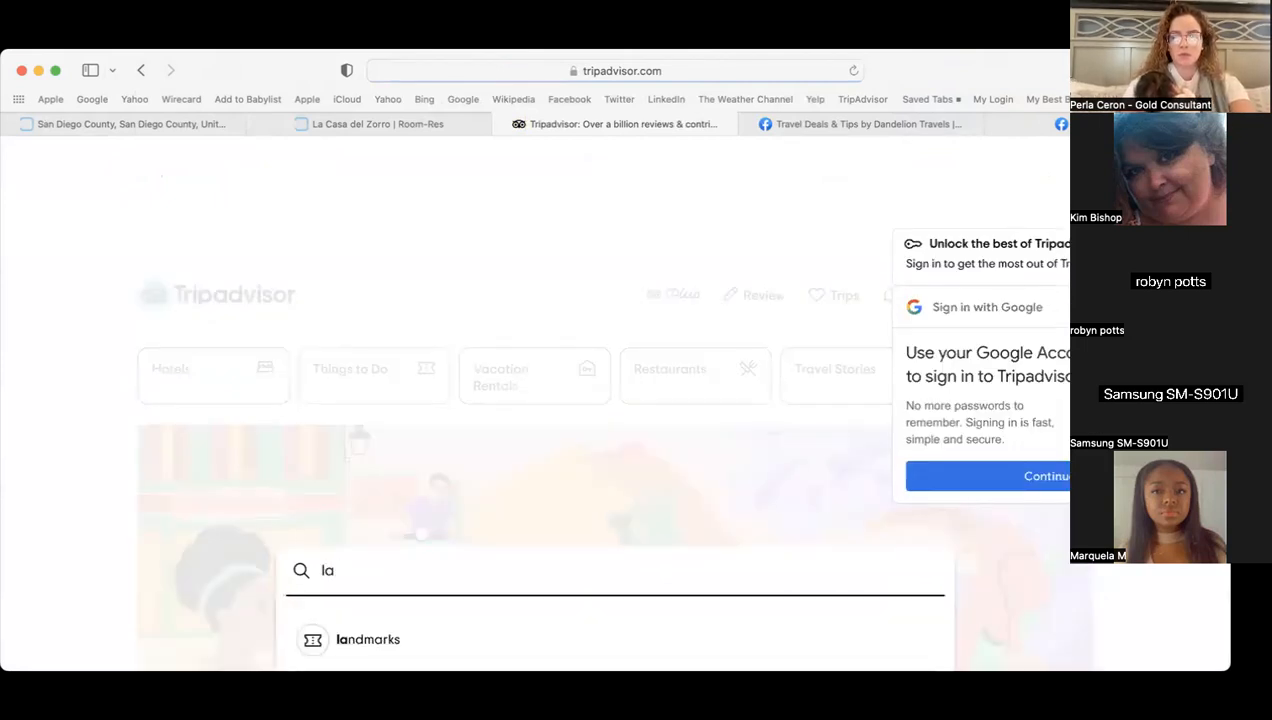
pyautogui.write('cas')
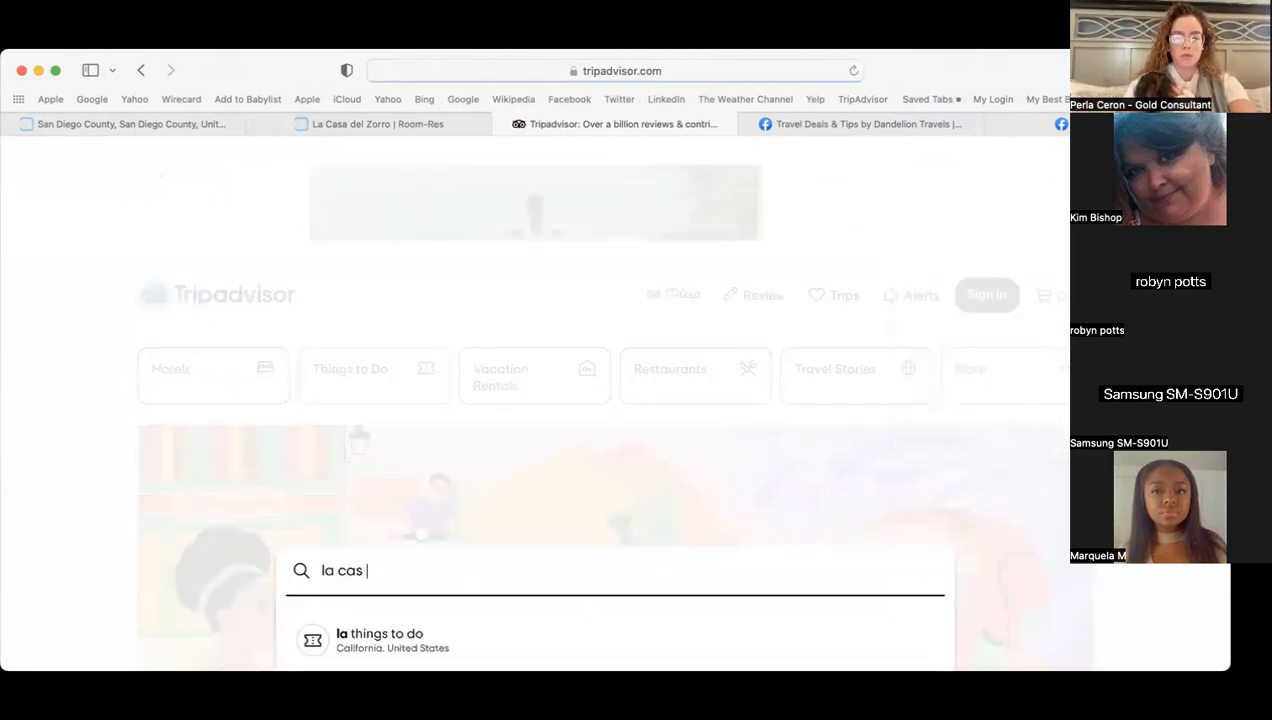
pyautogui.write('a del zorro')
pyautogui.press('Return')
pyautogui.scroll(-2, 83, 508)
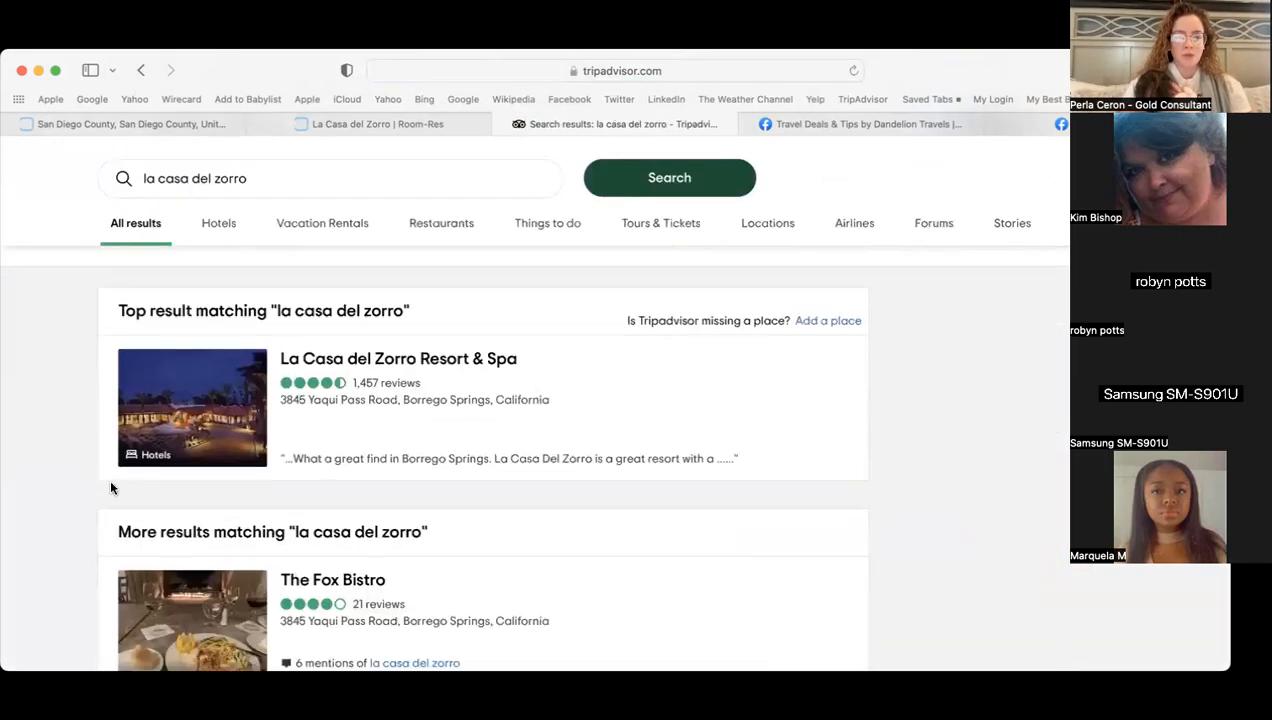
pyautogui.click(486, 361)
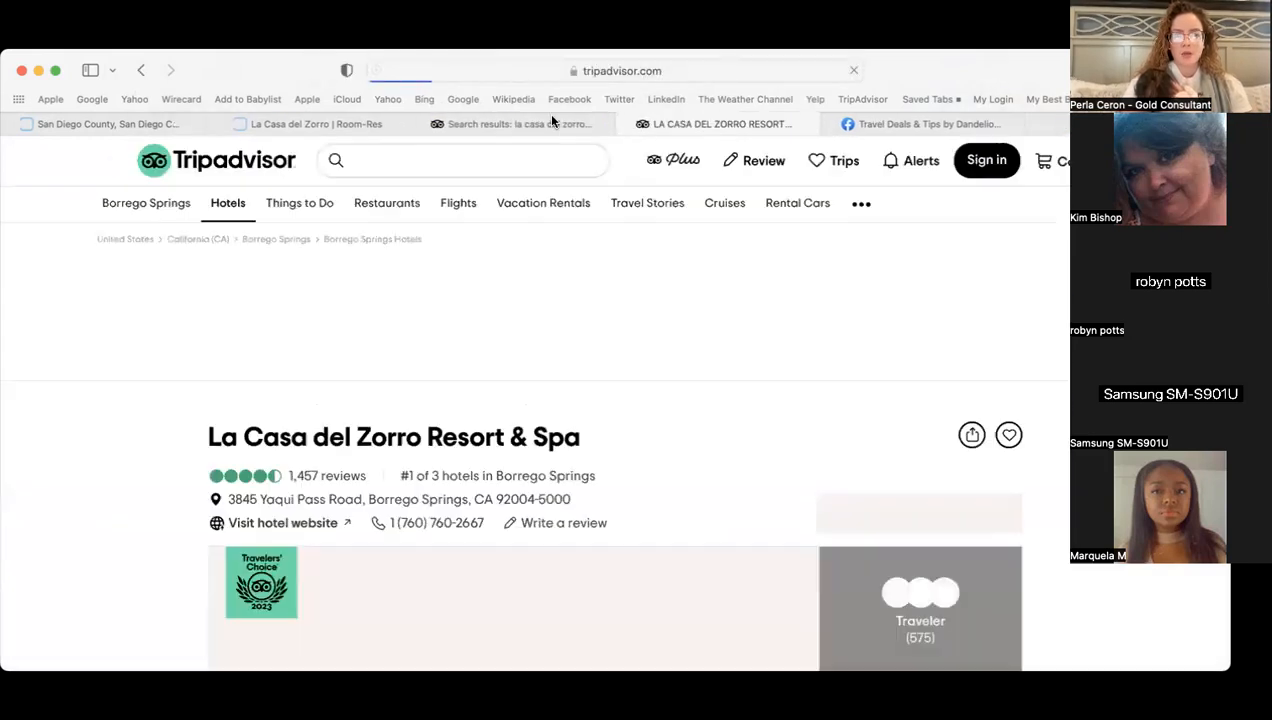
# - Update the Tripadvisor deals to 2 adults for 4 guests and open Expedia's $701 deal
pyautogui.click(417, 123)
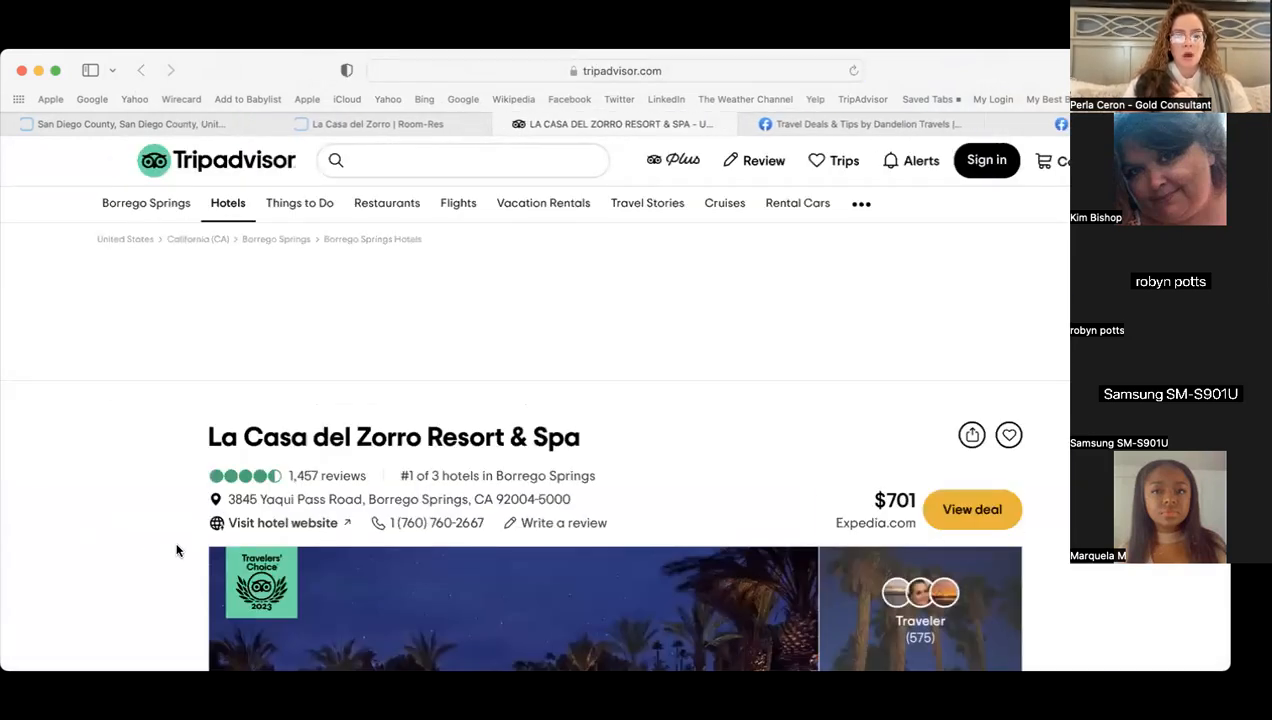
pyautogui.scroll(-5, 176, 550)
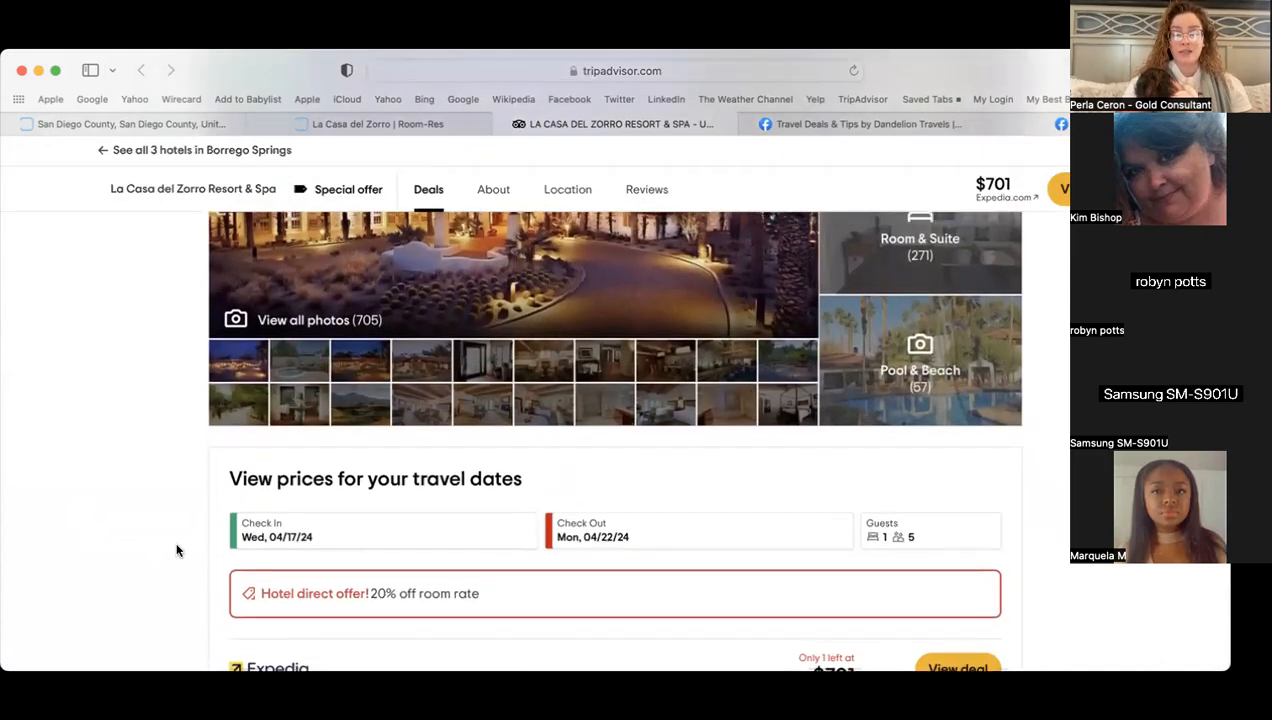
pyautogui.scroll(-3, 176, 550)
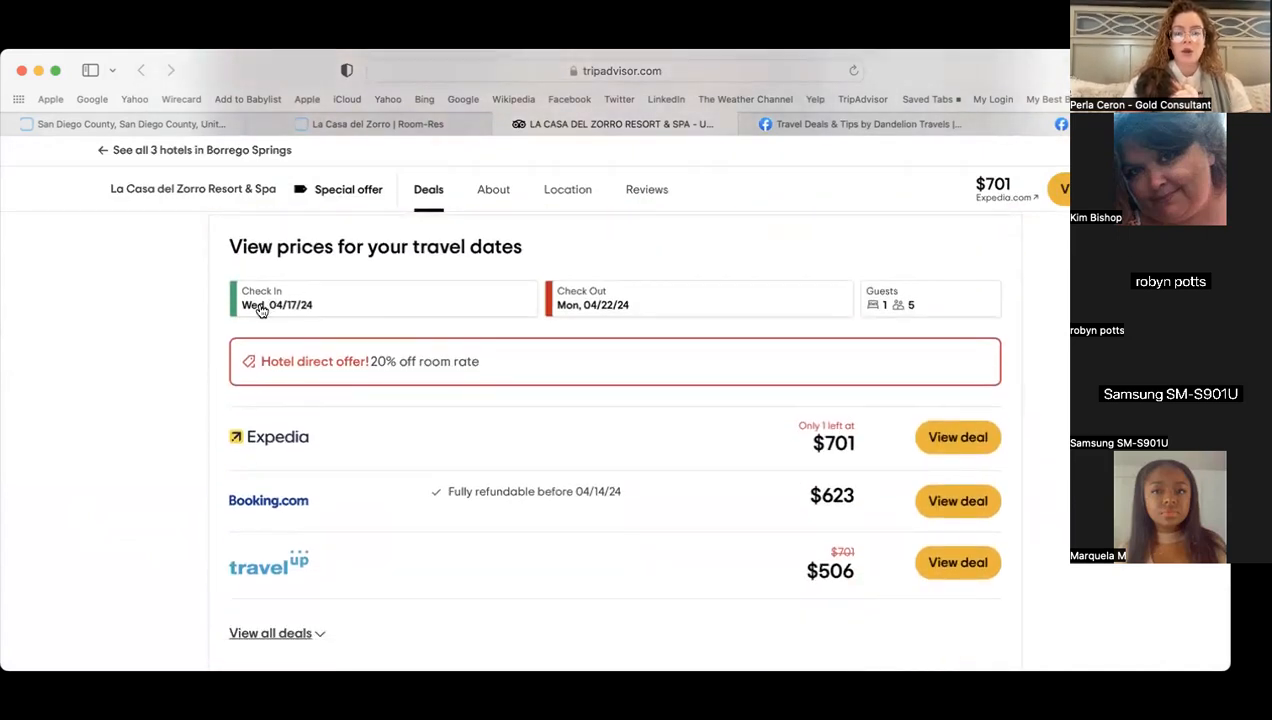
pyautogui.click(927, 303)
pyautogui.click(891, 431)
pyautogui.click(880, 638)
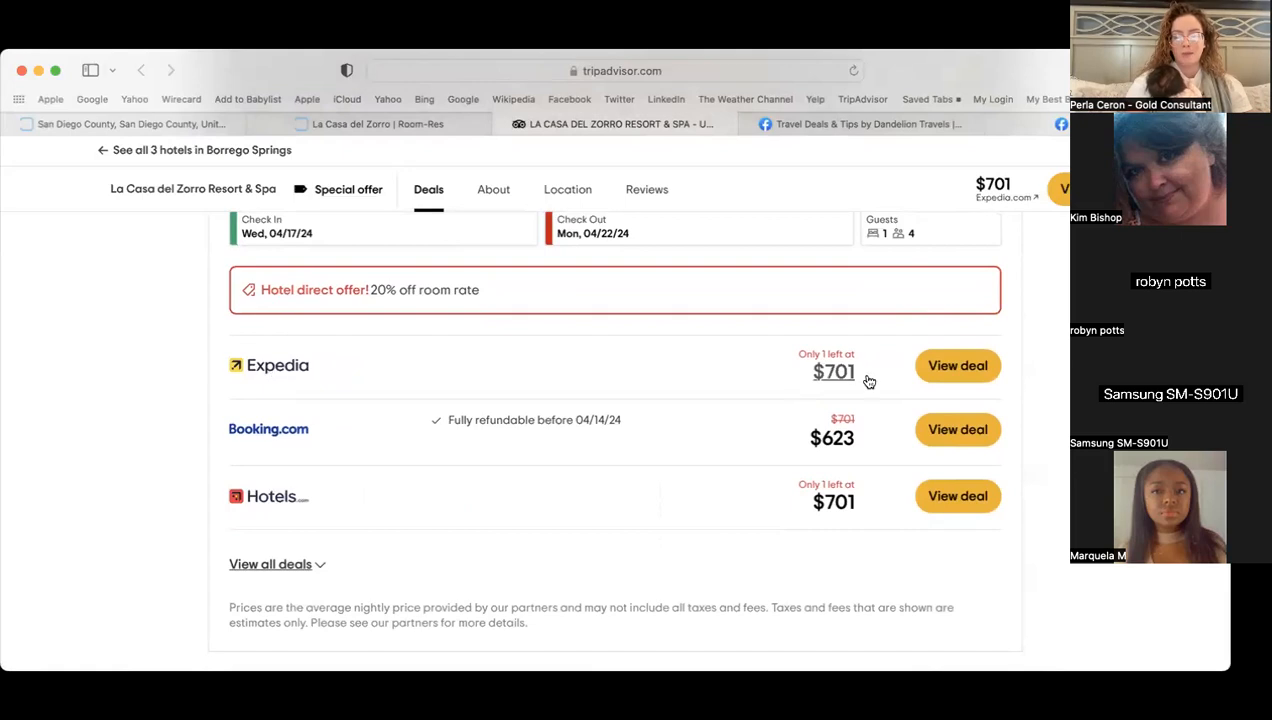
pyautogui.click(950, 367)
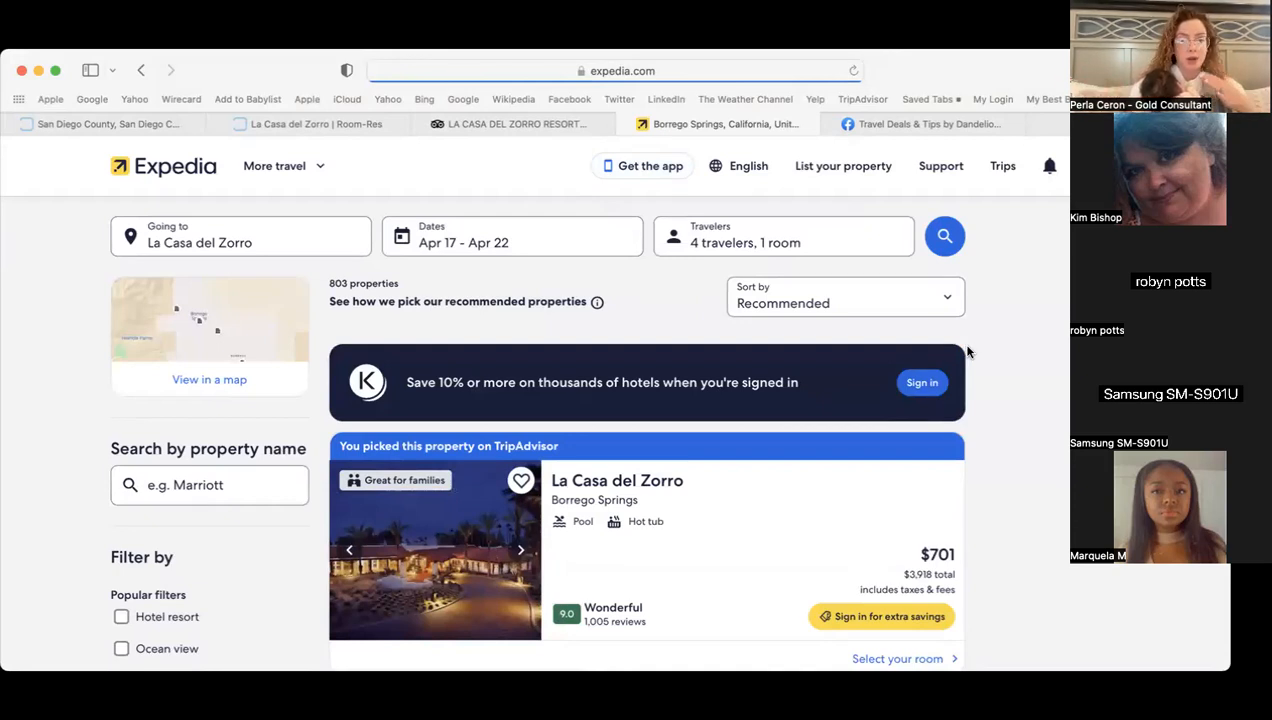
# - Review Expedia's Standard Room at $3,918 total, then go back to the Room-Res La Casa del Zorro rates
pyautogui.scroll(-1, 962, 346)
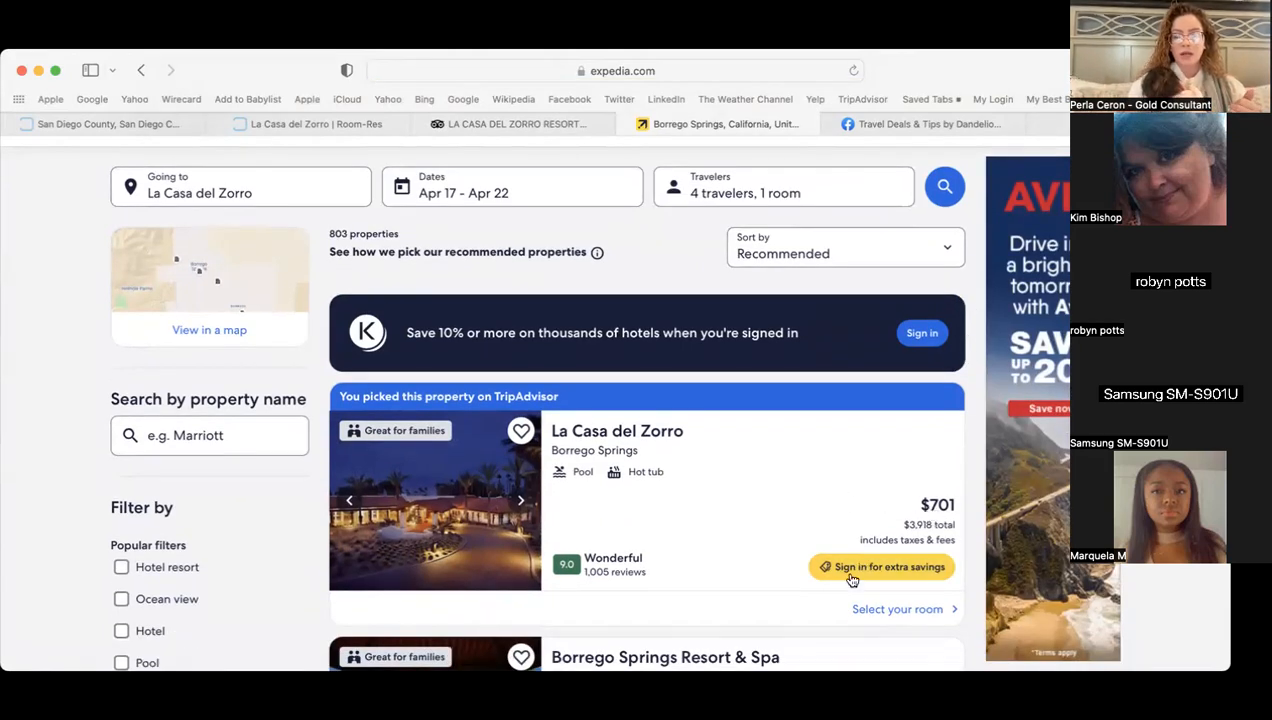
pyautogui.click(892, 611)
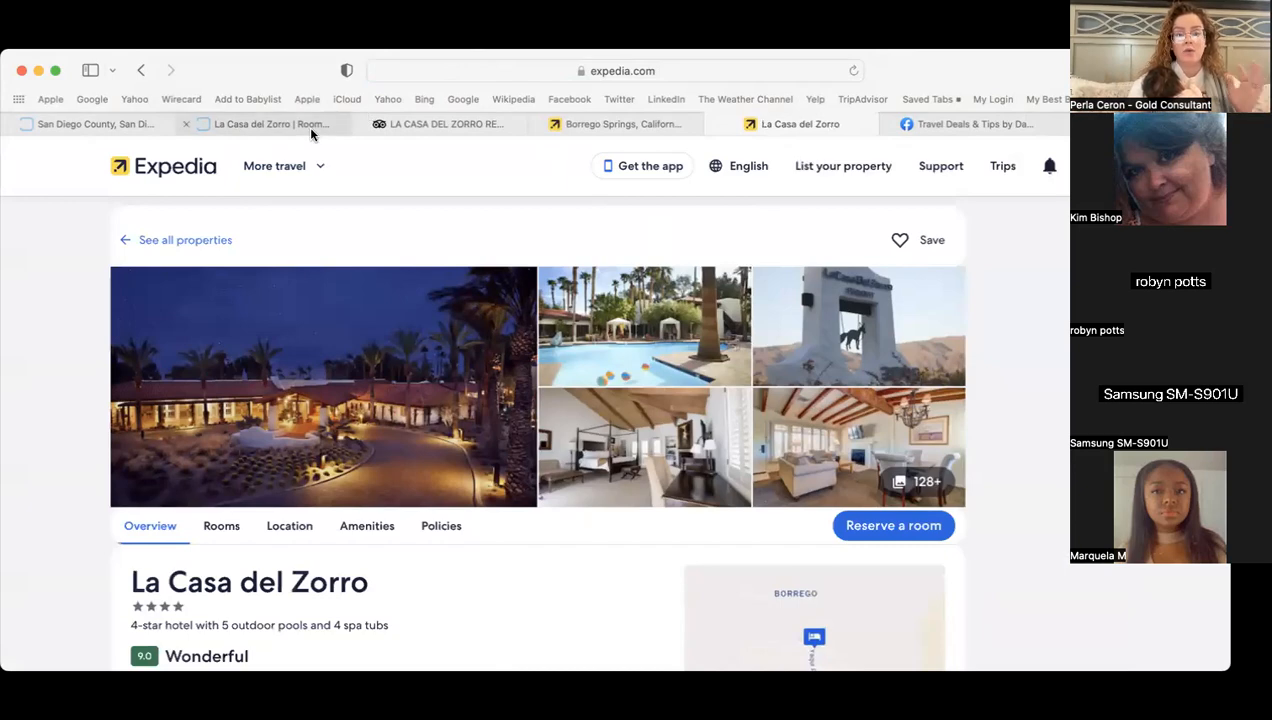
pyautogui.scroll(-10, 47, 522)
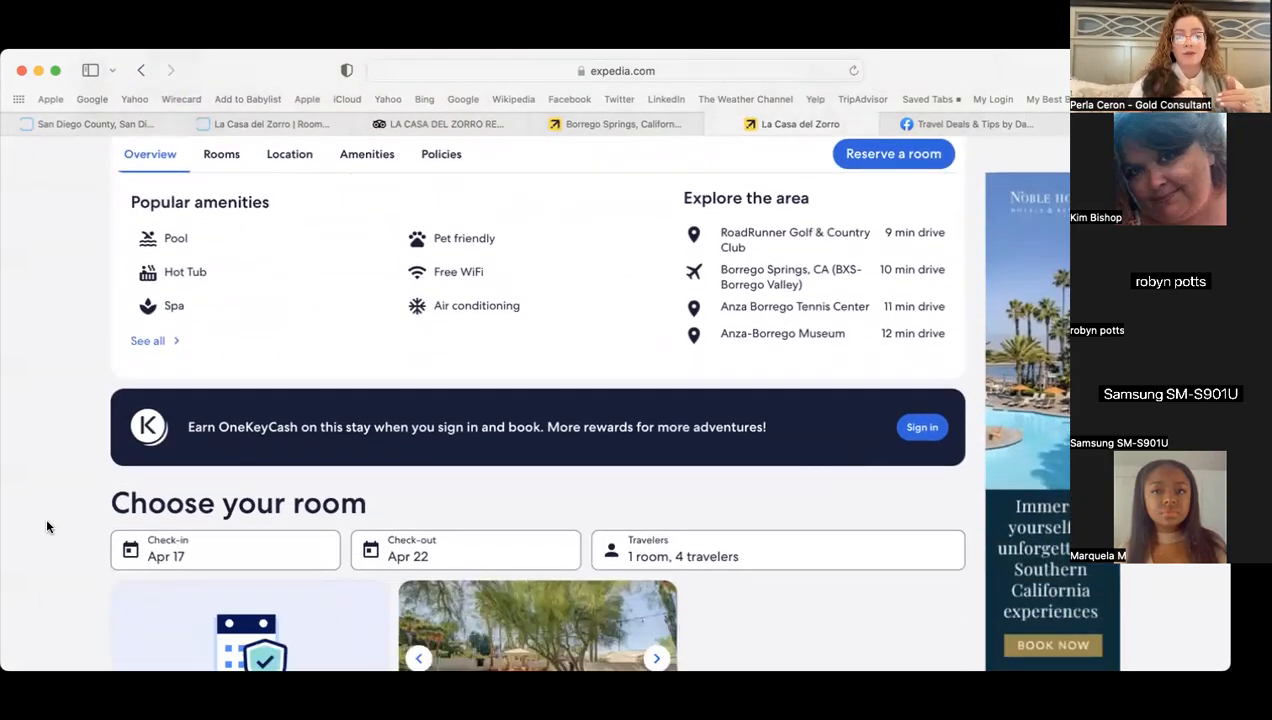
pyautogui.scroll(-3, 46, 526)
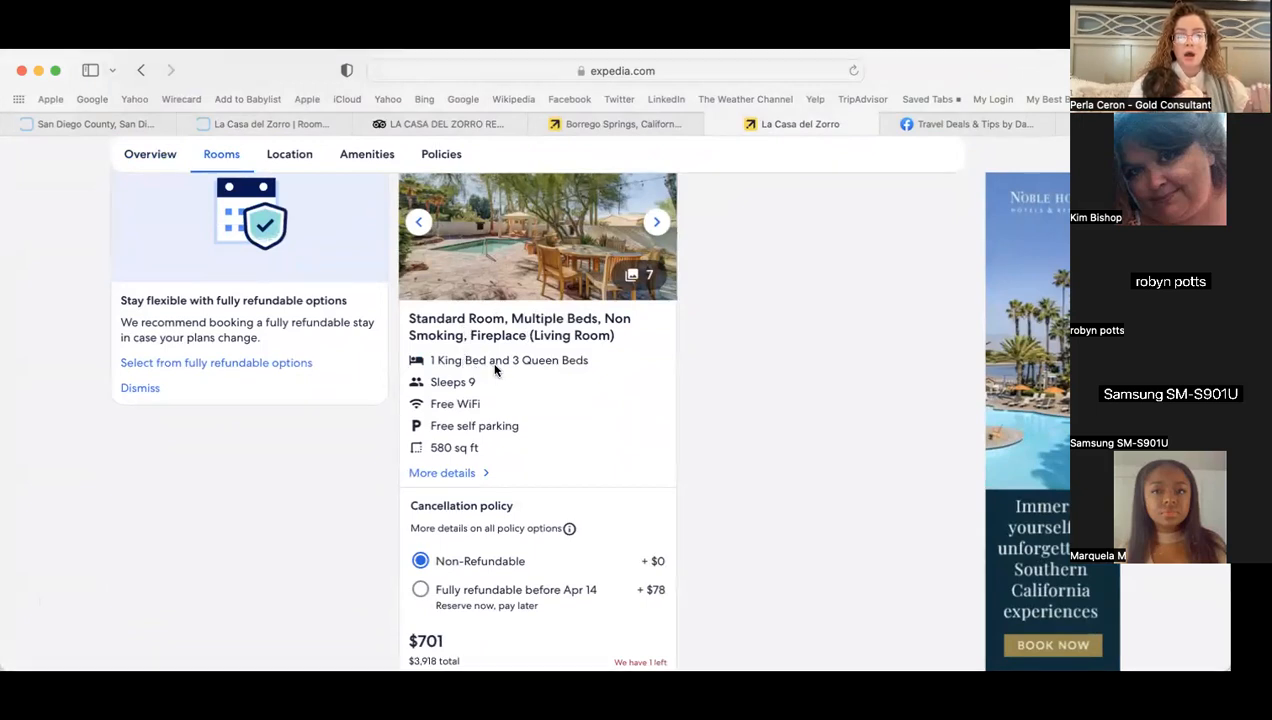
pyautogui.scroll(-2, 706, 485)
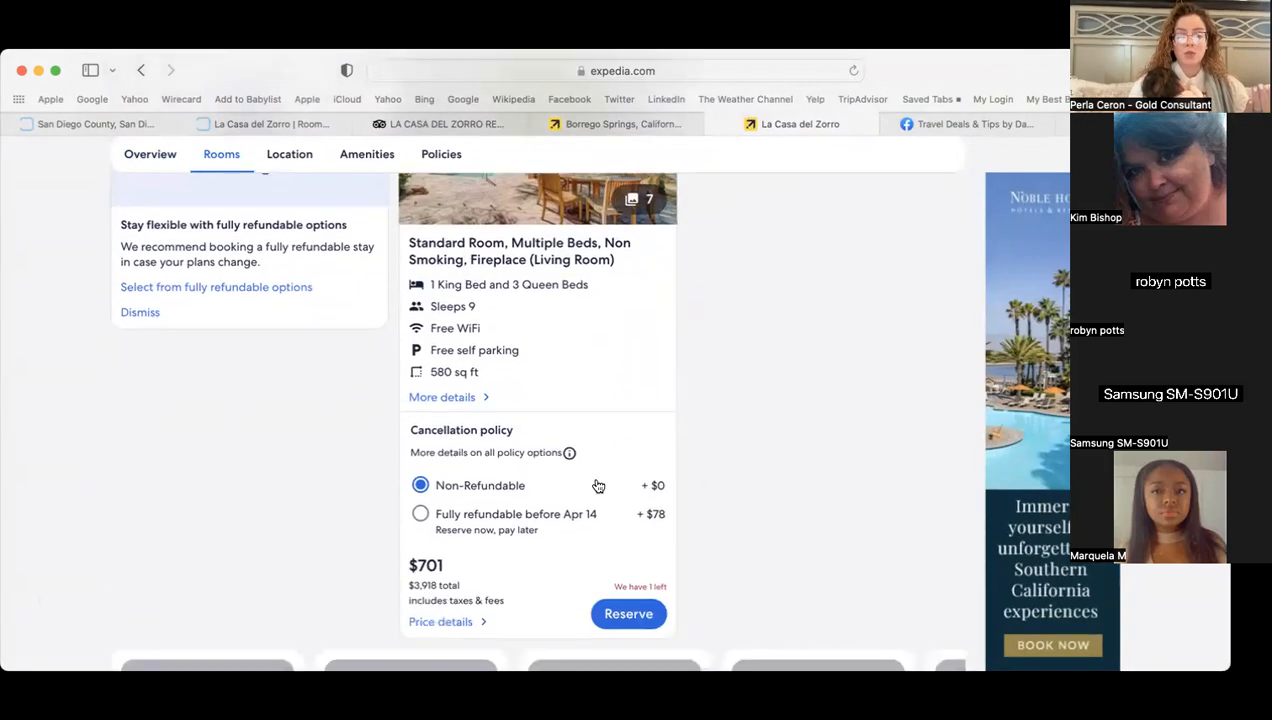
pyautogui.click(307, 129)
pyautogui.scroll(-5, 116, 521)
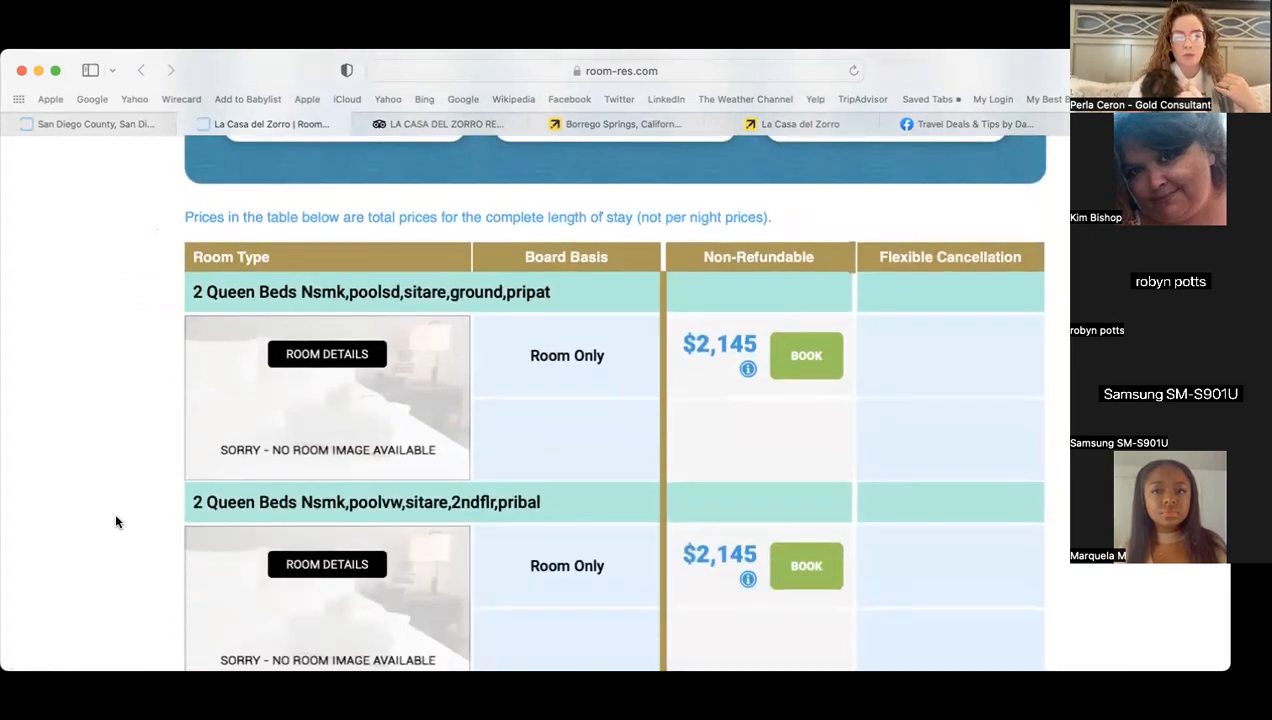
# - Compare the Room-Res rate table with Expedia and book the Casita Private Pool at $3,118
pyautogui.scroll(-3, 116, 521)
pyautogui.scroll(-10, 116, 521)
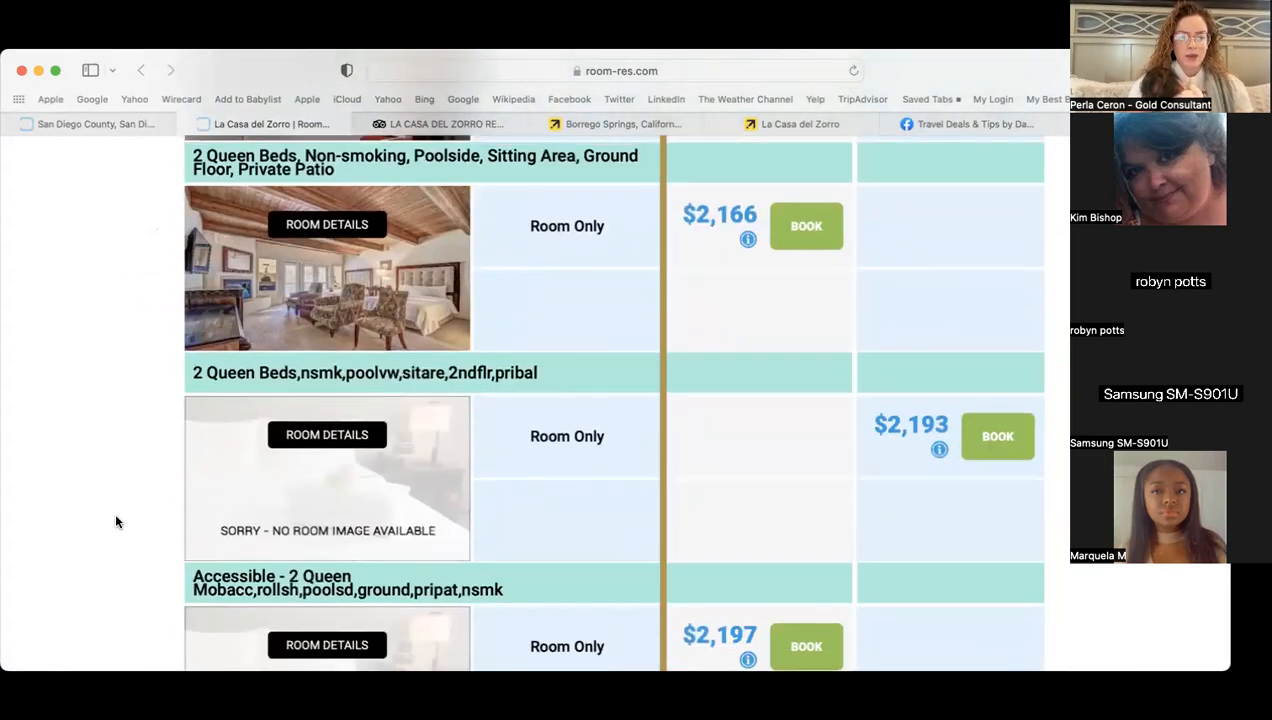
pyautogui.scroll(-8, 116, 521)
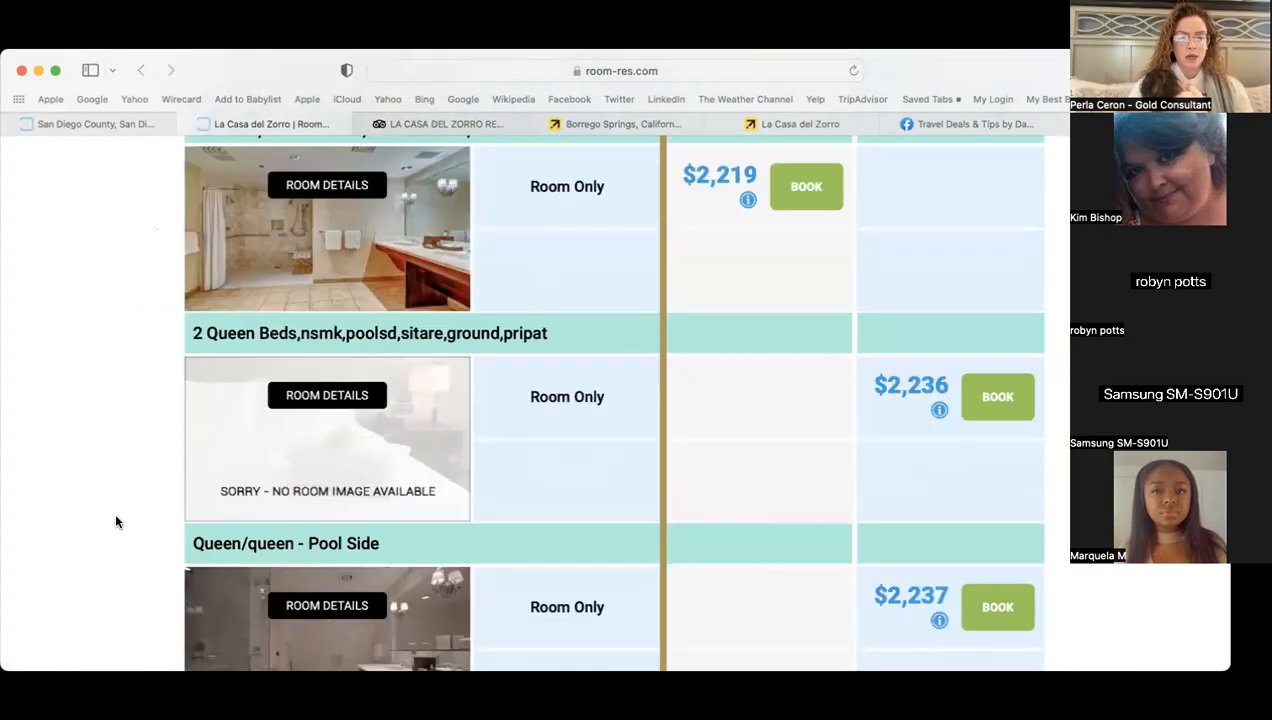
pyautogui.scroll(-10, 116, 521)
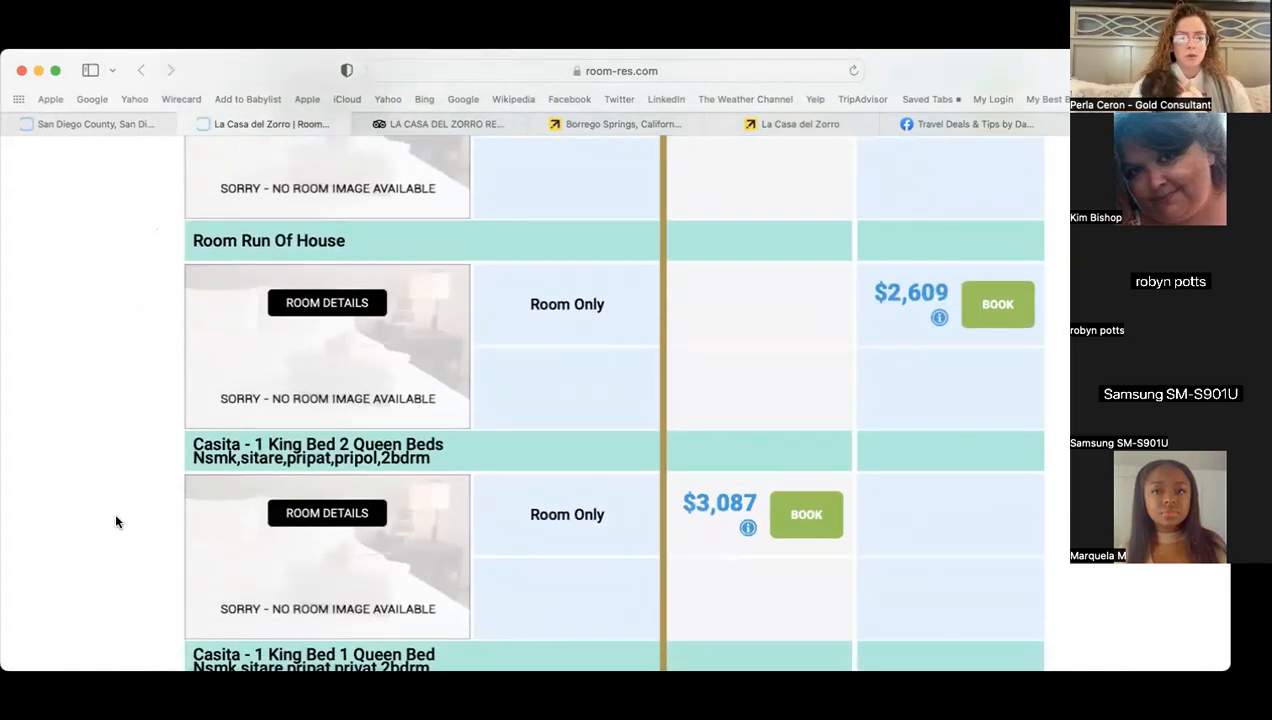
pyautogui.scroll(-1, 116, 521)
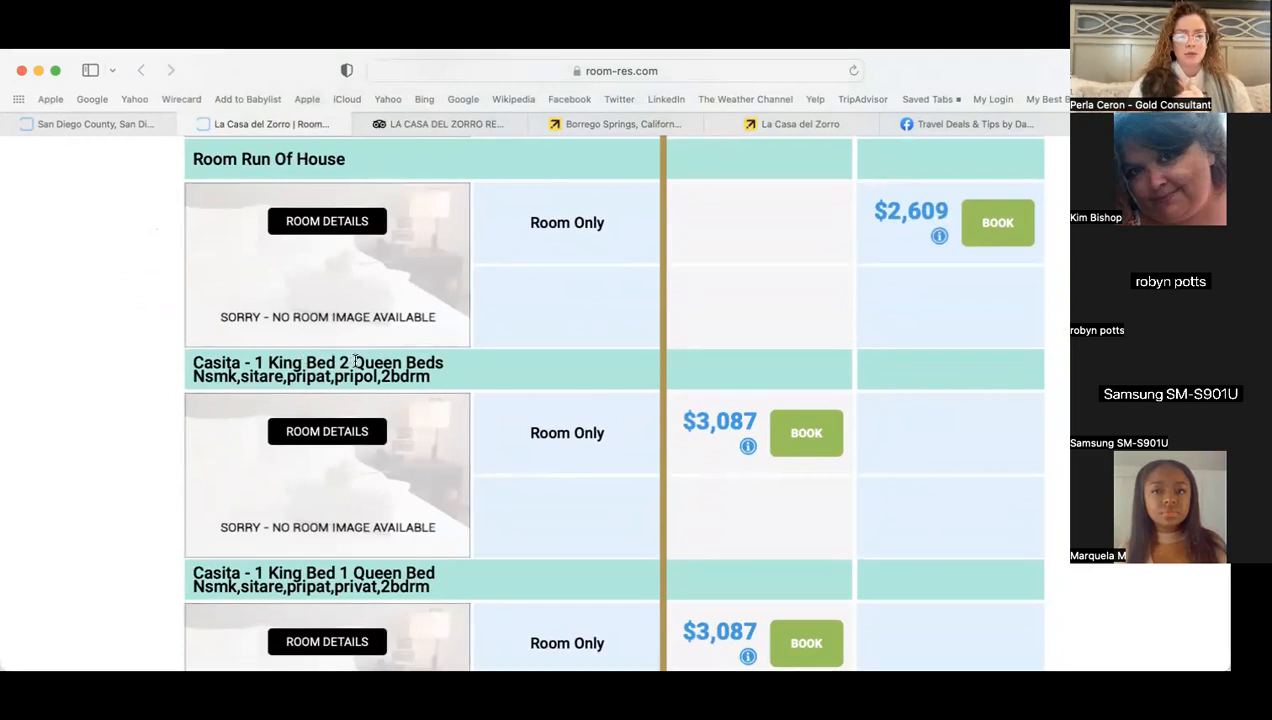
pyautogui.click(856, 120)
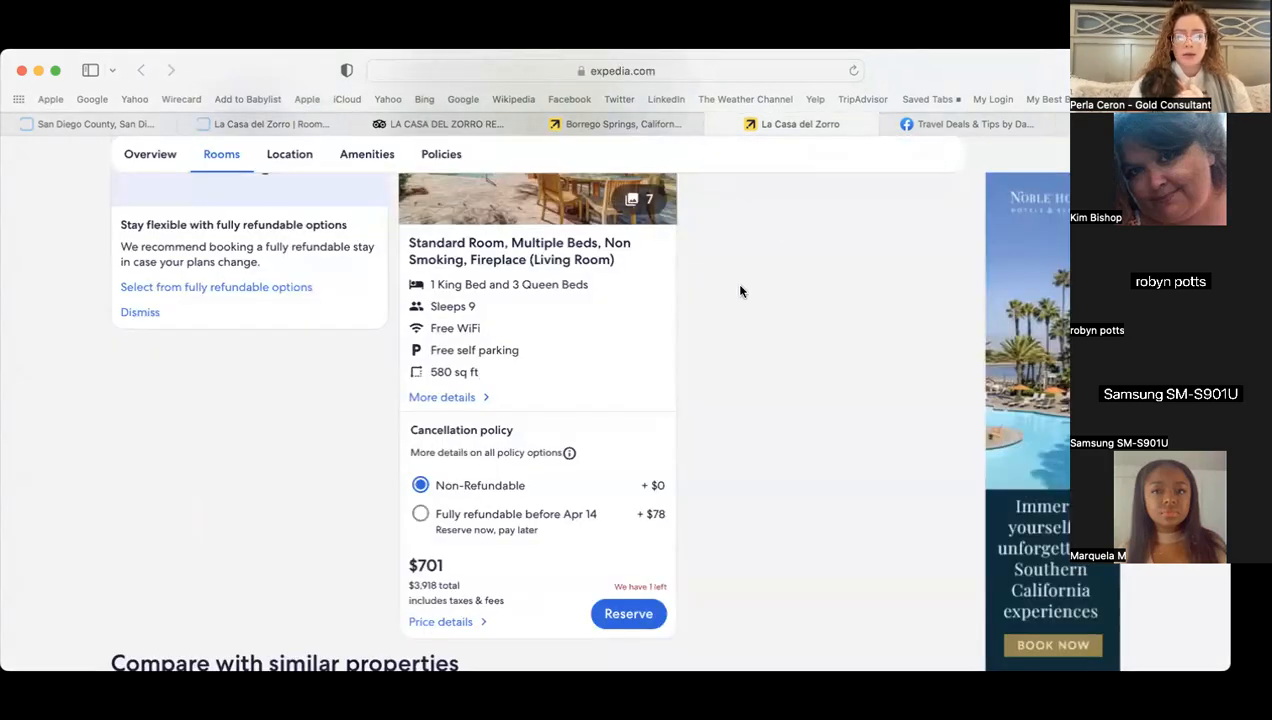
pyautogui.click(280, 124)
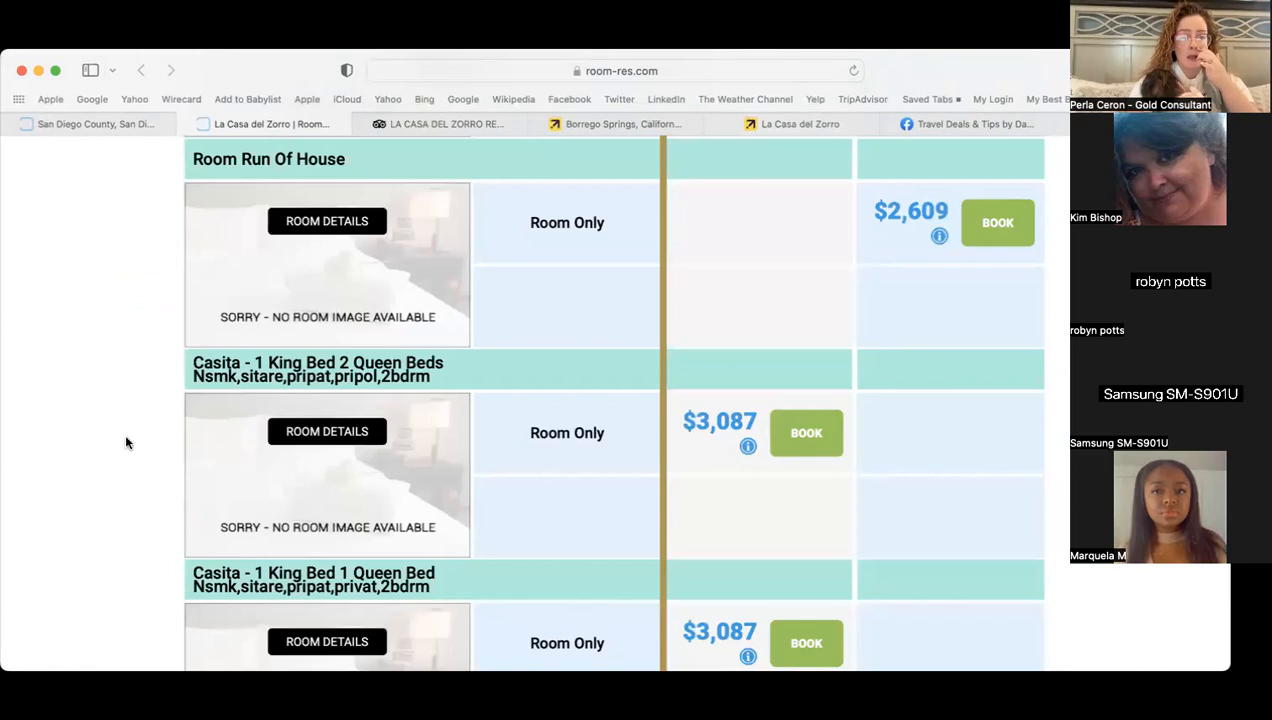
pyautogui.scroll(-2, 124, 440)
pyautogui.scroll(-6, 124, 451)
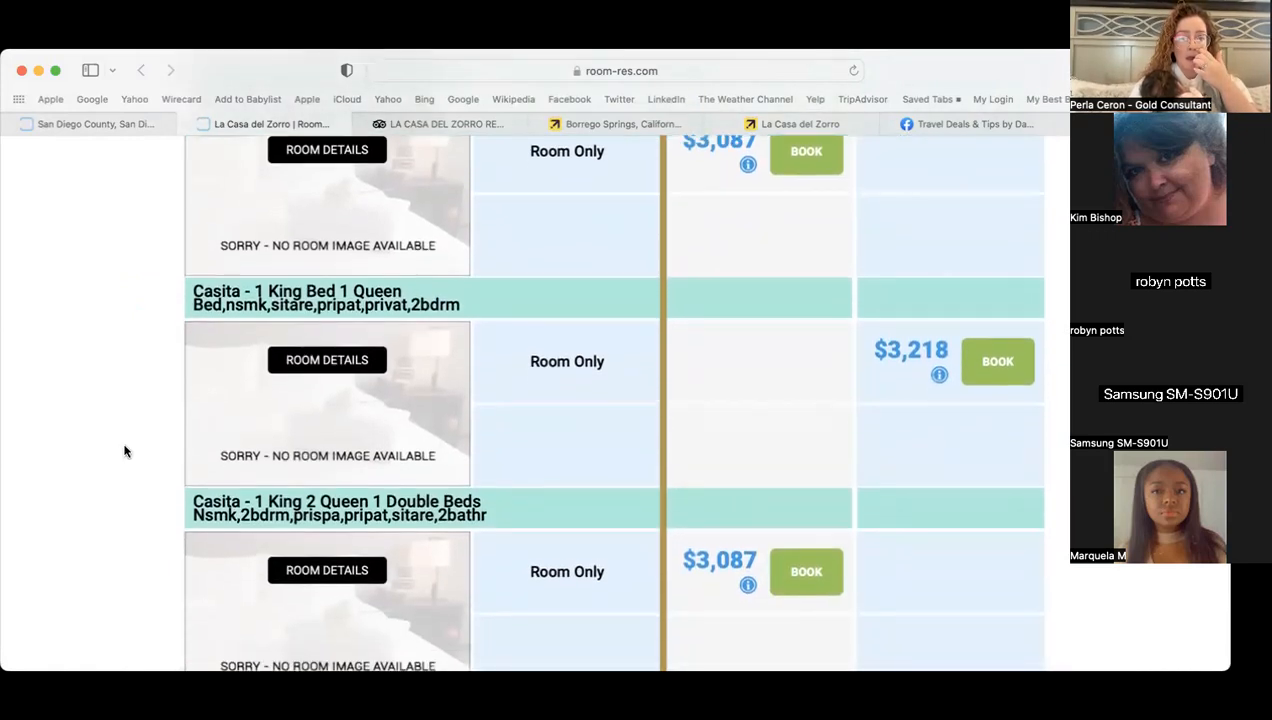
pyautogui.scroll(-8, 124, 451)
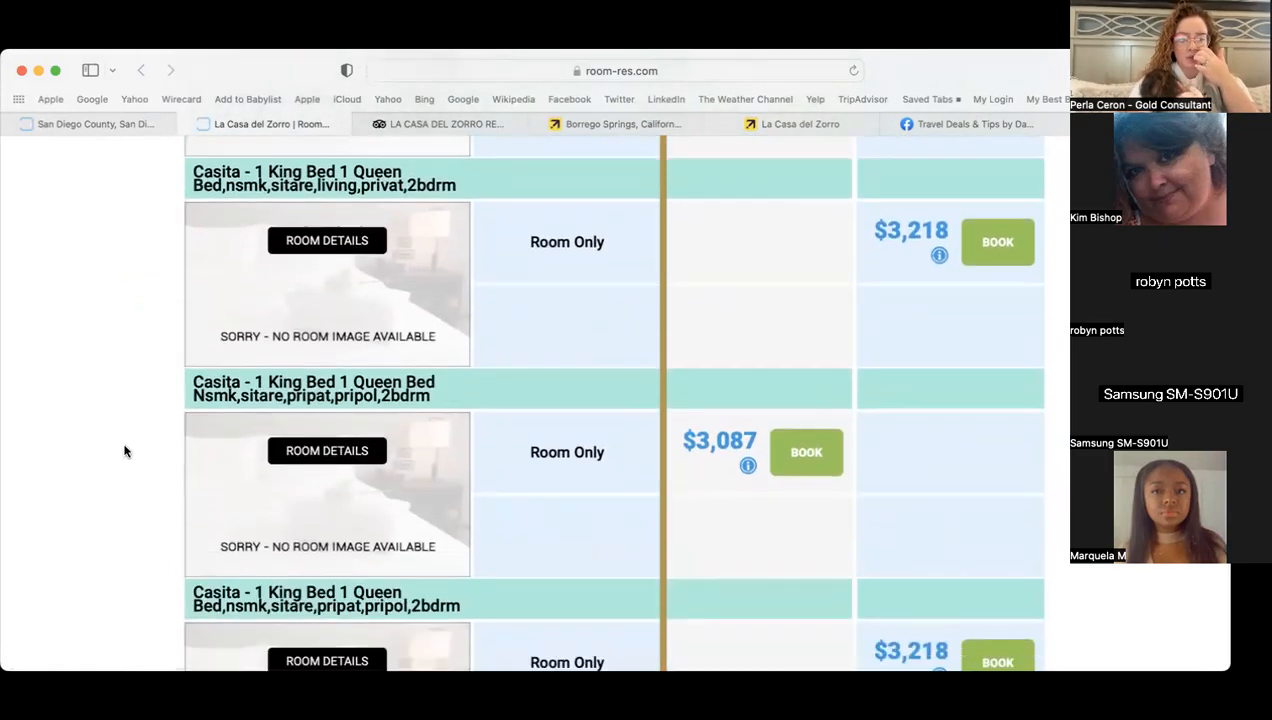
pyautogui.scroll(-8, 124, 451)
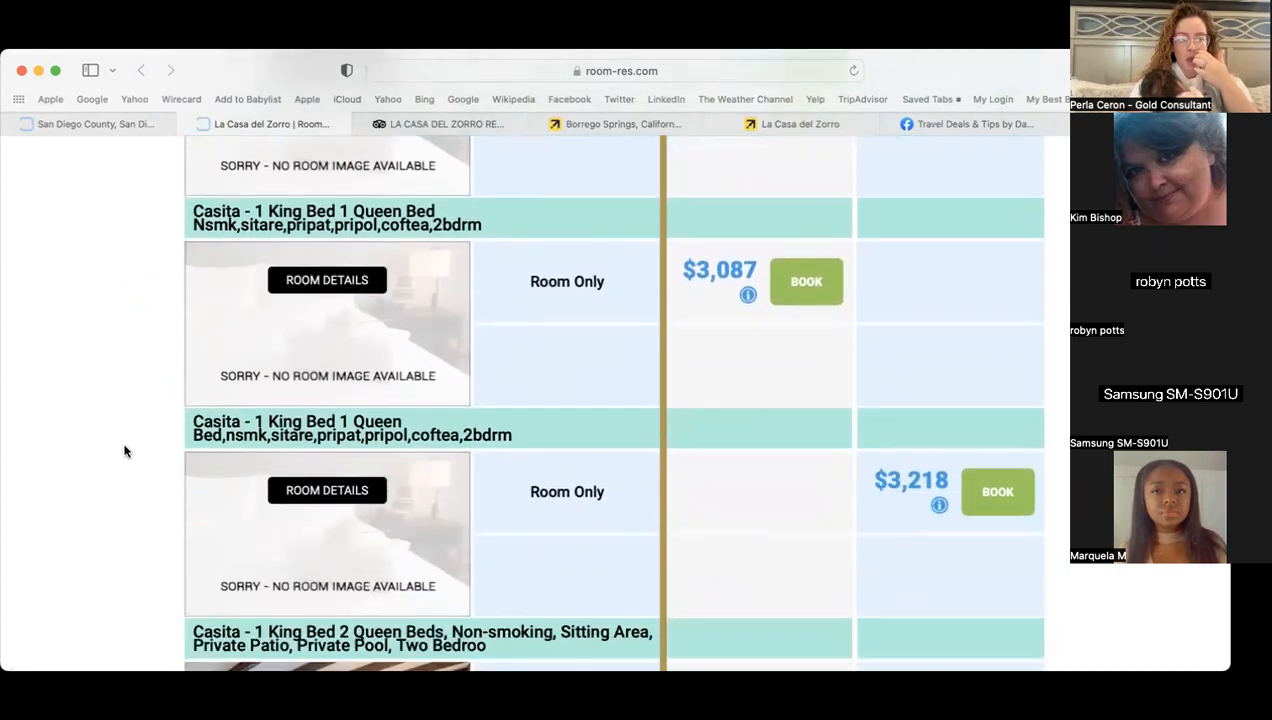
pyautogui.scroll(-4, 124, 451)
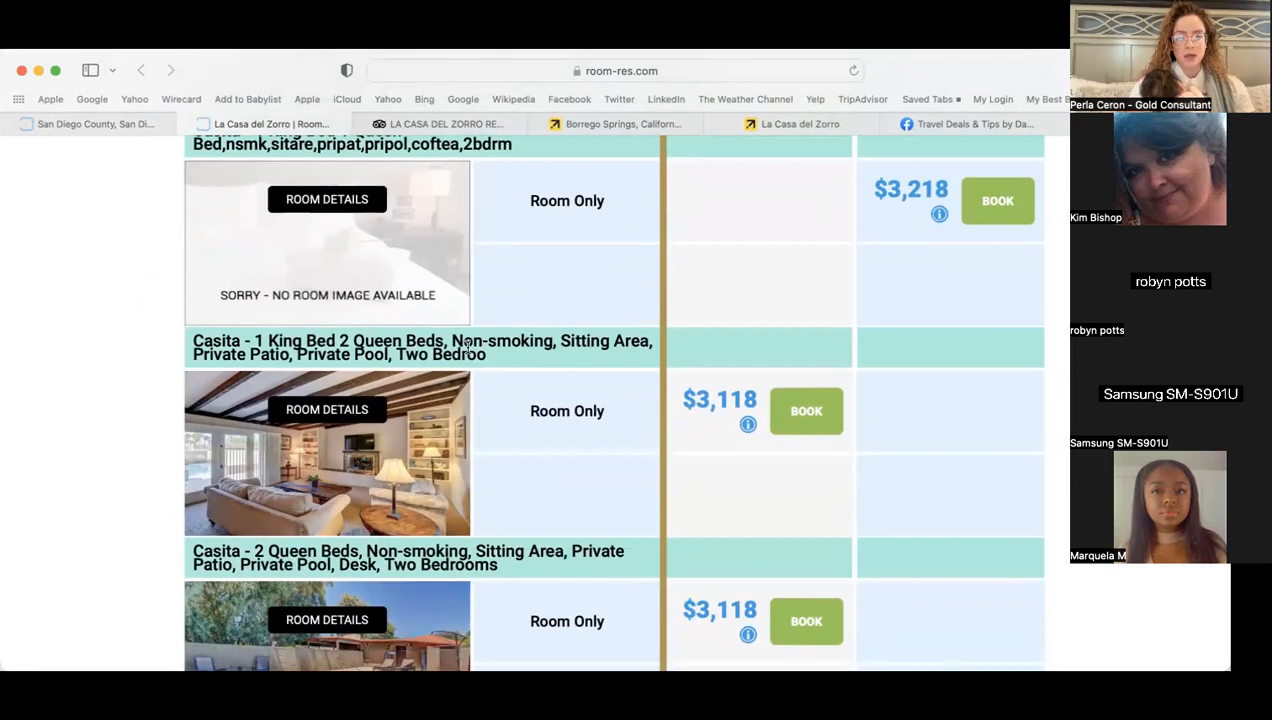
pyautogui.click(818, 421)
# - Reserve Expedia's standard room to see its payment total, then return to the Room-Res casita booking
pyautogui.click(812, 126)
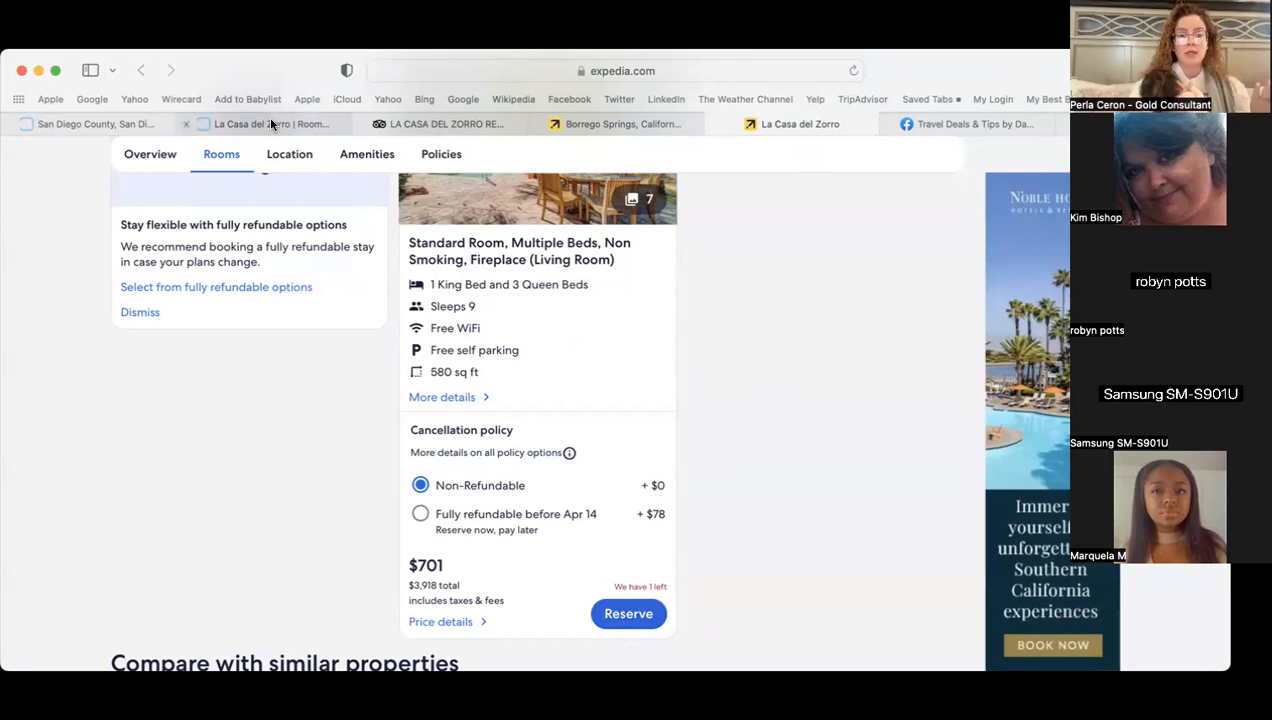
pyautogui.click(648, 622)
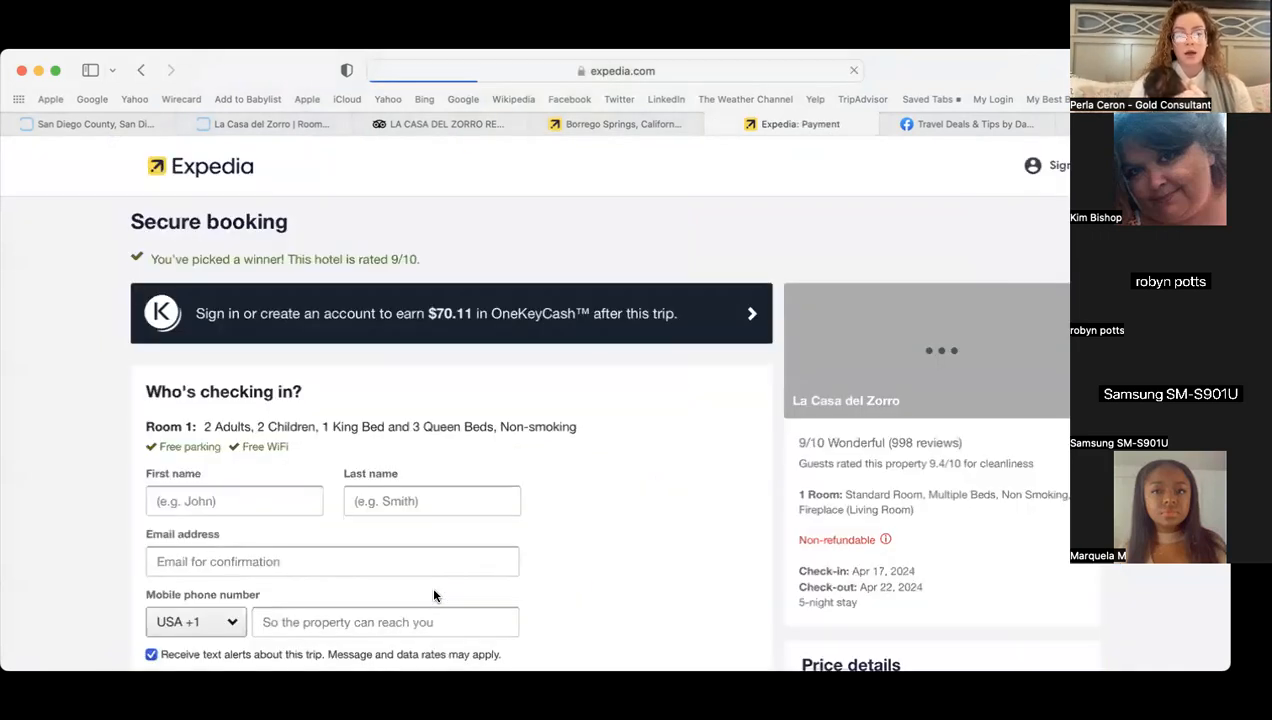
pyautogui.scroll(-6, 745, 513)
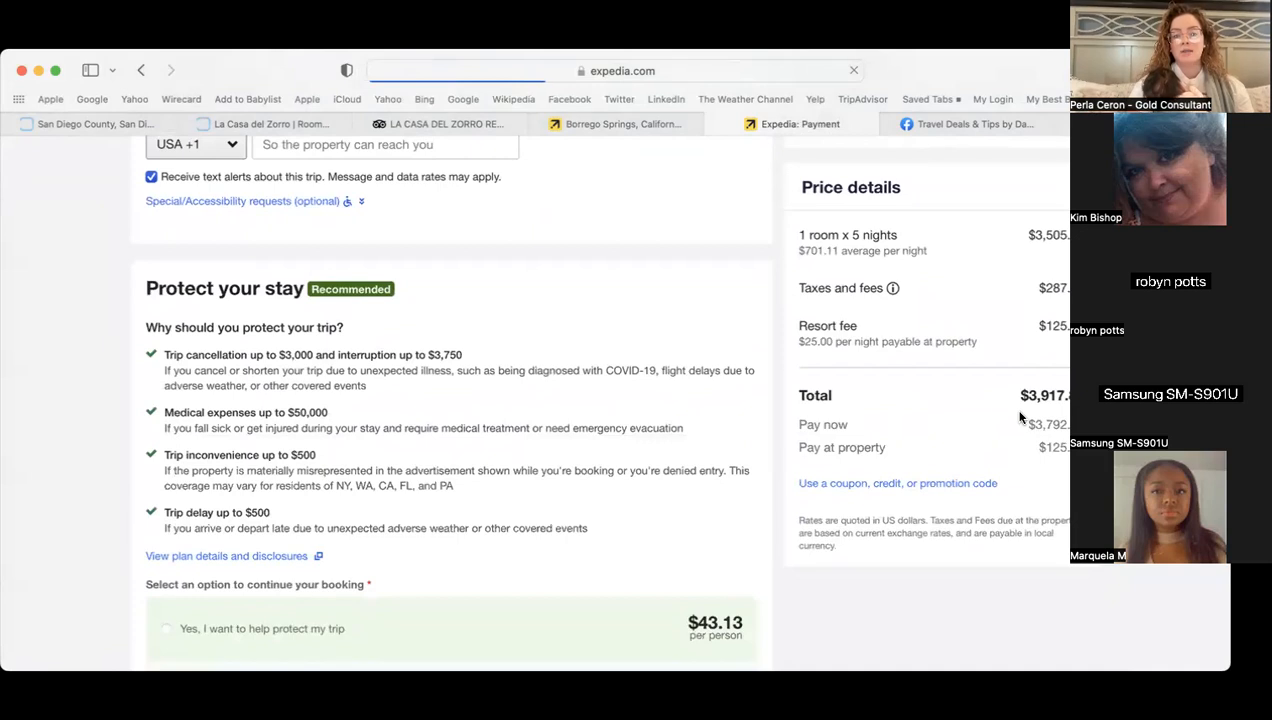
pyautogui.click(277, 130)
# - Switch the casita booking from Hold & Pay Later to Create Itinerary, totalling $3,117.89
pyautogui.scroll(-5, 745, 510)
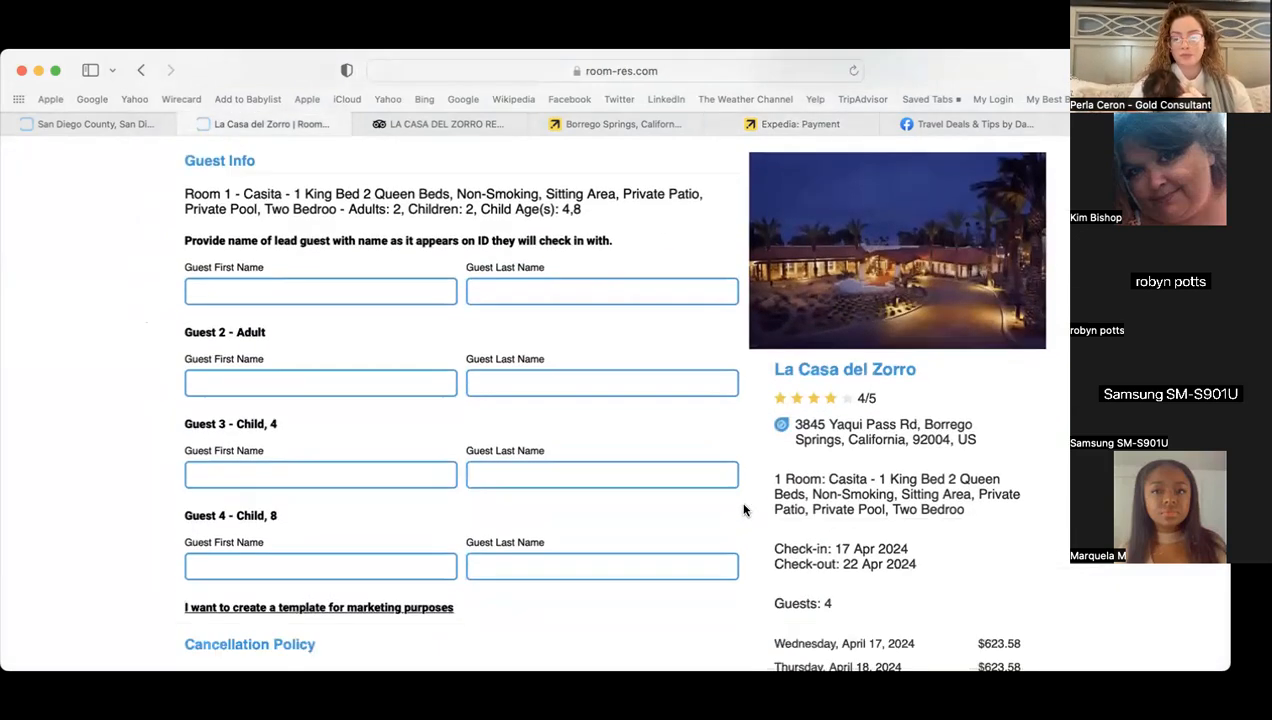
pyautogui.scroll(-1, 743, 510)
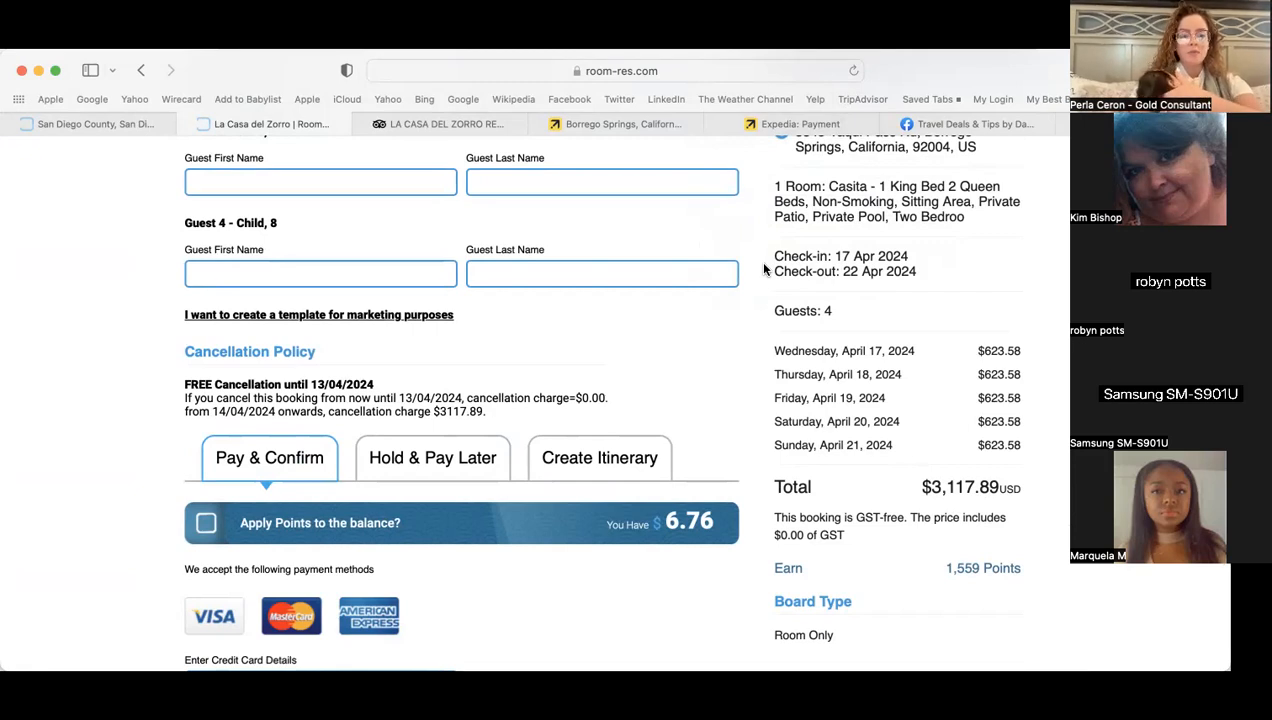
pyautogui.scroll(-3, 135, 459)
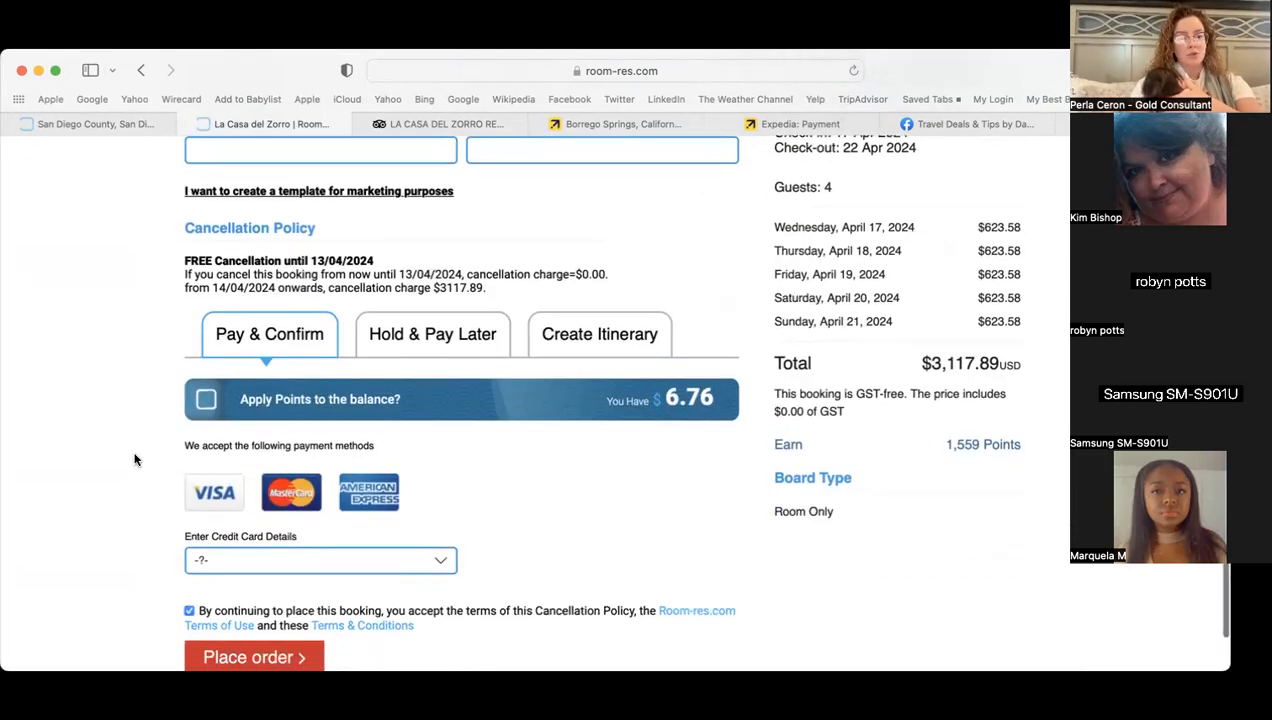
pyautogui.scroll(10, 135, 459)
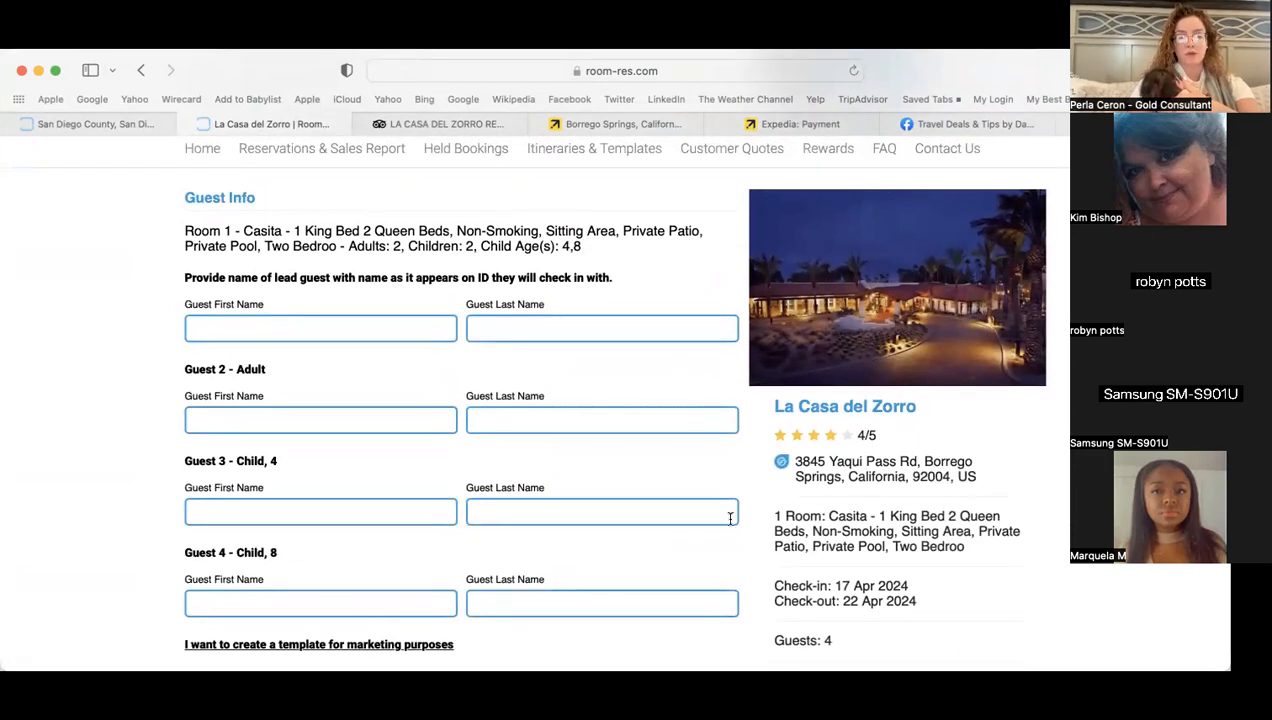
pyautogui.scroll(-5, 142, 552)
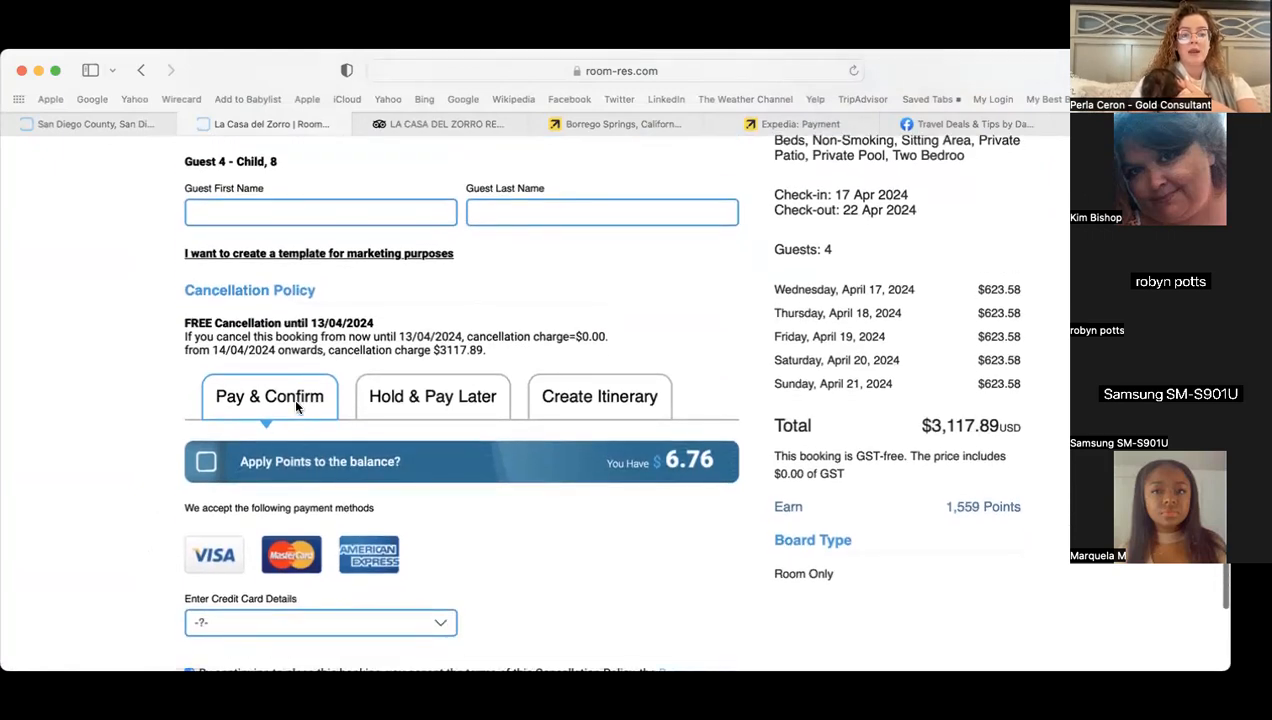
pyautogui.scroll(-2, 121, 553)
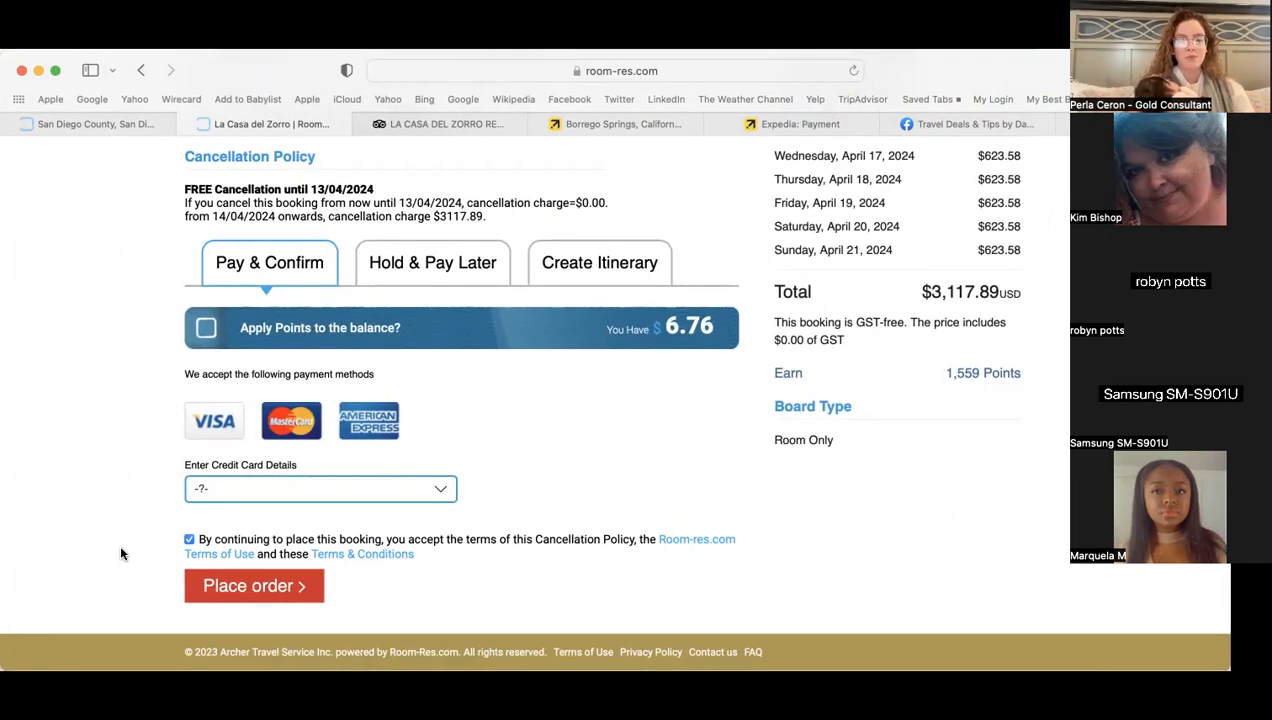
pyautogui.click(436, 266)
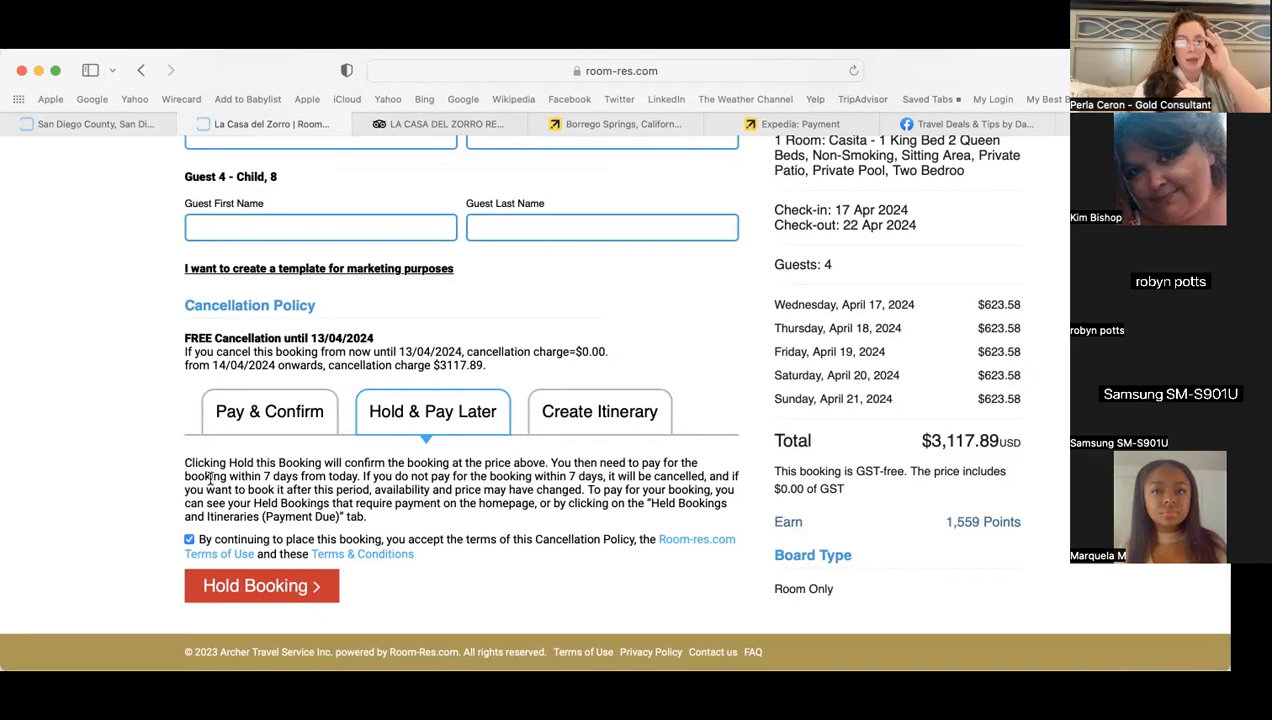
pyautogui.click(596, 415)
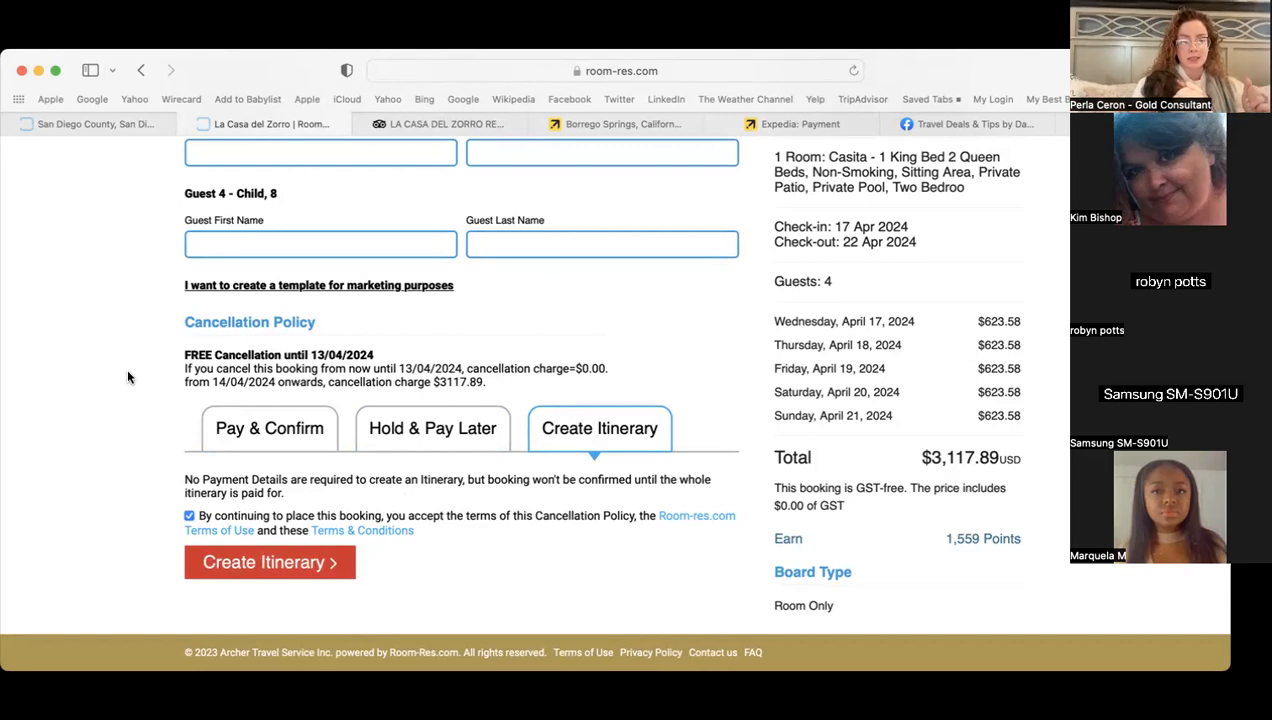
# - Try creating the itinerary, then enter the lead guest's and second adult's names
pyautogui.click(307, 563)
pyautogui.scroll(5, 335, 195)
pyautogui.click(282, 272)
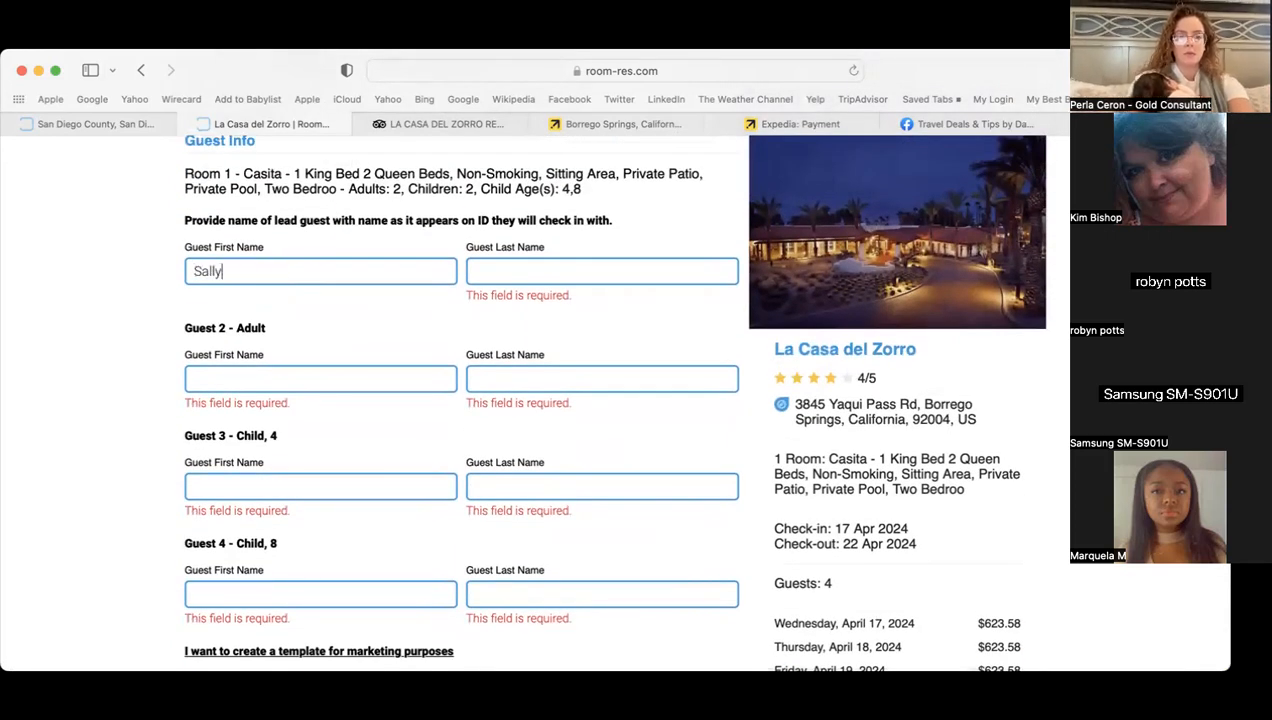
pyautogui.press('Tab')
pyautogui.press('Tab')
pyautogui.press('Tab')
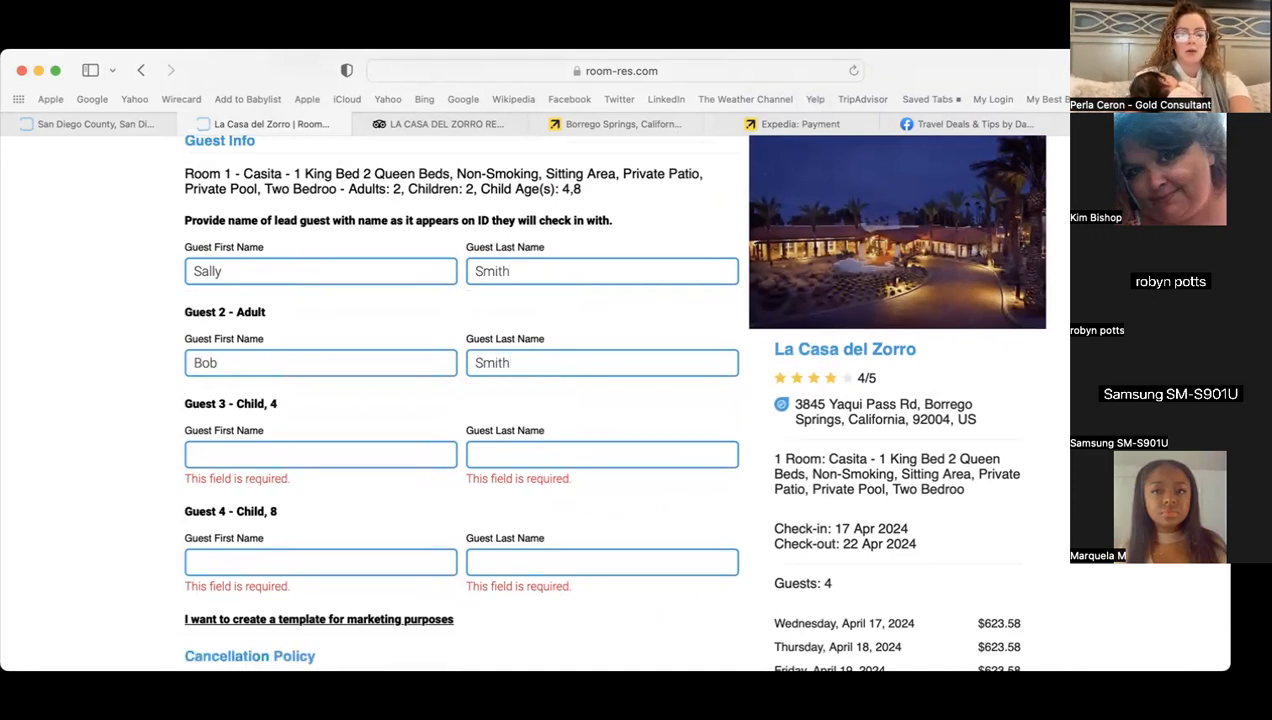
# - Fill in both children's first and last names and submit the casita draft itinerary
pyautogui.press('Tab')
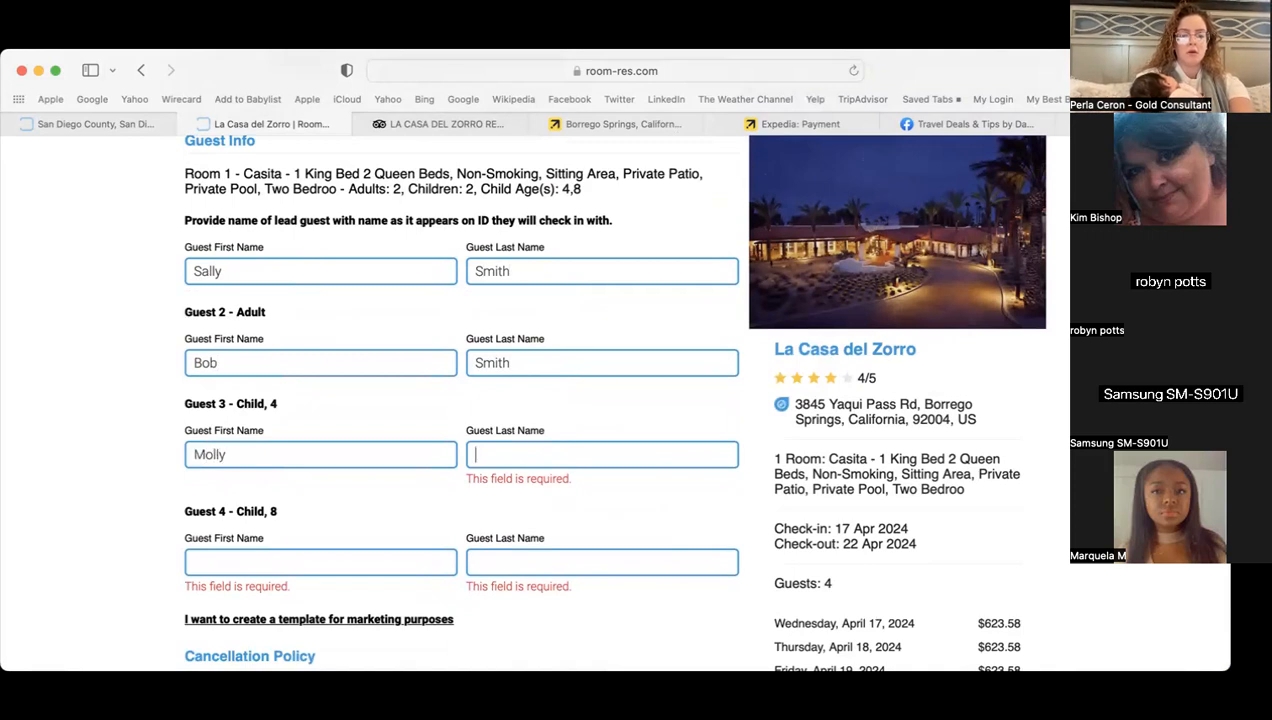
pyautogui.press('Tab')
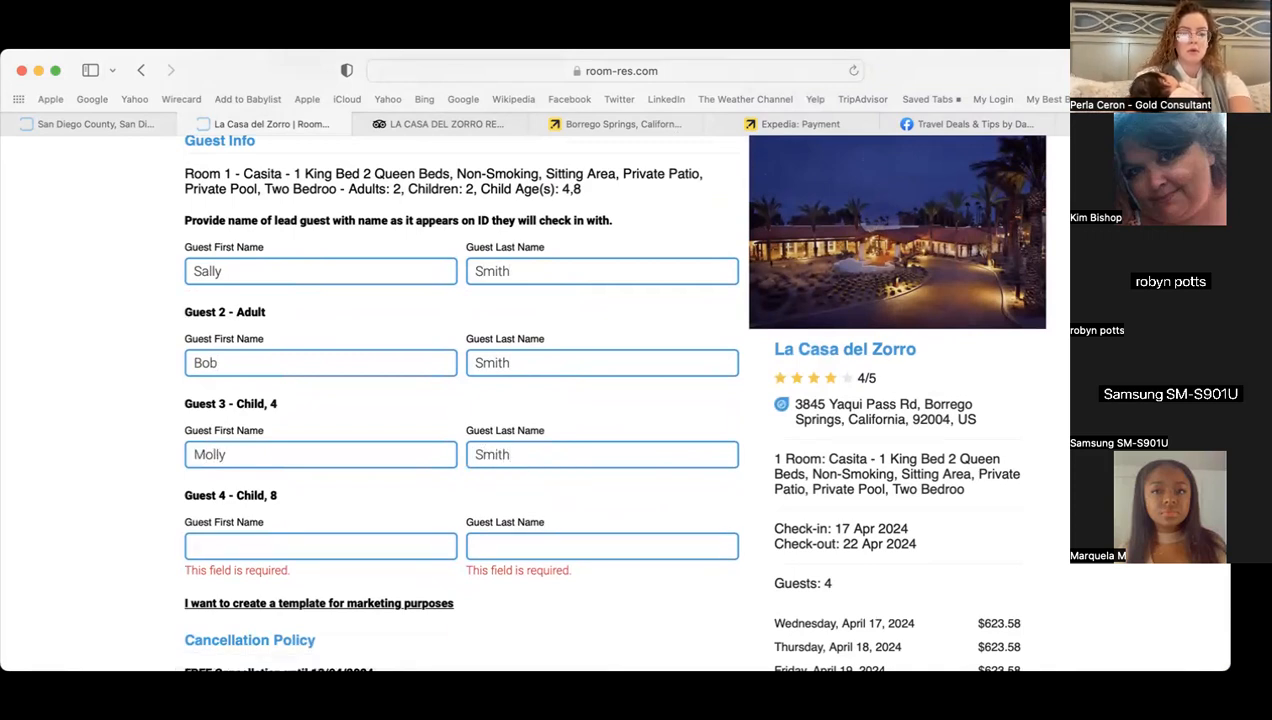
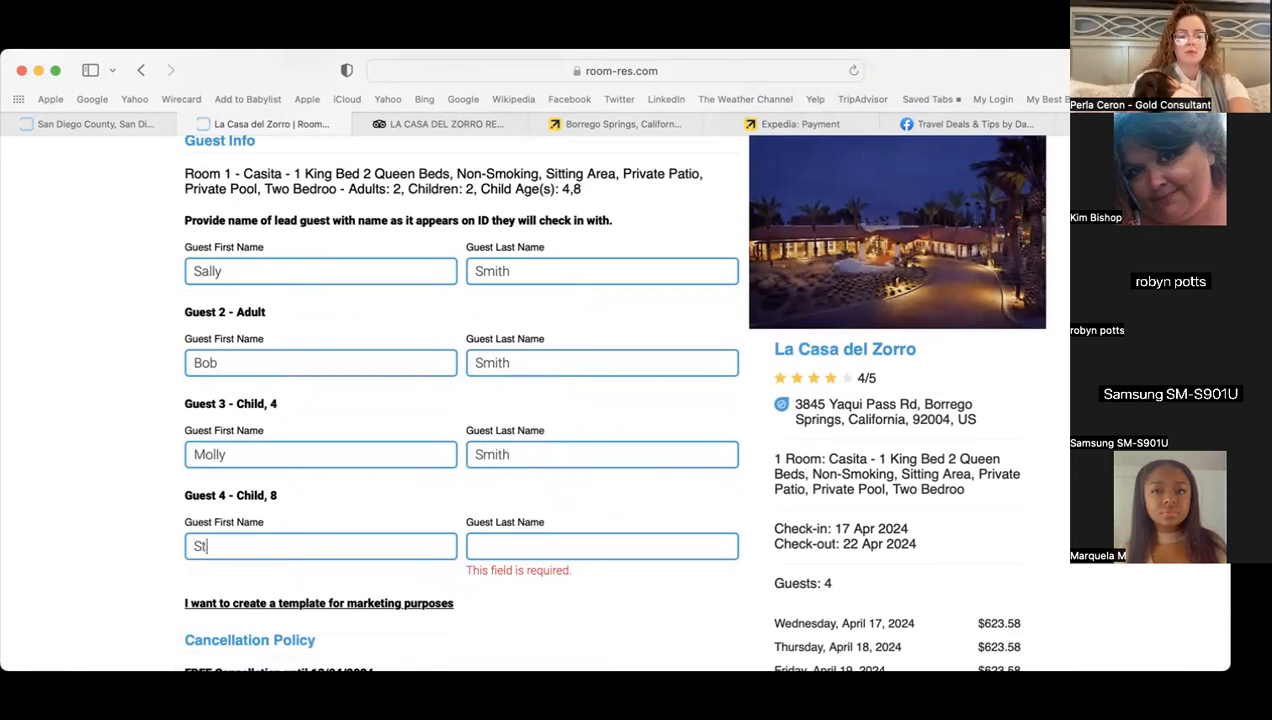
pyautogui.press('Tab')
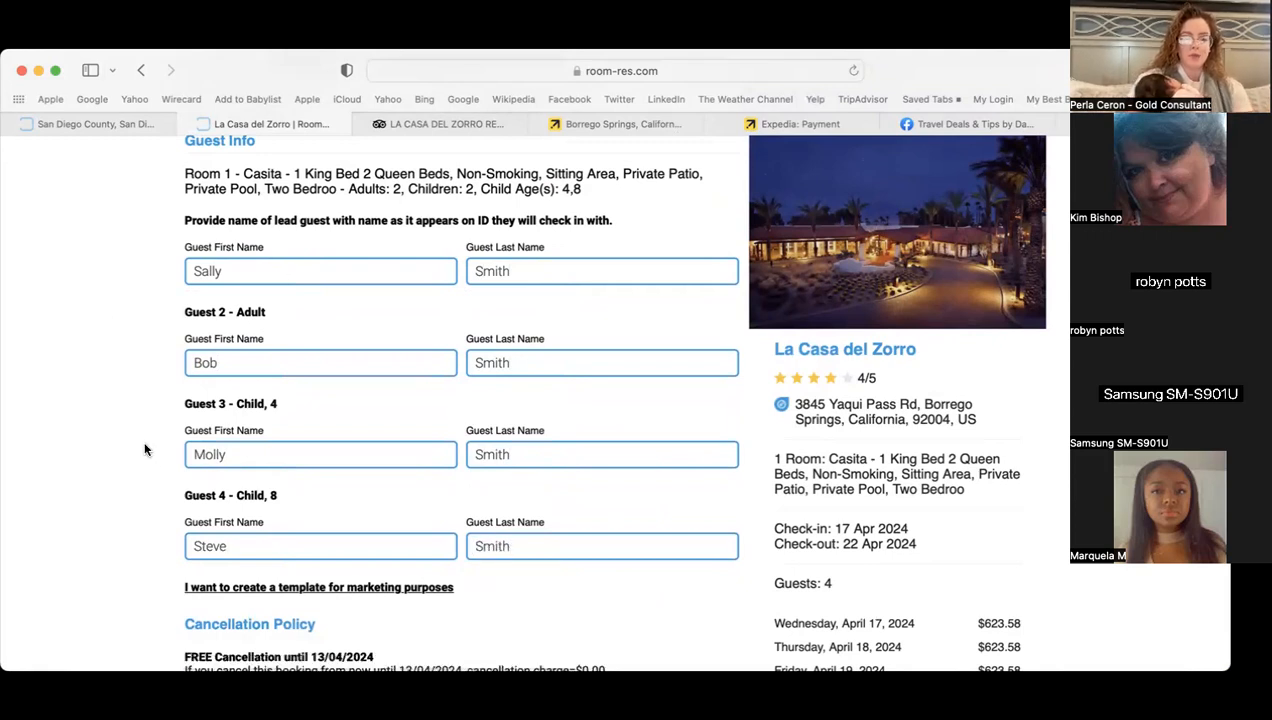
pyautogui.scroll(-5, 150, 463)
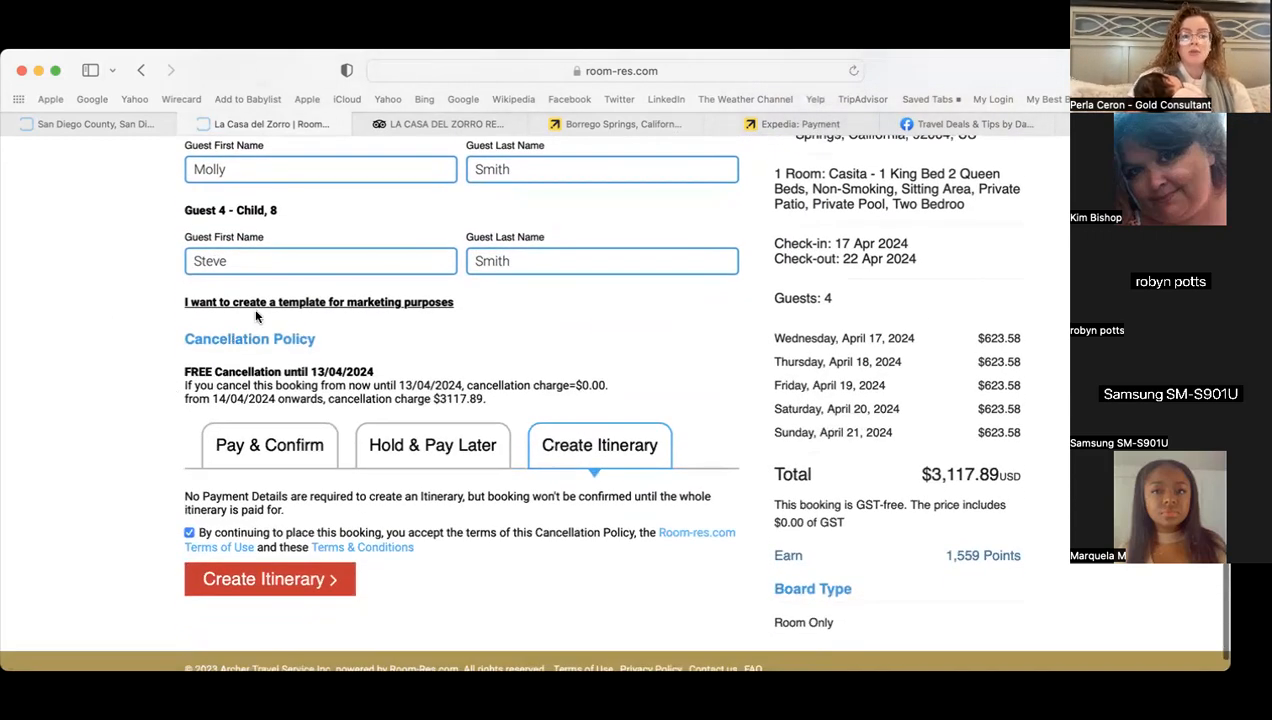
pyautogui.click(293, 580)
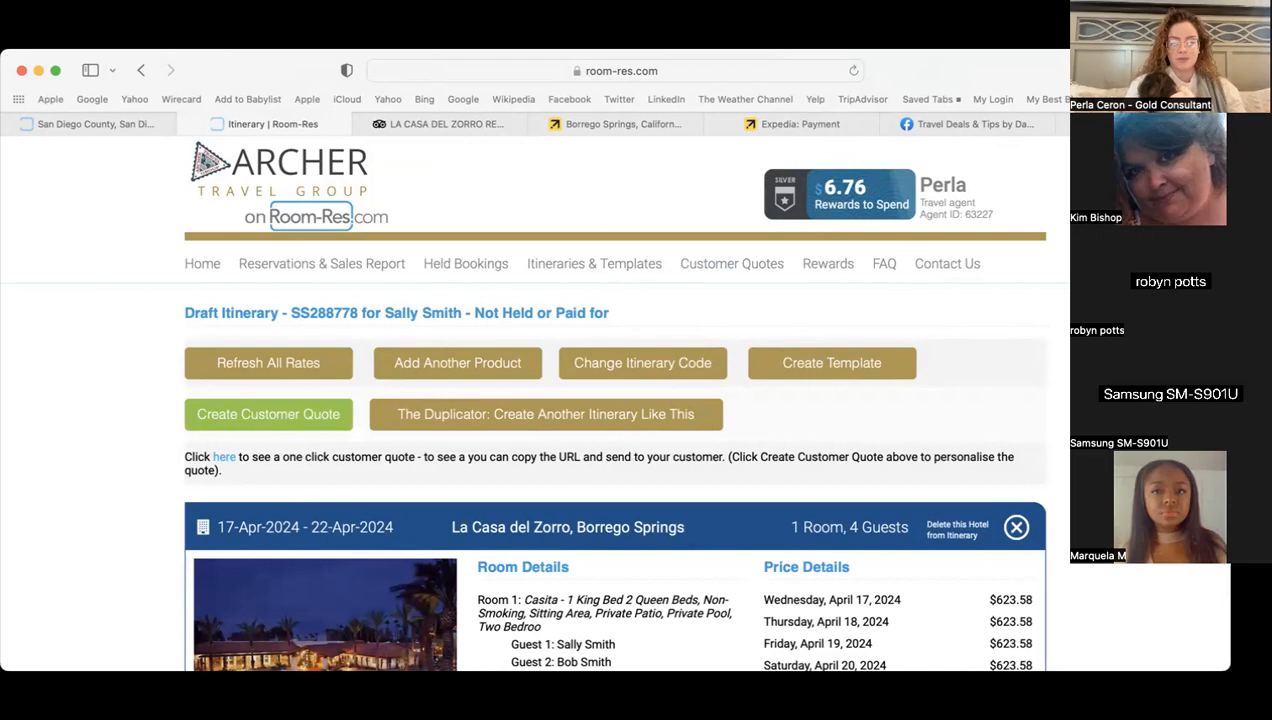
# - Review the casita draft itinerary and choose Add Attraction to this Hotel
pyautogui.scroll(-3, 871, 200)
pyautogui.scroll(2, 615, 400)
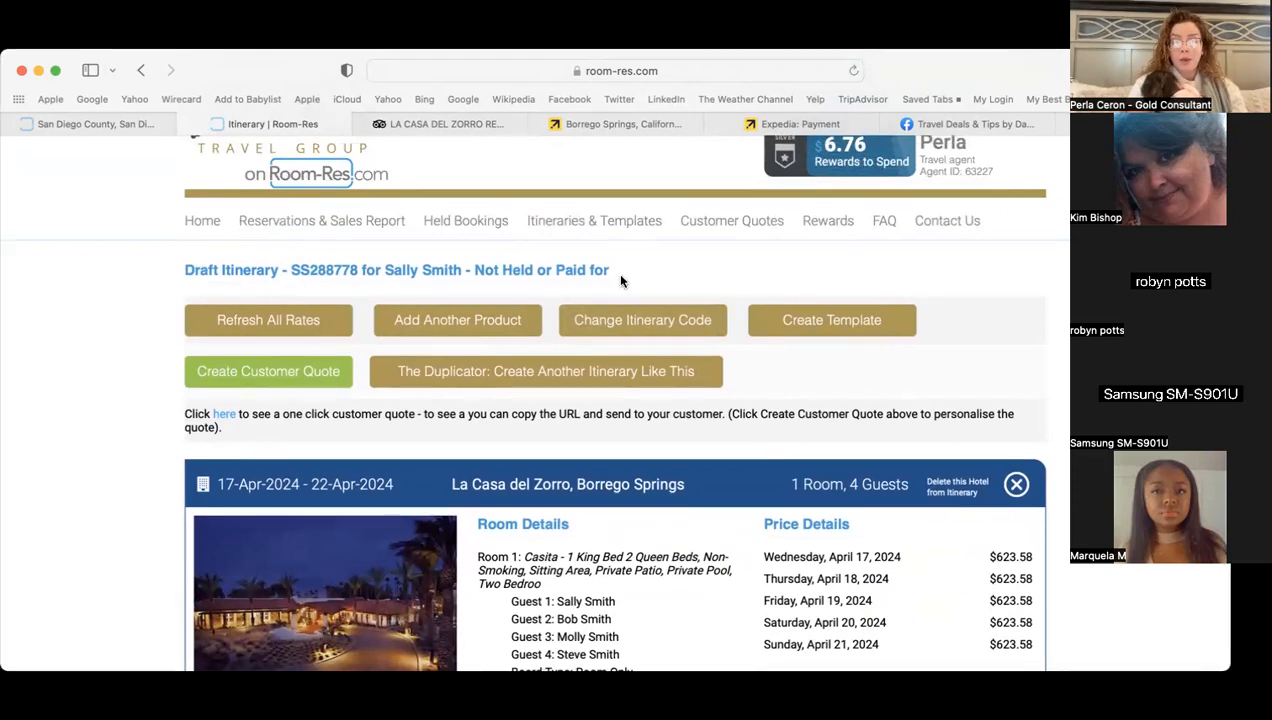
pyautogui.scroll(-5, 615, 410)
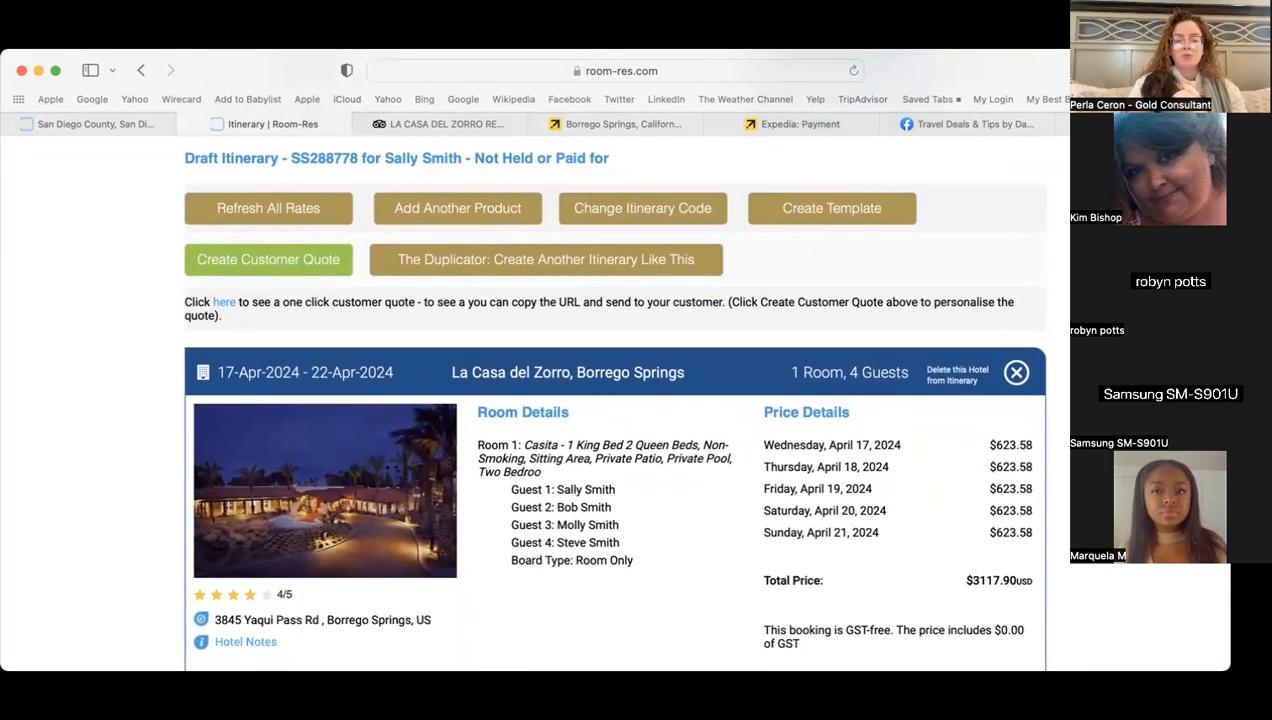
pyautogui.scroll(-3, 615, 410)
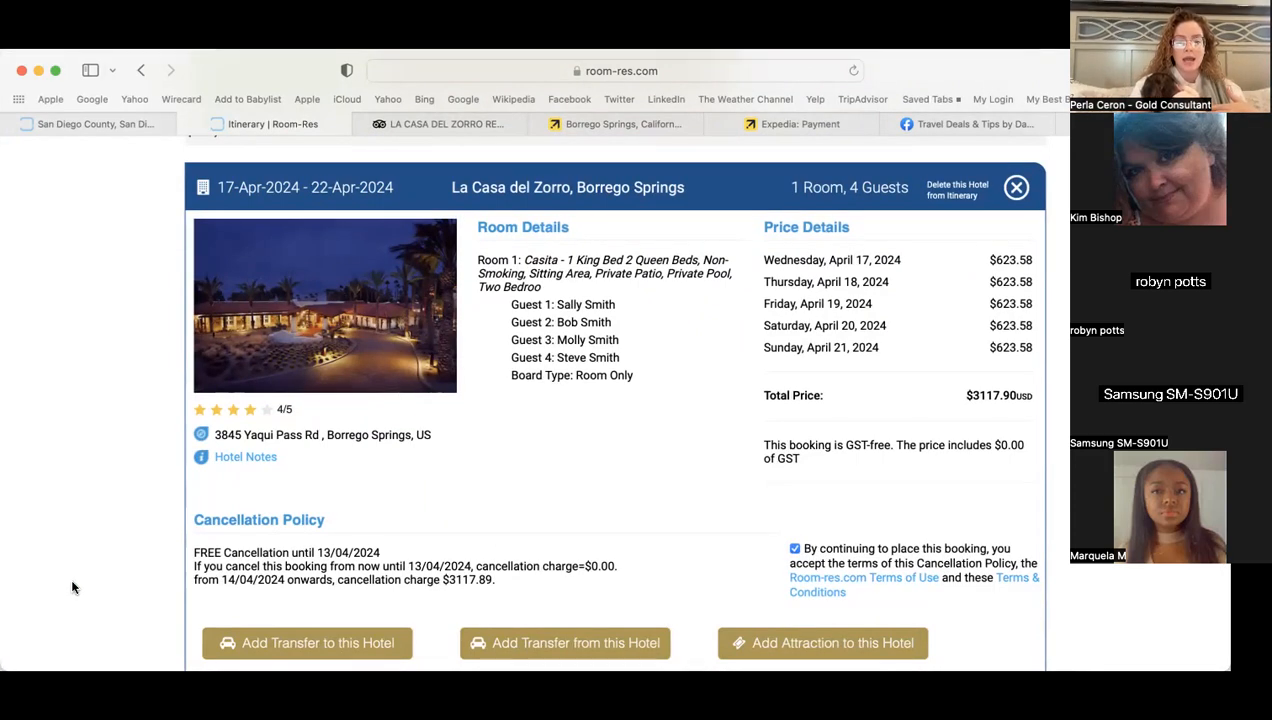
pyautogui.scroll(-3, 73, 584)
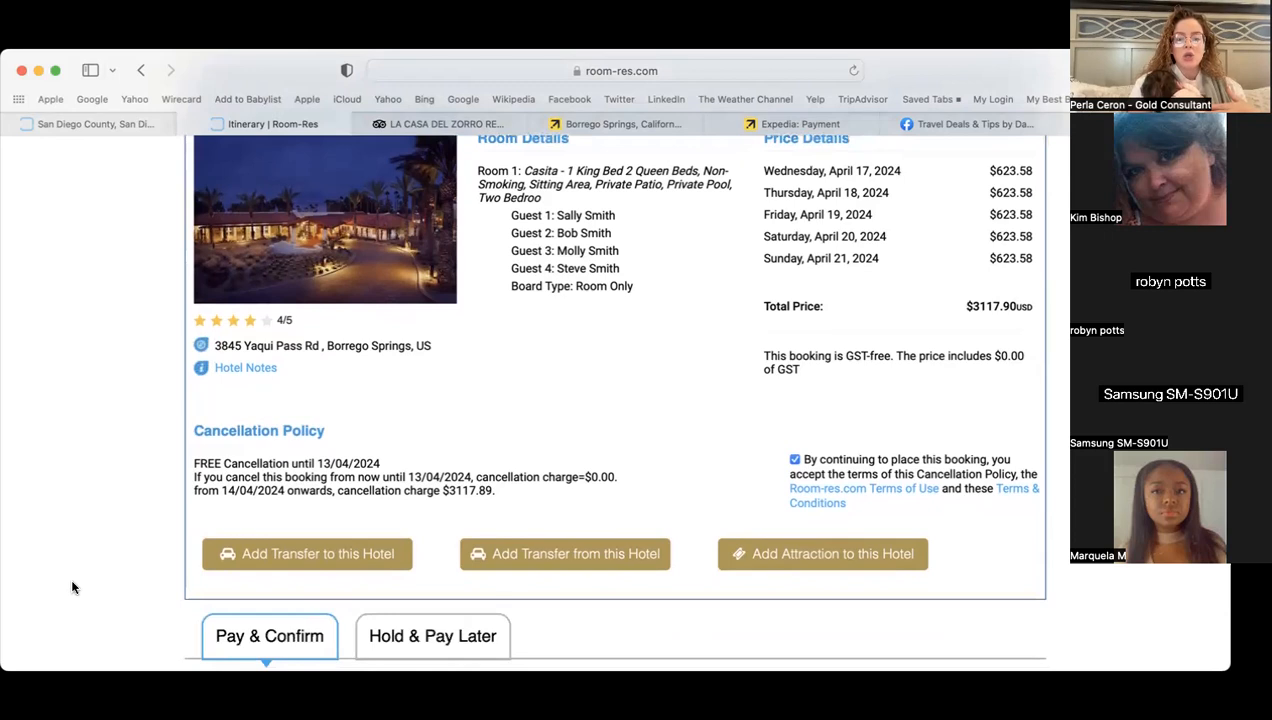
pyautogui.click(816, 556)
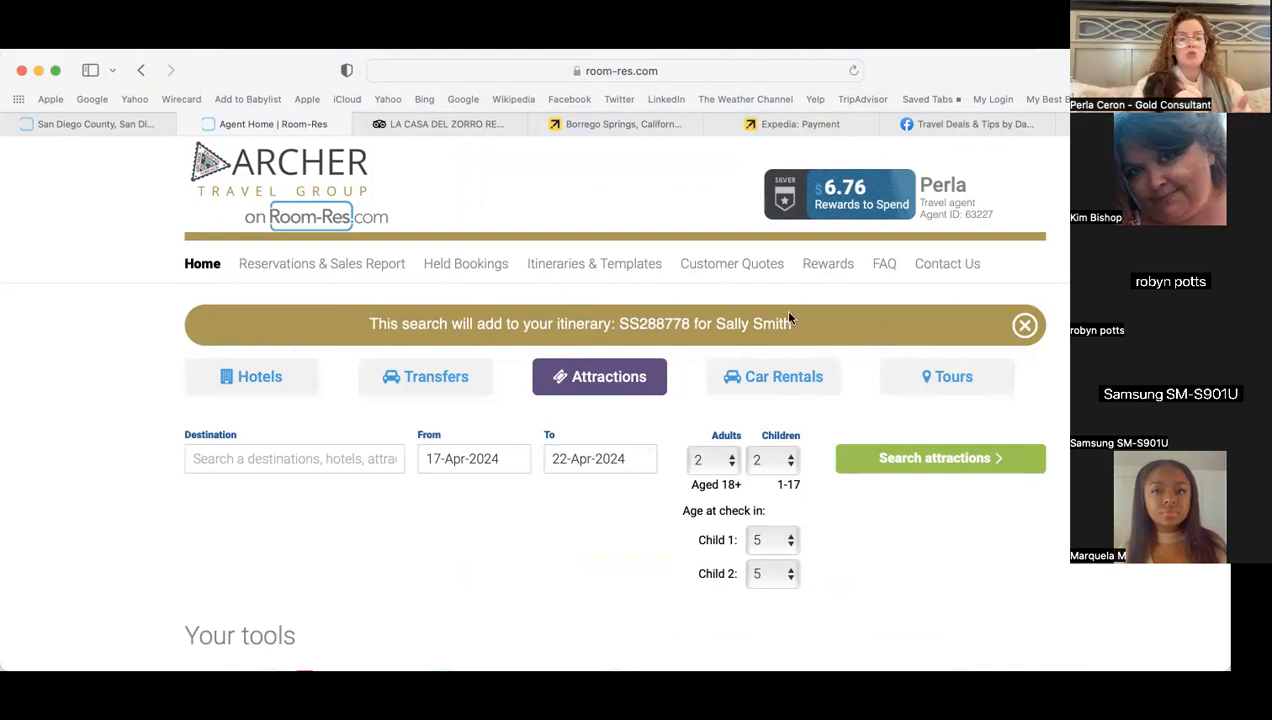
# - Search attractions in San Diego - CA, with the second child's age corrected to 8
pyautogui.click(281, 456)
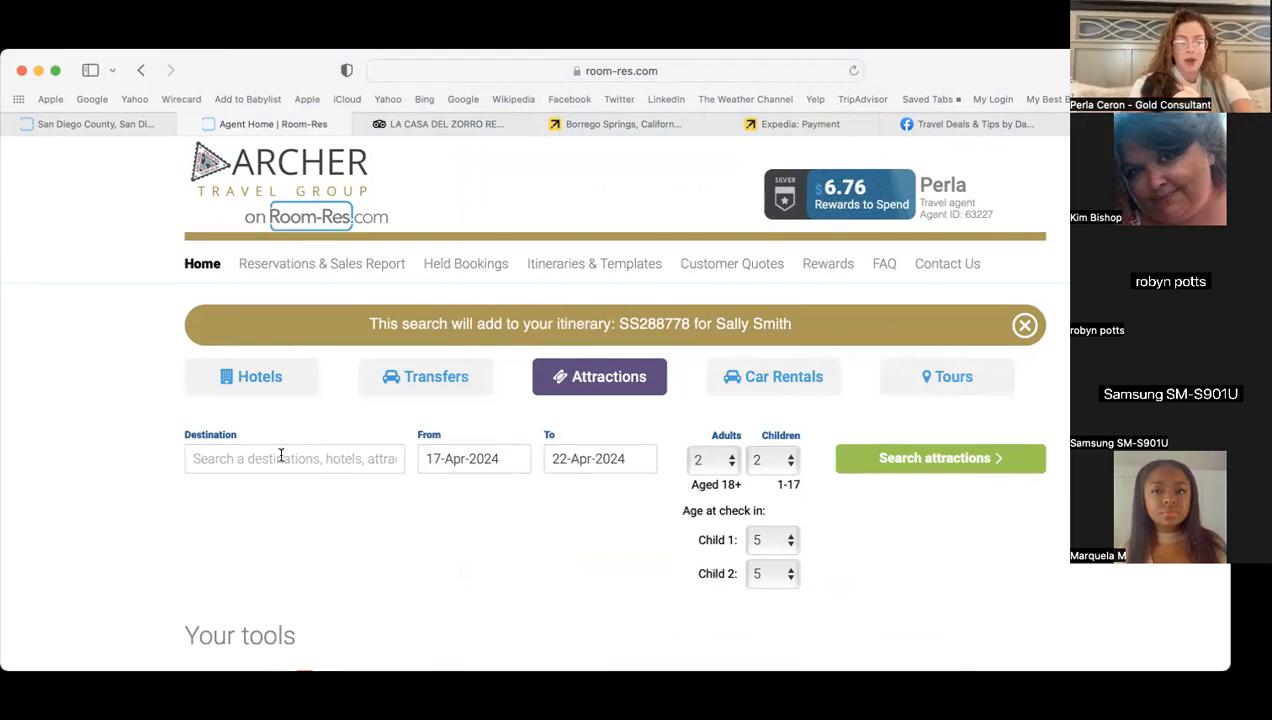
pyautogui.write('san diego')
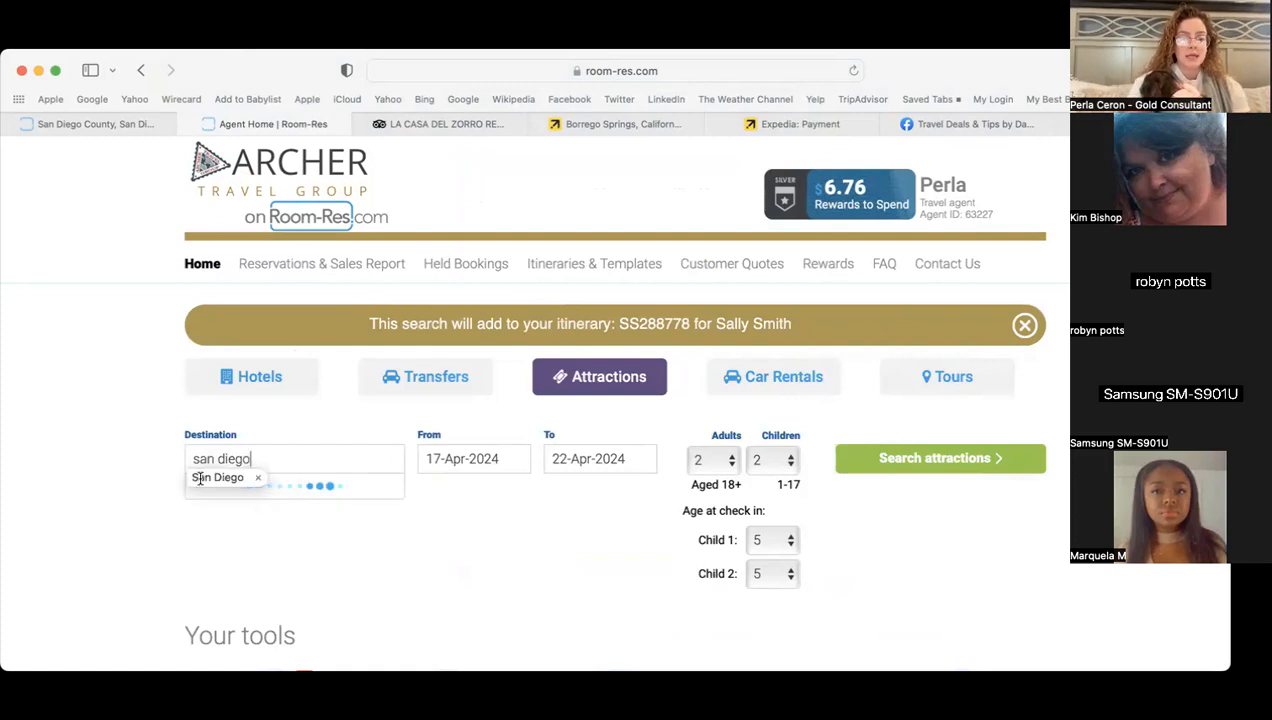
pyautogui.click(257, 487)
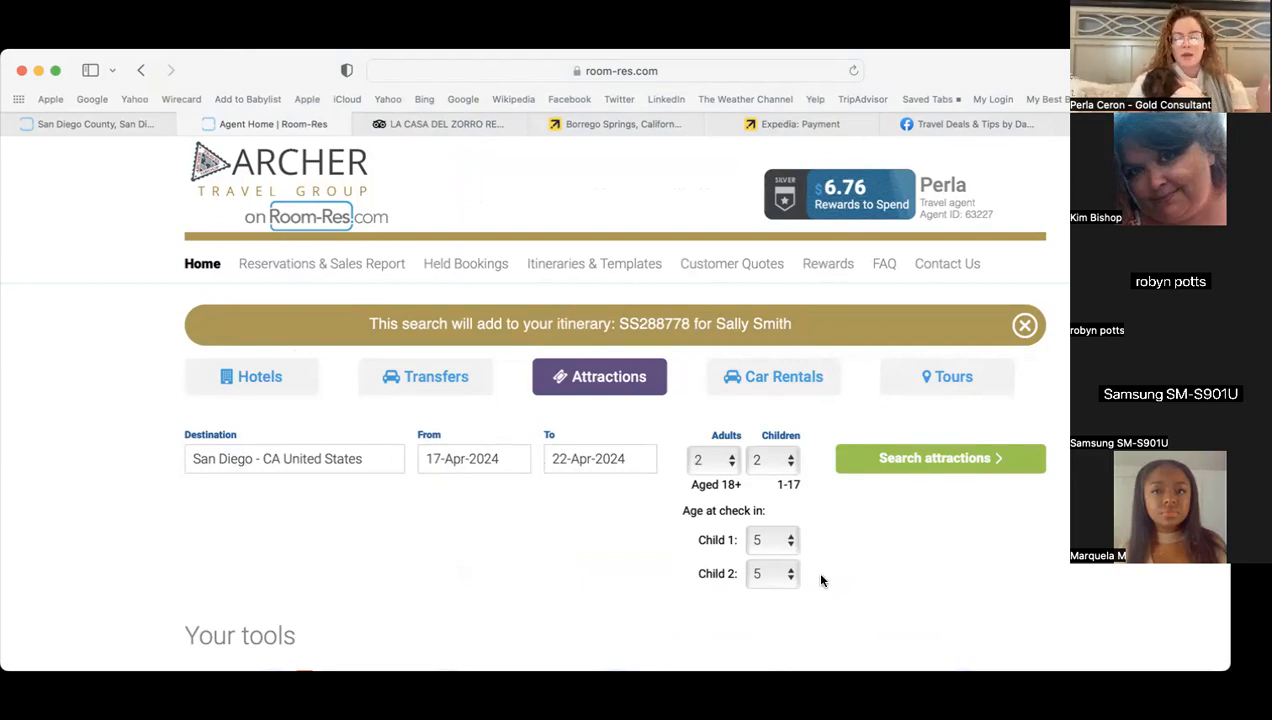
pyautogui.scroll(-3, 815, 569)
pyautogui.click(771, 487)
pyautogui.click(763, 458)
pyautogui.click(774, 490)
pyautogui.click(763, 591)
pyautogui.click(768, 492)
pyautogui.click(761, 463)
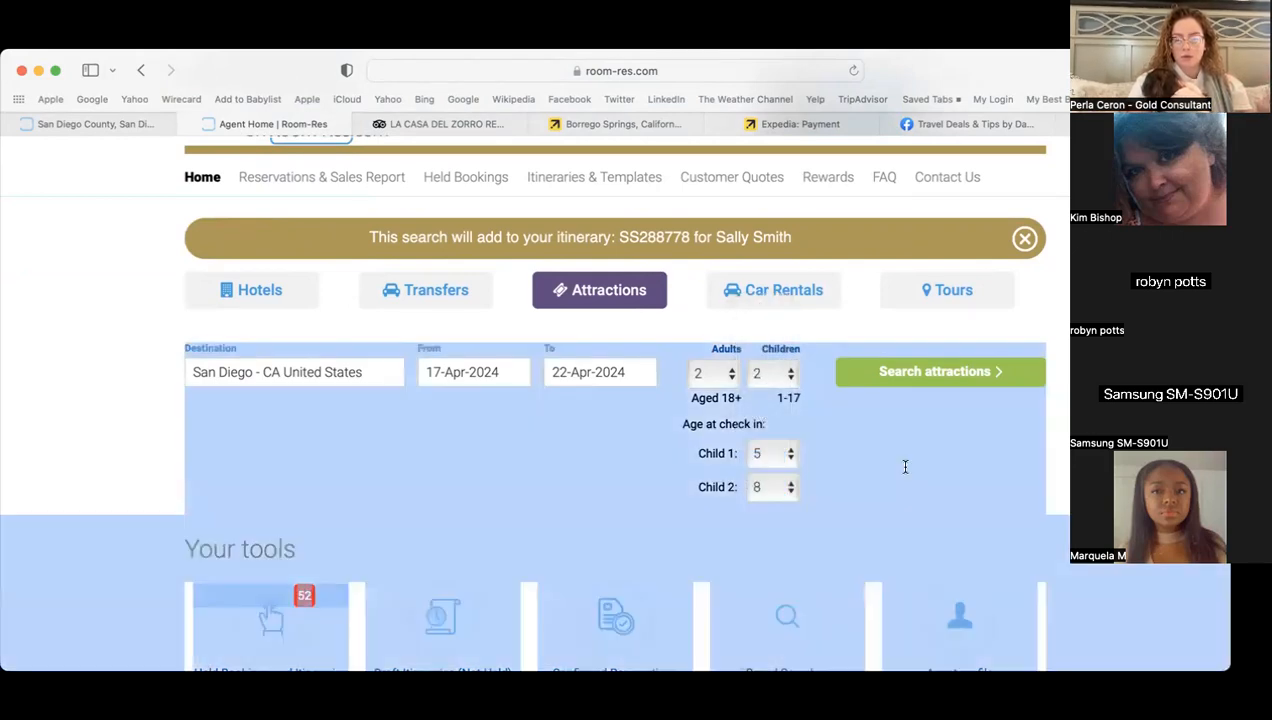
pyautogui.click(906, 386)
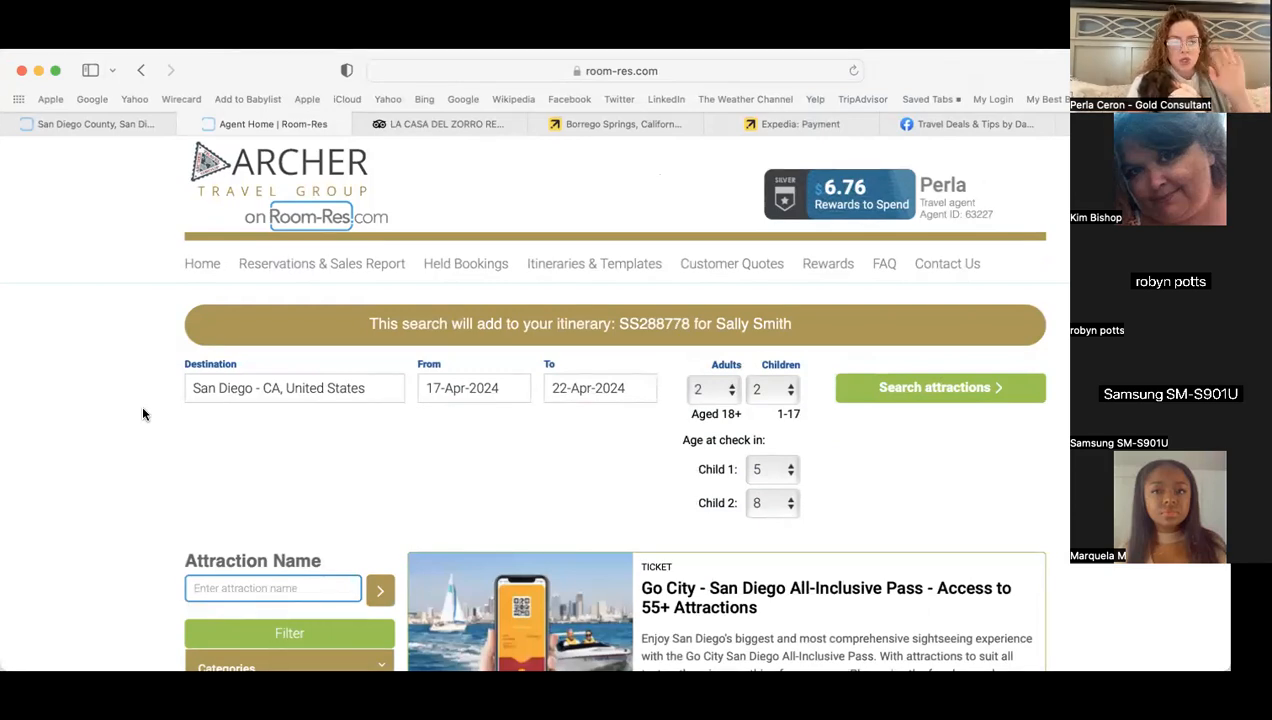
# - Browse the San Diego attraction results and open the San Diego Zoo's activities
pyautogui.scroll(-3, 143, 413)
pyautogui.scroll(-1, 143, 413)
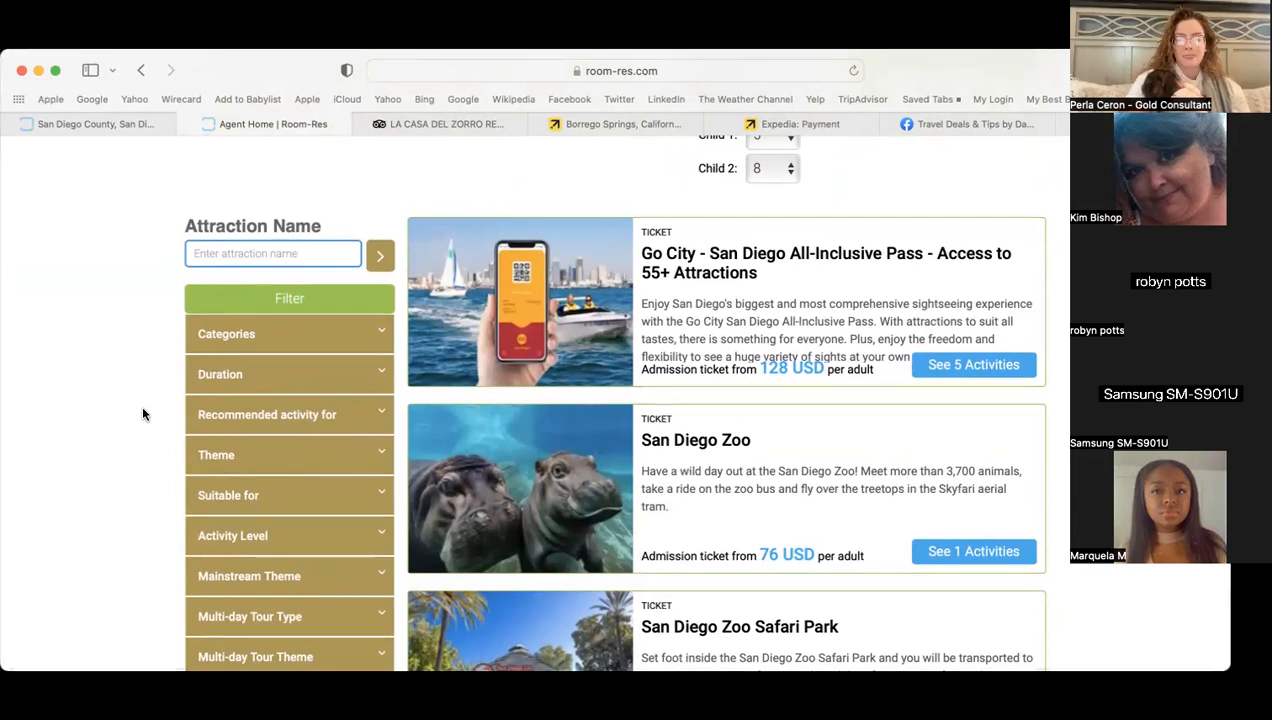
pyautogui.scroll(-5, 143, 413)
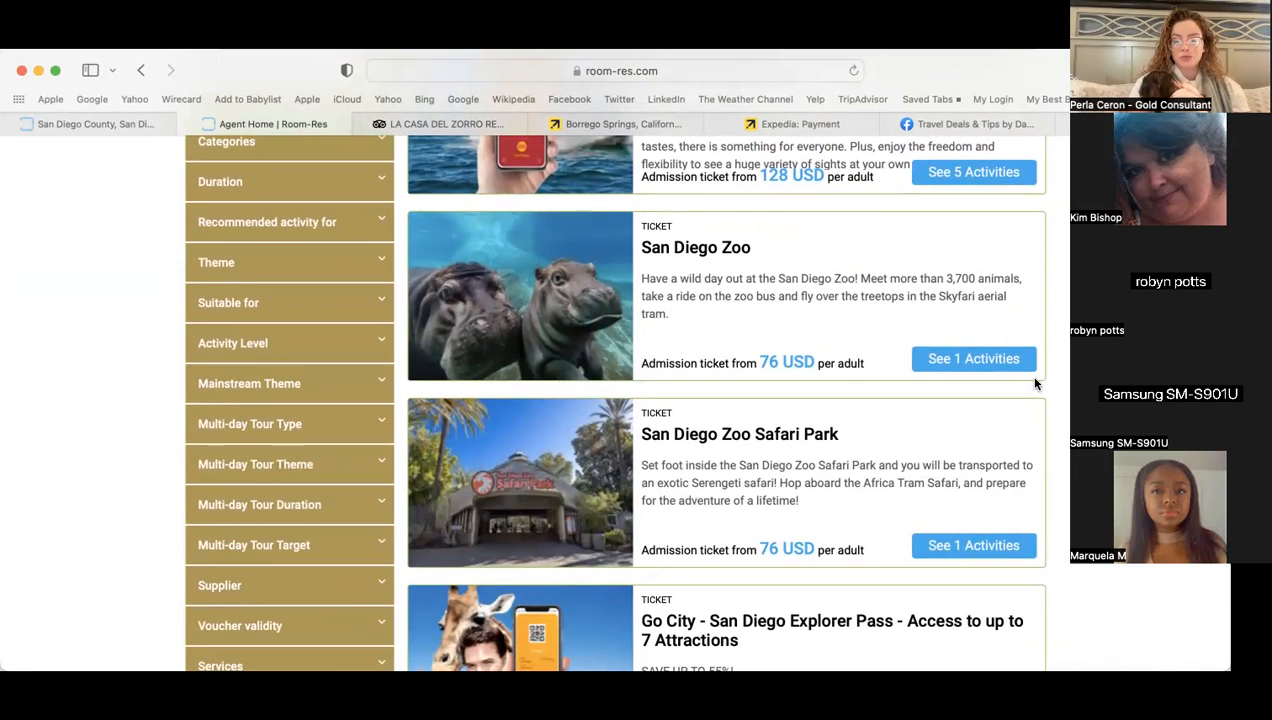
pyautogui.click(994, 370)
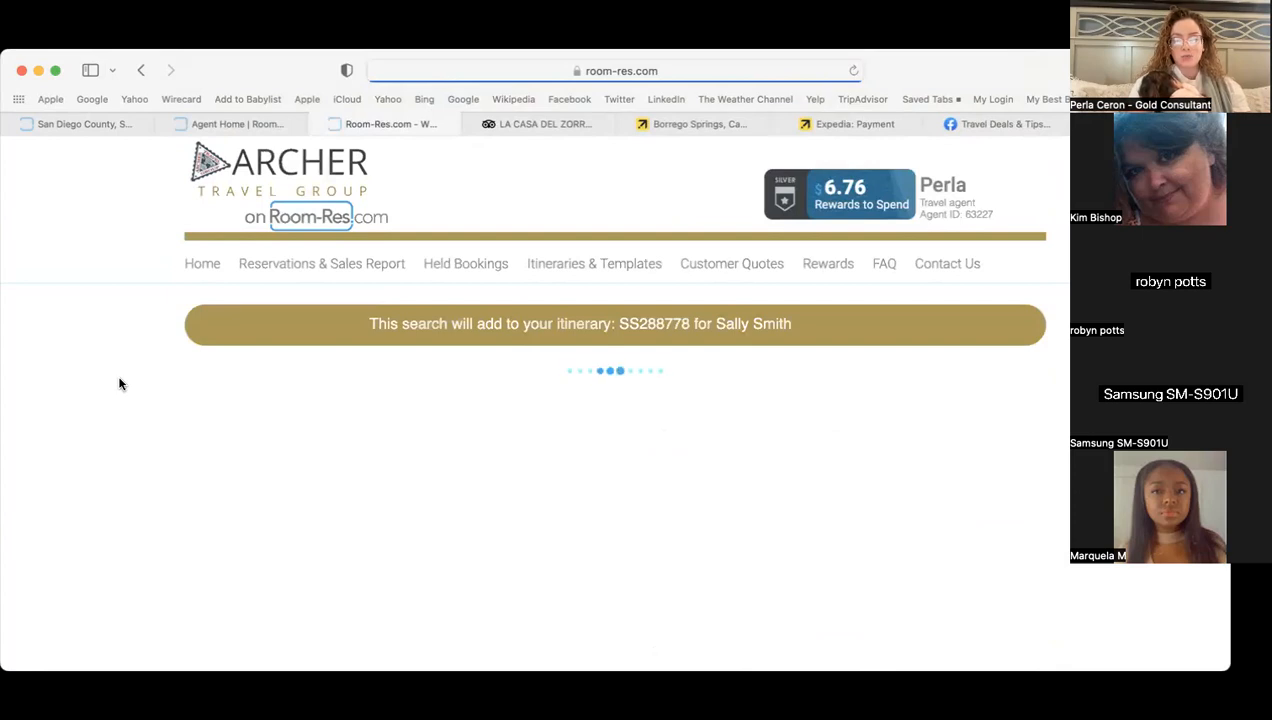
# - Review the San Diego Zoo description and book its 1 Day Pass at 281.50 USD
pyautogui.scroll(-2, 119, 384)
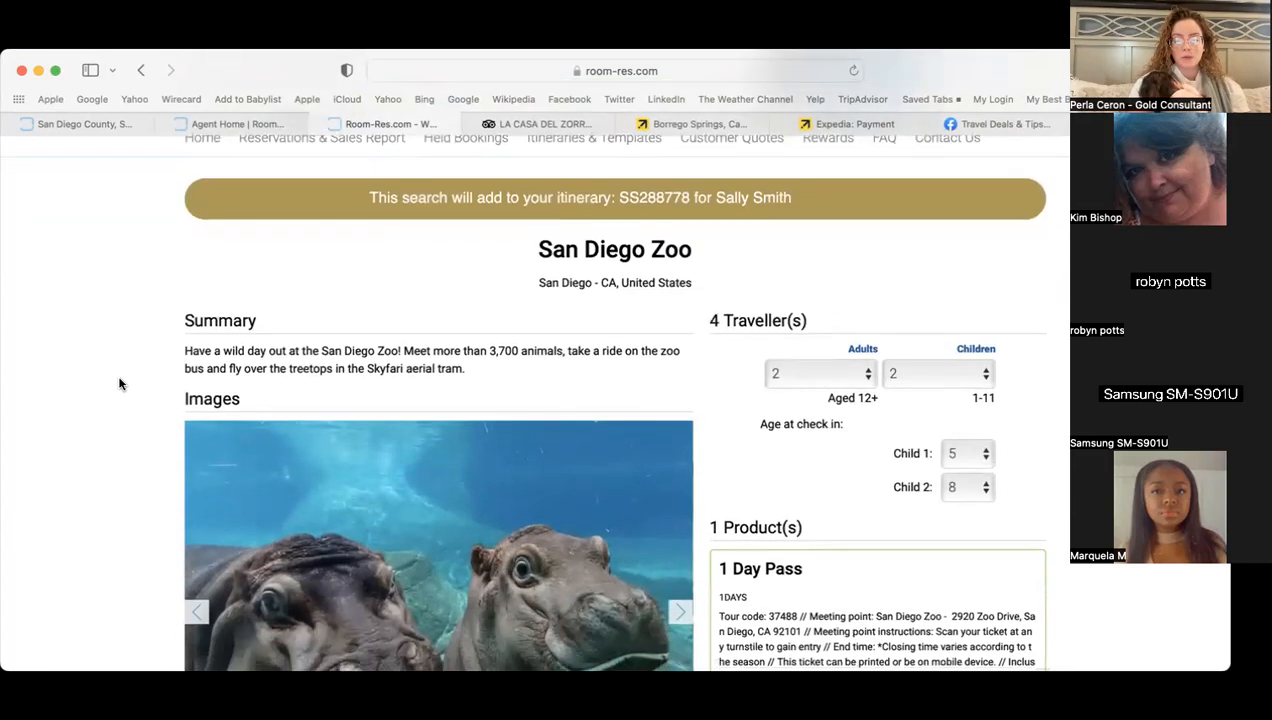
pyautogui.scroll(-3, 119, 382)
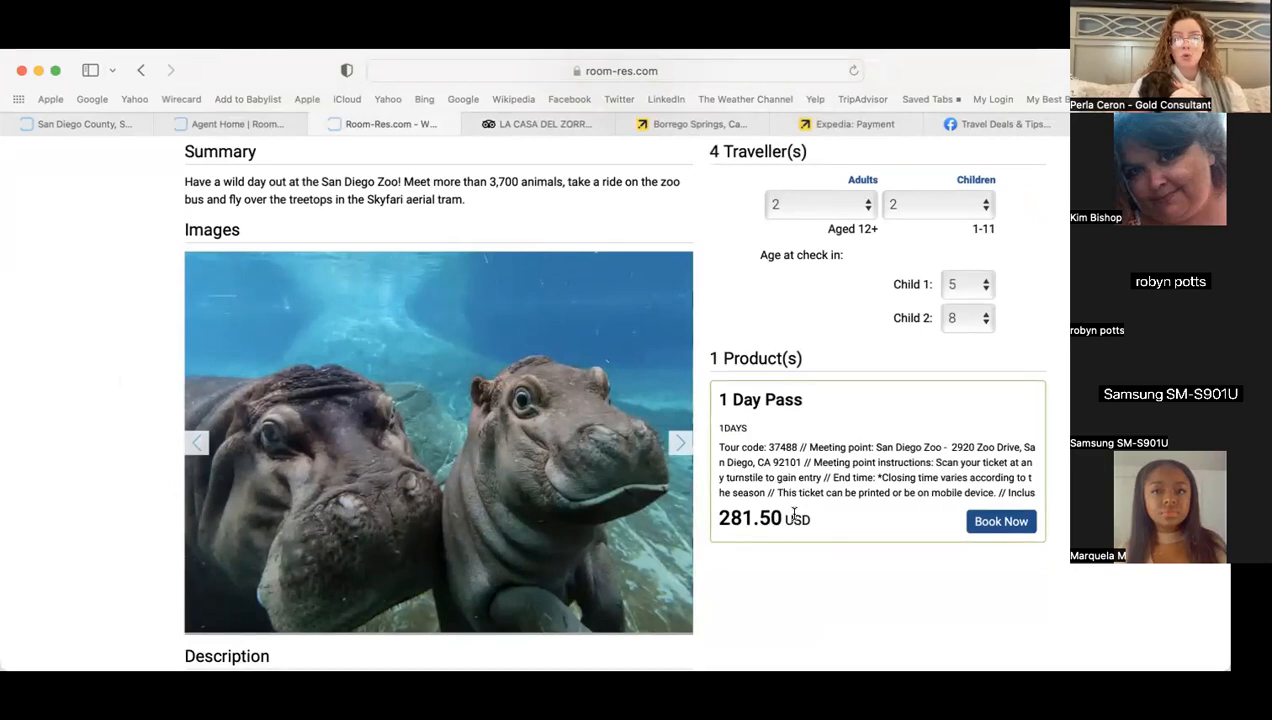
pyautogui.scroll(-5, 890, 563)
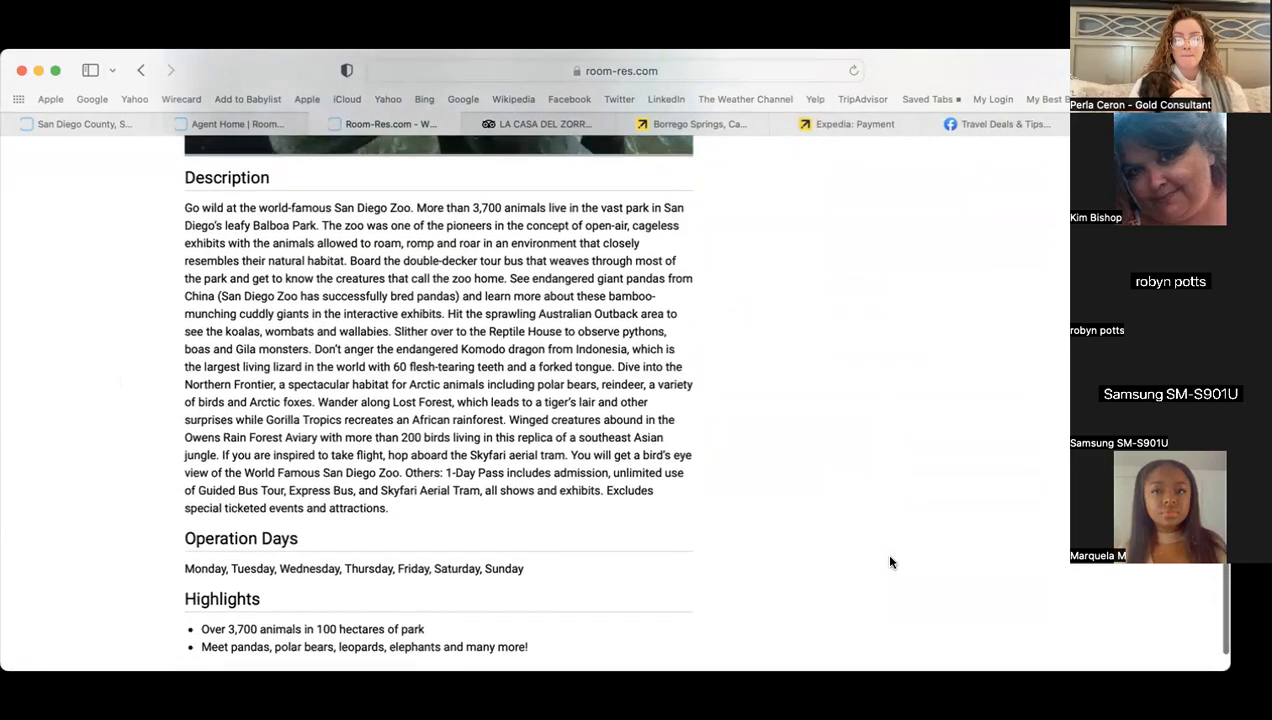
pyautogui.scroll(5, 889, 562)
pyautogui.click(991, 490)
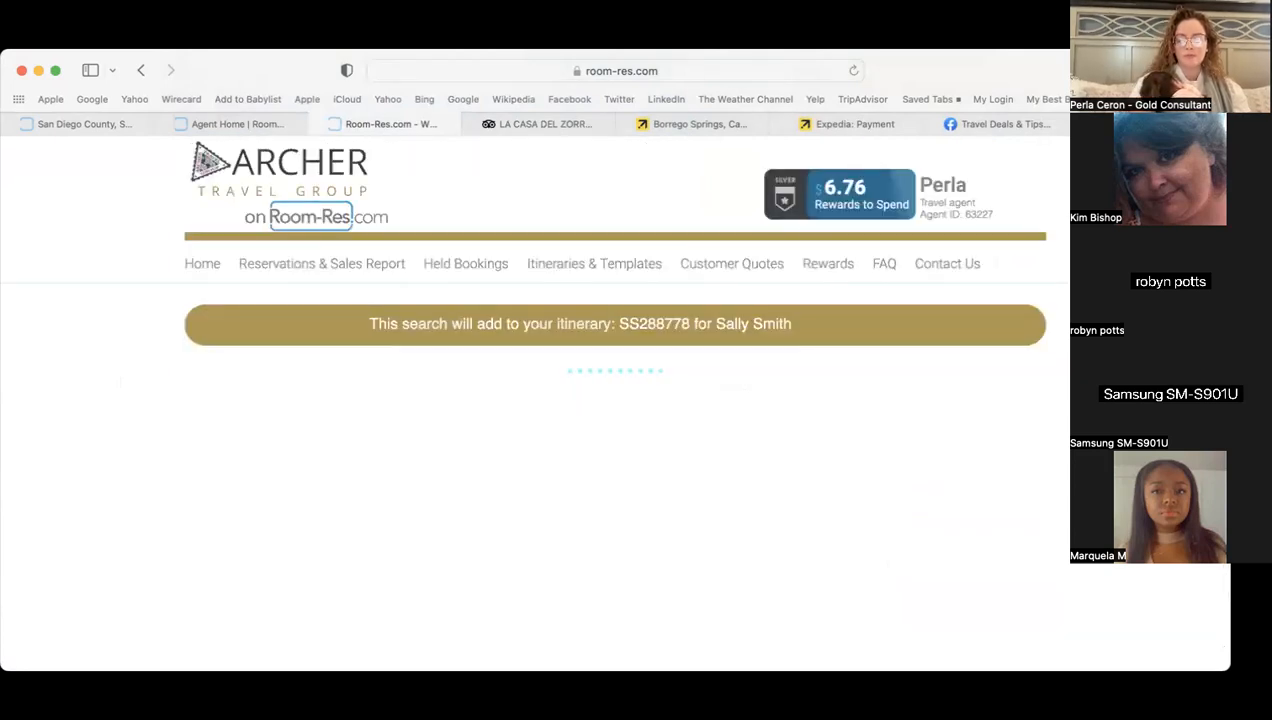
pyautogui.scroll(-4, 690, 319)
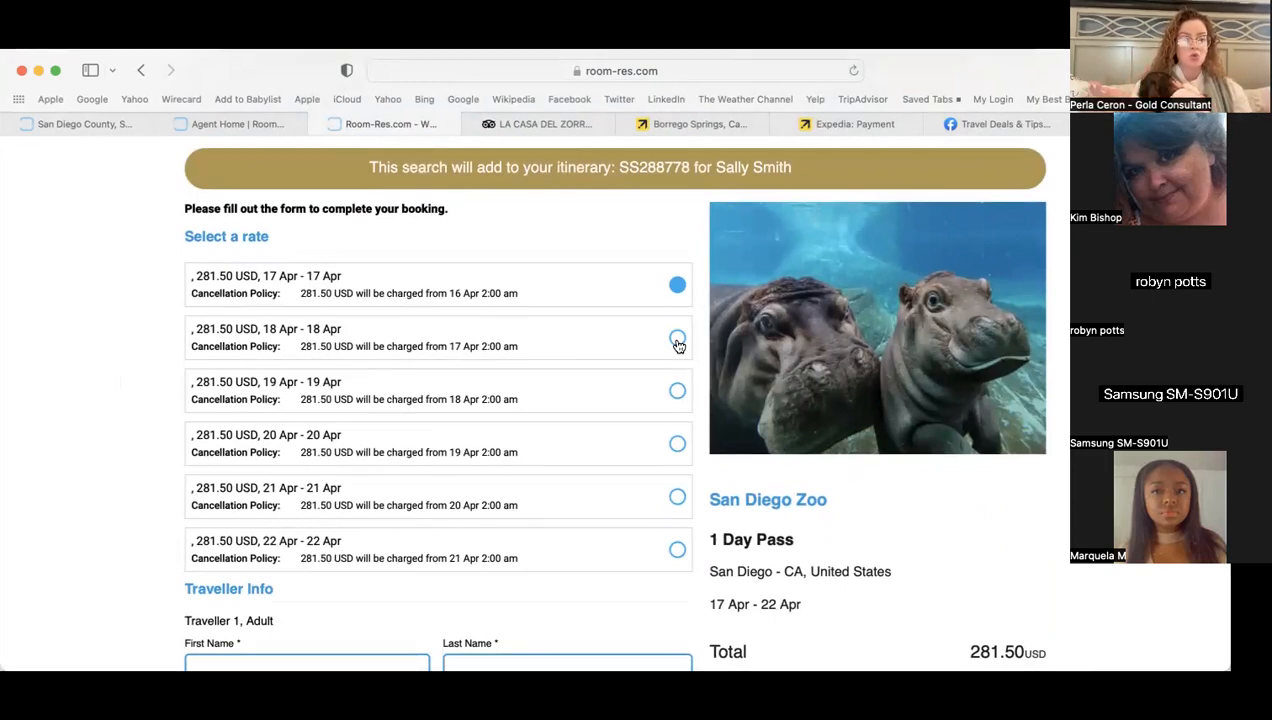
# - Pick a different day's rate for the zoo pass and attempt Add To Itinerary
pyautogui.click(677, 391)
pyautogui.scroll(-8, 184, 422)
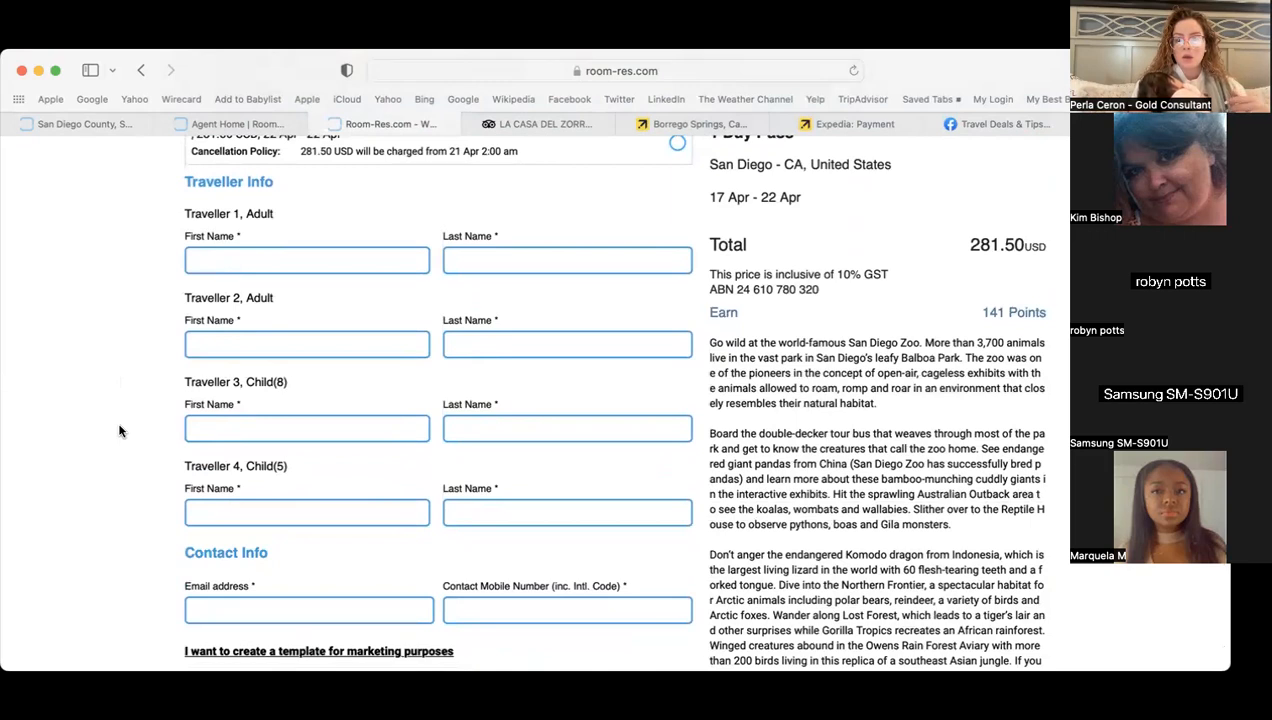
pyautogui.scroll(-4, 119, 431)
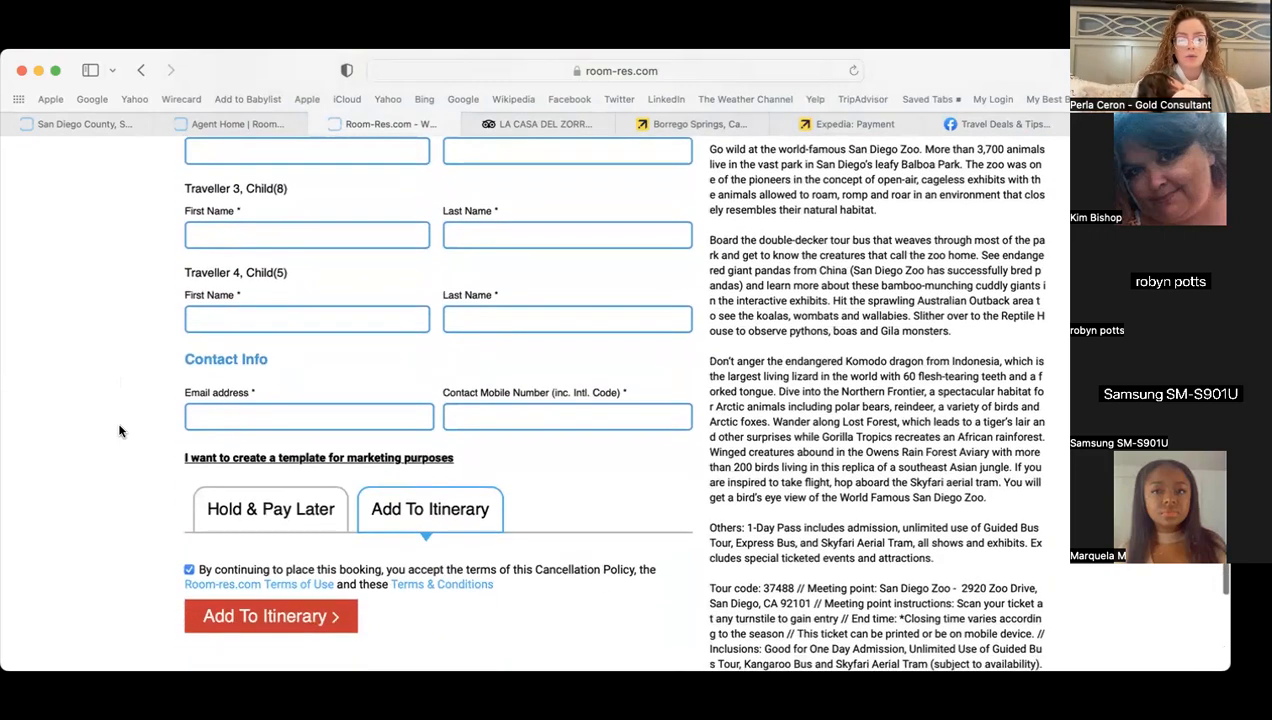
pyautogui.click(316, 612)
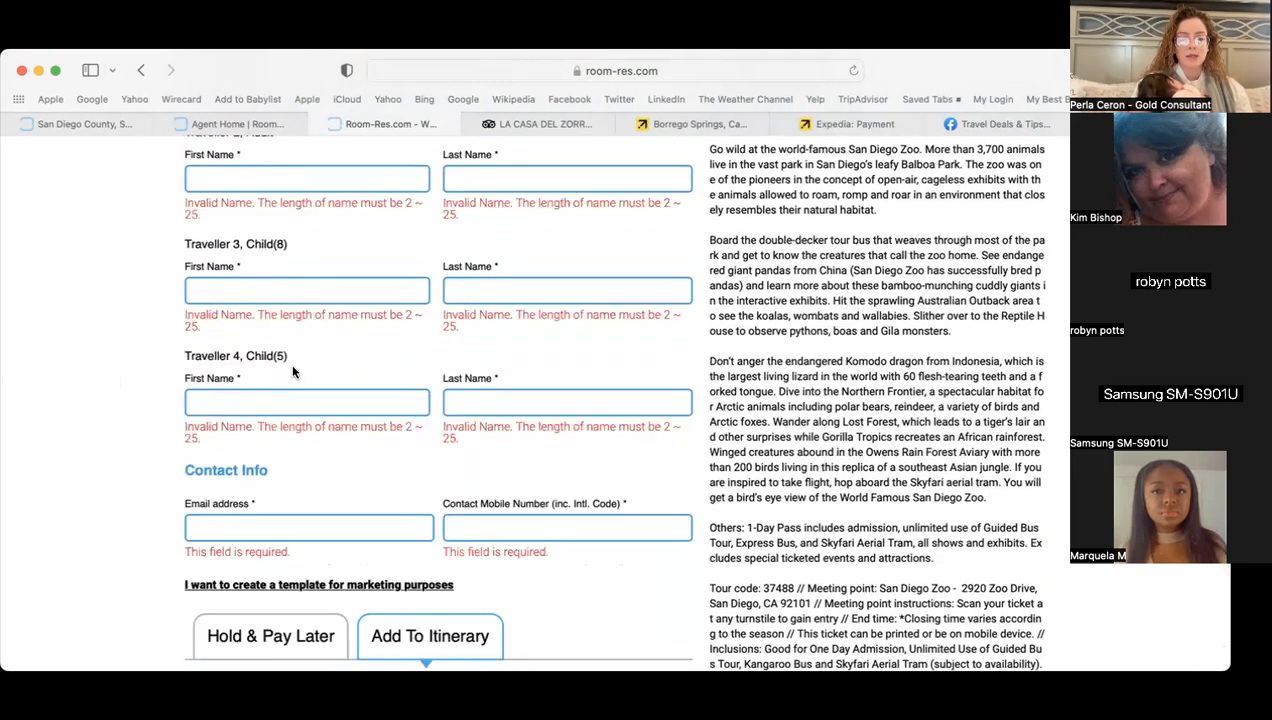
# - Enter the first traveller's first and last name, fixing a spelling slip
pyautogui.click(262, 247)
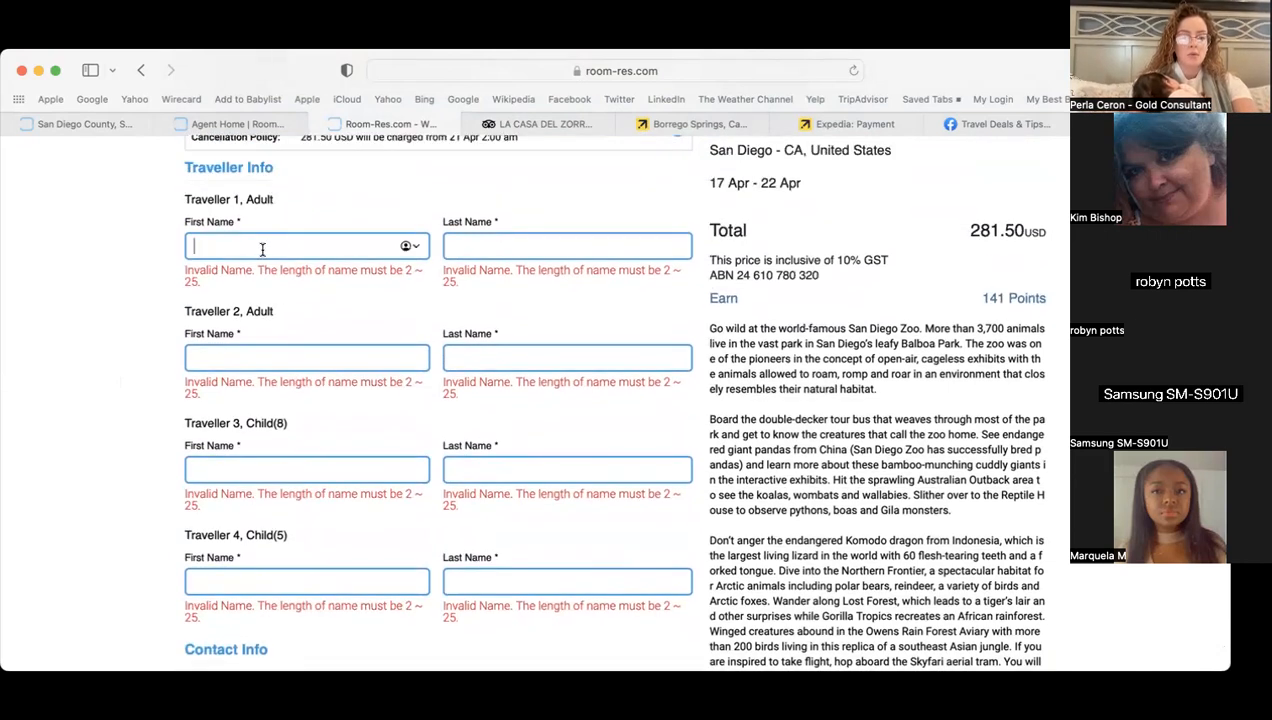
pyautogui.write('Saly')
pyautogui.press('Tab')
pyautogui.click(287, 248)
pyautogui.press('BackSpace')
pyautogui.press('Tab')
# - Fill in the second, third and fourth travellers' first and last names
pyautogui.press('Tab')
pyautogui.write('b')
pyautogui.press('Tab')
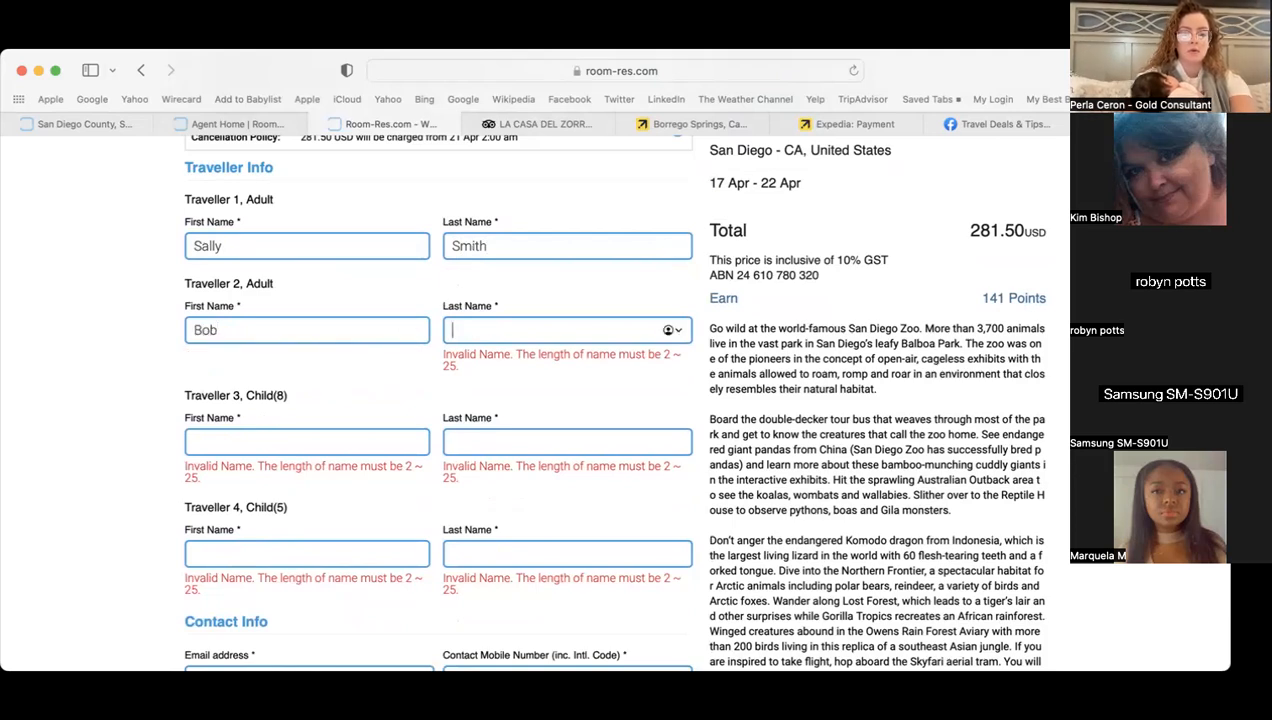
pyautogui.write('Smith')
pyautogui.press('Tab')
pyautogui.press('Tab')
pyautogui.press('Tab')
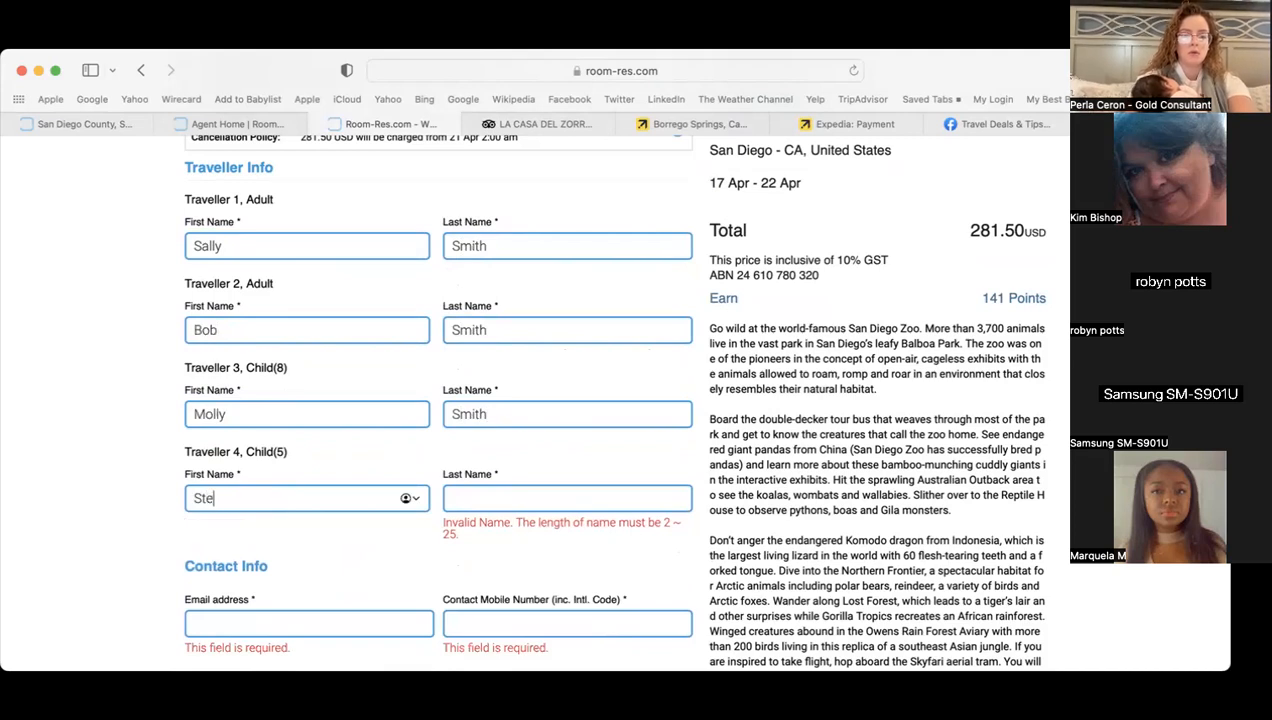
pyautogui.press('Tab')
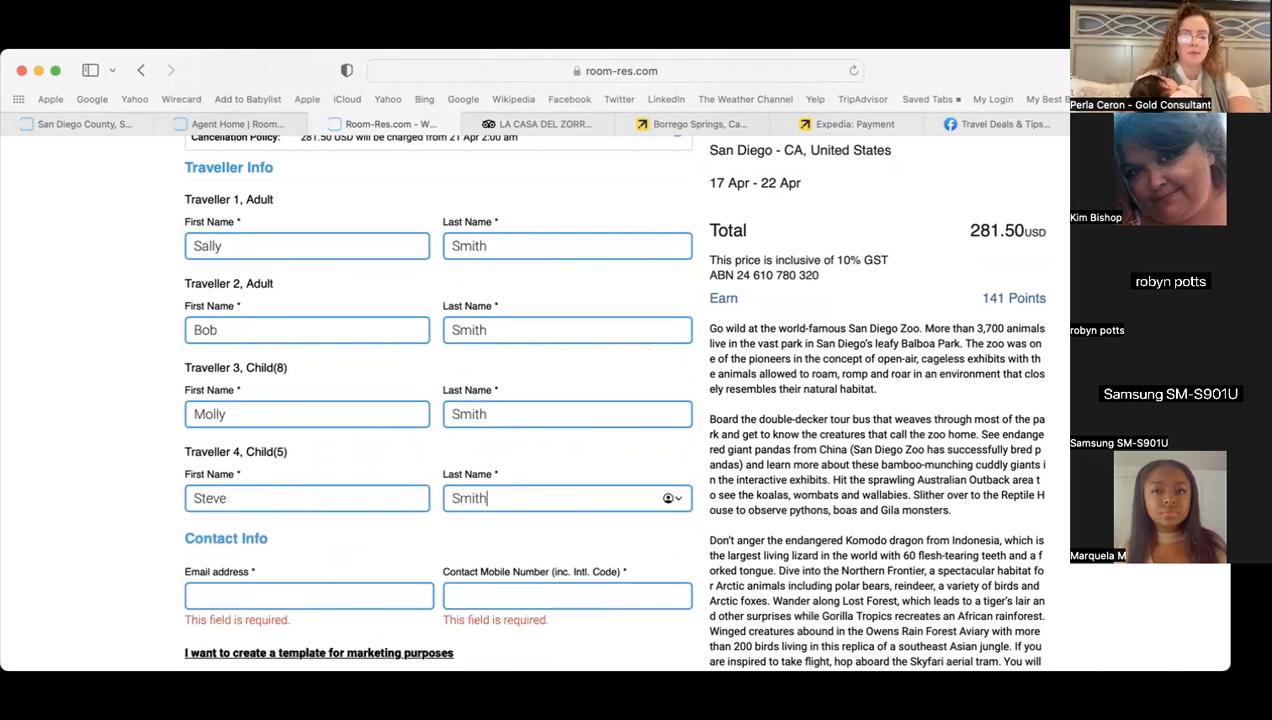
# - Enter the contact e-mail and mobile number, then add the zoo pass to the itinerary
pyautogui.click(323, 593)
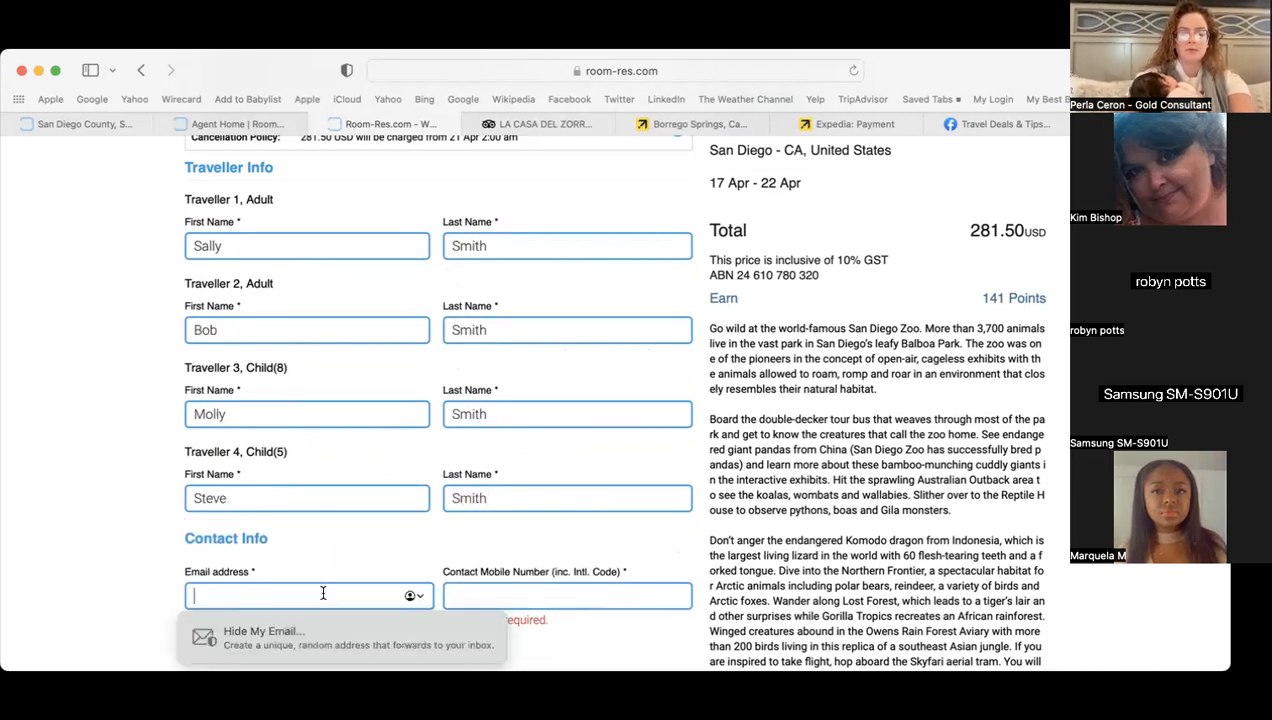
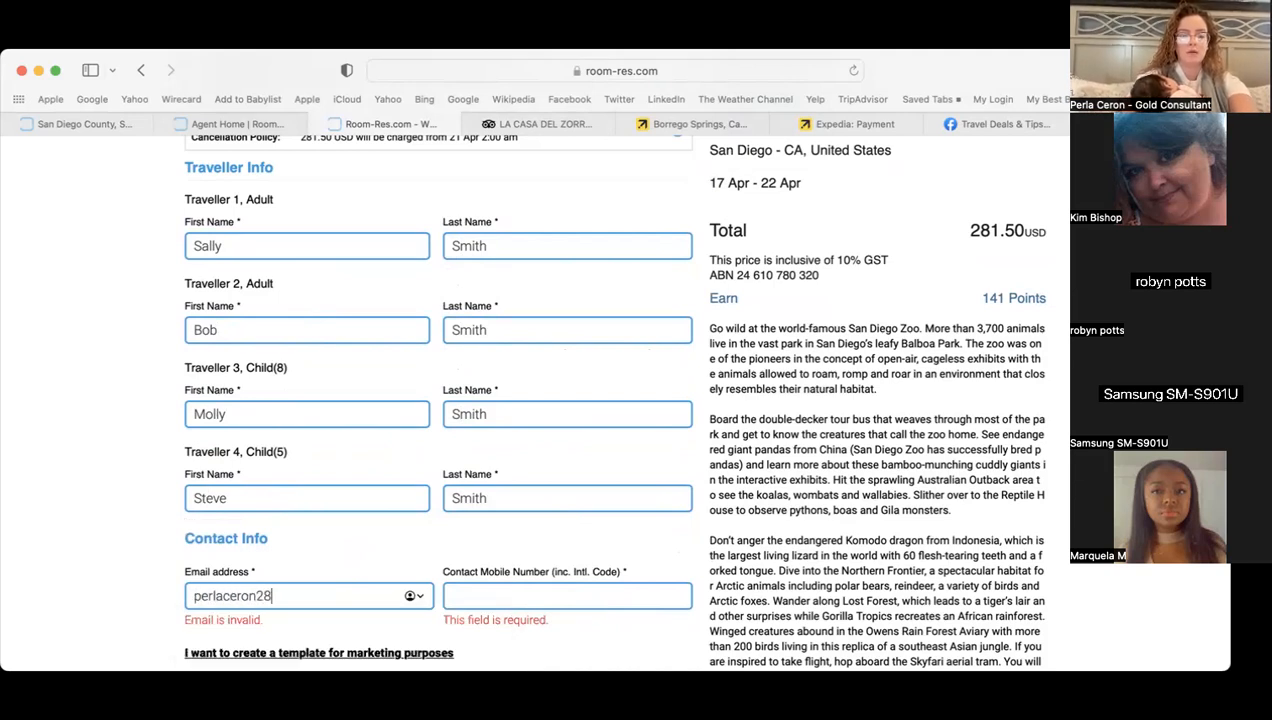
pyautogui.press('Tab')
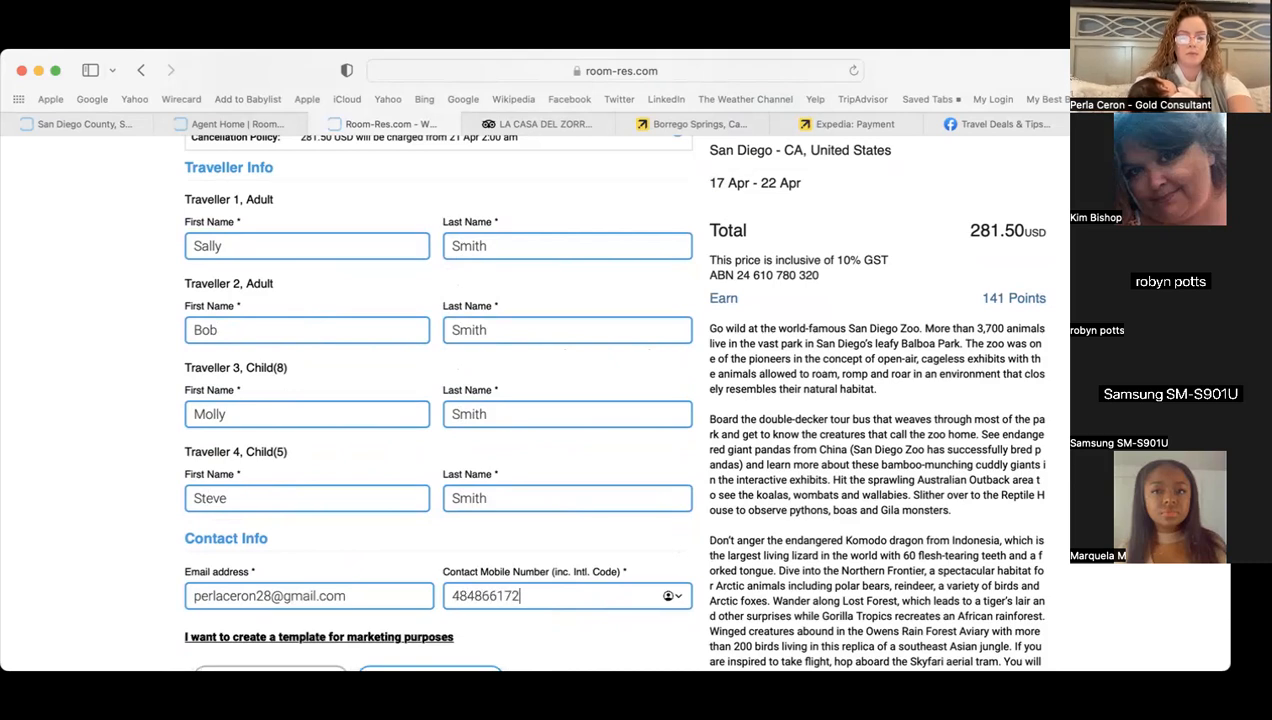
pyautogui.scroll(-5, 129, 599)
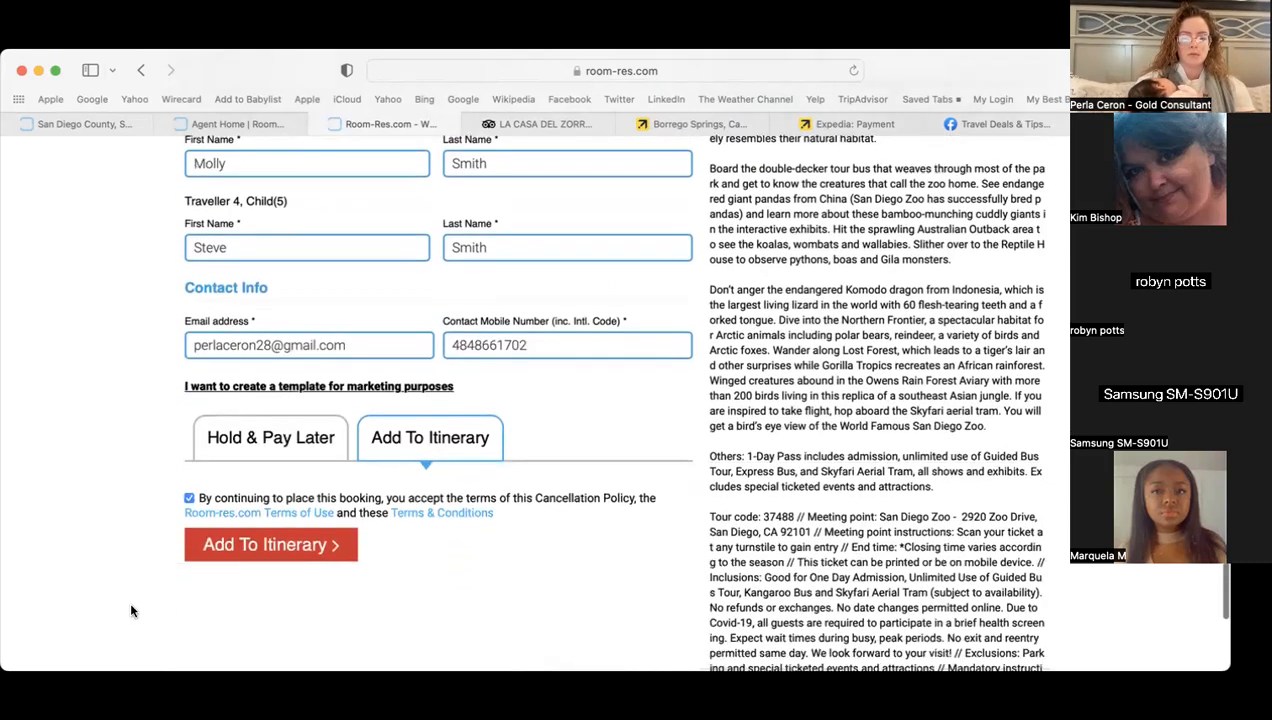
pyautogui.click(297, 484)
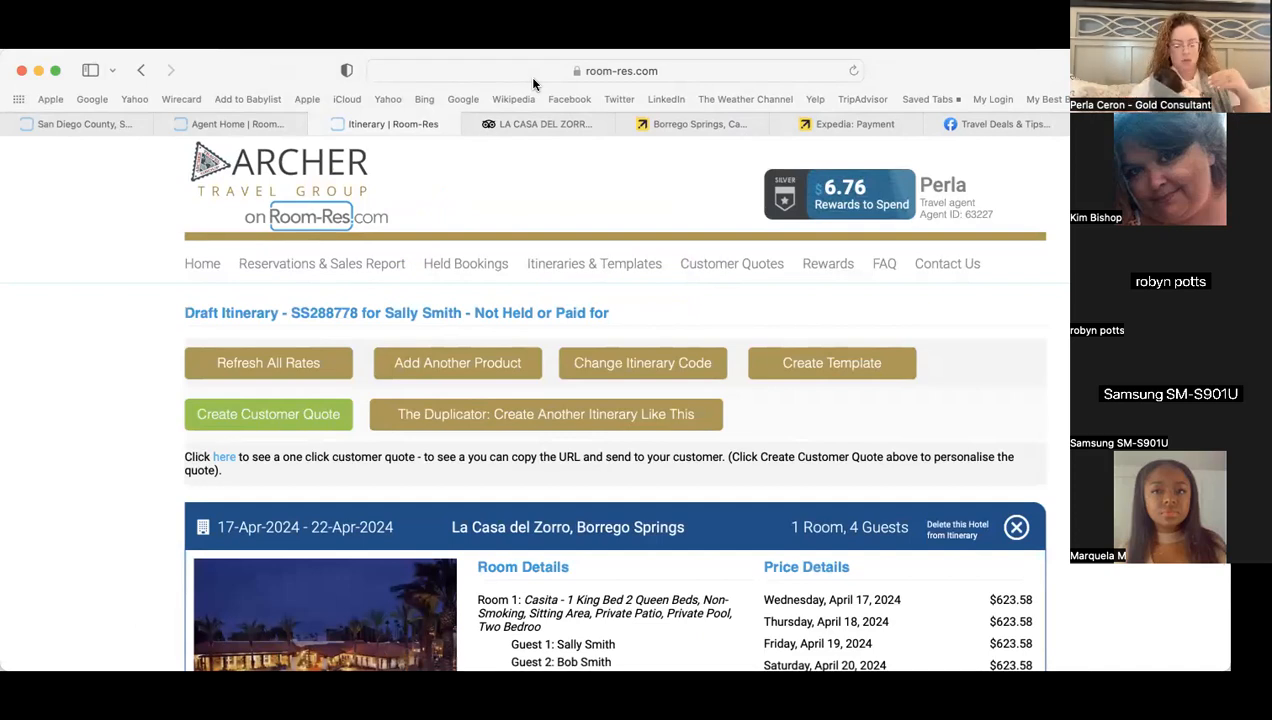
# - Scroll through the draft itinerary to review the casita stay and the 281.50 USD zoo pass
pyautogui.scroll(-5, 110, 432)
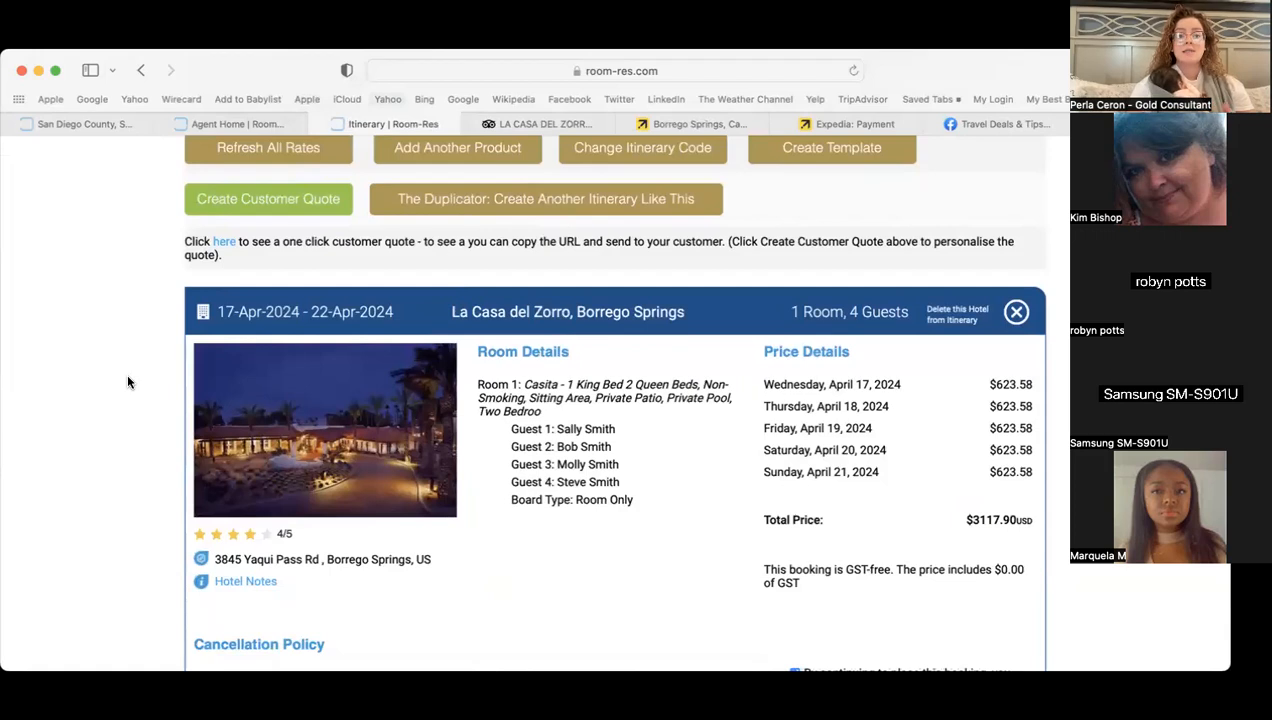
pyautogui.scroll(3, 127, 381)
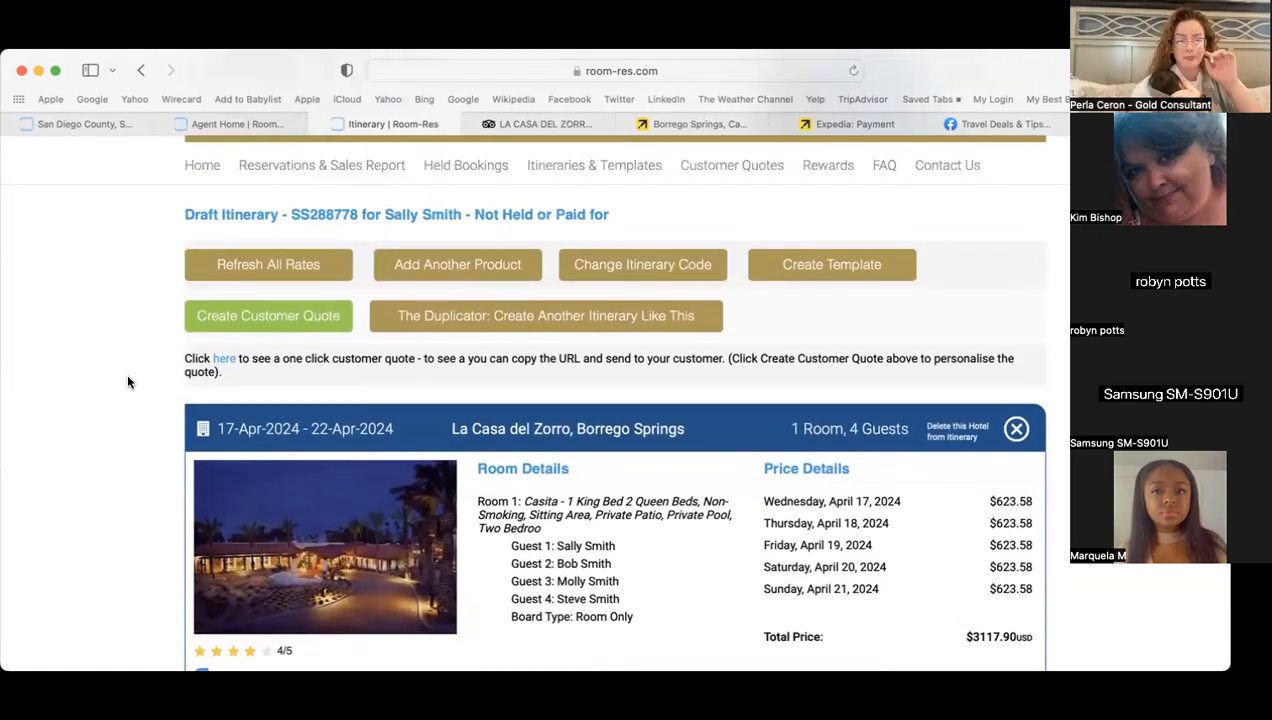
pyautogui.scroll(-6, 127, 381)
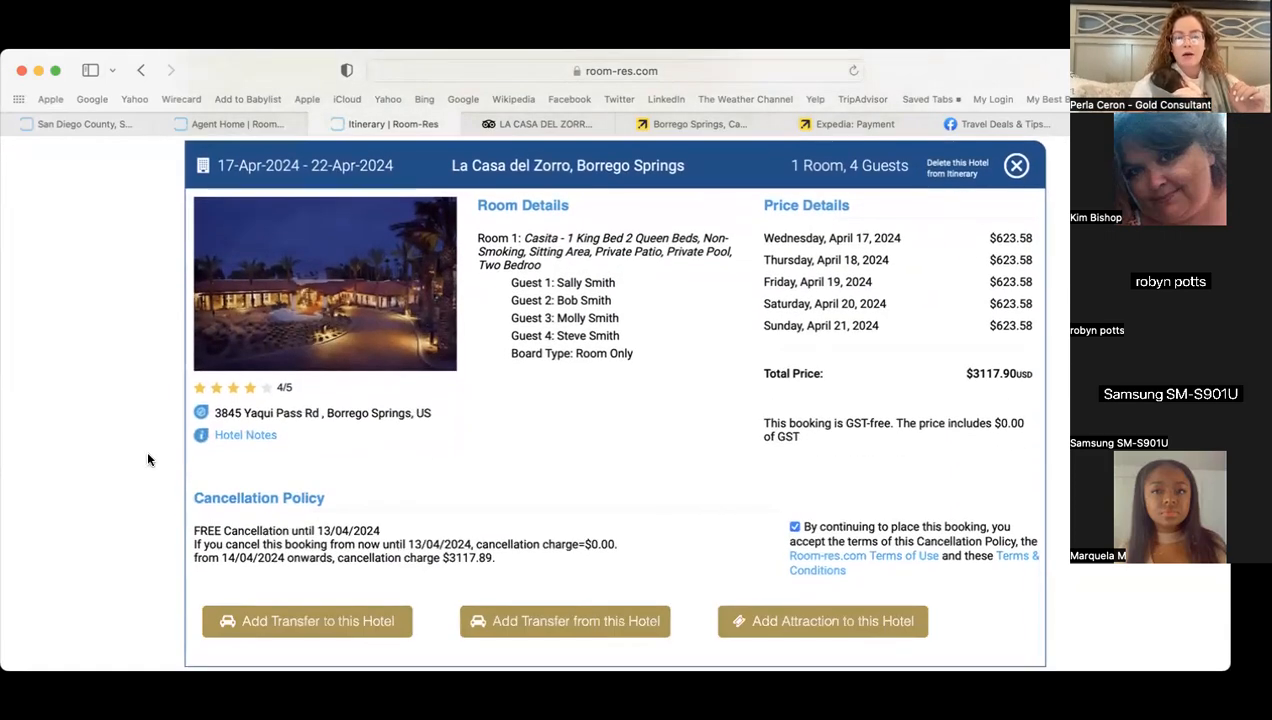
pyautogui.scroll(-4, 148, 459)
pyautogui.scroll(5, 148, 459)
pyautogui.scroll(-1, 148, 459)
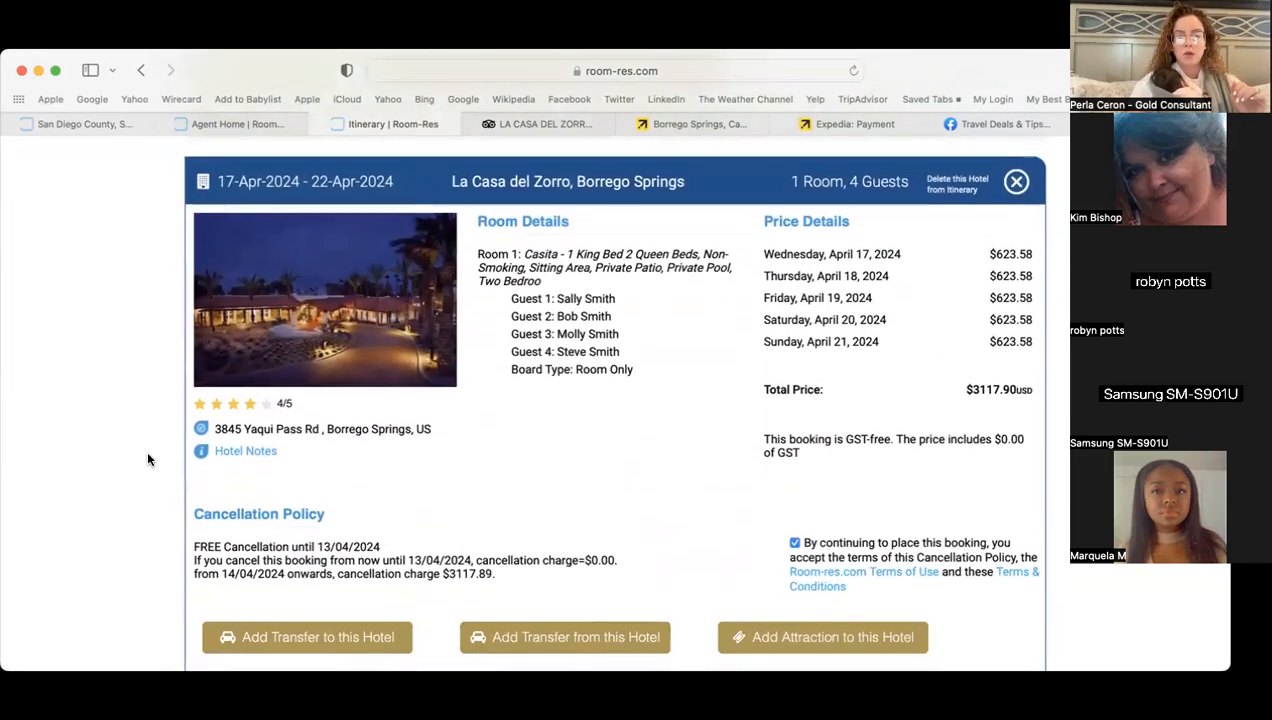
pyautogui.scroll(-1, 148, 459)
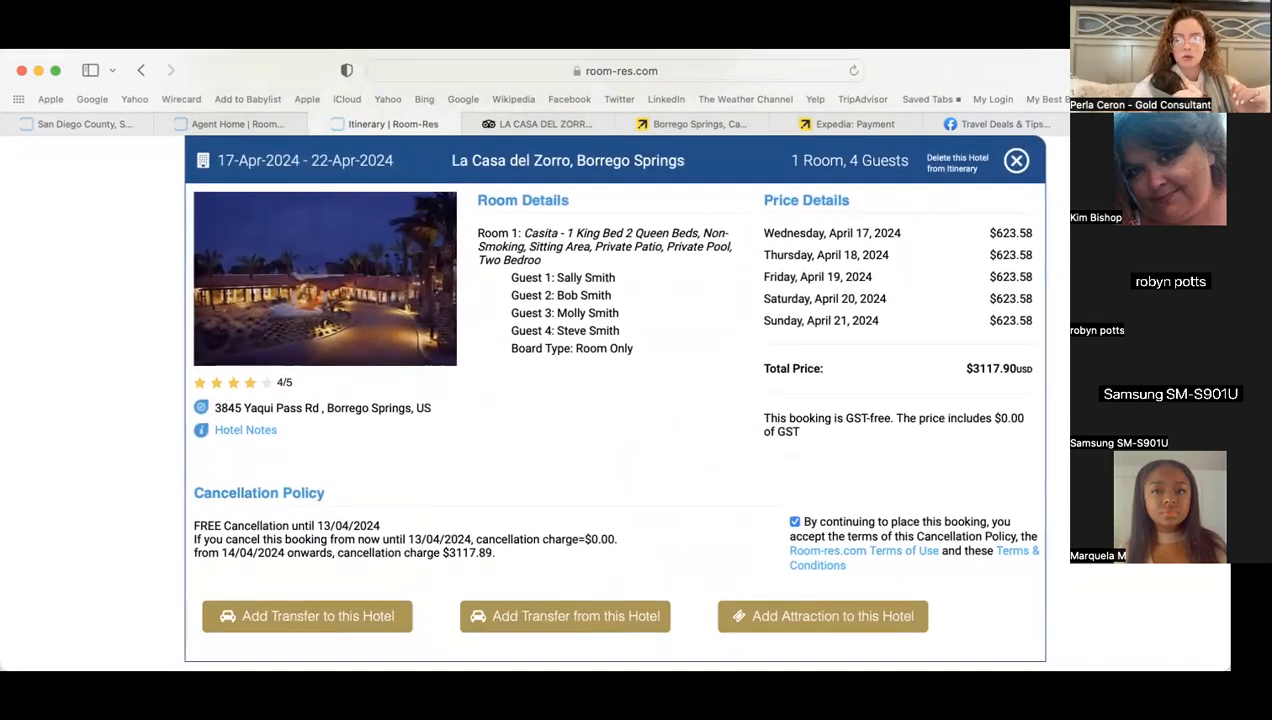
pyautogui.scroll(-12, 907, 330)
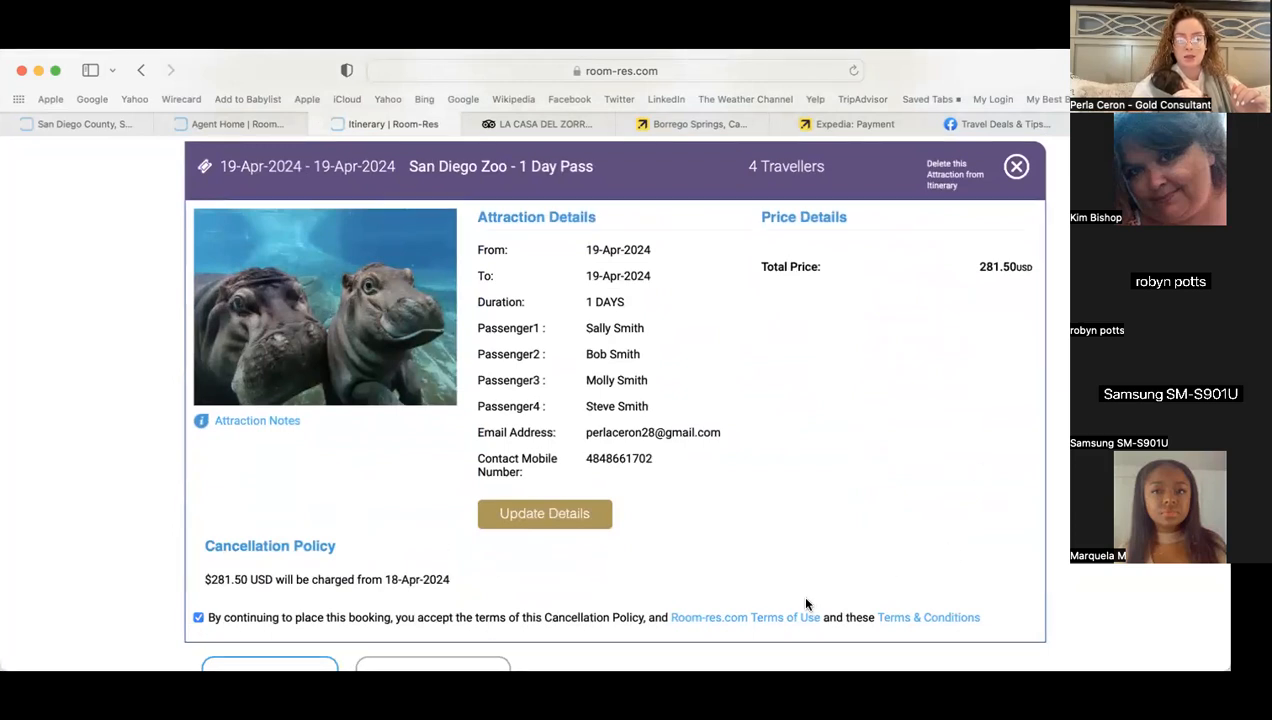
pyautogui.scroll(-5, 615, 400)
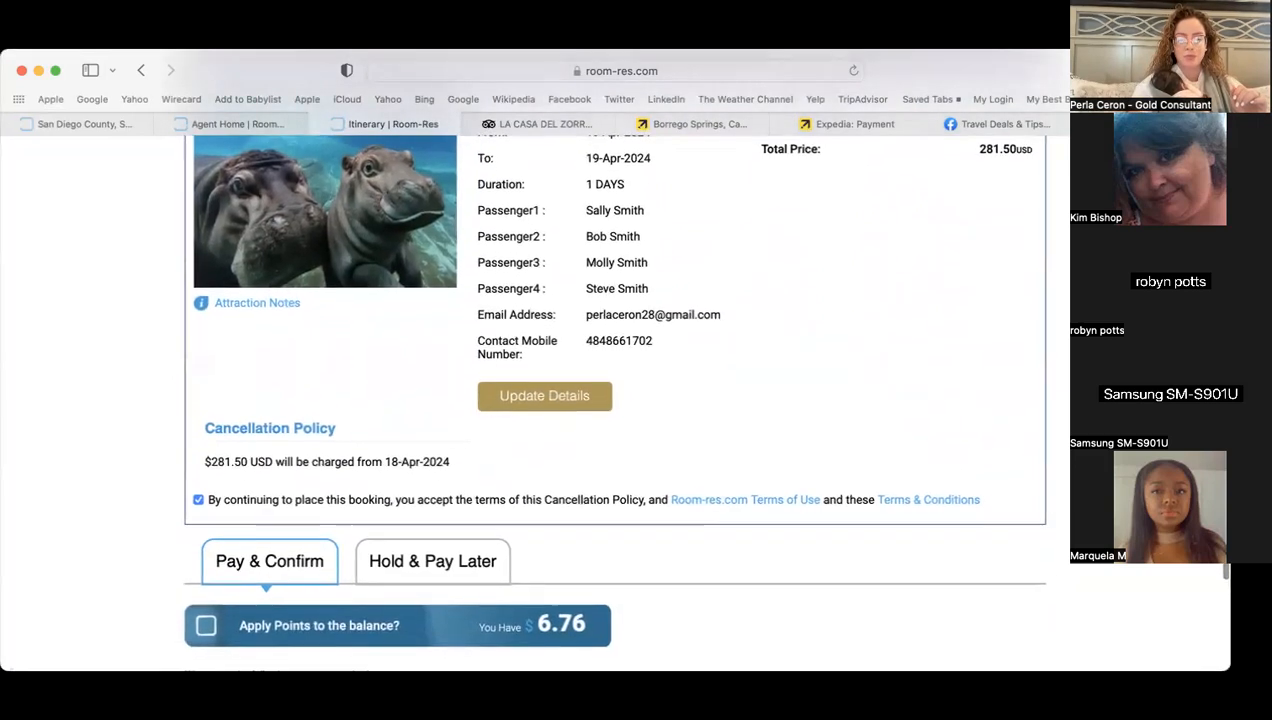
pyautogui.scroll(9, 615, 400)
pyautogui.scroll(8, 615, 400)
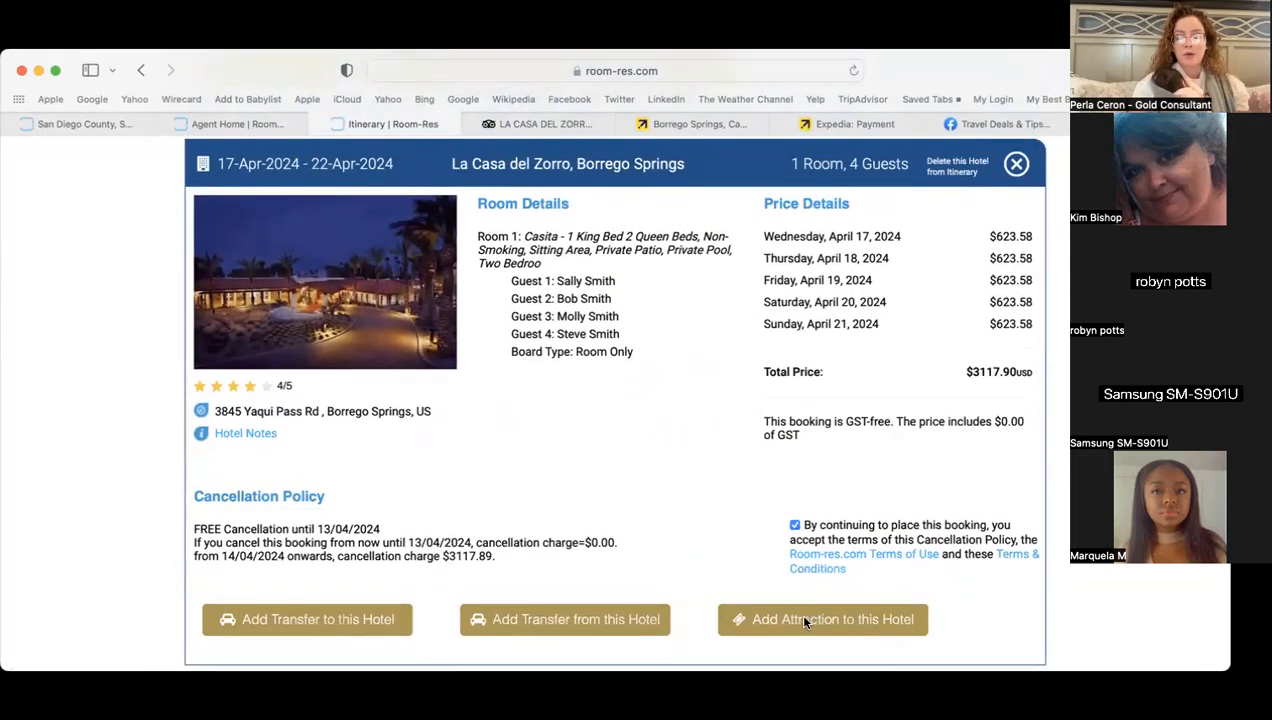
pyautogui.scroll(3, 805, 622)
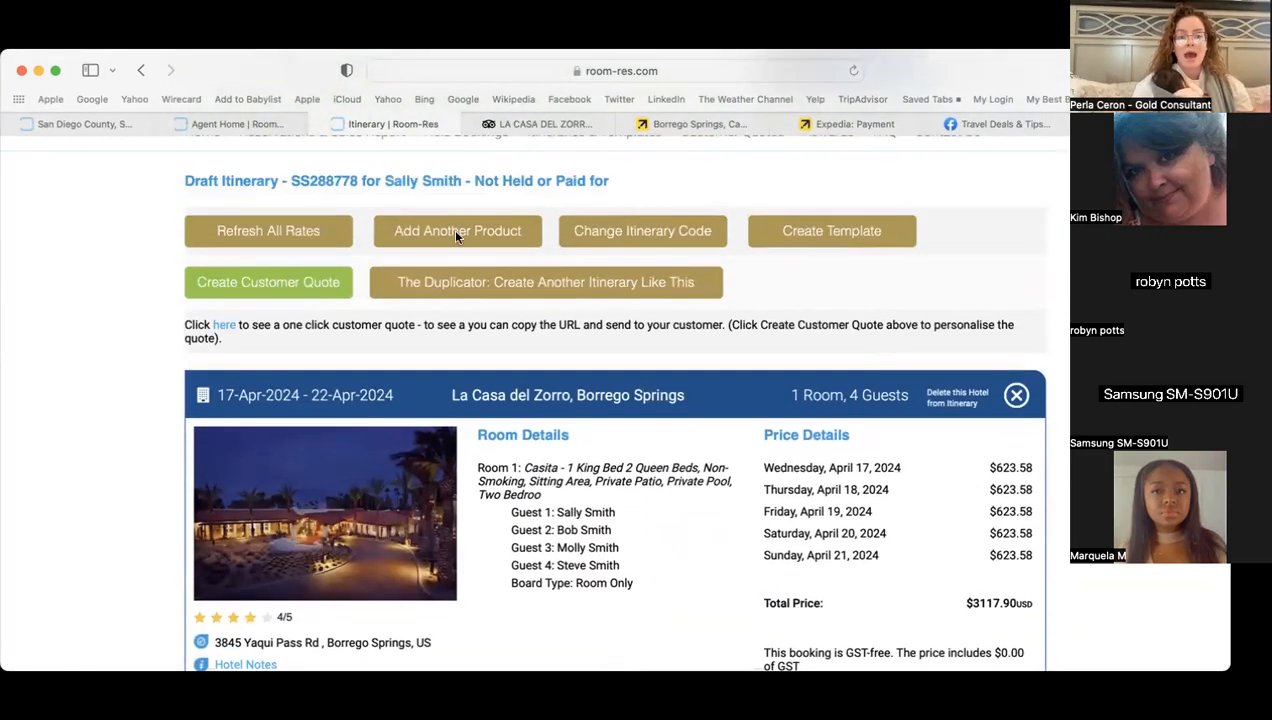
# - Start another attractions search with San Diego, CA as the destination
pyautogui.click(400, 245)
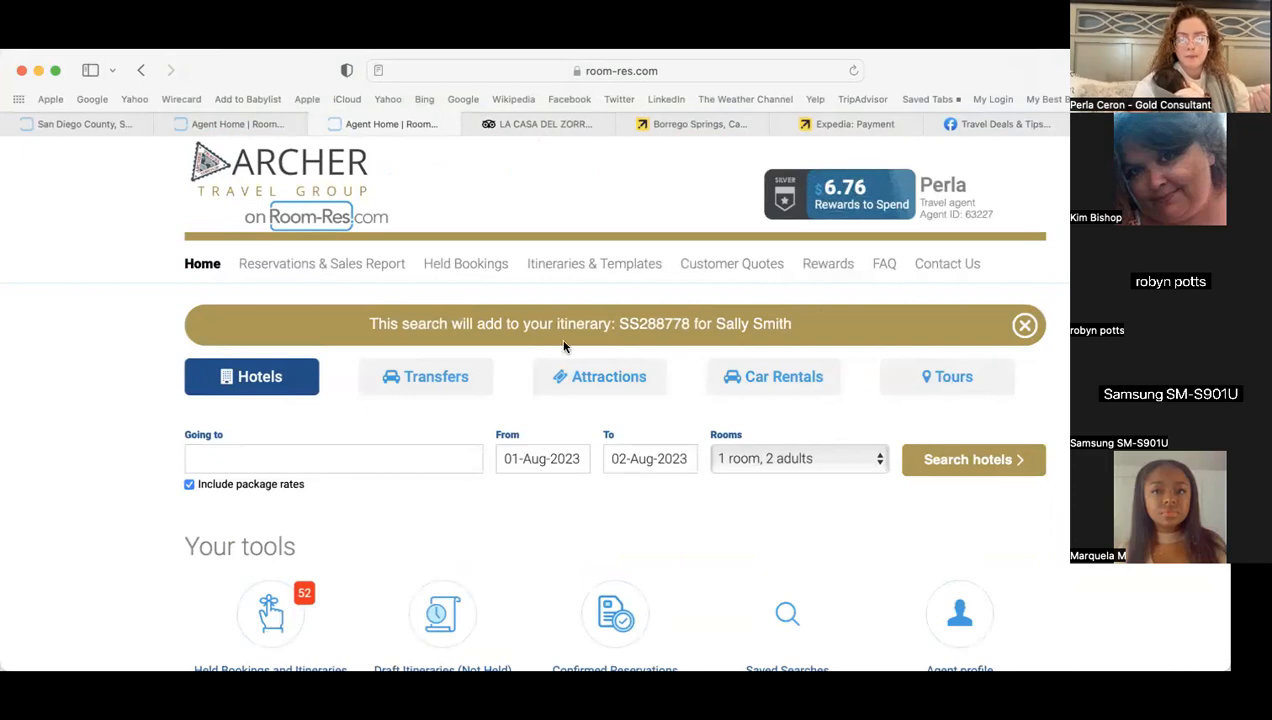
pyautogui.click(598, 377)
pyautogui.write('san di')
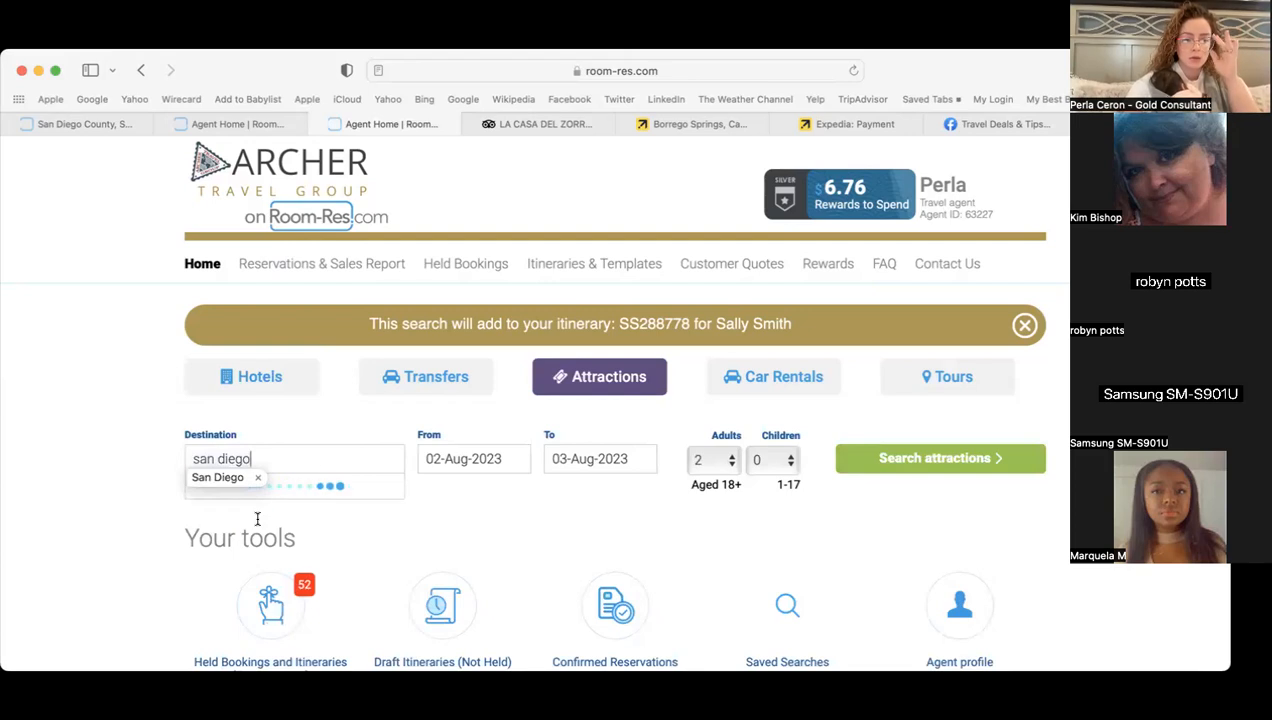
pyautogui.write('ego')
pyautogui.click(258, 490)
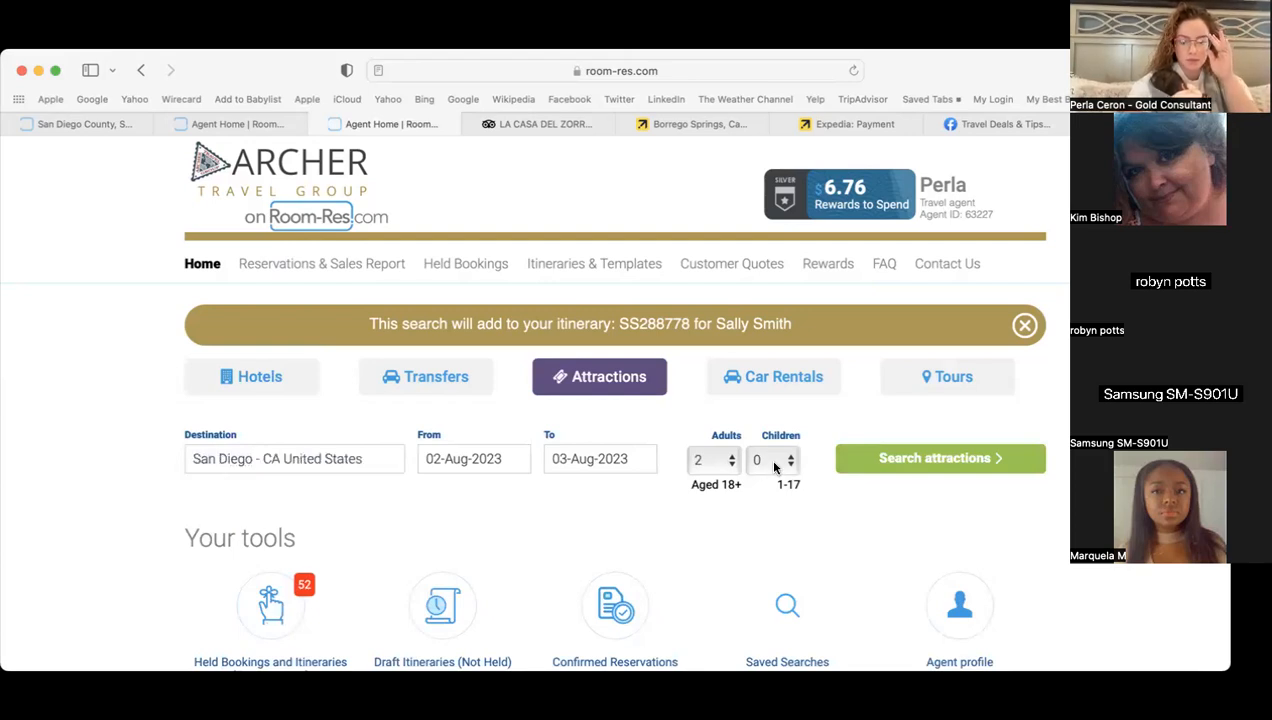
pyautogui.click(772, 467)
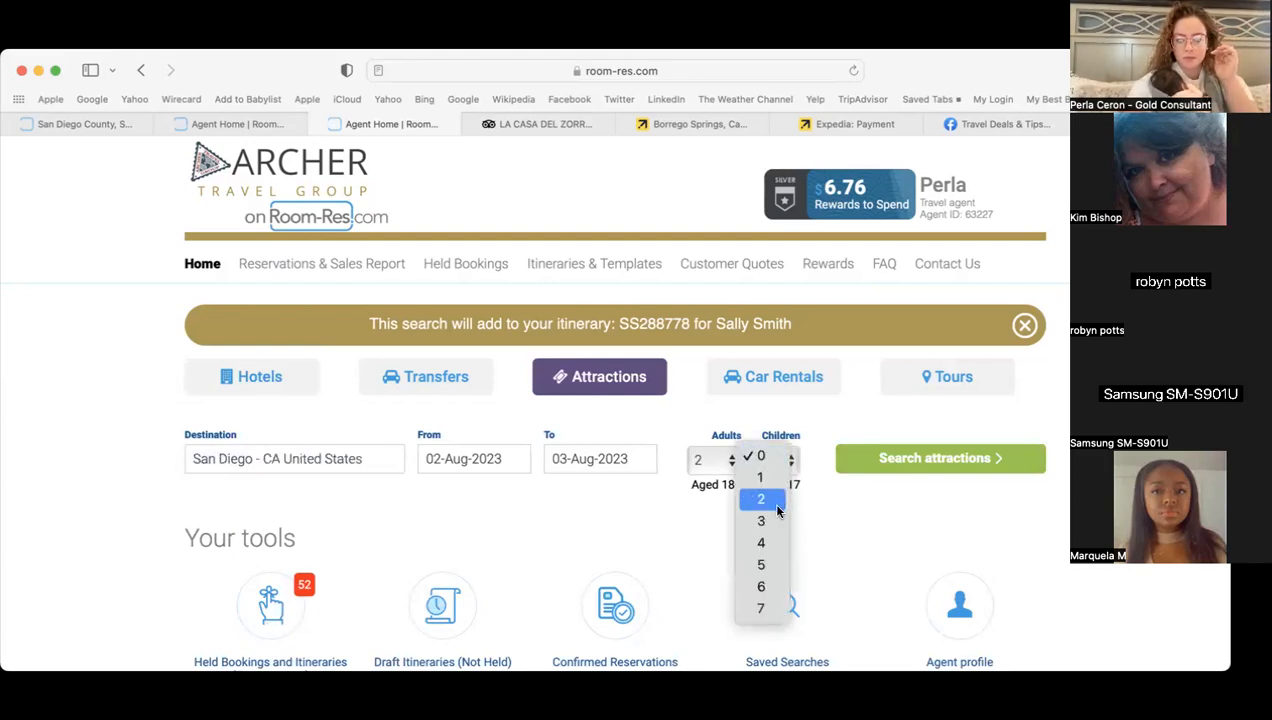
pyautogui.click(583, 502)
# - Set the attraction search dates to 17–22 April 2024
pyautogui.click(471, 452)
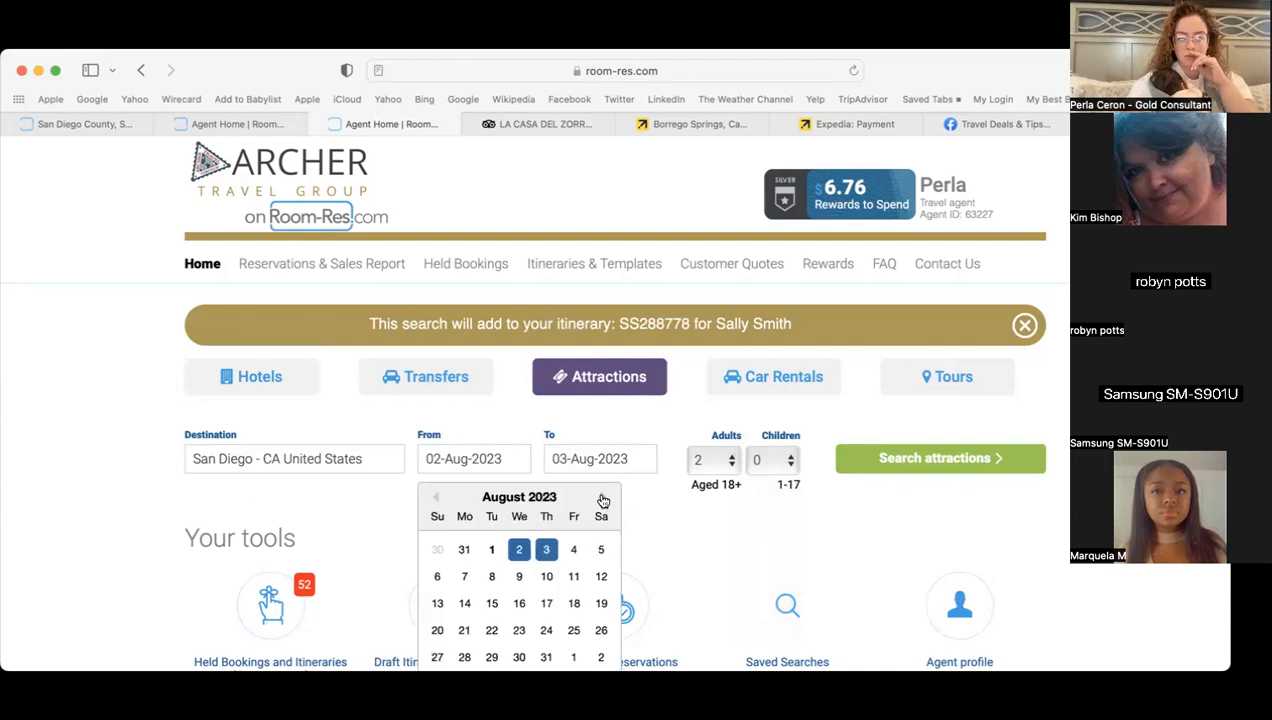
pyautogui.click(603, 500)
pyautogui.click(603, 500)
pyautogui.click(603, 500)
pyautogui.click(603, 500)
pyautogui.click(603, 500)
pyautogui.click(603, 500)
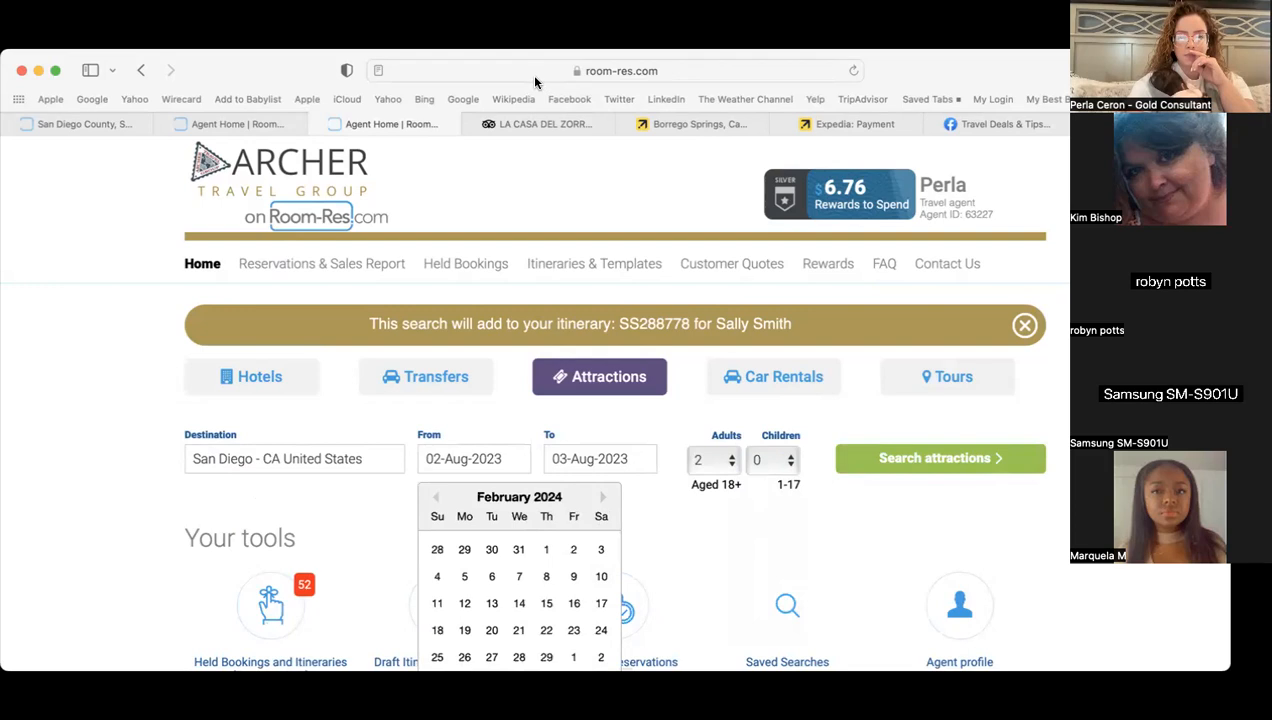
pyautogui.click(603, 497)
pyautogui.click(603, 497)
pyautogui.click(603, 497)
pyautogui.click(436, 497)
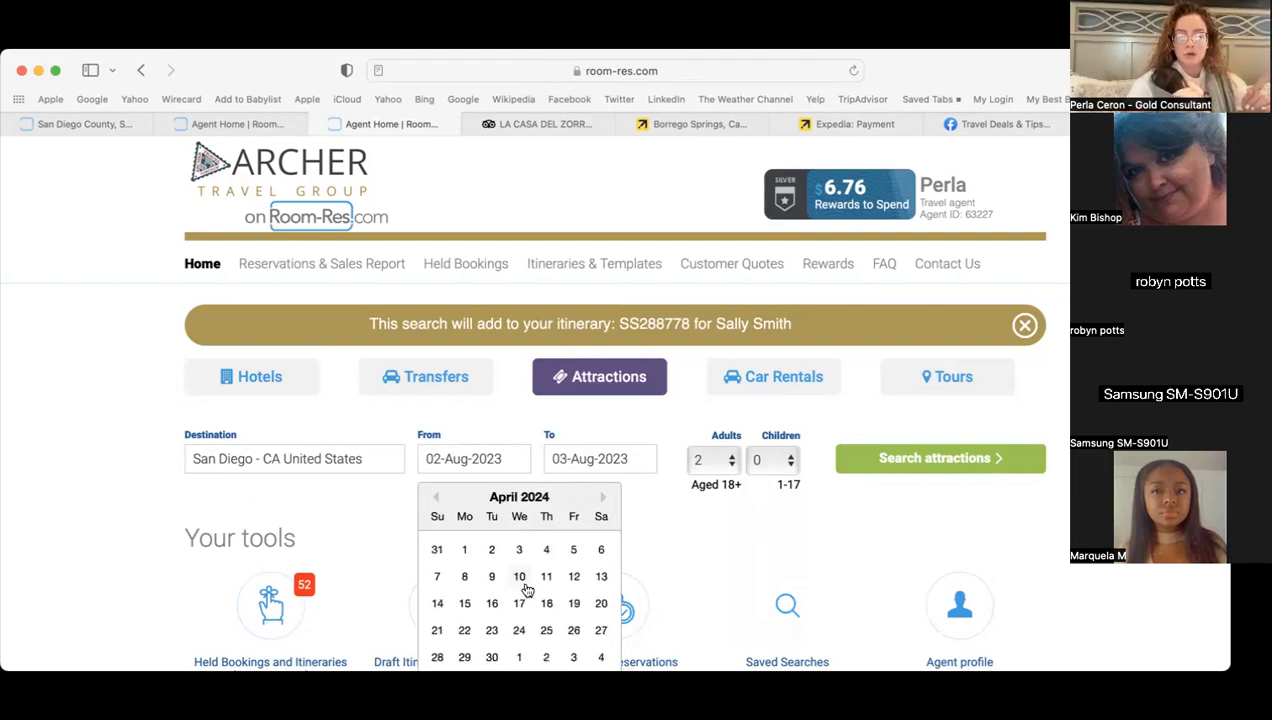
pyautogui.click(519, 603)
pyautogui.click(589, 630)
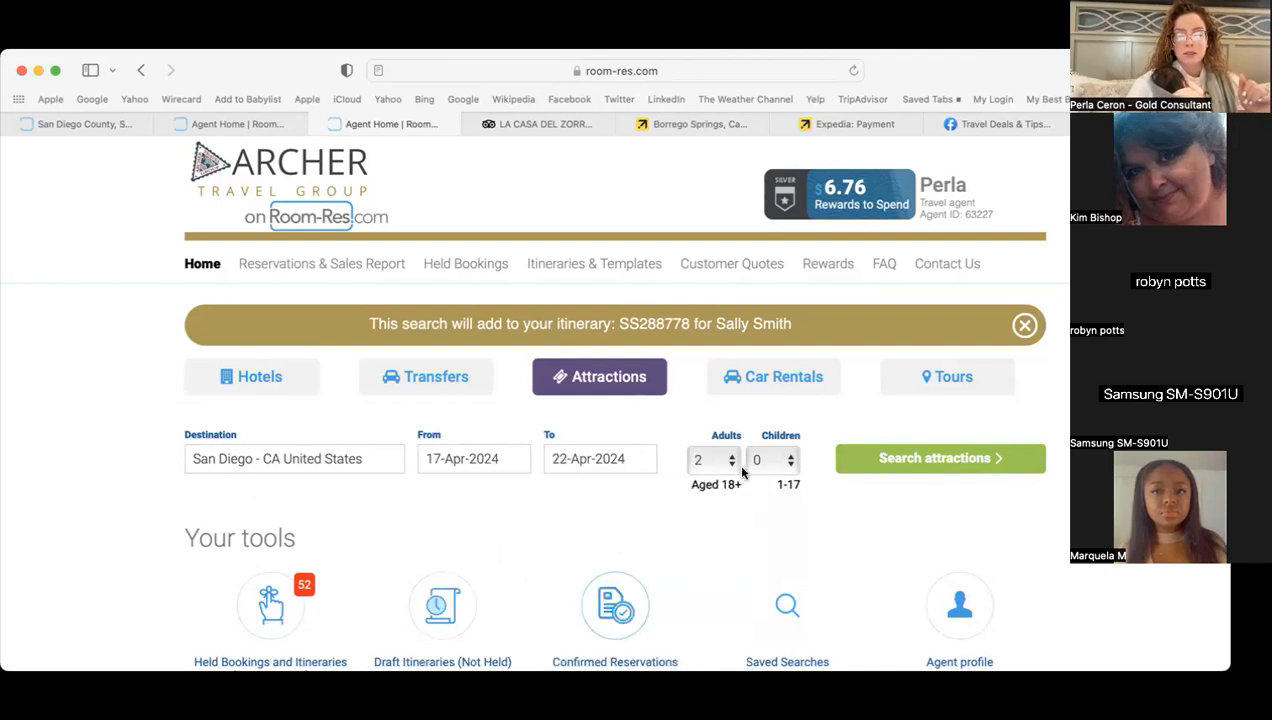
# - Set two children aged 5 and 8 and run the San Diego attractions search
pyautogui.click(772, 462)
pyautogui.click(772, 500)
pyautogui.scroll(-2, 772, 503)
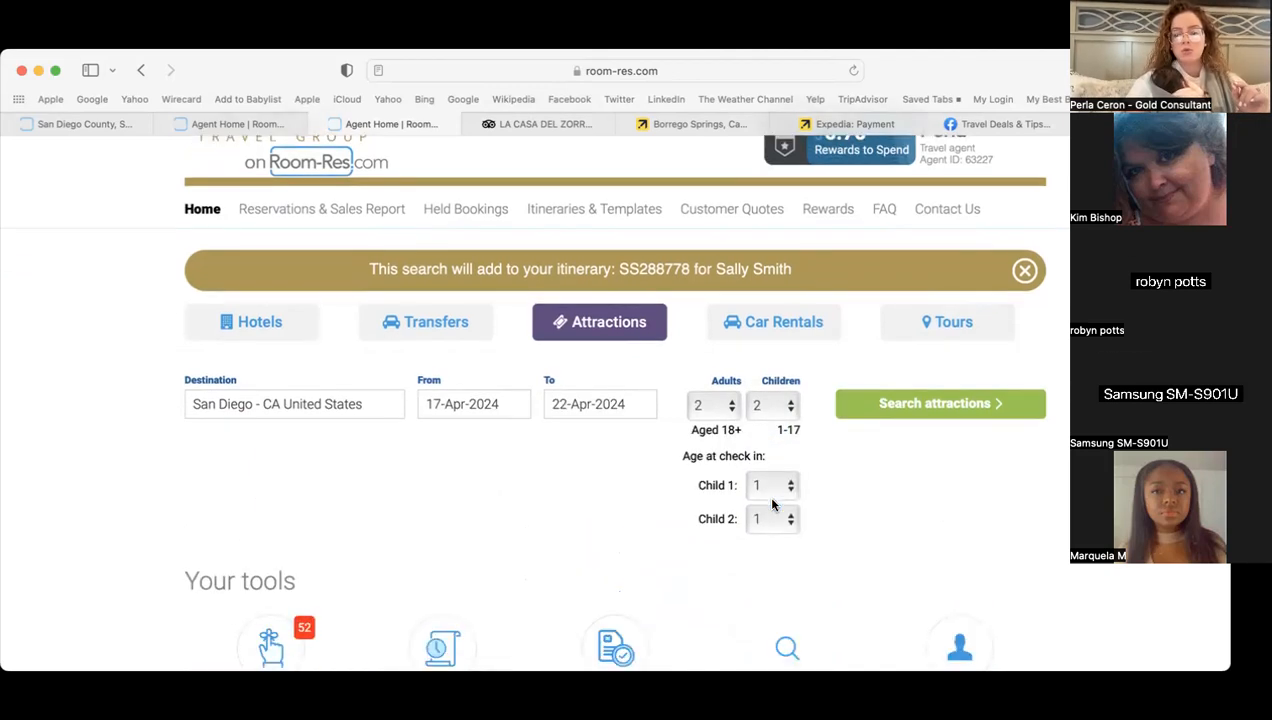
pyautogui.click(770, 485)
pyautogui.click(766, 567)
pyautogui.click(786, 519)
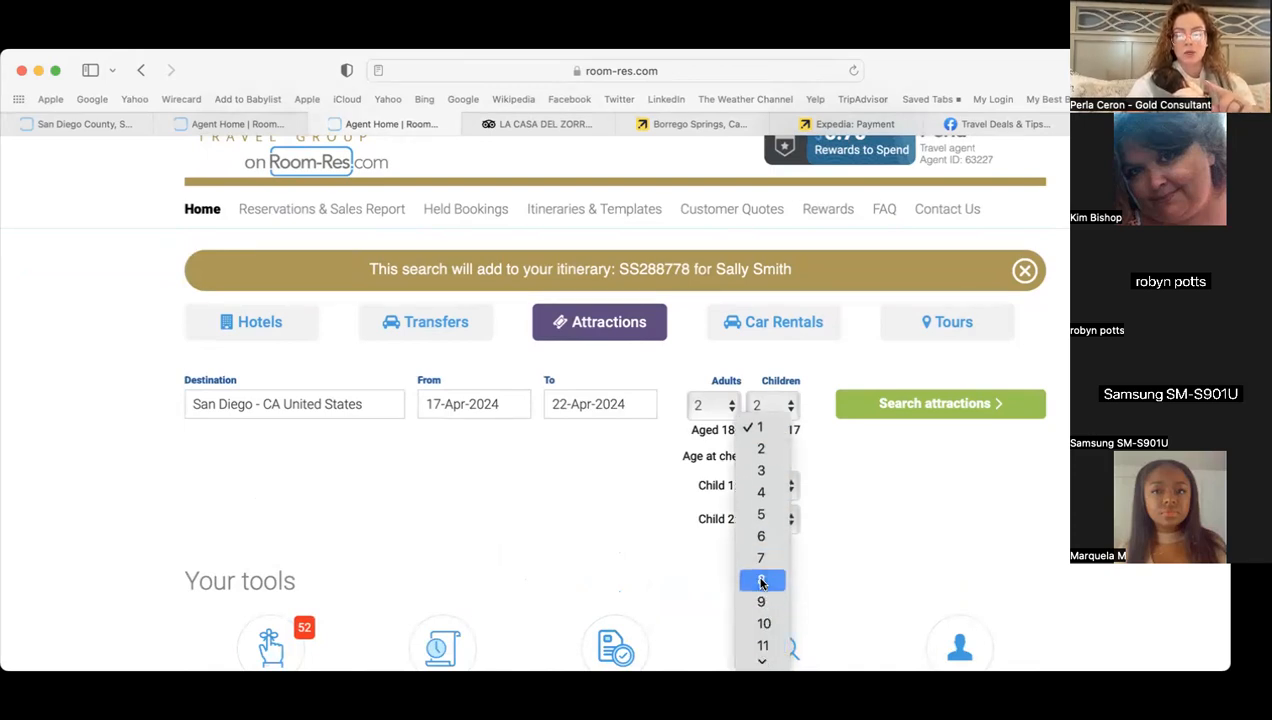
pyautogui.click(762, 581)
pyautogui.click(914, 404)
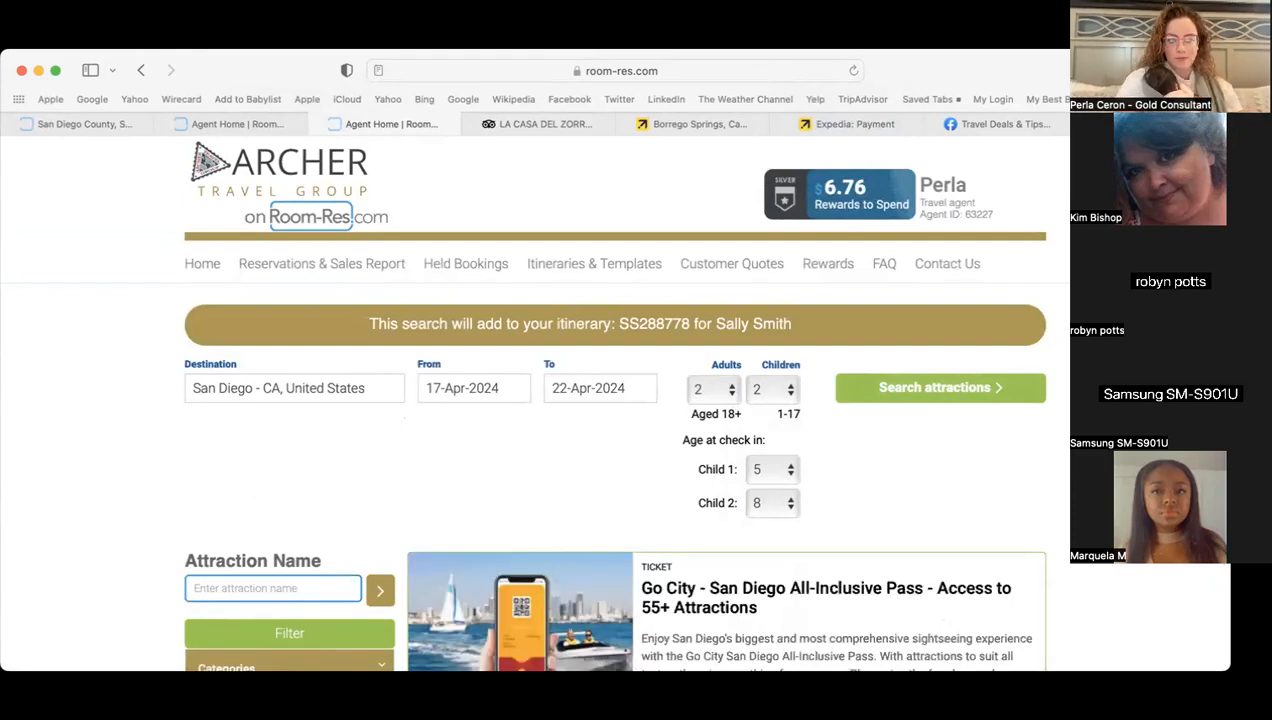
# - Open San Diego Zoo Safari Park, book the Africa Tram Safari and choose the 19 Apr rate
pyautogui.scroll(-10, 636, 400)
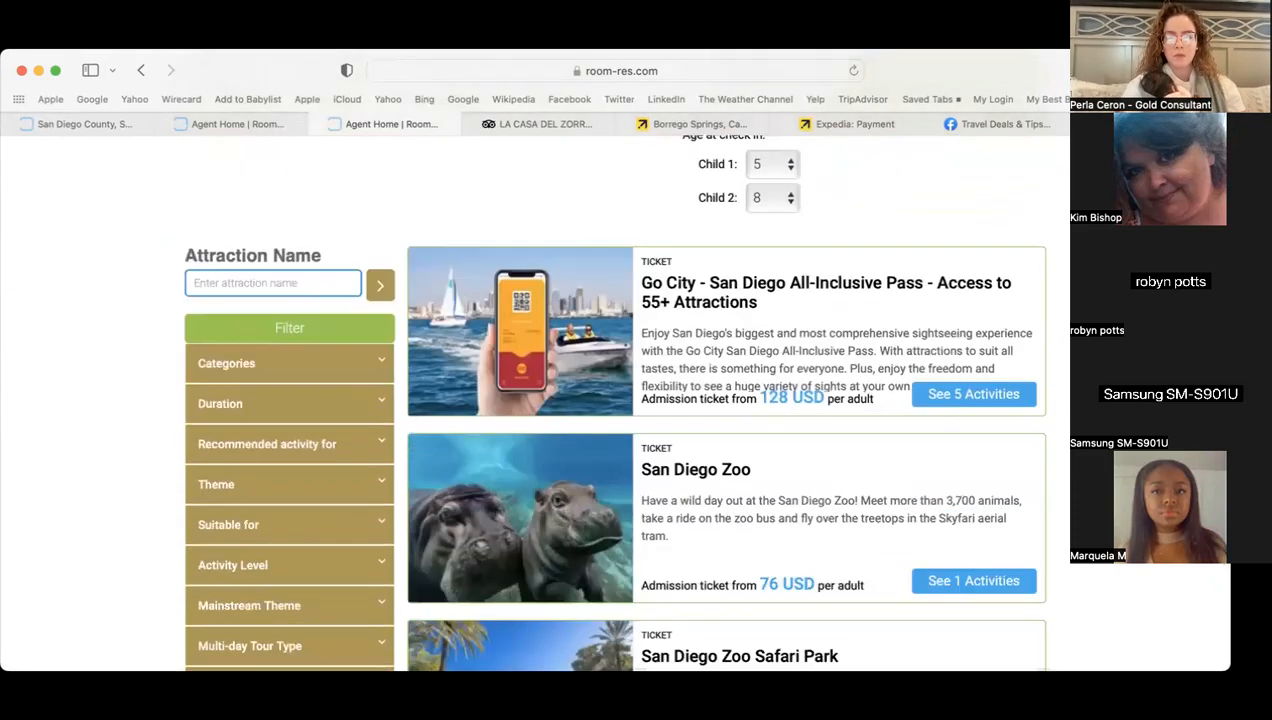
pyautogui.scroll(-1, 735, 395)
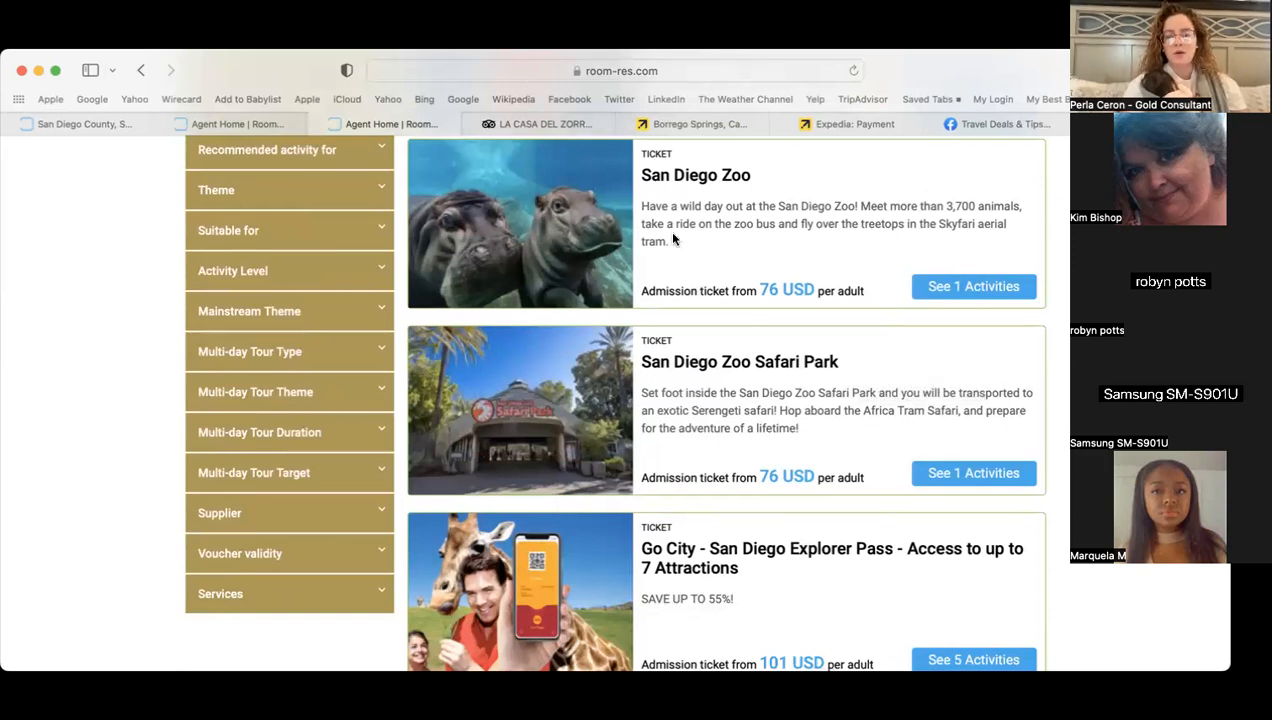
pyautogui.click(951, 473)
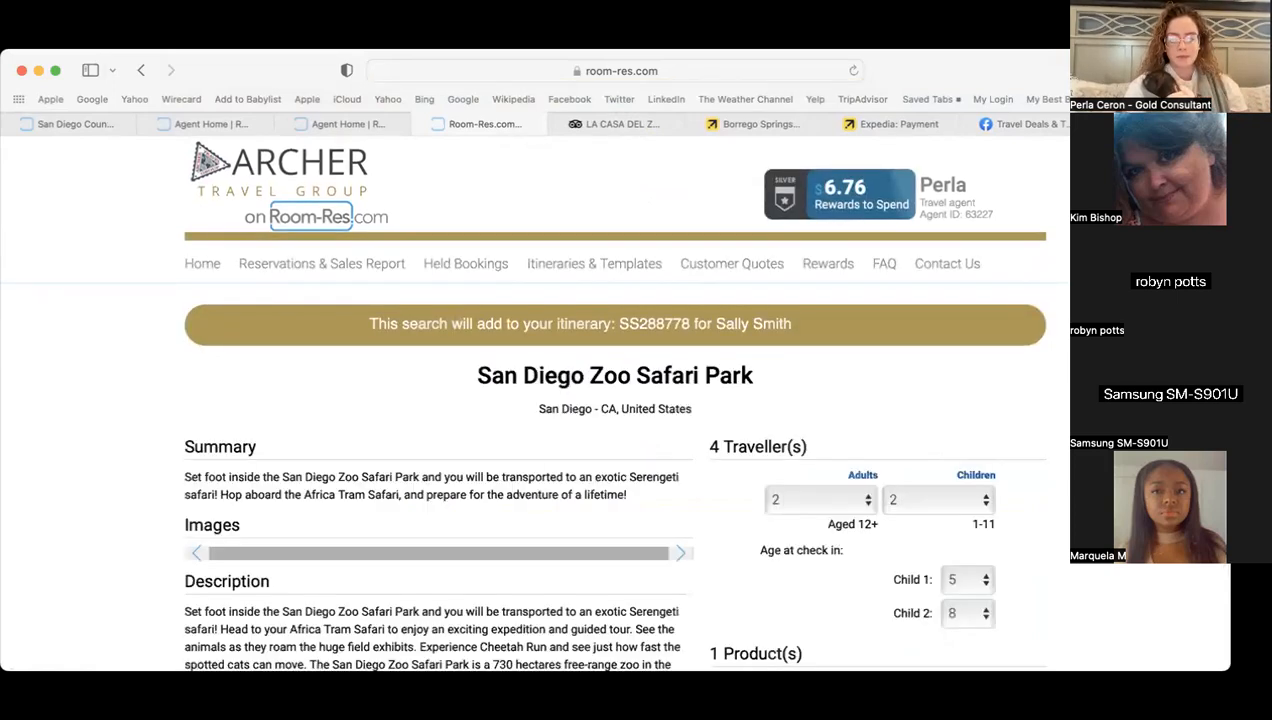
pyautogui.scroll(-2, 615, 403)
pyautogui.scroll(-4, 994, 494)
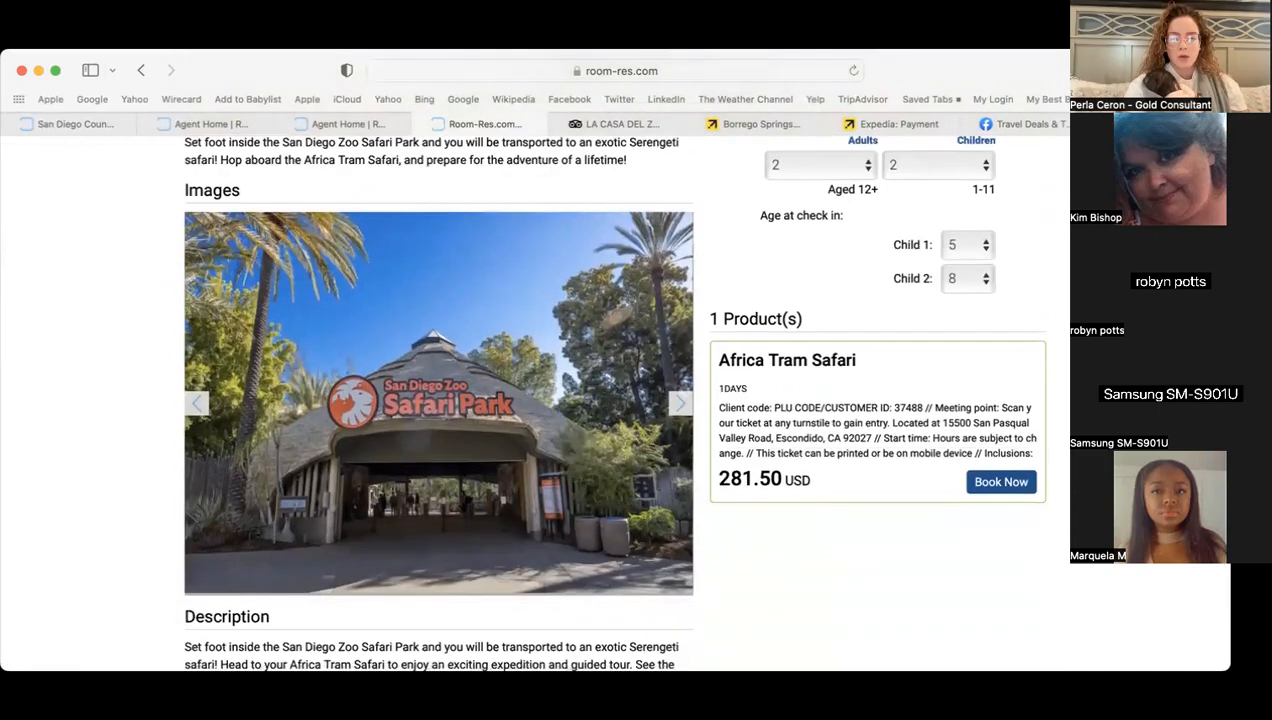
pyautogui.click(994, 490)
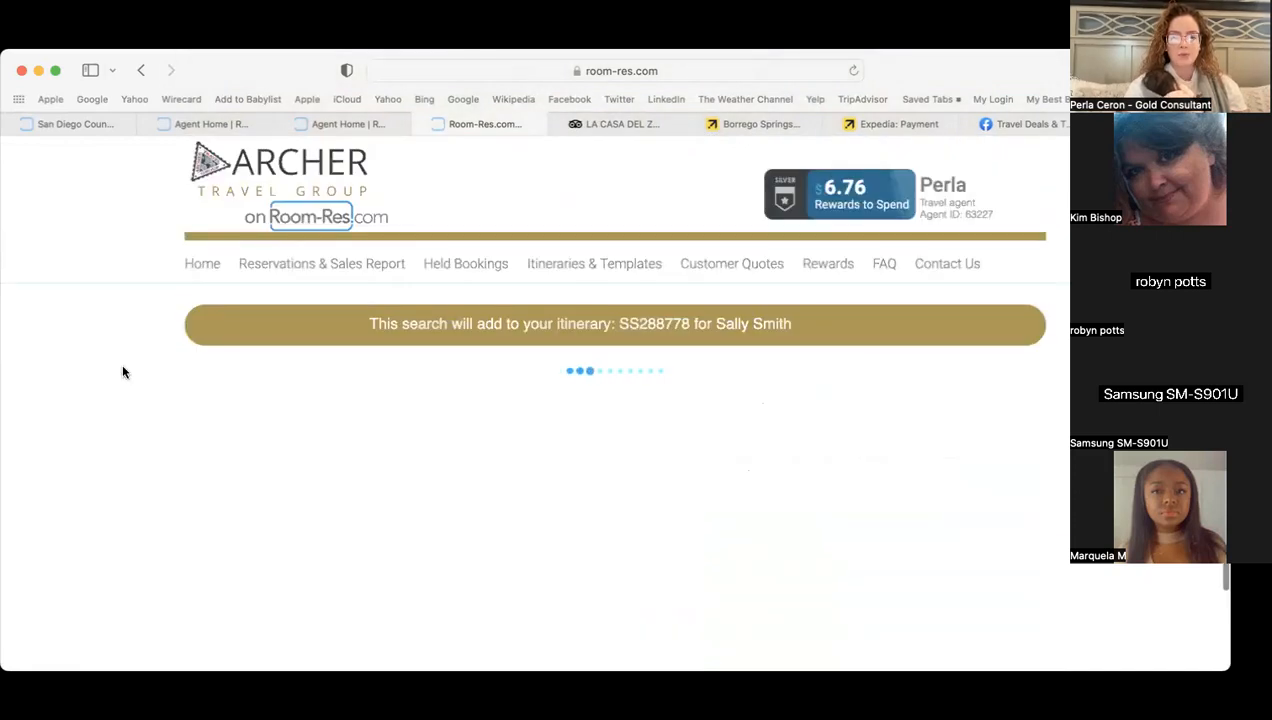
pyautogui.scroll(-4, 121, 372)
pyautogui.click(677, 347)
# - Enter the first and last names of the two adult travellers for the Africa Tram Safari
pyautogui.scroll(-6, 690, 407)
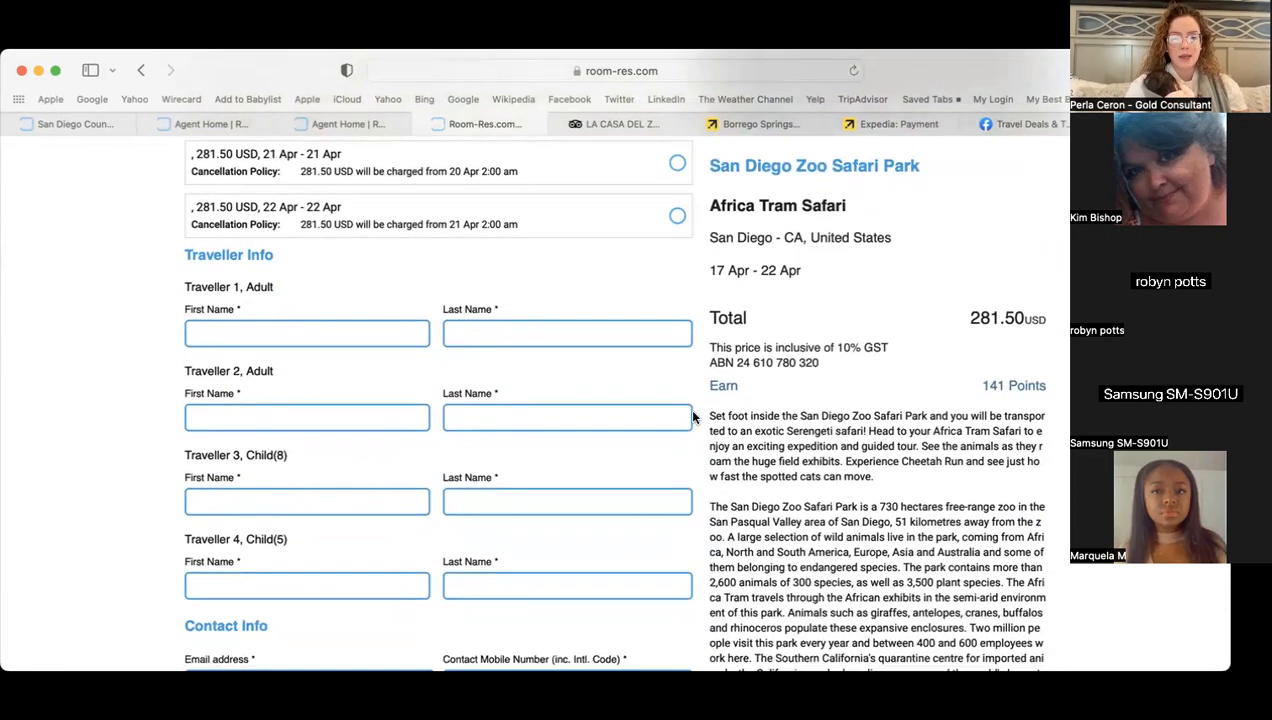
pyautogui.click(332, 279)
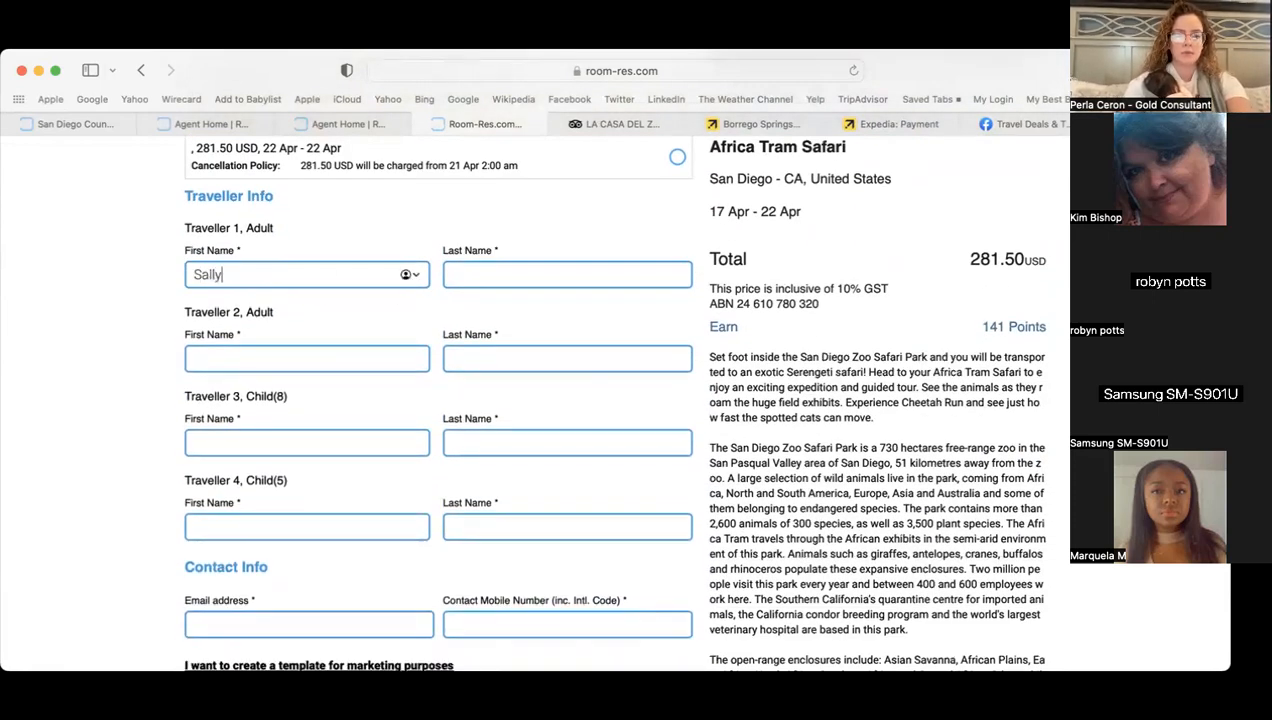
pyautogui.press('Tab')
pyautogui.press('Tab')
pyautogui.press('Tab')
# - Enter the names of the two child travellers
pyautogui.click(270, 441)
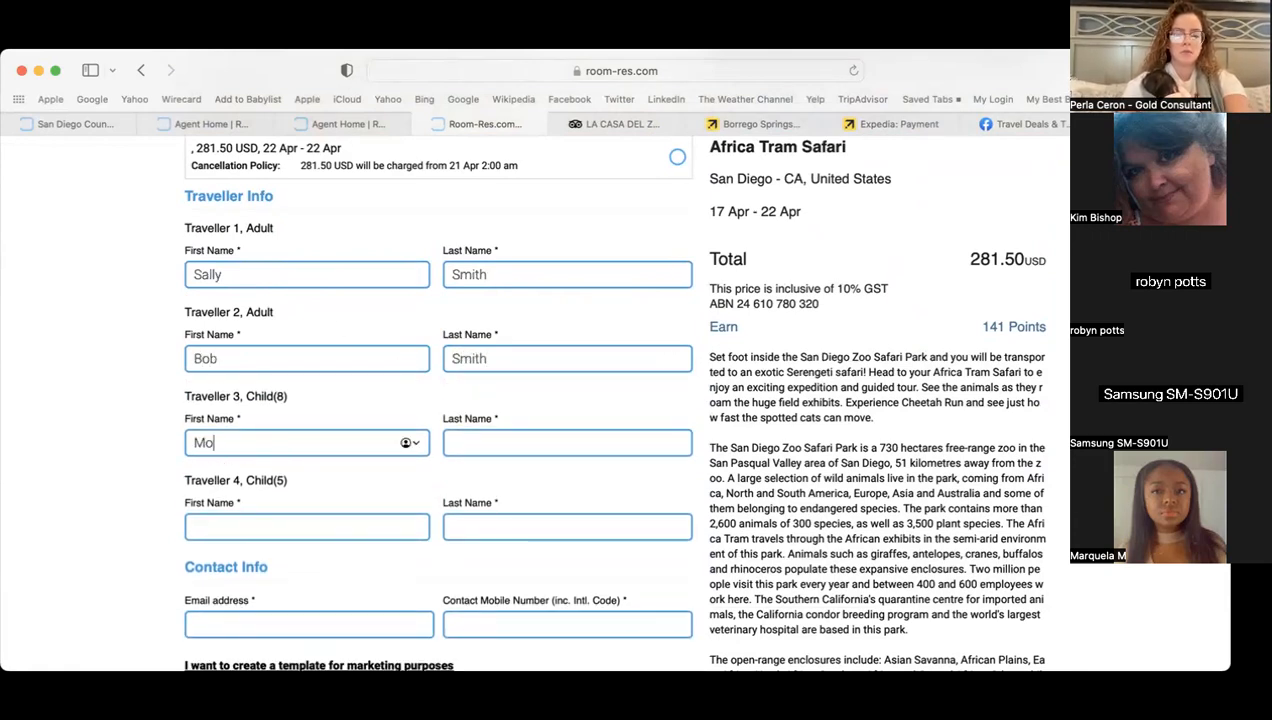
pyautogui.press('Tab')
pyautogui.press('Tab')
pyautogui.press('Tab')
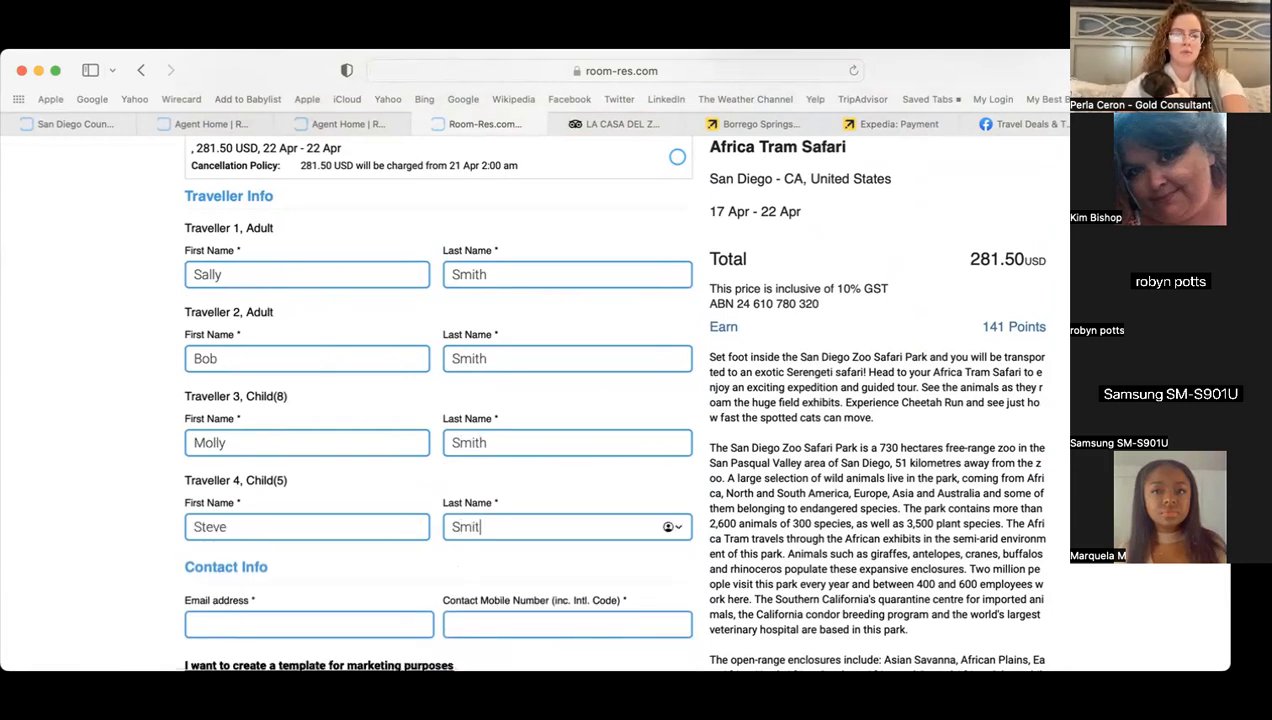
# - Fill in the contact e-mail and mobile number, then add the safari to the itinerary
pyautogui.press('Tab')
pyautogui.scroll(-4, 267, 622)
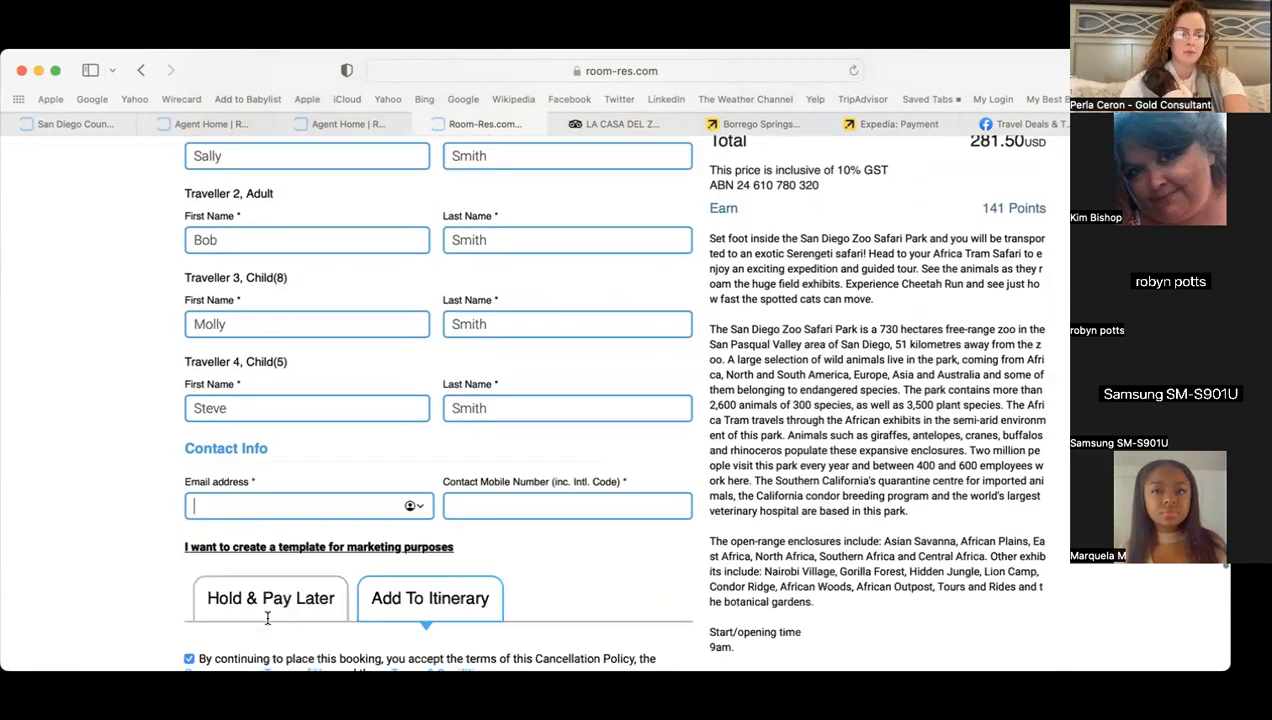
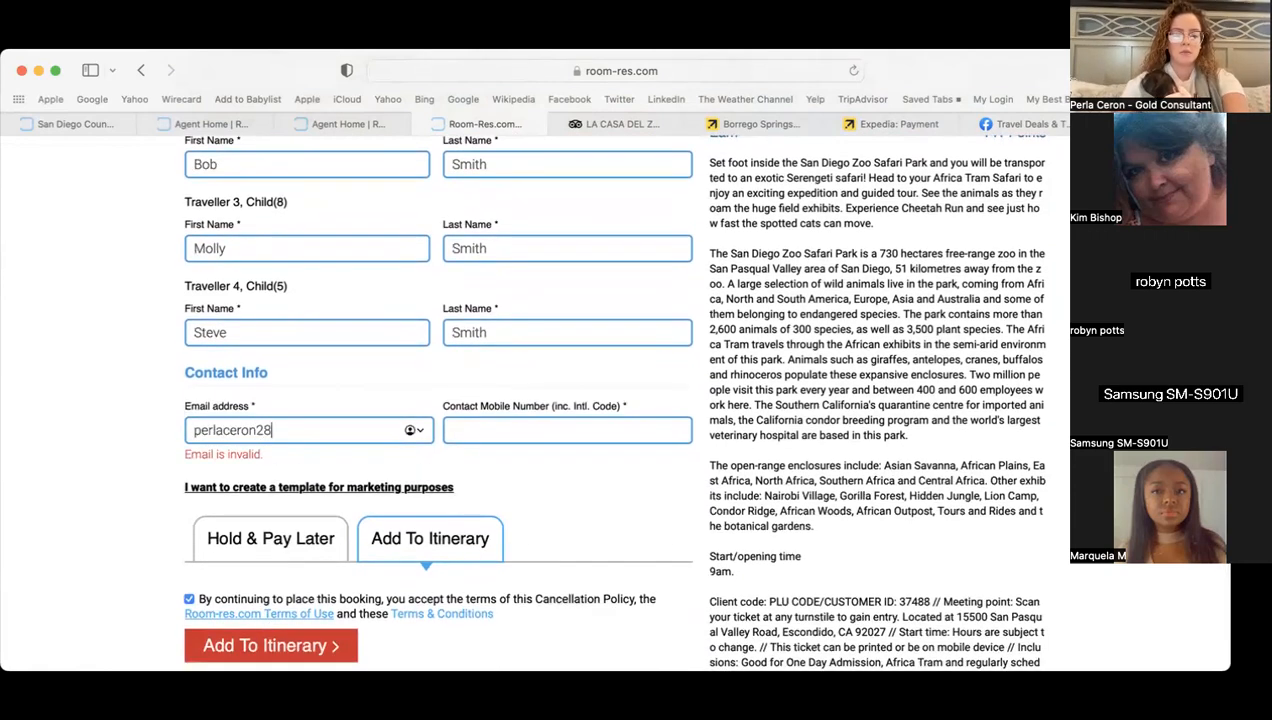
pyautogui.press('Tab')
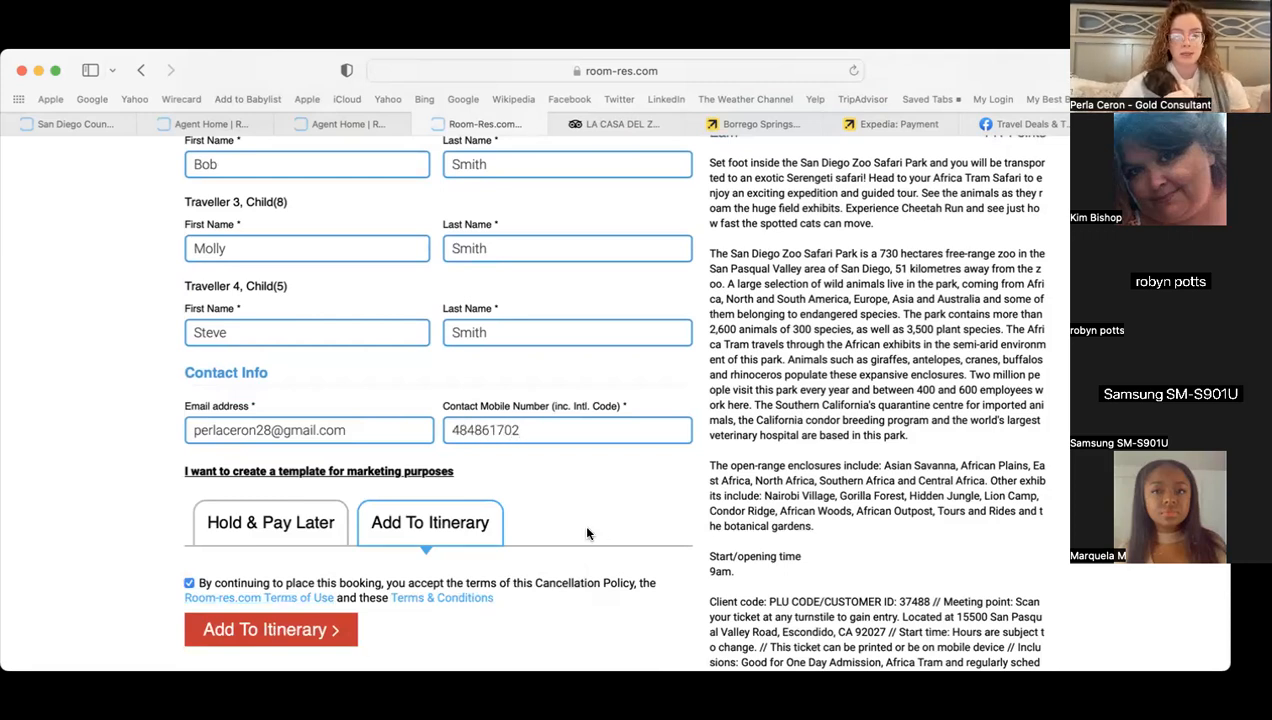
pyautogui.scroll(-3, 587, 533)
pyautogui.click(256, 466)
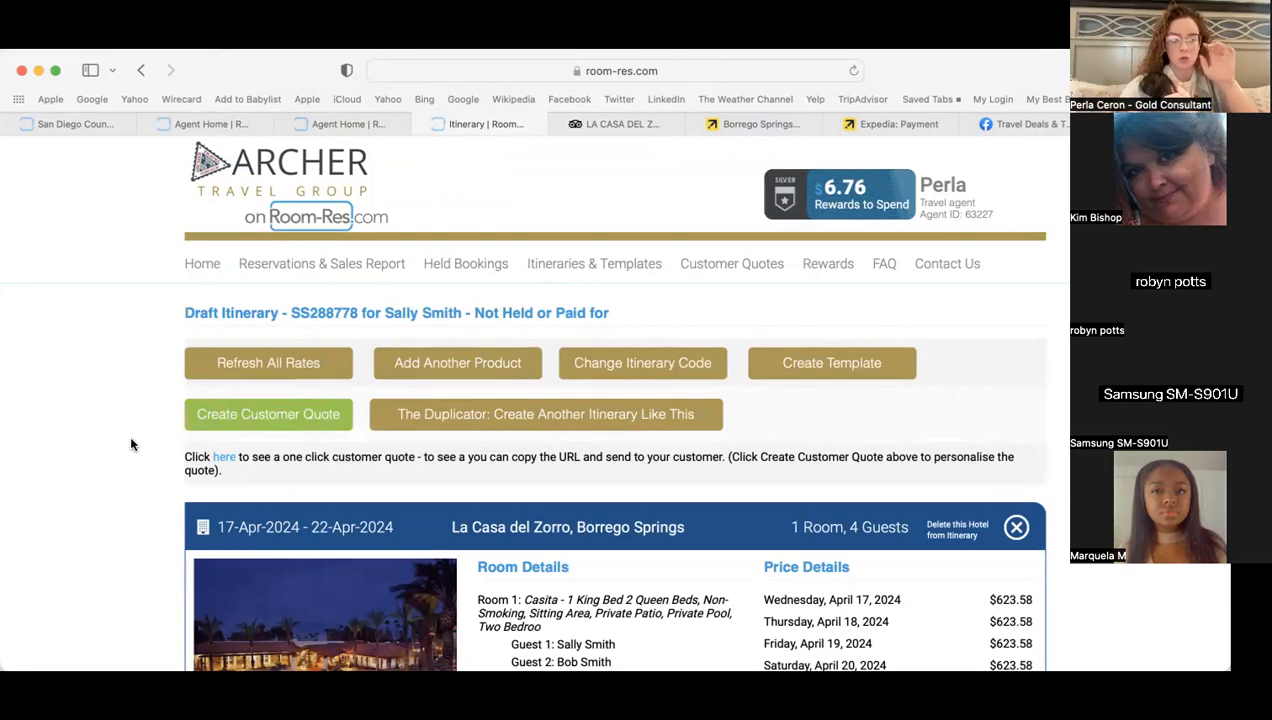
# - Review the draft itinerary with the safari, then start adding another product
pyautogui.scroll(-15, 130, 440)
pyautogui.scroll(-10, 130, 444)
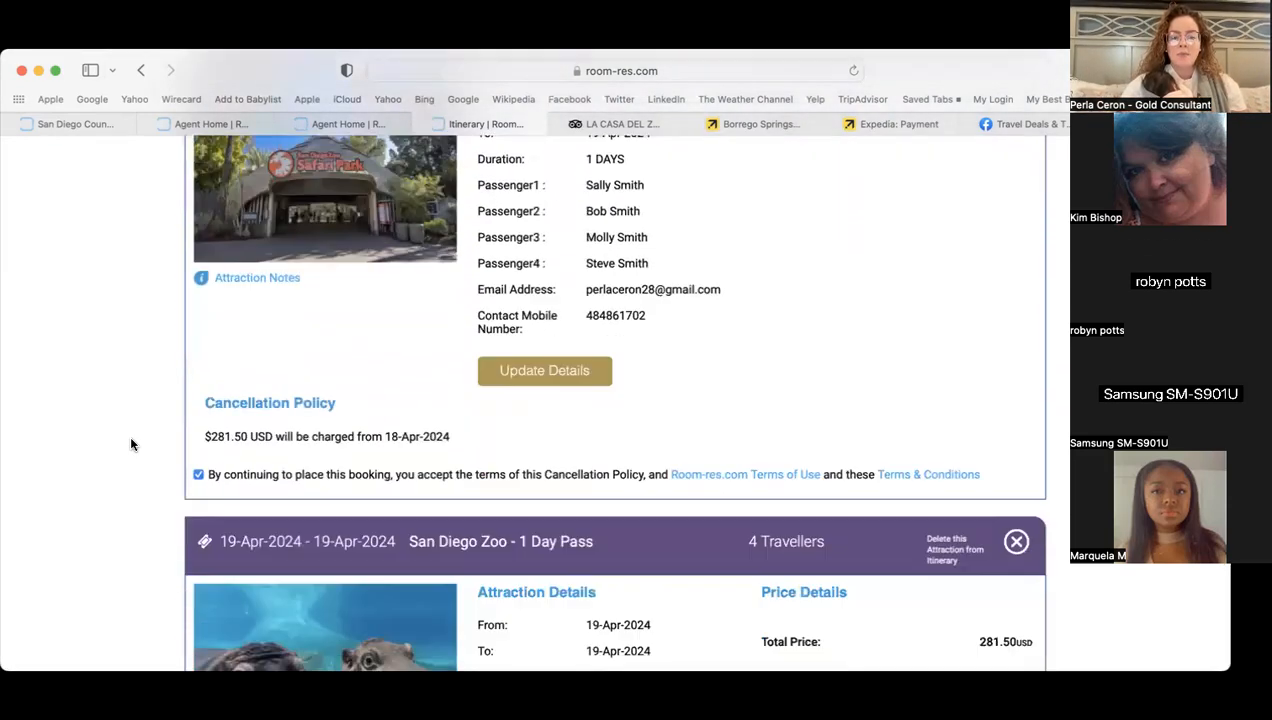
pyautogui.scroll(10, 130, 444)
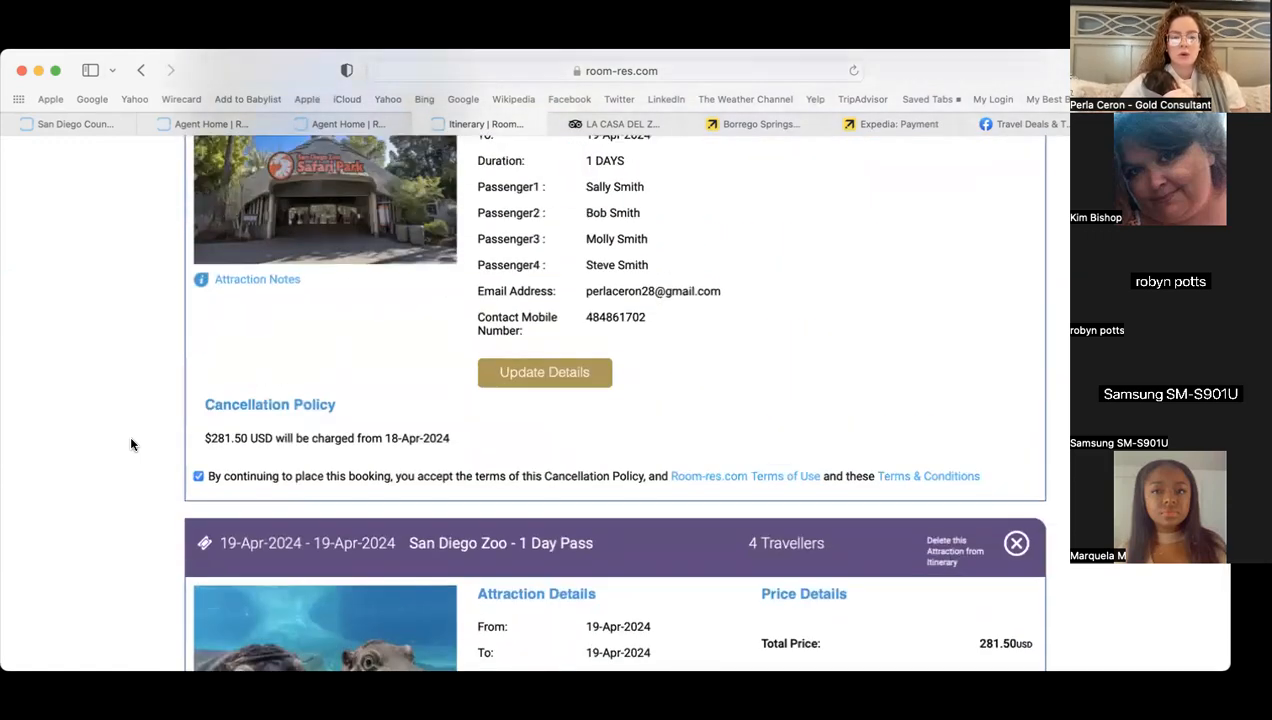
pyautogui.scroll(8, 130, 444)
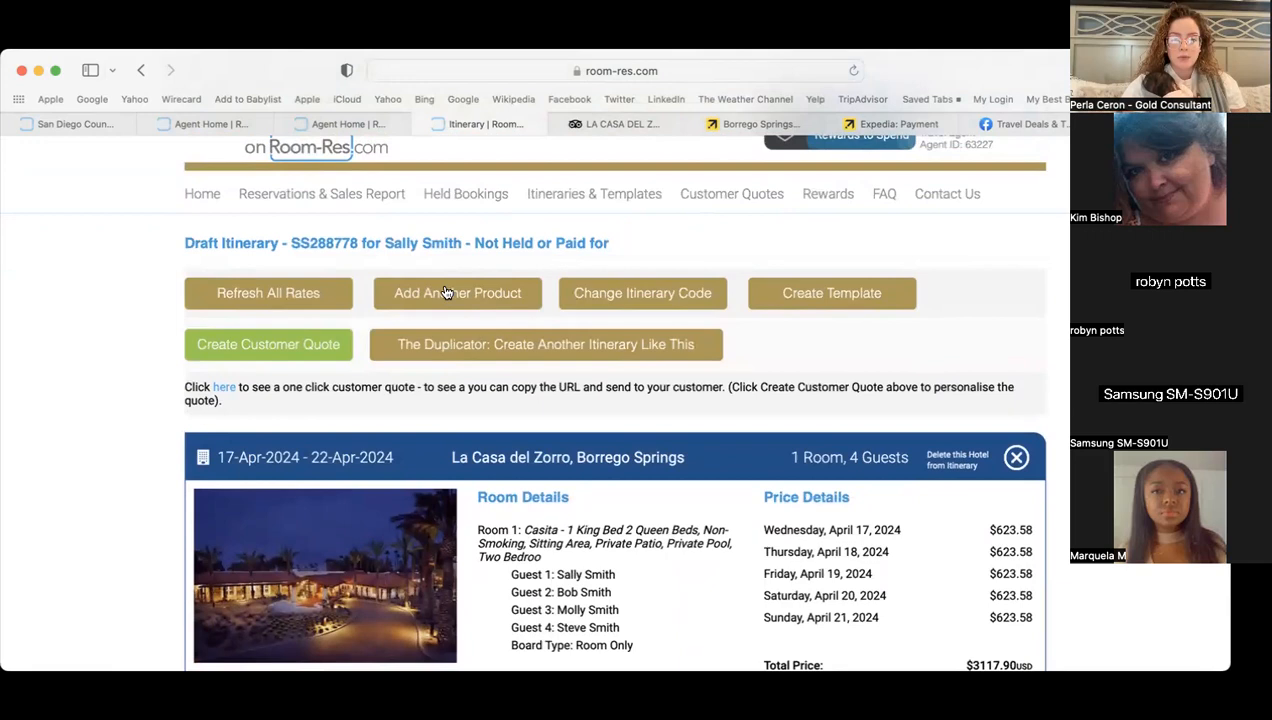
pyautogui.click(440, 293)
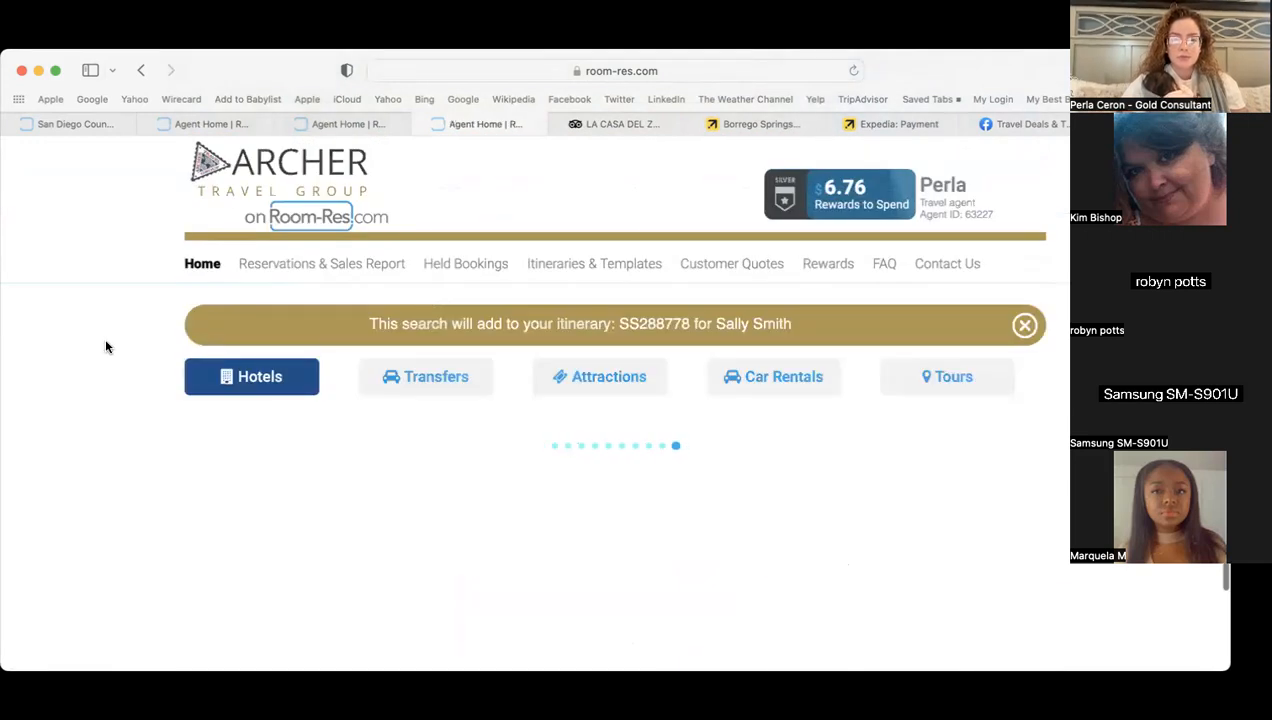
pyautogui.scroll(-2, 121, 430)
# - Switch to car rentals with San Diego International Airport as pick-up location
pyautogui.click(826, 310)
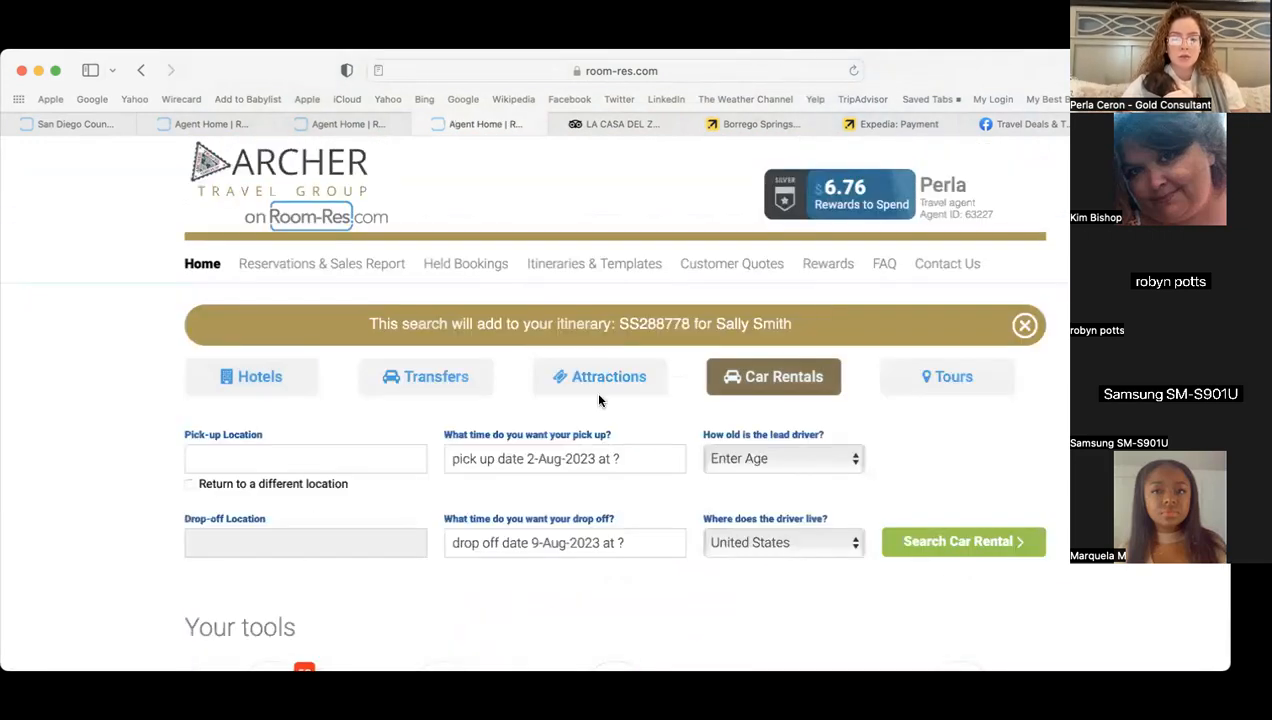
pyautogui.write('san diego')
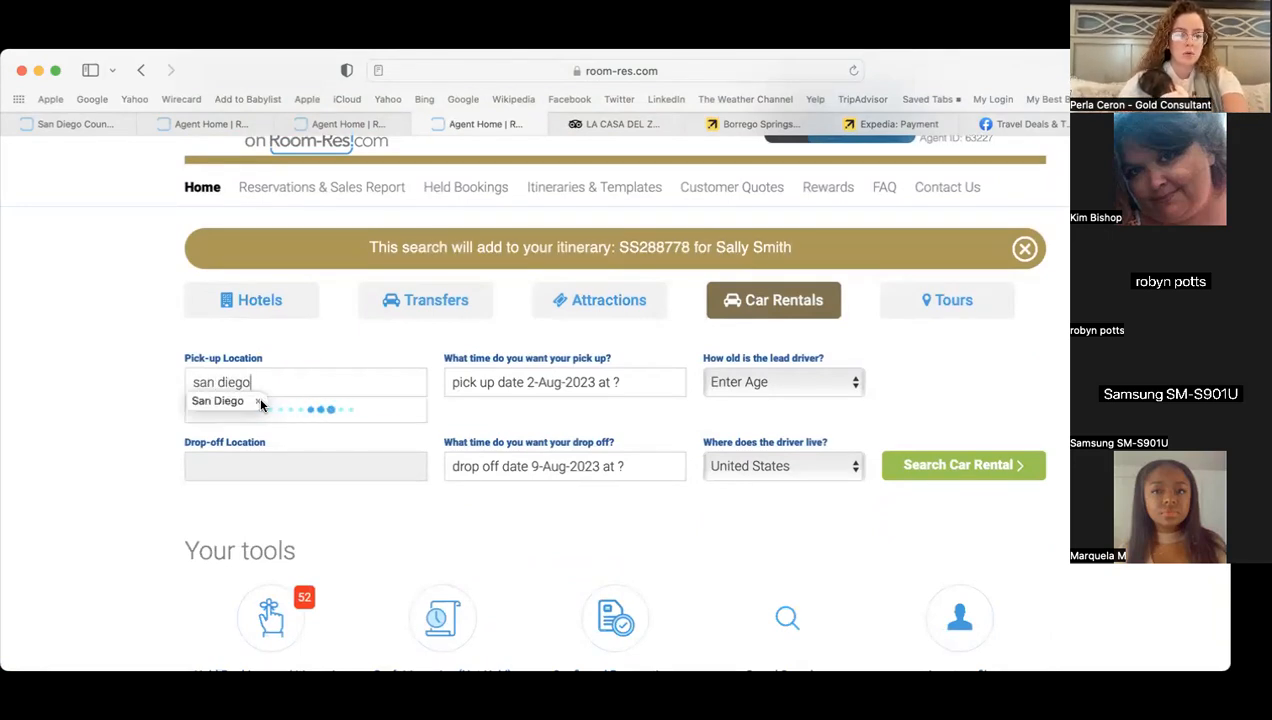
pyautogui.click(291, 424)
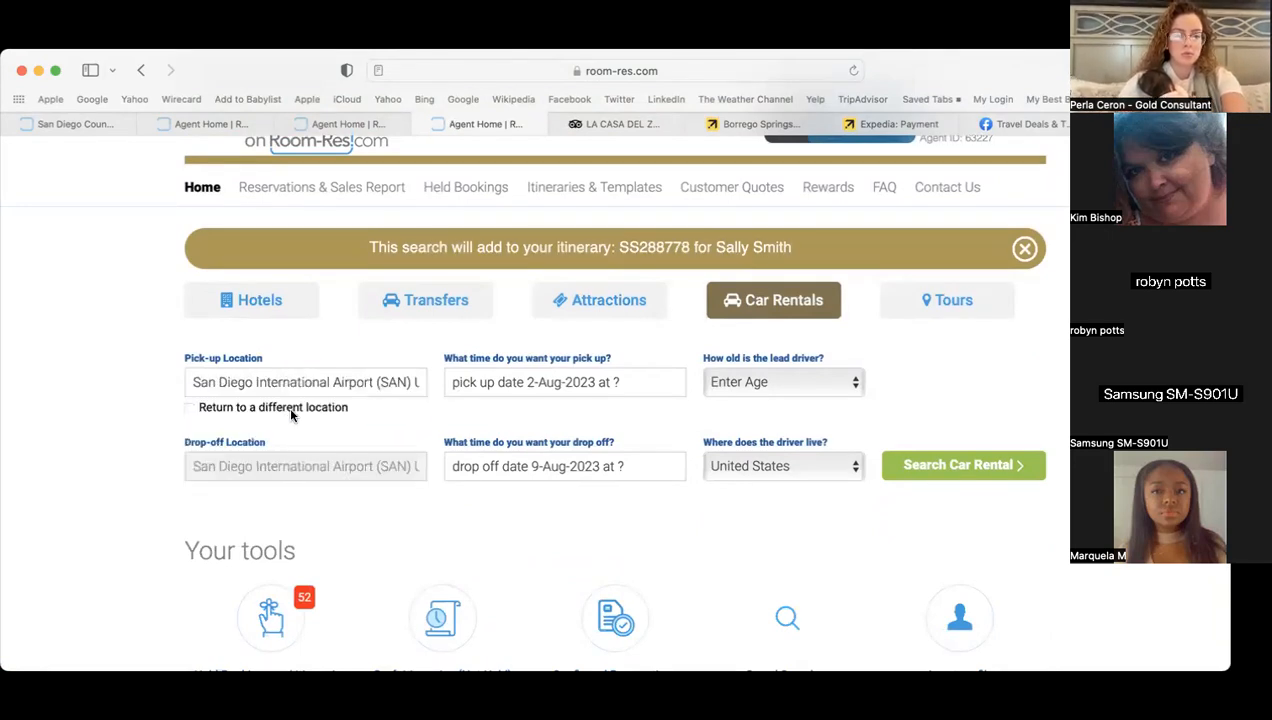
# - Set the pick-up date to 17 April 2024 and the lead driver's age to 30
pyautogui.click(548, 385)
pyautogui.scroll(-1, 662, 476)
pyautogui.click(633, 388)
pyautogui.click(633, 388)
pyautogui.click(633, 388)
pyautogui.click(633, 388)
pyautogui.click(633, 388)
pyautogui.click(633, 388)
pyautogui.click(633, 388)
pyautogui.click(633, 388)
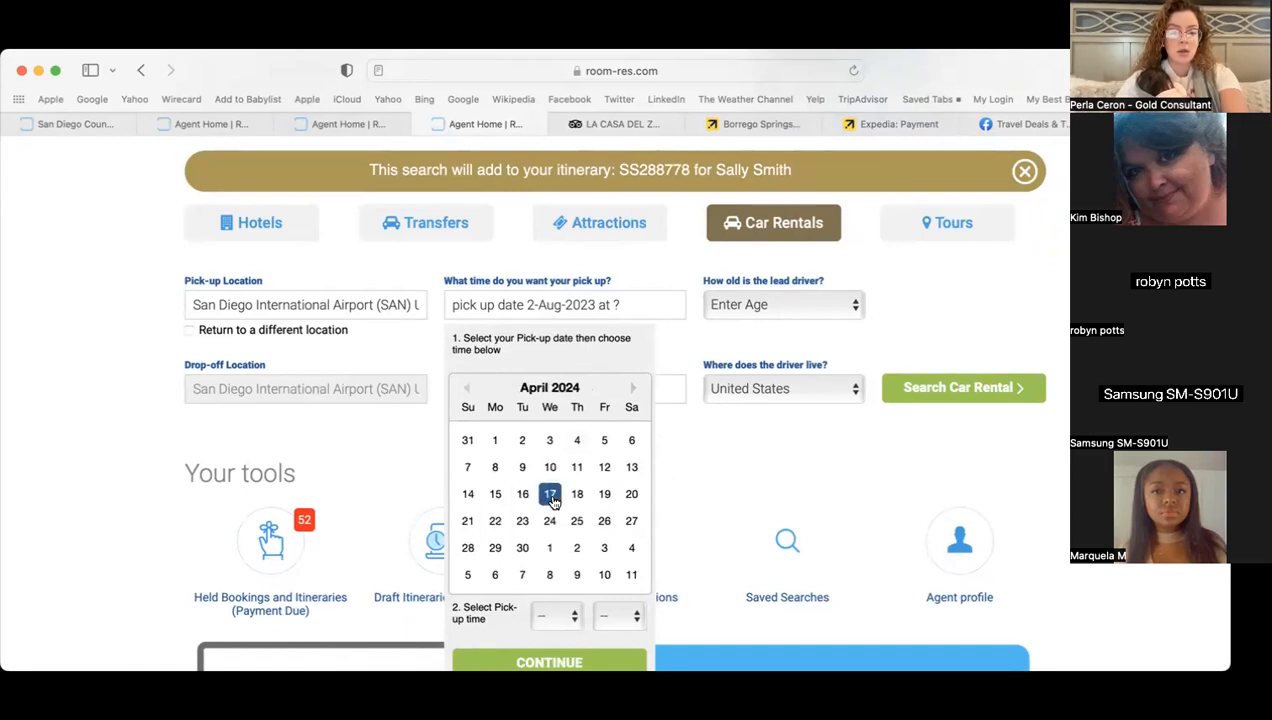
pyautogui.click(752, 306)
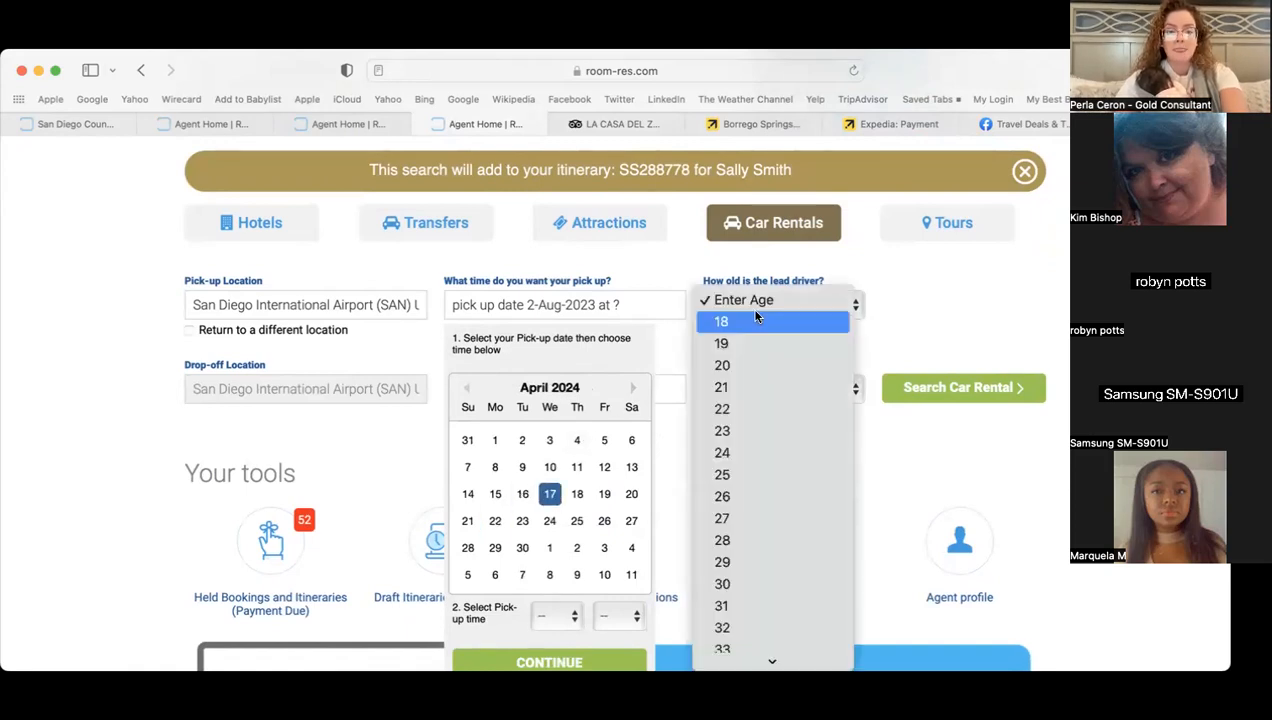
pyautogui.click(735, 578)
pyautogui.click(699, 335)
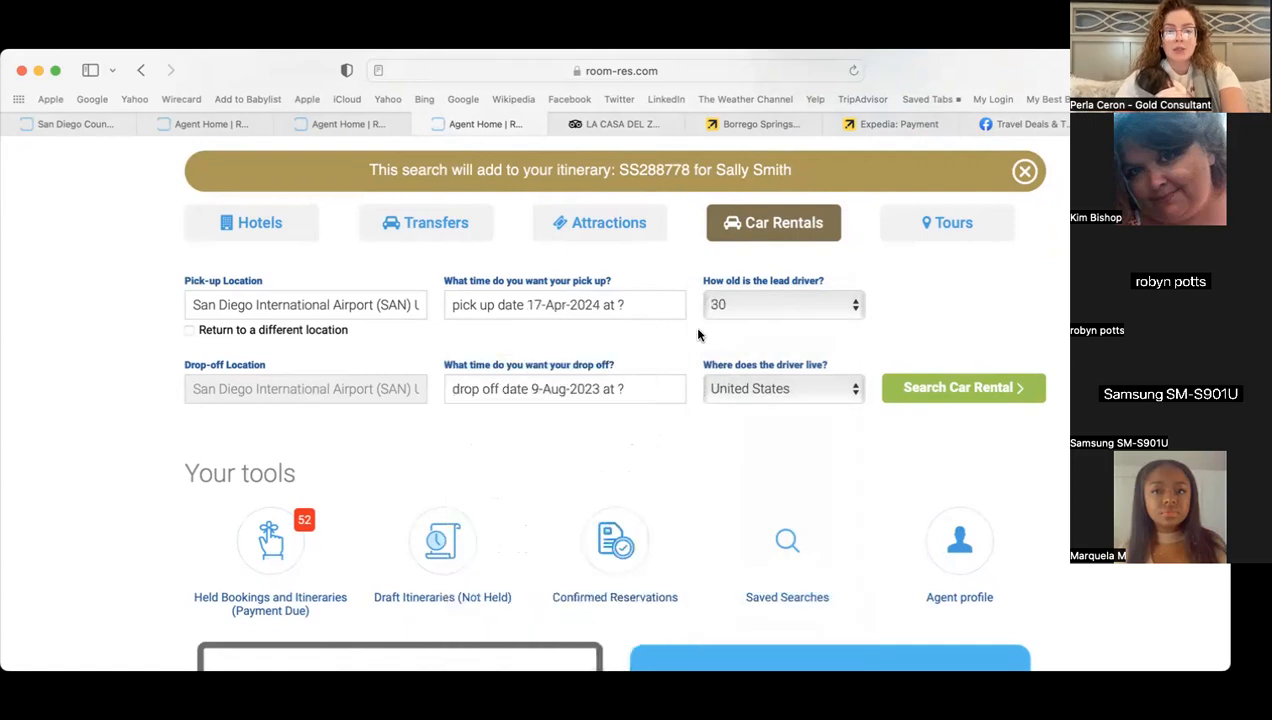
# - Set the pick-up time to 15:00
pyautogui.click(608, 298)
pyautogui.scroll(-1, 545, 630)
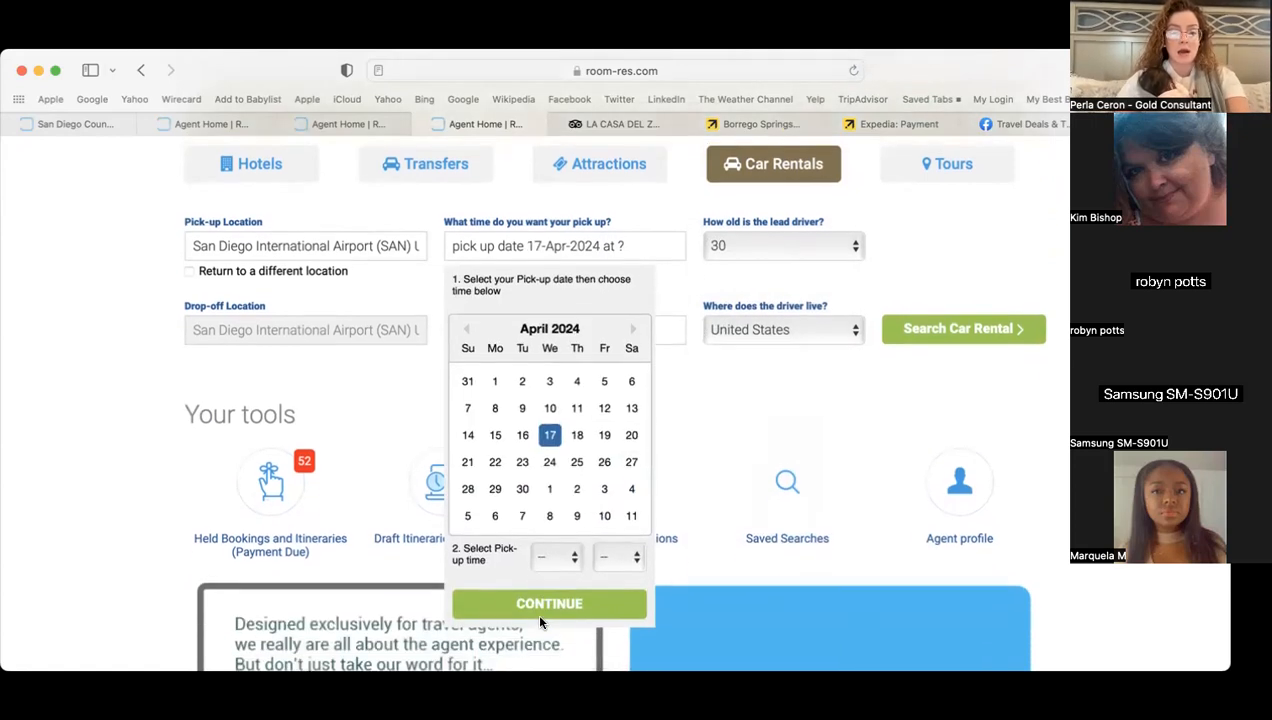
pyautogui.click(556, 559)
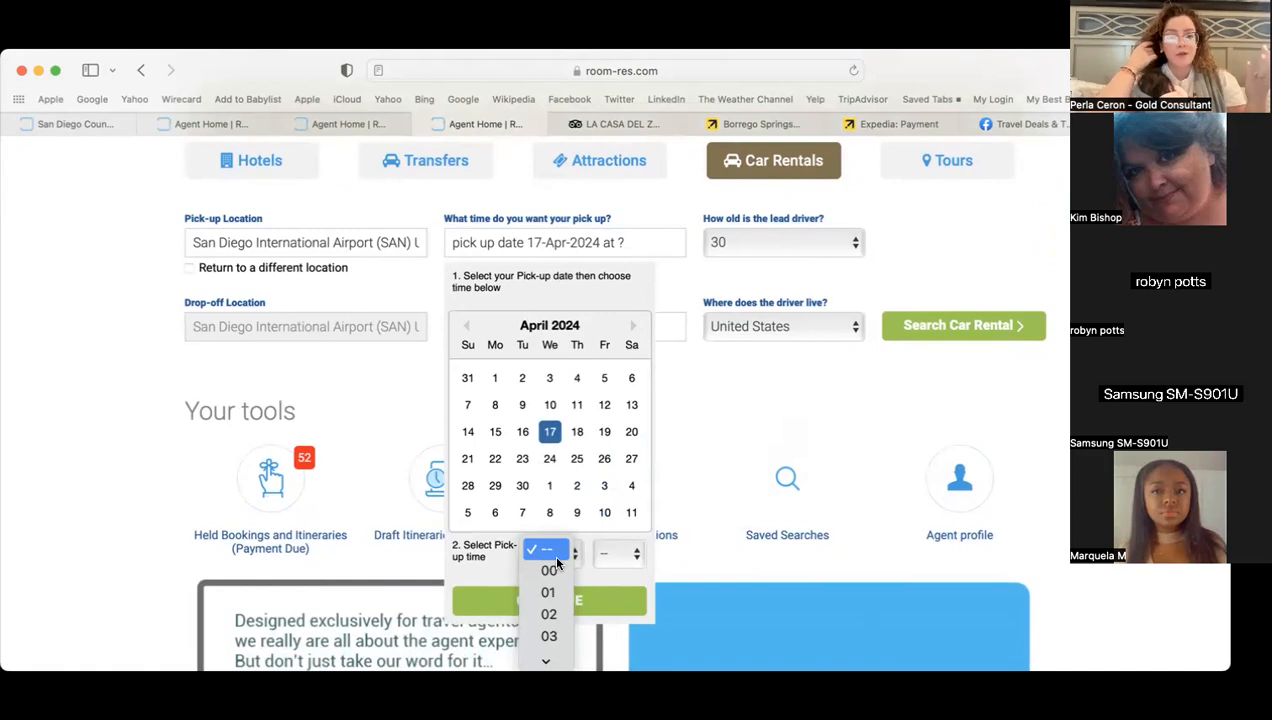
pyautogui.moveTo(555, 657)
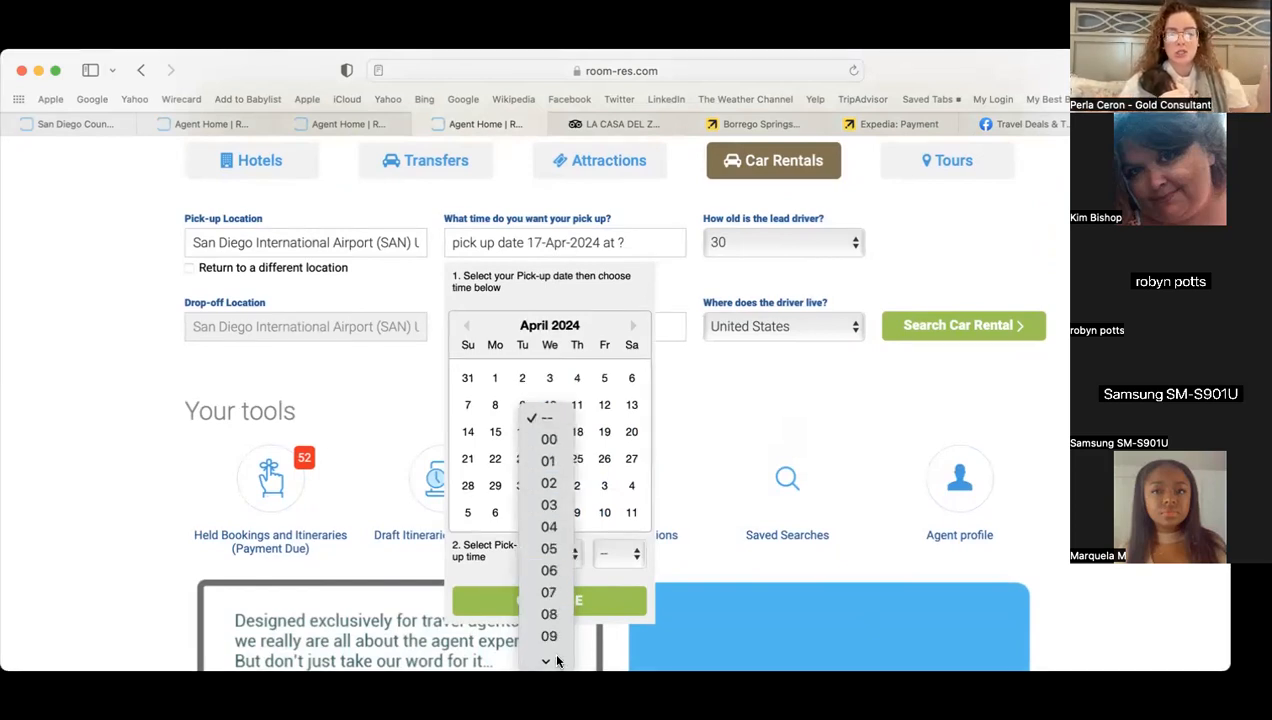
pyautogui.click(552, 597)
pyautogui.click(616, 554)
pyautogui.click(612, 570)
pyautogui.click(614, 556)
pyautogui.click(546, 574)
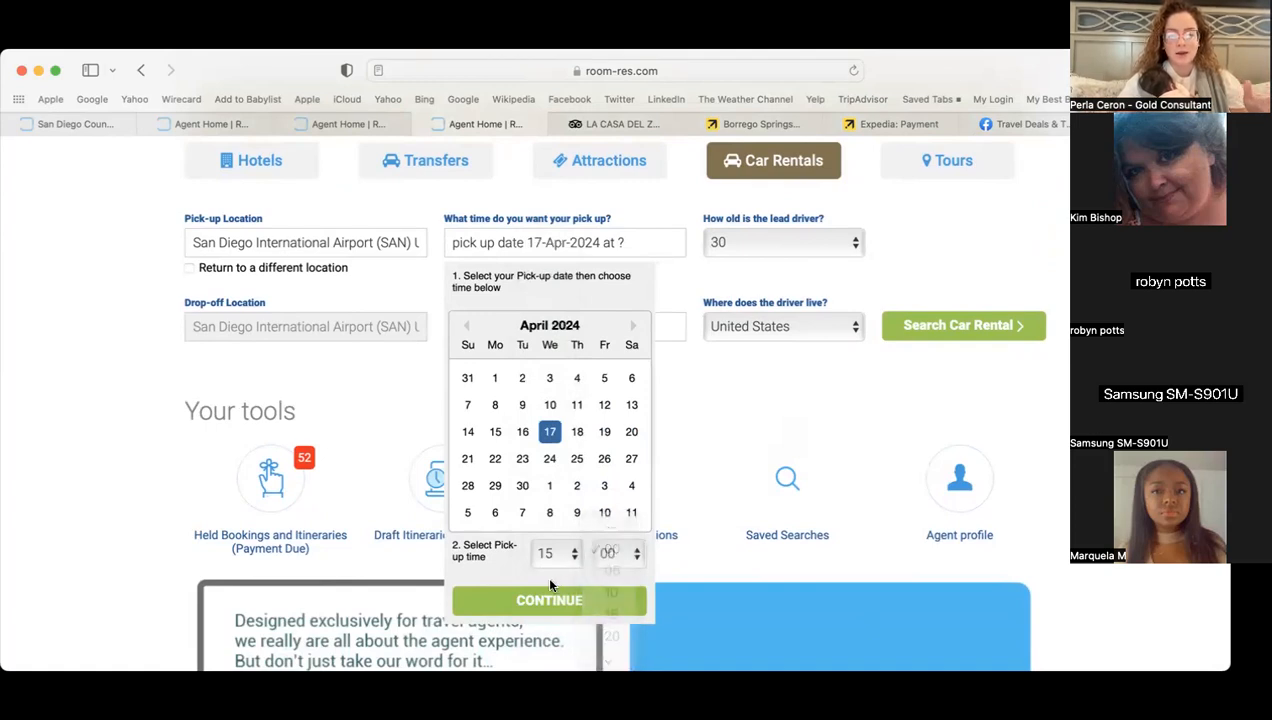
pyautogui.click(558, 601)
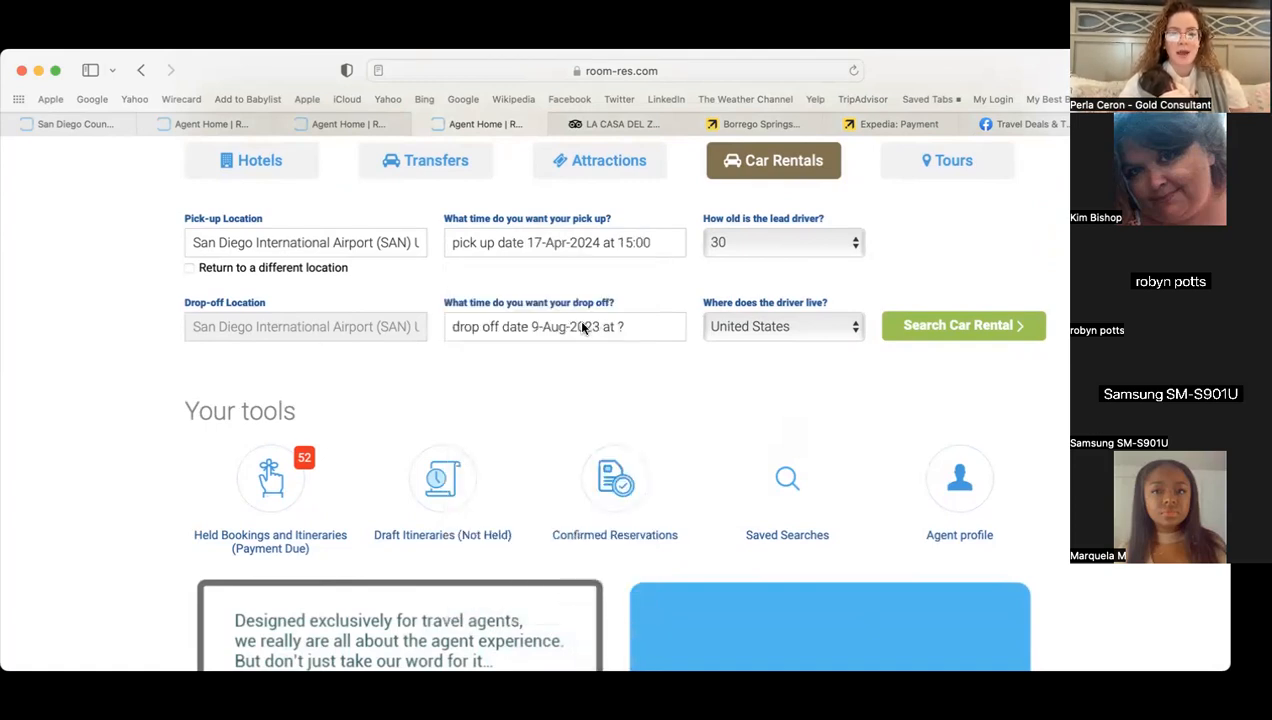
# - Set the drop-off to 22 April 2024 at 17:00
pyautogui.click(613, 327)
pyautogui.click(635, 412)
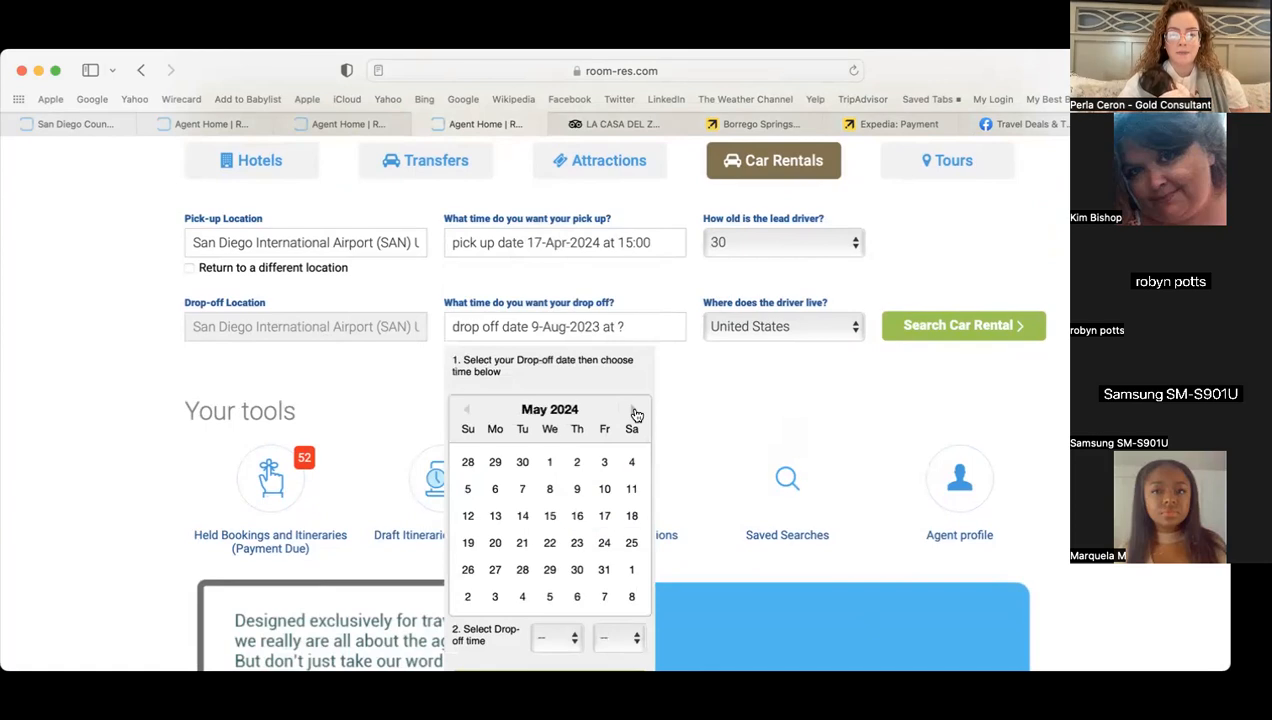
pyautogui.click(467, 411)
pyautogui.click(495, 543)
pyautogui.scroll(-3, 590, 575)
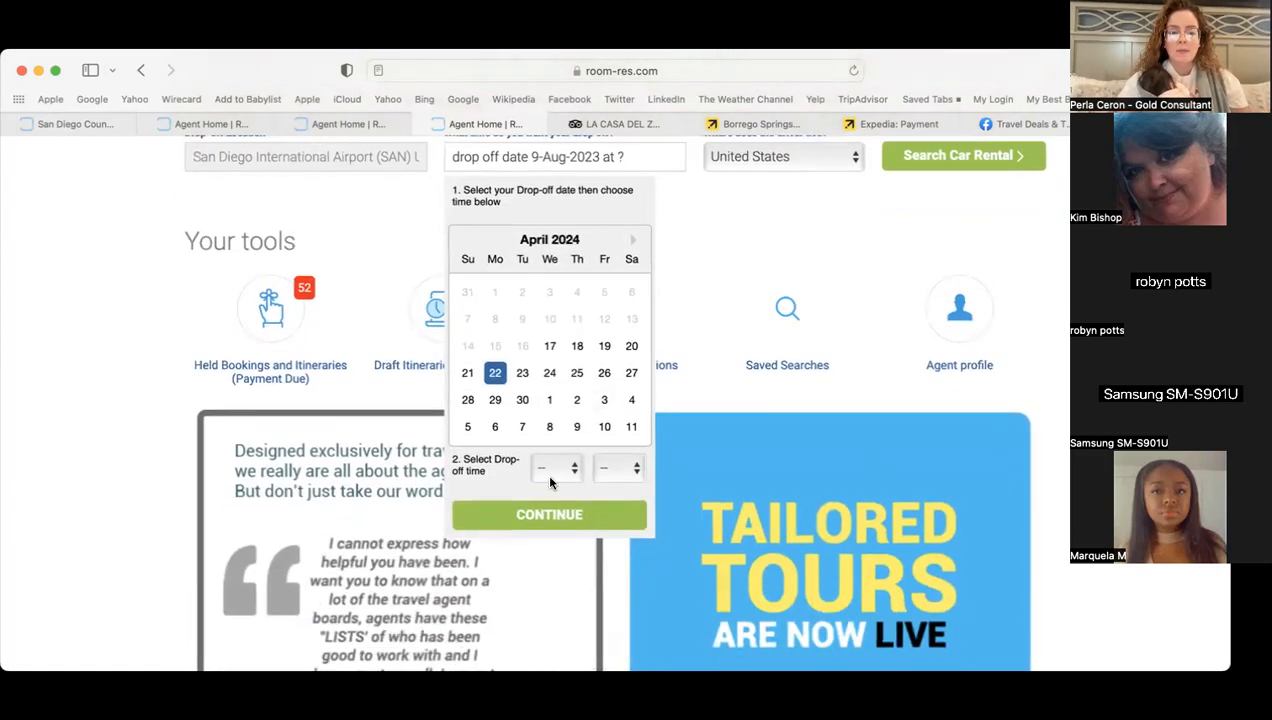
pyautogui.click(550, 476)
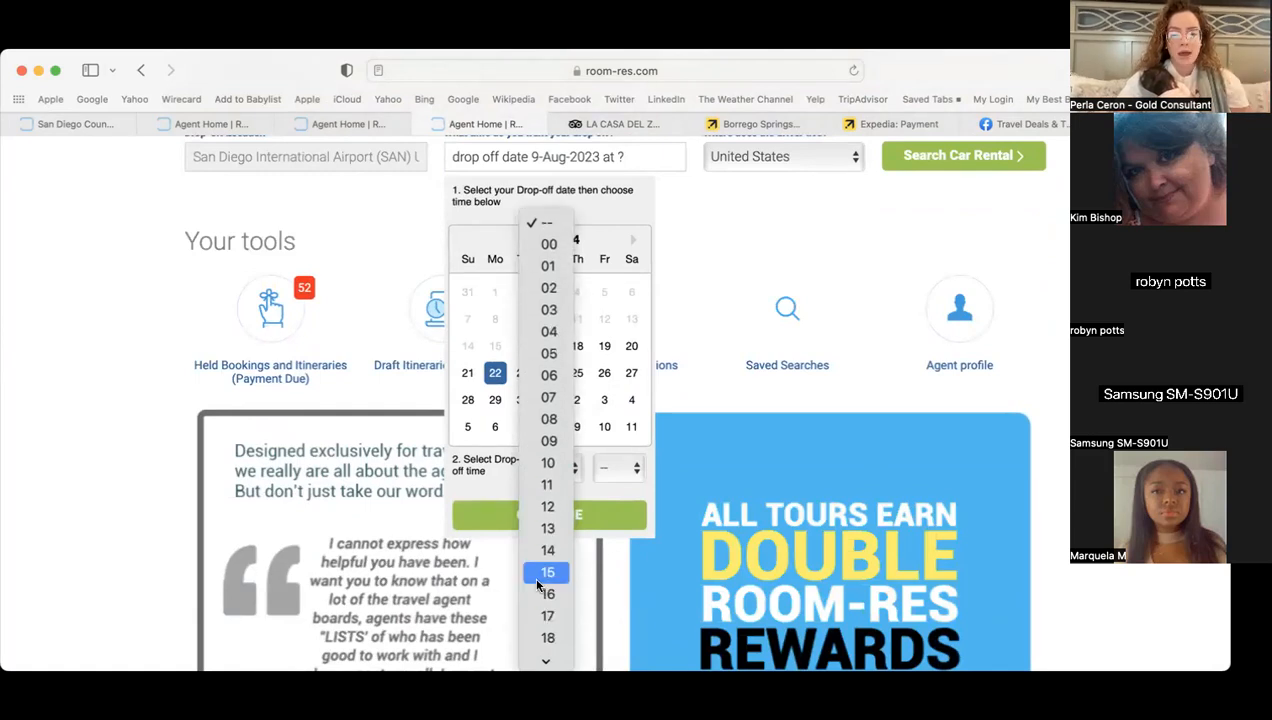
pyautogui.click(548, 616)
pyautogui.click(623, 478)
pyautogui.click(623, 490)
pyautogui.click(540, 512)
# - Run the car rental search
pyautogui.scroll(3, 855, 308)
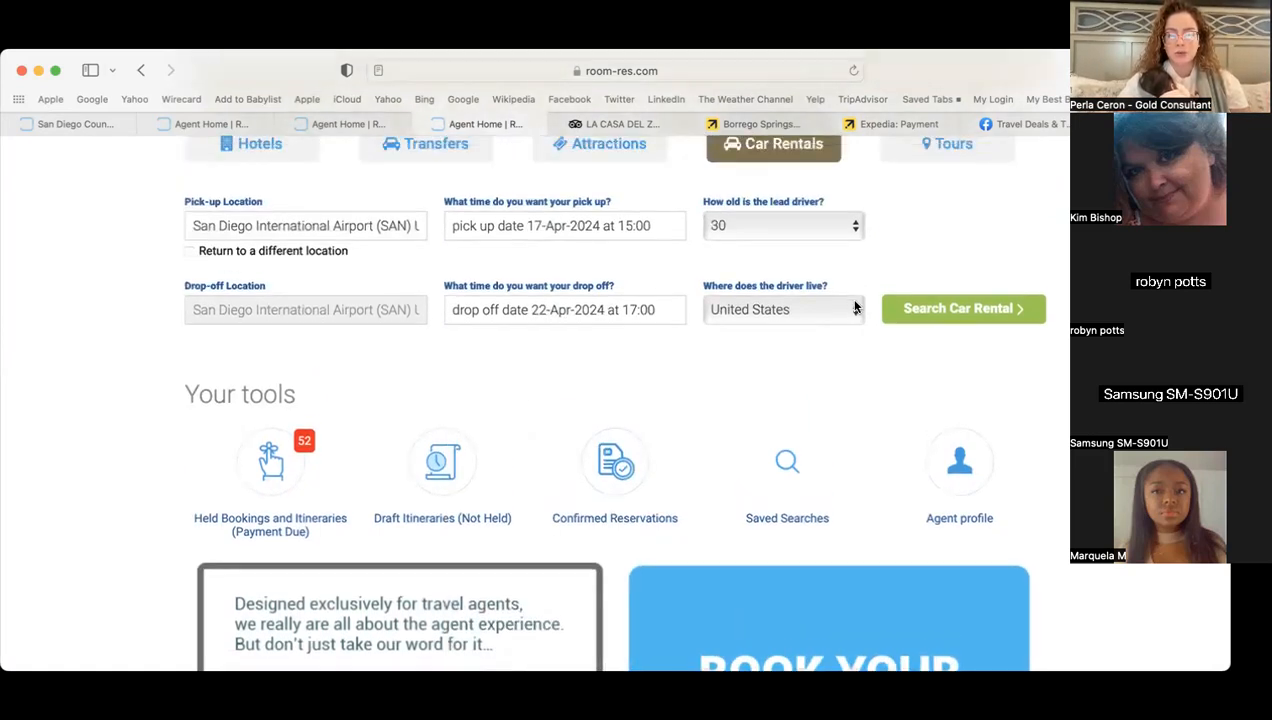
pyautogui.scroll(3, 855, 308)
pyautogui.click(952, 365)
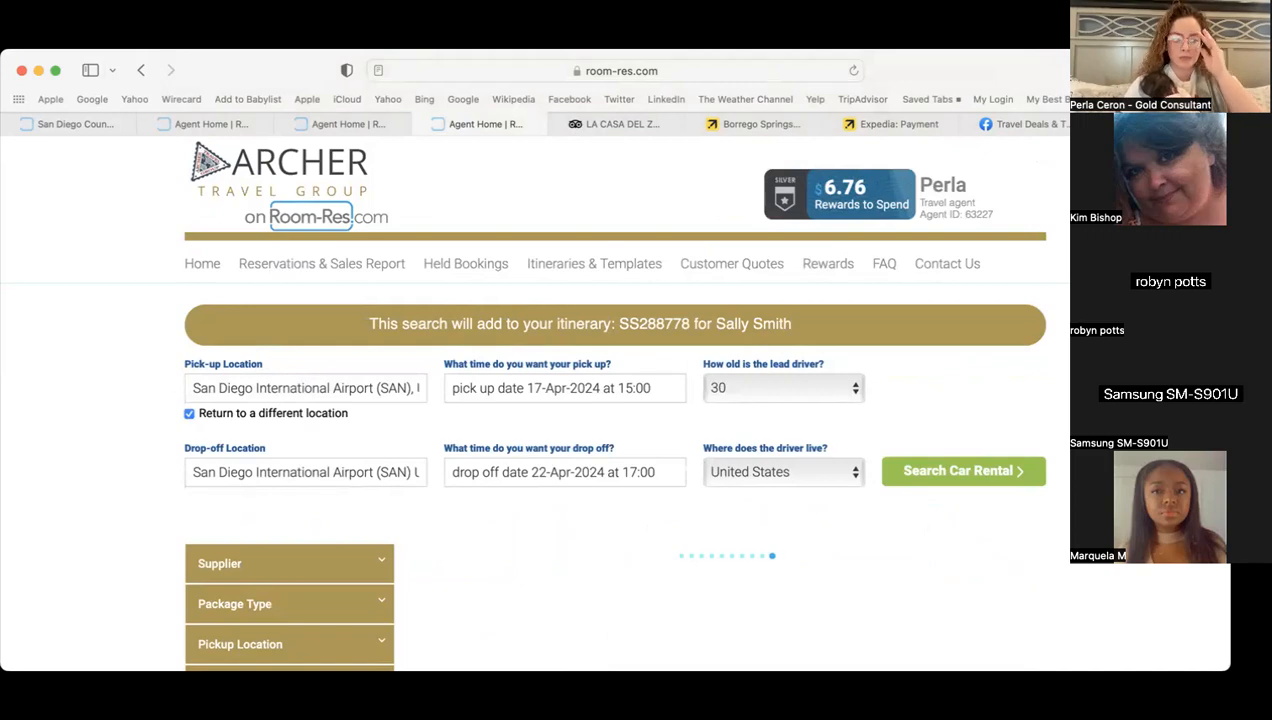
# - Browse the 24 car results and open the Kia Rio ECAR rate details at 670.25 USD
pyautogui.scroll(-1, 125, 455)
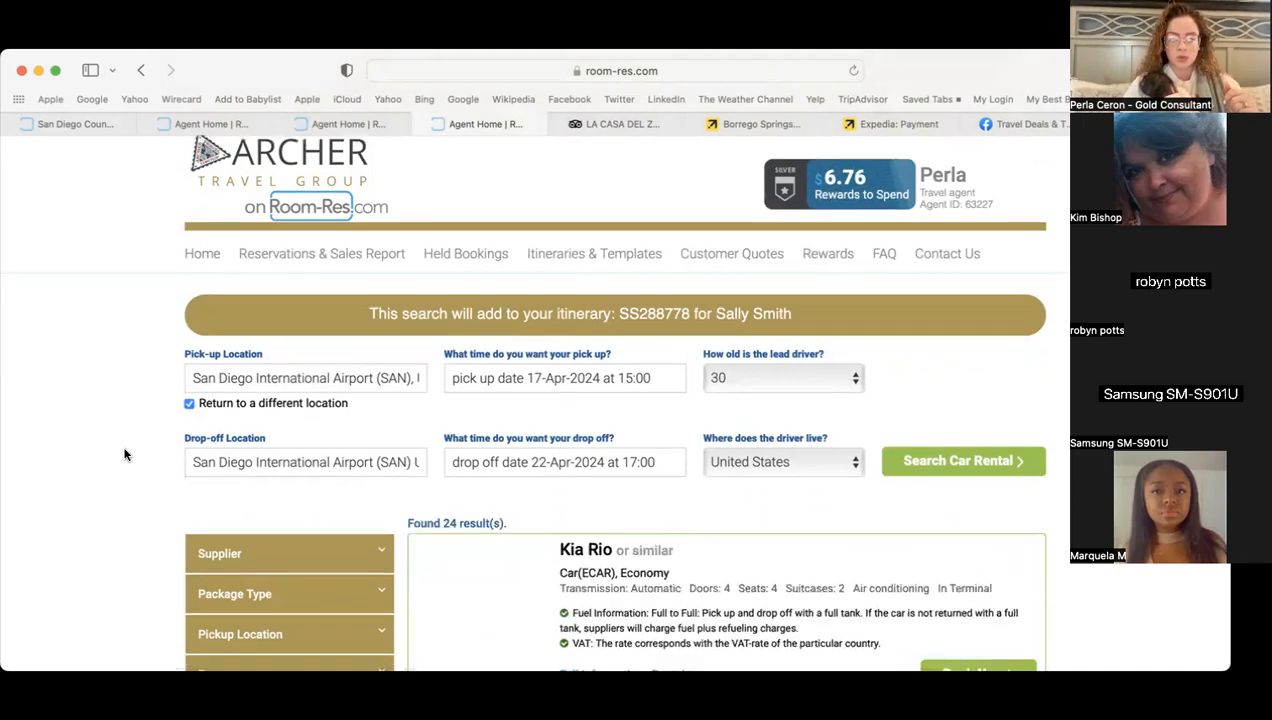
pyautogui.scroll(-5, 125, 455)
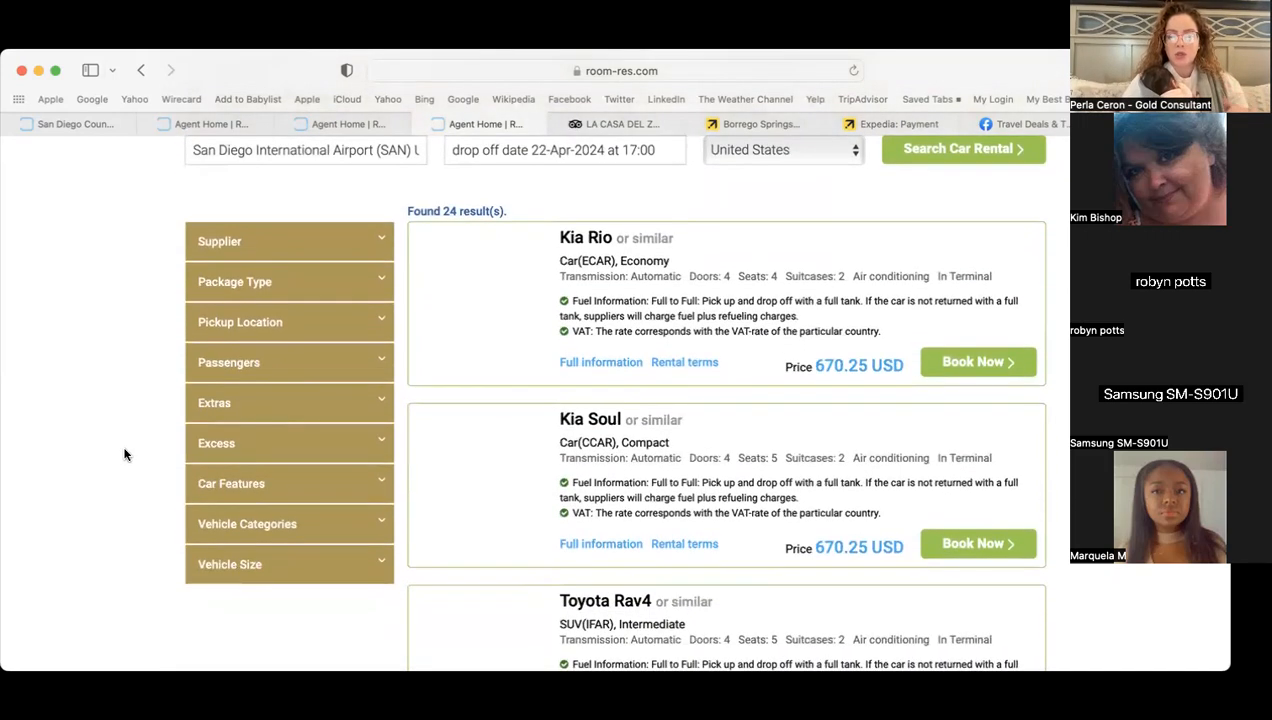
pyautogui.scroll(-2, 125, 455)
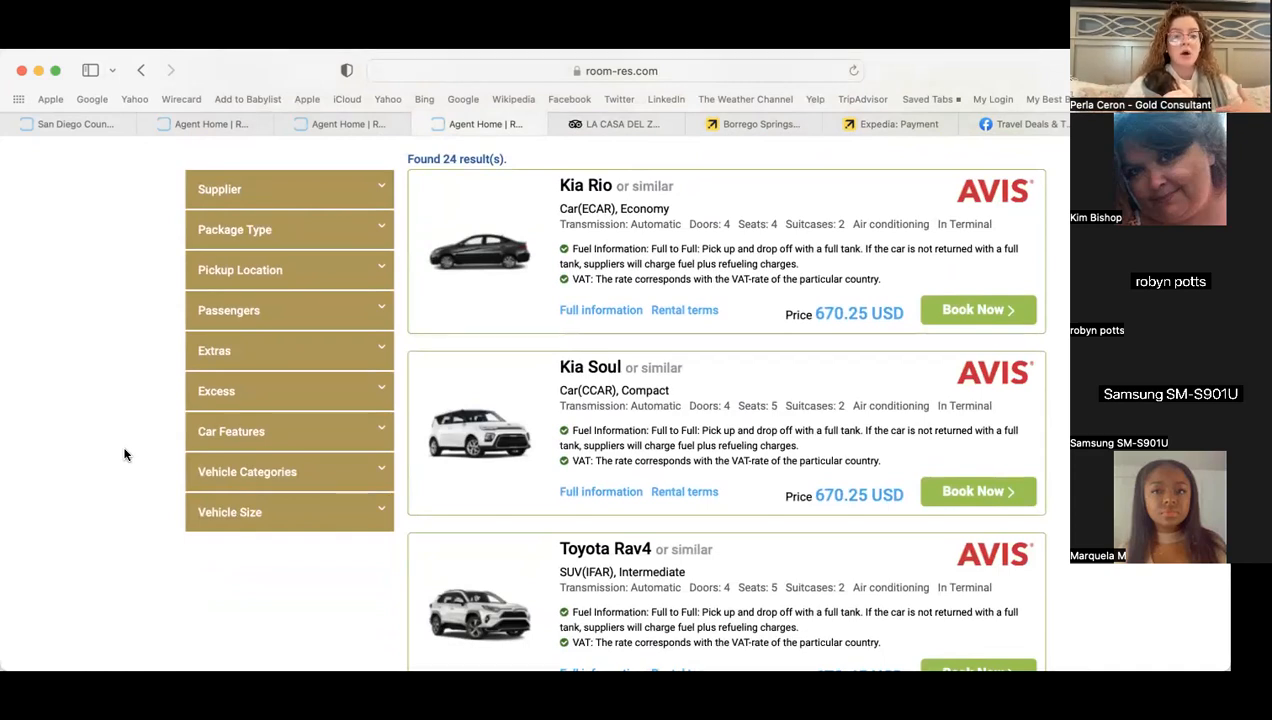
pyautogui.scroll(-10, 125, 455)
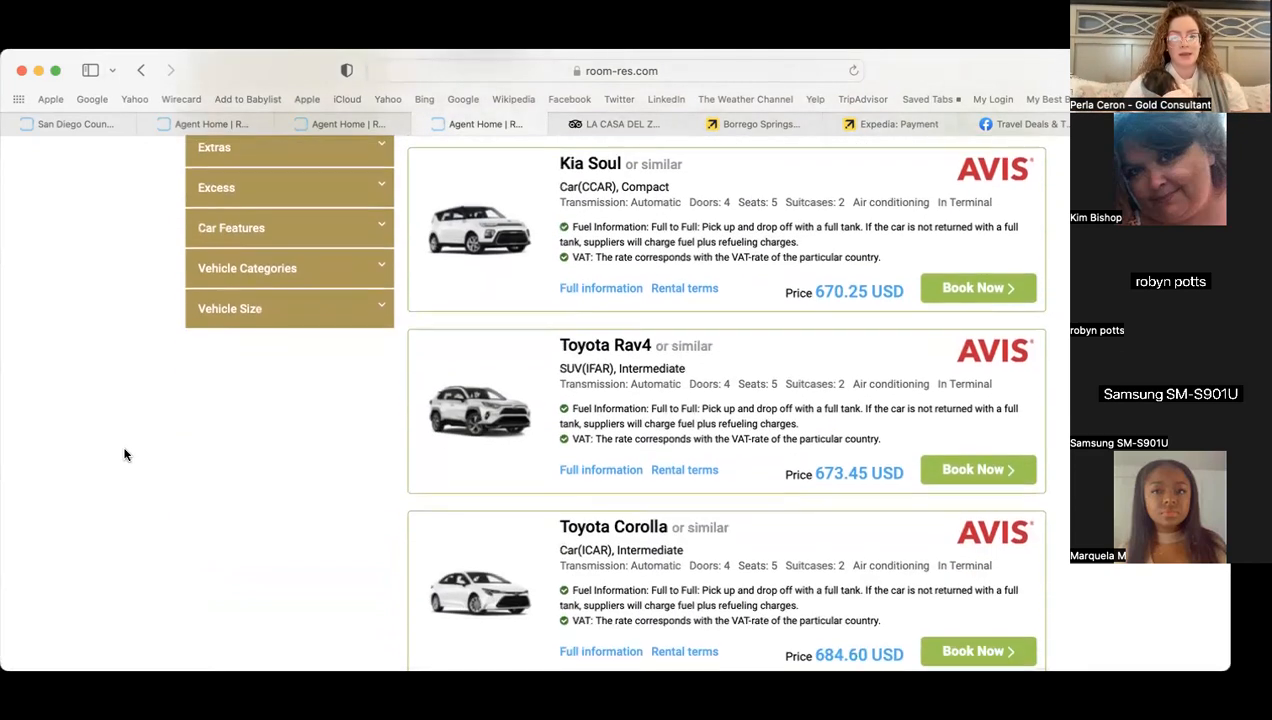
pyautogui.scroll(10, 125, 455)
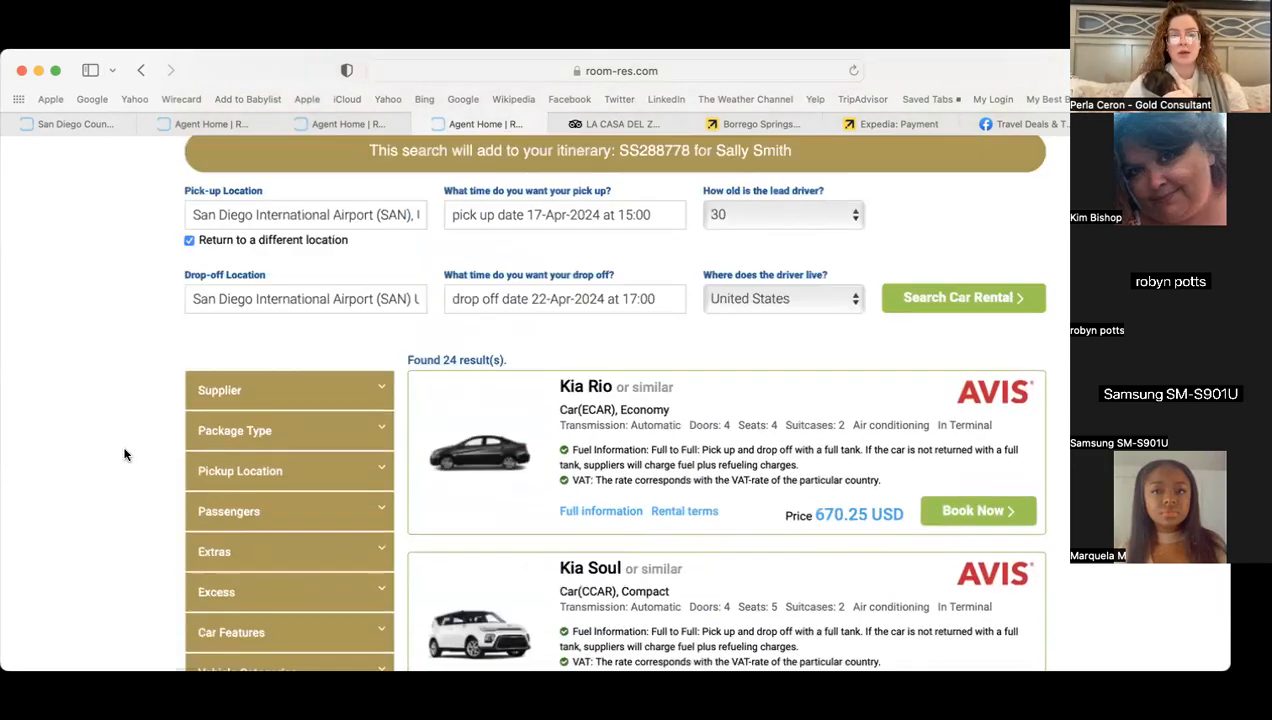
pyautogui.scroll(-5, 125, 452)
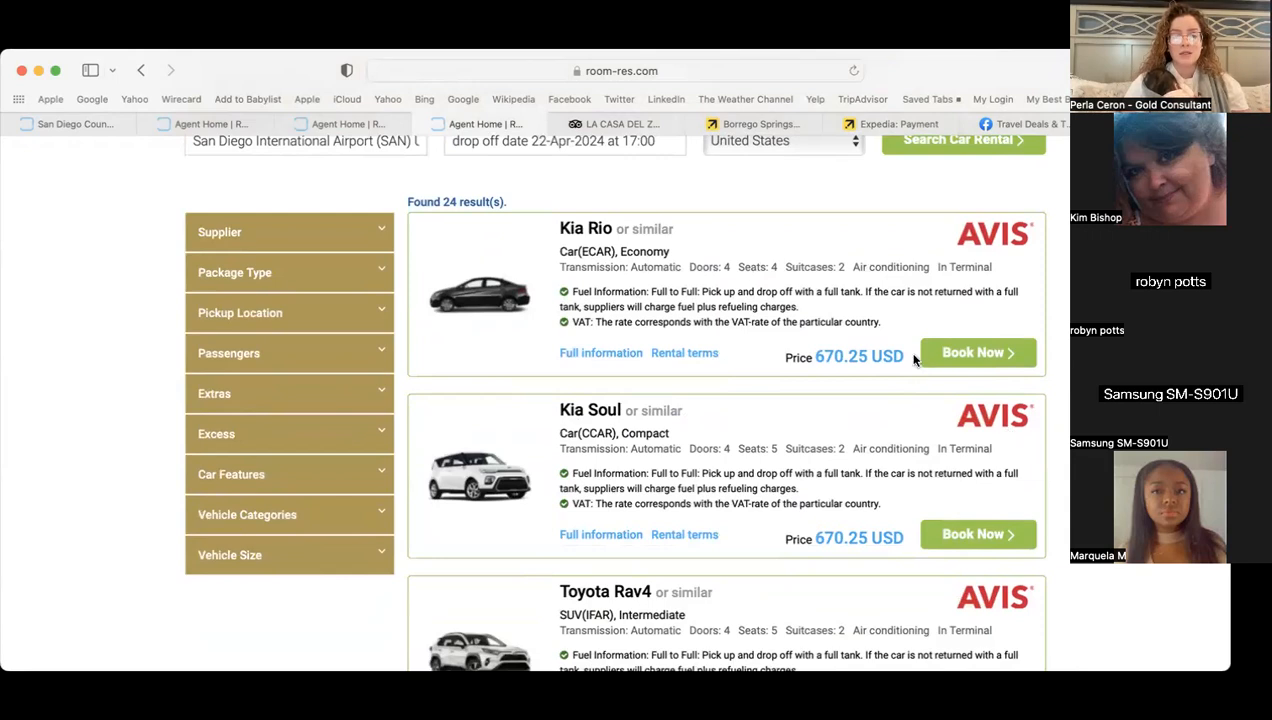
pyautogui.click(951, 358)
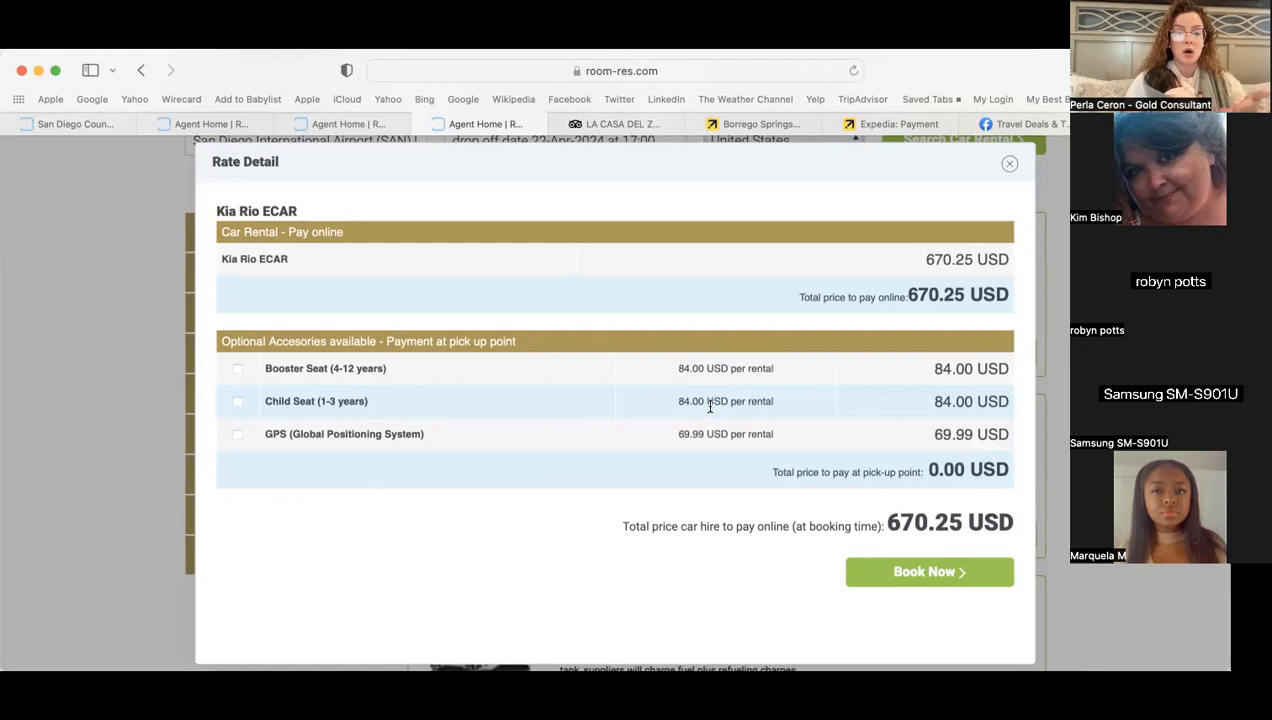
# - Add a booster seat to the Kia Rio rental and proceed to booking
pyautogui.click(238, 370)
pyautogui.click(928, 576)
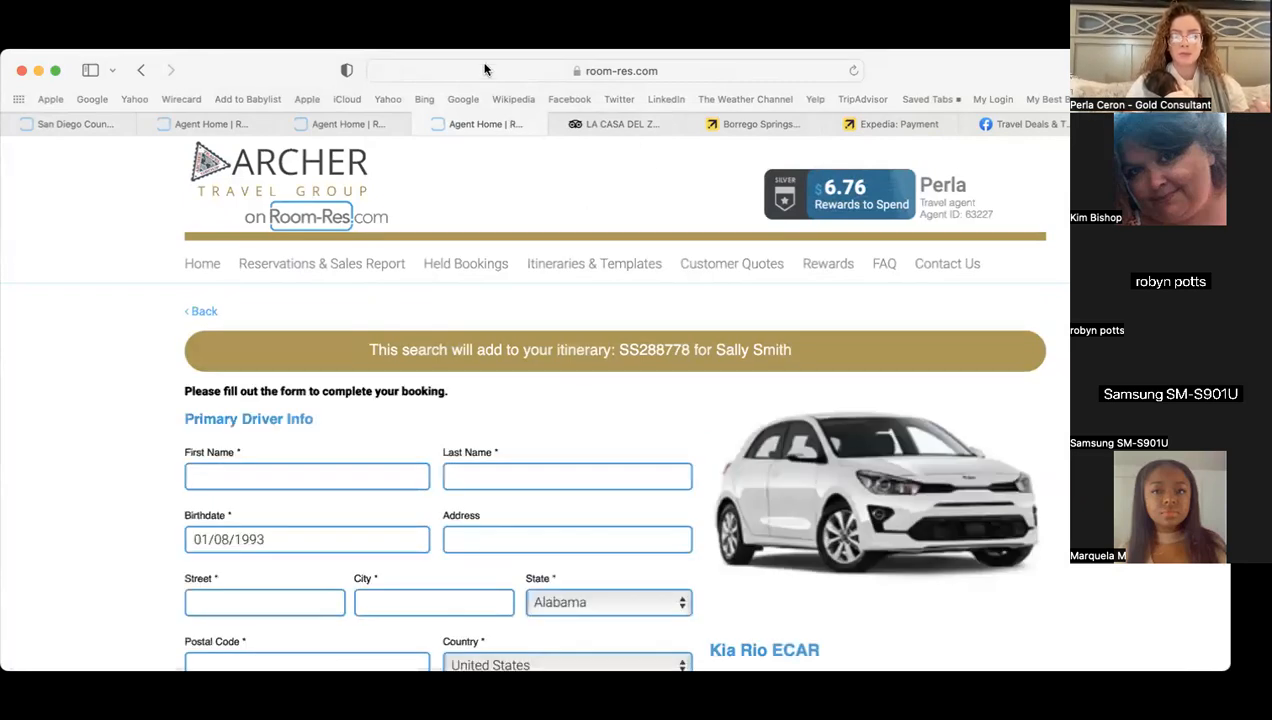
pyautogui.scroll(-5, 119, 436)
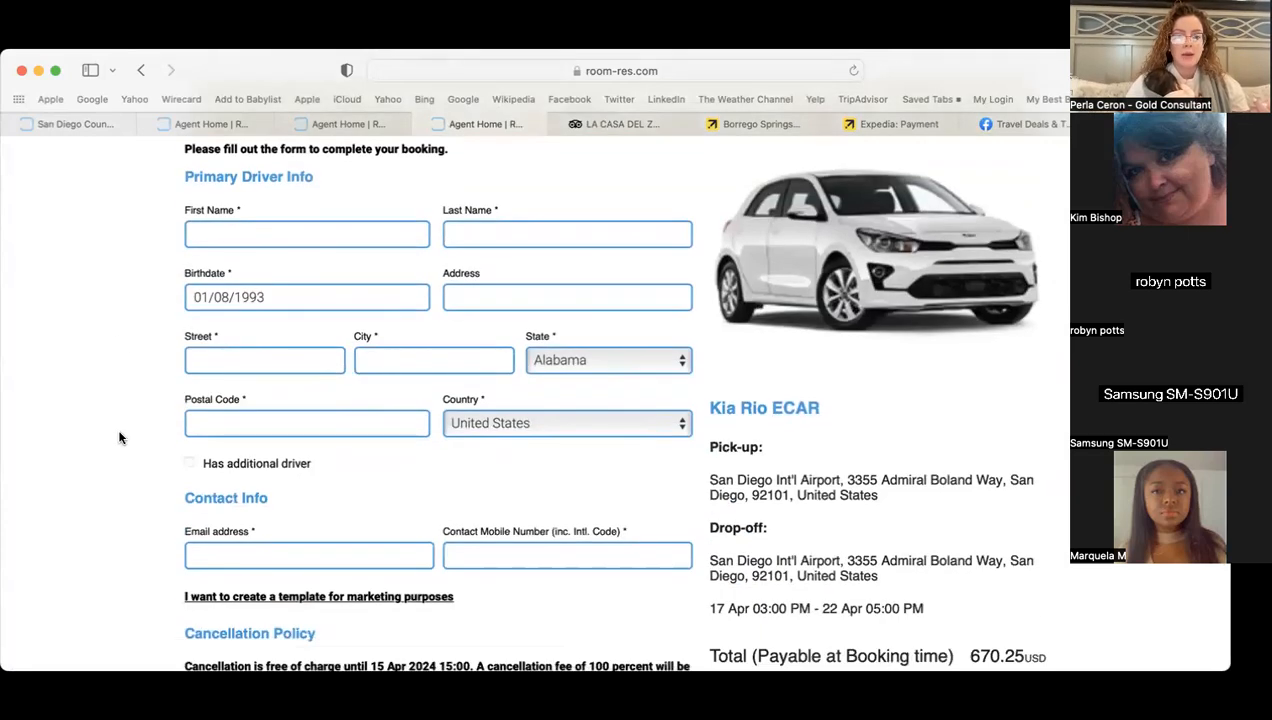
pyautogui.scroll(-5, 119, 437)
pyautogui.scroll(5, 119, 437)
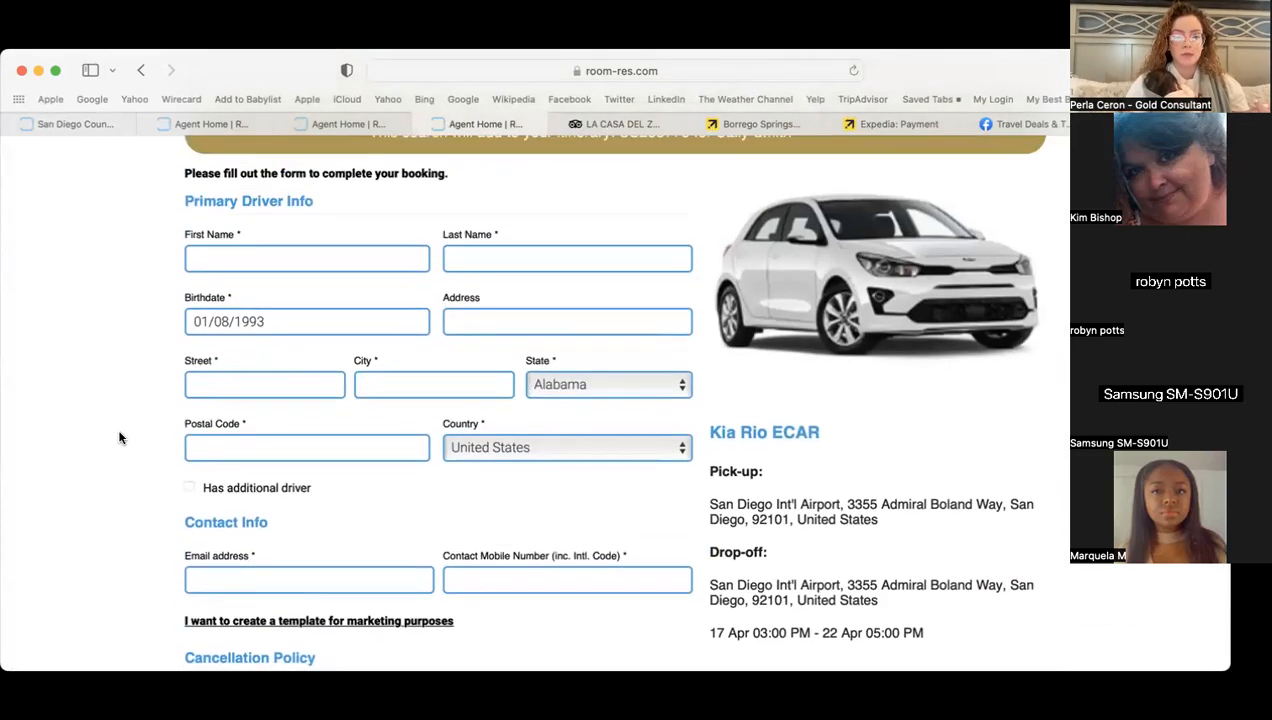
pyautogui.scroll(1, 119, 437)
# - Enter the primary driver's first and last name
pyautogui.click(305, 307)
pyautogui.press('Tab')
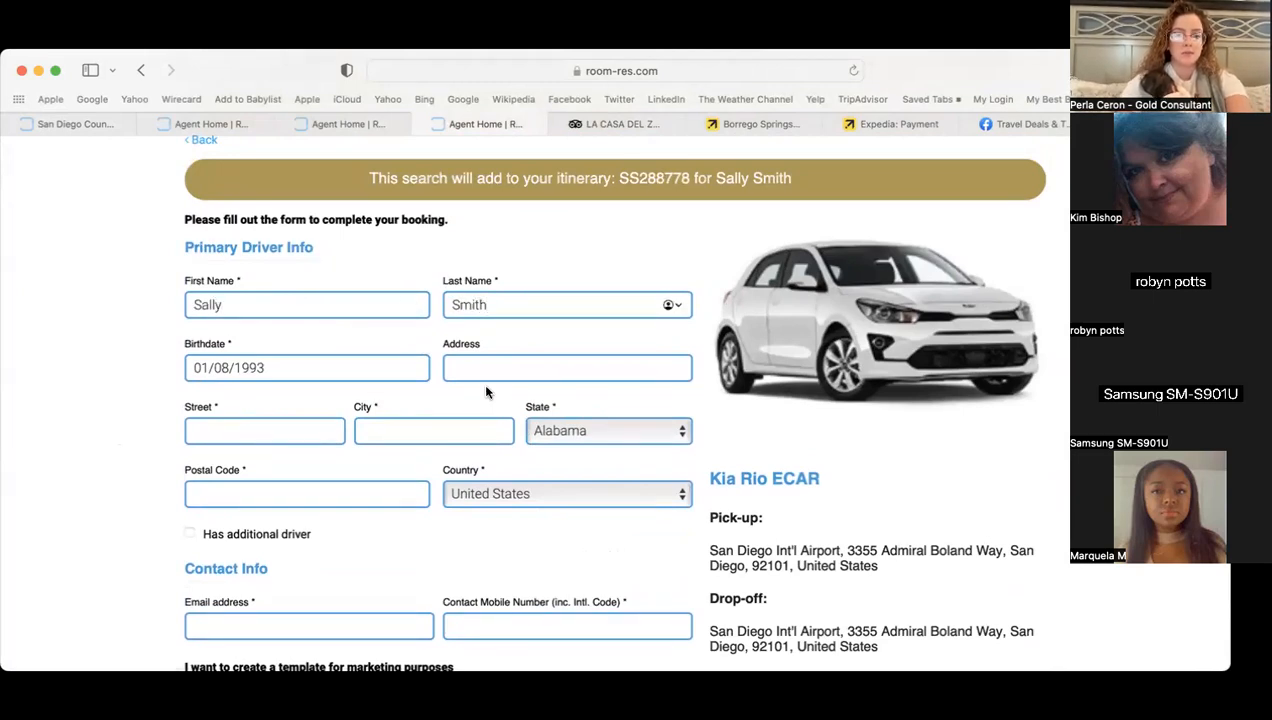
pyautogui.click(345, 372)
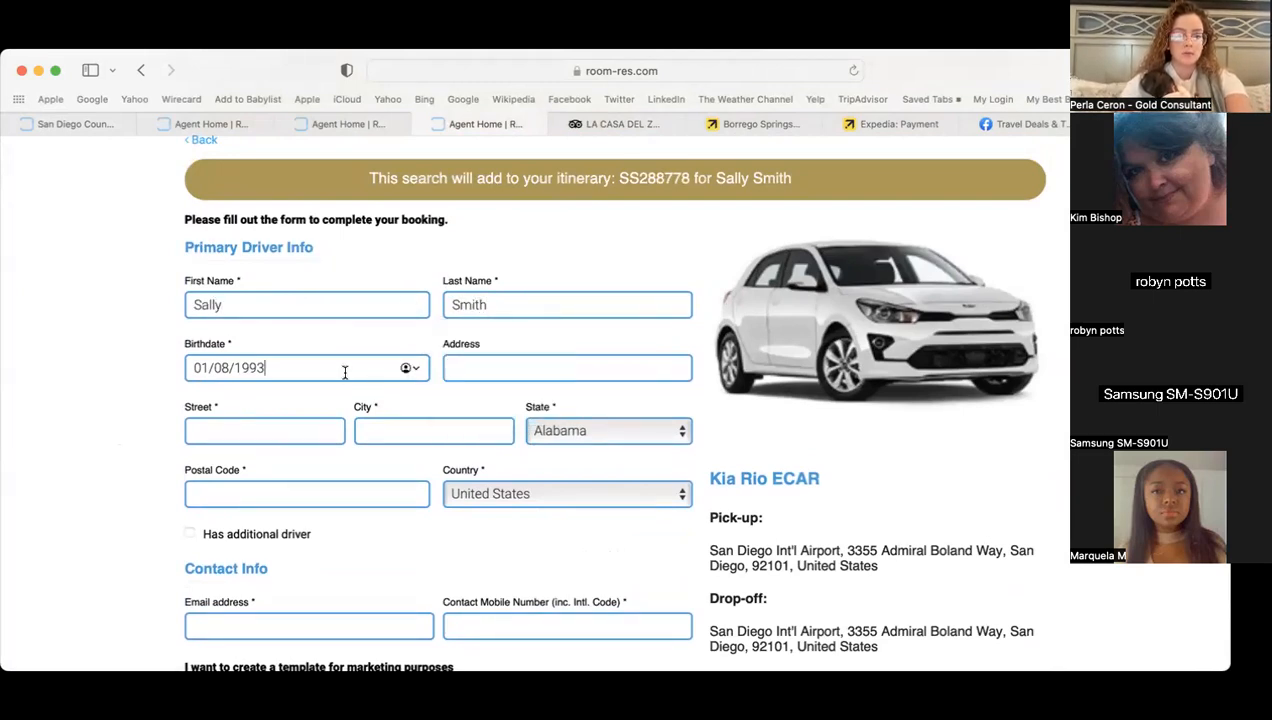
# - Fill in the driver's street, city and state, and begin the postal code
pyautogui.click(256, 428)
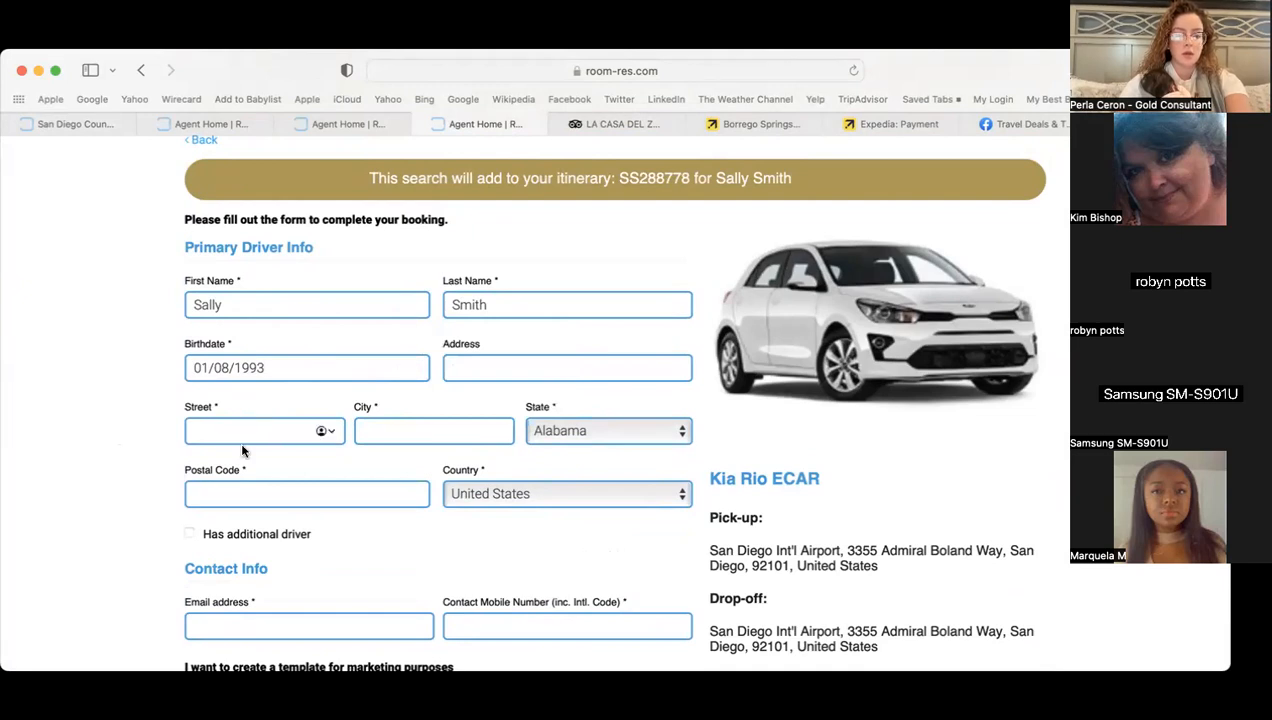
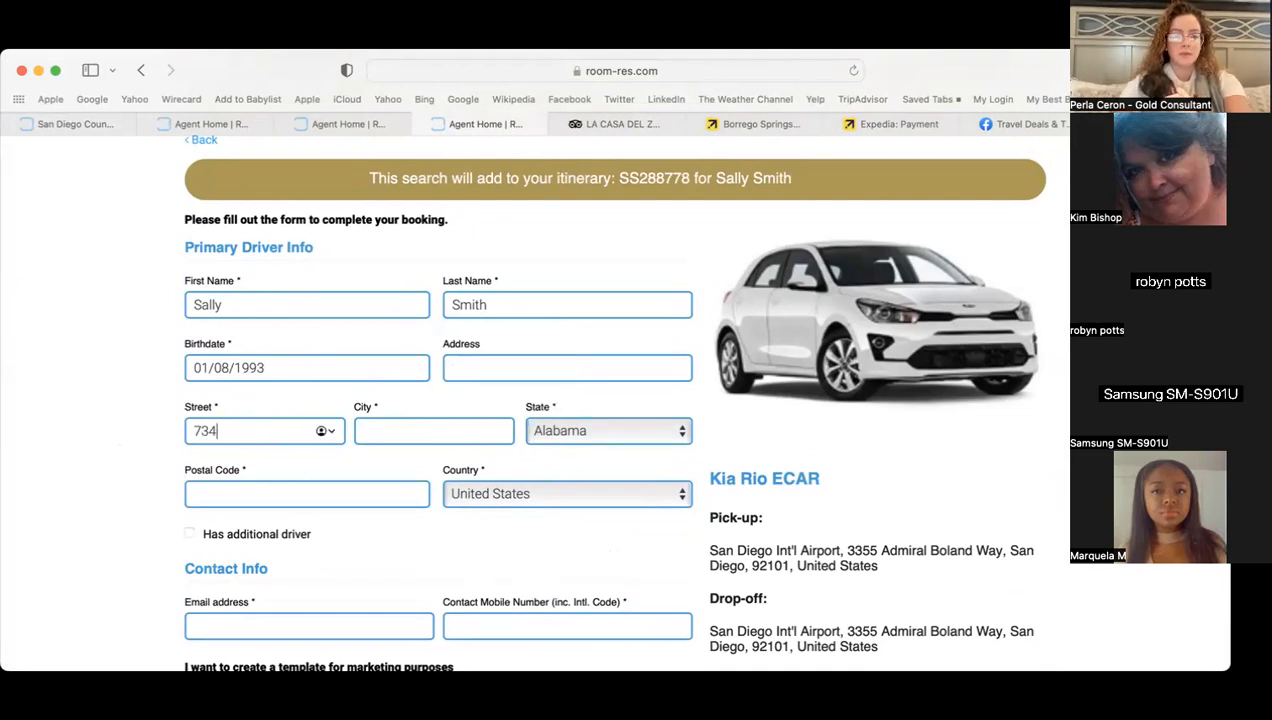
pyautogui.click(405, 430)
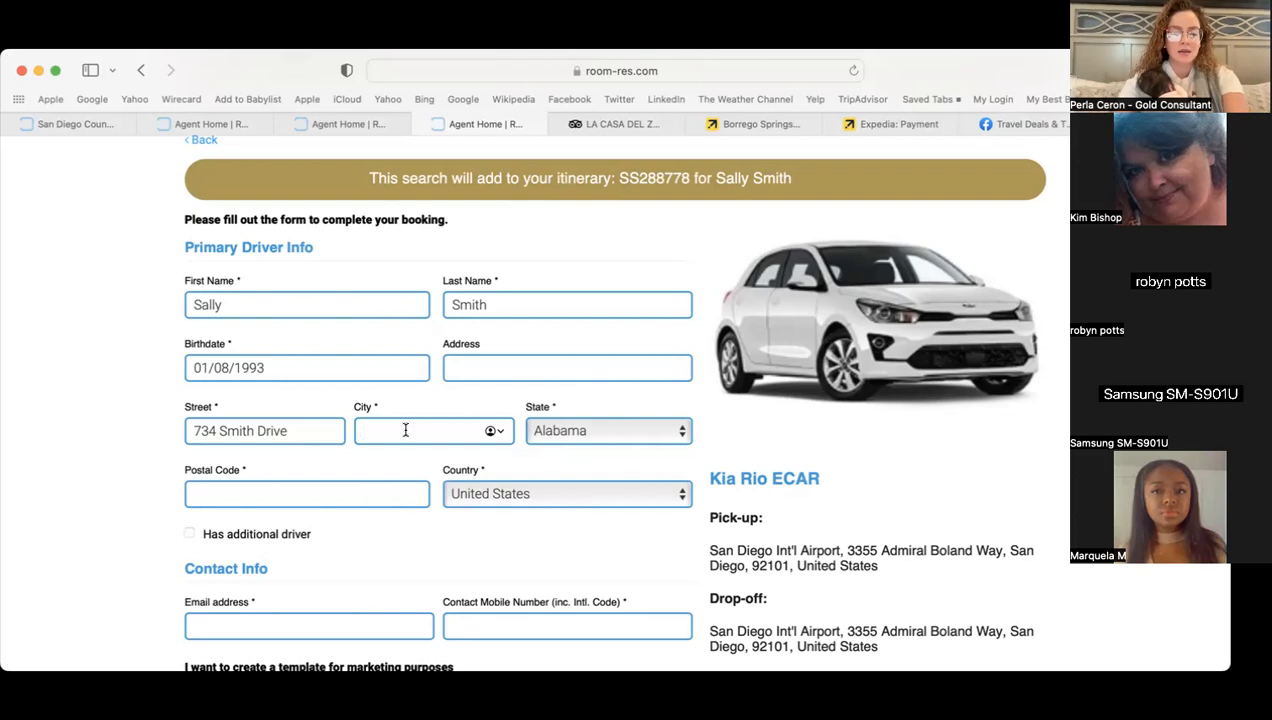
pyautogui.write('Allentown')
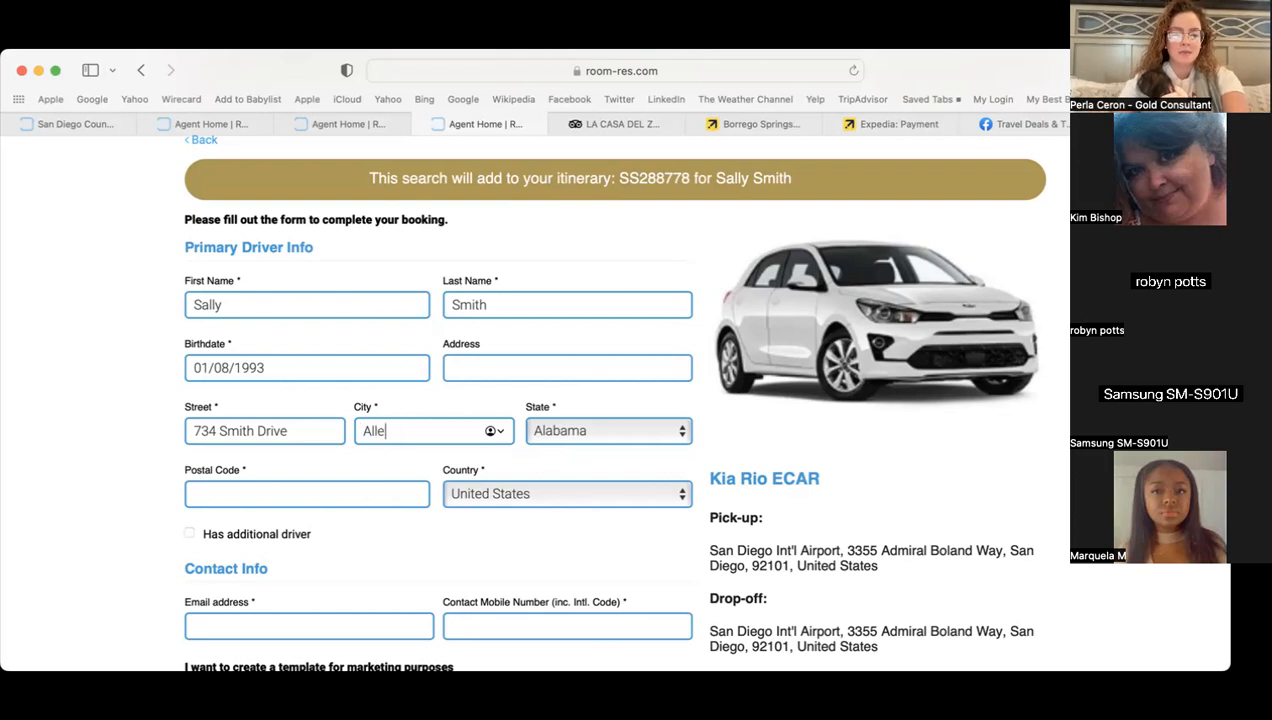
pyautogui.click(645, 433)
pyautogui.press('p')
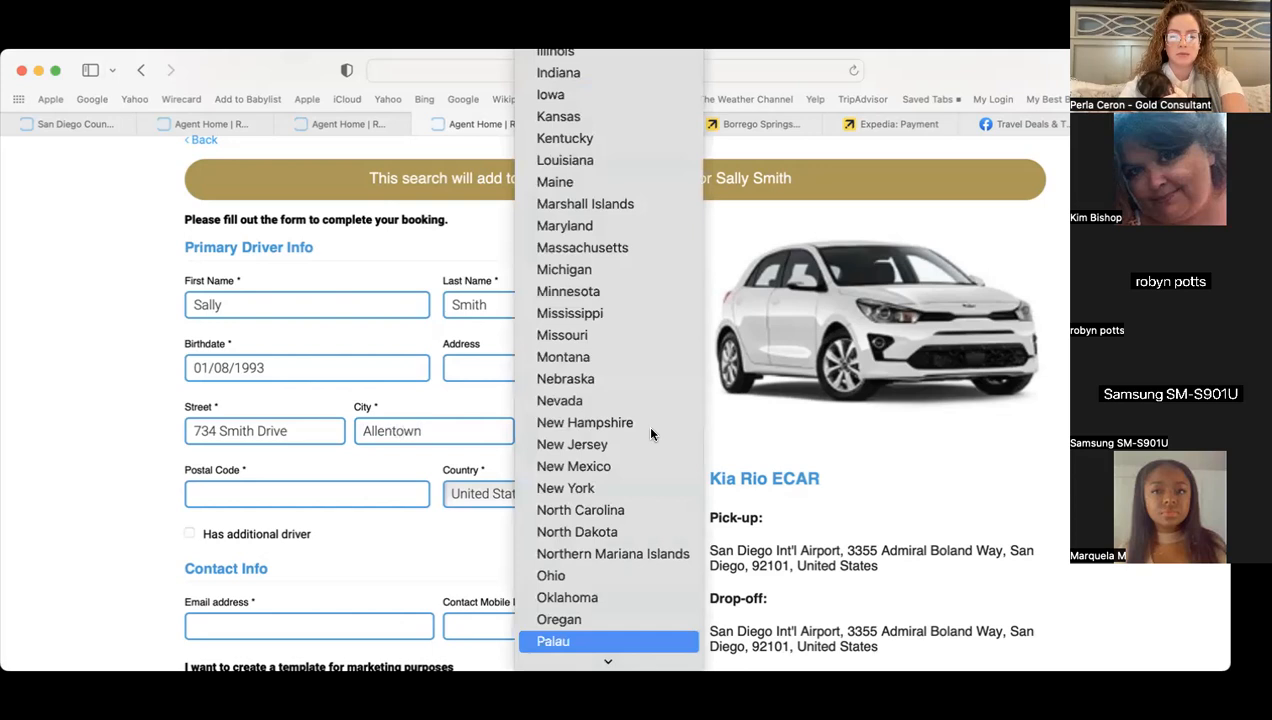
pyautogui.press('Down')
pyautogui.press('Return')
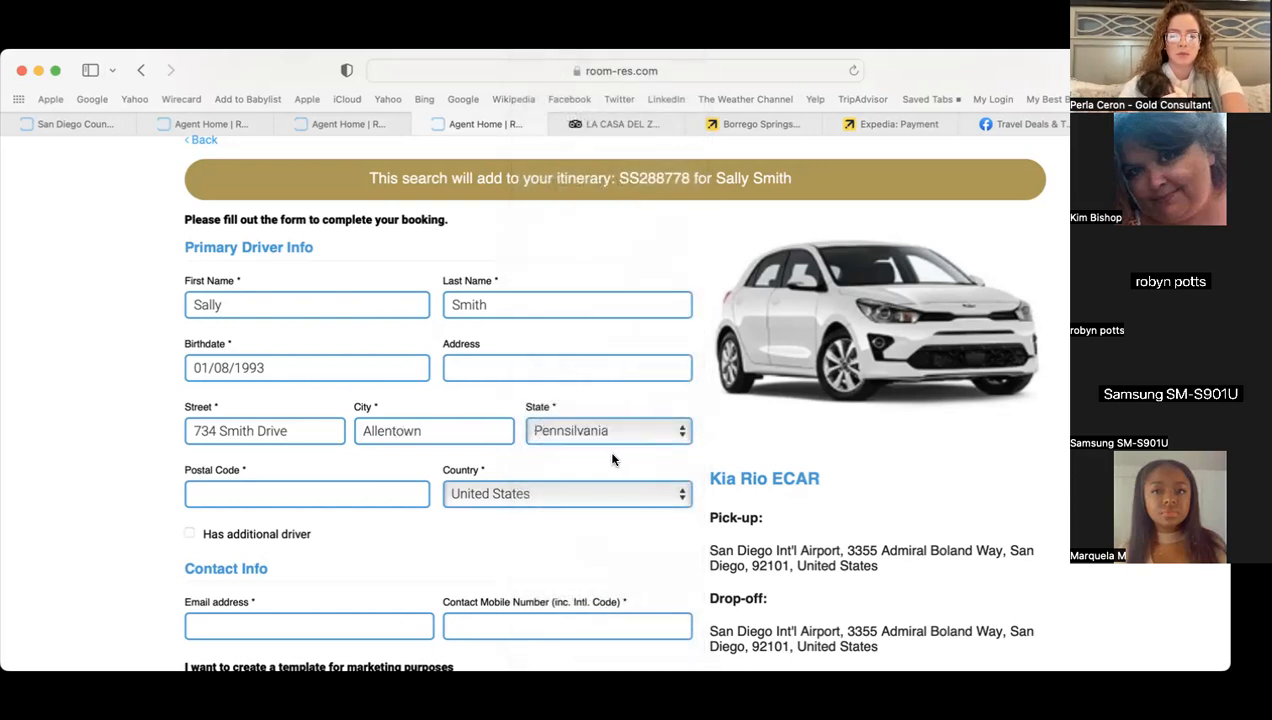
pyautogui.click(318, 490)
pyautogui.write('180')
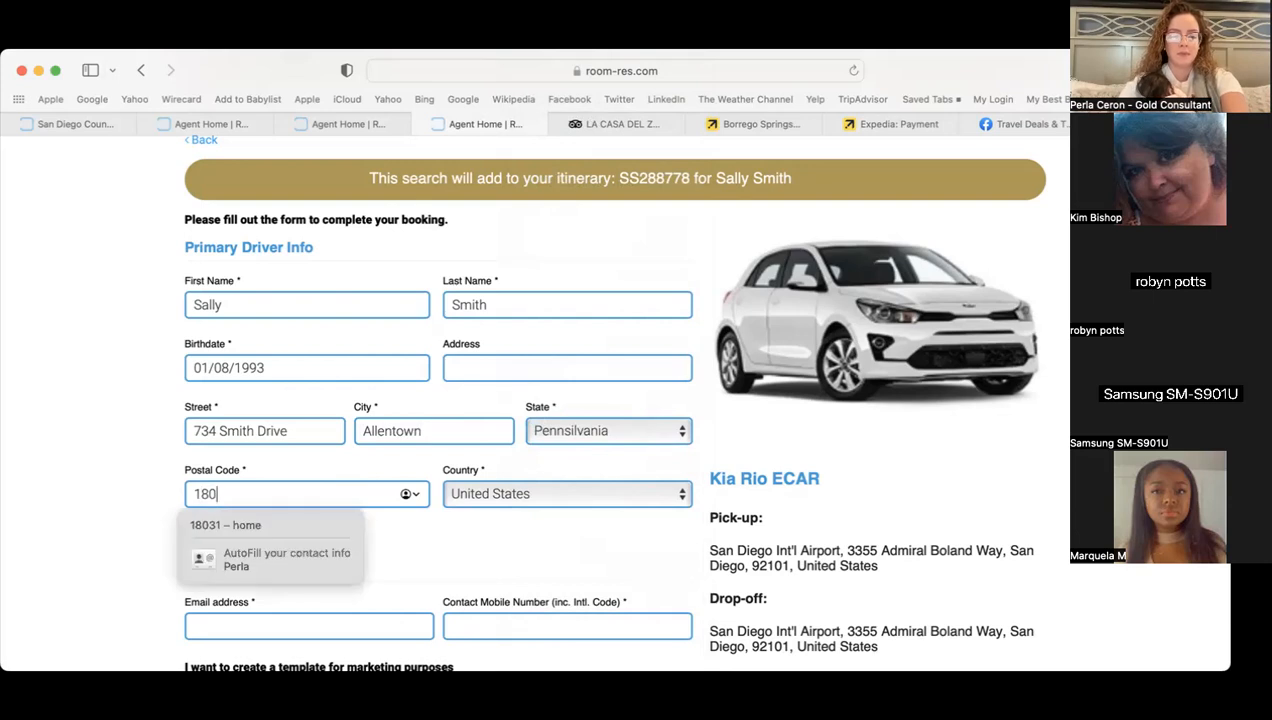
pyautogui.press('BackSpace')
# - Finish the postal code and enter the contact e-mail and mobile number
pyautogui.write('103')
pyautogui.scroll(-3, 525, 516)
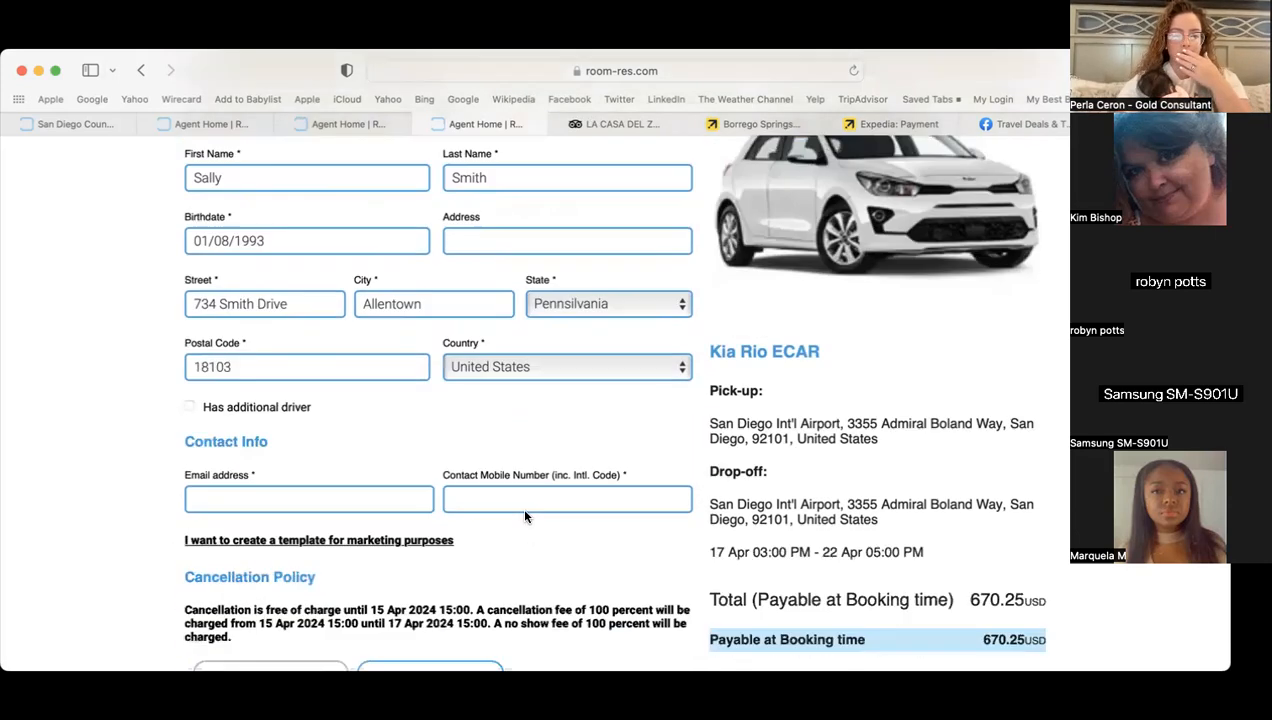
pyautogui.scroll(-1, 525, 516)
pyautogui.click(240, 451)
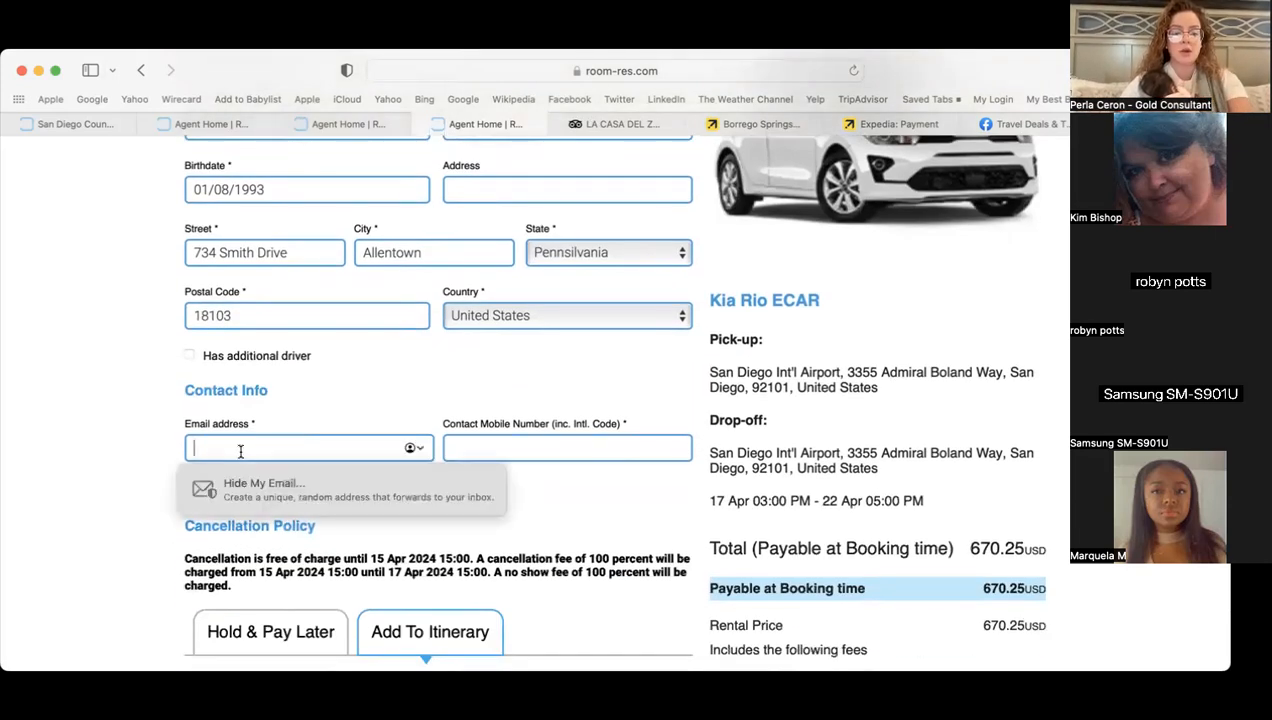
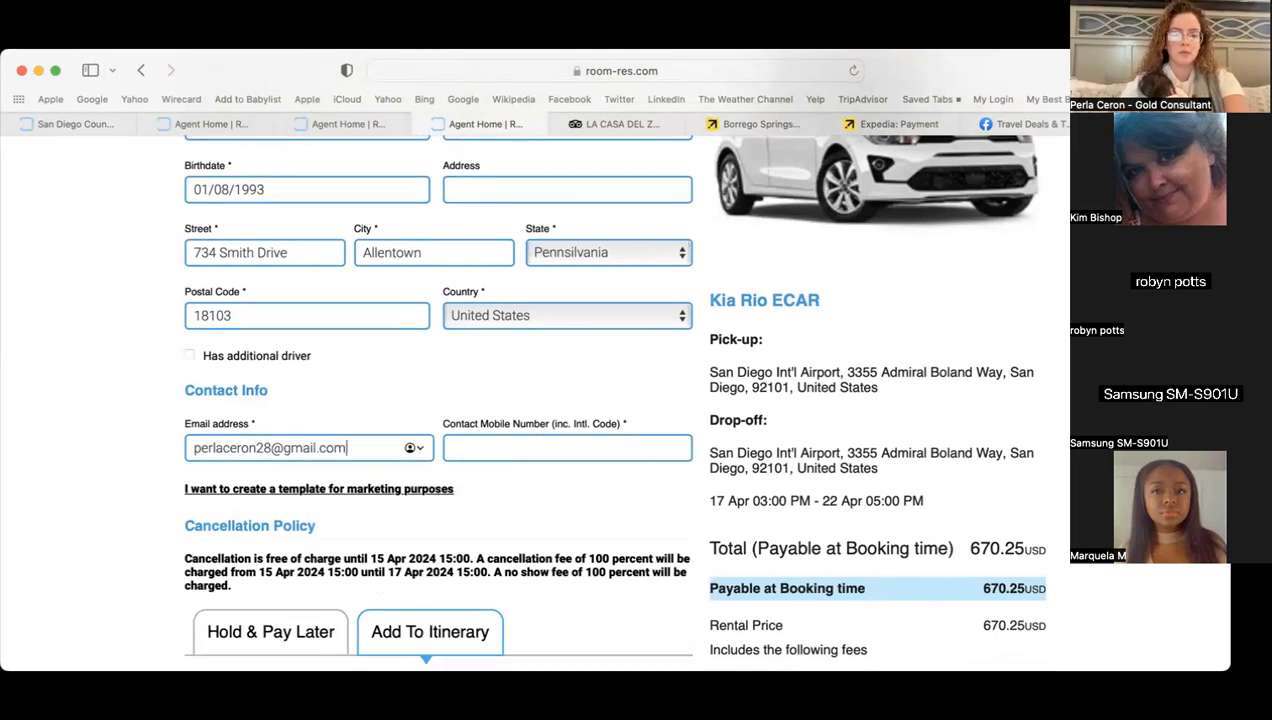
pyautogui.click(496, 448)
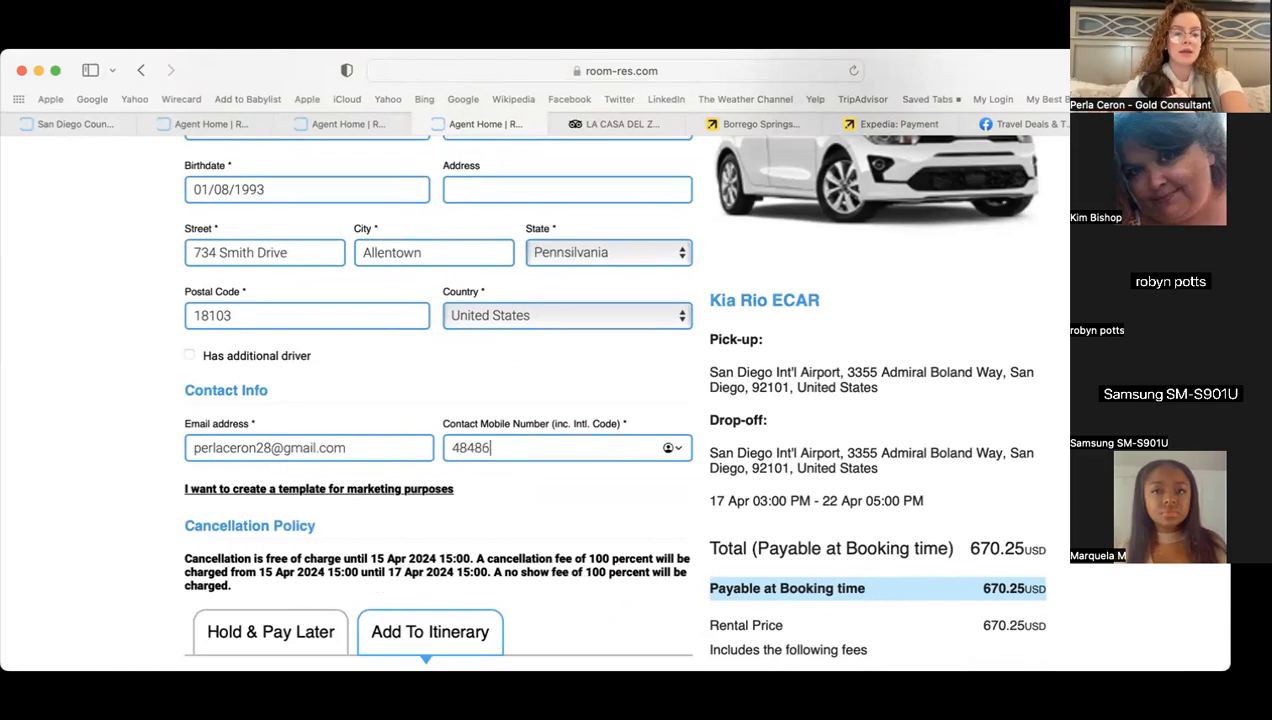
# - Expand the marketing templates explanation and scroll down to Add To Itinerary
pyautogui.click(668, 491)
pyautogui.scroll(-2, 668, 491)
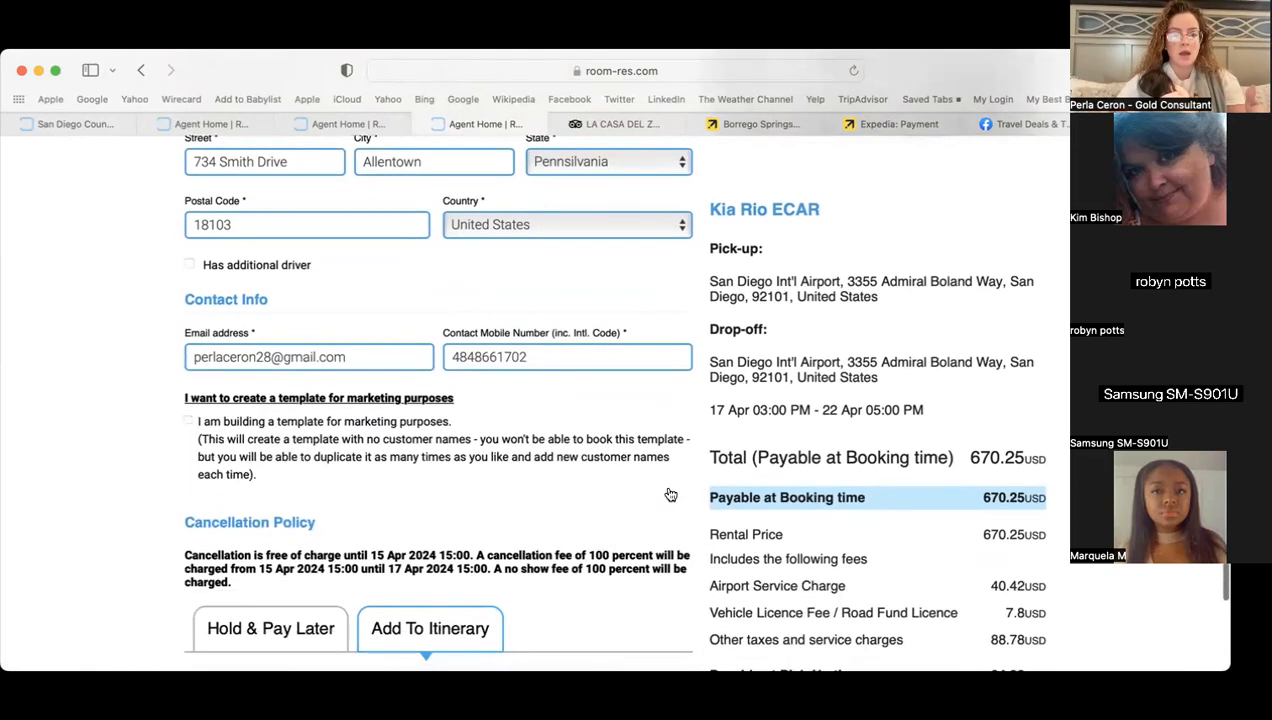
pyautogui.scroll(2, 111, 409)
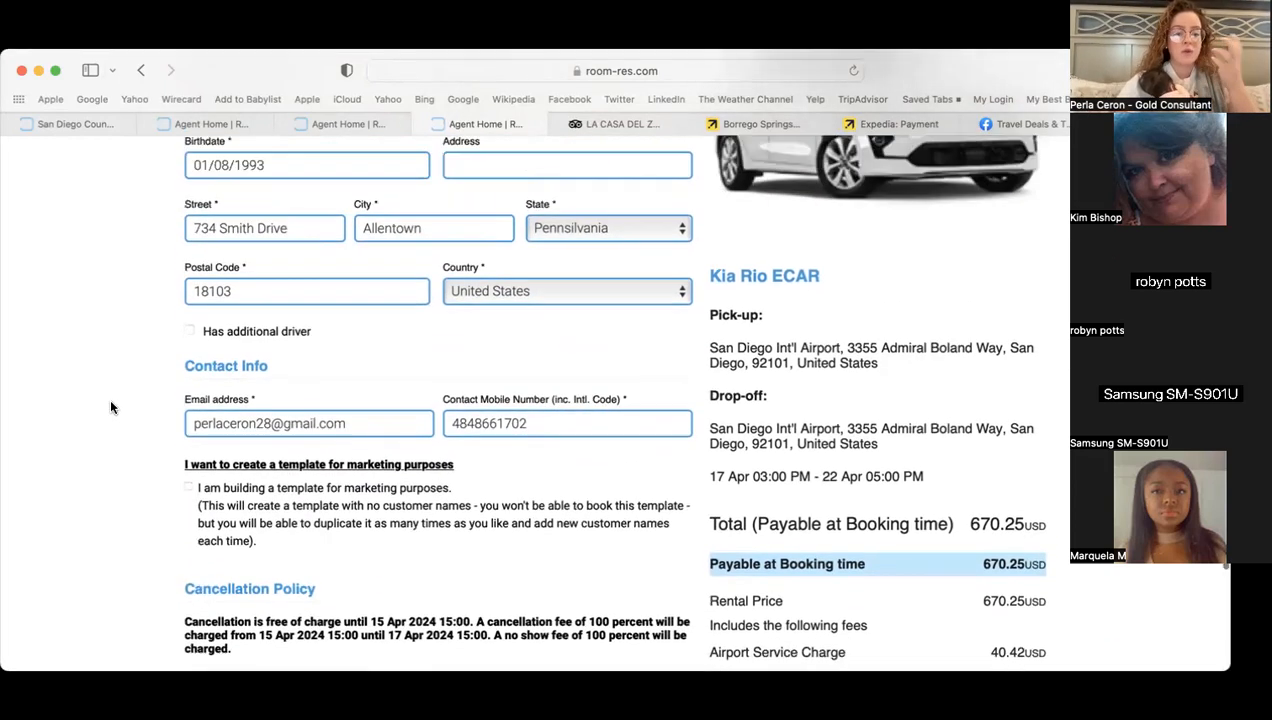
pyautogui.scroll(-4, 111, 405)
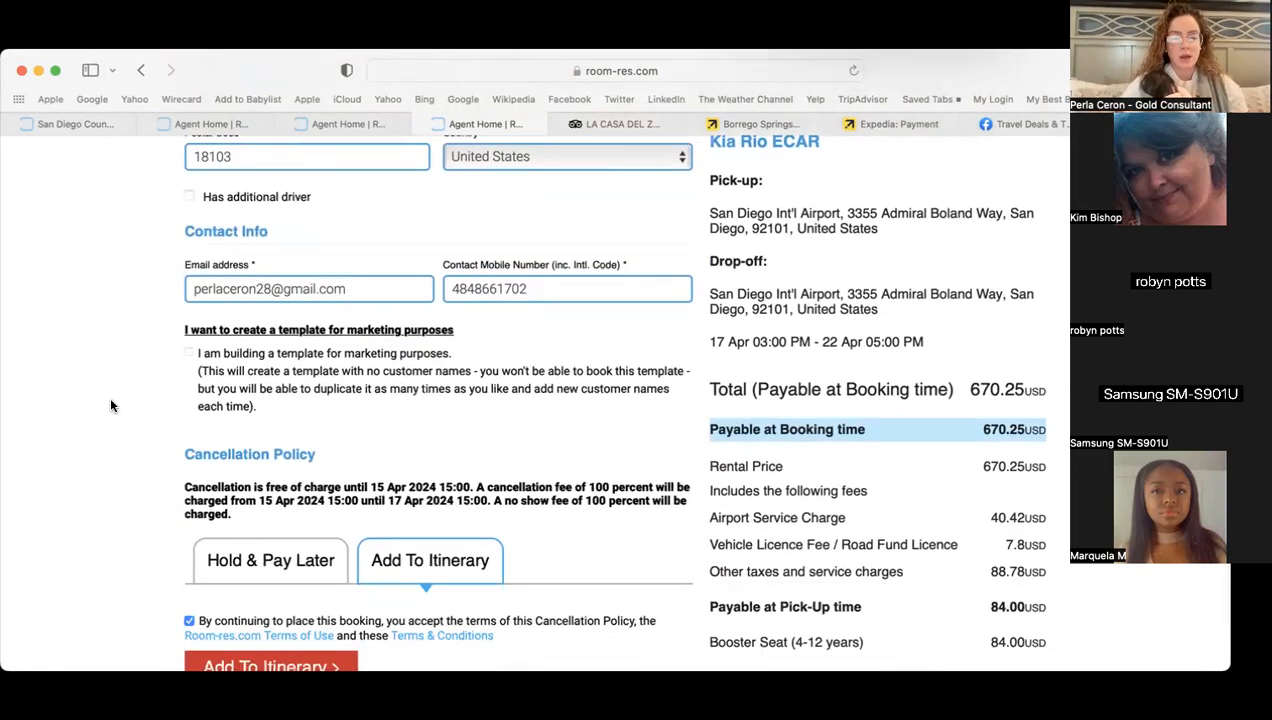
pyautogui.scroll(-2, 111, 404)
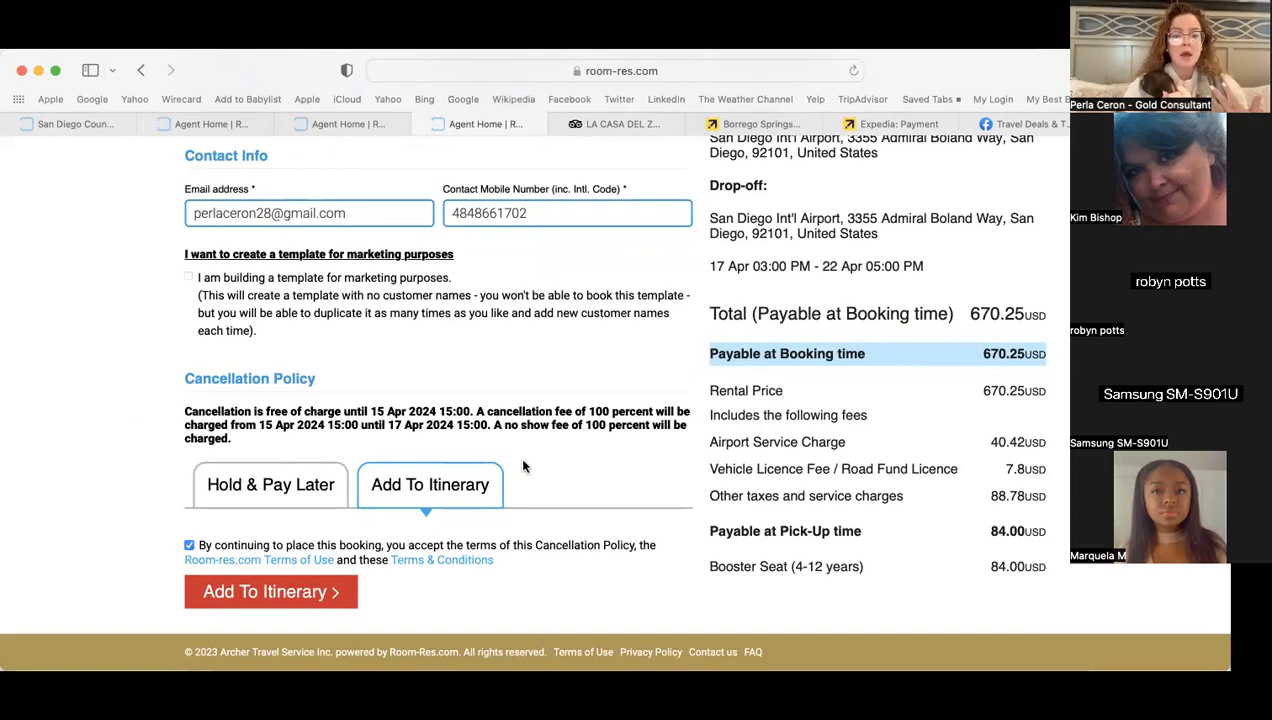
pyautogui.click(285, 594)
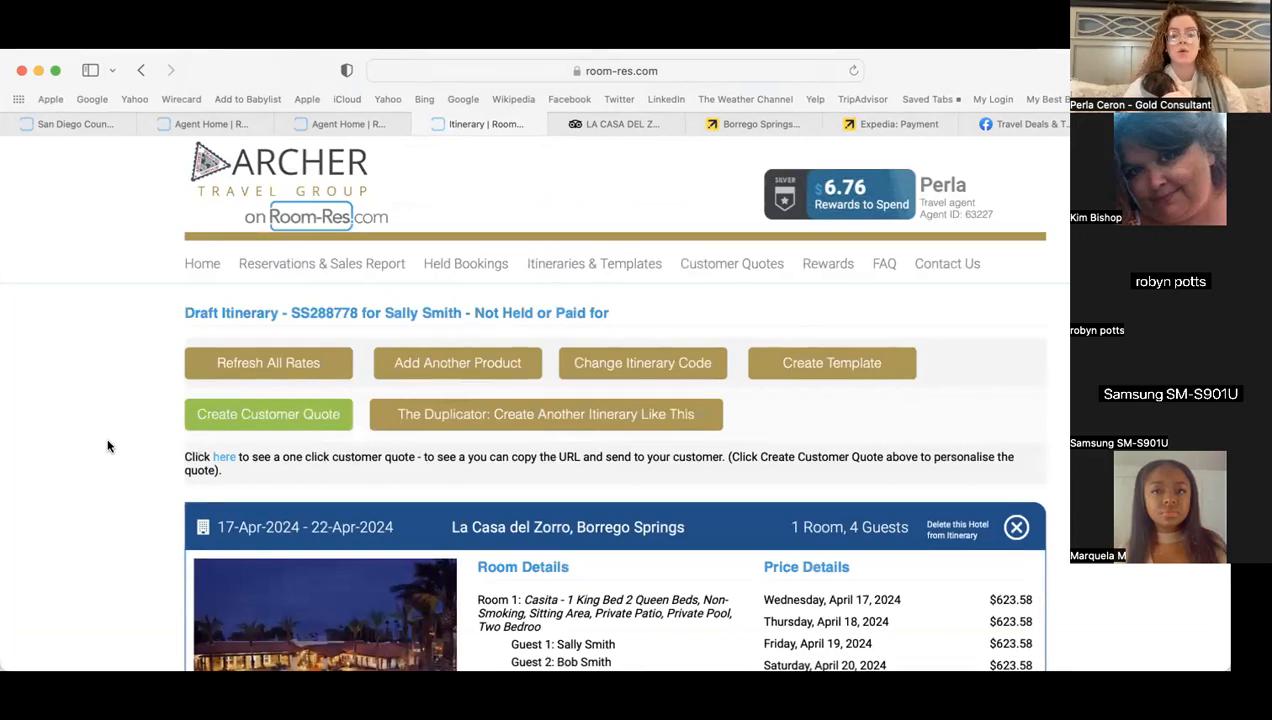
pyautogui.scroll(-5, 108, 446)
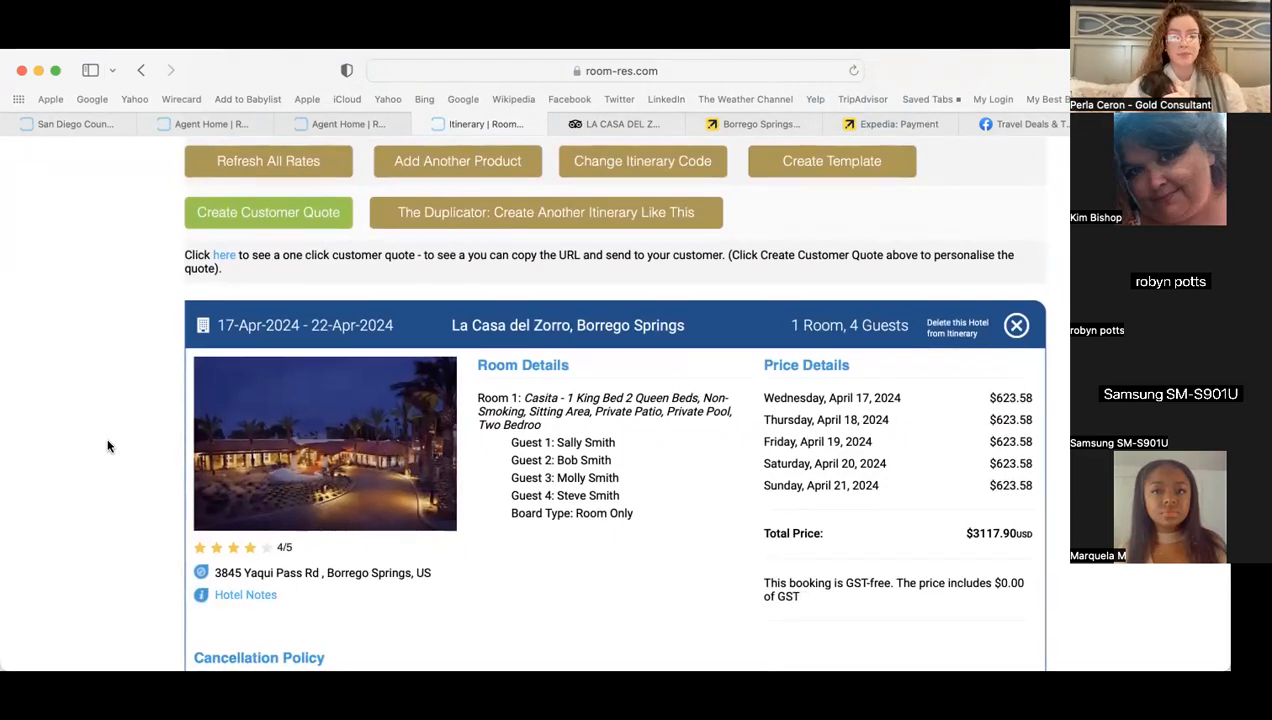
pyautogui.scroll(-3, 108, 446)
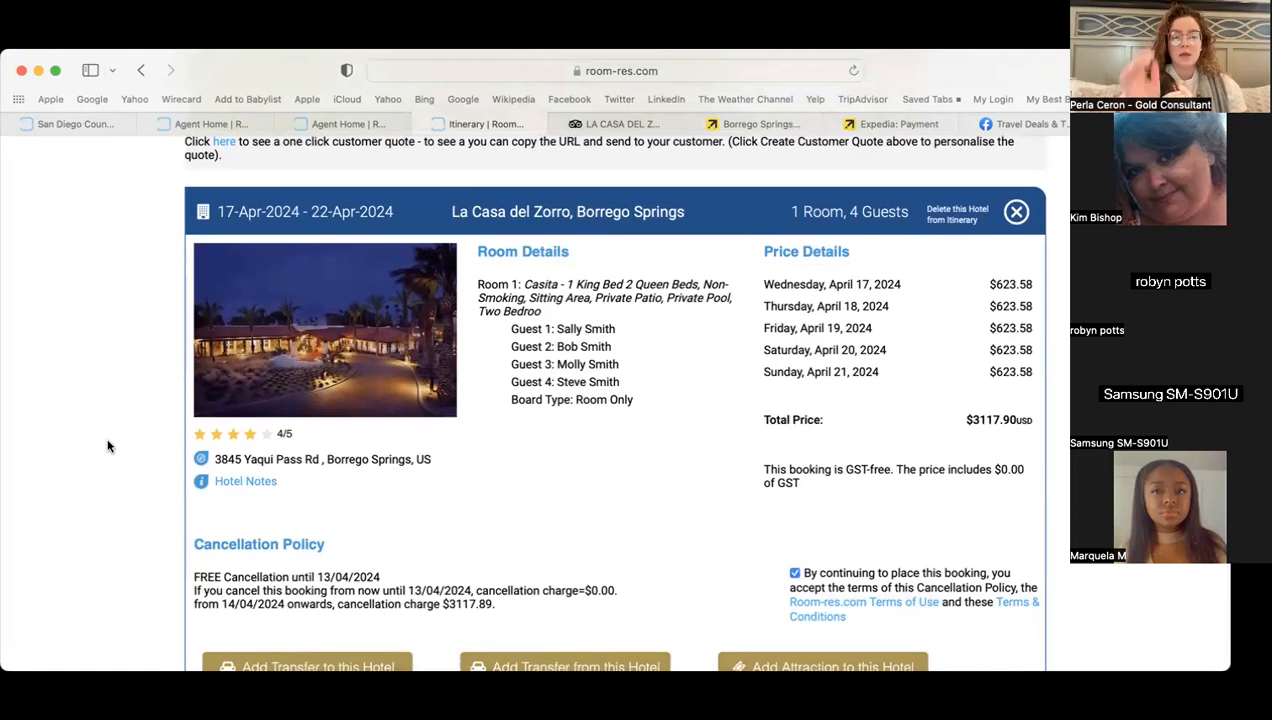
pyautogui.scroll(-1, 108, 446)
pyautogui.scroll(-10, 108, 446)
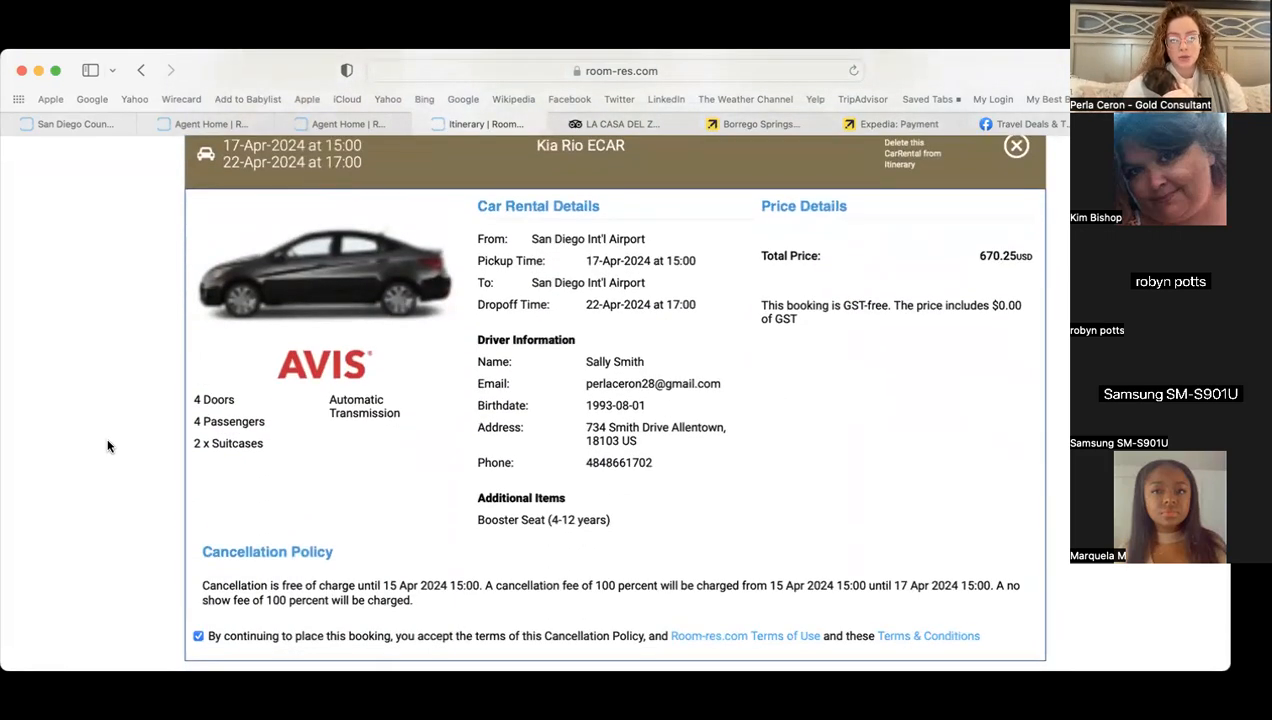
pyautogui.scroll(-8, 108, 446)
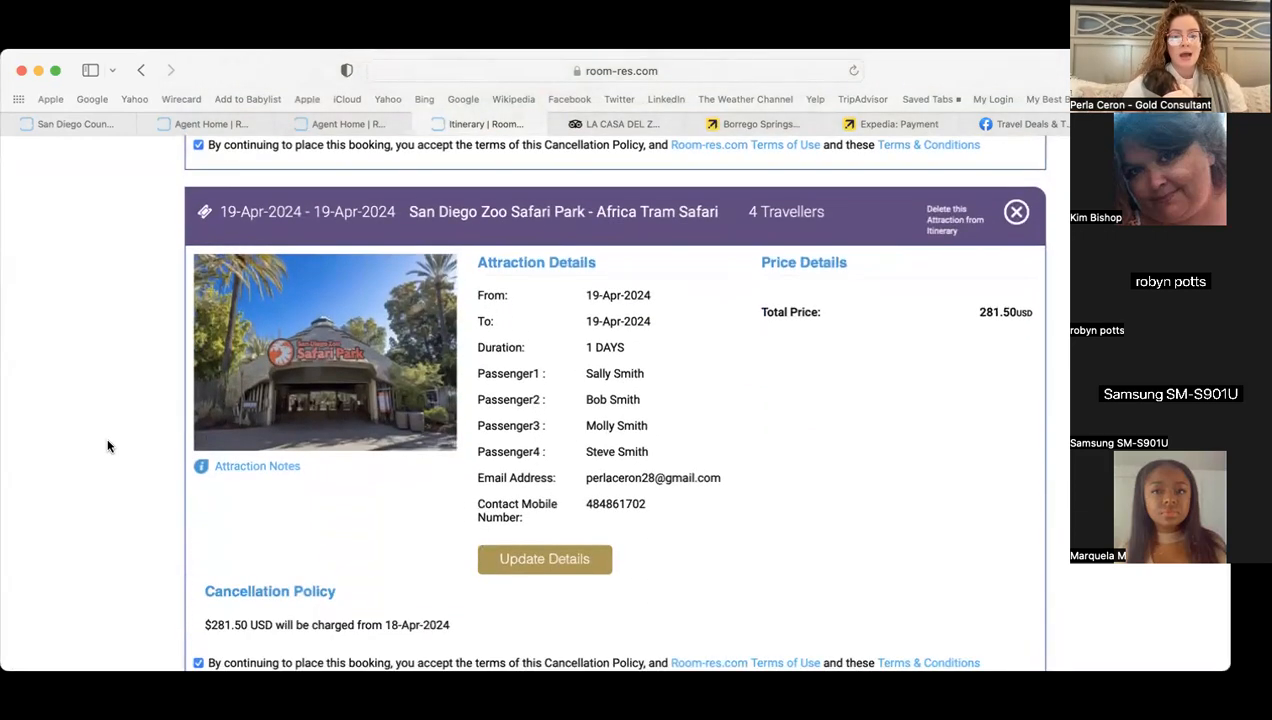
pyautogui.scroll(-1, 108, 446)
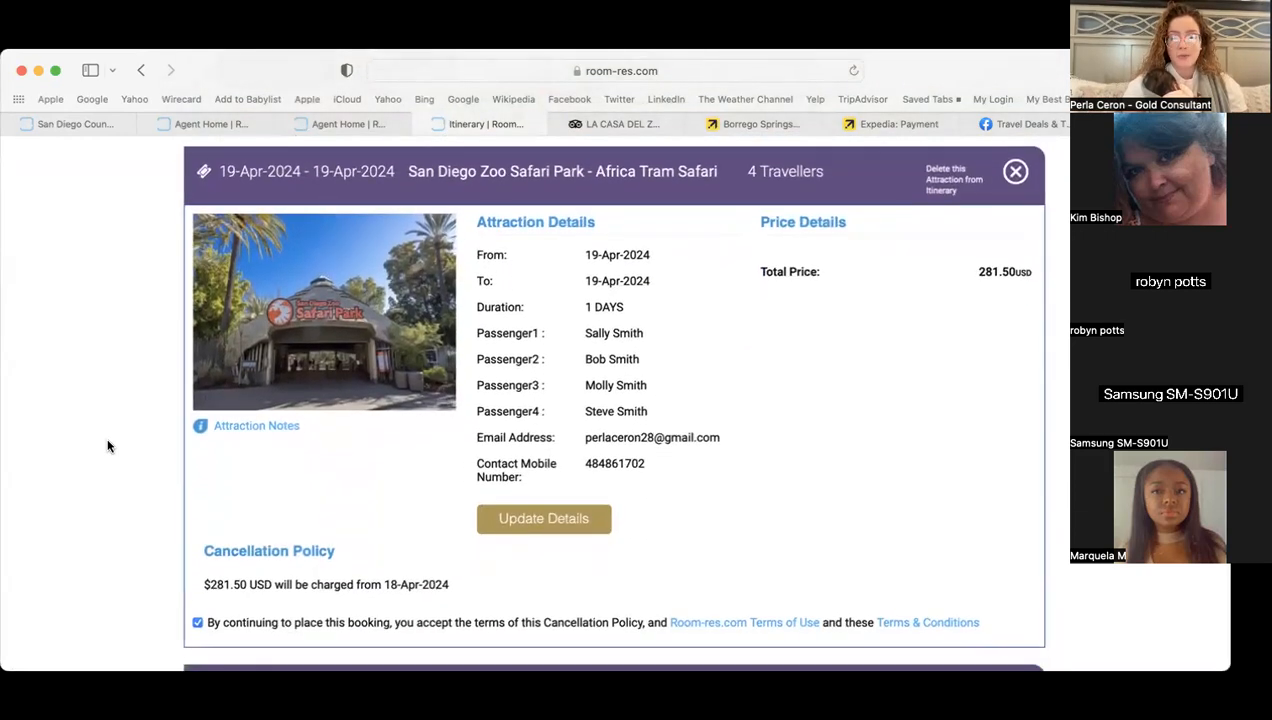
pyautogui.scroll(-9, 108, 446)
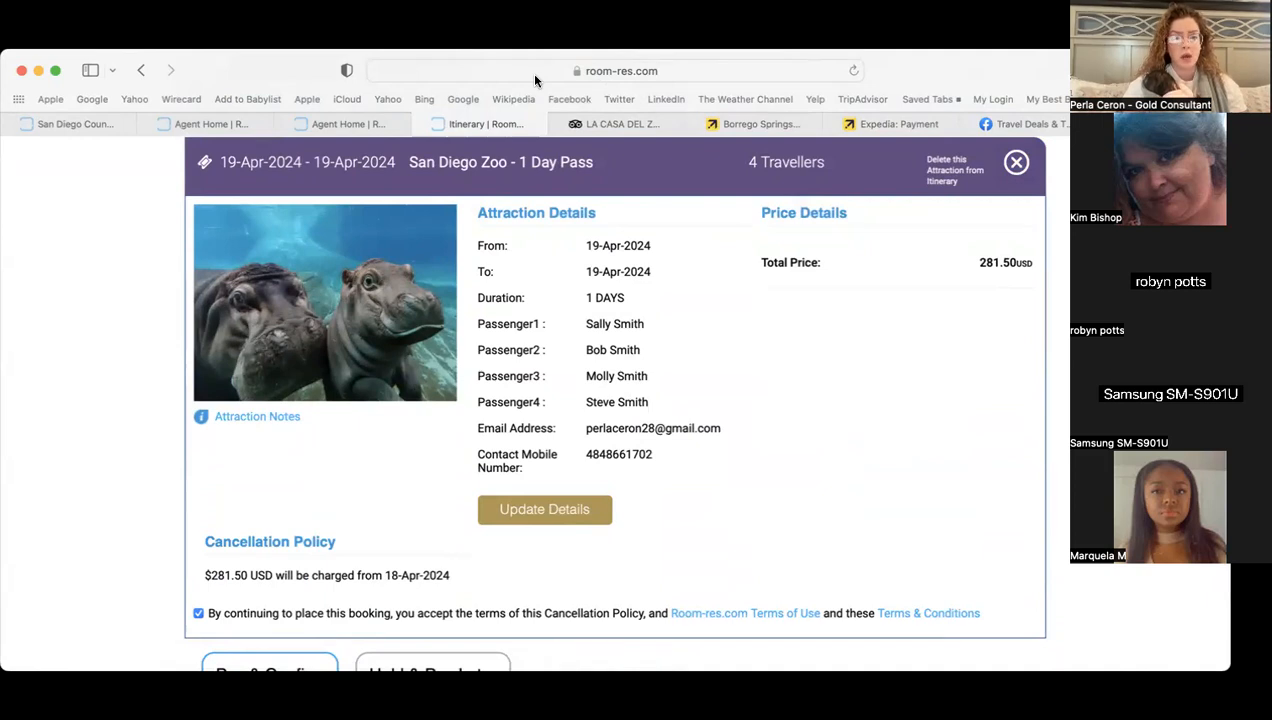
# - Review the $4,351.15 itinerary and switch its payment option to Hold & Pay Later
pyautogui.scroll(-2, 110, 337)
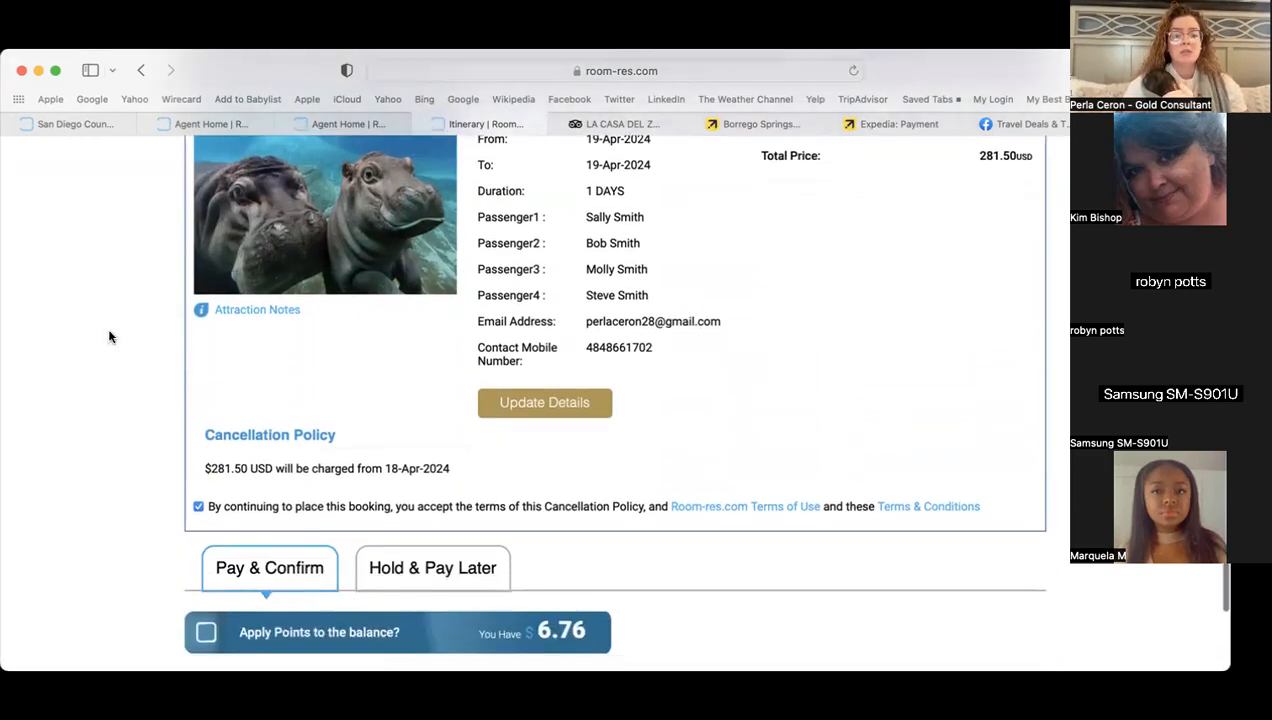
pyautogui.scroll(-6, 110, 337)
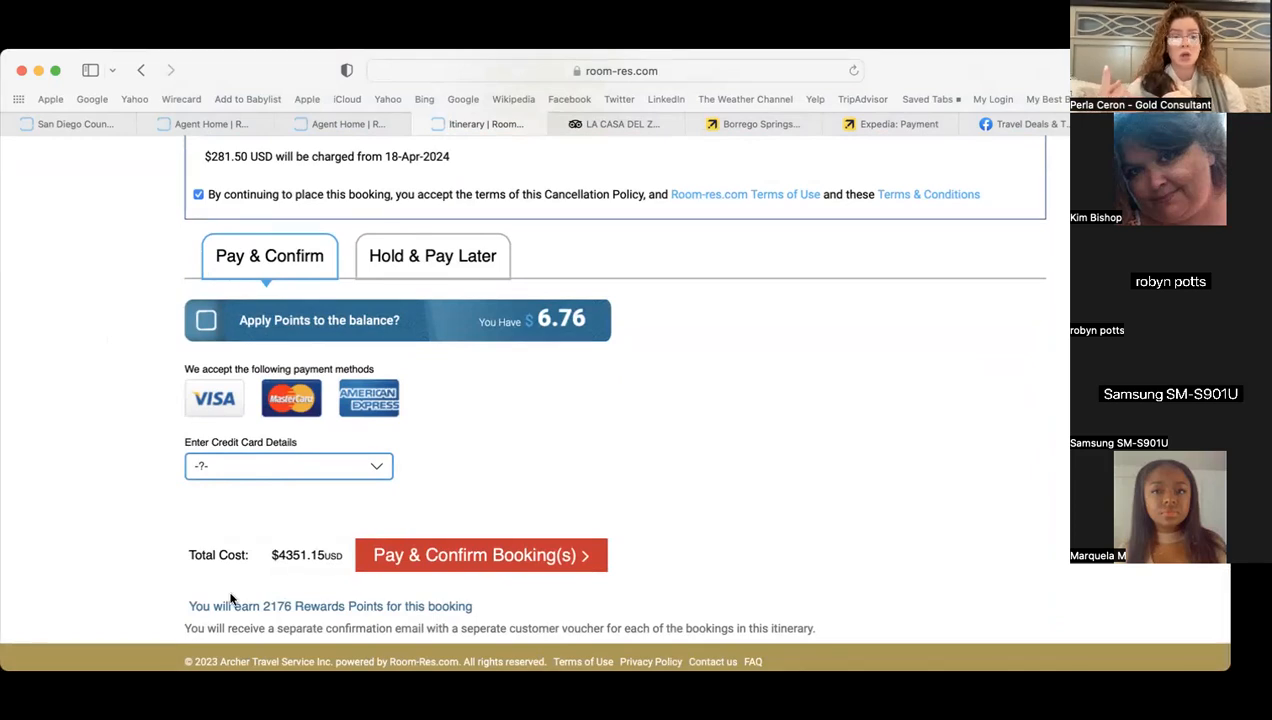
pyautogui.scroll(3, 108, 400)
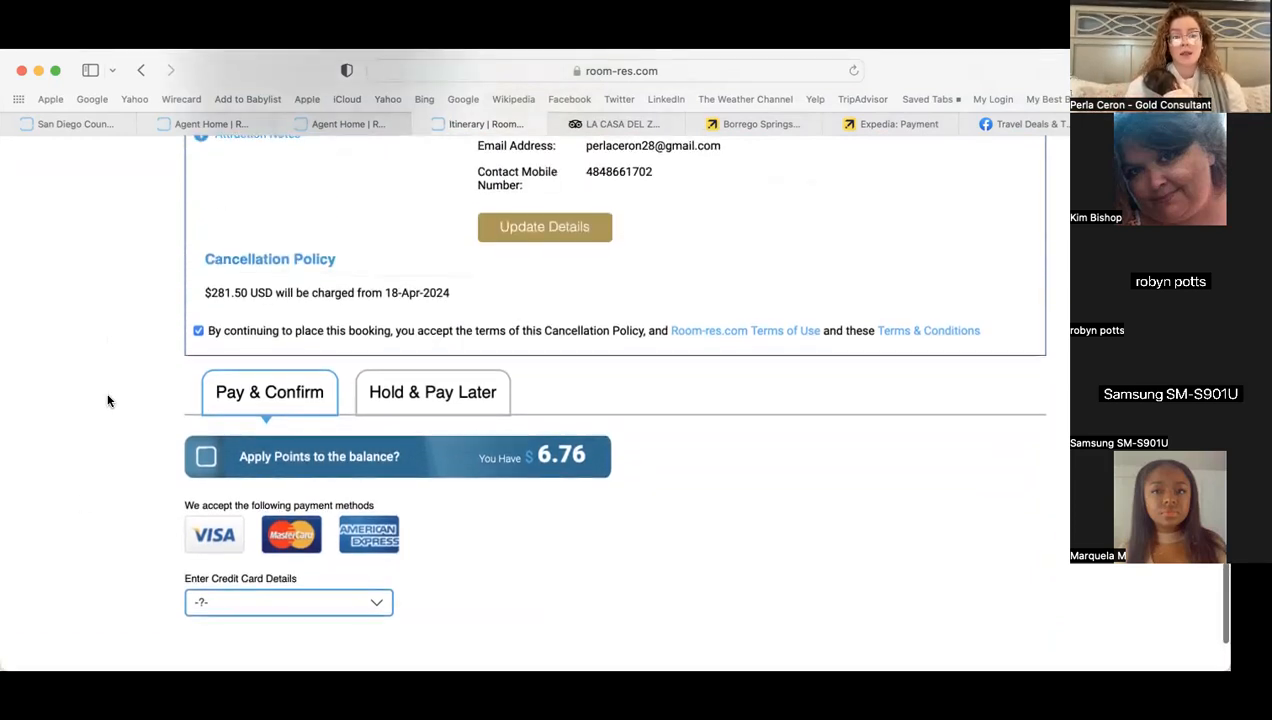
pyautogui.scroll(10, 108, 400)
pyautogui.scroll(3, 108, 400)
pyautogui.scroll(-7, 108, 400)
pyautogui.scroll(5, 108, 400)
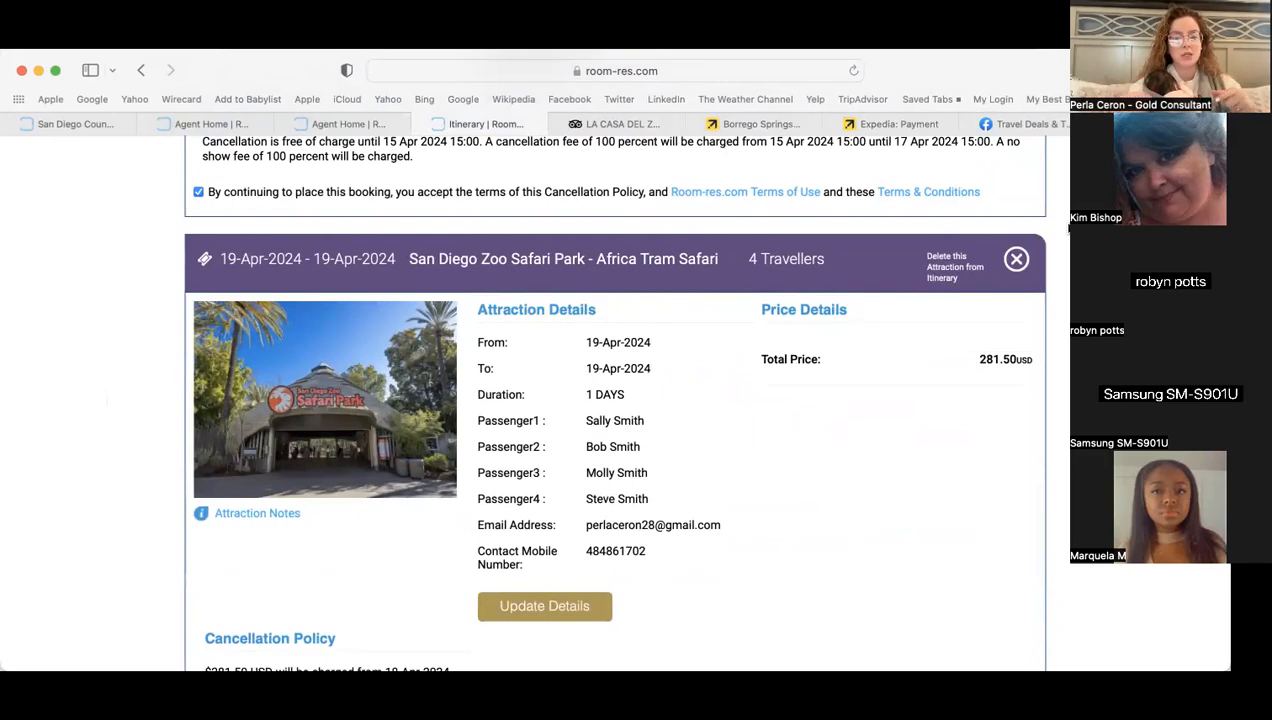
pyautogui.scroll(-10, 1066, 230)
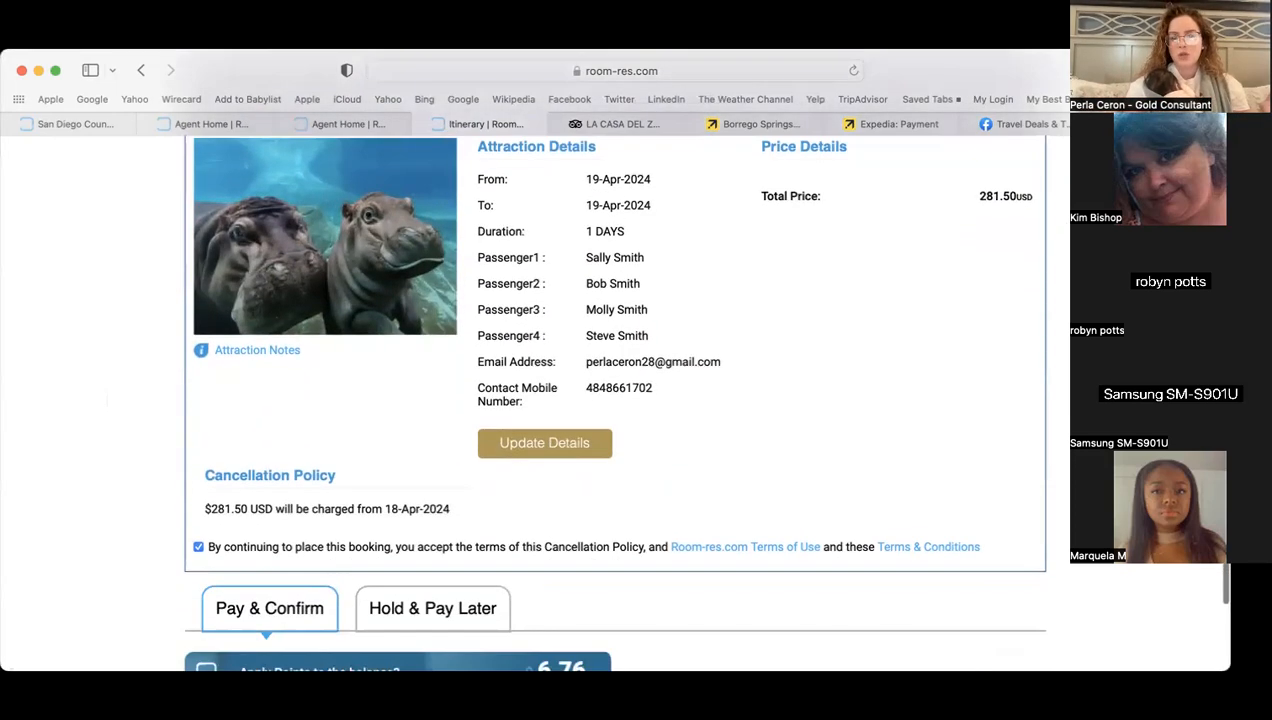
pyautogui.scroll(-2, 615, 400)
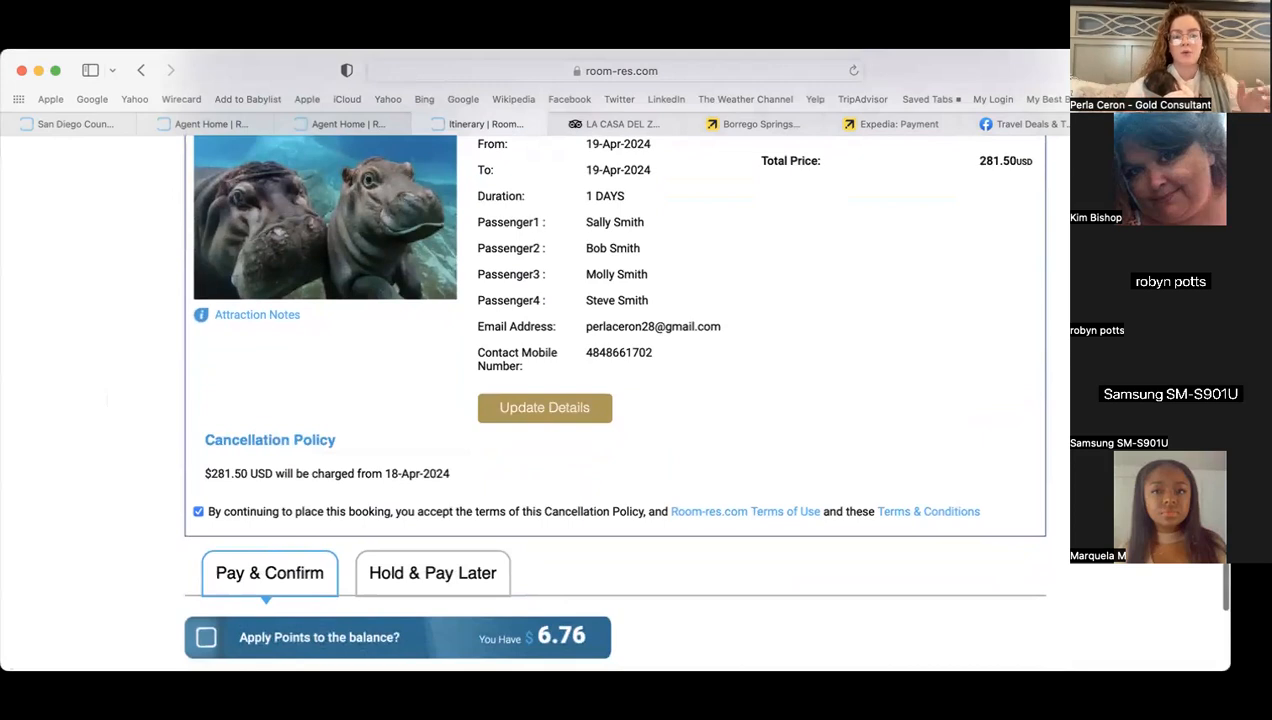
pyautogui.scroll(3, 615, 400)
pyautogui.scroll(-8, 615, 400)
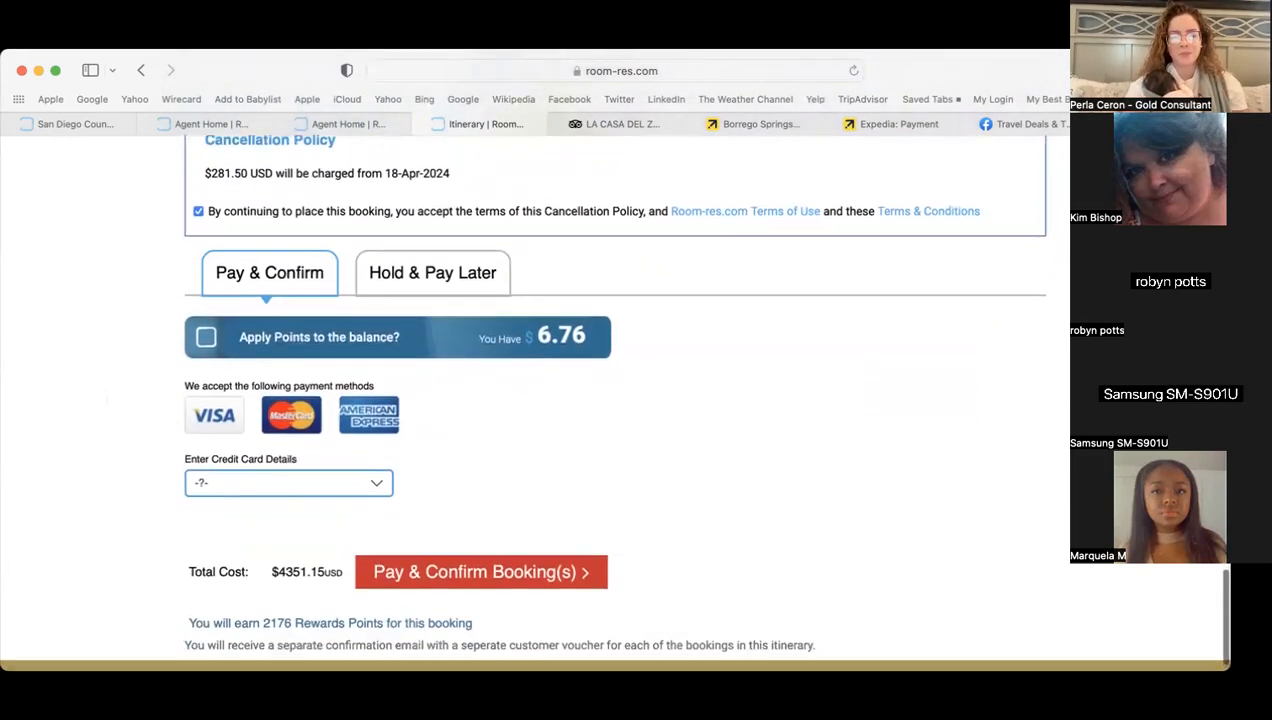
pyautogui.scroll(-1, 615, 400)
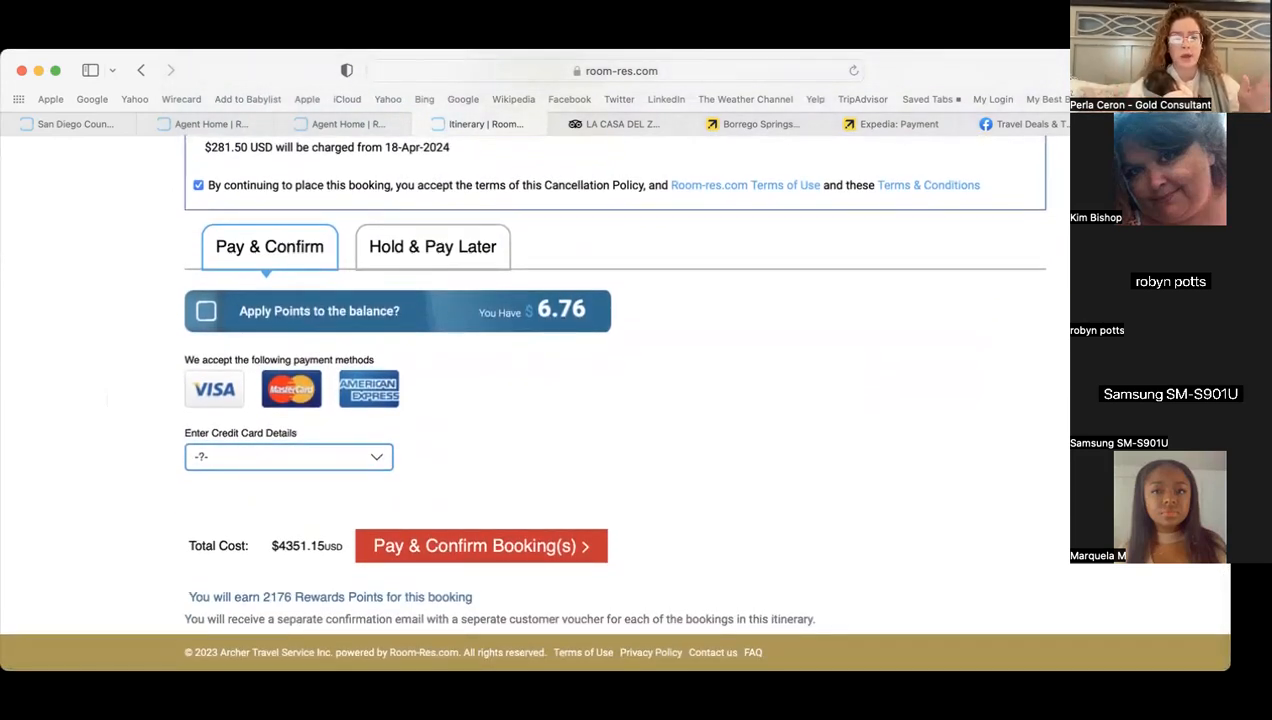
pyautogui.click(458, 257)
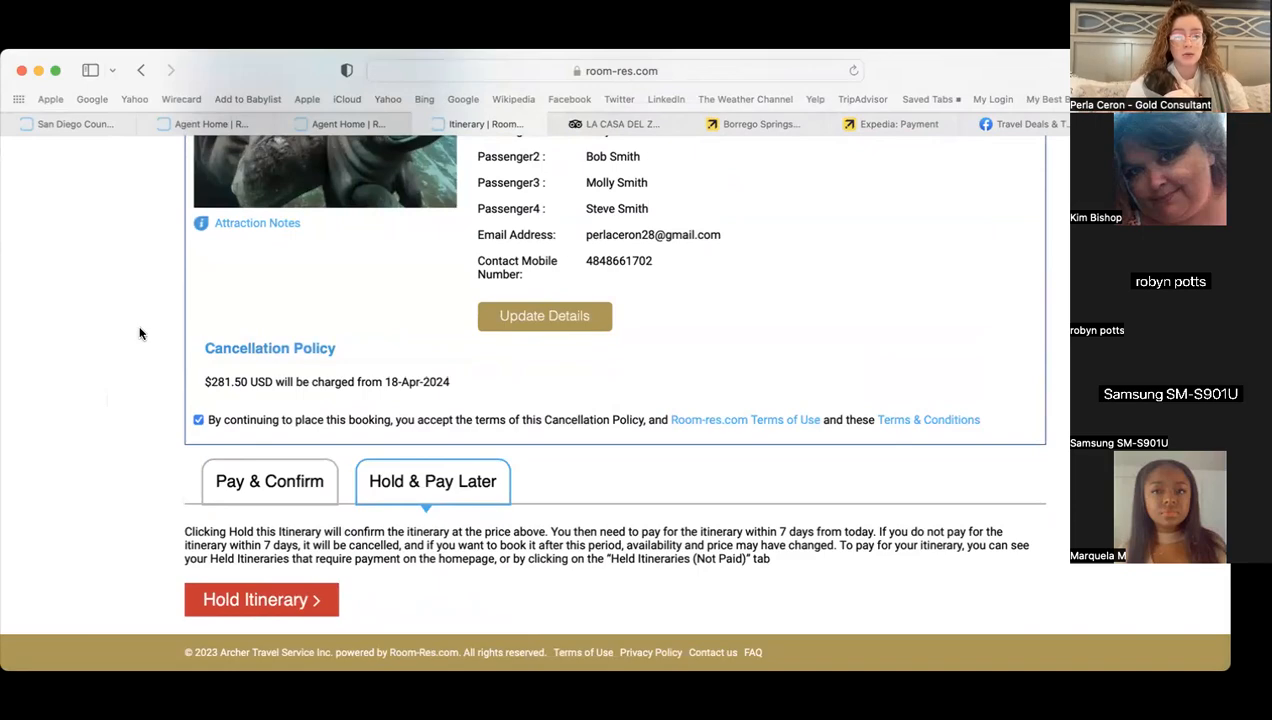
pyautogui.scroll(10, 140, 333)
pyautogui.scroll(10, 140, 333)
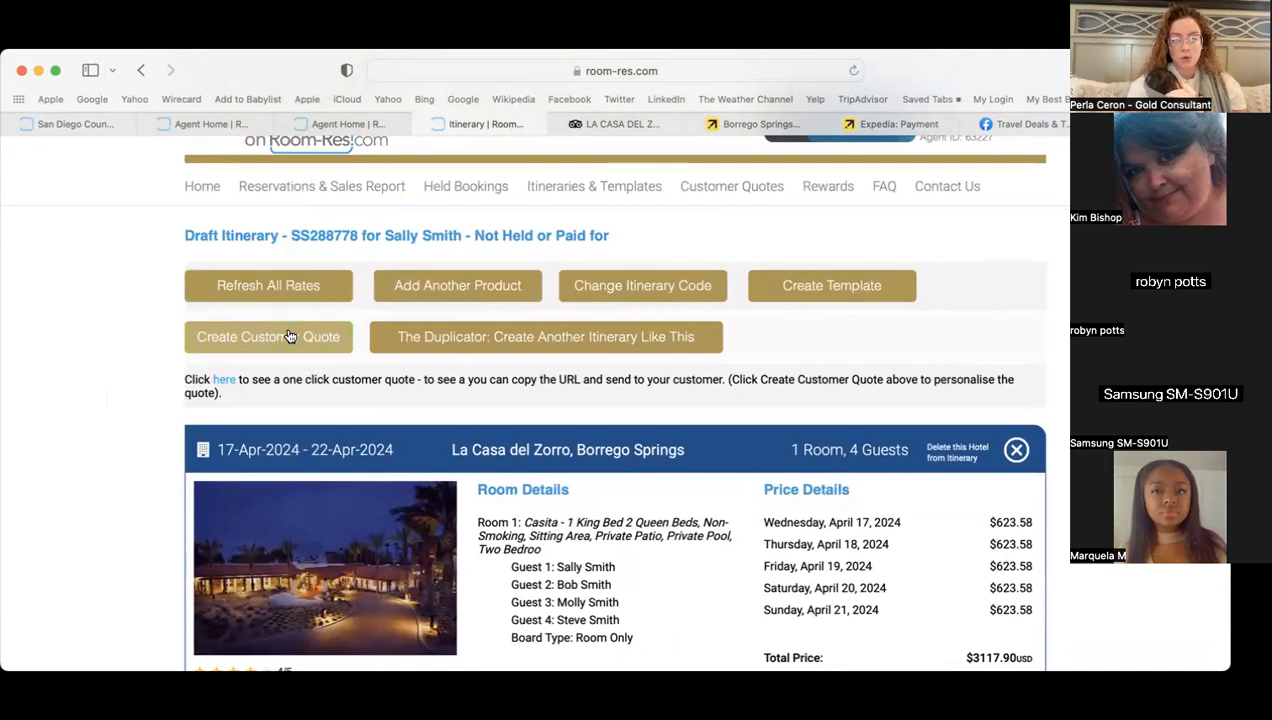
# - Start a customer quote and retitle it 'Borrego Springs Family Vacation'
pyautogui.click(288, 337)
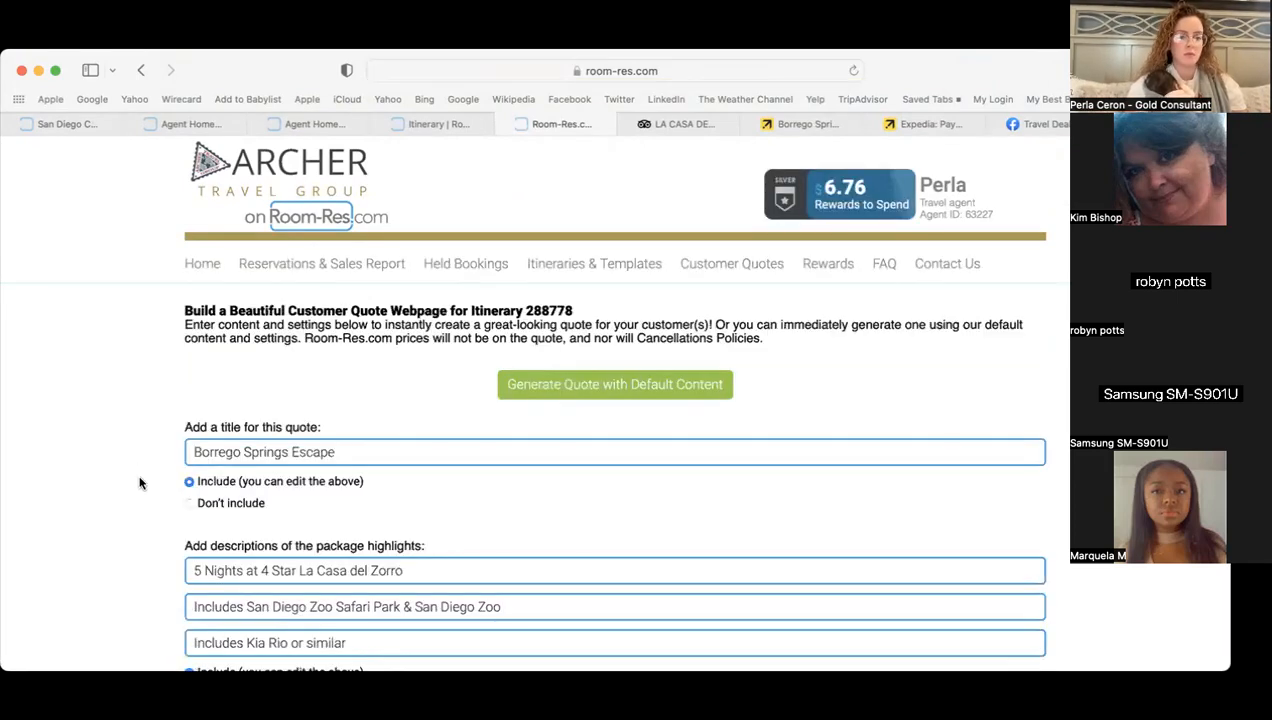
pyautogui.scroll(-2, 140, 483)
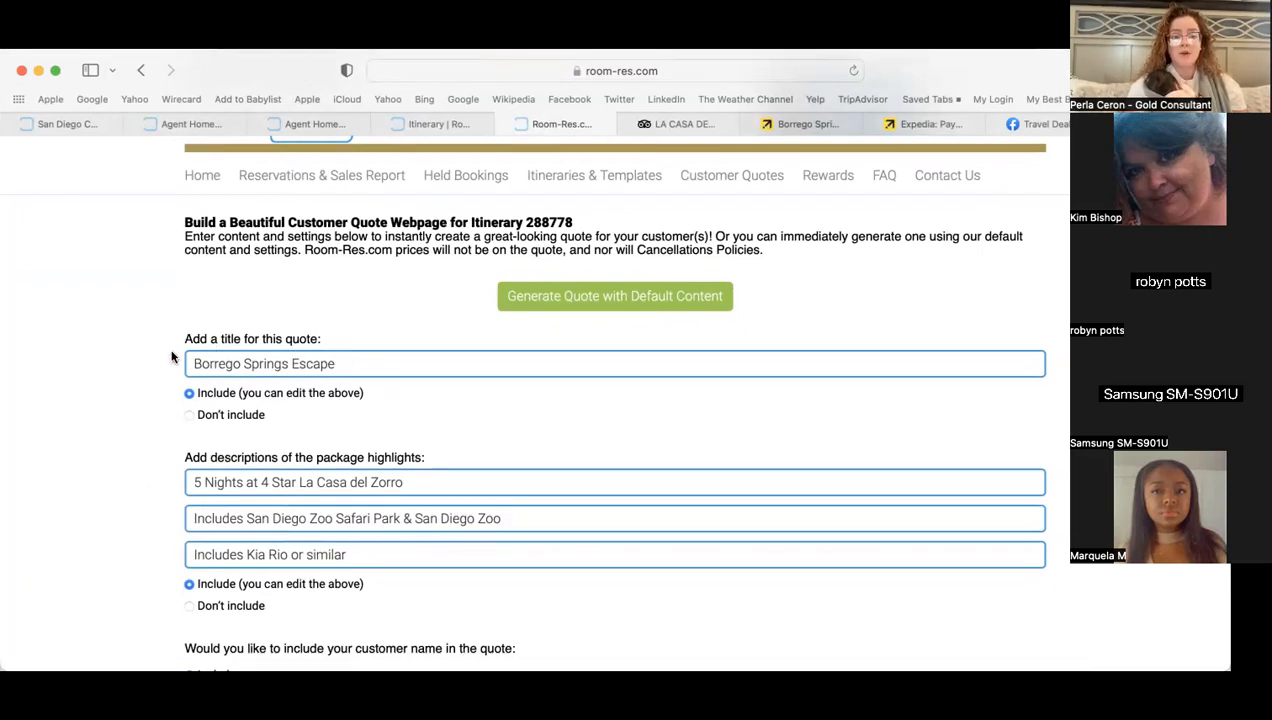
pyautogui.click(291, 364)
pyautogui.write('Family')
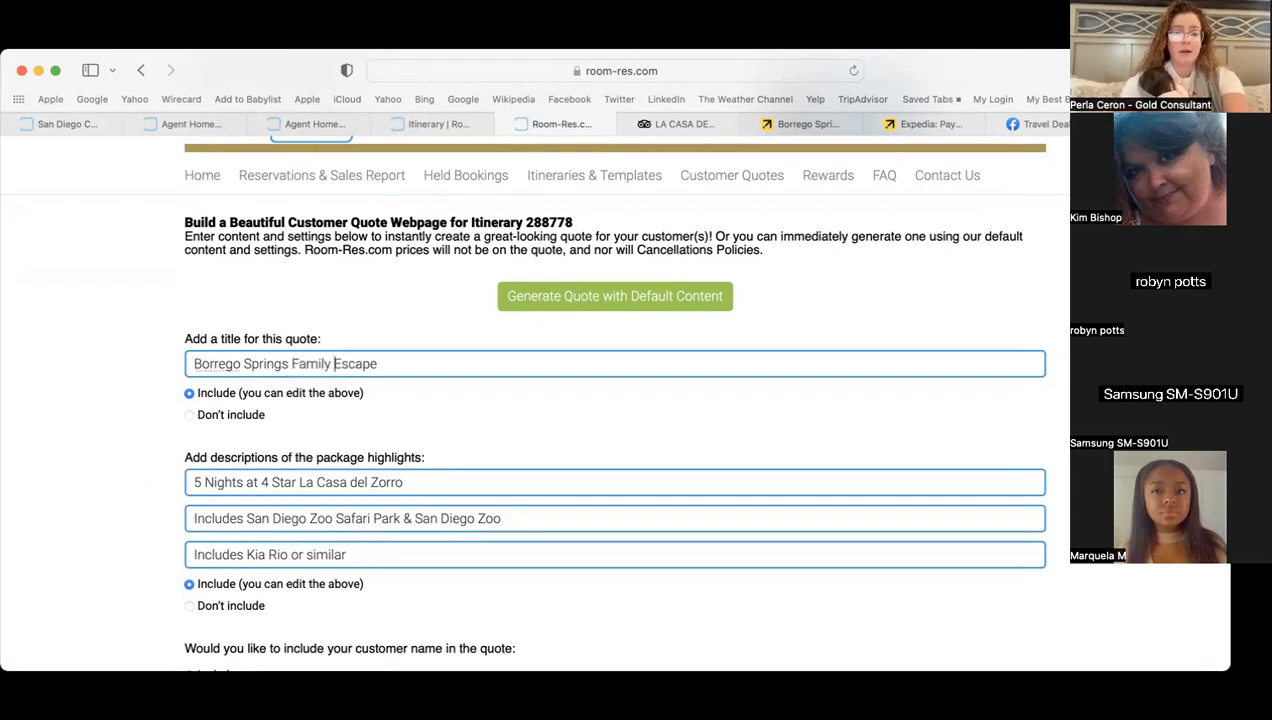
pyautogui.click(398, 362)
pyautogui.hotkey('shift', 'Left')
pyautogui.hotkey('shift', 'Left')
pyautogui.hotkey('shift', 'Left')
pyautogui.hotkey('shift', 'Left')
pyautogui.hotkey('shift', 'Left')
pyautogui.hotkey('shift', 'Left')
pyautogui.write('Vacation')
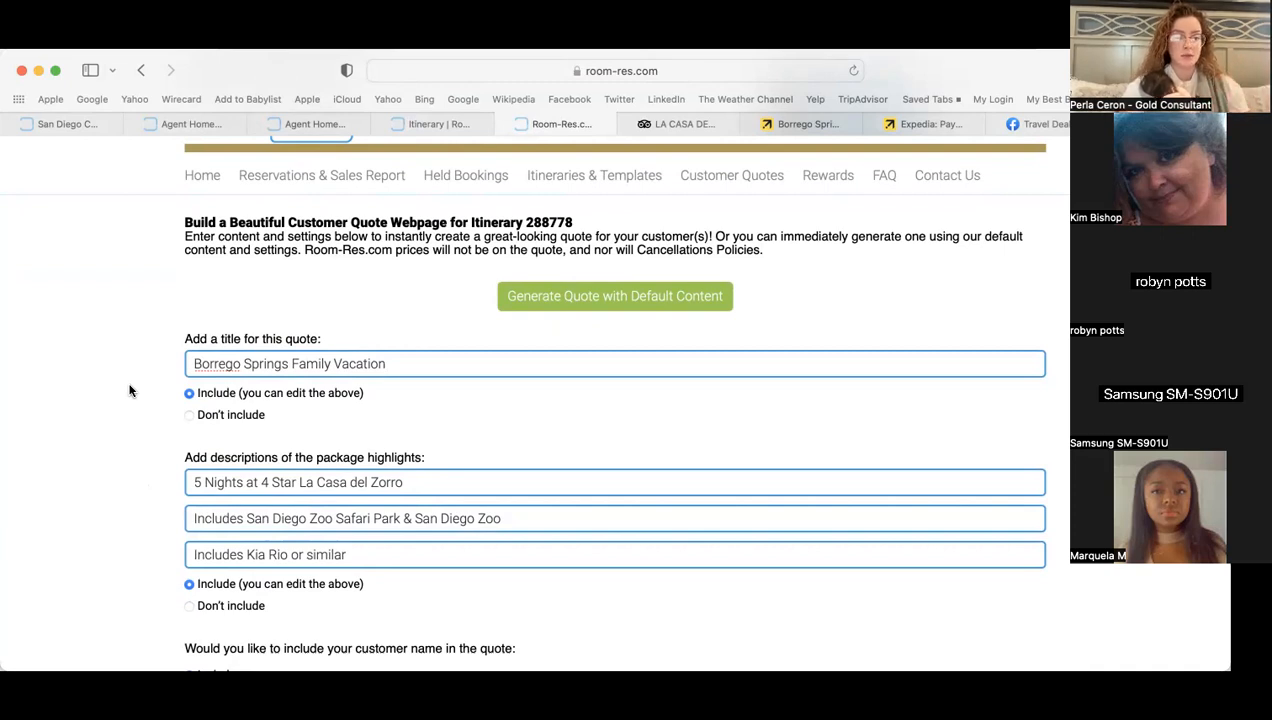
# - Add 'Car Renral' before 'or similar' in the Kia Rio highlight
pyautogui.scroll(-2, 129, 390)
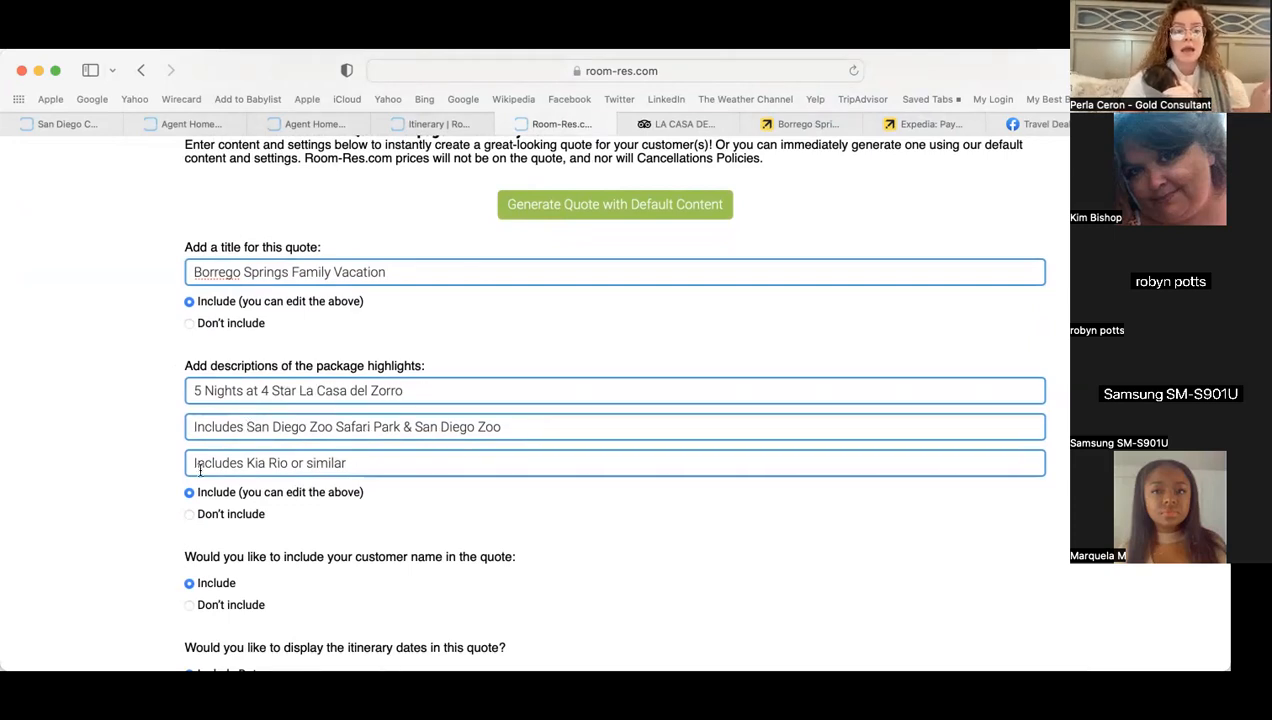
pyautogui.click(290, 462)
pyautogui.write('Car Renral')
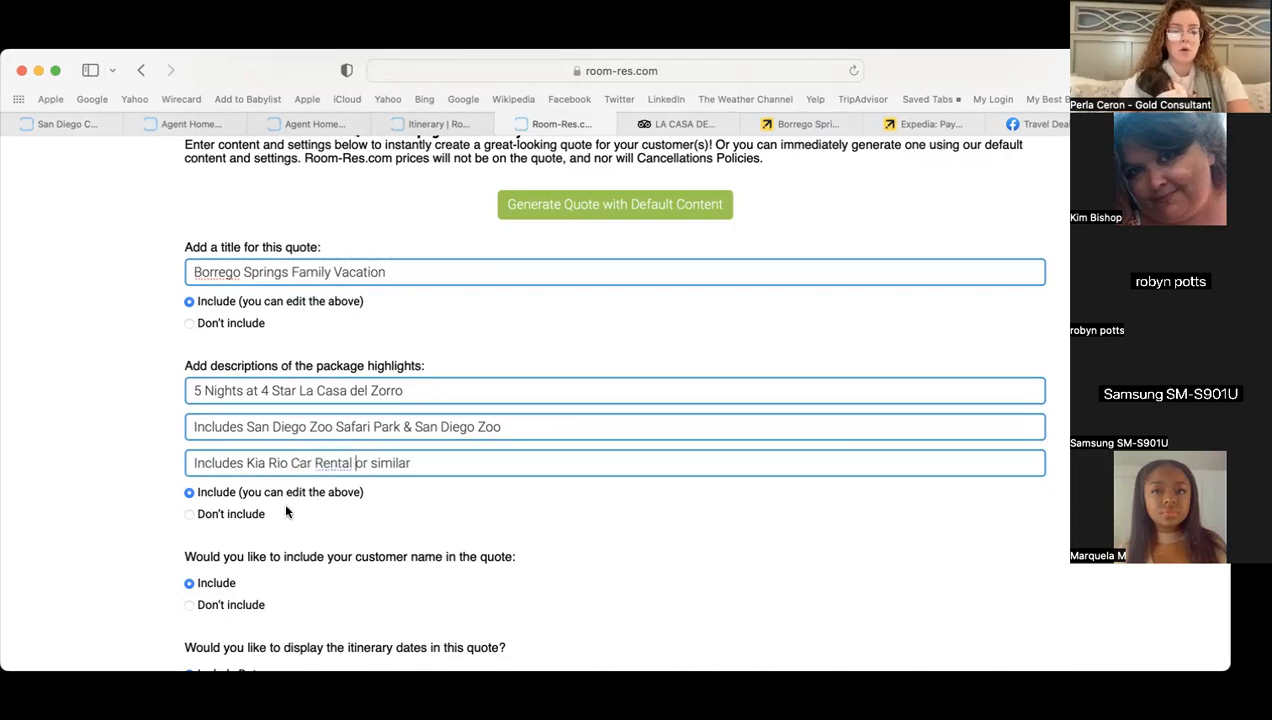
# - Display the 4351.15 total price on the quote, then go to the Expedia booking page
pyautogui.scroll(-2, 151, 455)
pyautogui.scroll(-1, 151, 455)
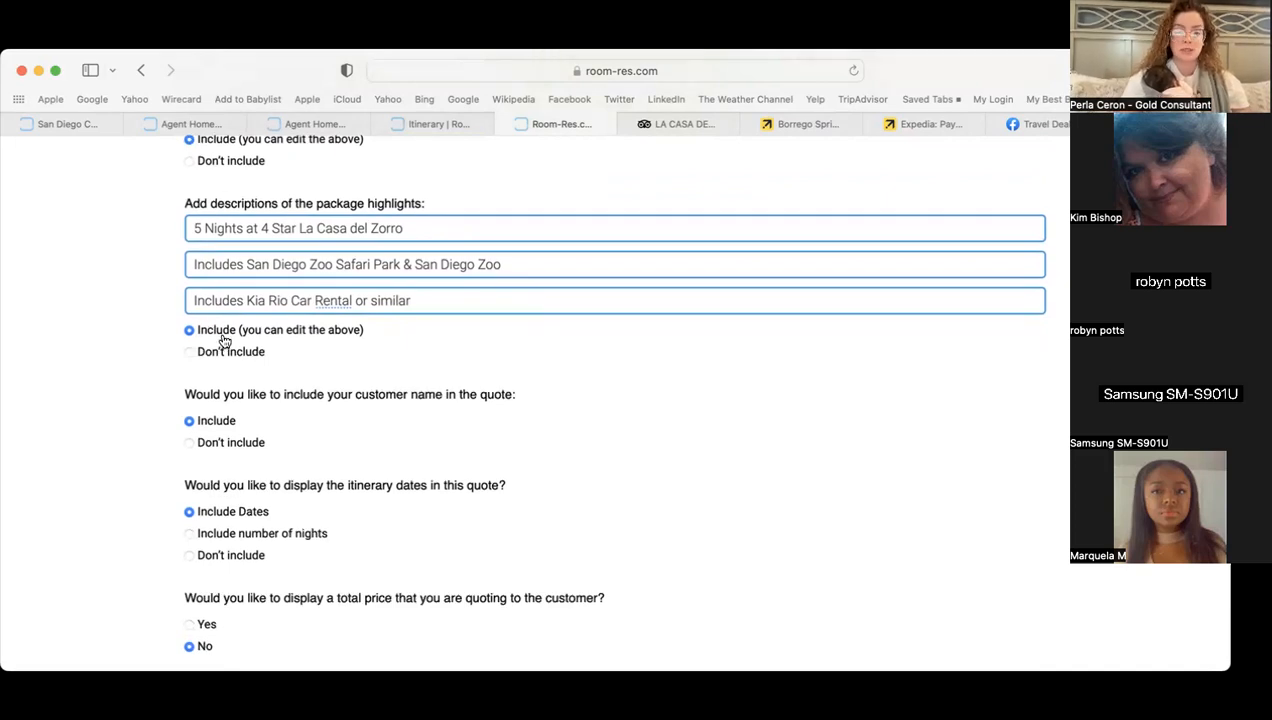
pyautogui.scroll(-1, 128, 329)
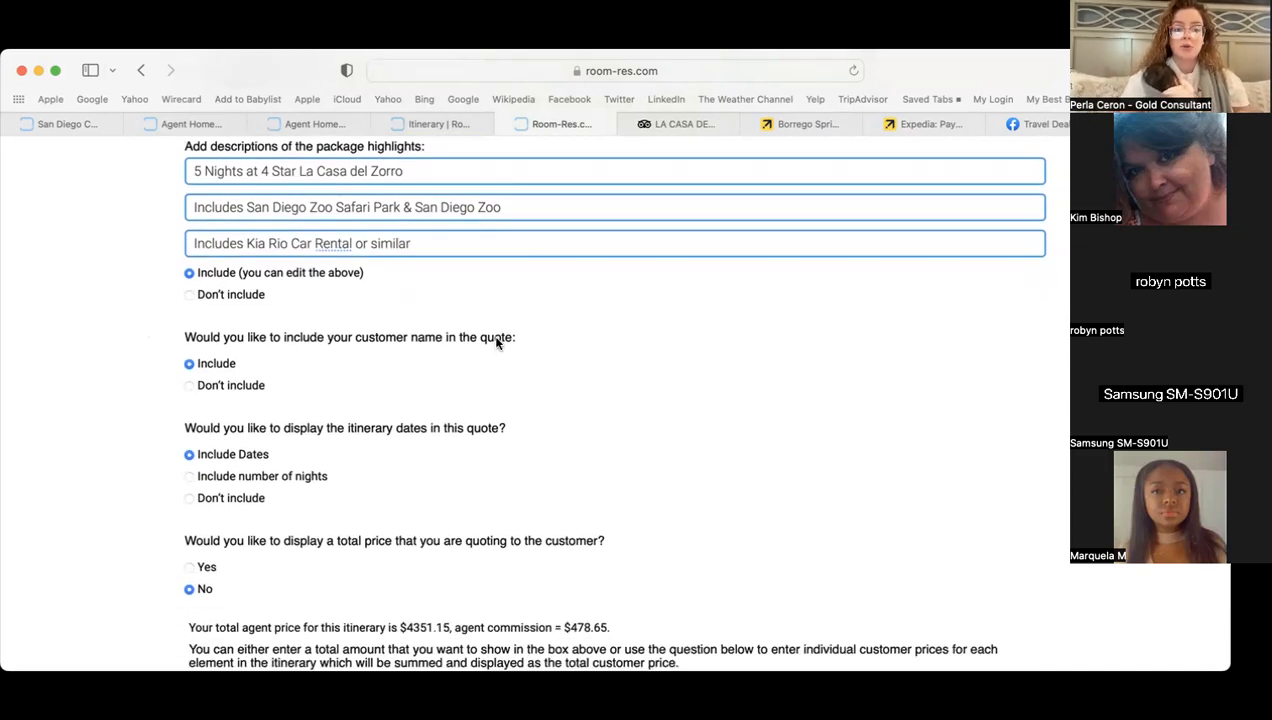
pyautogui.scroll(-1, 150, 400)
pyautogui.scroll(-1, 150, 400)
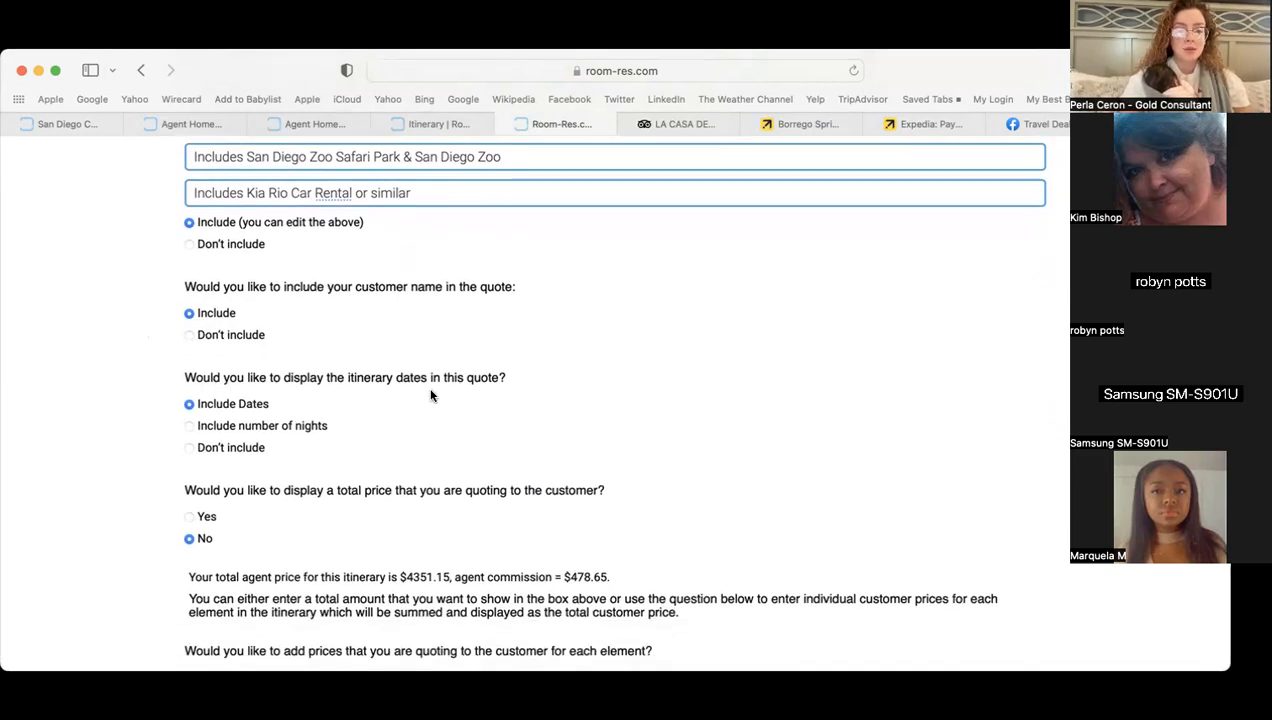
pyautogui.scroll(-2, 137, 495)
pyautogui.scroll(-1, 137, 495)
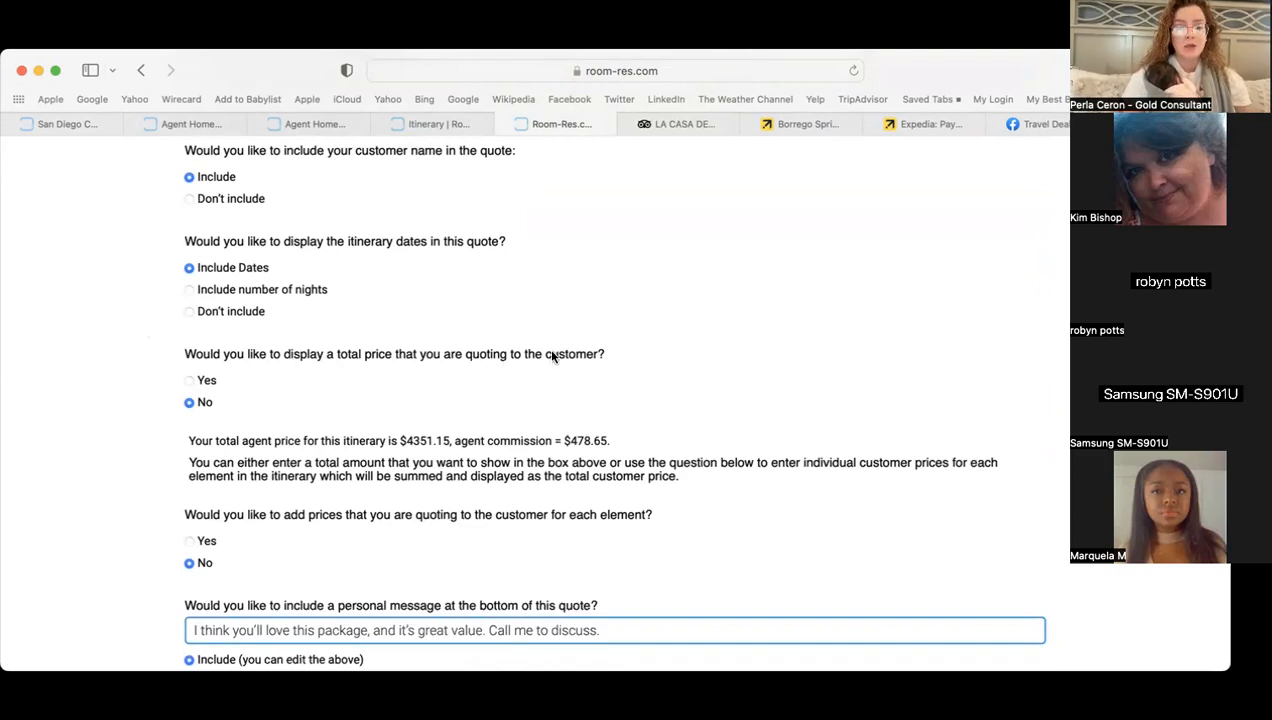
pyautogui.click(190, 380)
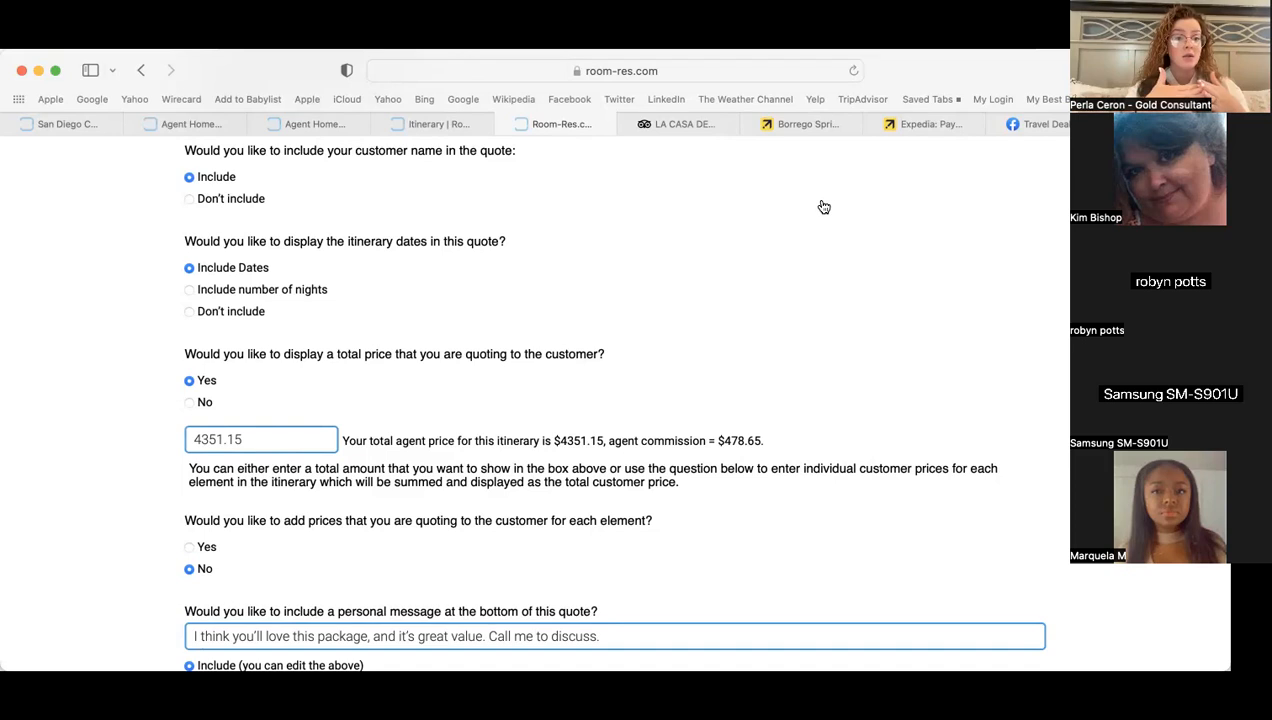
pyautogui.click(924, 133)
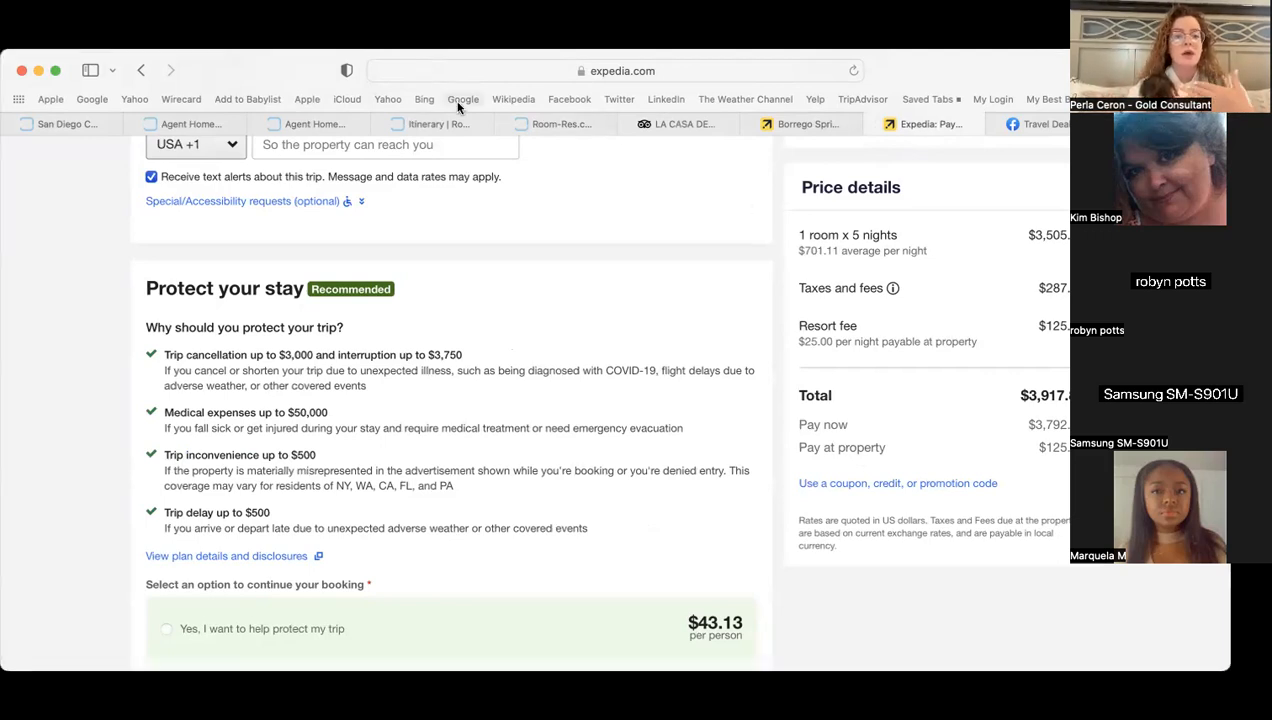
# - Return from Expedia to the Room-Res.com customer quote form
pyautogui.click(551, 125)
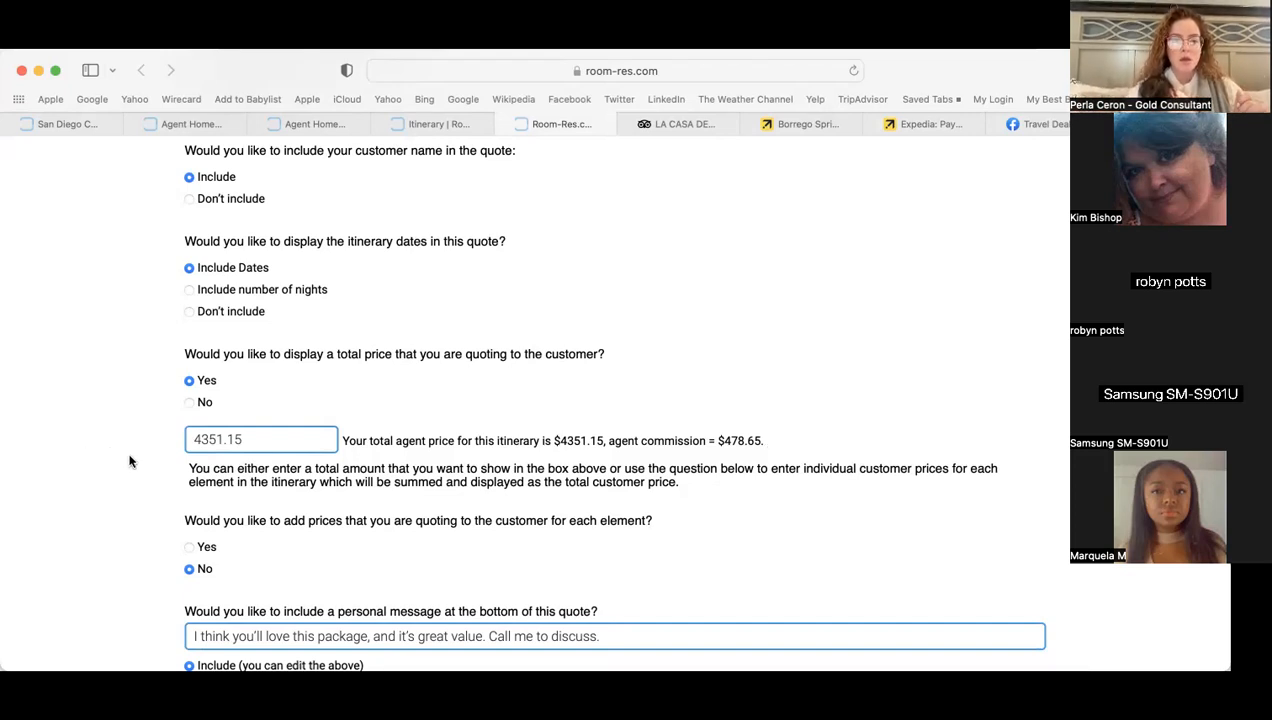
pyautogui.scroll(-1, 129, 461)
pyautogui.scroll(-3, 129, 461)
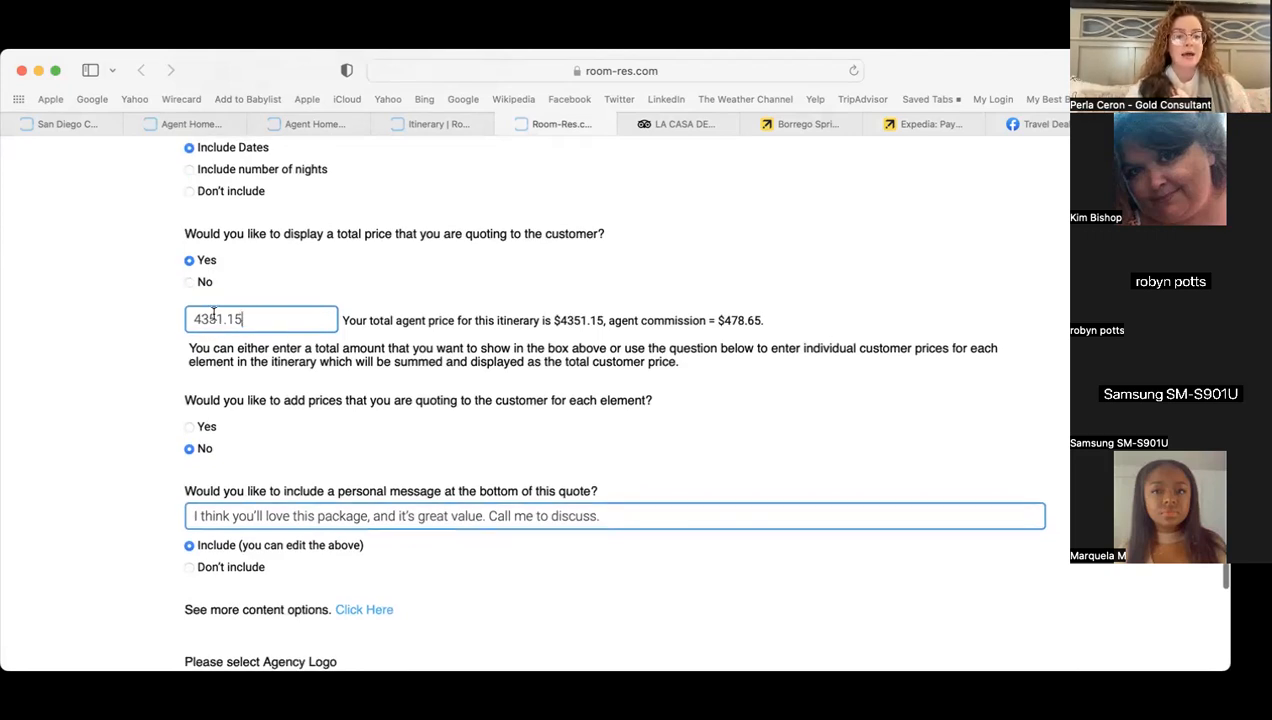
pyautogui.click(209, 318)
pyautogui.press('BackSpace')
pyautogui.write('4')
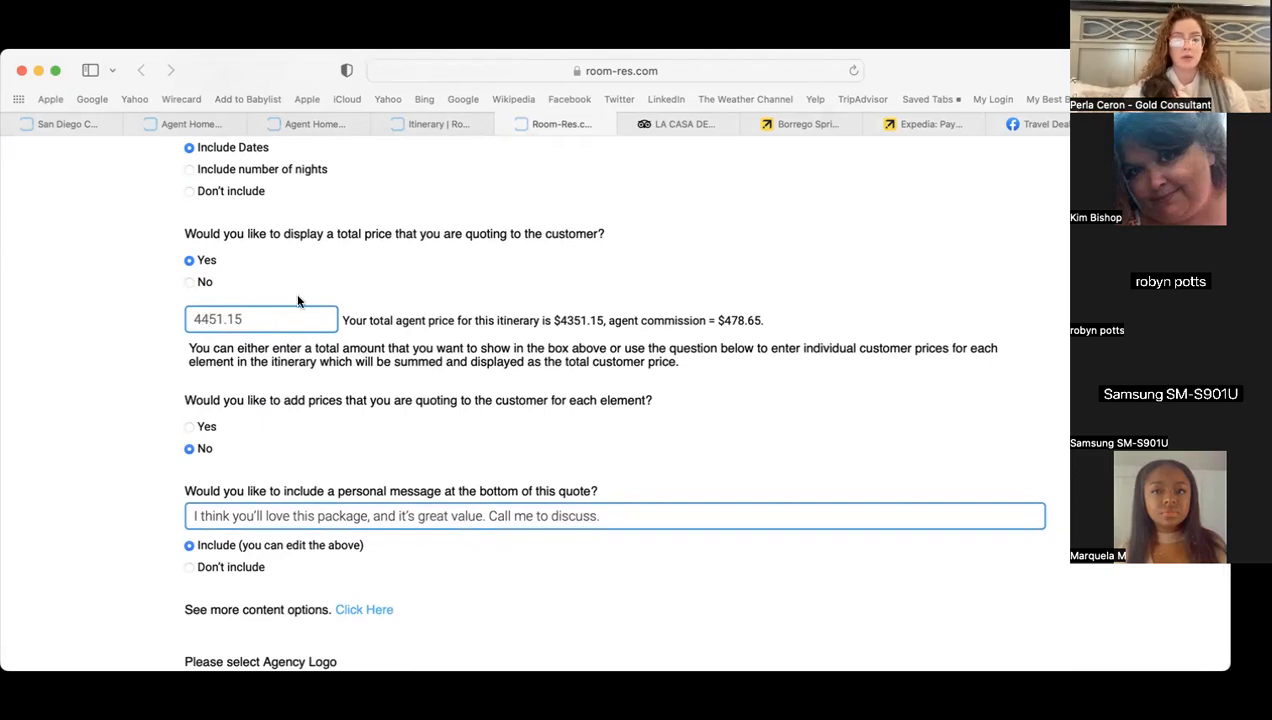
pyautogui.press('BackSpace')
pyautogui.write('3')
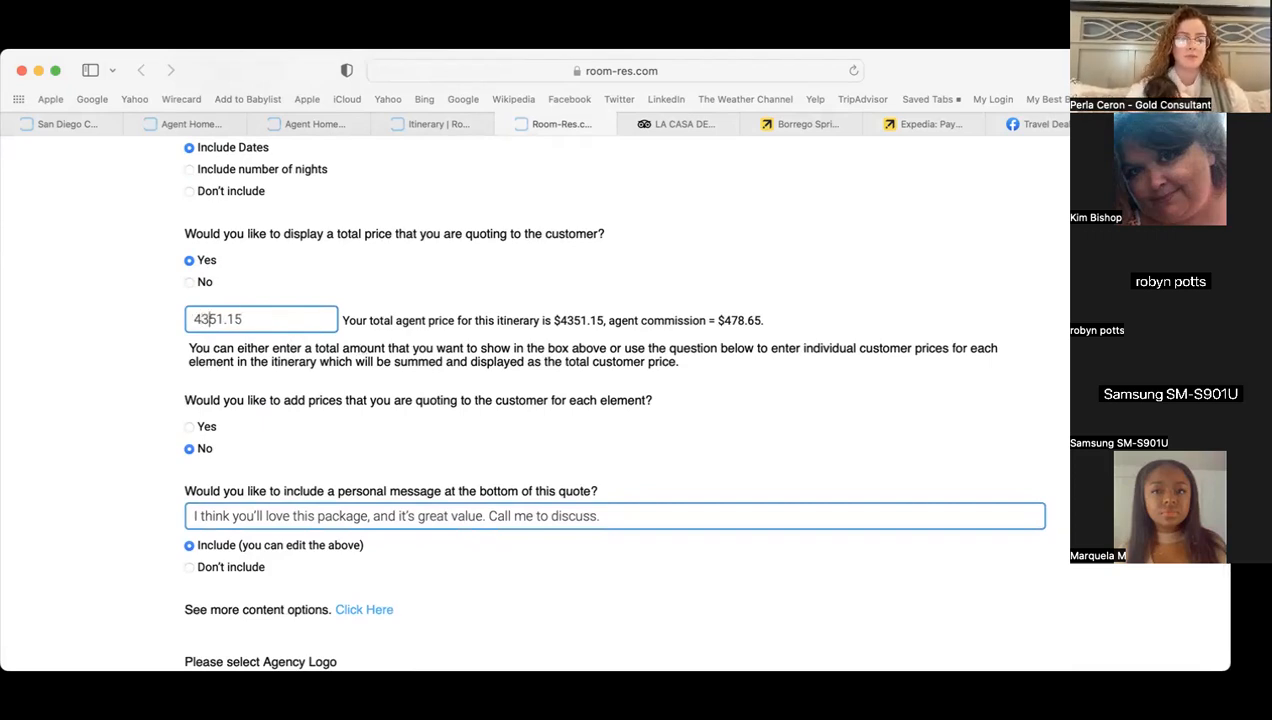
pyautogui.scroll(-1, 140, 437)
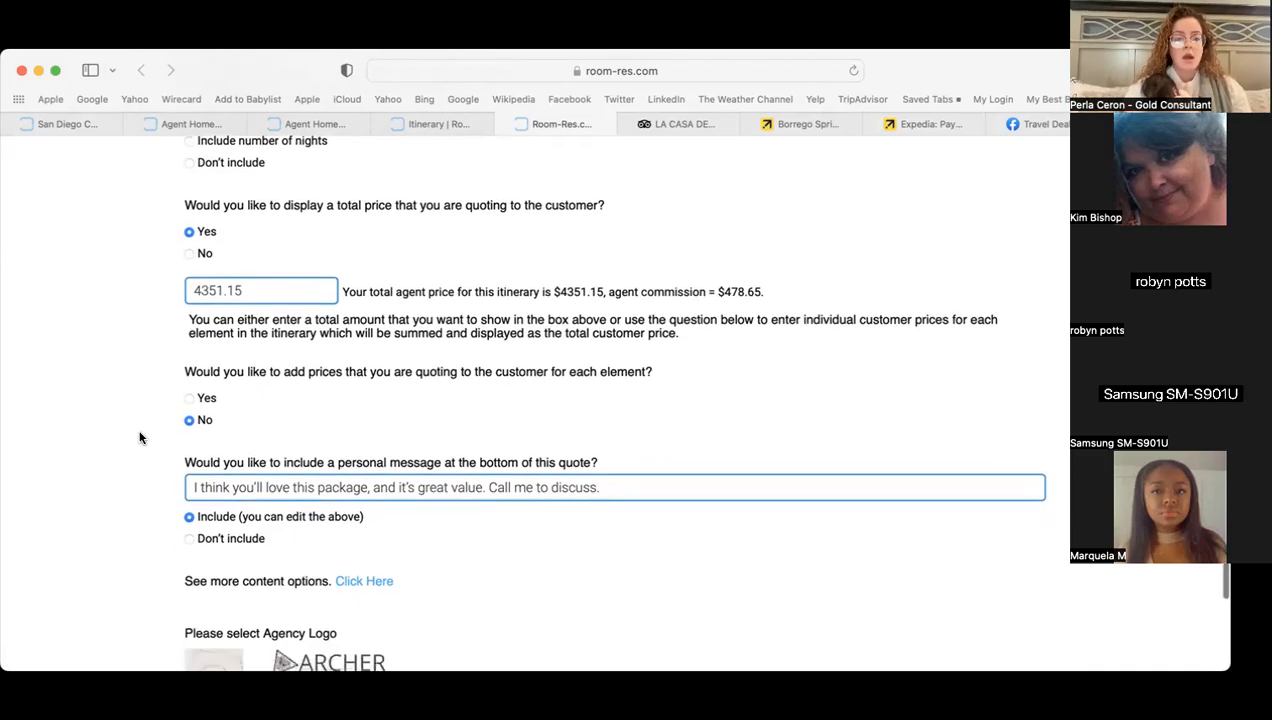
pyautogui.click(191, 398)
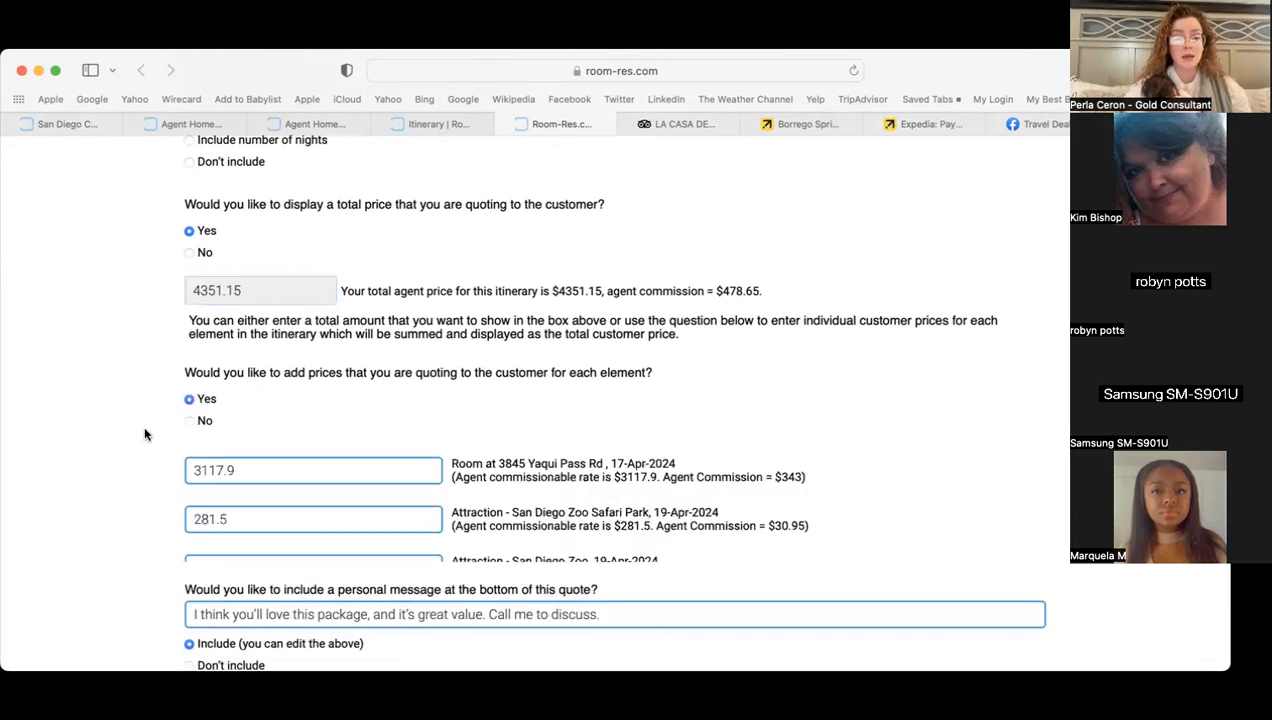
pyautogui.scroll(-3, 144, 434)
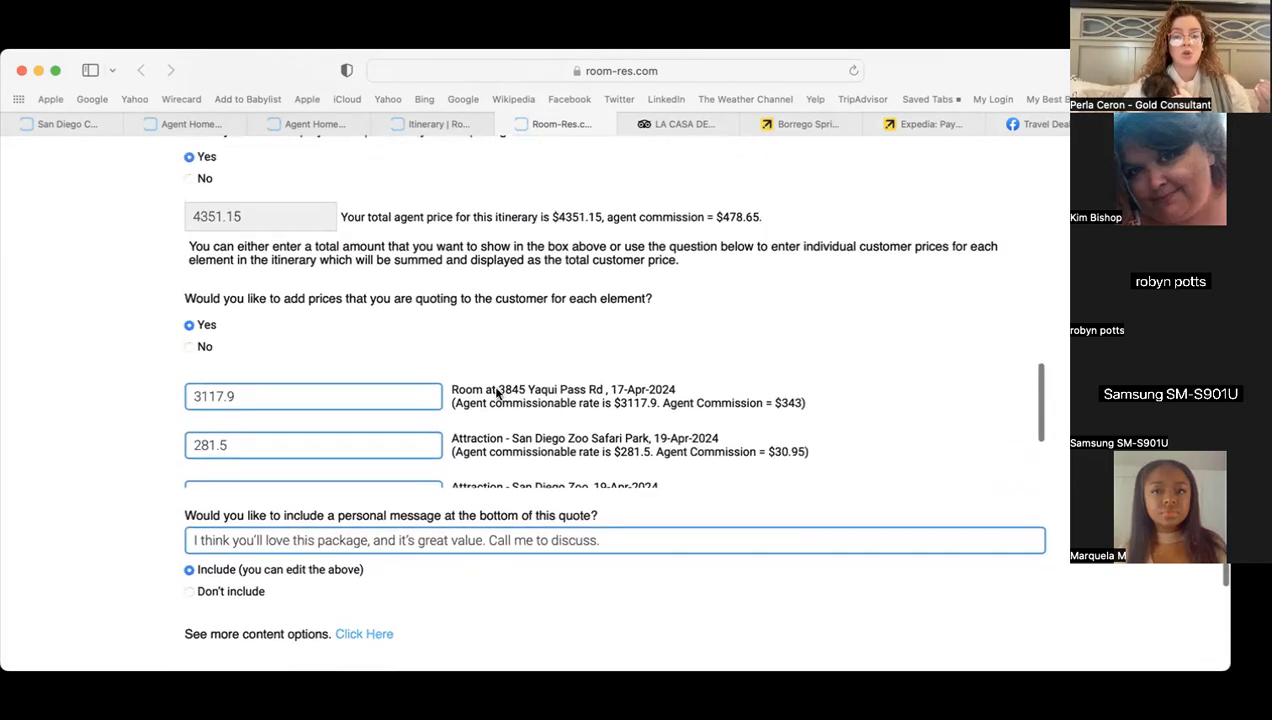
pyautogui.scroll(3, 835, 517)
pyautogui.scroll(-1, 924, 466)
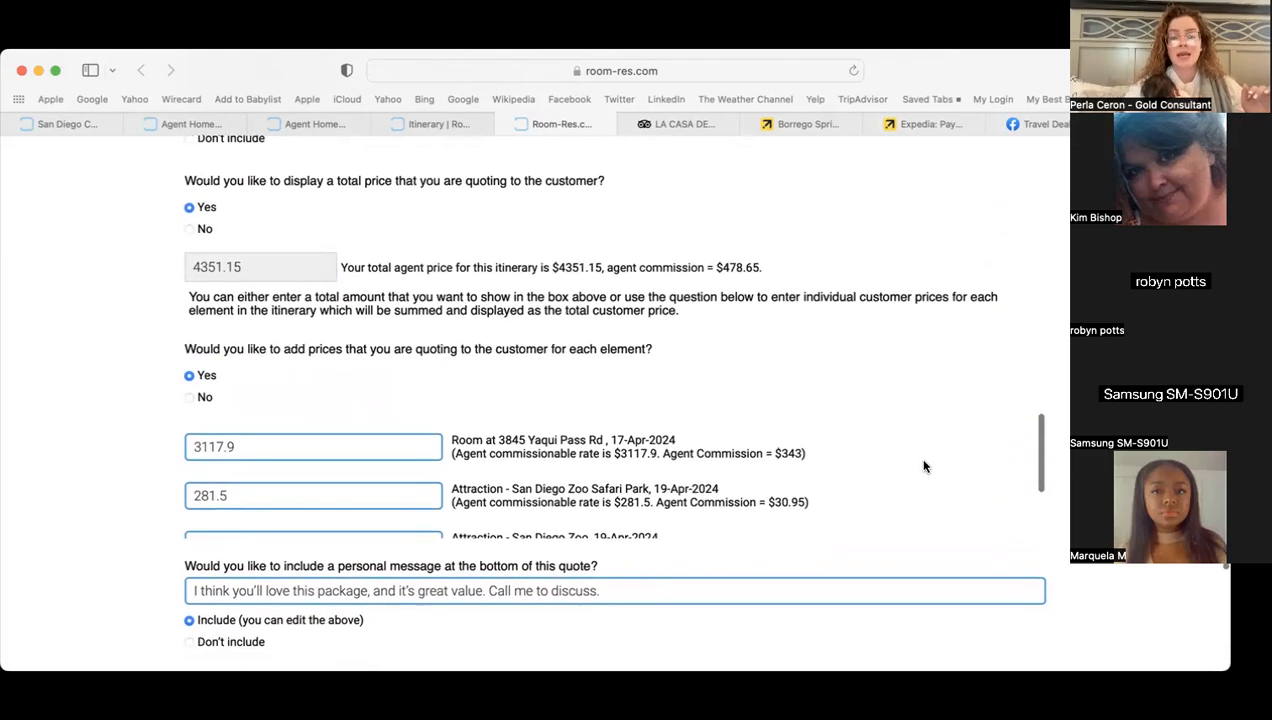
pyautogui.scroll(-2, 924, 466)
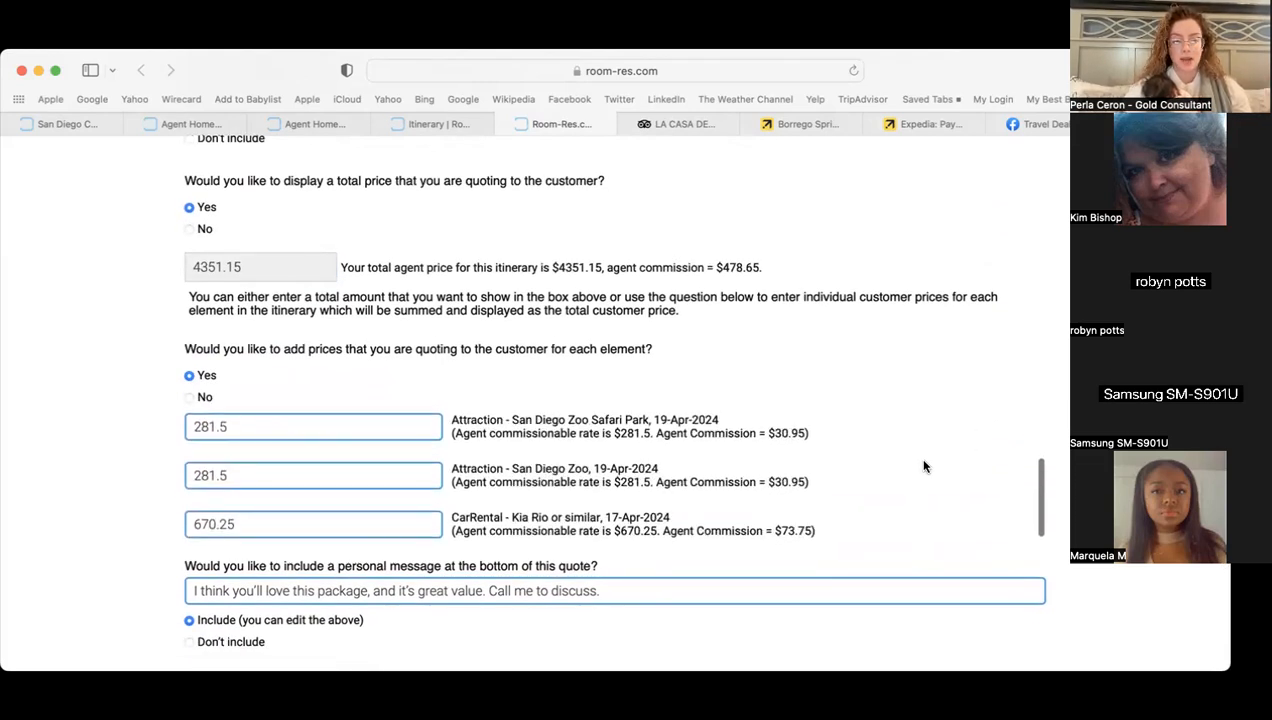
pyautogui.scroll(2, 924, 466)
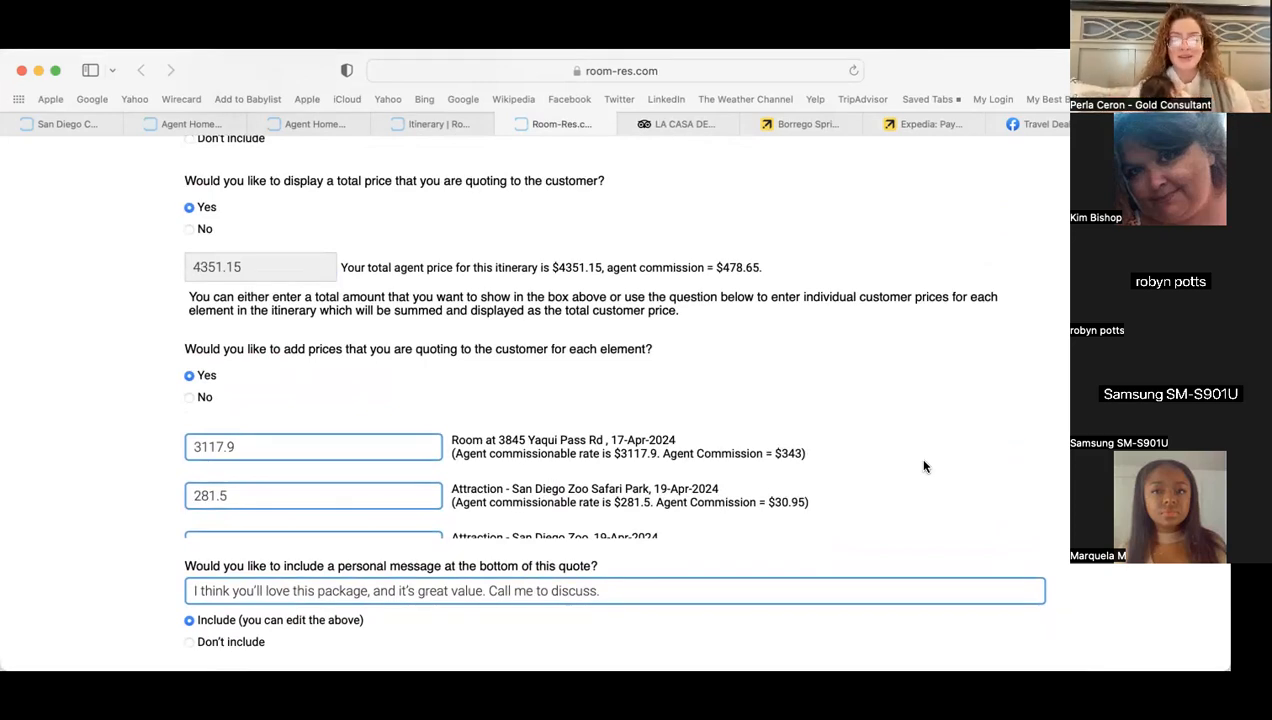
pyautogui.scroll(-2, 924, 466)
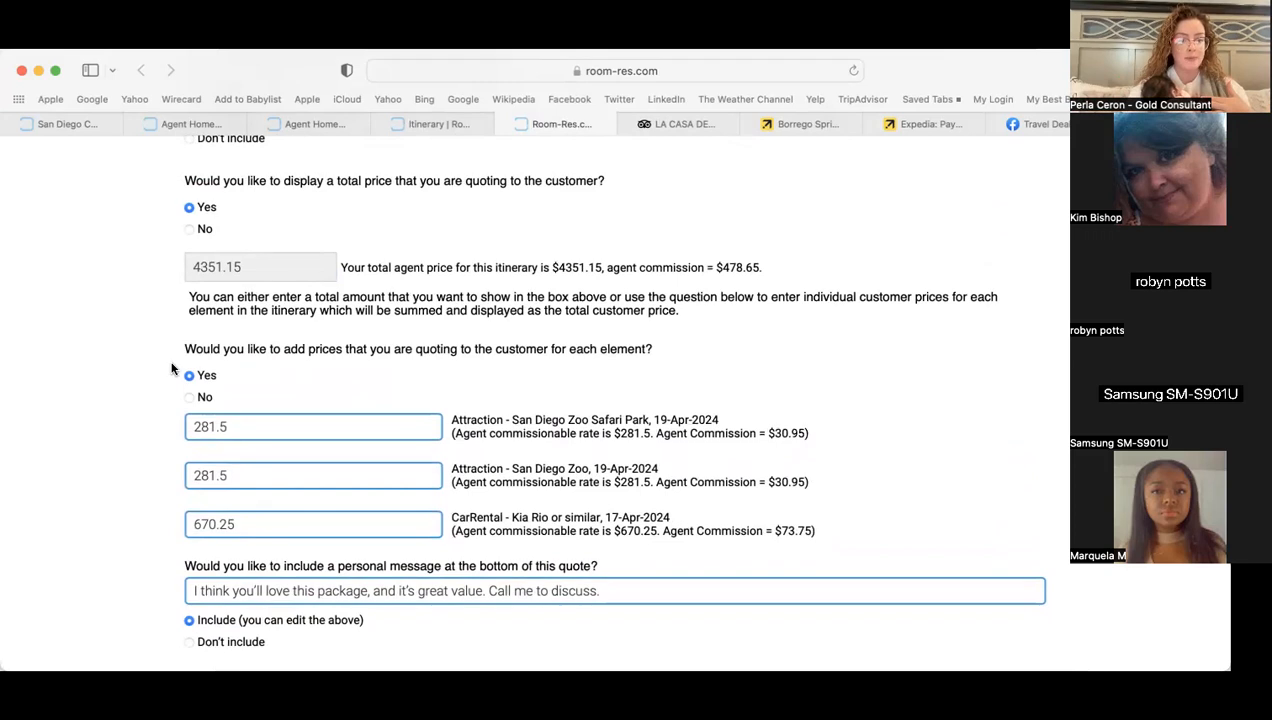
pyautogui.click(196, 396)
pyautogui.scroll(-1, 141, 424)
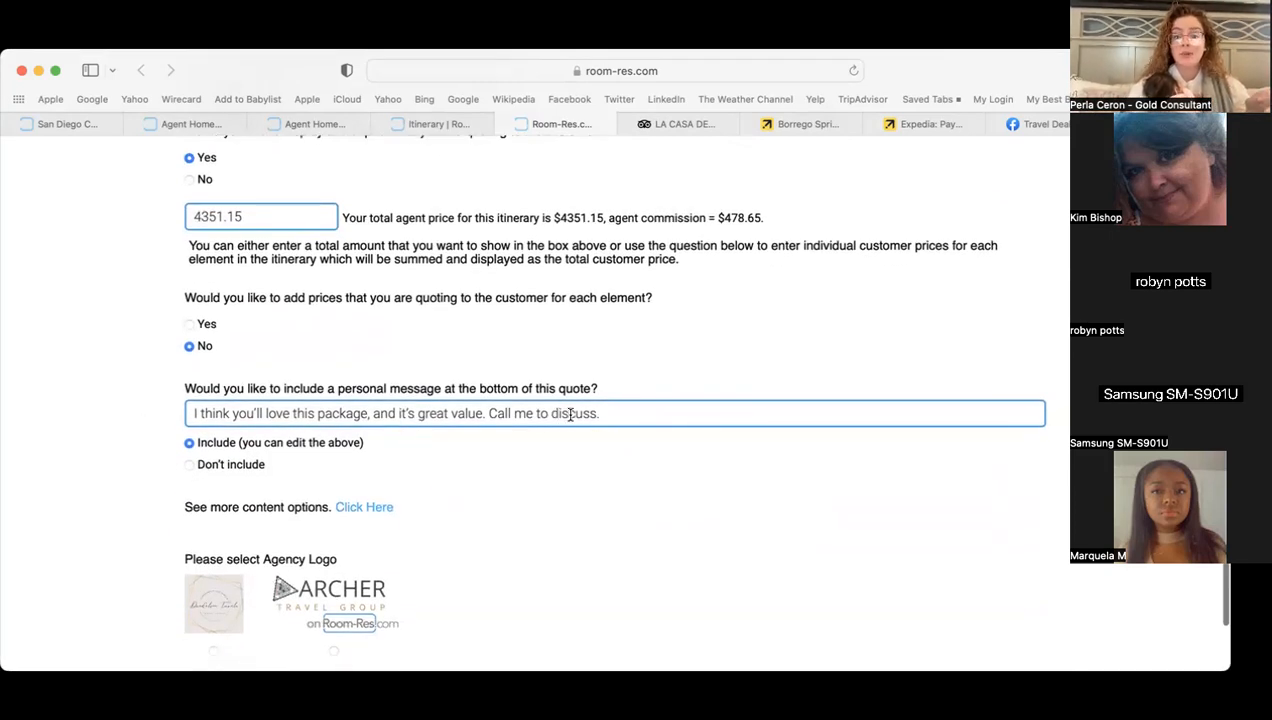
# - Replace 'me' with the agent's name and end the personal message with '!'
pyautogui.click(530, 410)
pyautogui.press('BackSpace')
pyautogui.write('Perla')
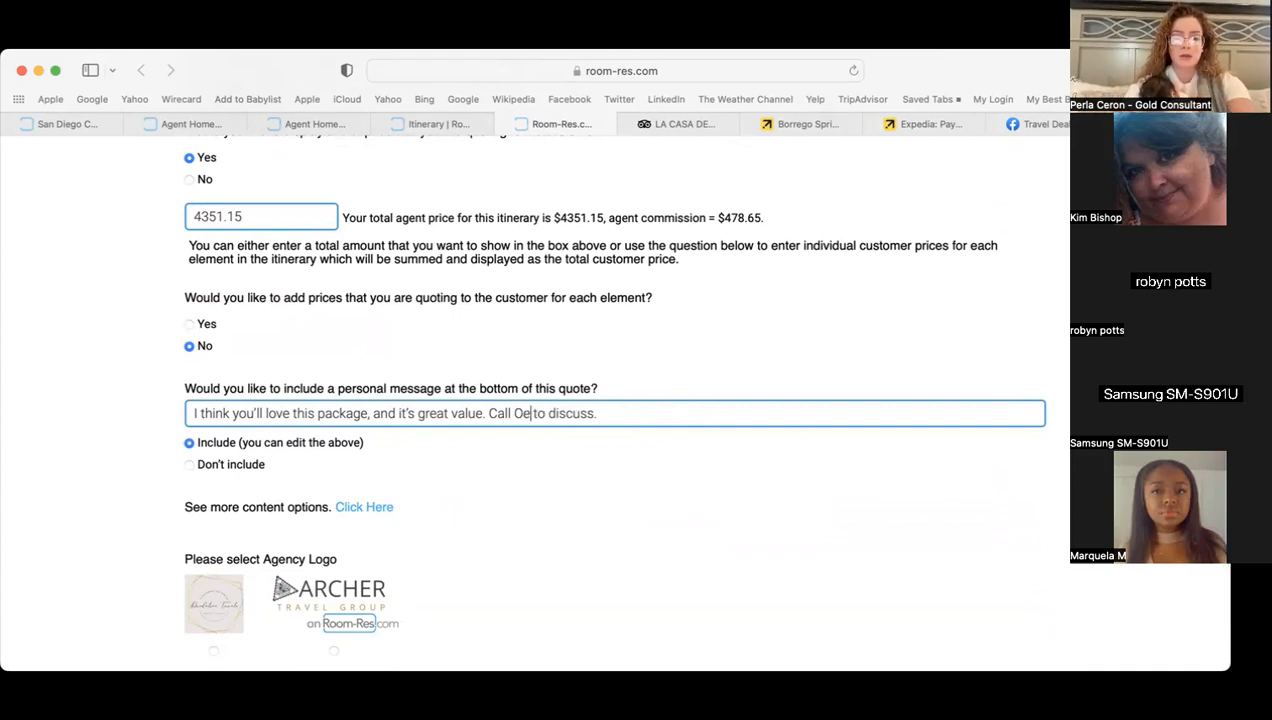
pyautogui.click(641, 414)
pyautogui.press('BackSpace')
pyautogui.write('!')
pyautogui.click(573, 470)
pyautogui.click(255, 444)
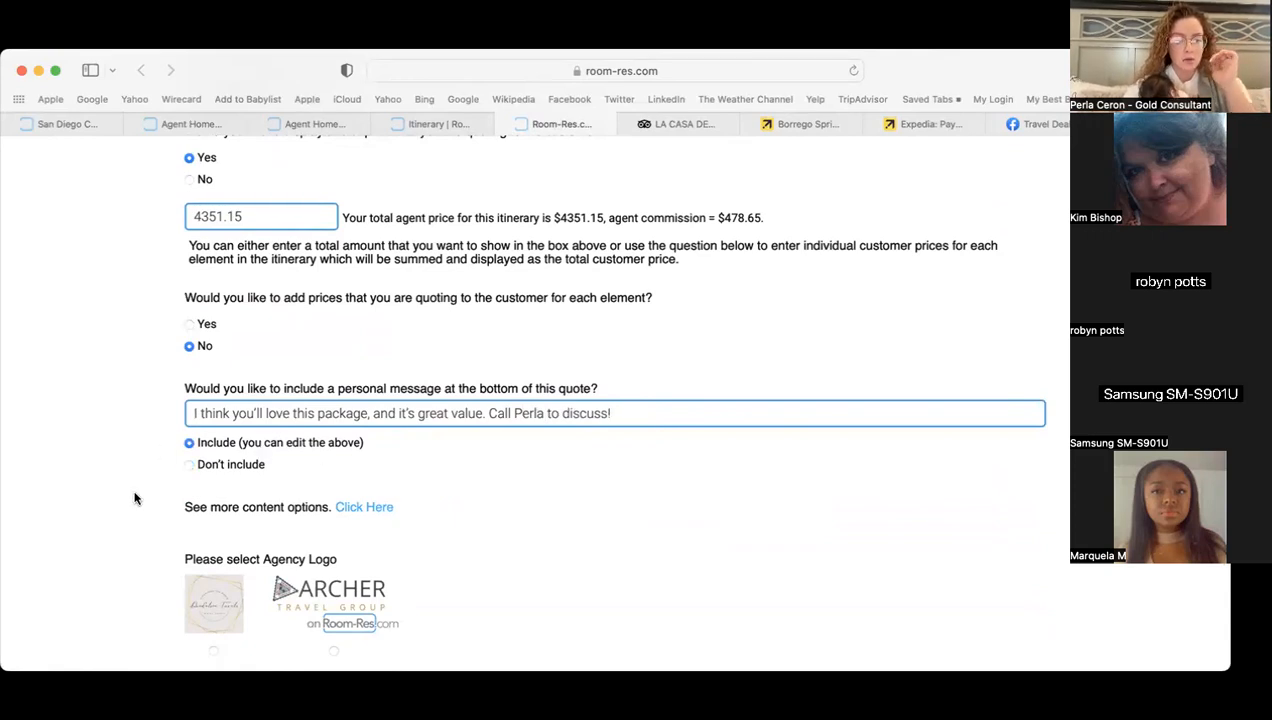
# - Choose the left agency logo and generate the customer quote
pyautogui.scroll(-3, 134, 497)
pyautogui.click(212, 529)
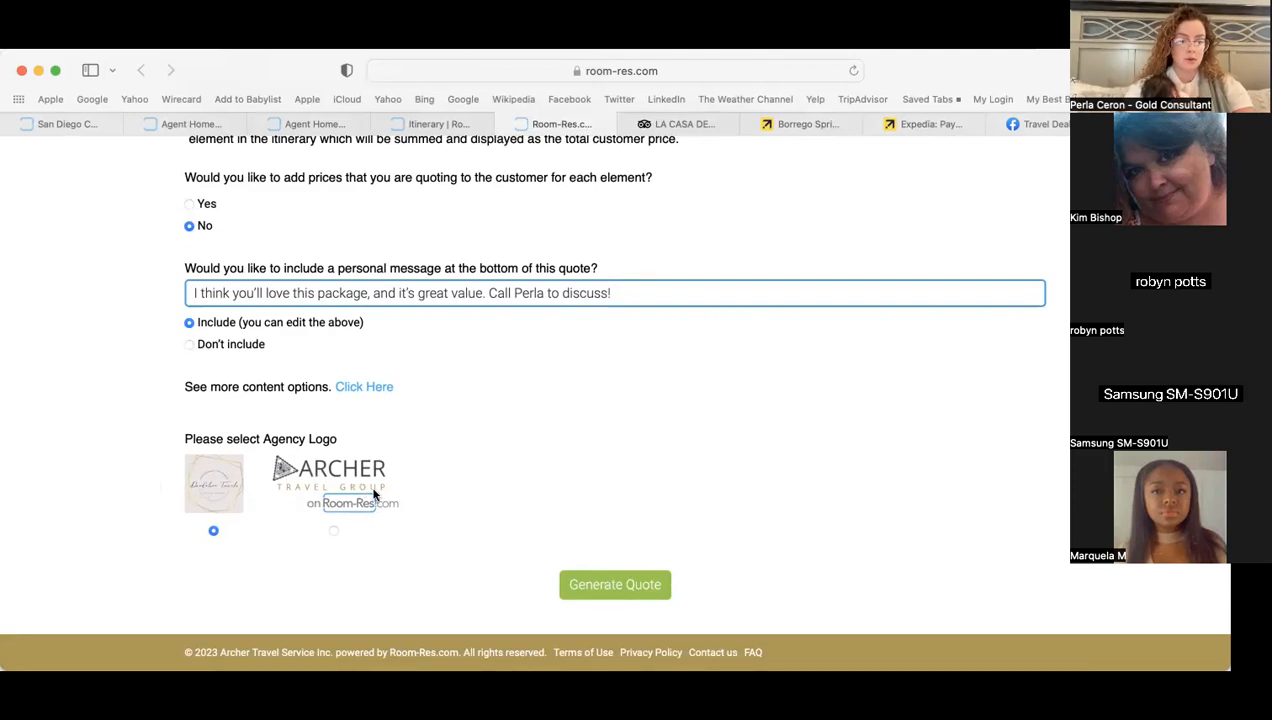
pyautogui.click(637, 587)
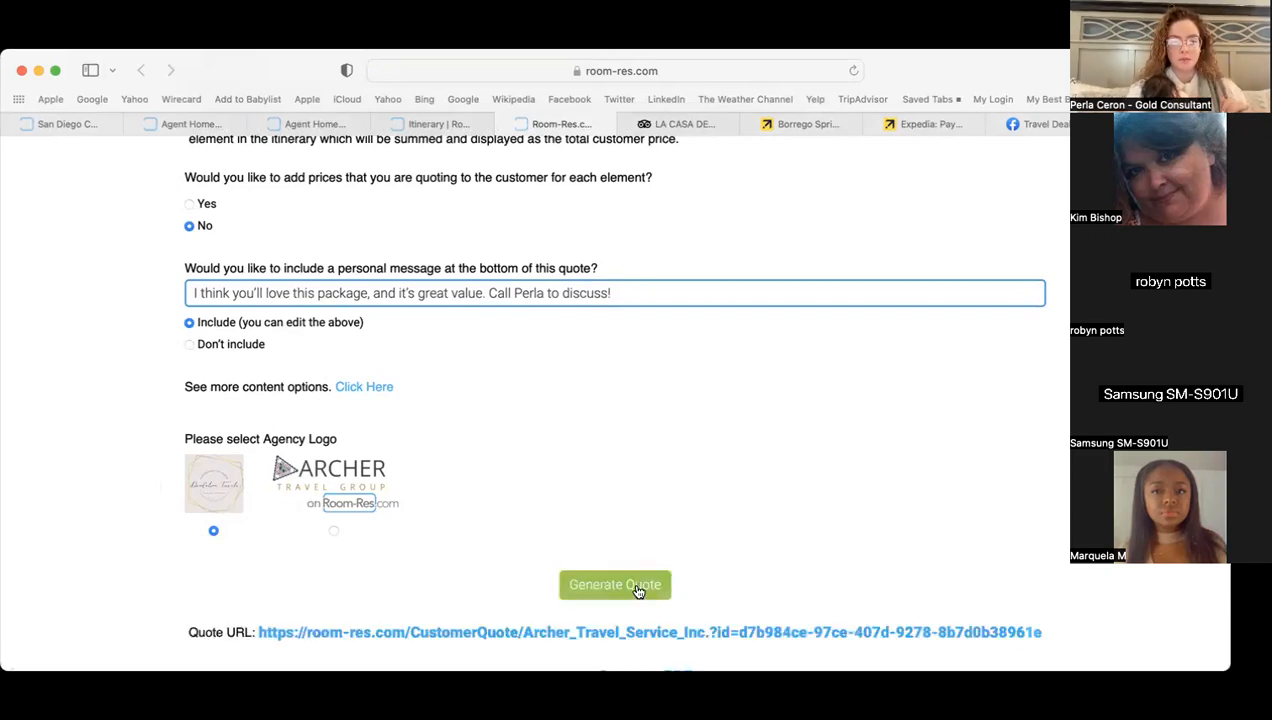
# - Open the generated Quote URL in a new browser tab
pyautogui.scroll(-2, 640, 590)
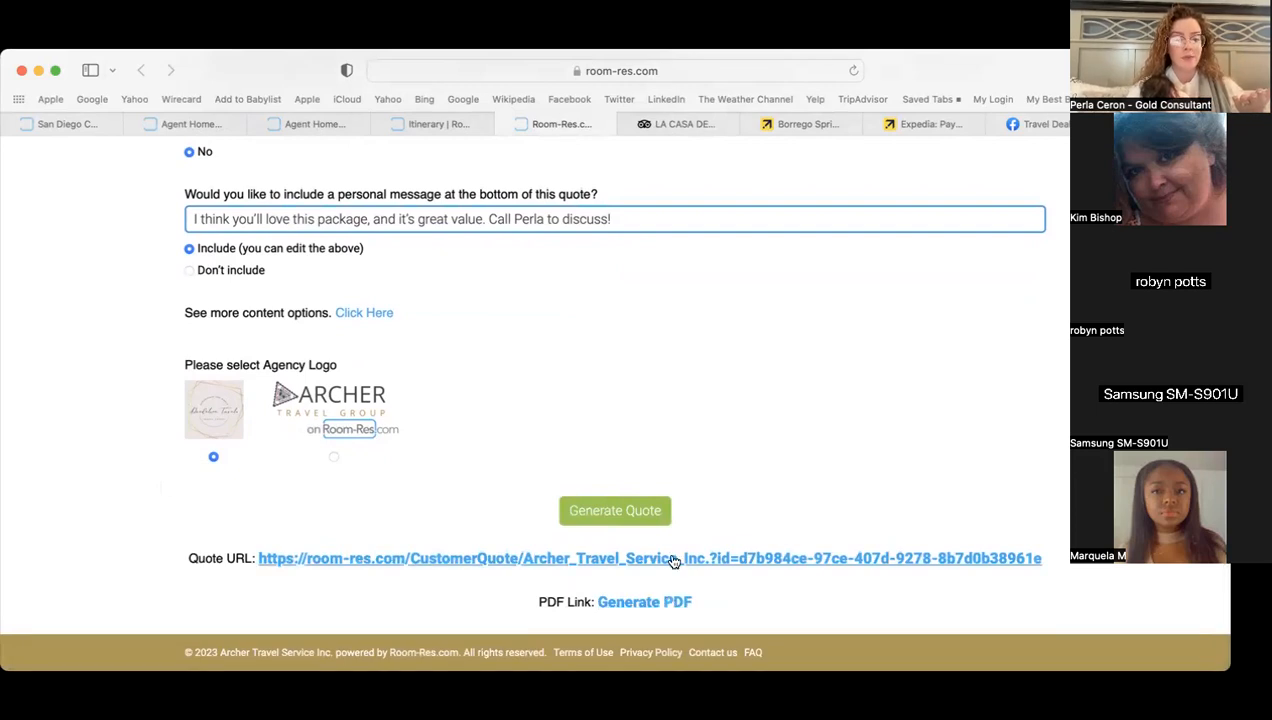
pyautogui.rightClick(674, 560)
pyautogui.click(745, 465)
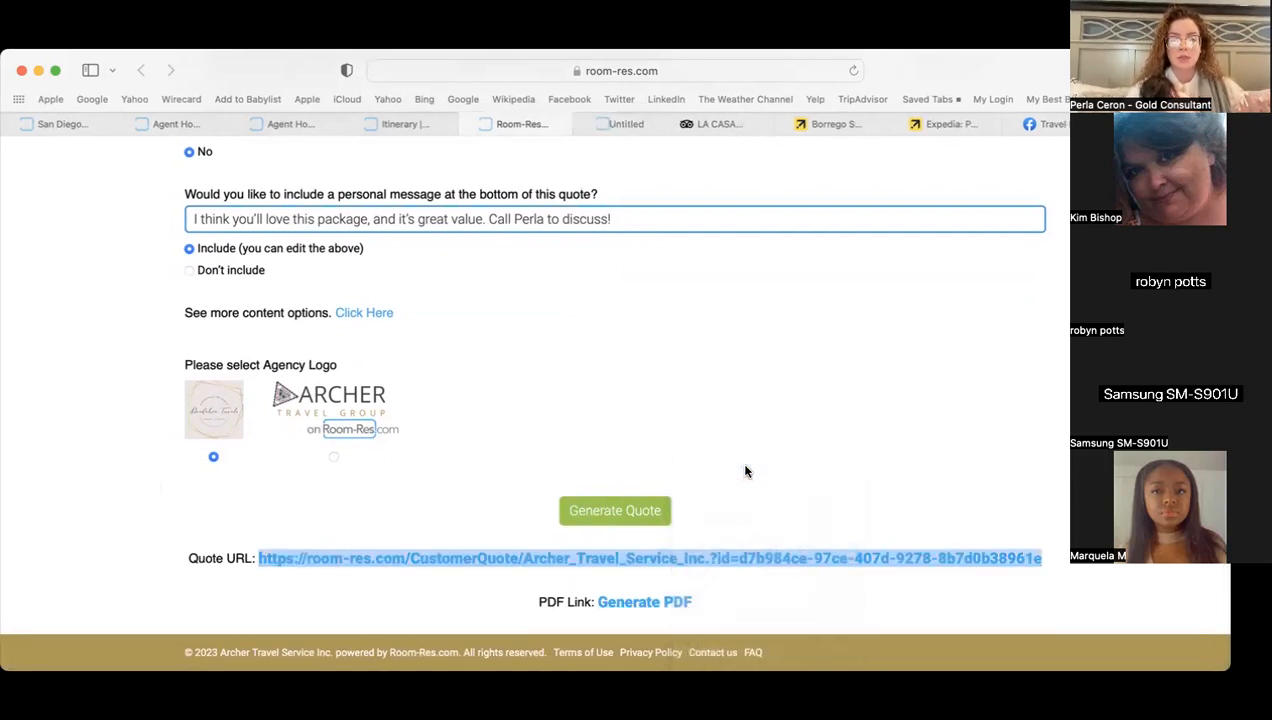
# - Review the new quote tab: $4351.15 total, itinerary, zoo pass, tour map and closing message
pyautogui.click(620, 125)
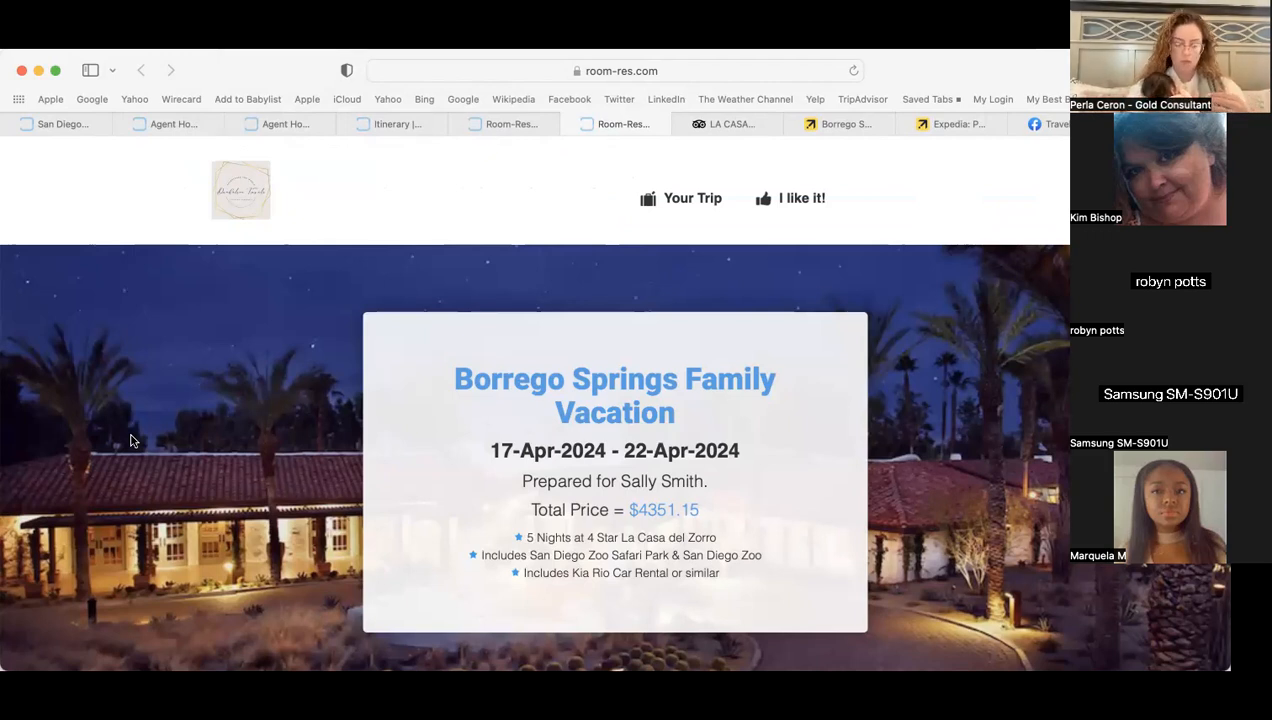
pyautogui.scroll(-2, 130, 441)
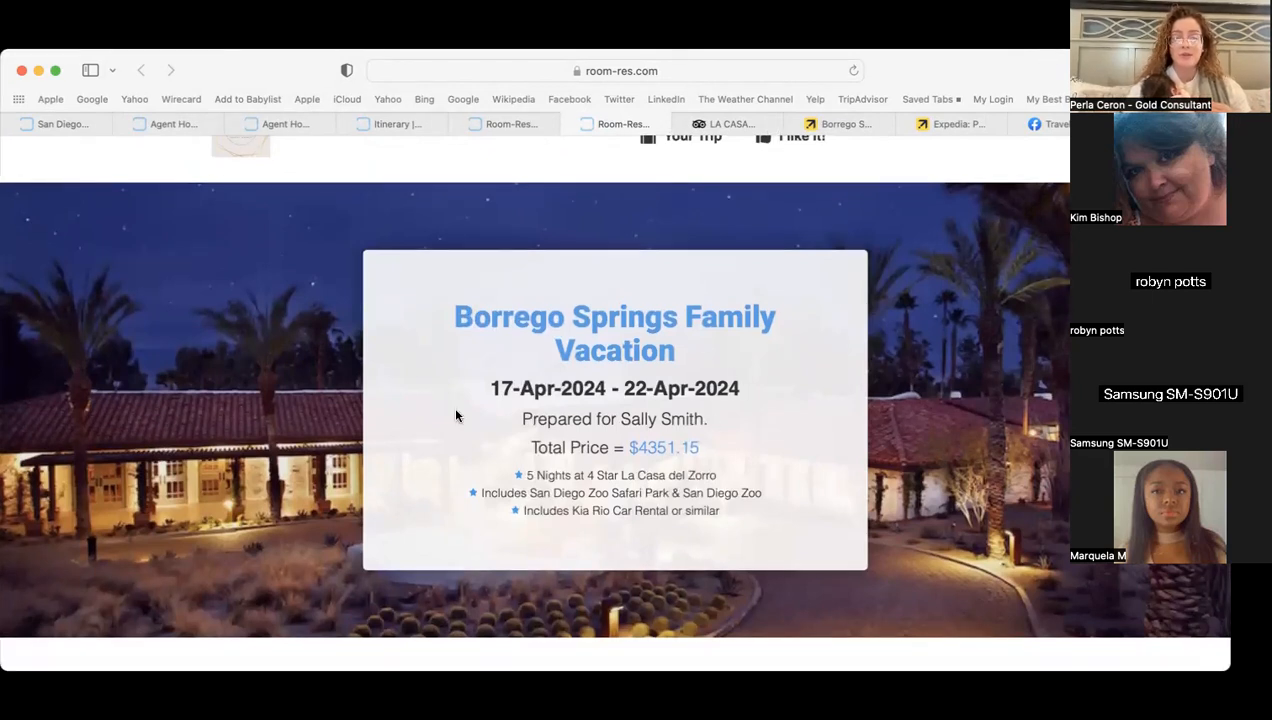
pyautogui.scroll(-1, 422, 420)
pyautogui.scroll(-1, 422, 420)
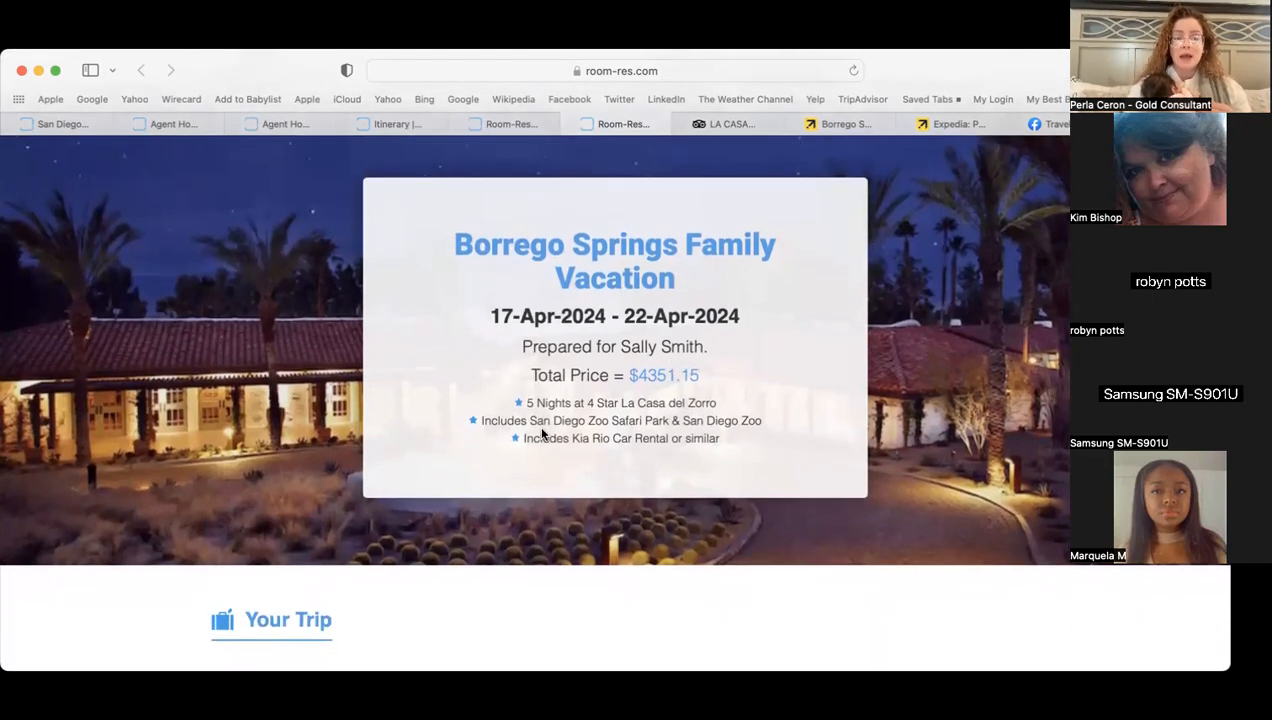
pyautogui.scroll(-8, 520, 442)
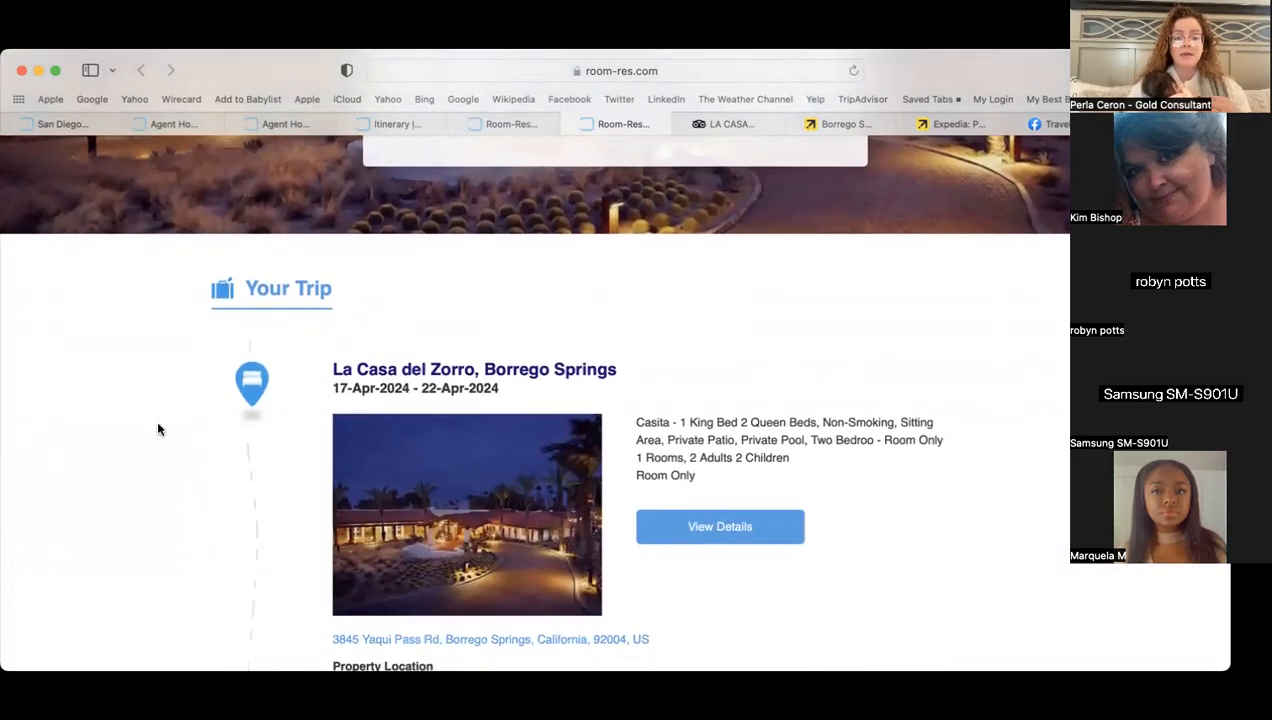
pyautogui.scroll(-2, 157, 429)
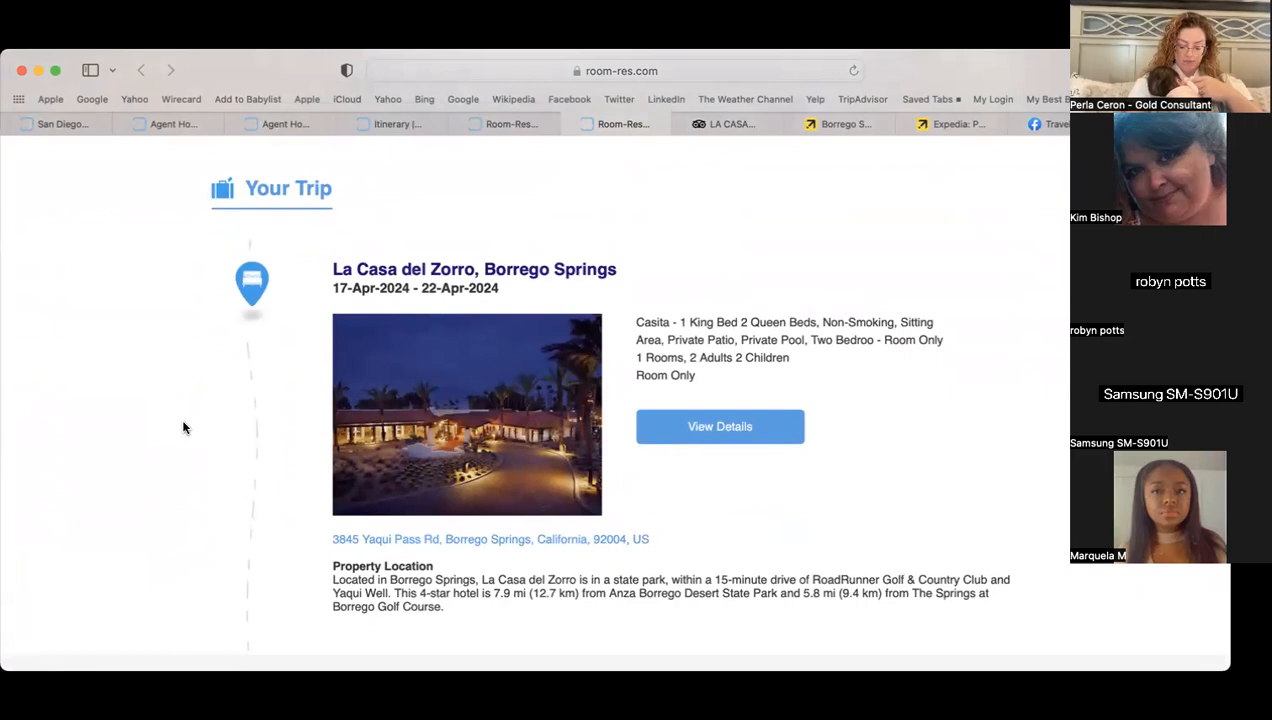
pyautogui.scroll(-3, 178, 396)
pyautogui.scroll(-1, 178, 396)
pyautogui.scroll(2, 178, 396)
pyautogui.scroll(-6, 178, 396)
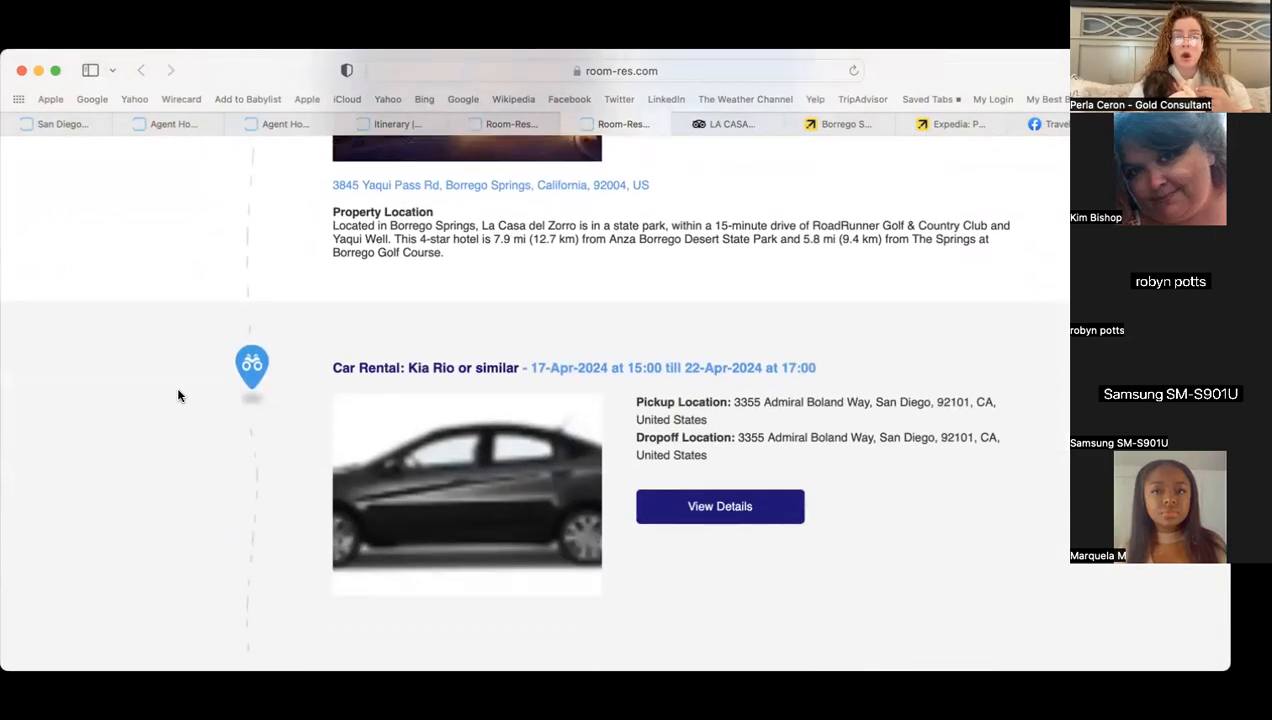
pyautogui.scroll(-1, 178, 396)
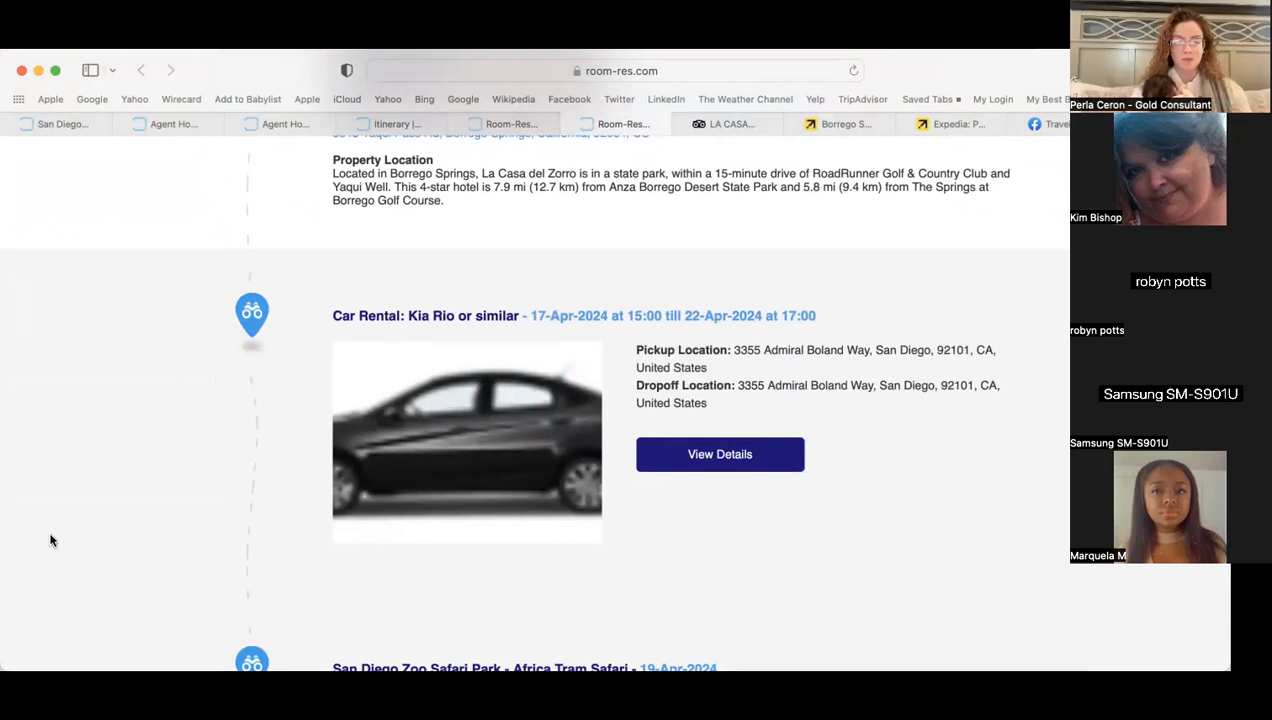
pyautogui.scroll(-6, 50, 538)
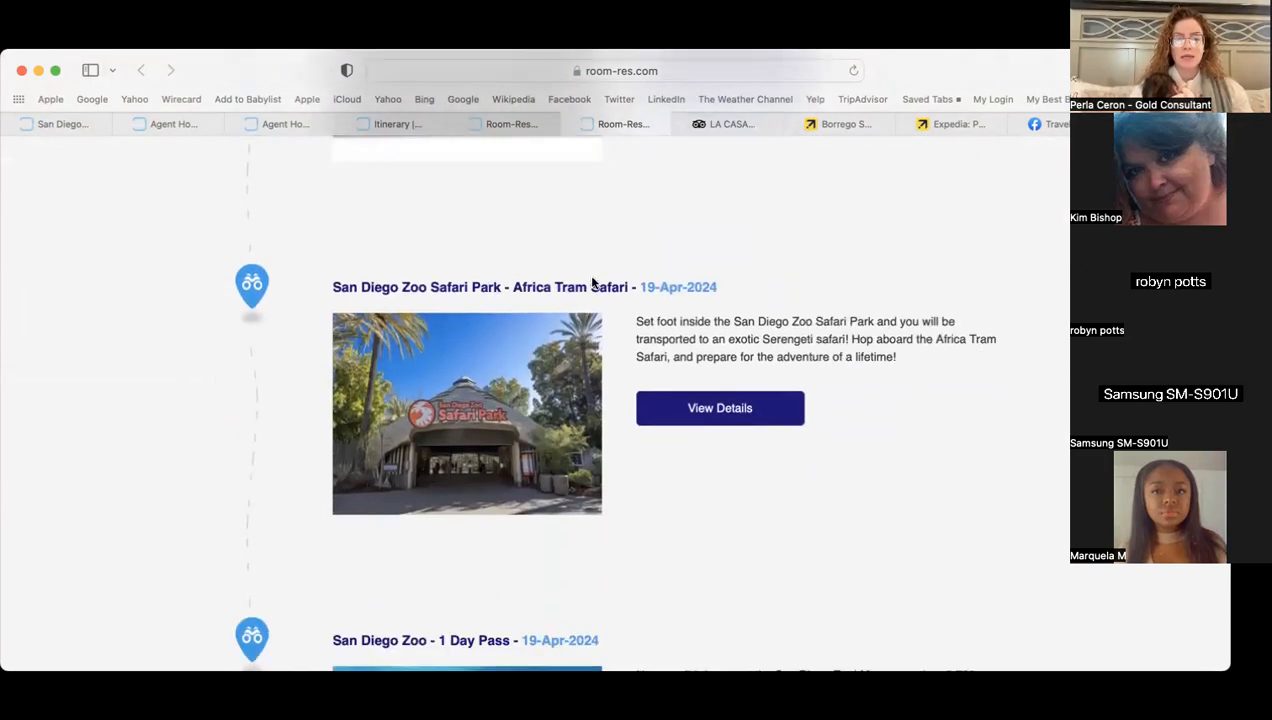
pyautogui.scroll(-5, 670, 513)
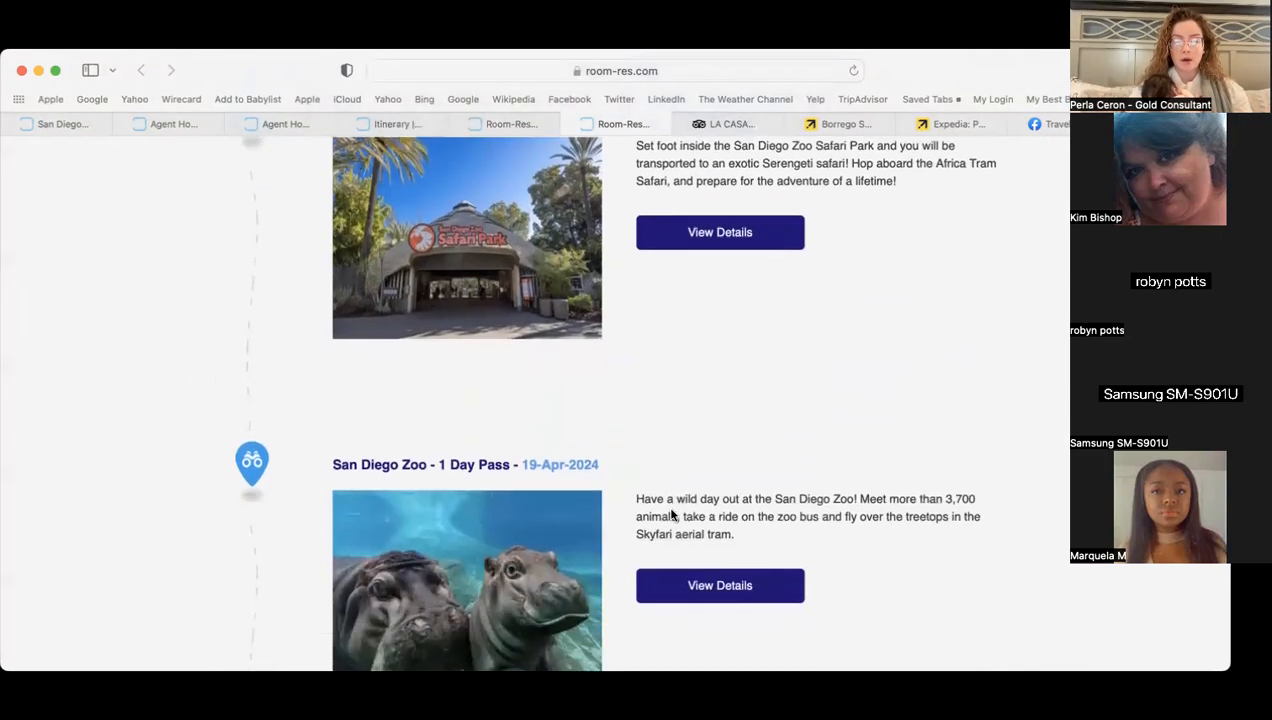
pyautogui.scroll(-5, 616, 417)
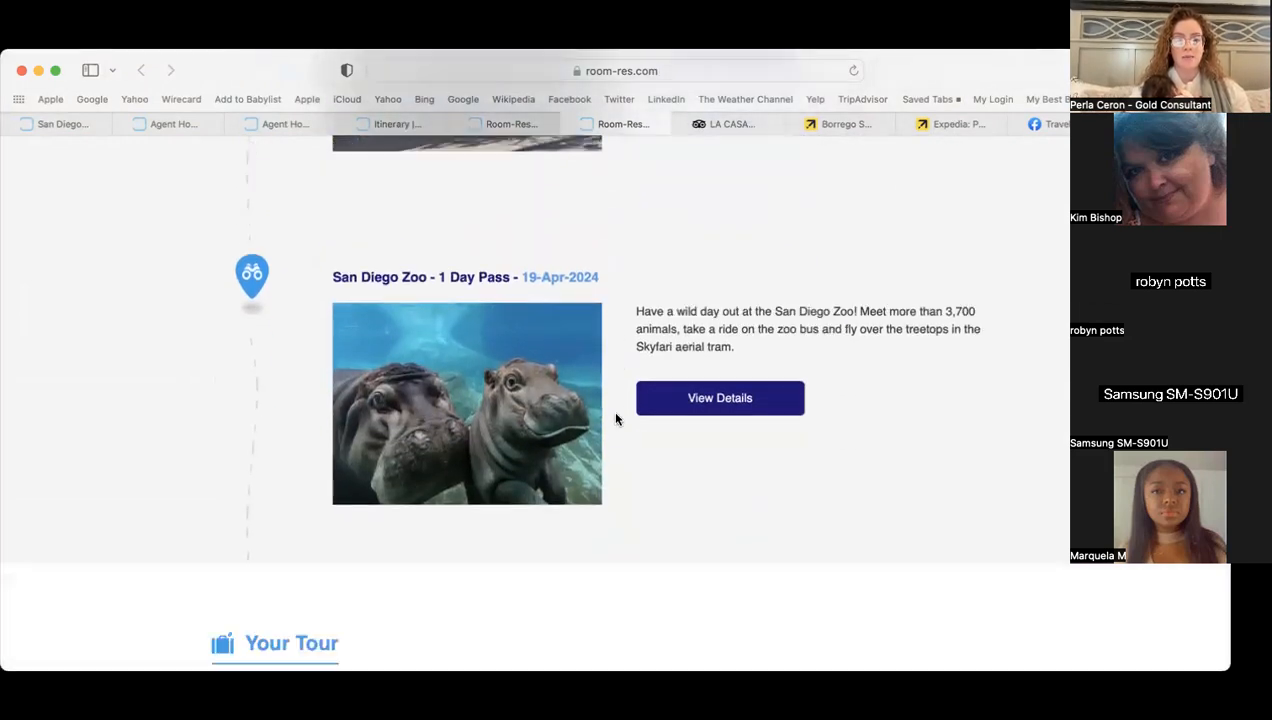
pyautogui.scroll(-3, 617, 419)
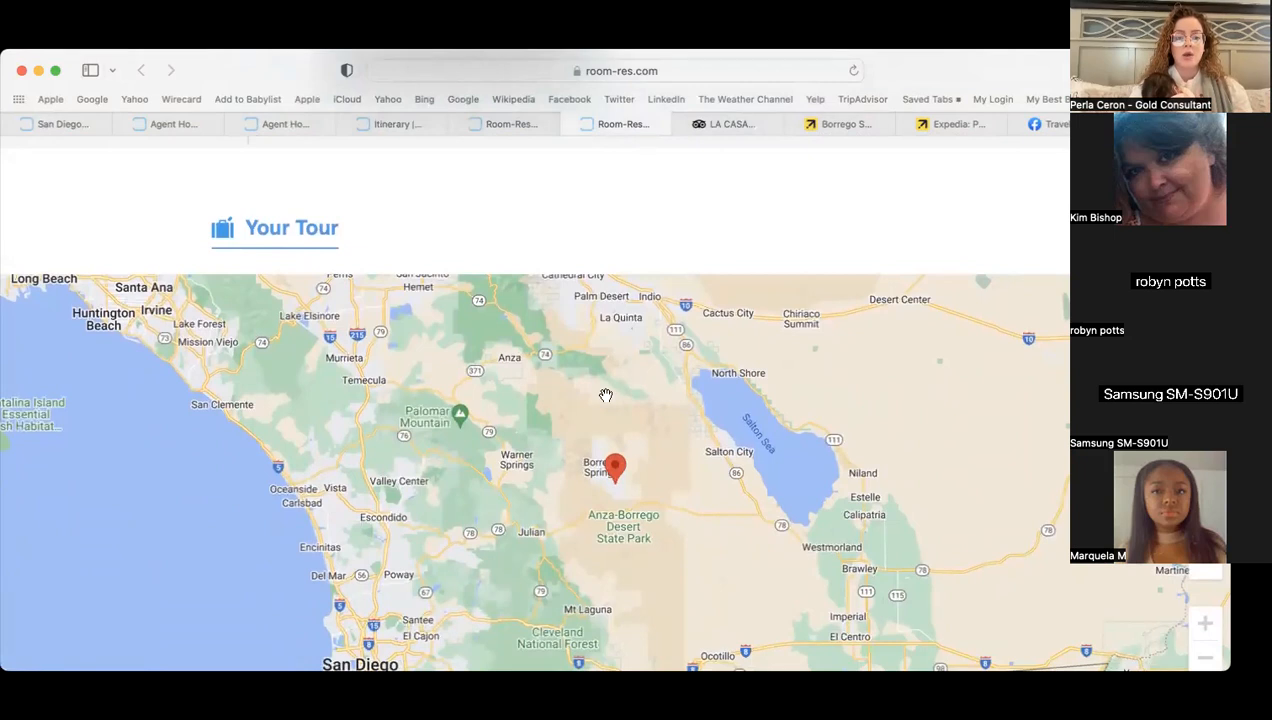
pyautogui.scroll(-4, 644, 190)
pyautogui.scroll(-2, 644, 190)
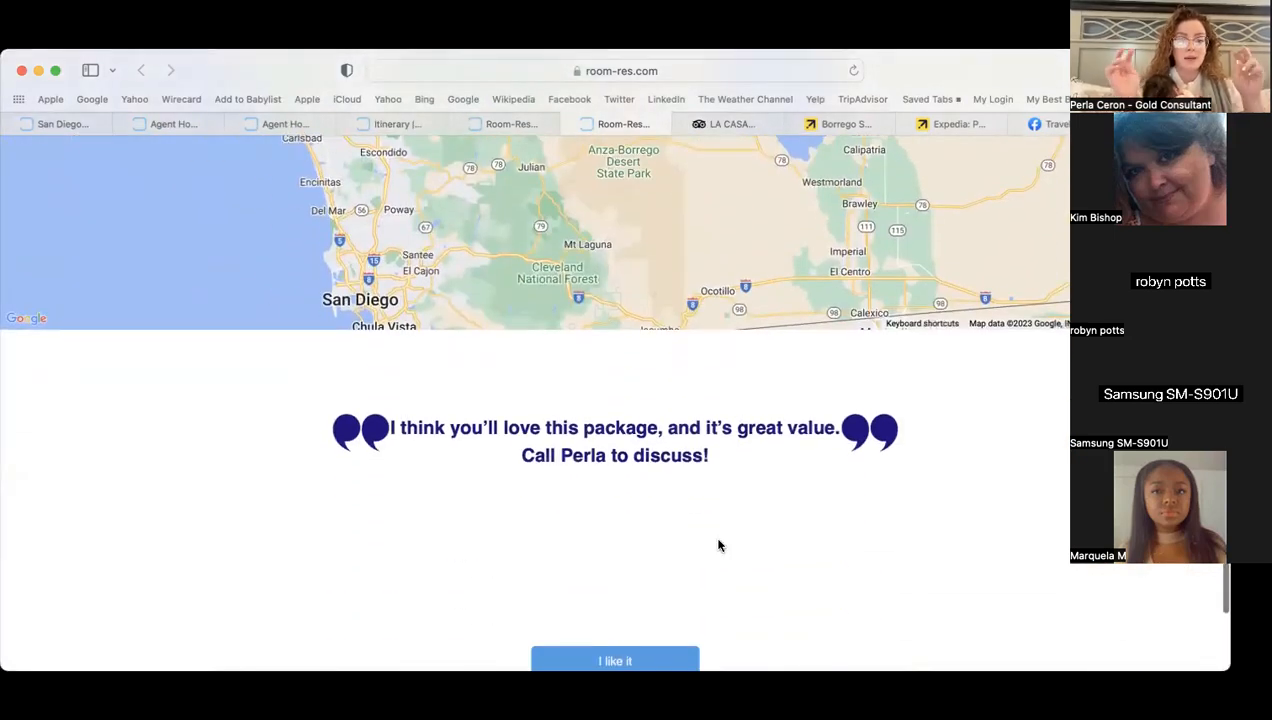
pyautogui.scroll(-2, 715, 545)
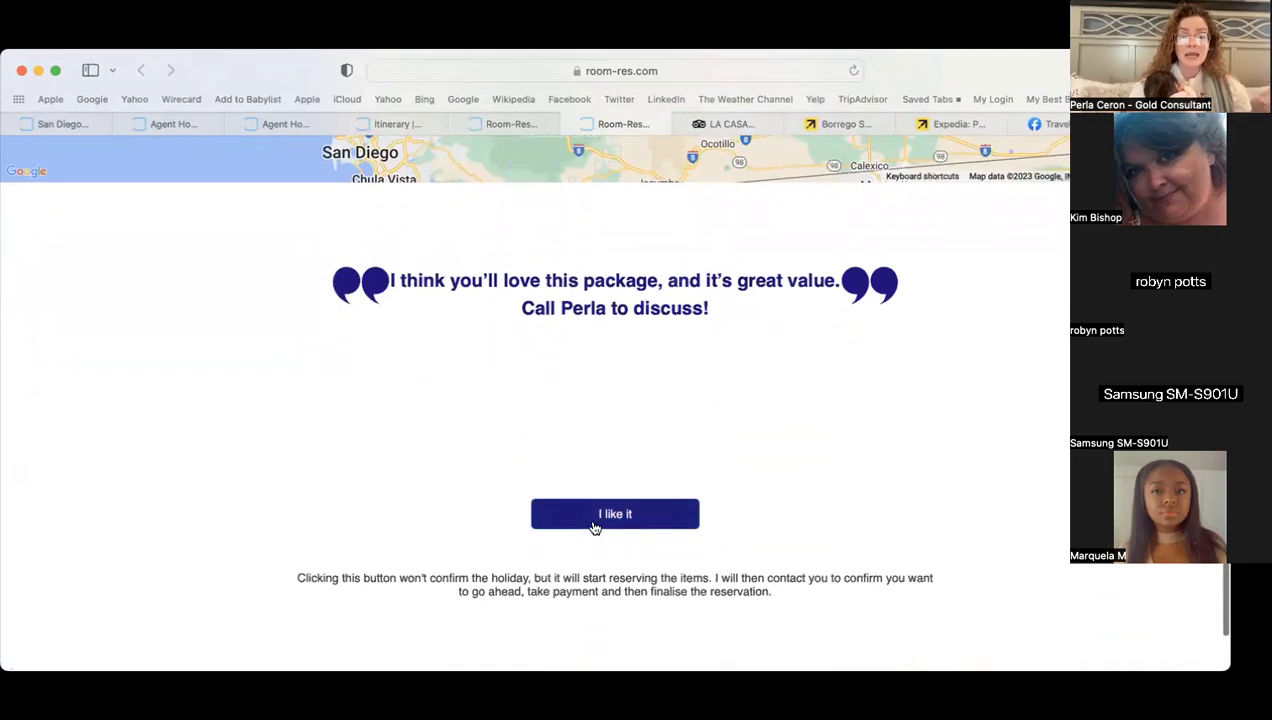
pyautogui.moveTo(480, 578); pyautogui.dragTo(541, 578)
pyautogui.click(474, 527)
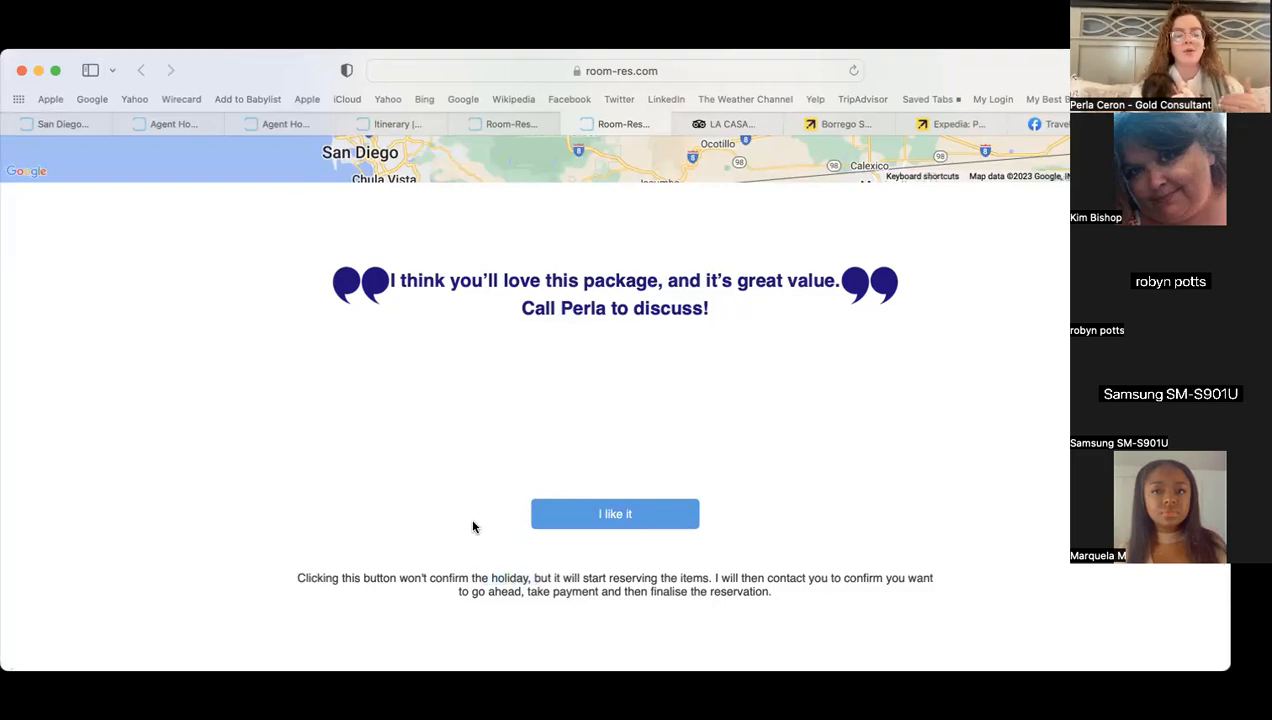
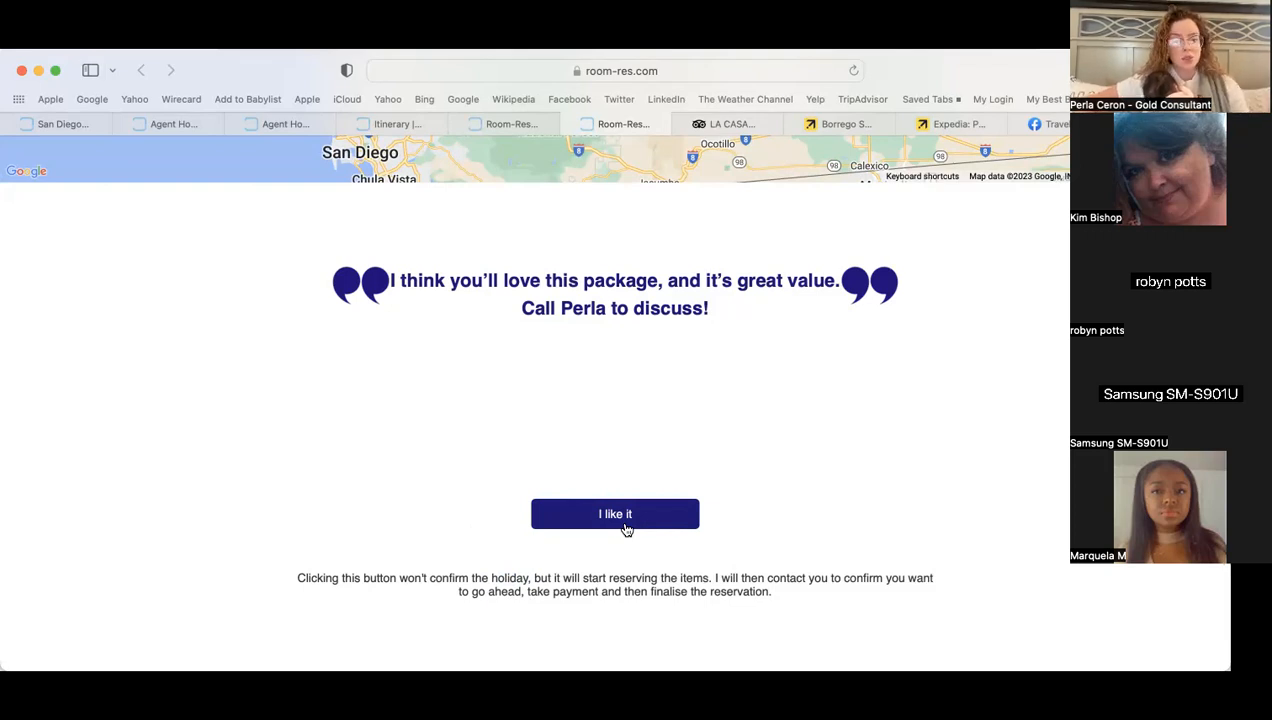
# - Register interest in the quoted package and view the Safari Park attraction details
pyautogui.click(627, 524)
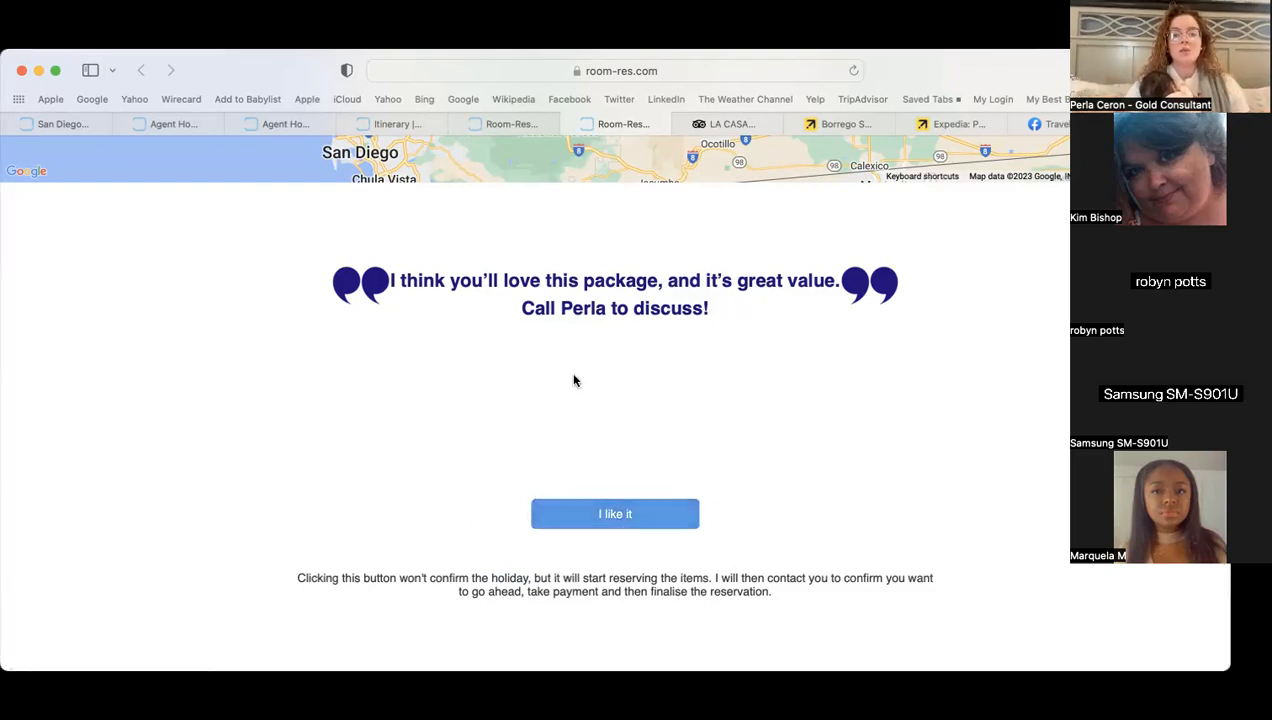
pyautogui.scroll(15, 571, 375)
pyautogui.scroll(-6, 574, 380)
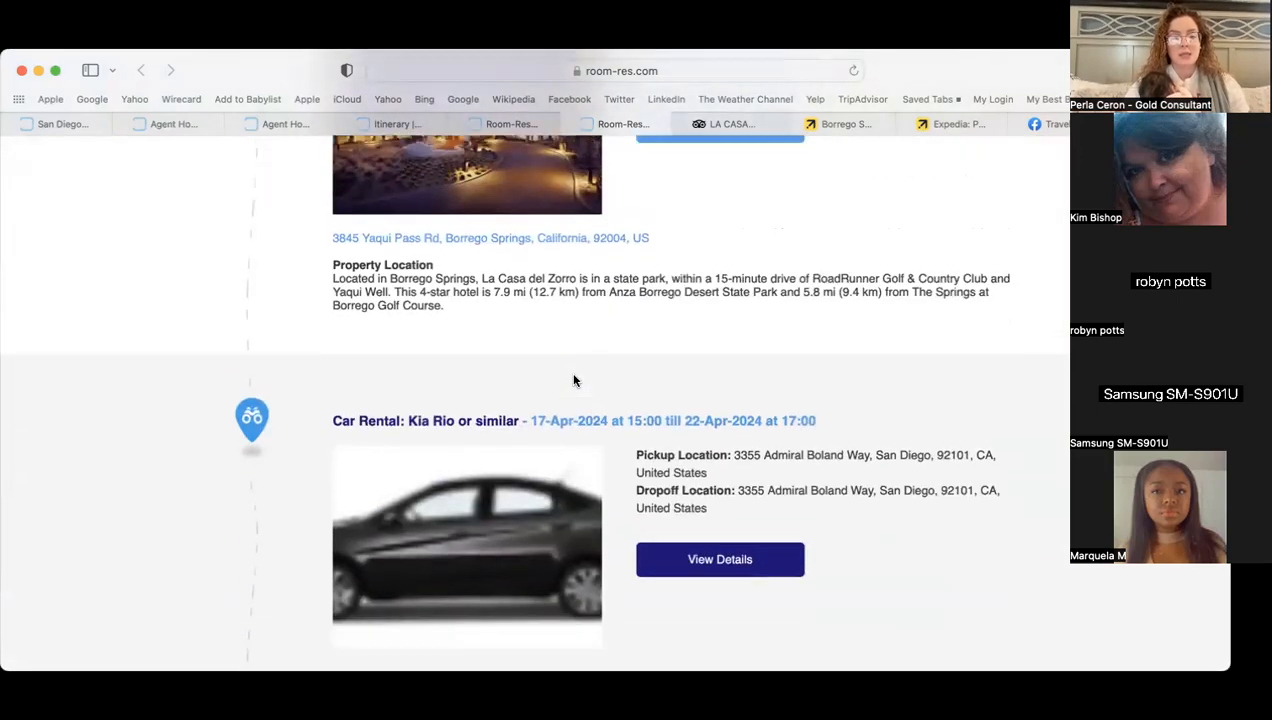
pyautogui.click(760, 400)
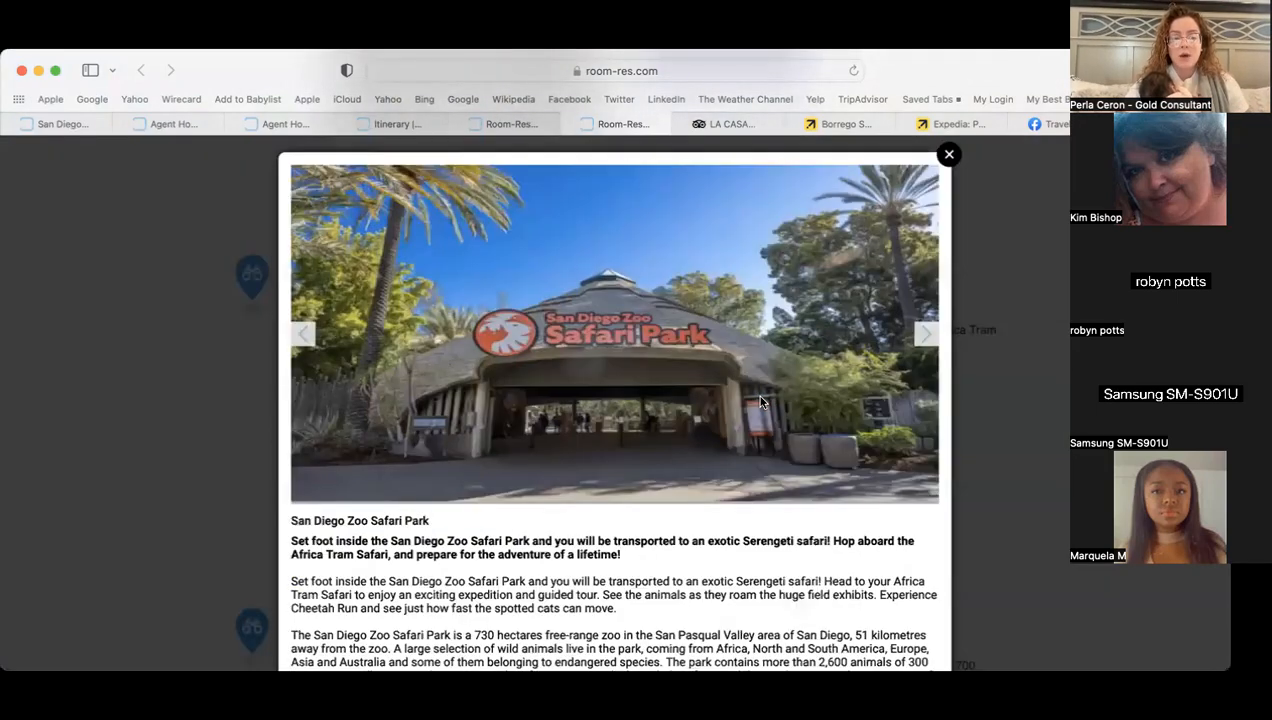
pyautogui.scroll(-3, 760, 402)
pyautogui.scroll(-4, 840, 567)
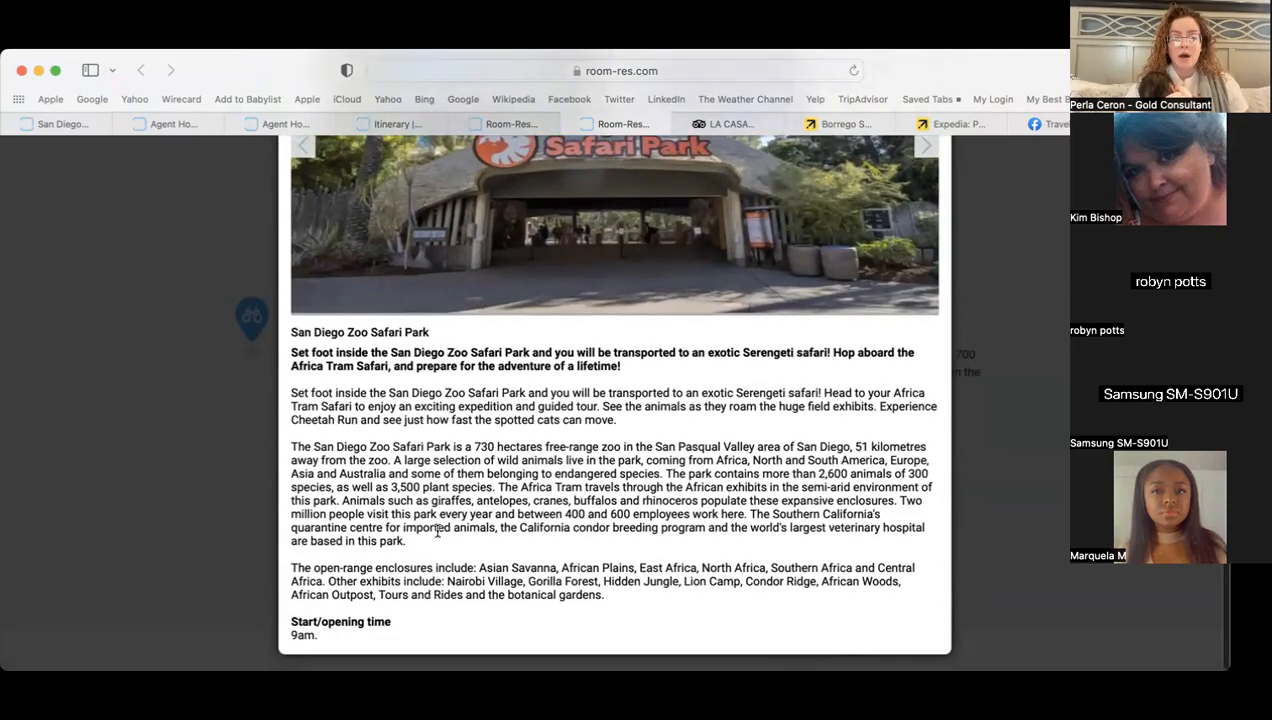
pyautogui.scroll(4, 455, 520)
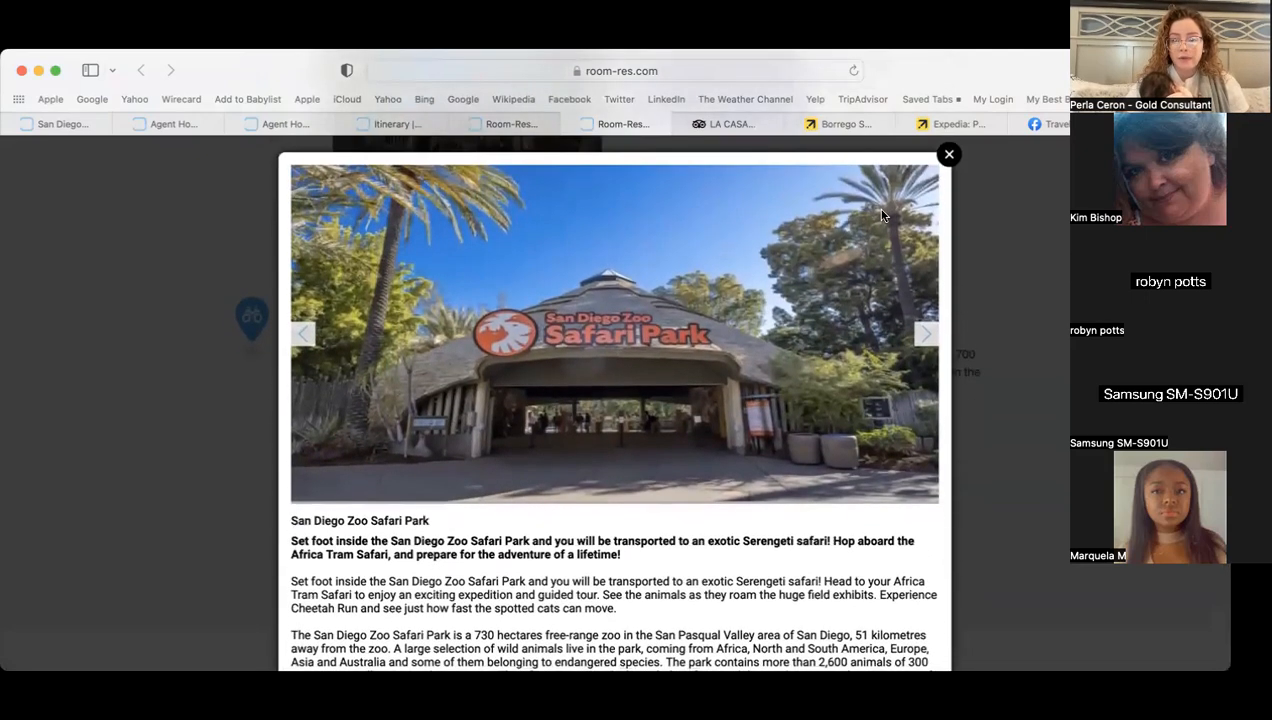
pyautogui.click(949, 154)
# - View the Kia Rio rental car details, then close them
pyautogui.scroll(-5, 960, 290)
pyautogui.scroll(-5, 960, 297)
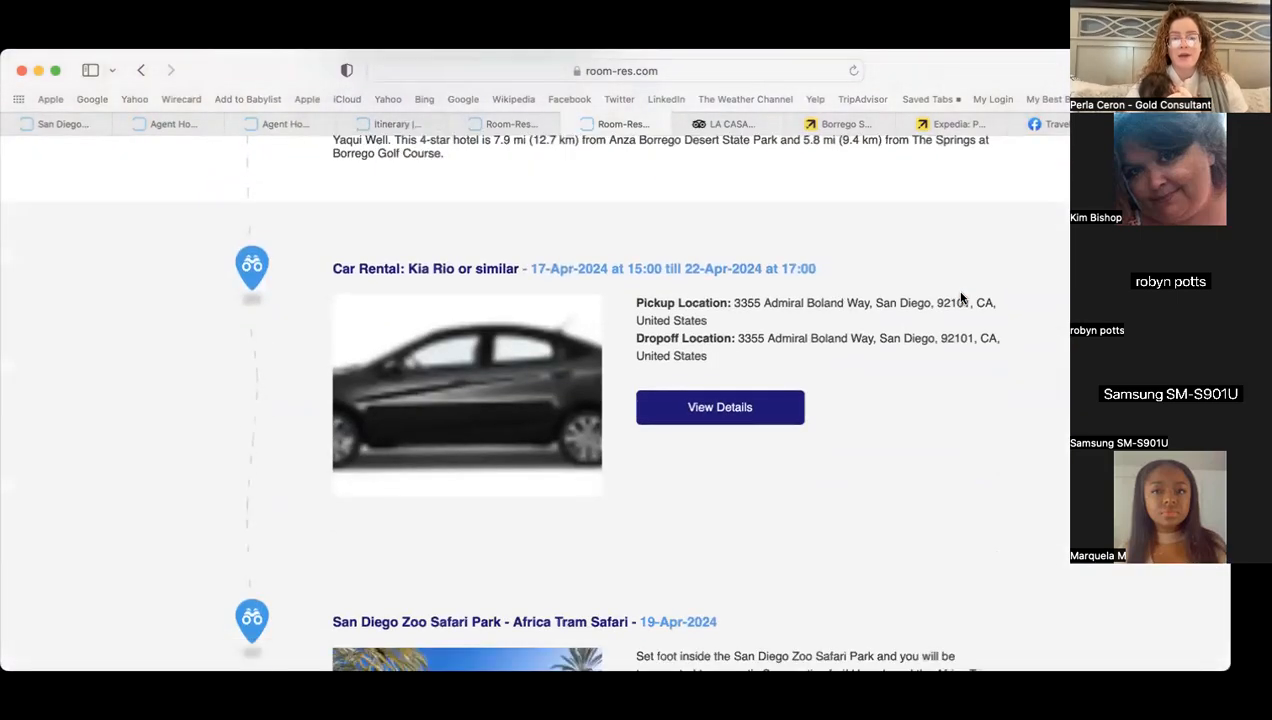
pyautogui.click(722, 373)
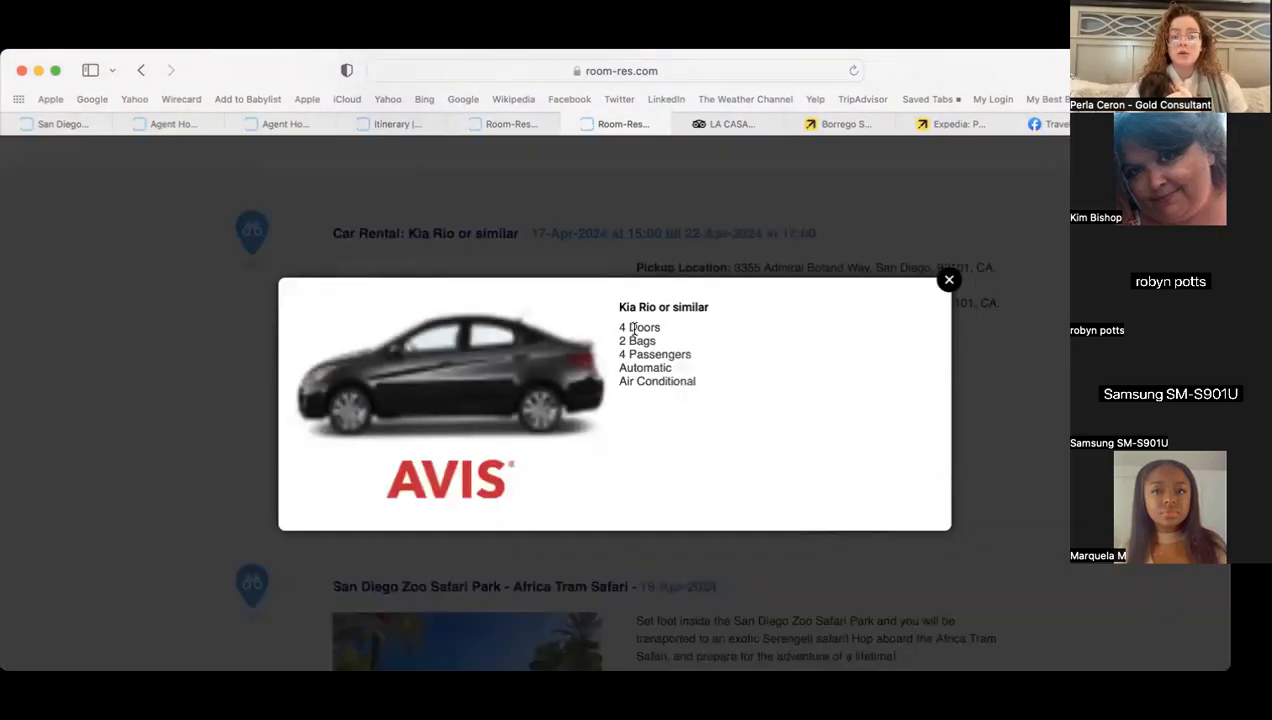
pyautogui.click(949, 280)
# - Browse the La Casa del Zorro hotel details and its photo gallery
pyautogui.scroll(5, 786, 284)
pyautogui.click(733, 386)
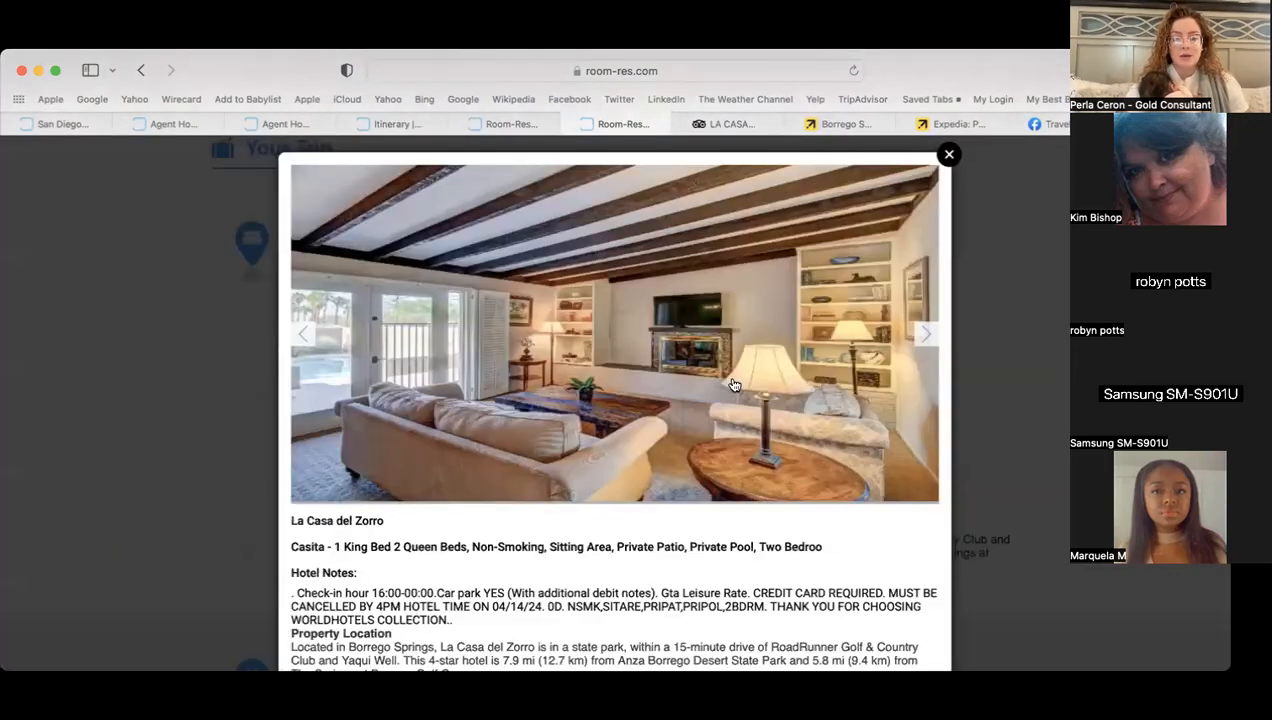
pyautogui.click(930, 337)
pyautogui.click(930, 337)
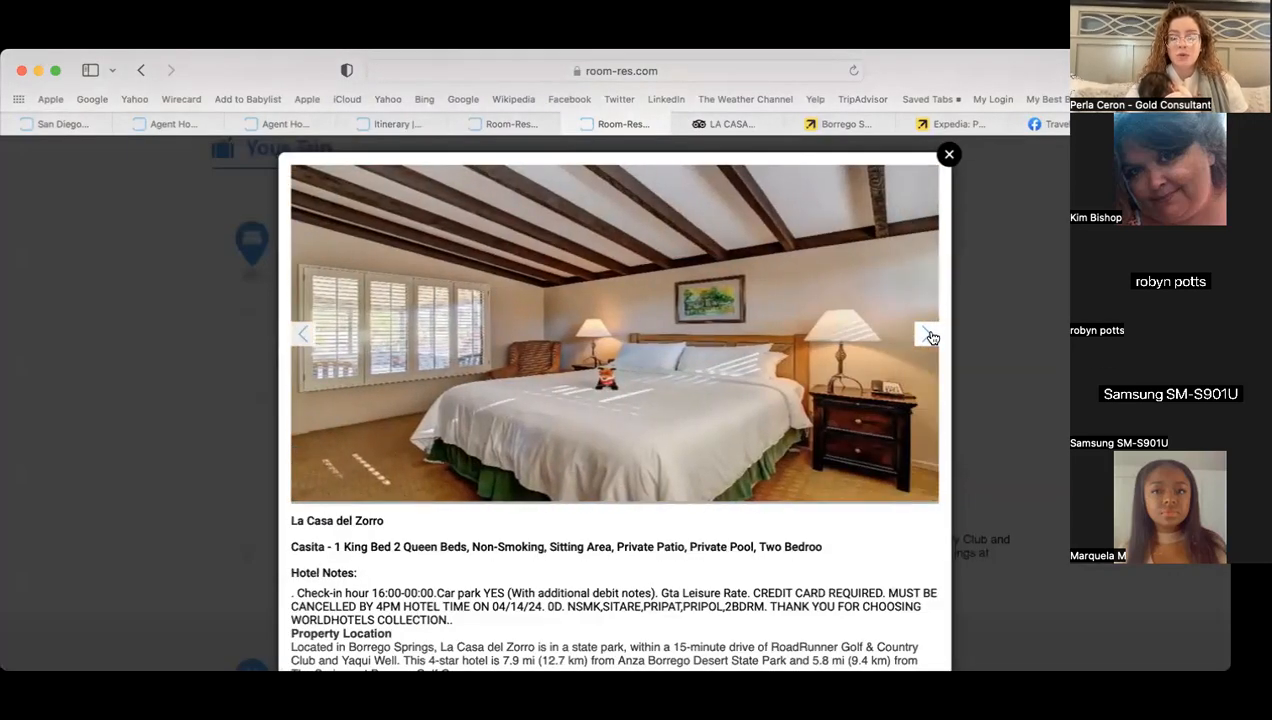
pyautogui.click(930, 337)
pyautogui.click(930, 337)
pyautogui.click(930, 337)
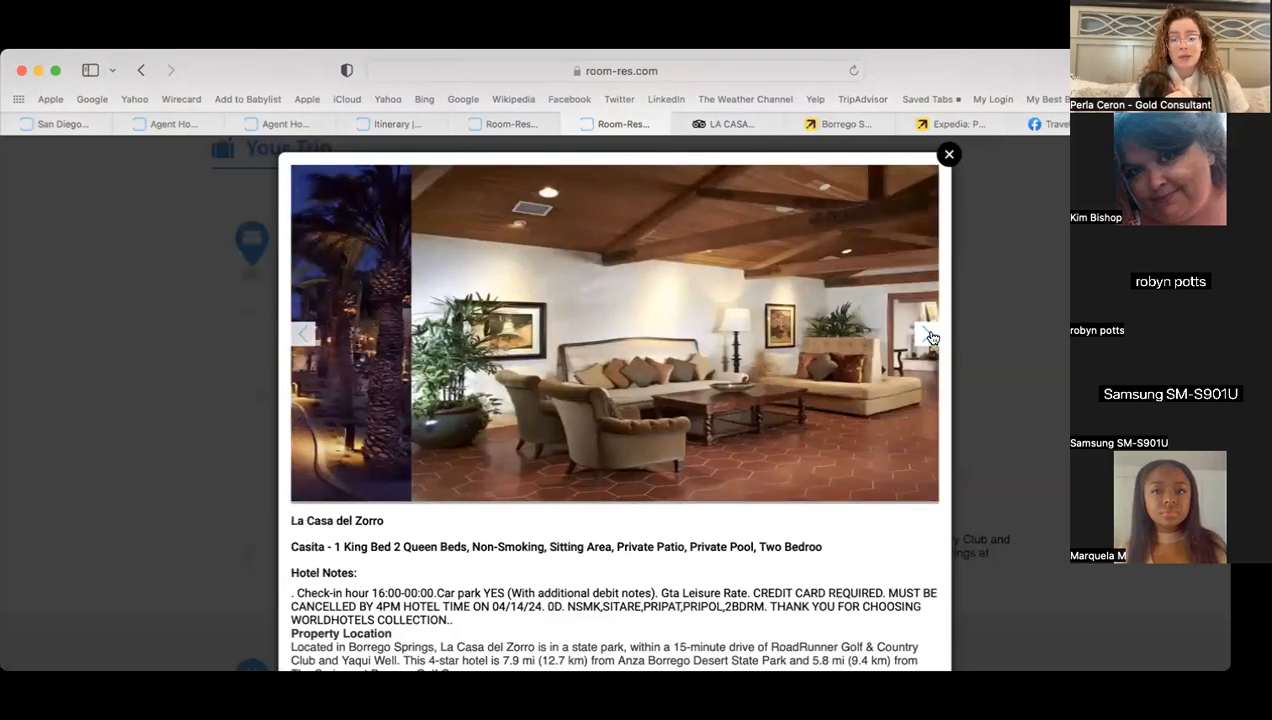
pyautogui.click(930, 337)
pyautogui.click(930, 337)
pyautogui.click(949, 157)
# - Close the quote settings tab, confirming Close, leaving the Borrego Springs quote page
pyautogui.scroll(-5, 716, 515)
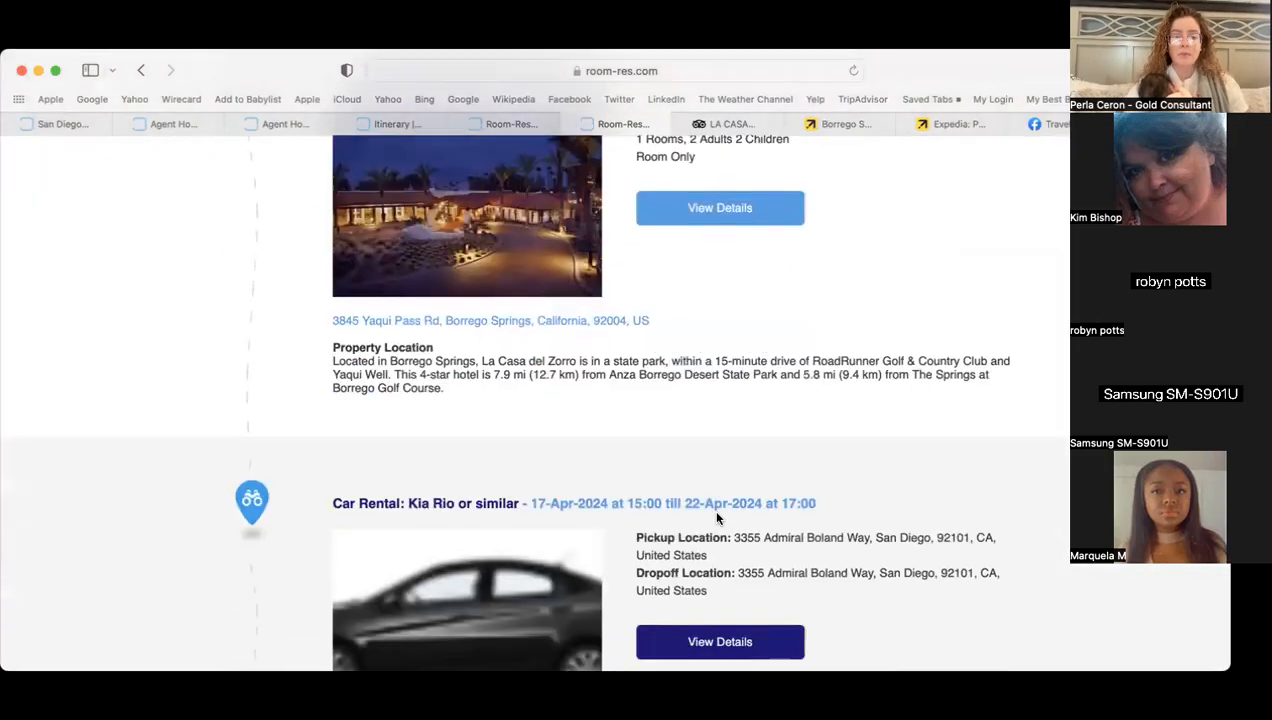
pyautogui.scroll(10, 716, 517)
pyautogui.scroll(2, 716, 517)
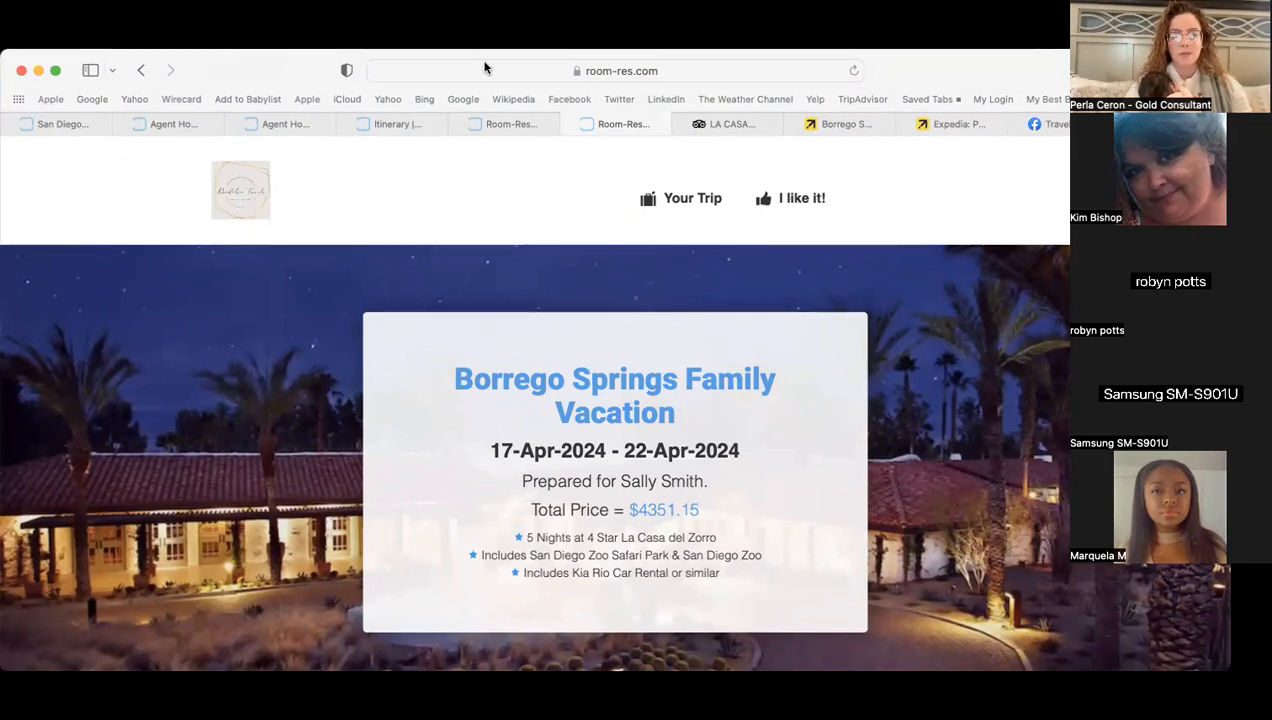
pyautogui.click(397, 124)
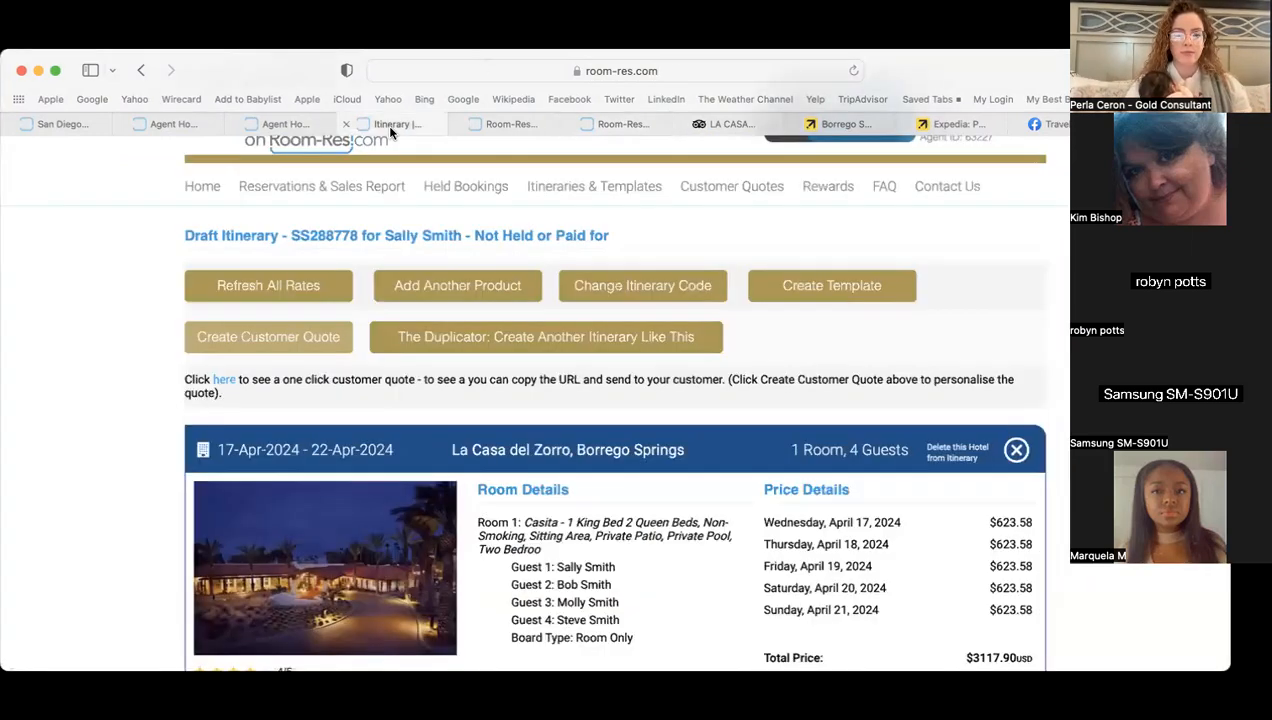
pyautogui.click(501, 128)
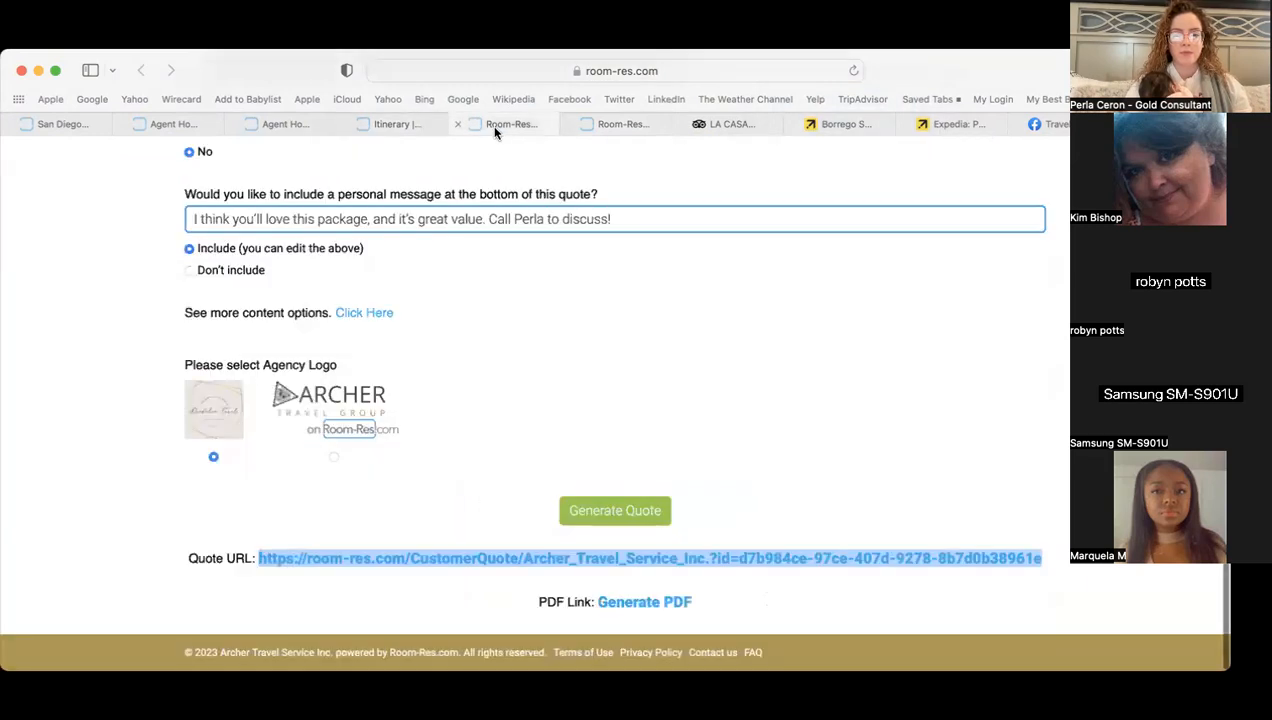
pyautogui.click(460, 125)
pyautogui.click(645, 452)
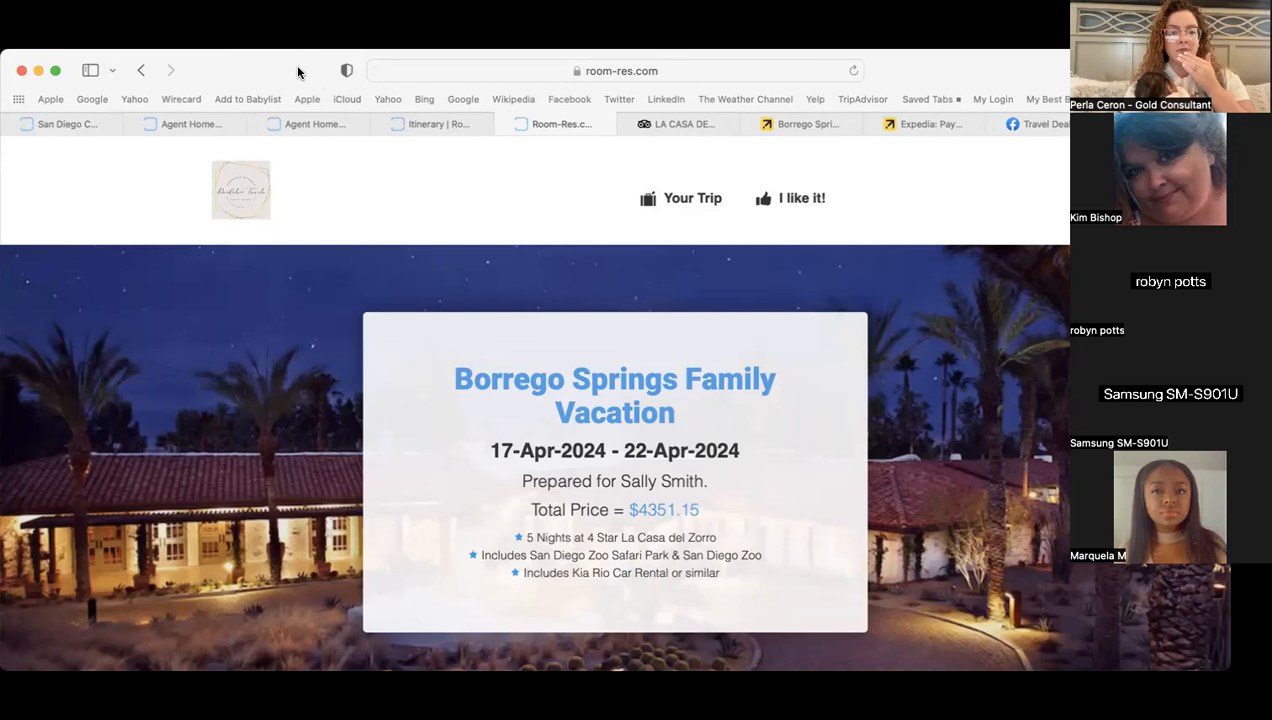
# - Start a customer quote from the draft itinerary with a total price shown
pyautogui.click(469, 121)
pyautogui.click(268, 346)
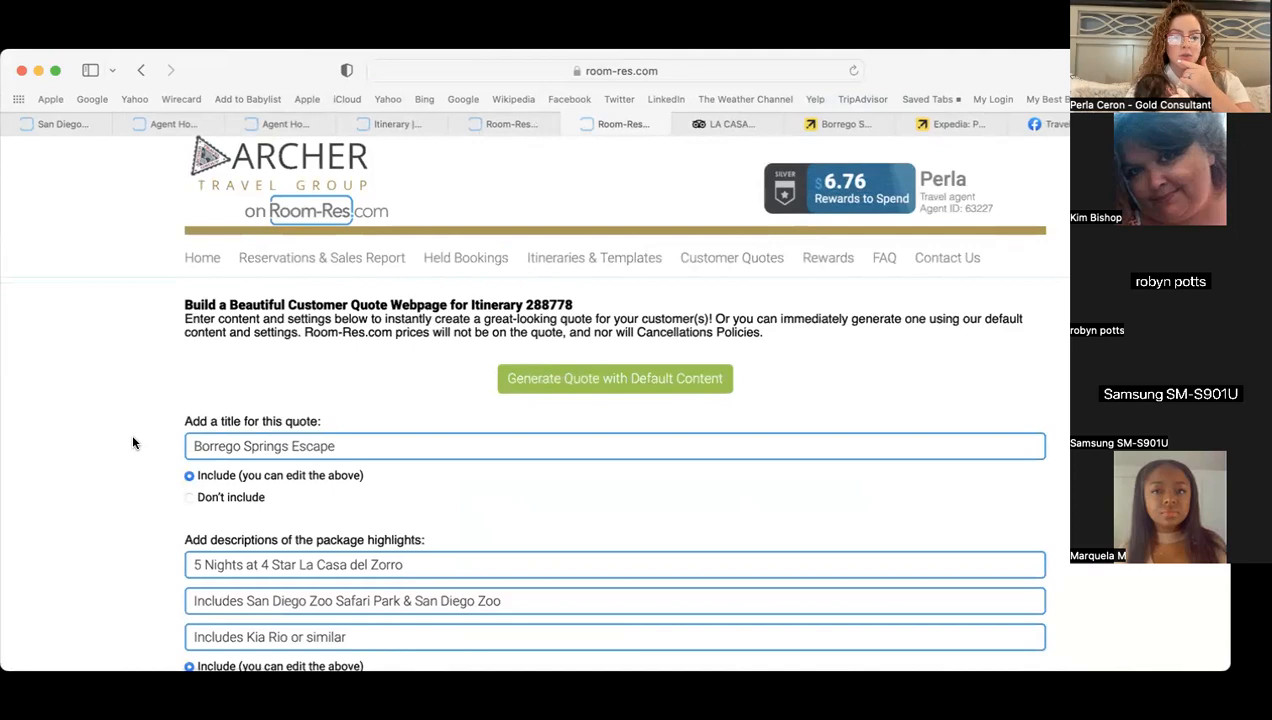
pyautogui.scroll(-5, 133, 443)
pyautogui.scroll(-1, 133, 443)
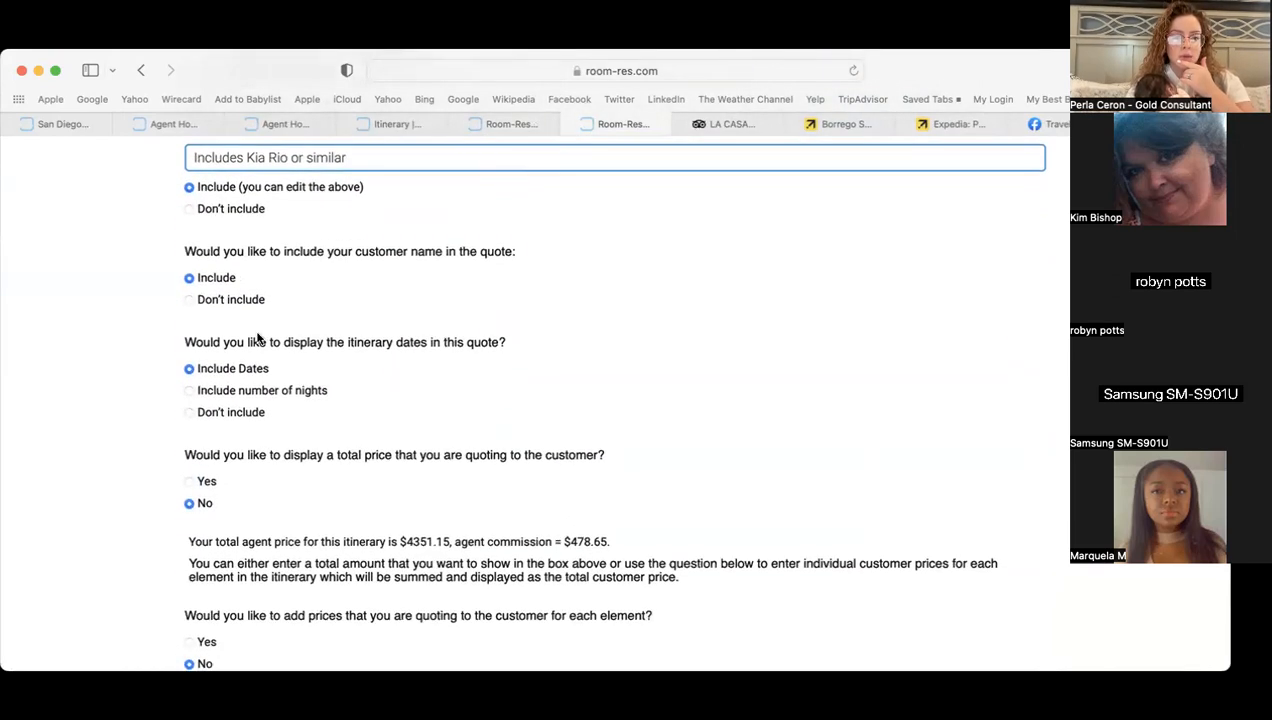
pyautogui.click(190, 481)
# - Change the quoted total to 4451.15 and leave per-element prices set to No
pyautogui.scroll(-3, 133, 483)
pyautogui.click(211, 343)
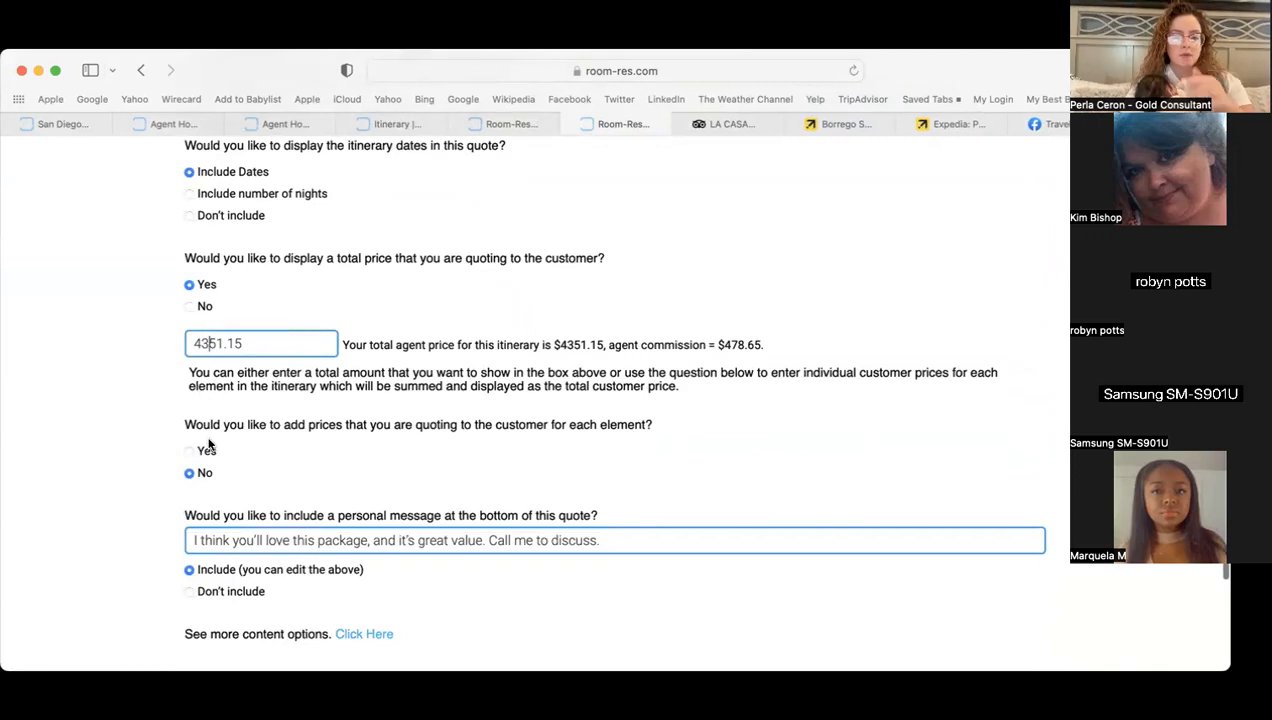
pyautogui.press('BackSpace')
pyautogui.write('4')
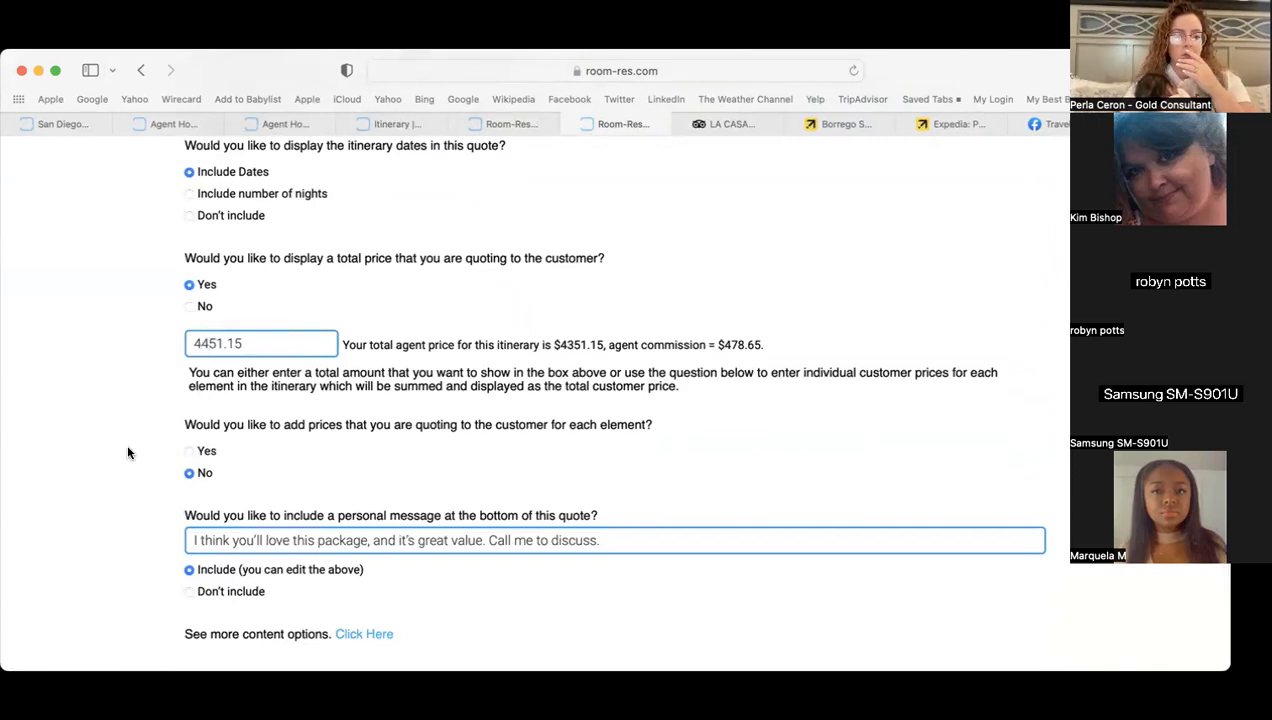
pyautogui.scroll(-1, 126, 442)
pyautogui.click(190, 432)
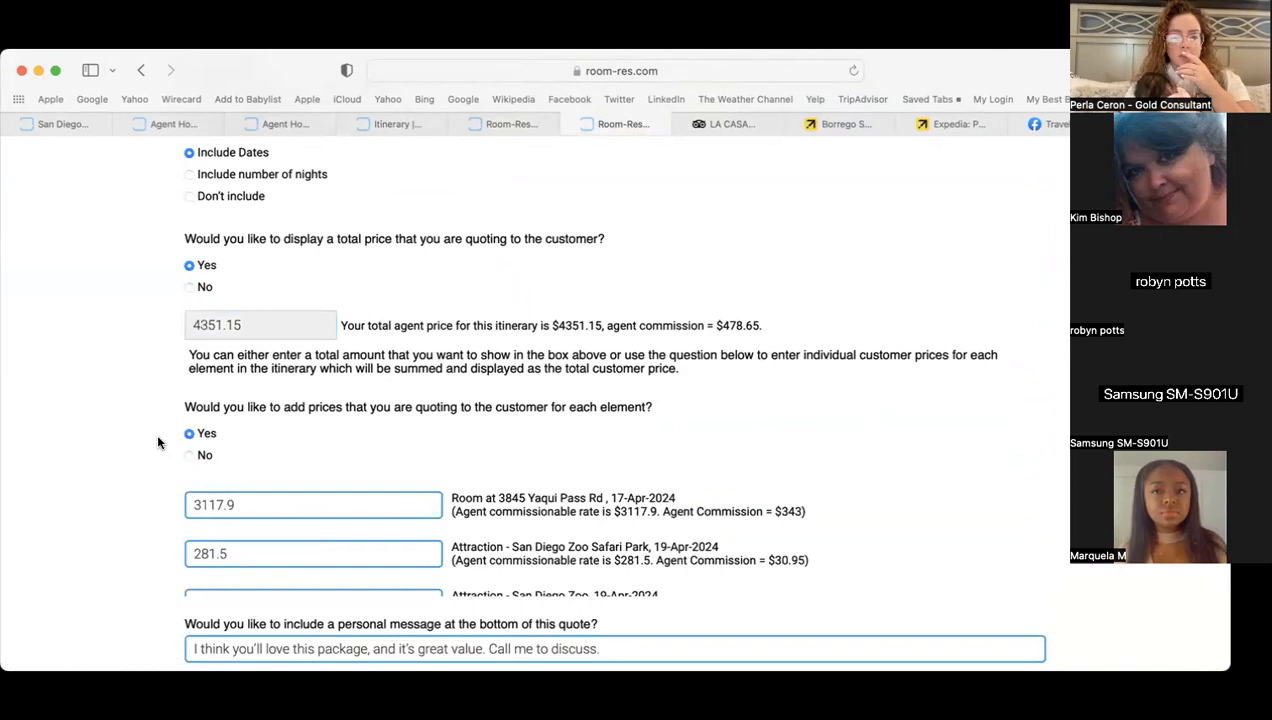
pyautogui.scroll(-2, 156, 432)
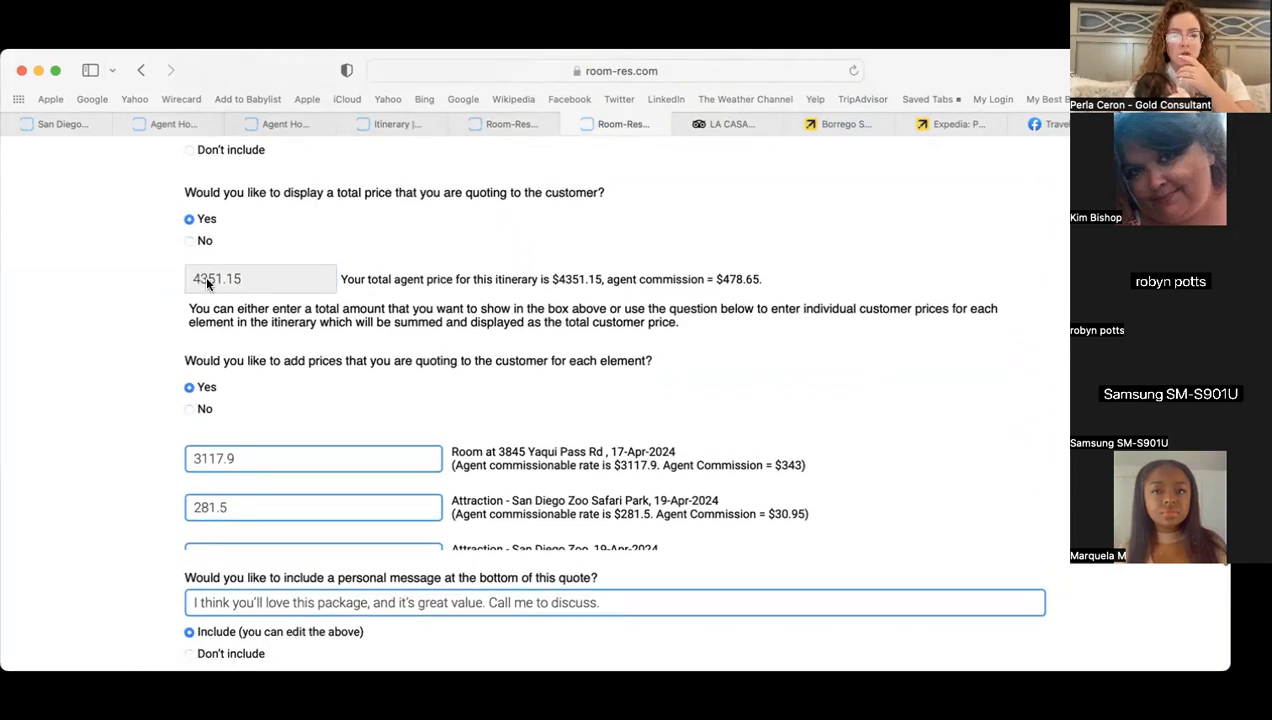
pyautogui.click(190, 408)
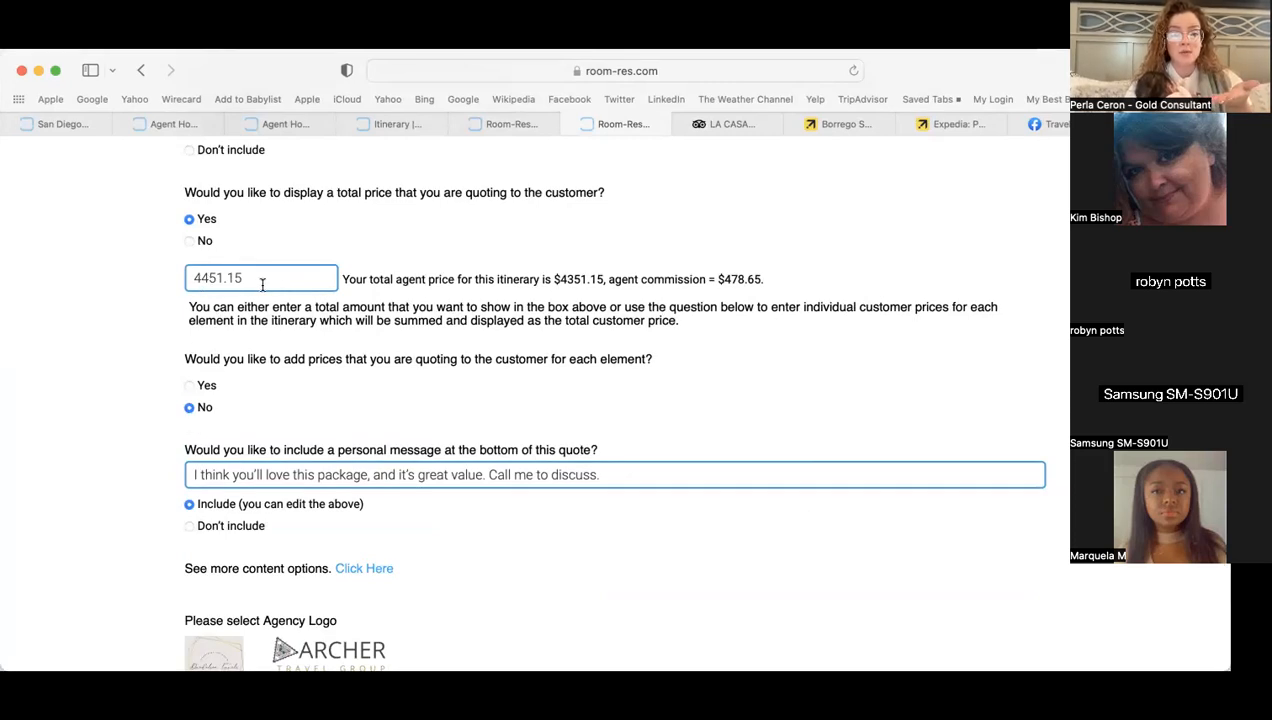
# - Switch to per-item prices and change the hotel room price to 3217.9
pyautogui.click(190, 386)
pyautogui.scroll(-1, 476, 462)
pyautogui.scroll(2, 312, 454)
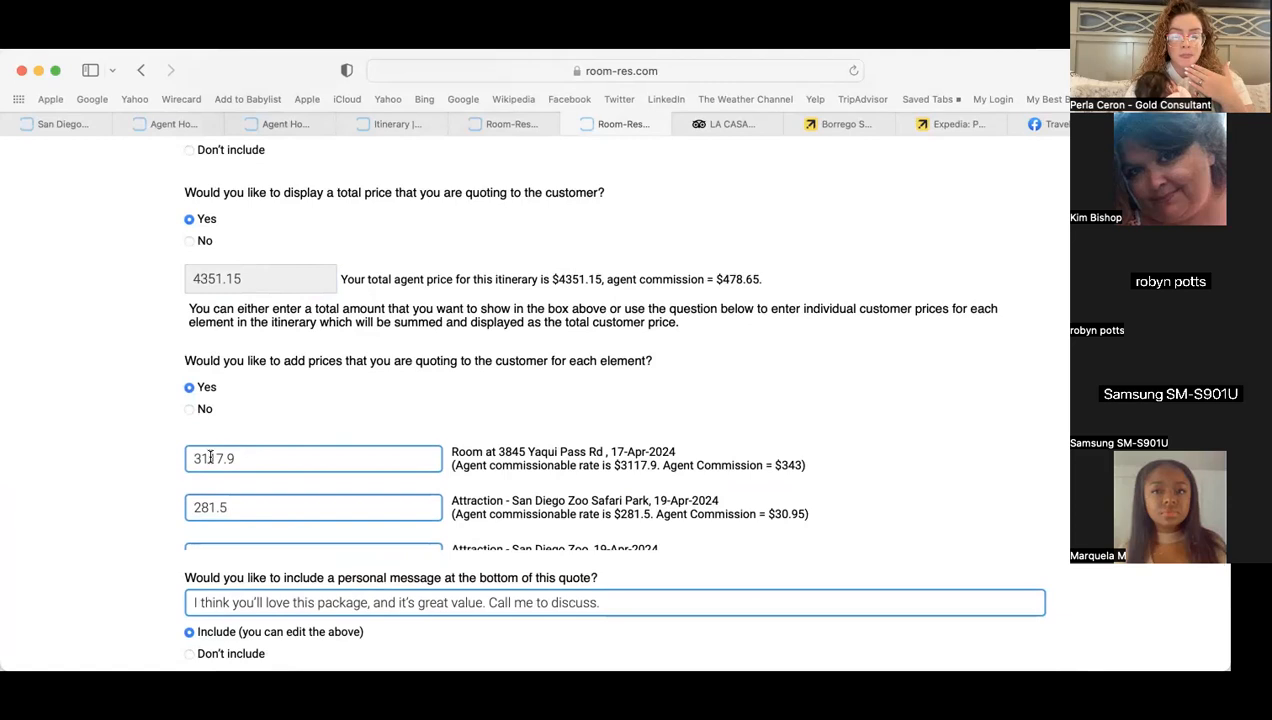
pyautogui.scroll(-3, 142, 454)
pyautogui.scroll(-2, 423, 389)
pyautogui.scroll(-1, 420, 385)
pyautogui.scroll(2, 420, 383)
pyautogui.click(208, 362)
pyautogui.press('BackSpace')
pyautogui.write('2')
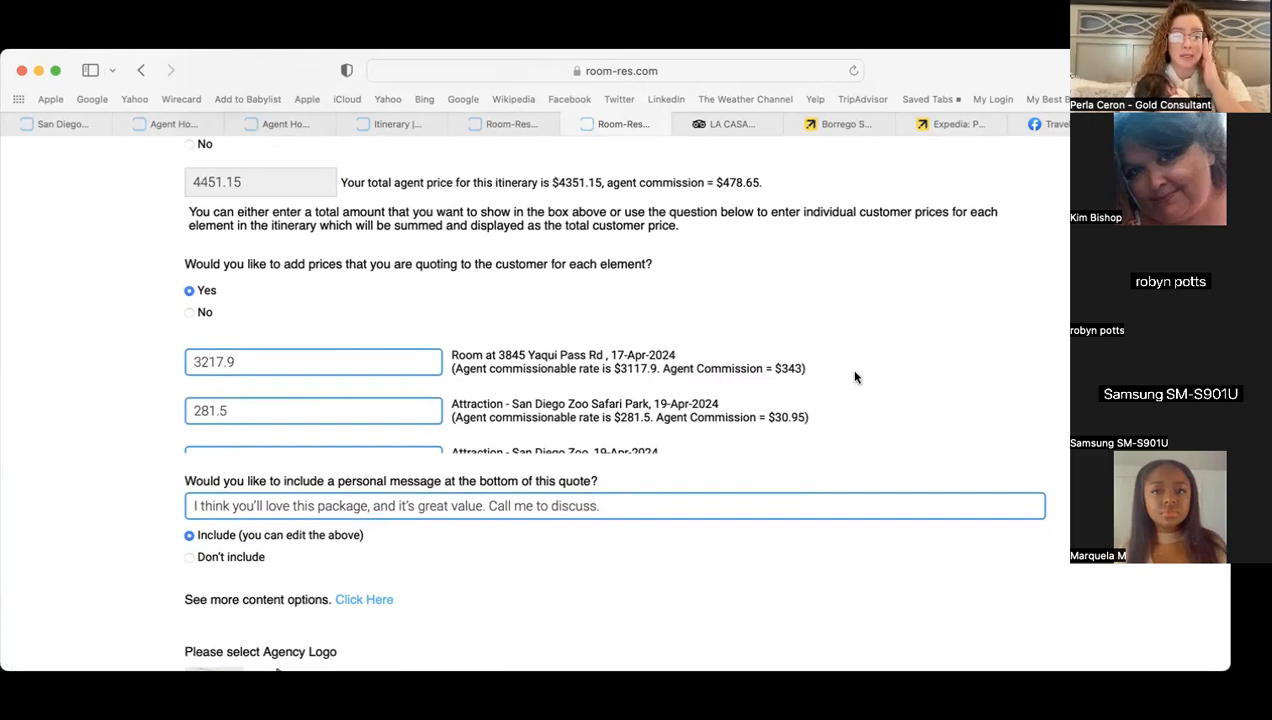
# - Choose the first agency logo, generate the quote and open its Quote URL
pyautogui.scroll(-2, 556, 362)
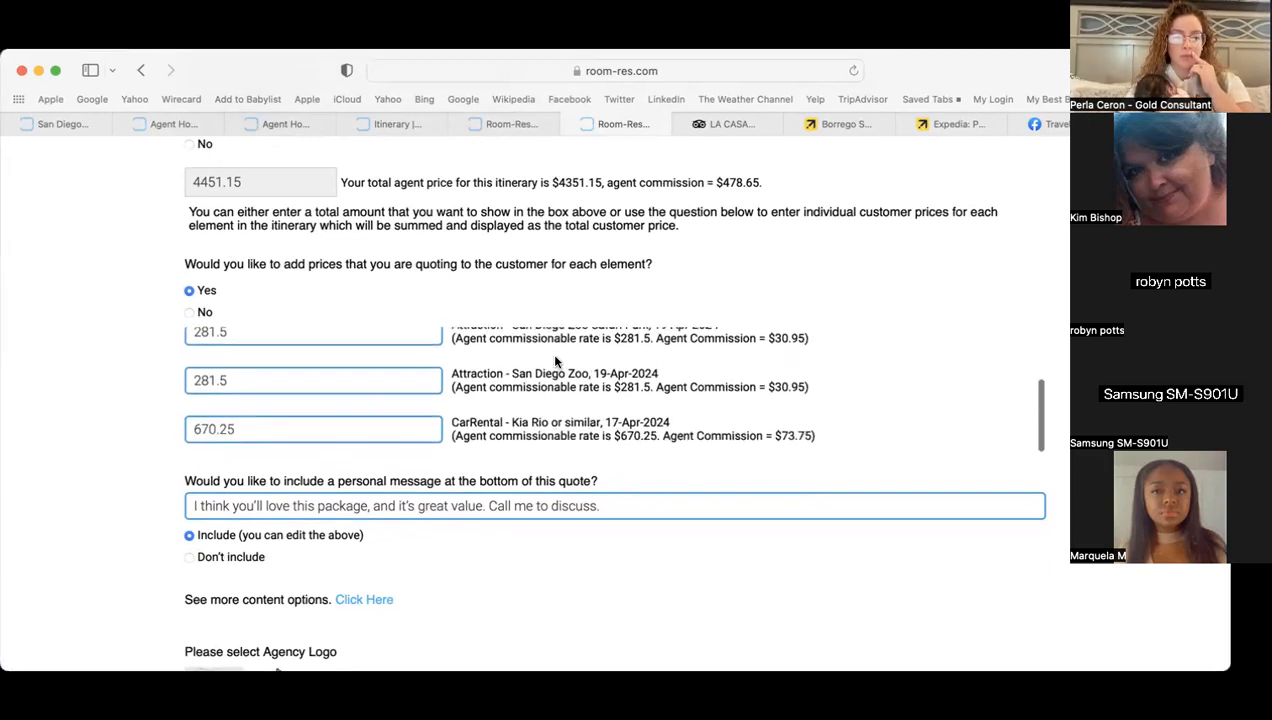
pyautogui.scroll(-5, 556, 362)
pyautogui.click(213, 530)
pyautogui.click(645, 590)
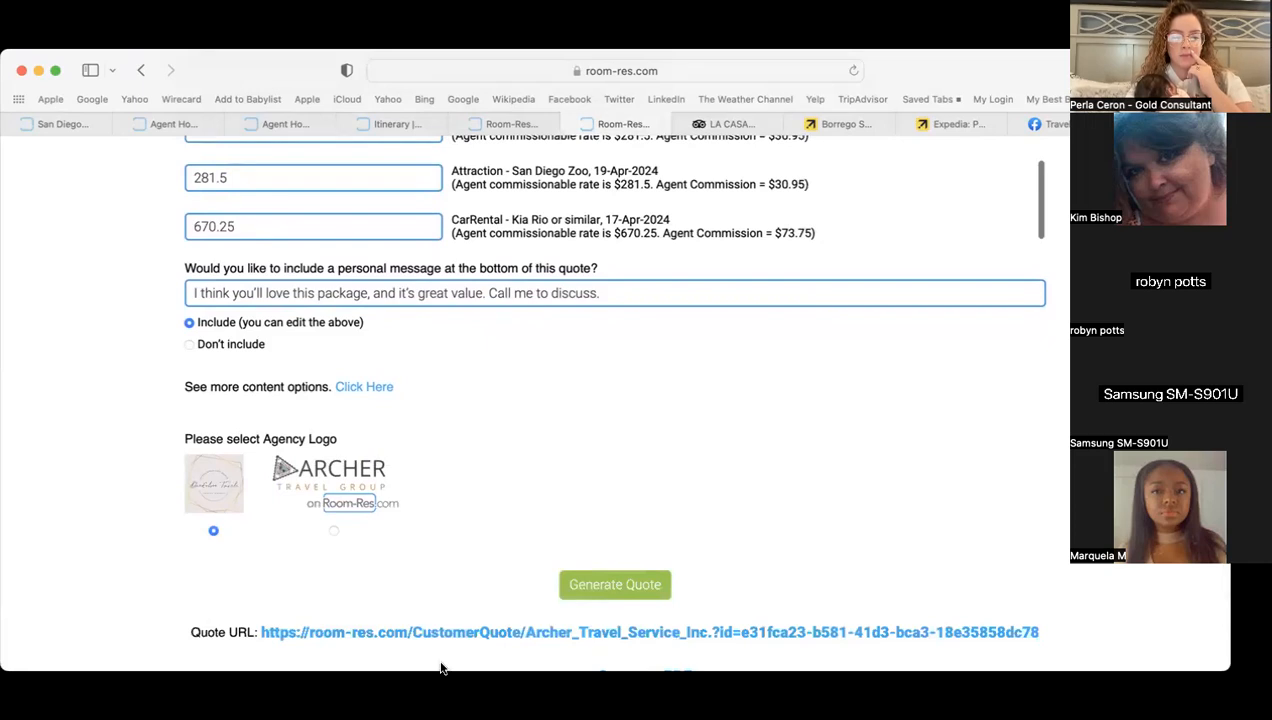
pyautogui.click(432, 632)
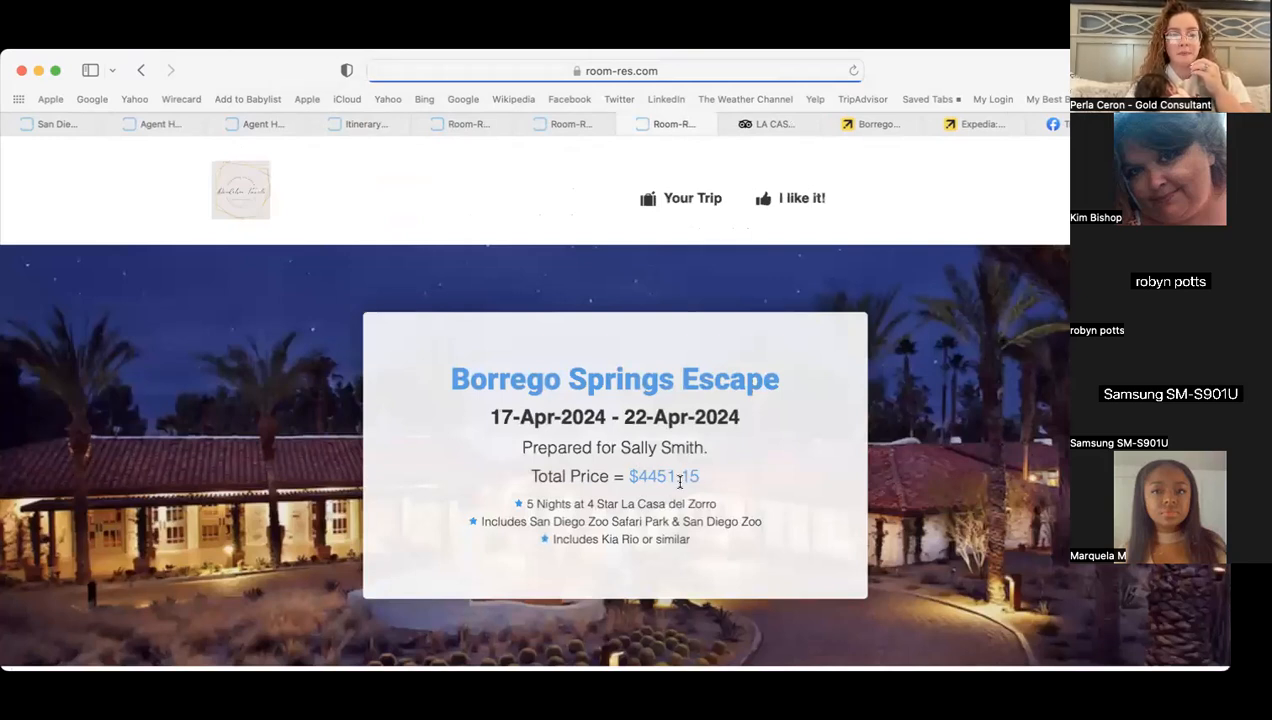
# - Scroll the $4451.15 Borrego Springs Escape quote to Your Trip, then return to the quote form
pyautogui.scroll(-8, 748, 477)
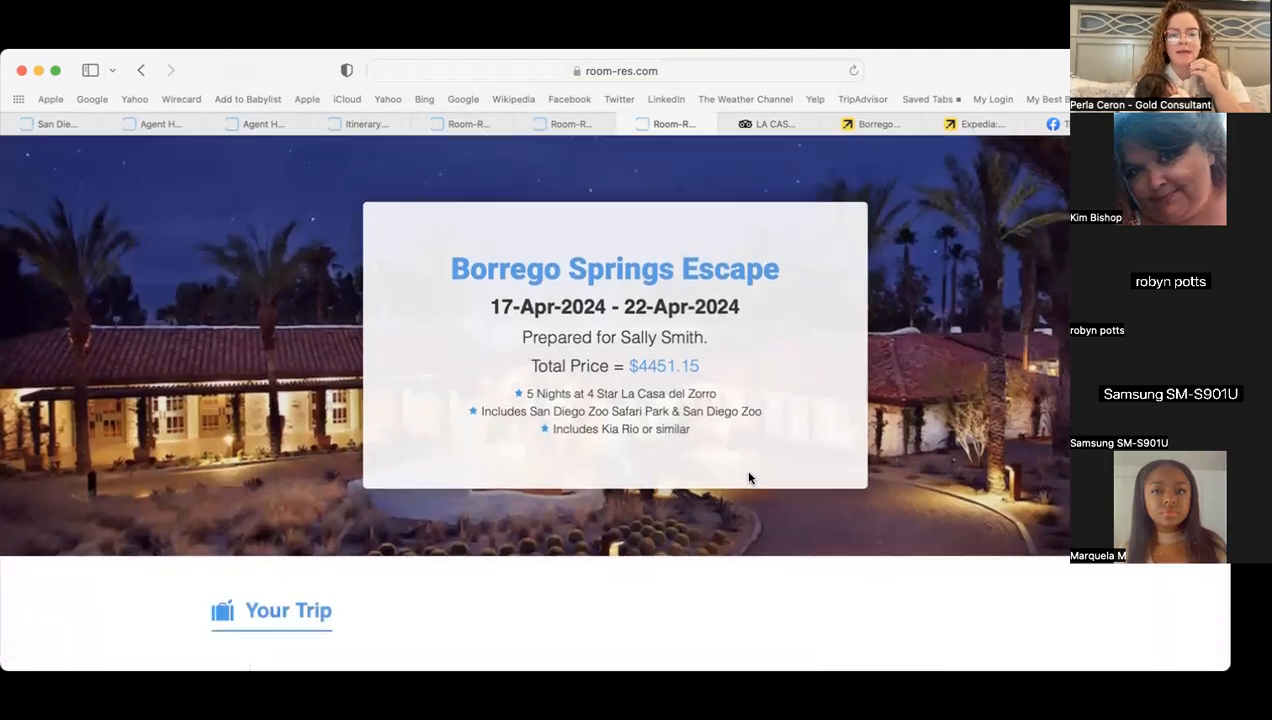
pyautogui.scroll(-2, 748, 477)
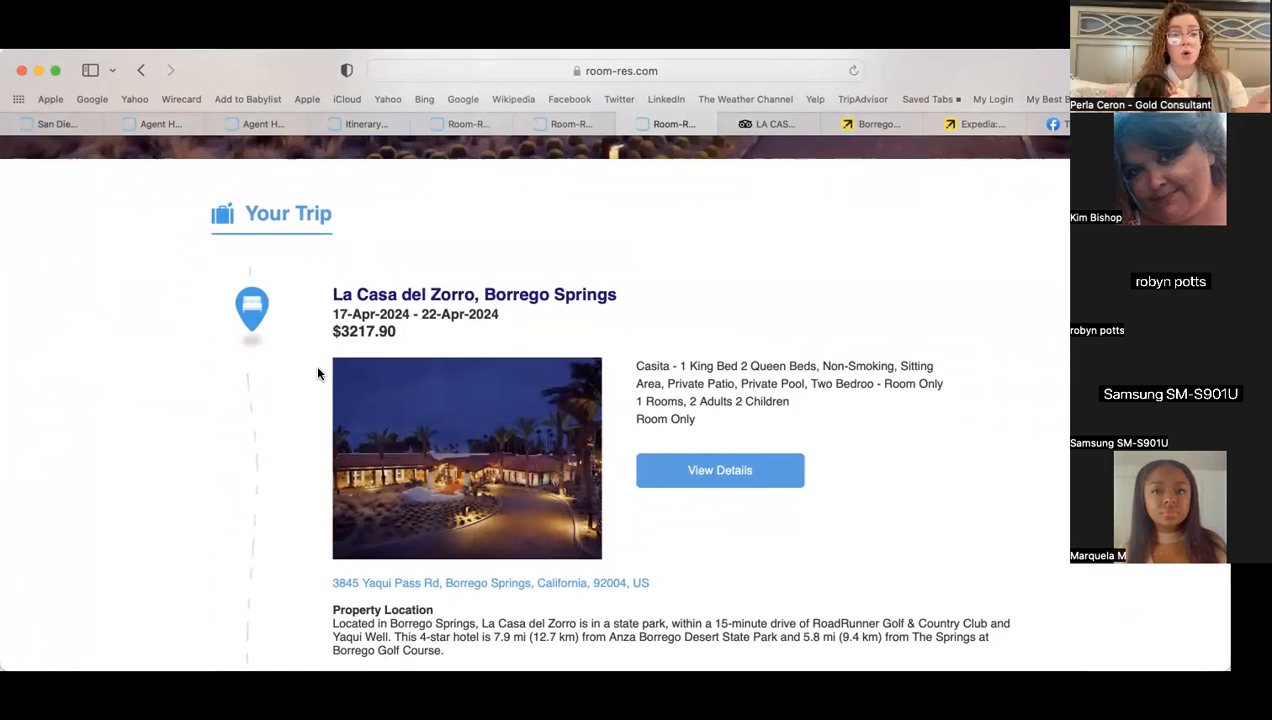
pyautogui.scroll(3, 318, 372)
pyautogui.click(570, 125)
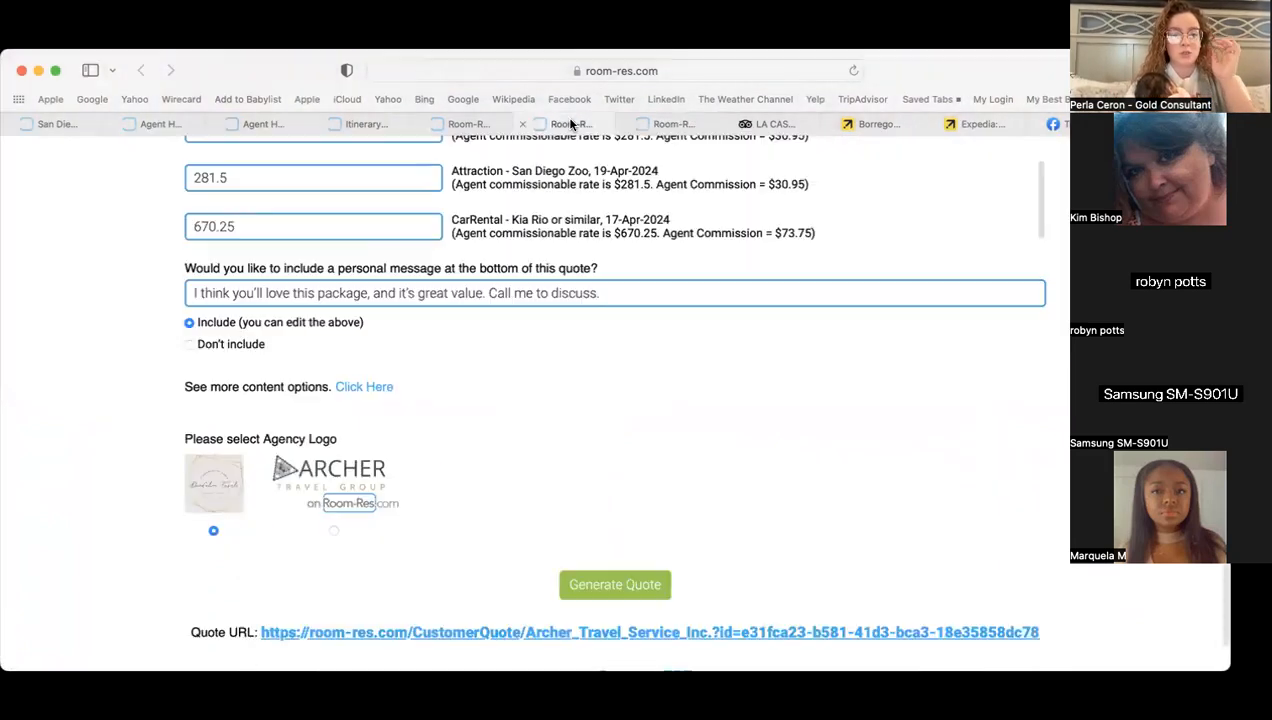
pyautogui.scroll(6, 121, 387)
# - Review the quote form's item prices and briefly compare with the Expedia payment page
pyautogui.scroll(-2, 121, 387)
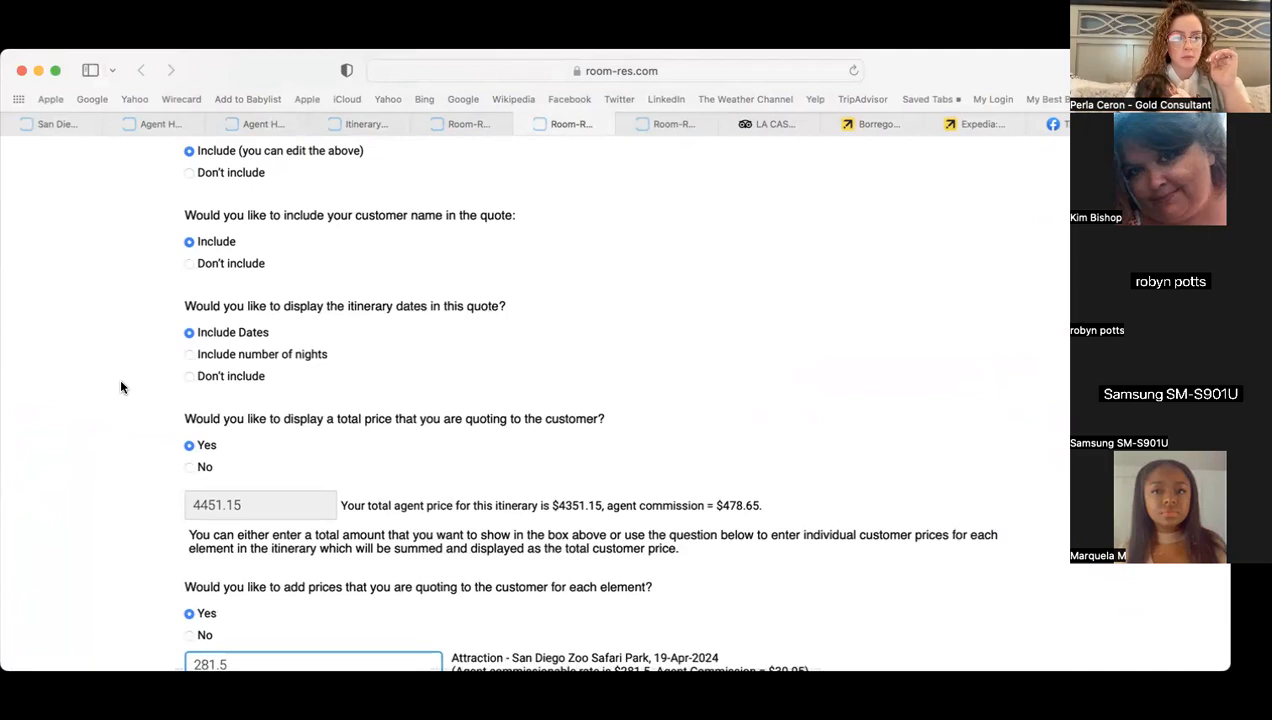
pyautogui.scroll(-2, 121, 387)
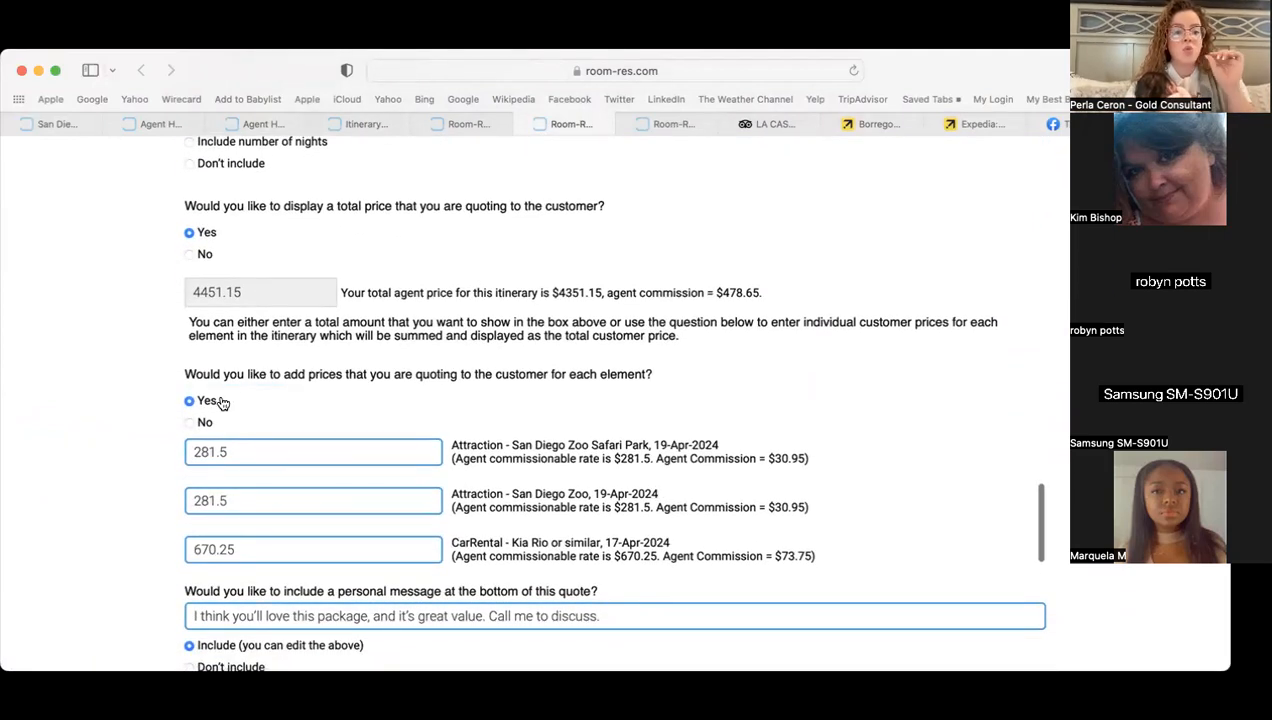
pyautogui.scroll(2, 267, 502)
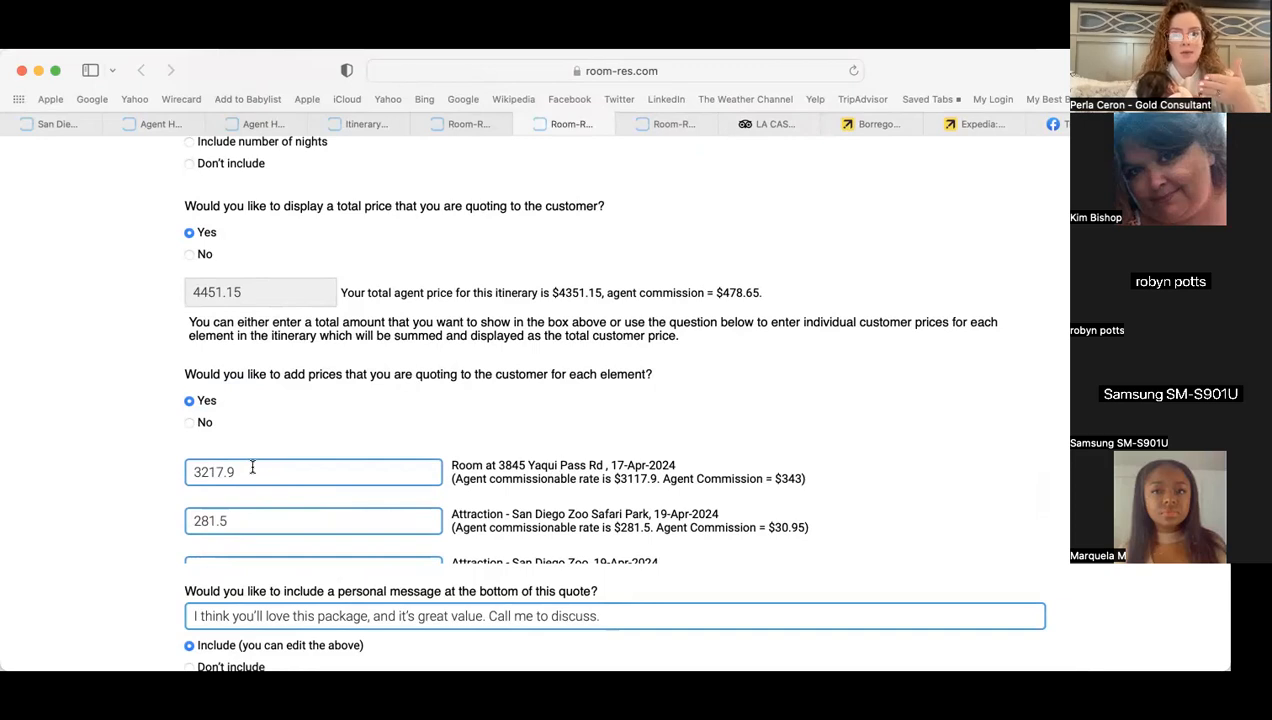
pyautogui.click(977, 125)
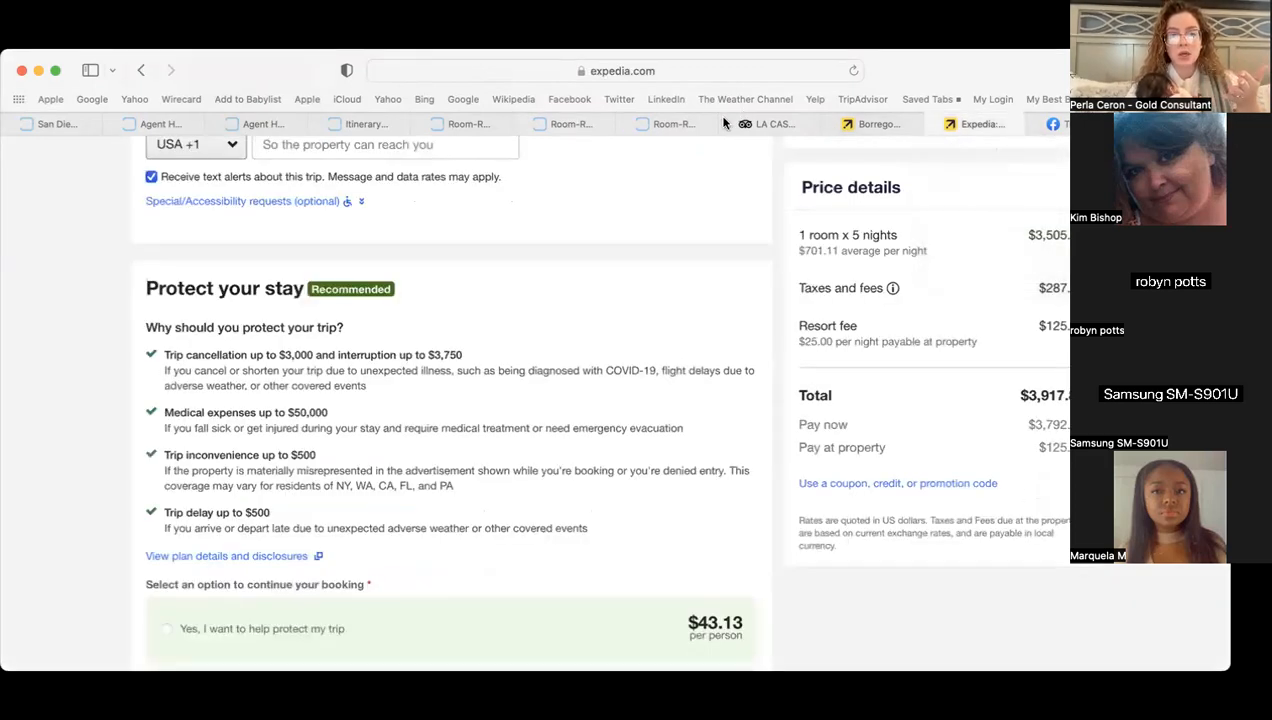
pyautogui.click(680, 124)
pyautogui.click(585, 127)
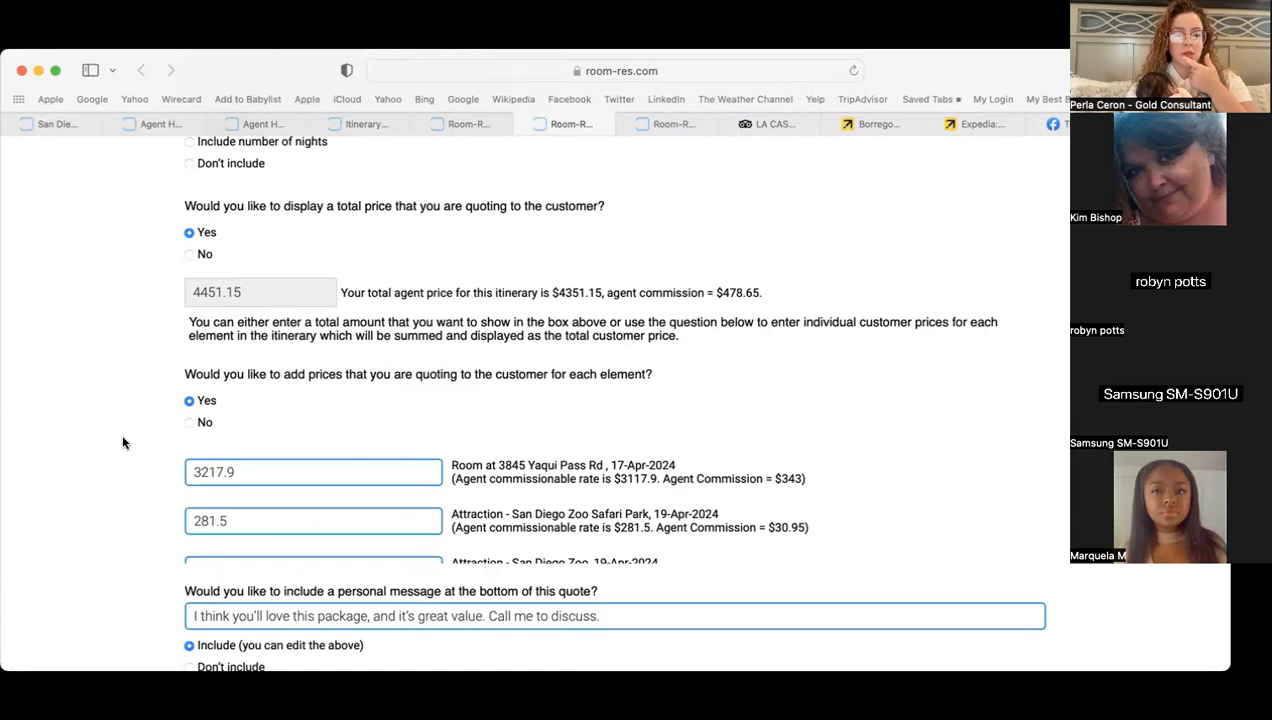
# - Generate a PDF of the customer quote
pyautogui.scroll(-8, 446, 518)
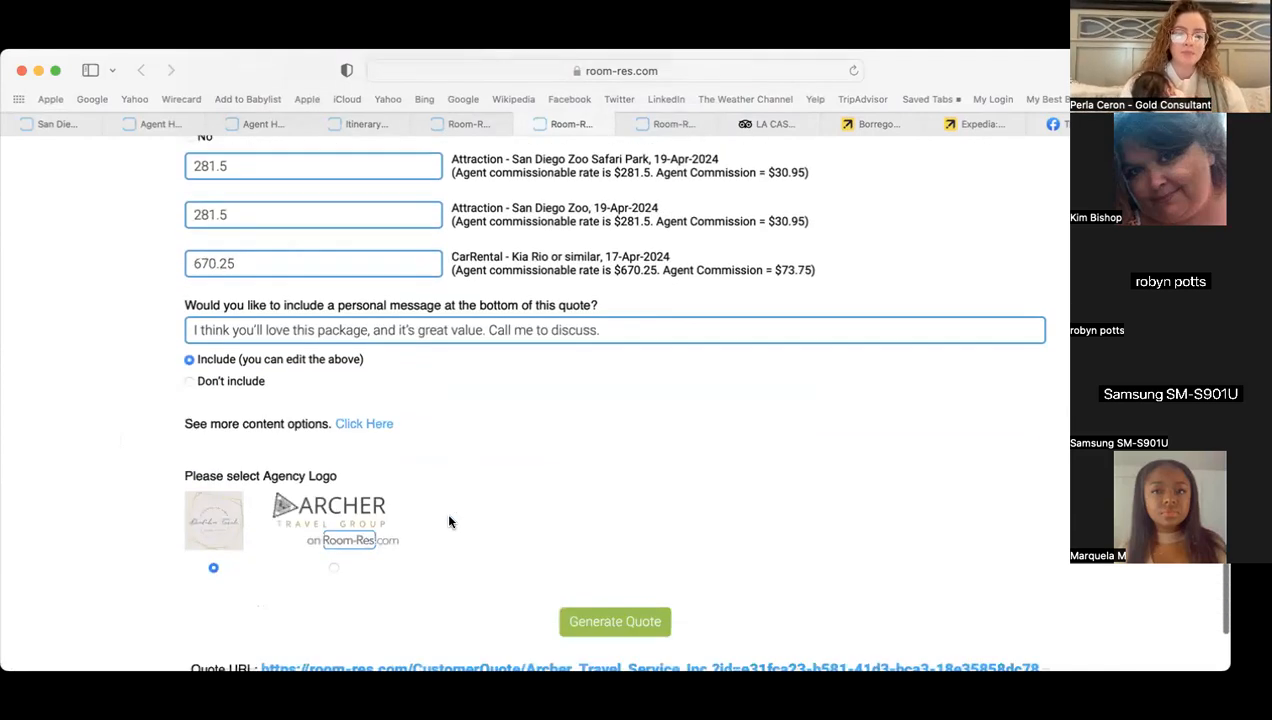
pyautogui.scroll(-3, 446, 522)
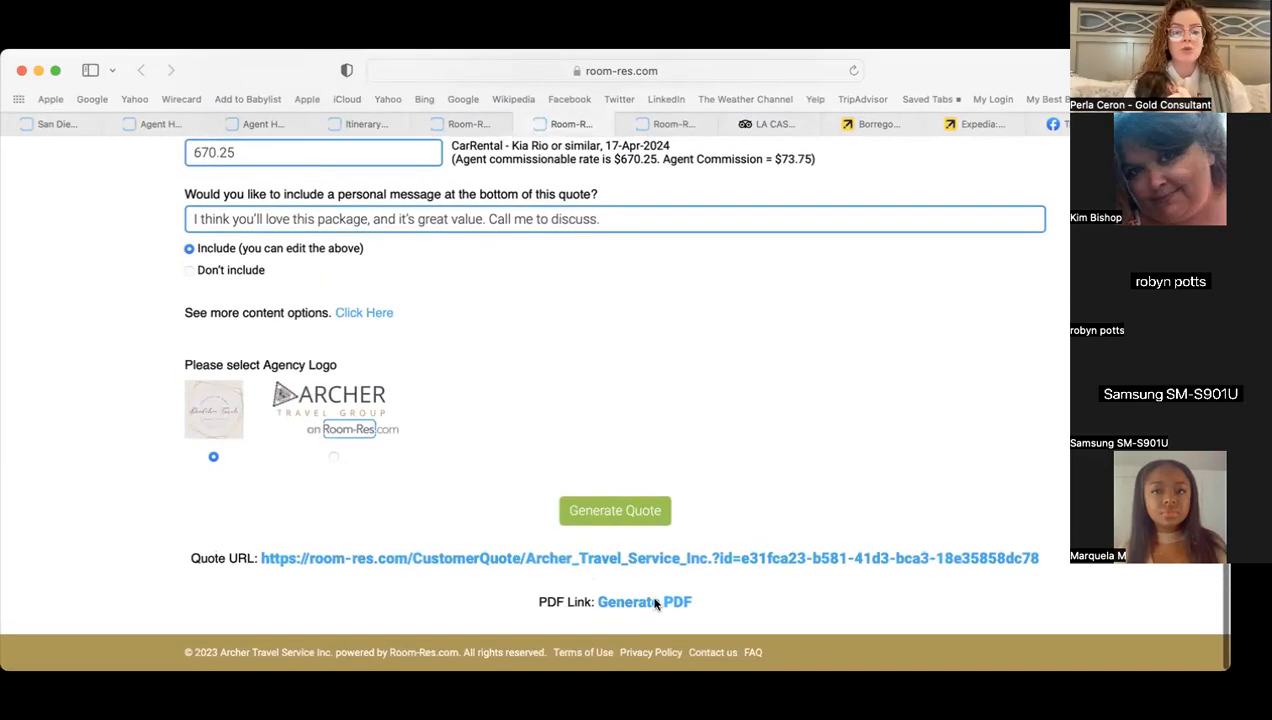
pyautogui.click(661, 603)
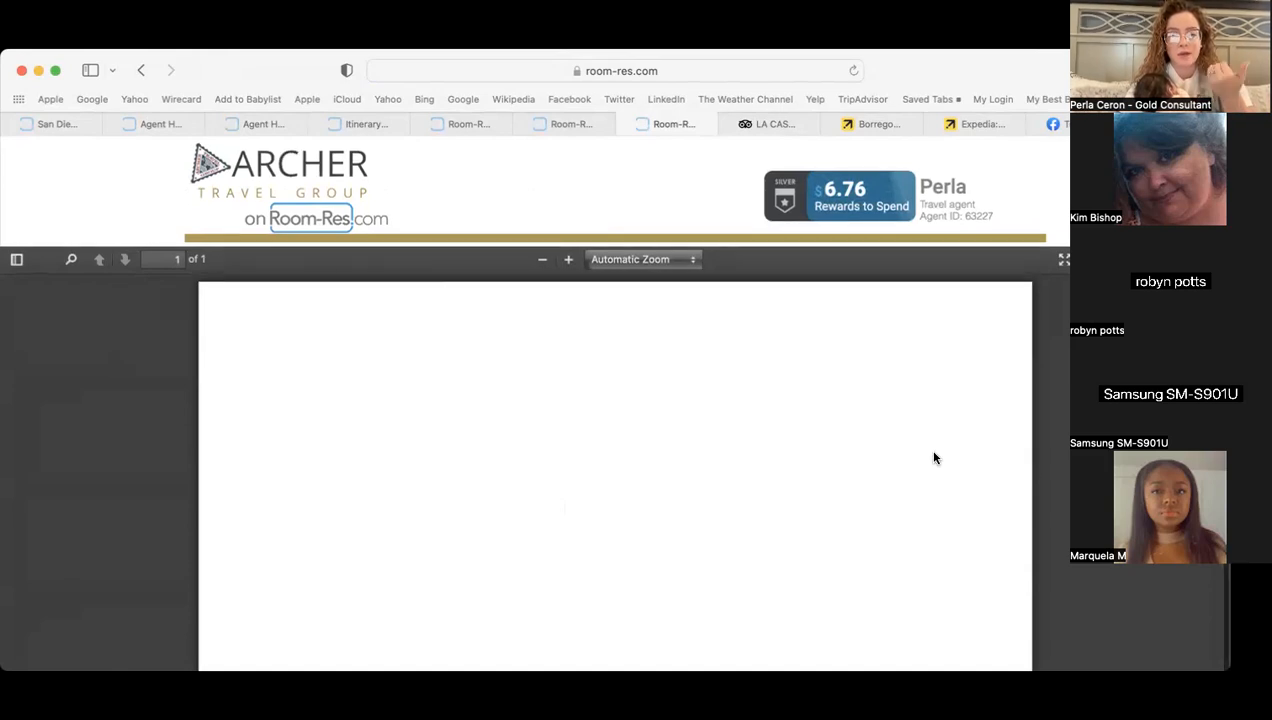
# - Close the Borrego Springs Family Vacation trip page, quote form and quote PDF tabs
pyautogui.click(364, 123)
pyautogui.click(447, 122)
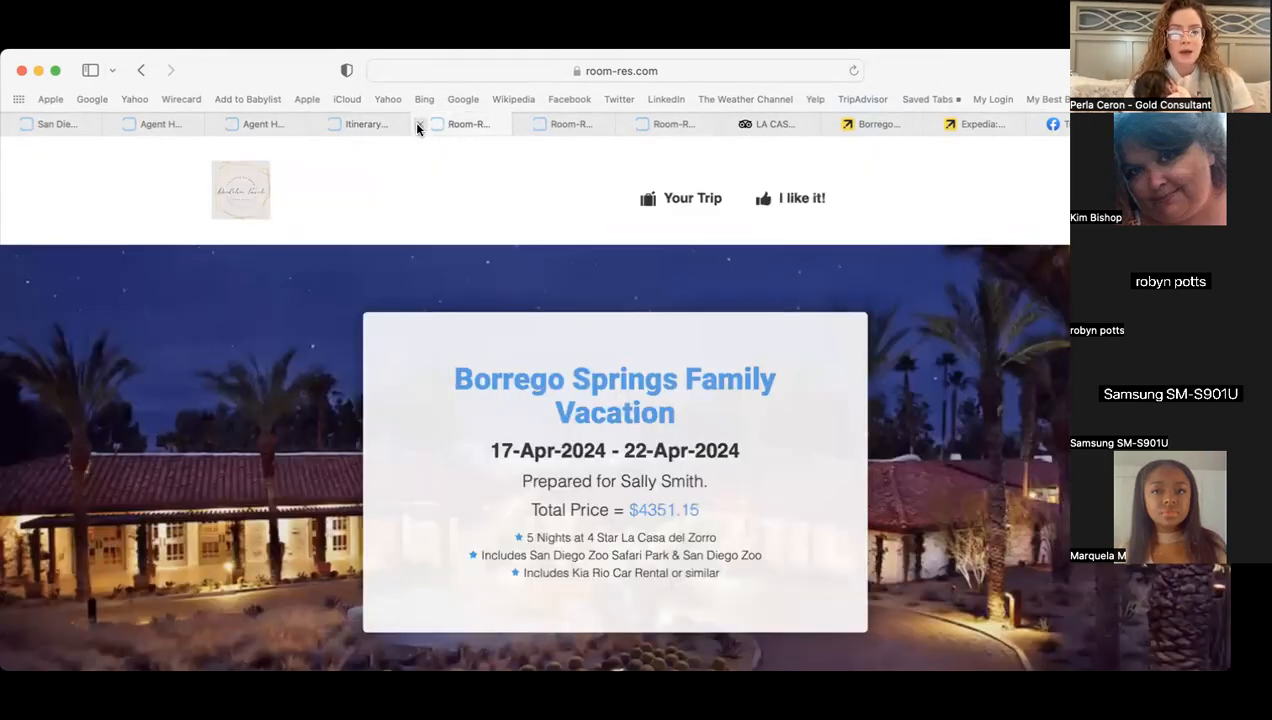
pyautogui.click(418, 125)
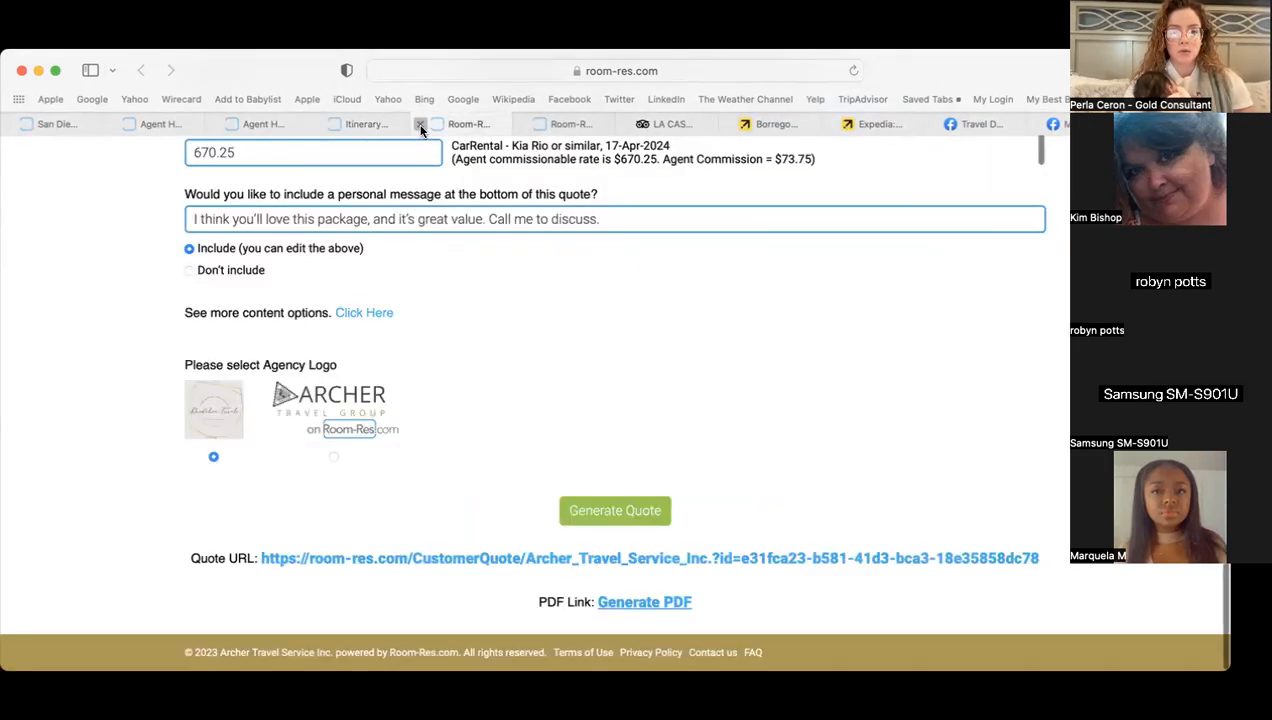
pyautogui.click(420, 125)
pyautogui.click(504, 121)
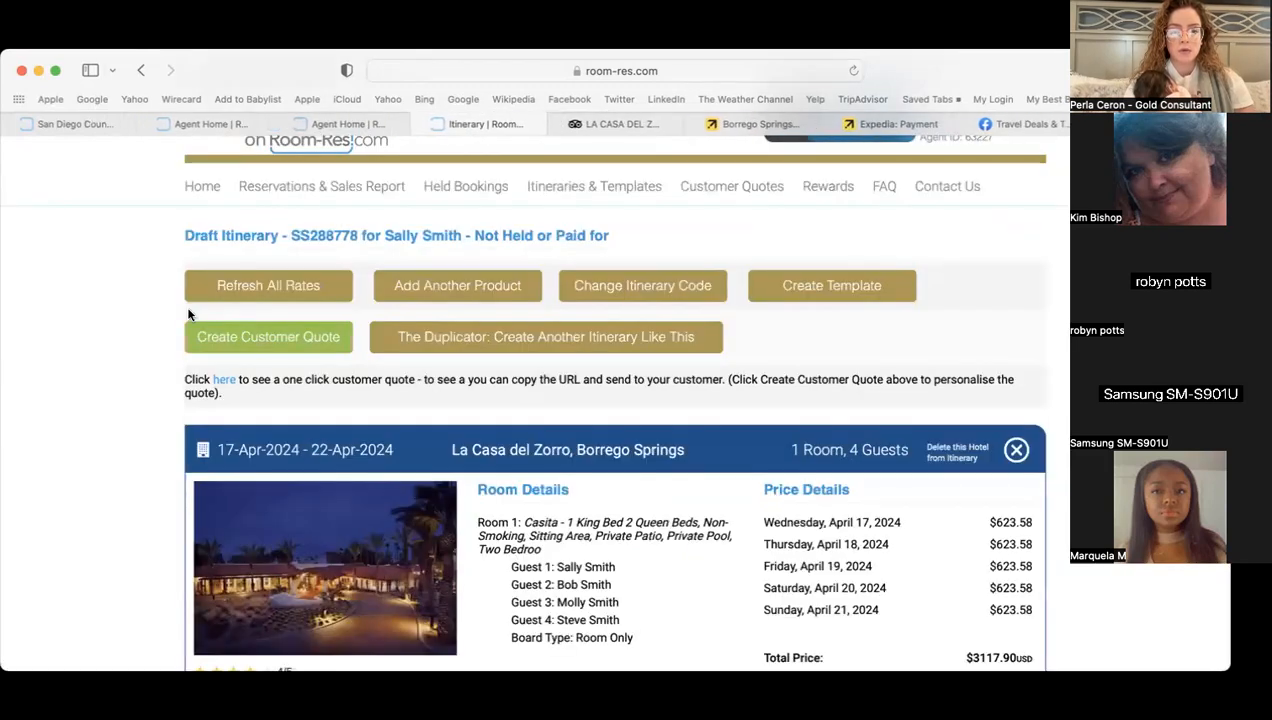
# - Review the Itineraries & Templates list of four drafts, then go to Customer Quotes
pyautogui.scroll(2, 126, 268)
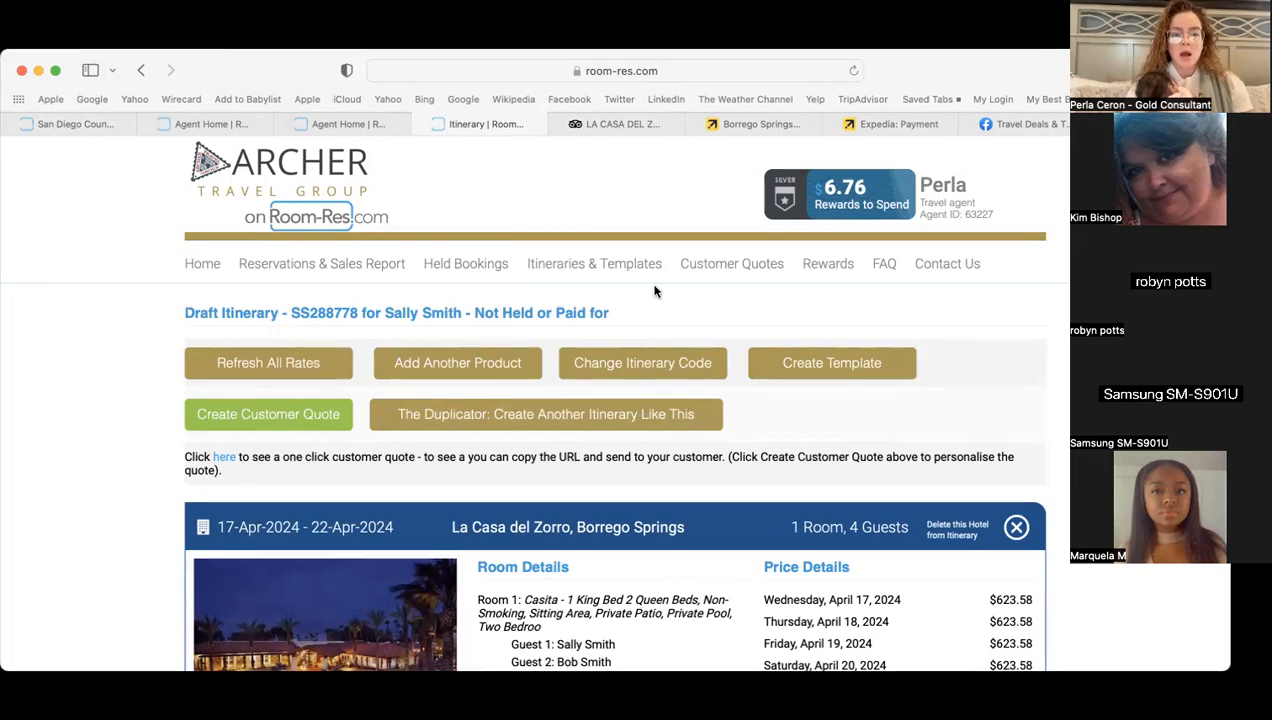
pyautogui.click(578, 262)
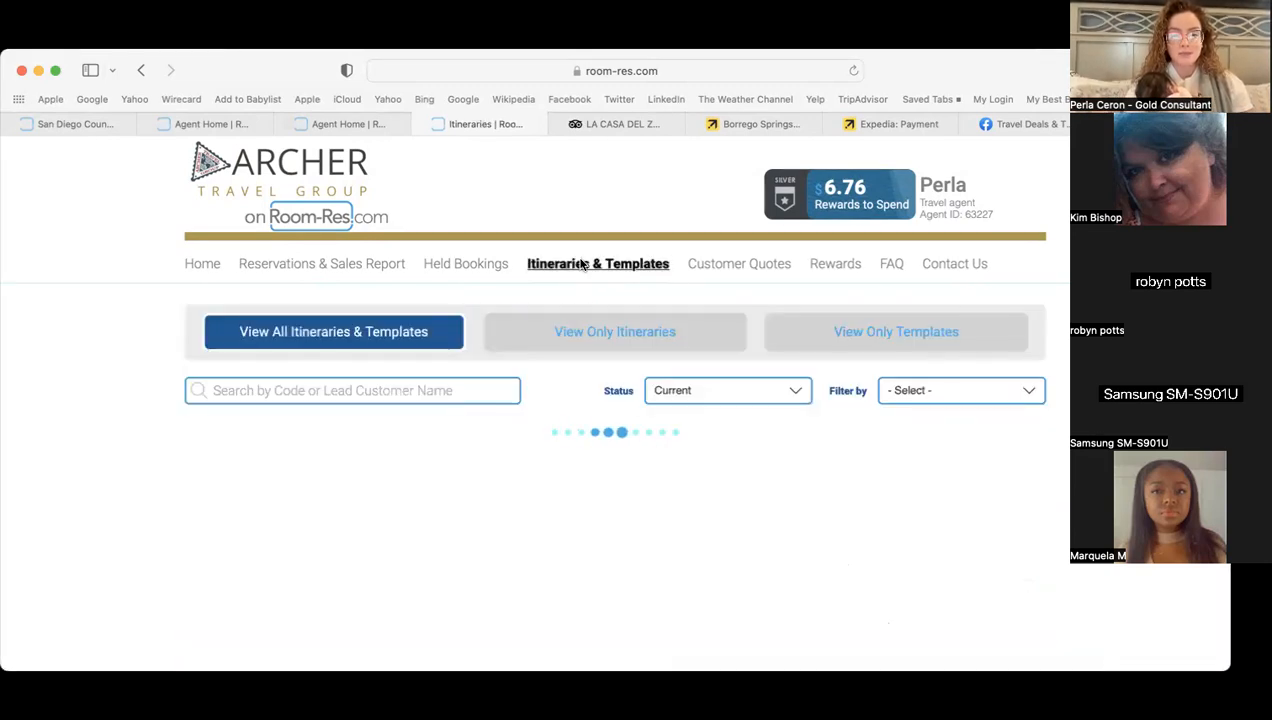
pyautogui.scroll(-1, 130, 397)
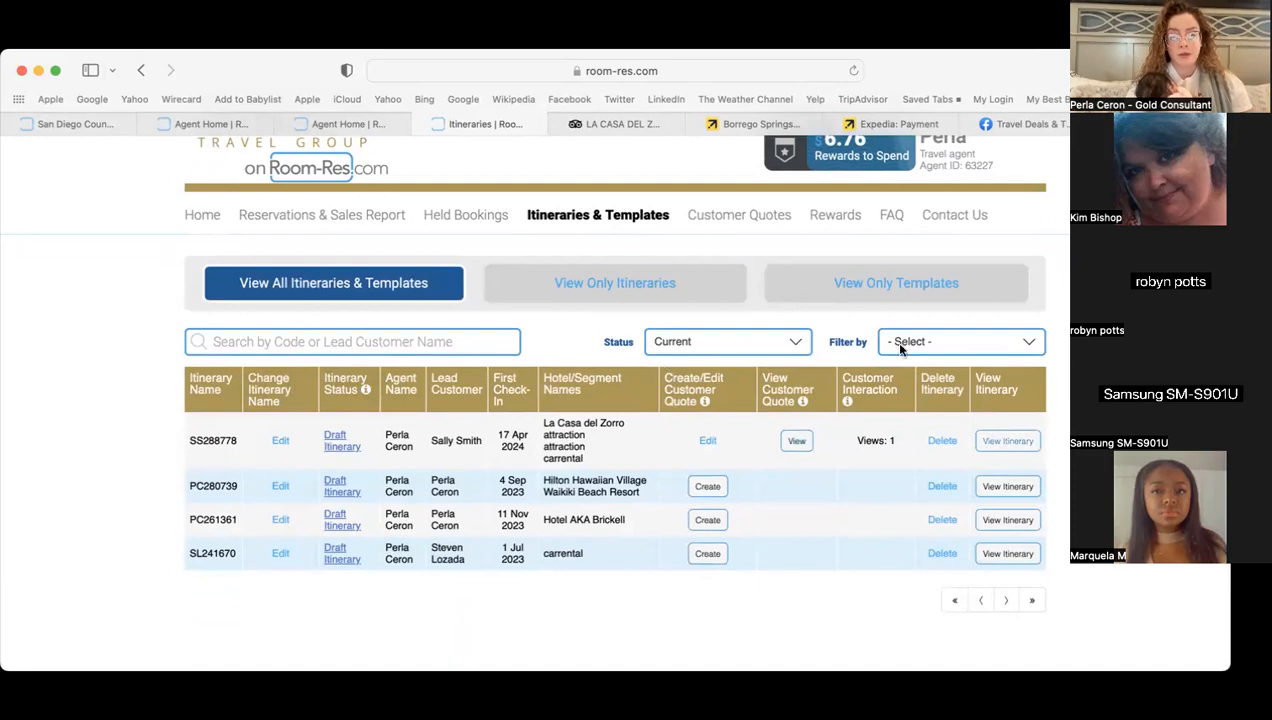
pyautogui.click(768, 216)
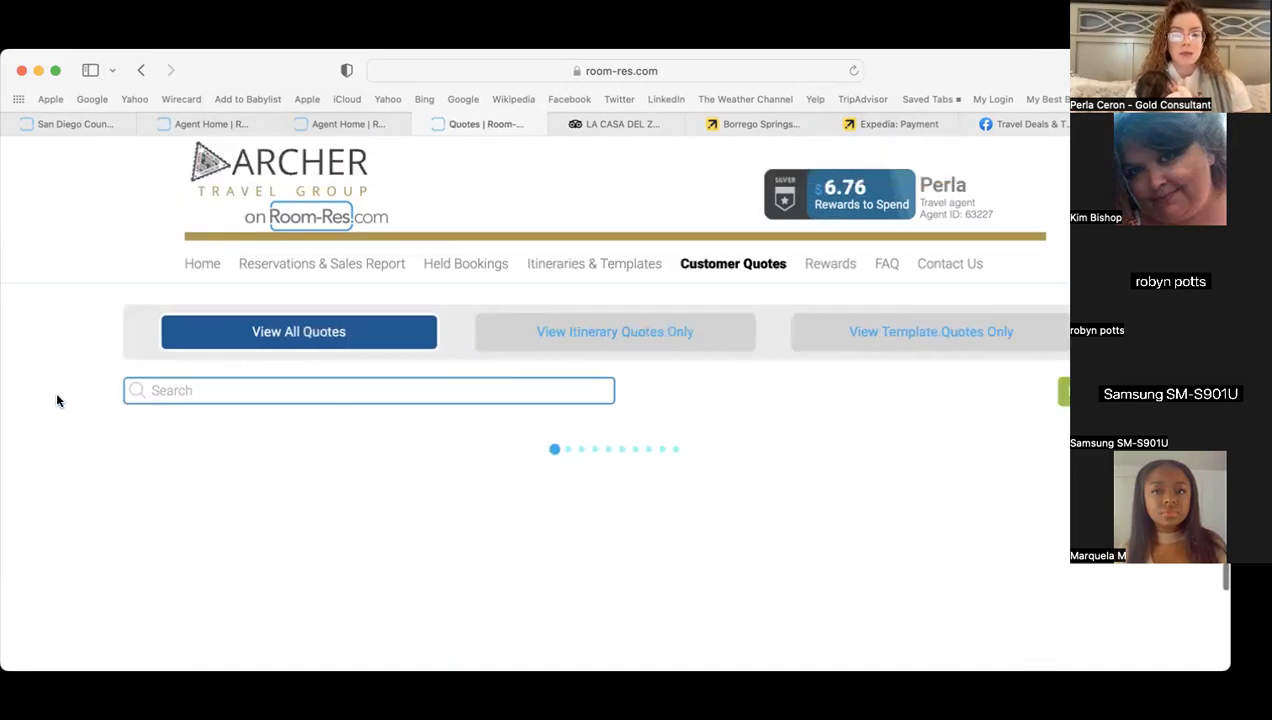
# - Scroll through the seven customer quotes, with Borrego Springs Escape at 4451.15 listed first
pyautogui.scroll(-2, 56, 401)
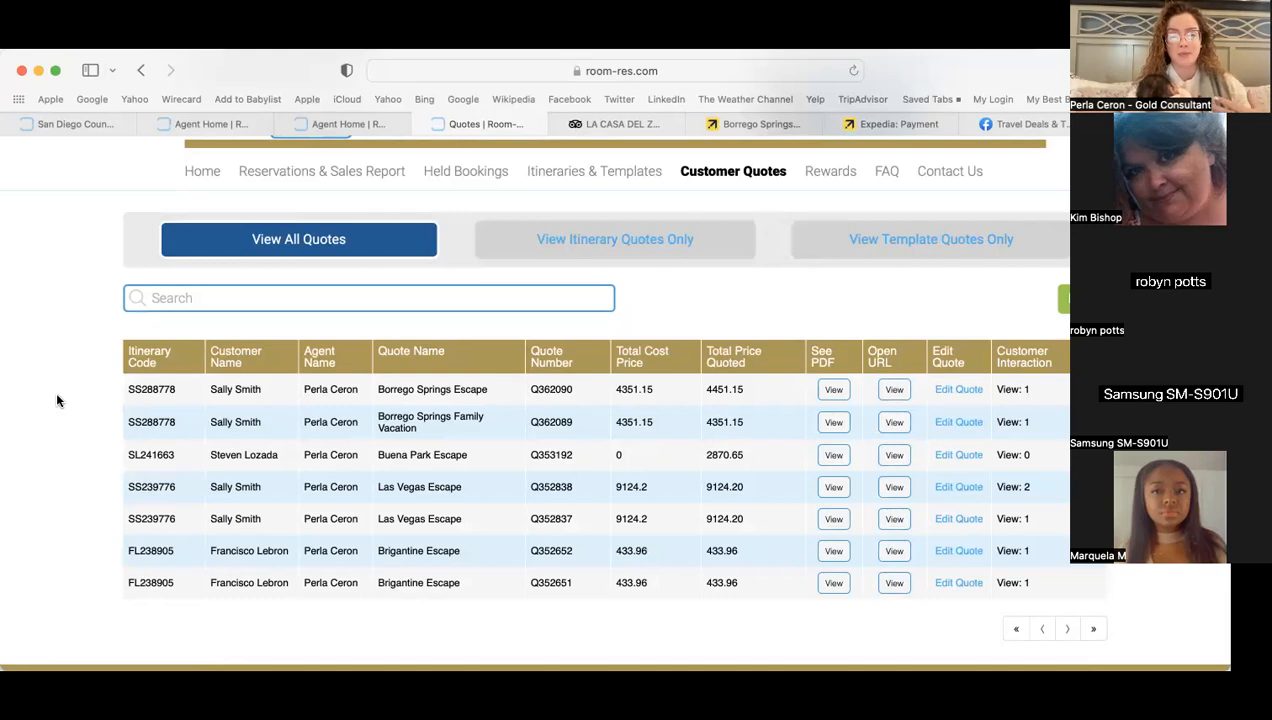
pyautogui.scroll(-1, 70, 397)
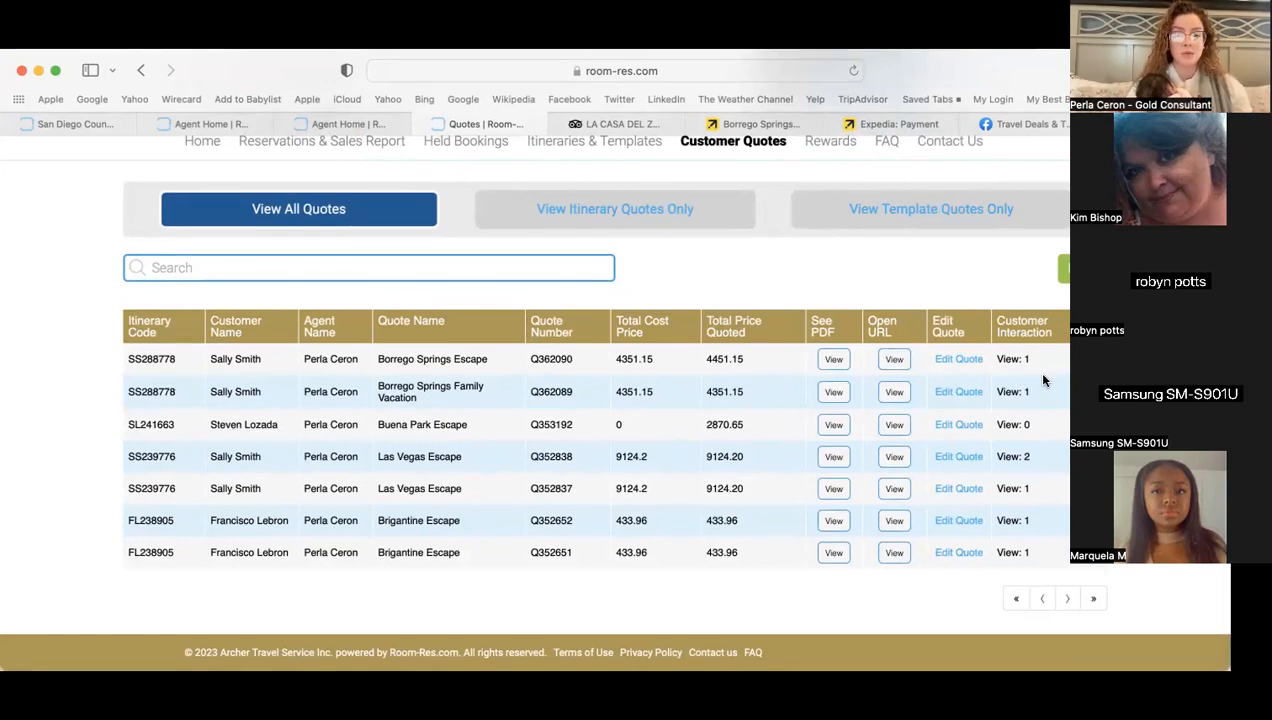
pyautogui.scroll(2, 1040, 378)
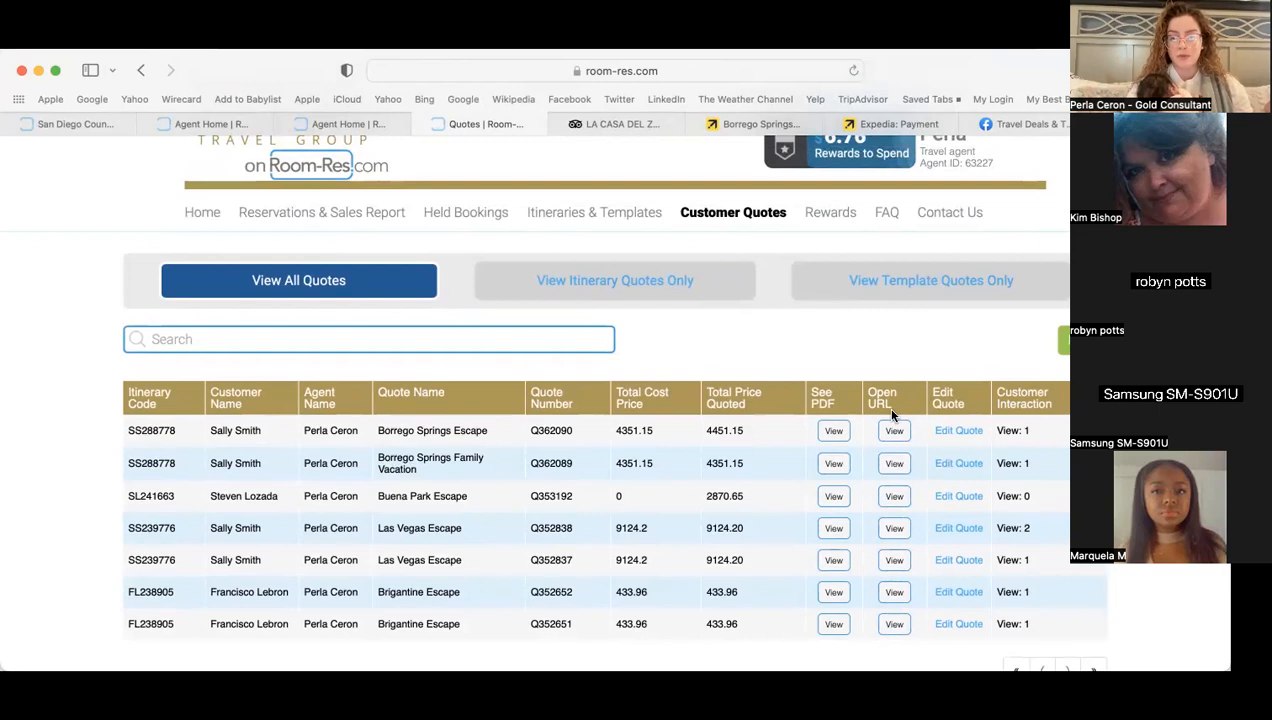
pyautogui.scroll(1, 893, 415)
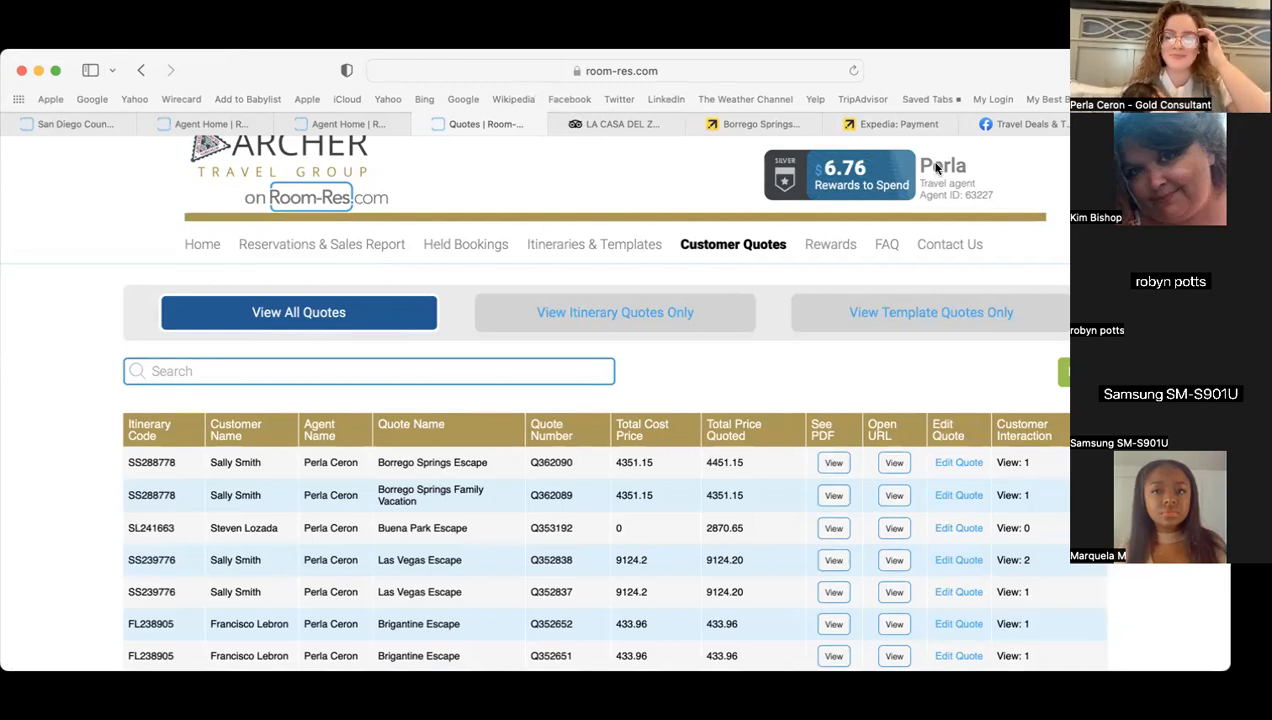
# - Go Home and open My Profile from the agent account menu to review contact details
pyautogui.click(192, 244)
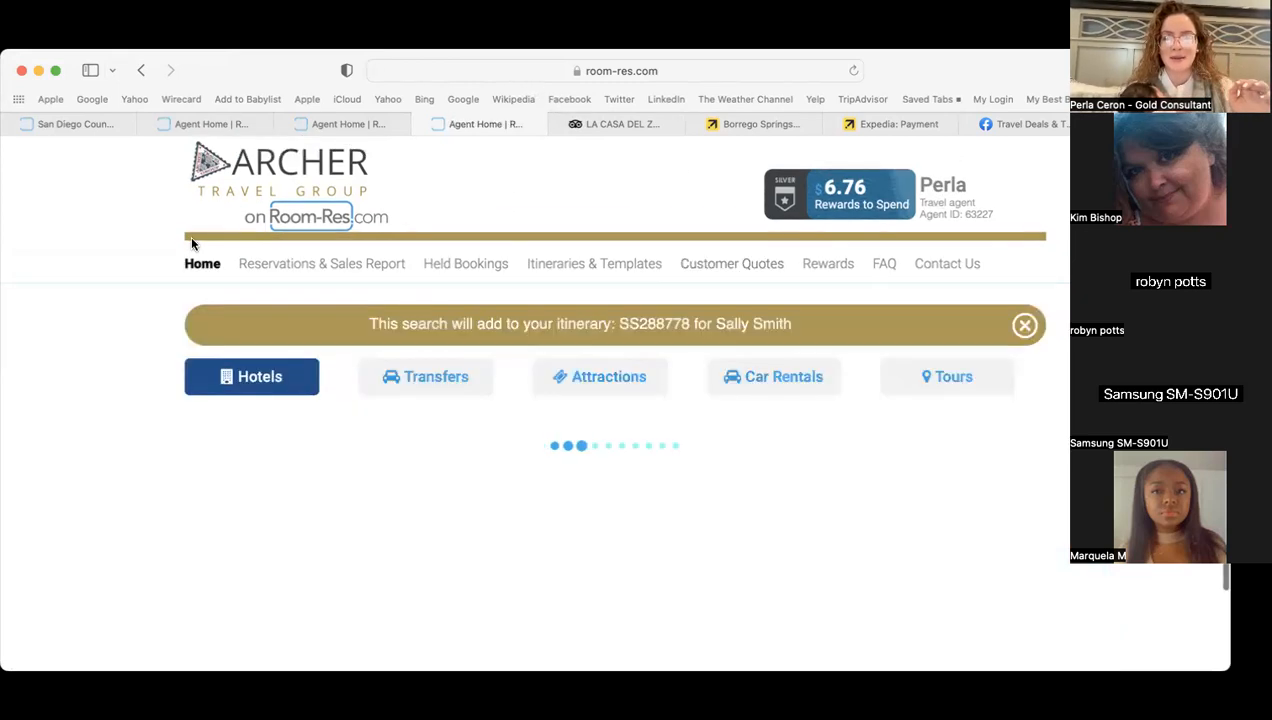
pyautogui.click(948, 189)
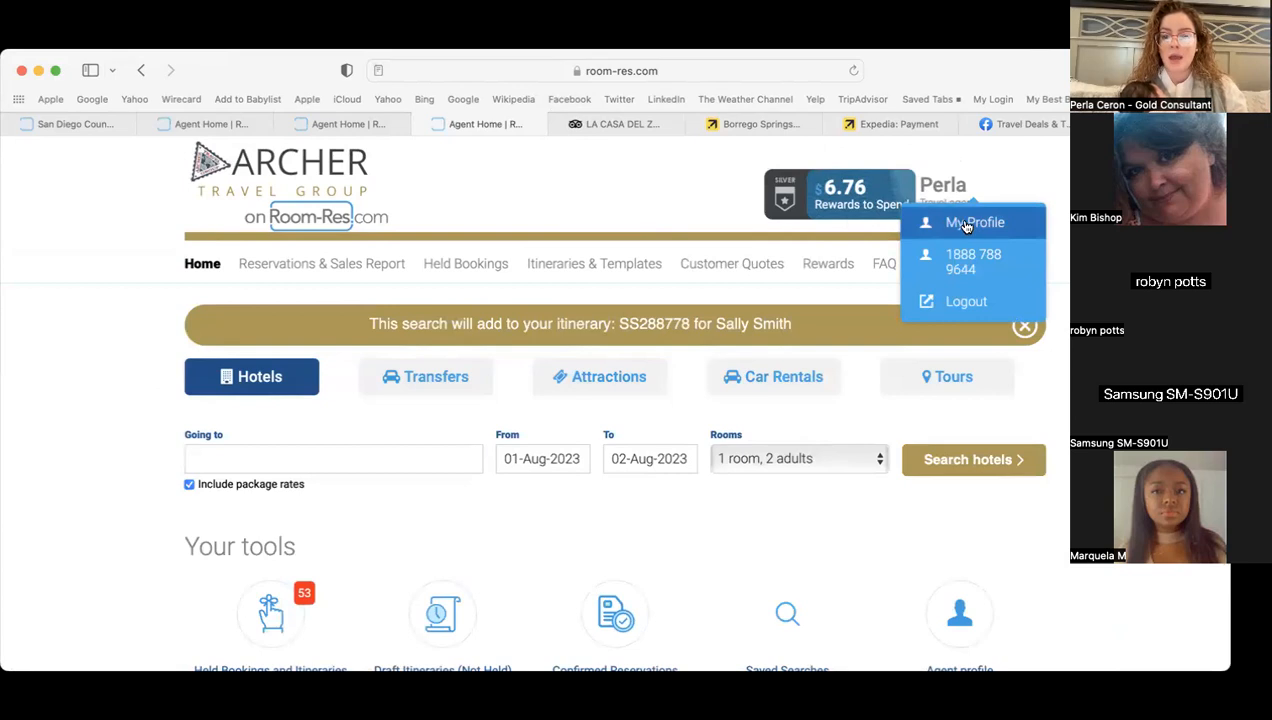
pyautogui.click(966, 224)
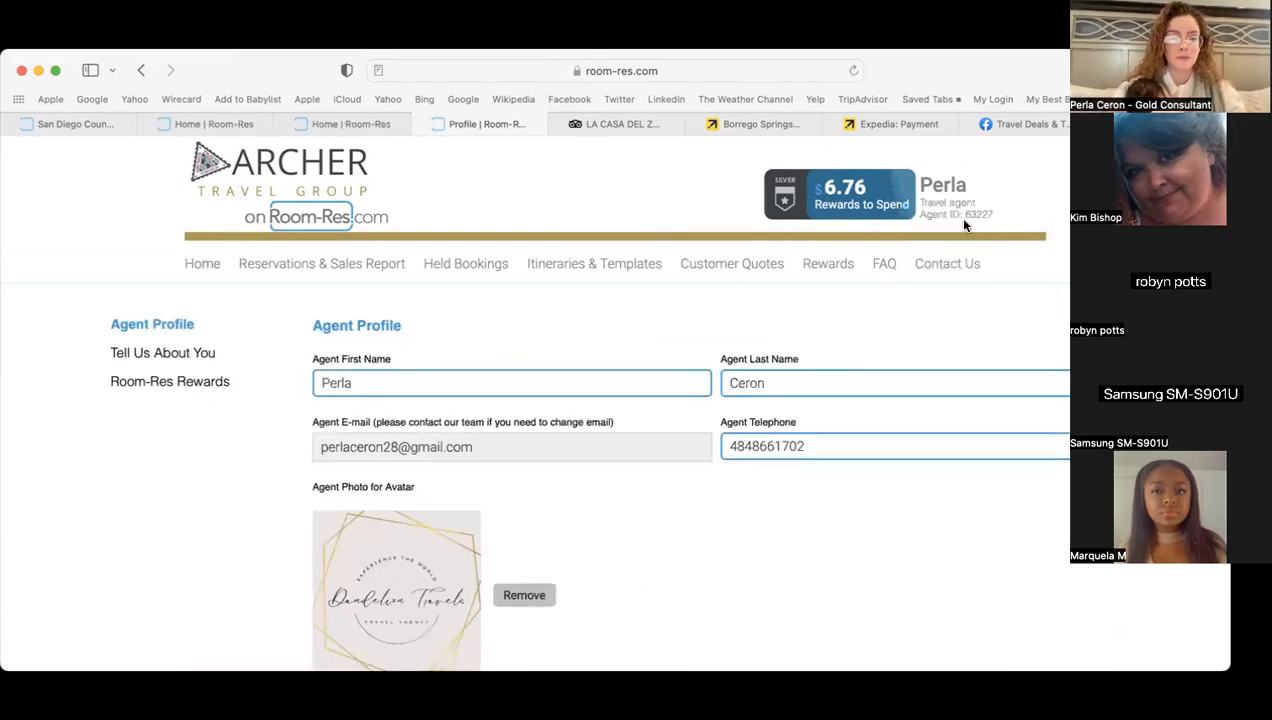
pyautogui.scroll(-2, 244, 417)
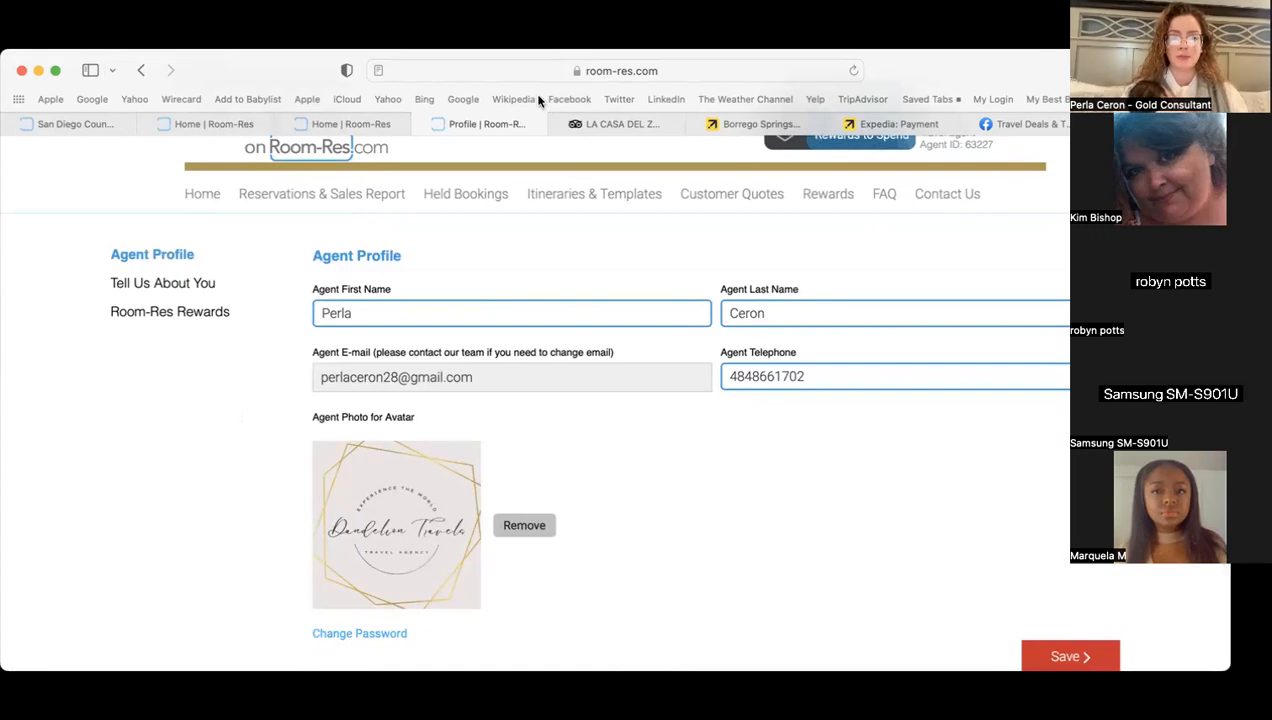
pyautogui.scroll(-2, 247, 551)
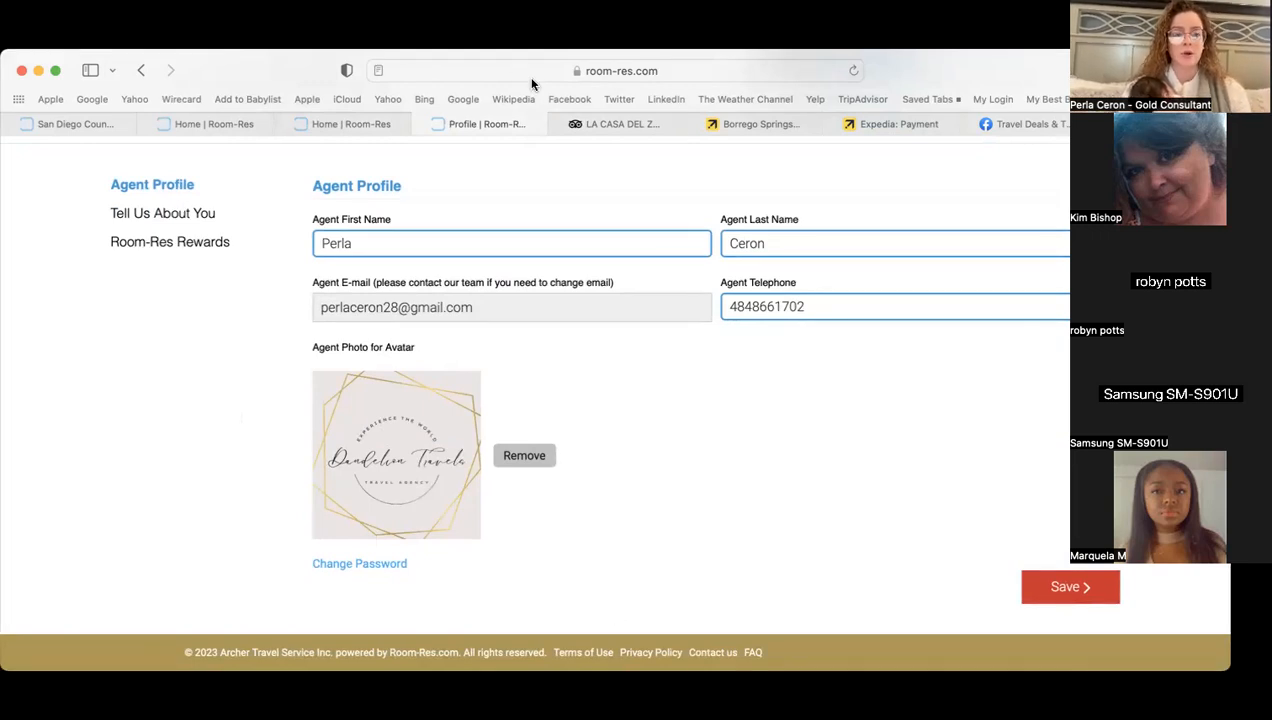
pyautogui.scroll(3, 280, 225)
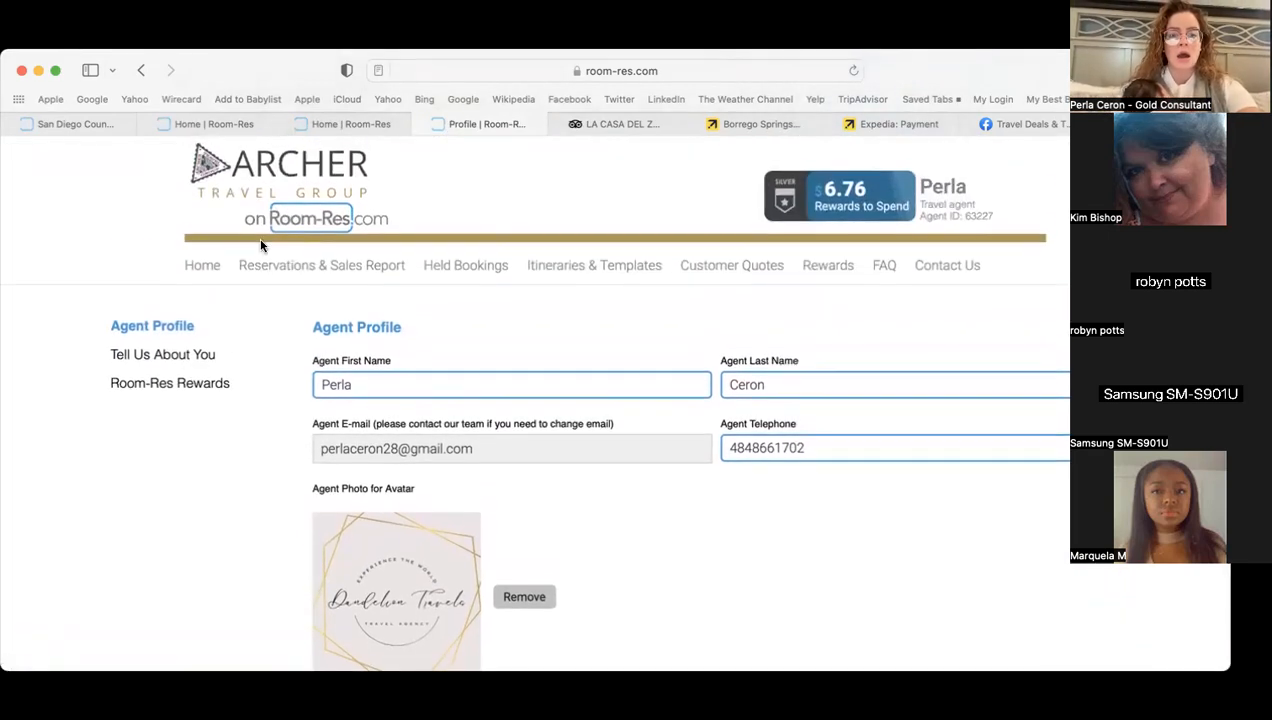
# - Open Rewards and read How It Works plus the Silver, Gold and Platinum tiers
pyautogui.click(176, 381)
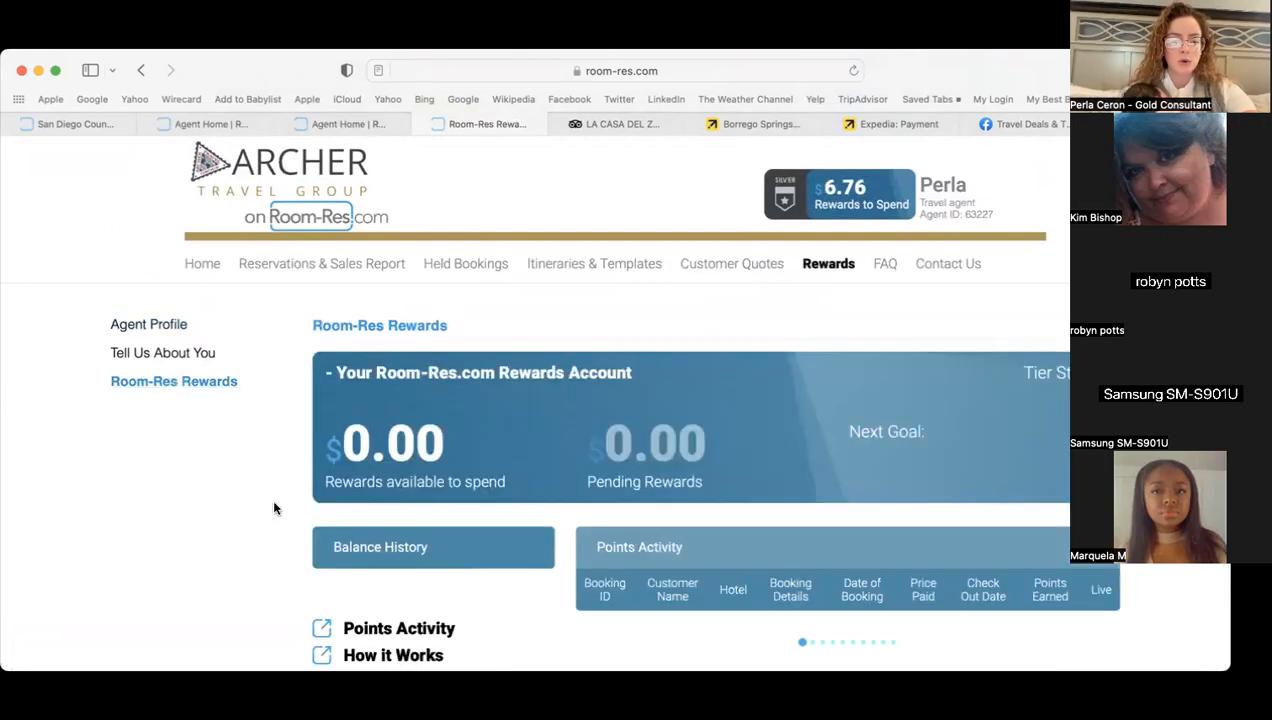
pyautogui.scroll(-4, 276, 507)
pyautogui.scroll(-1, 276, 509)
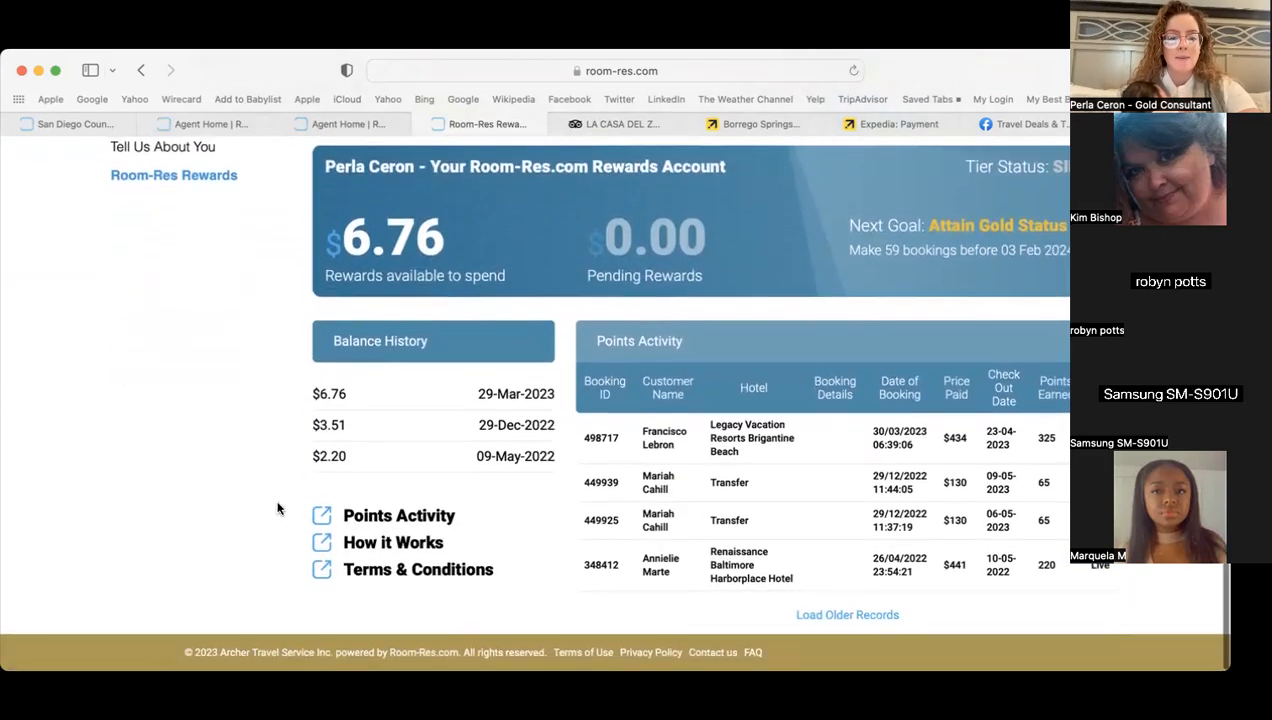
pyautogui.click(376, 547)
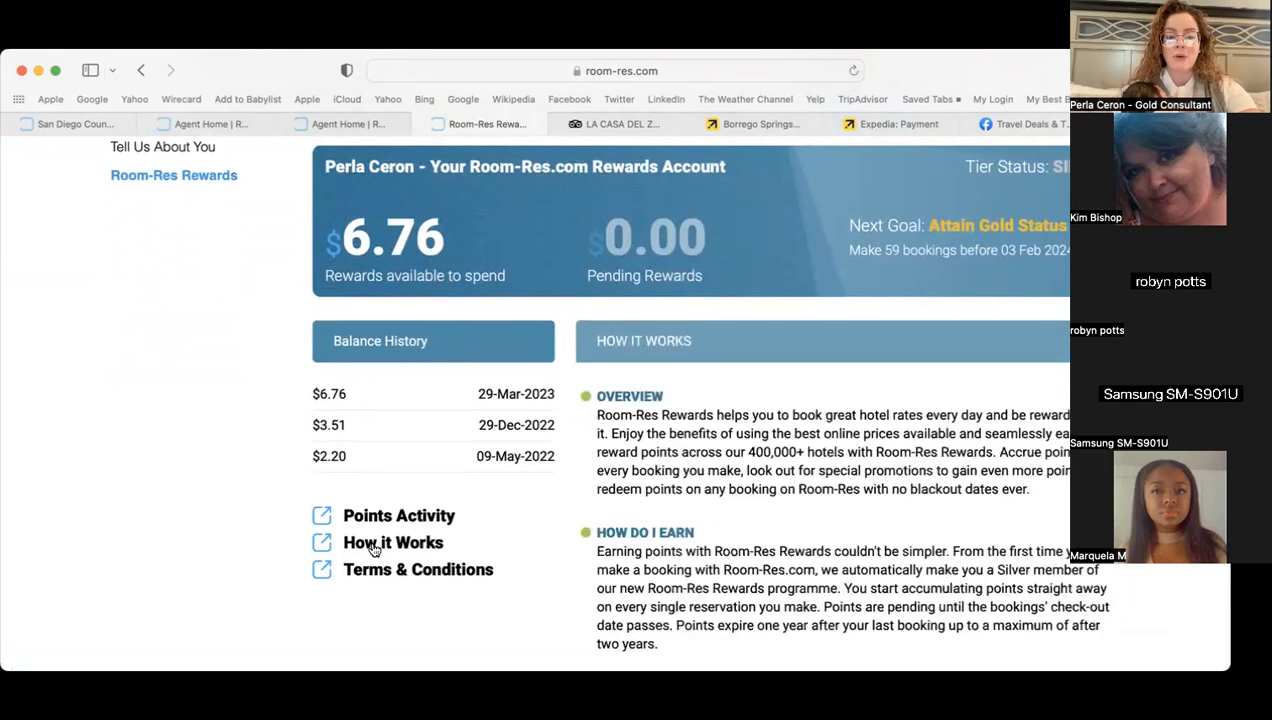
pyautogui.scroll(-3, 582, 533)
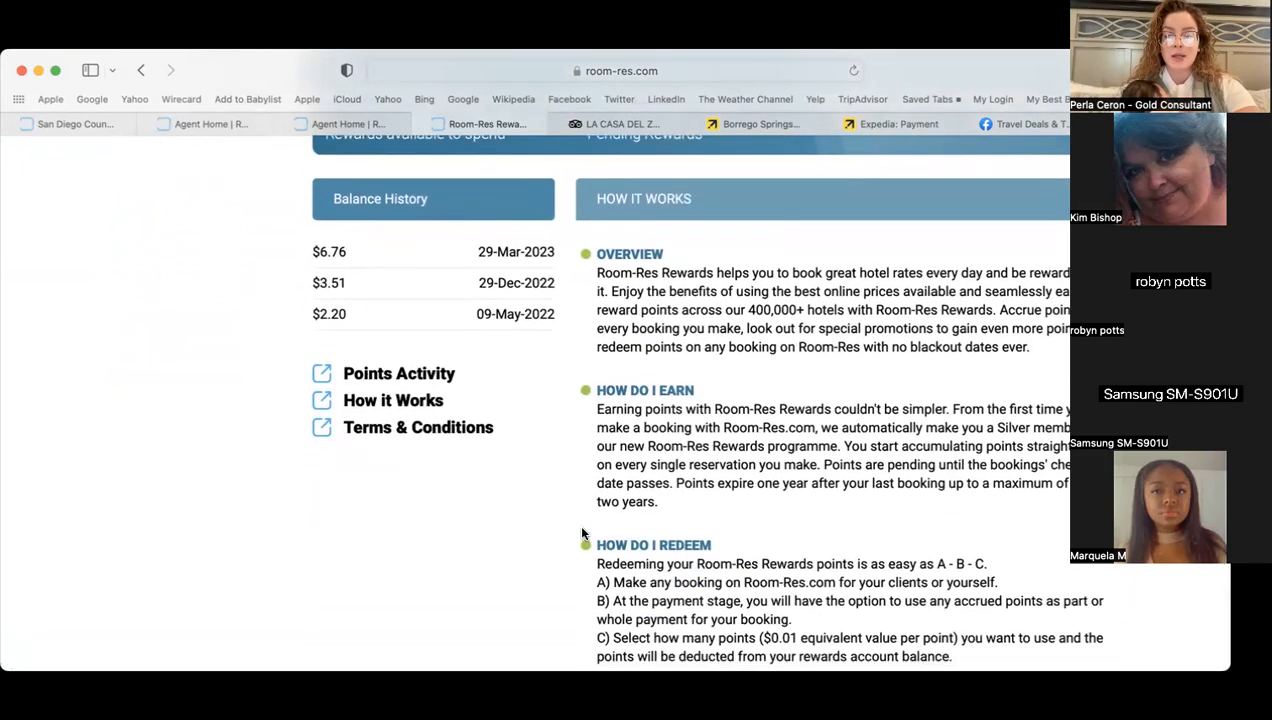
pyautogui.scroll(-3, 680, 495)
pyautogui.scroll(-1, 685, 493)
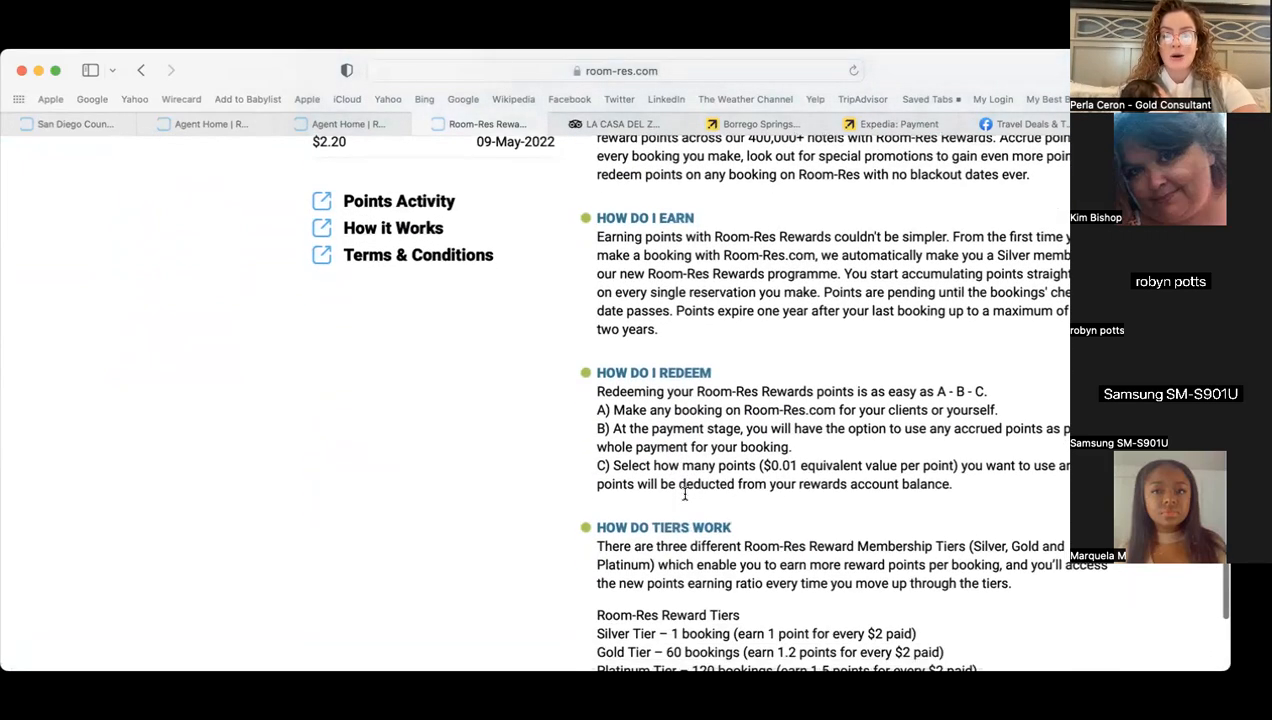
pyautogui.scroll(-2, 686, 498)
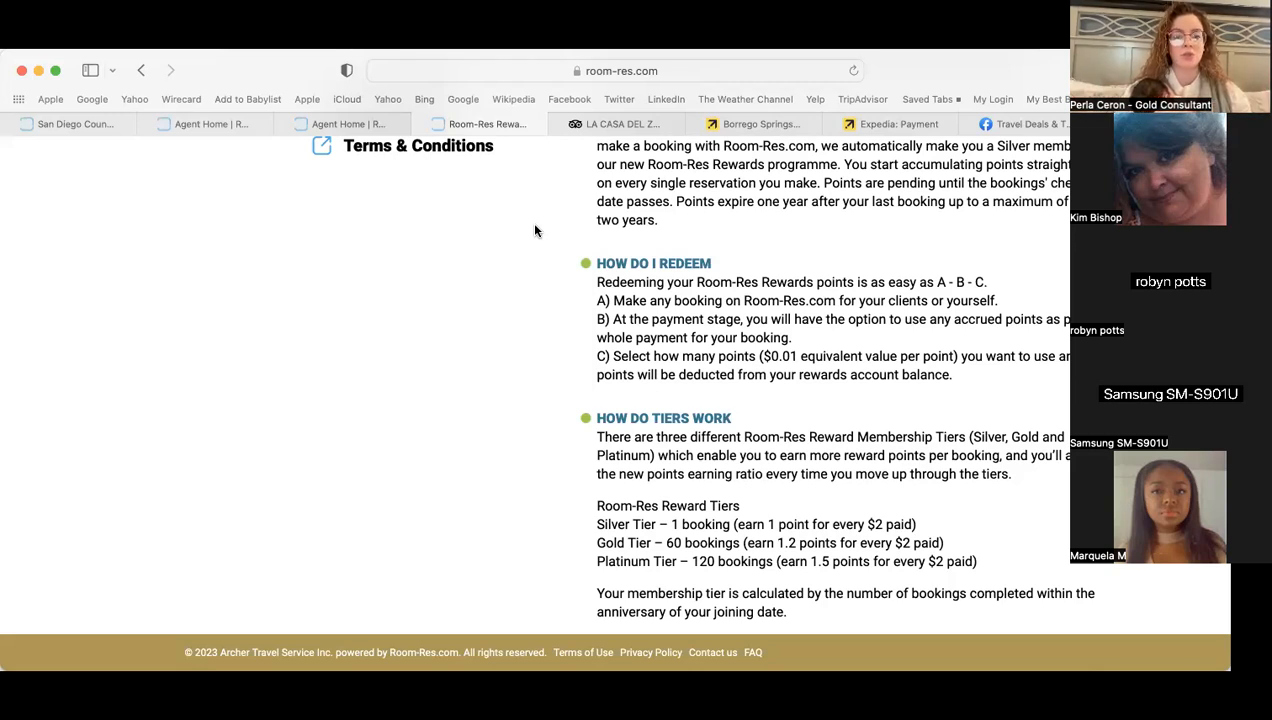
pyautogui.scroll(-2, 552, 260)
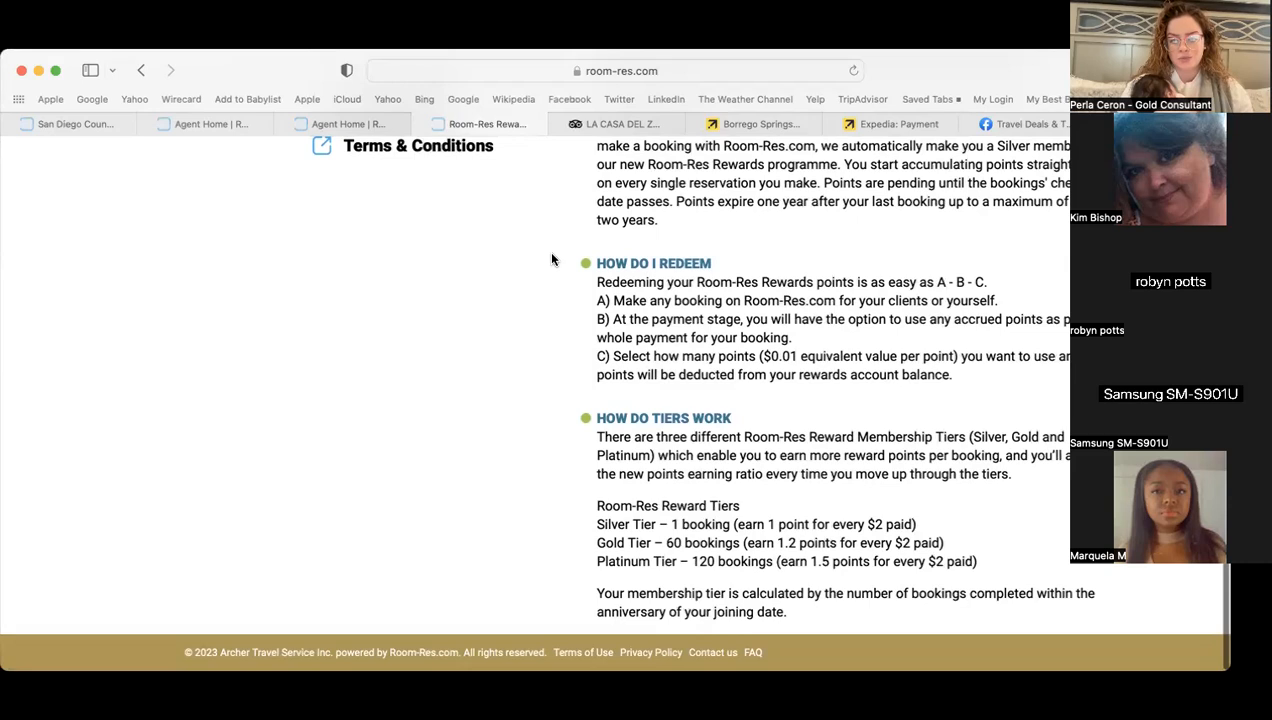
pyautogui.scroll(15, 550, 255)
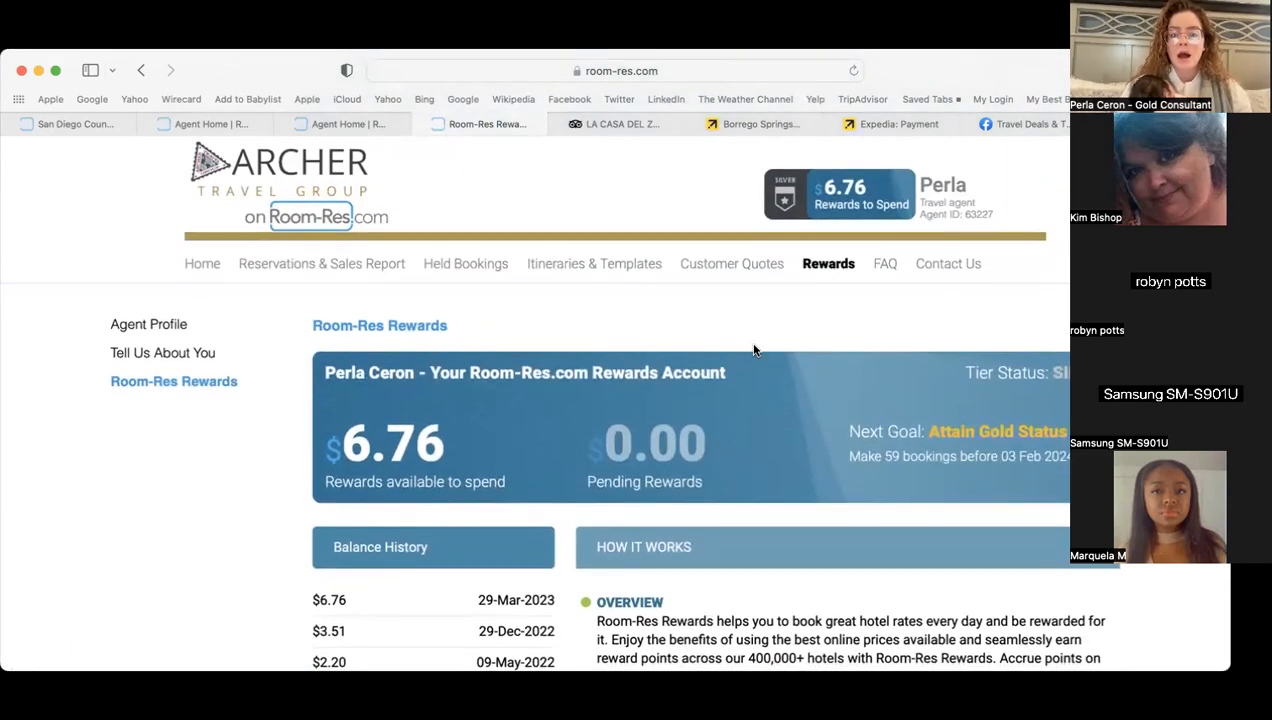
# - Review the Contact Us support phone and email details, then return to the agent home search page
pyautogui.click(929, 267)
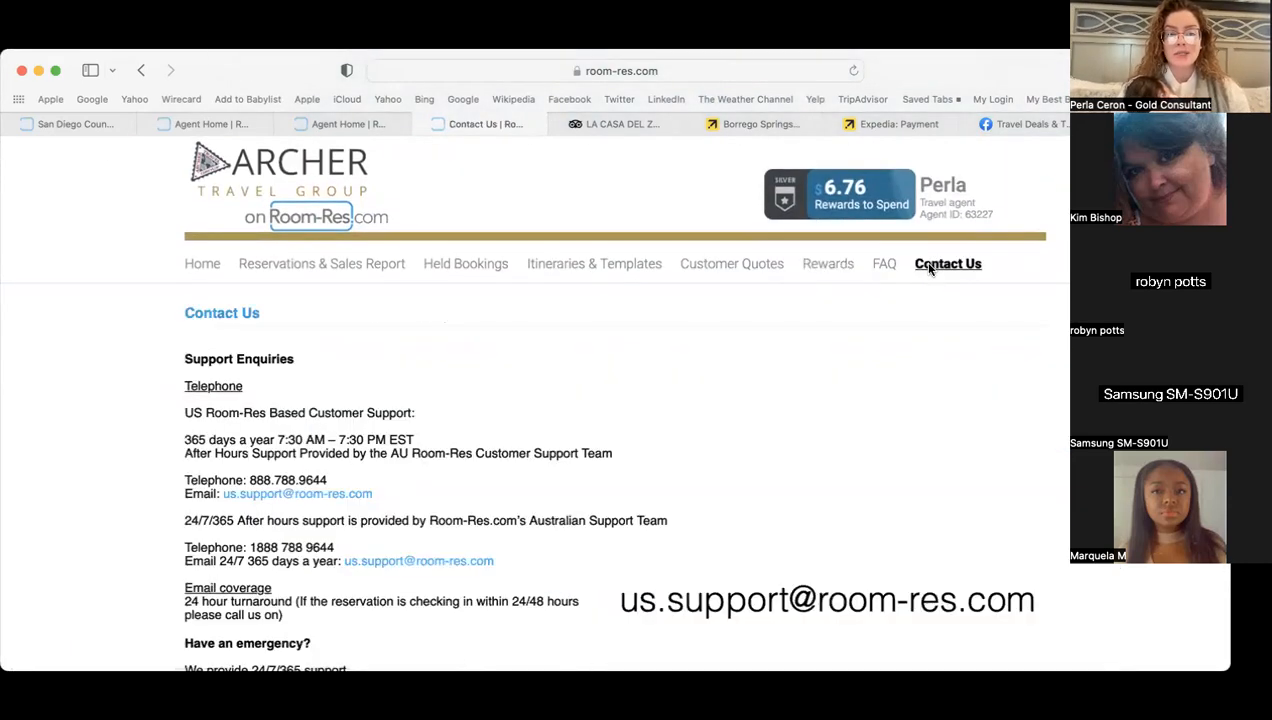
pyautogui.scroll(-3, 136, 442)
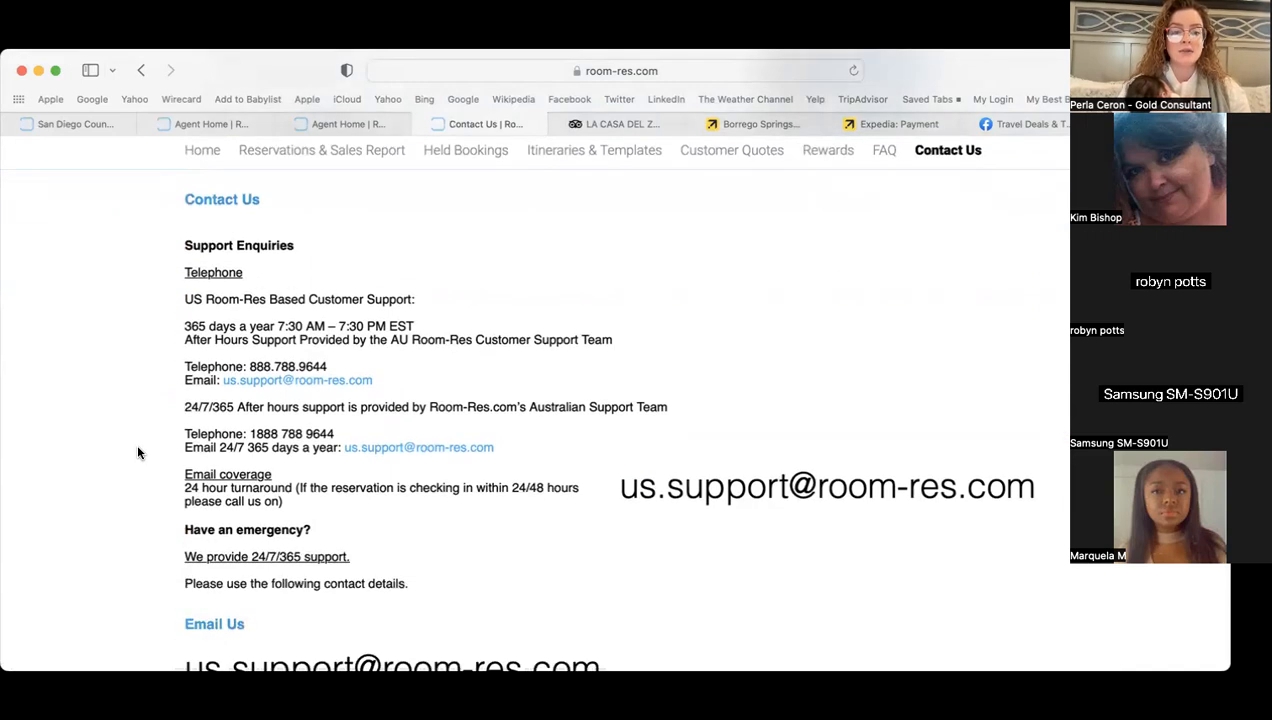
pyautogui.scroll(-1, 138, 452)
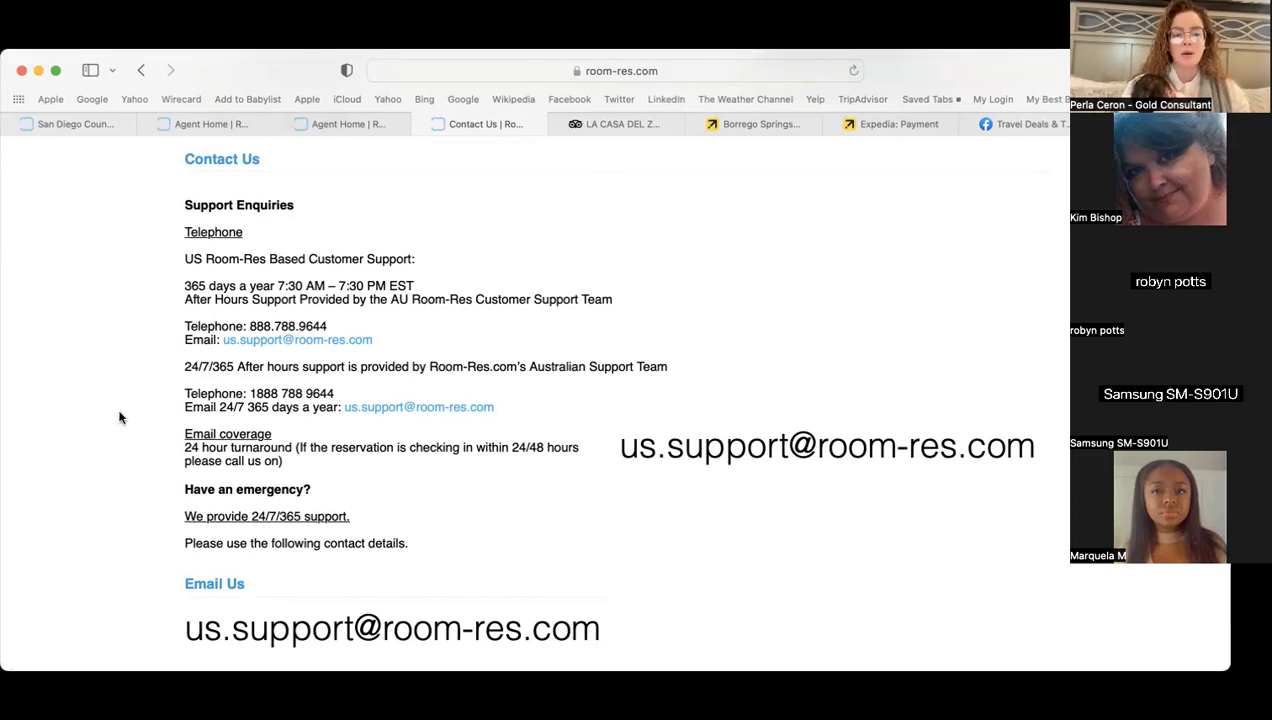
pyautogui.scroll(-2, 119, 418)
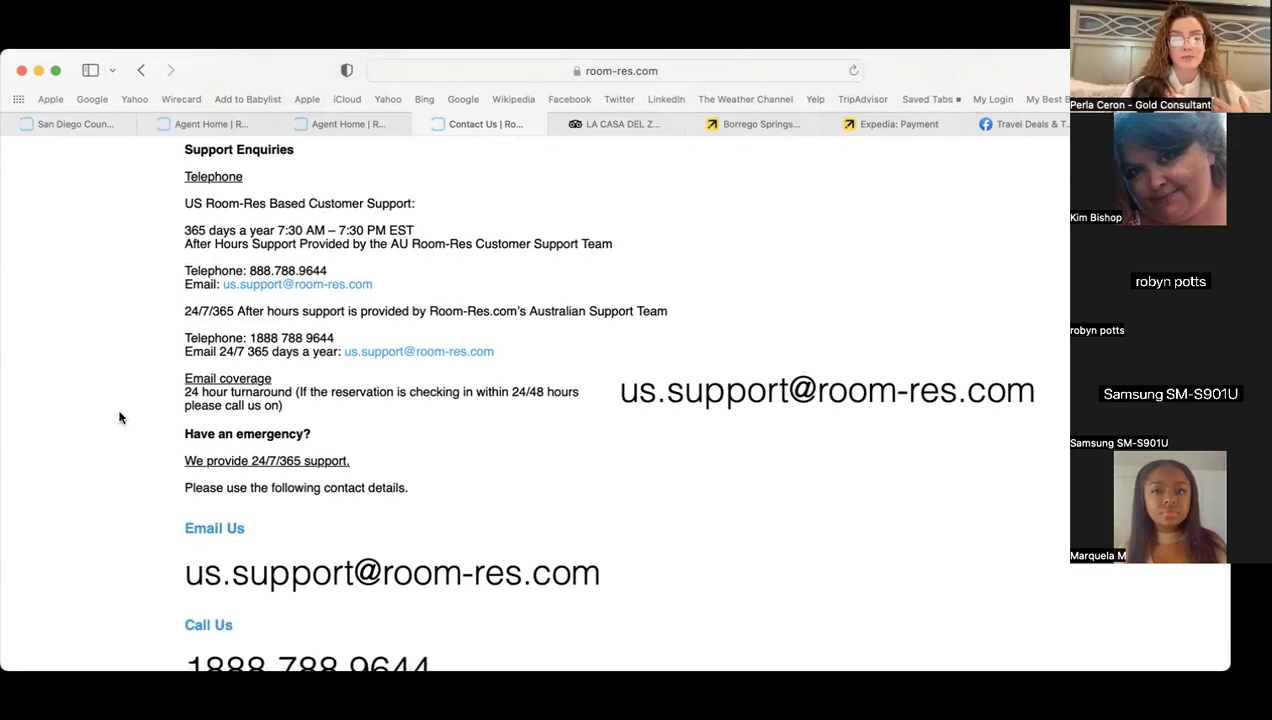
pyautogui.scroll(5, 119, 418)
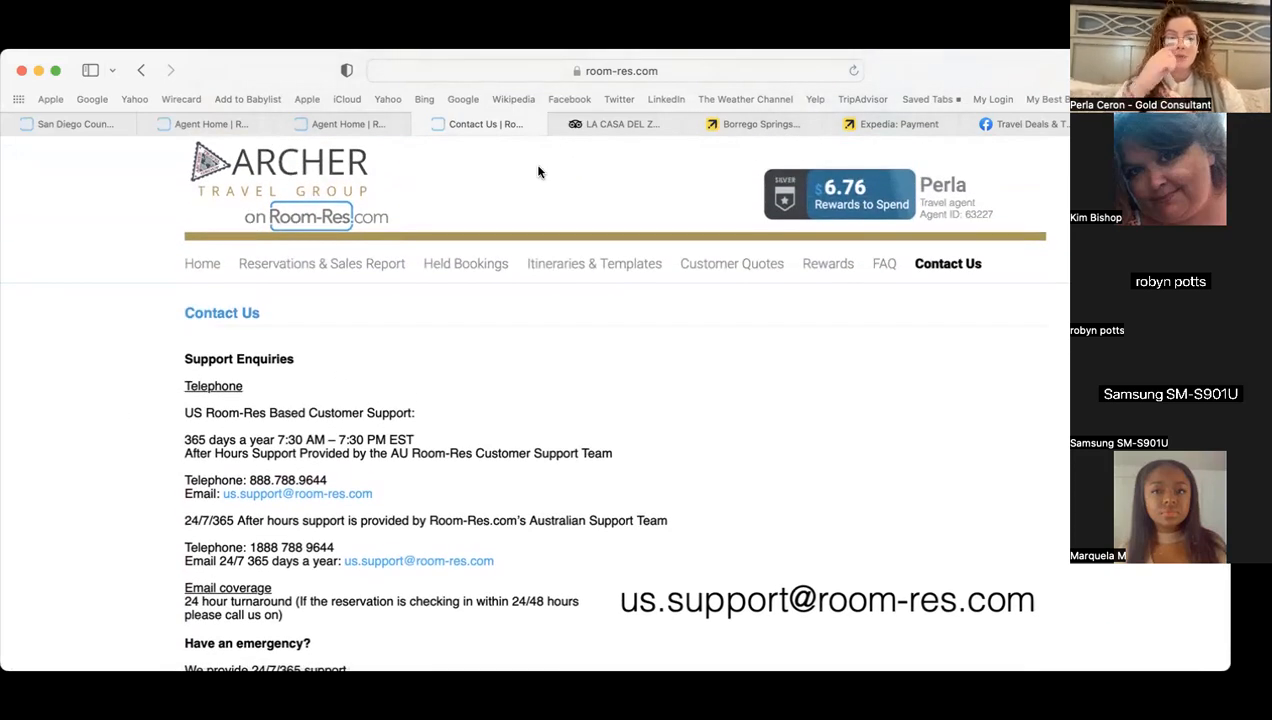
pyautogui.click(193, 264)
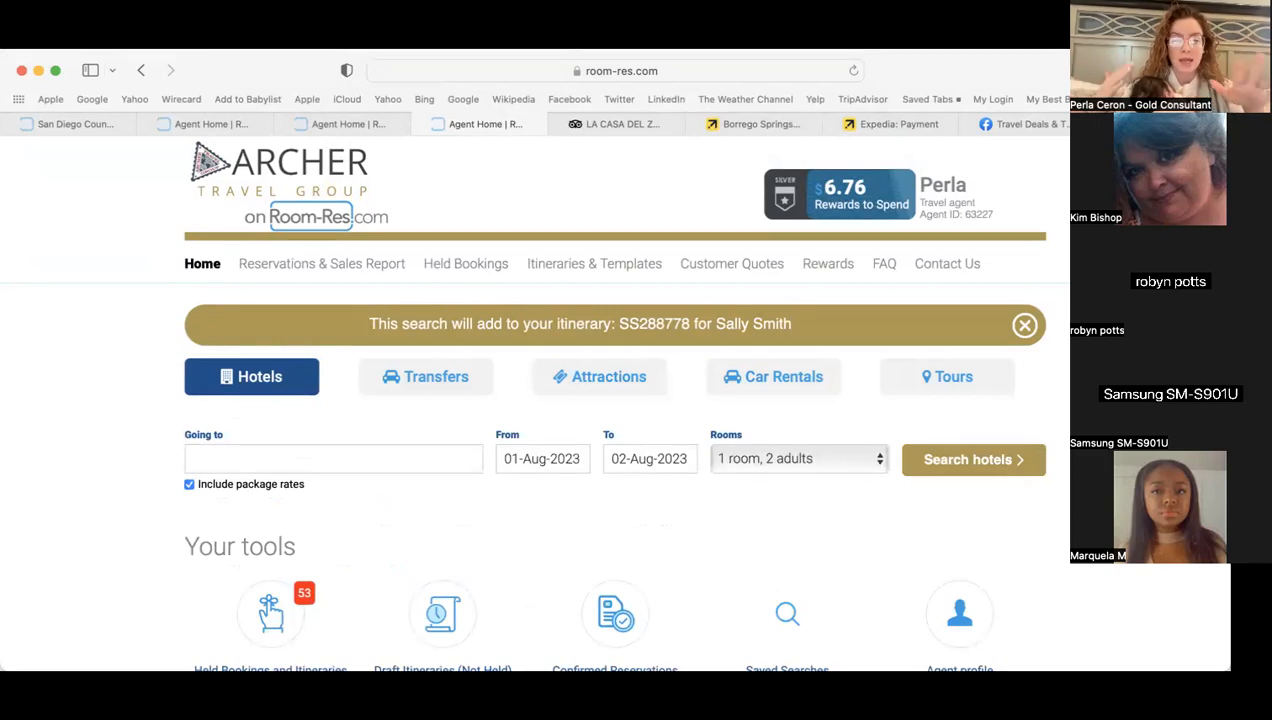
# - Glance at Itineraries & Templates, then switch to the Expedia payment page showing $3,917 for 5 nights
pyautogui.click(596, 264)
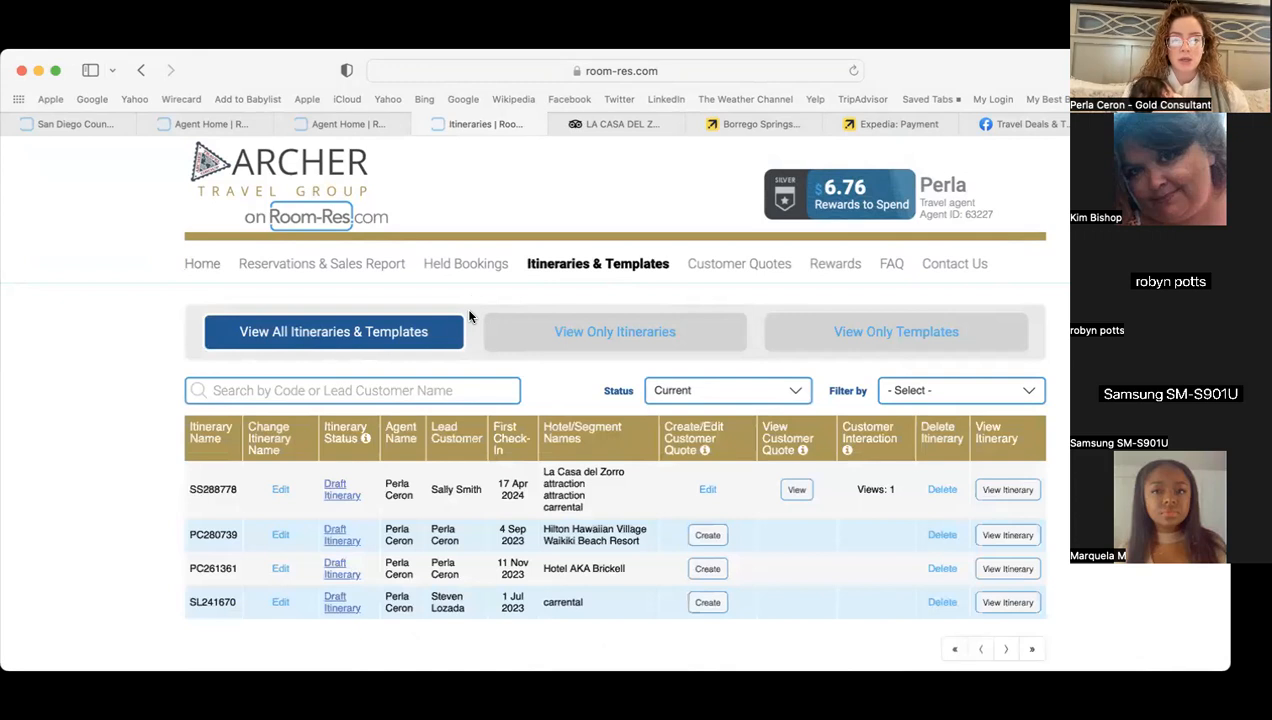
pyautogui.click(900, 124)
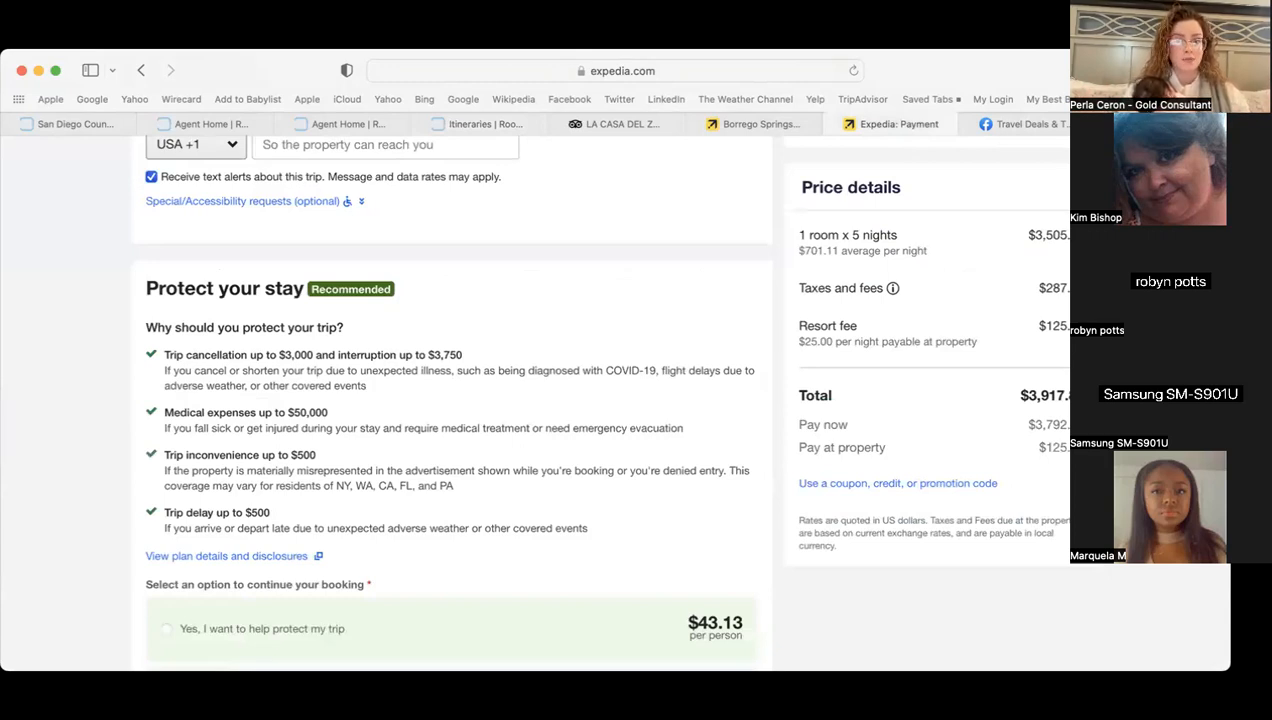
# - Close the comment options menu in the Facebook travel group, then return to Room-Res San Diego activities
pyautogui.click(1025, 124)
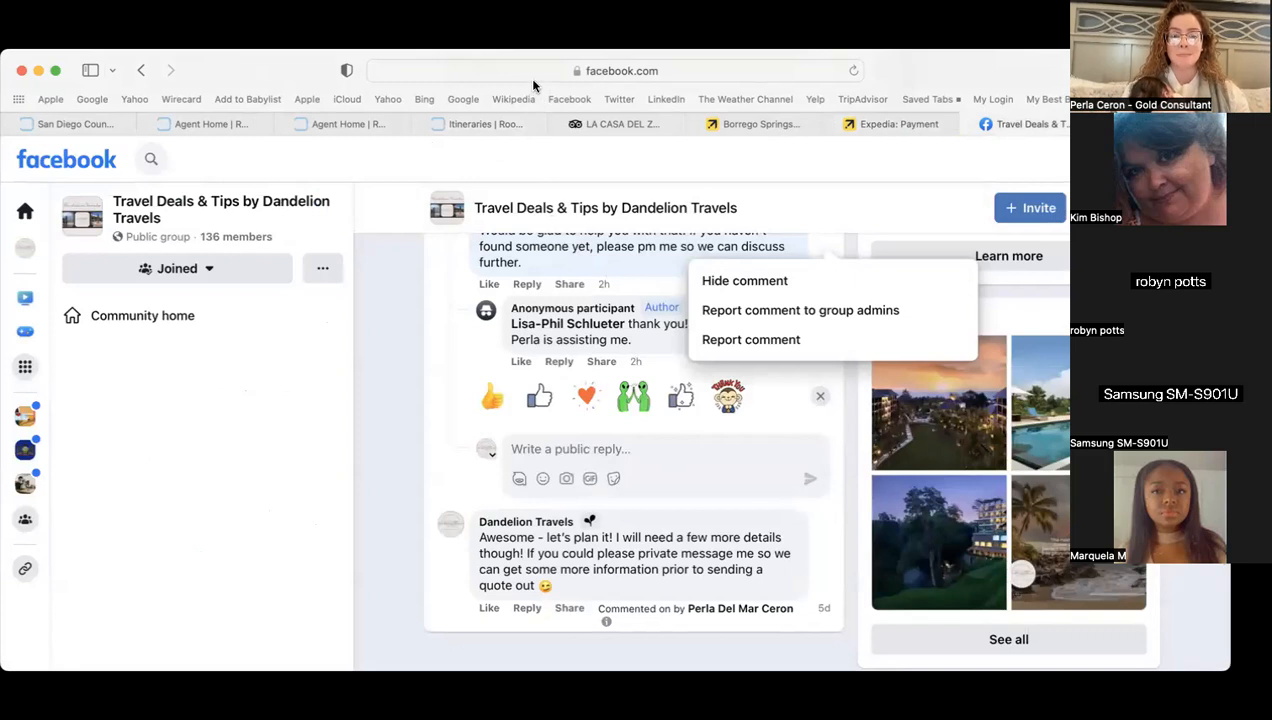
pyautogui.click(408, 309)
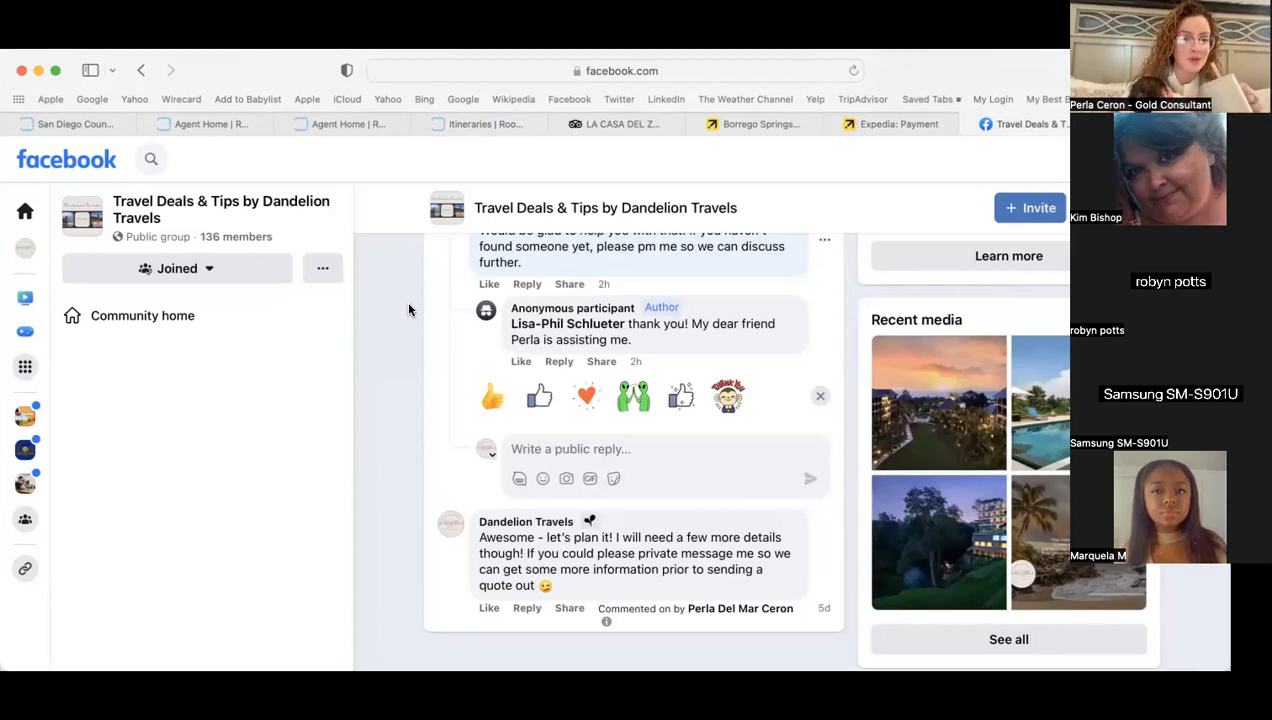
pyautogui.click(374, 123)
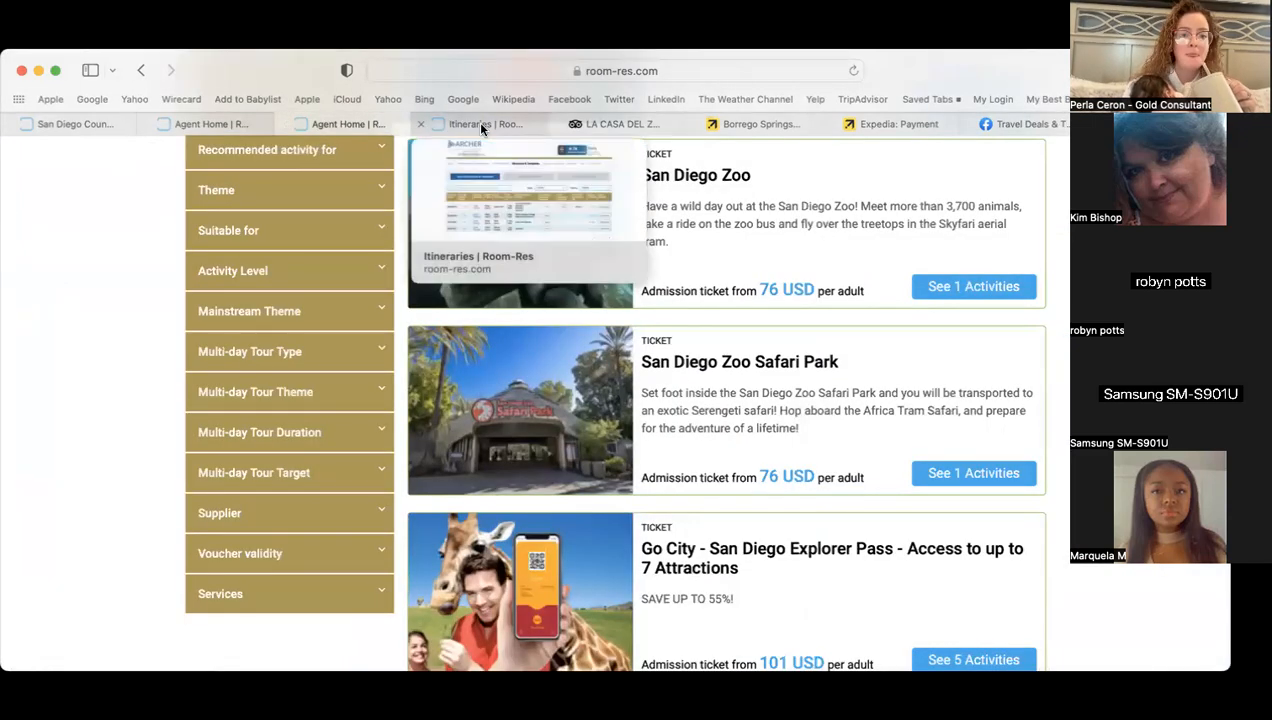
# - Bring up the San Diego County hotel results for 17–22 Apr 2024, topped by La Casa del Zorro
pyautogui.click(251, 130)
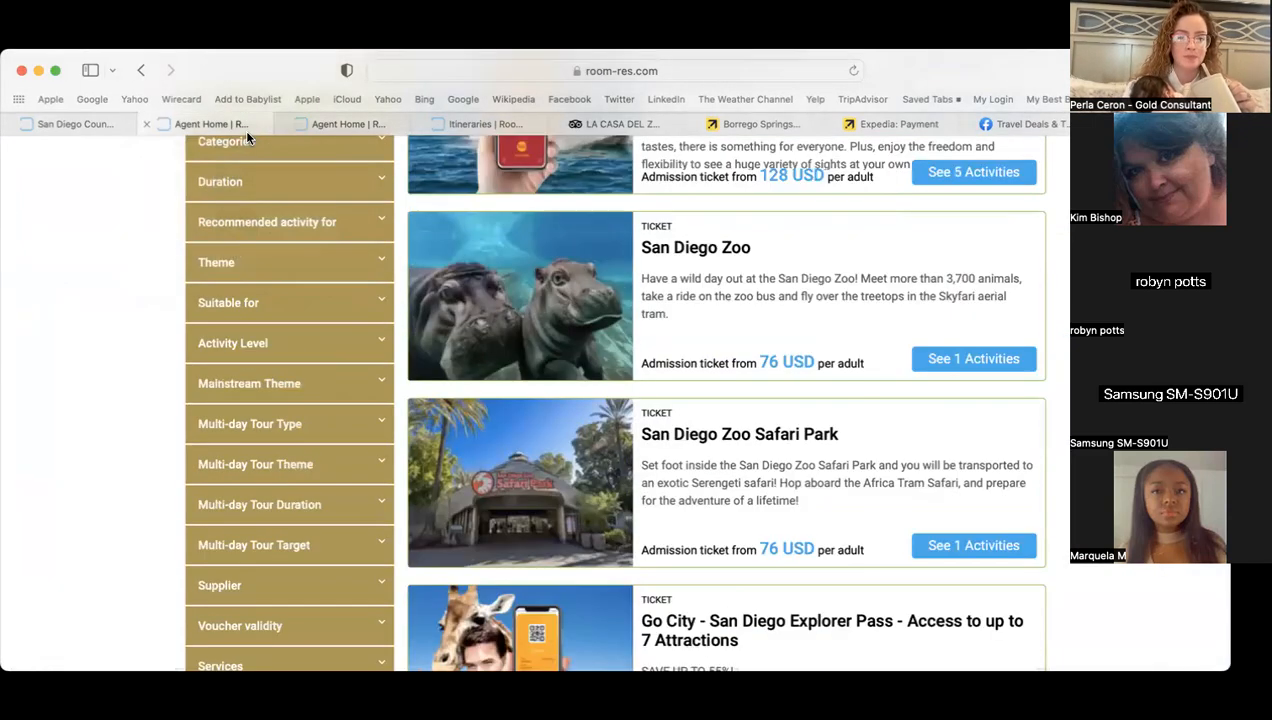
pyautogui.click(80, 125)
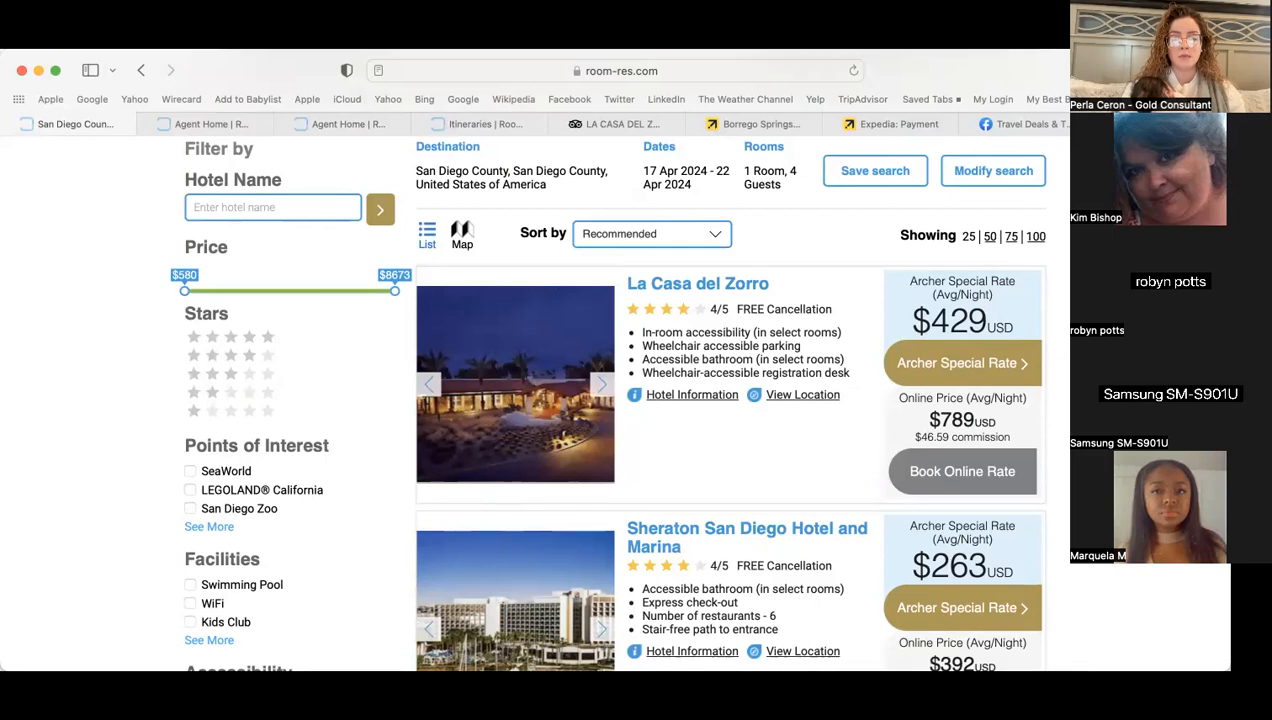
pyautogui.scroll(3, 681, 221)
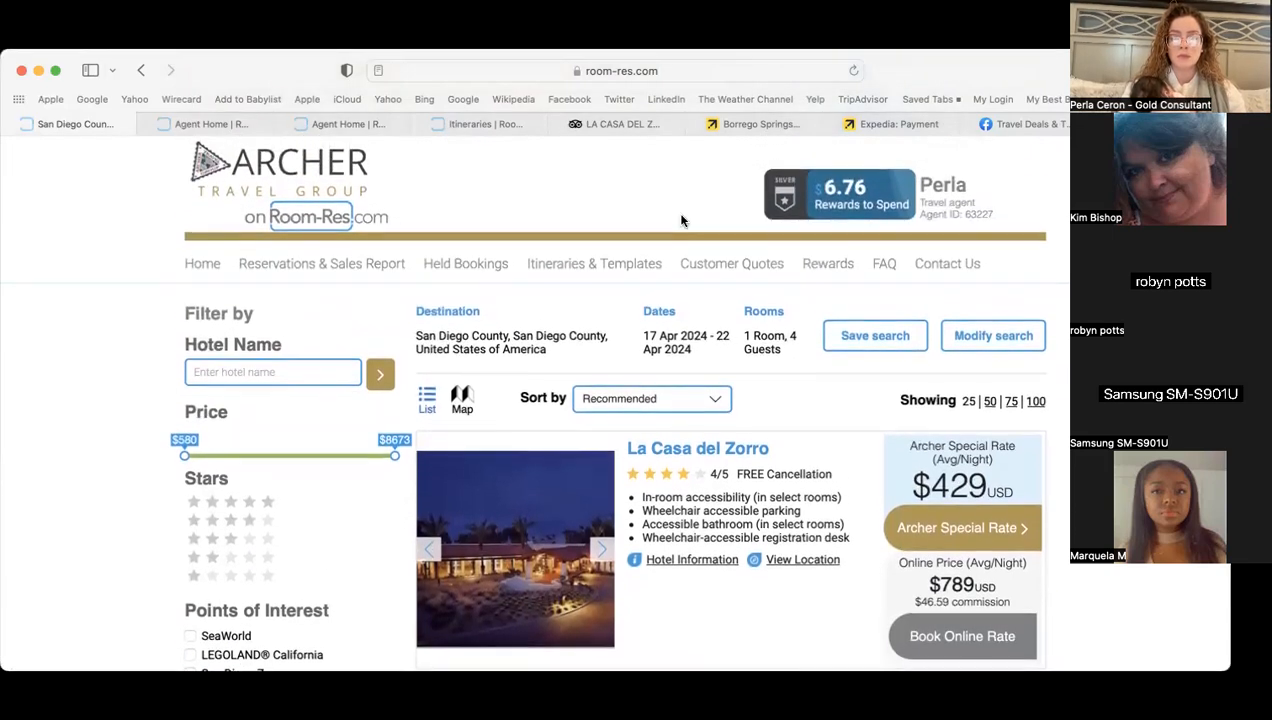
# - Open the Reservations & Sales Report and scroll through the recent confirmed bookings table
pyautogui.click(352, 266)
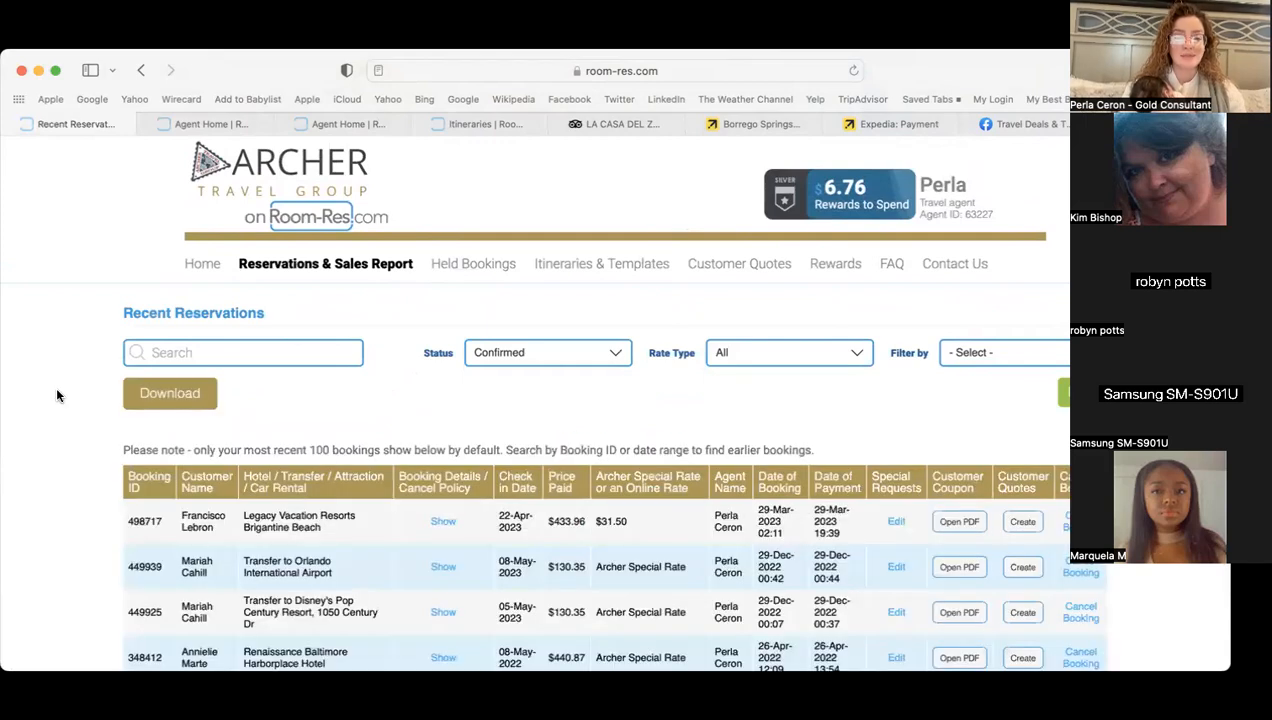
pyautogui.scroll(-2, 57, 395)
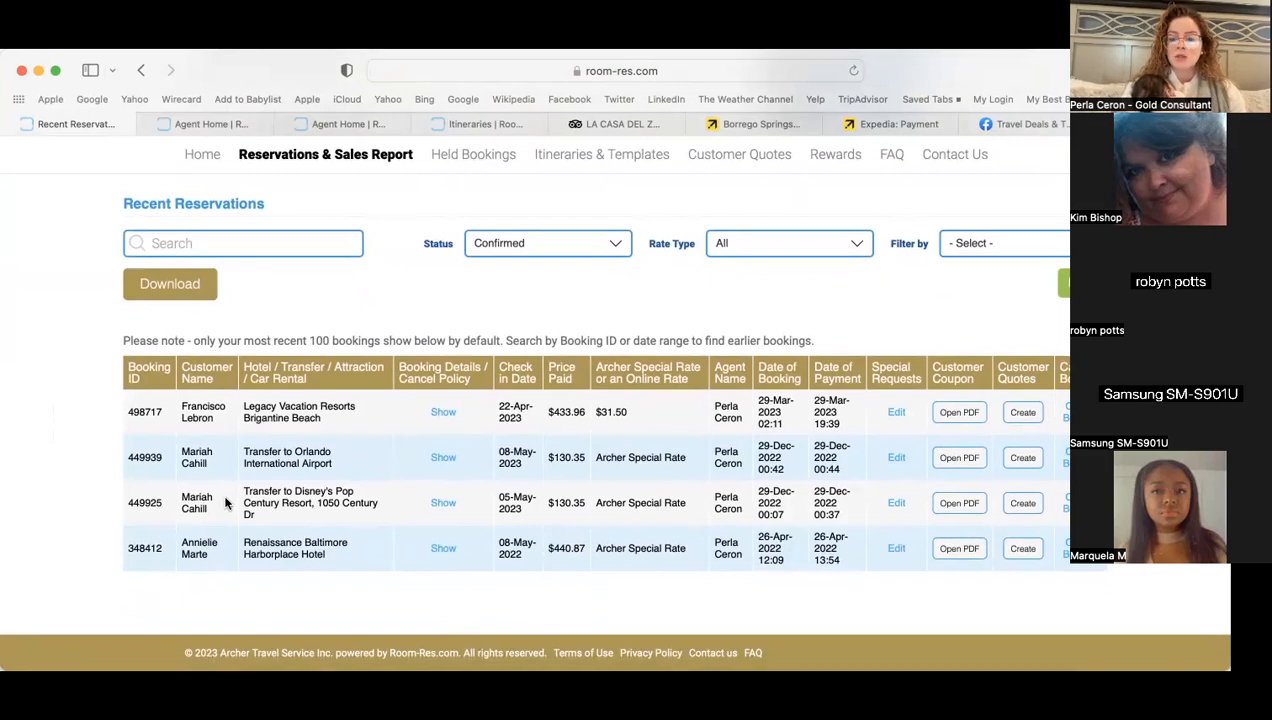
# - Open the Travel Confirmation PDF for the Renaissance Baltimore Harborplace Hotel booking and scroll its pages
pyautogui.click(960, 549)
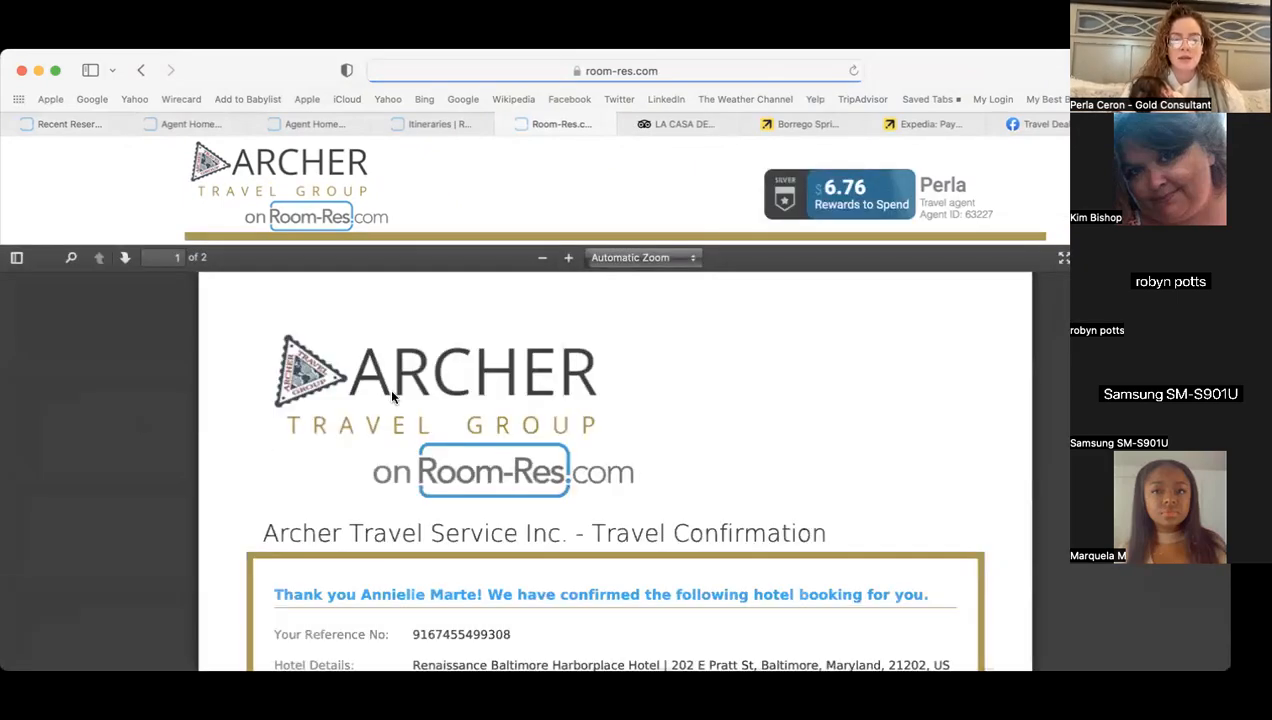
pyautogui.scroll(-5, 437, 536)
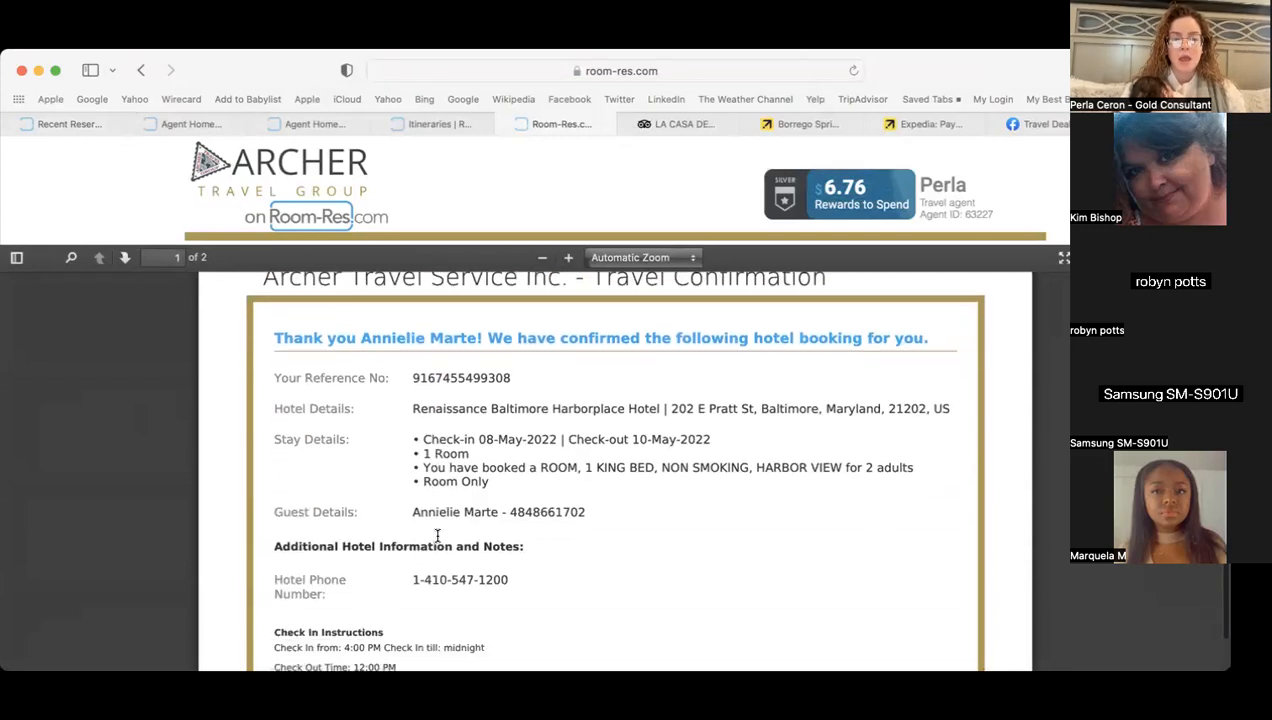
pyautogui.scroll(5, 437, 540)
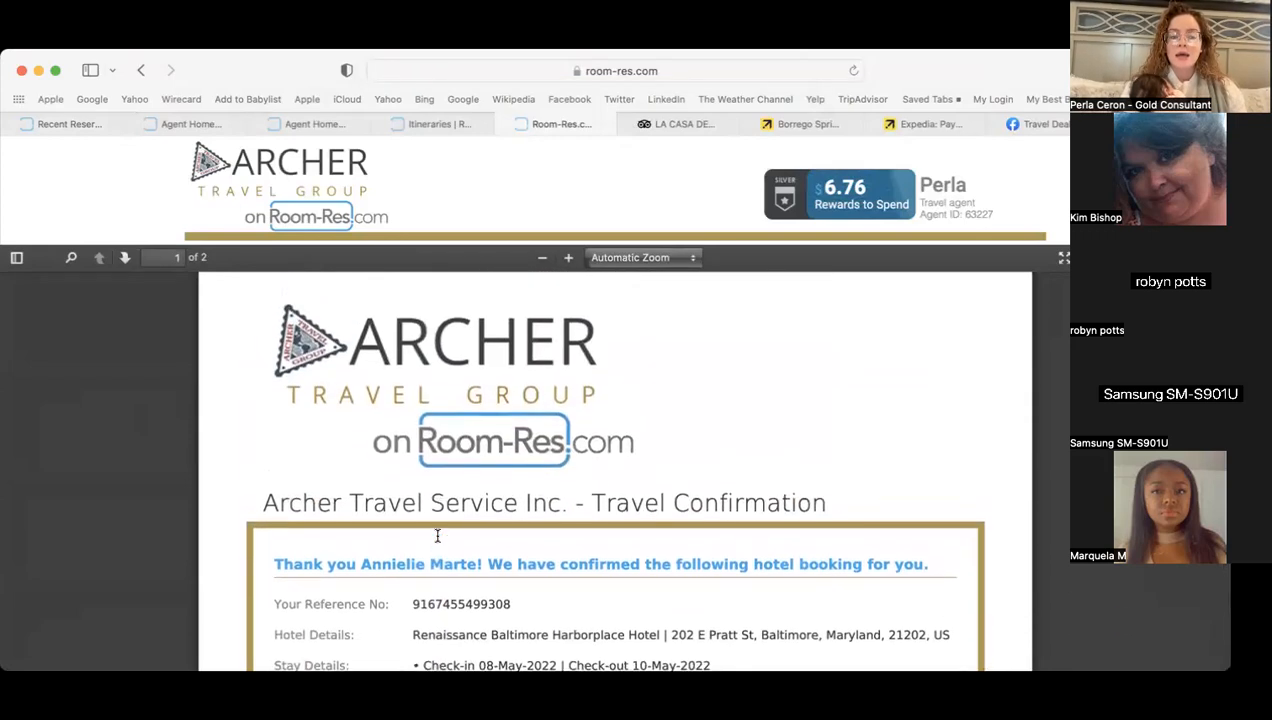
pyautogui.scroll(-10, 983, 565)
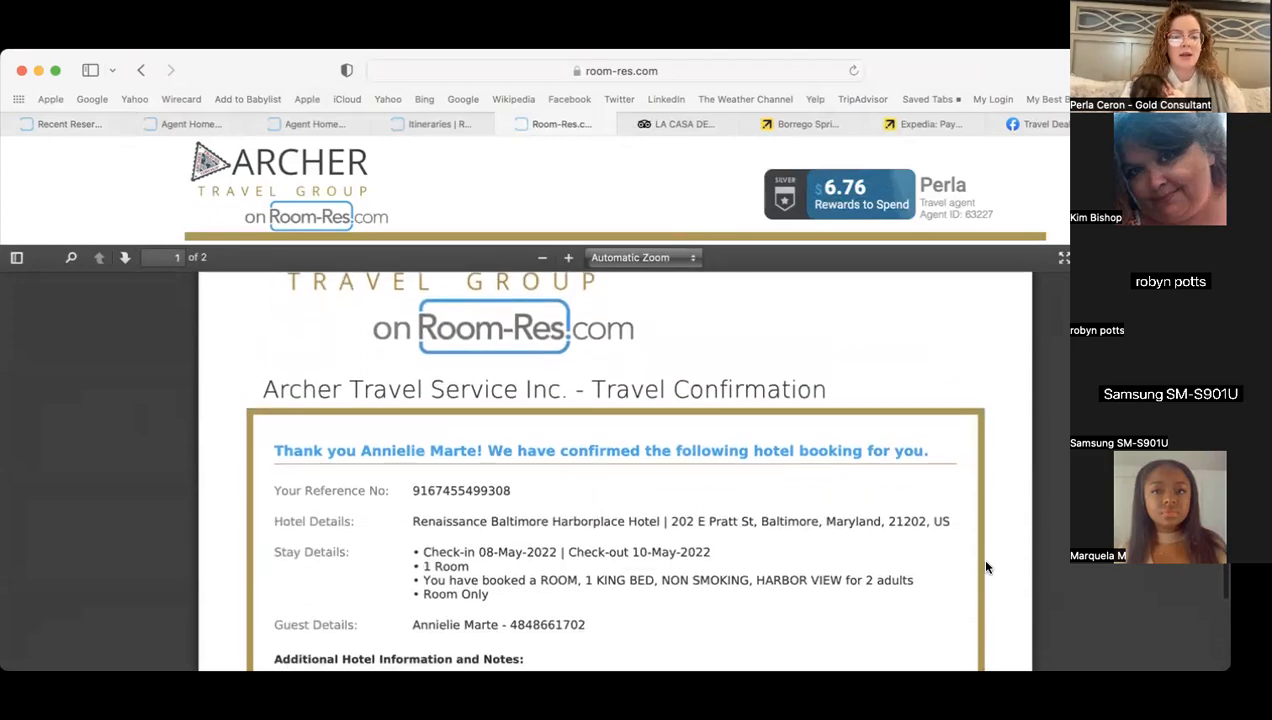
pyautogui.scroll(-10, 985, 567)
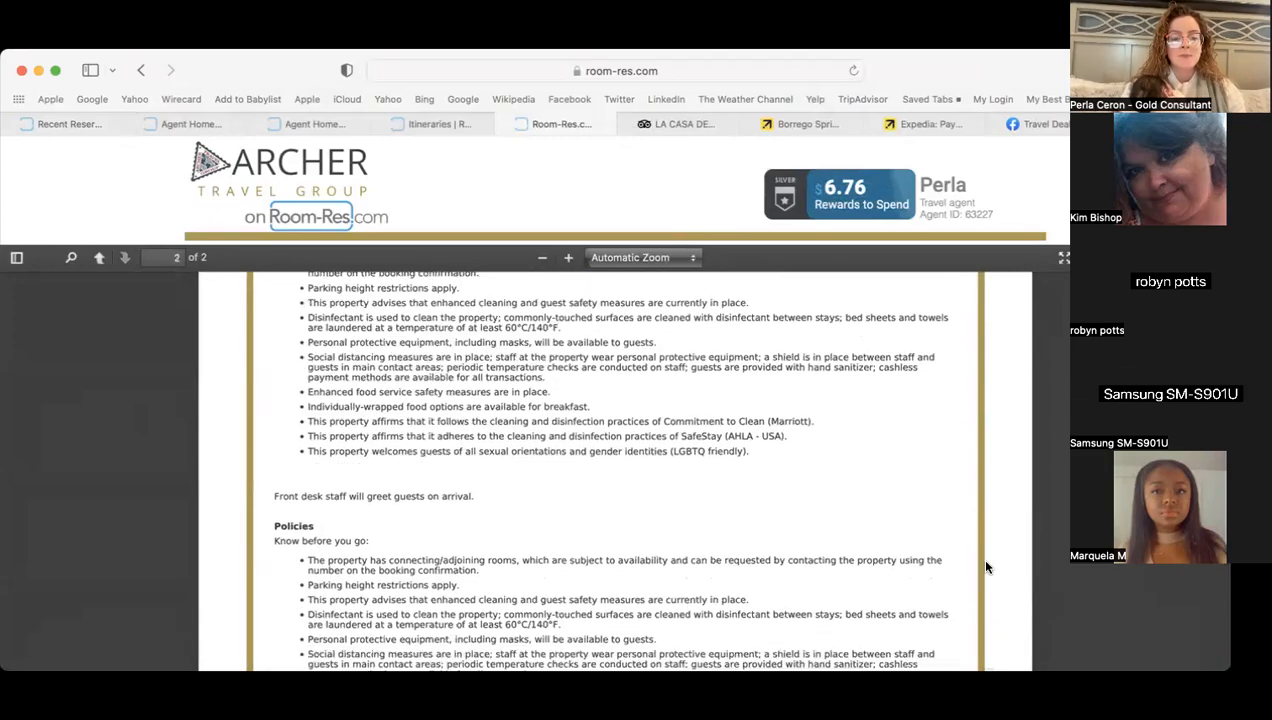
pyautogui.scroll(-8, 985, 567)
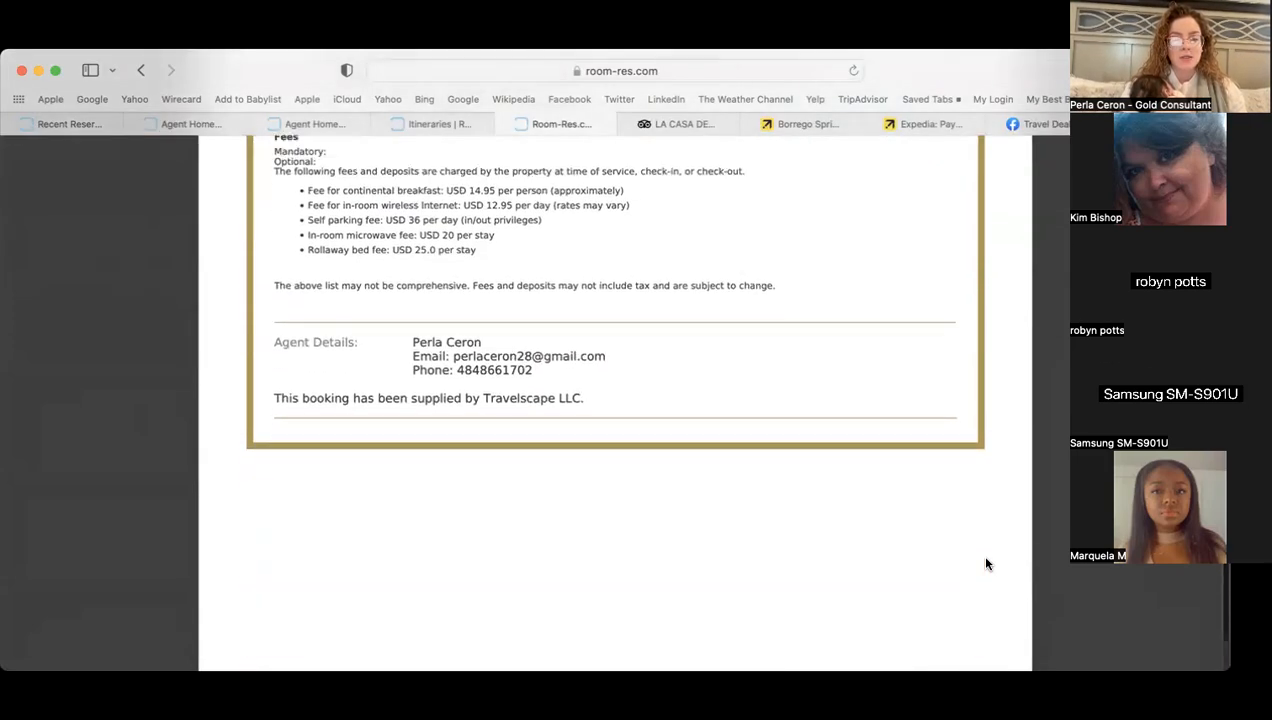
pyautogui.scroll(15, 1002, 437)
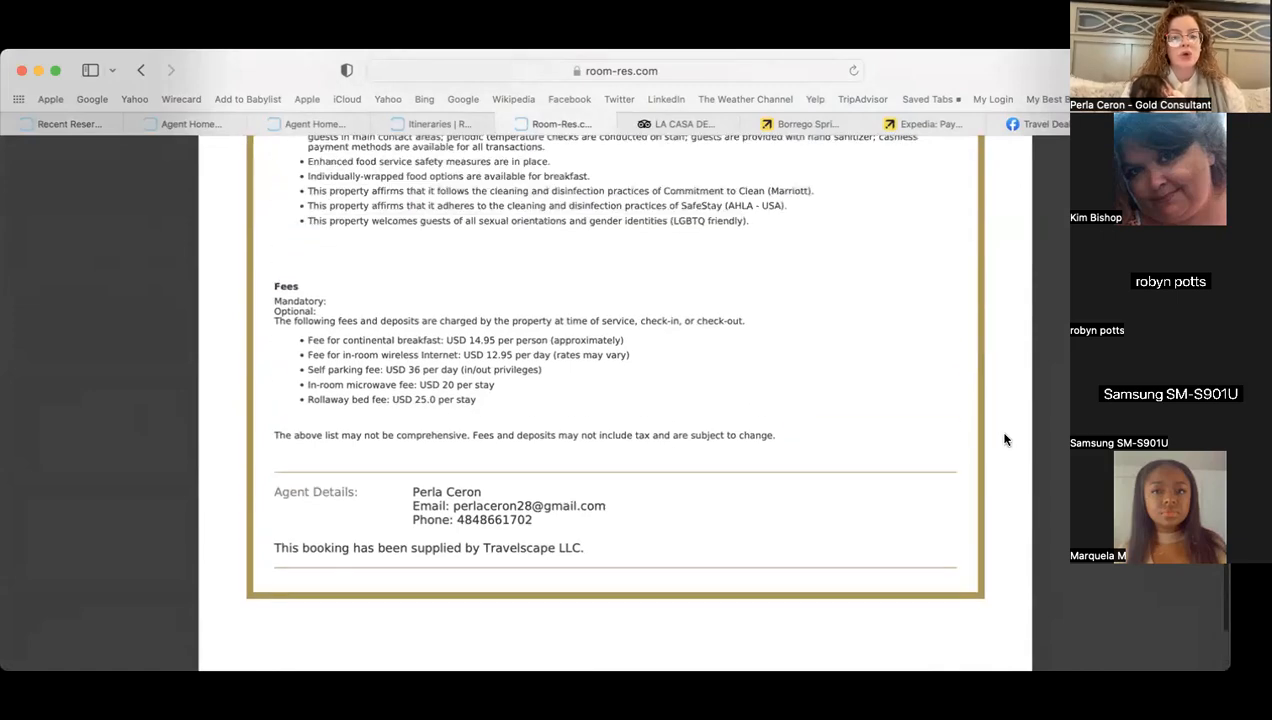
pyautogui.scroll(5, 1005, 440)
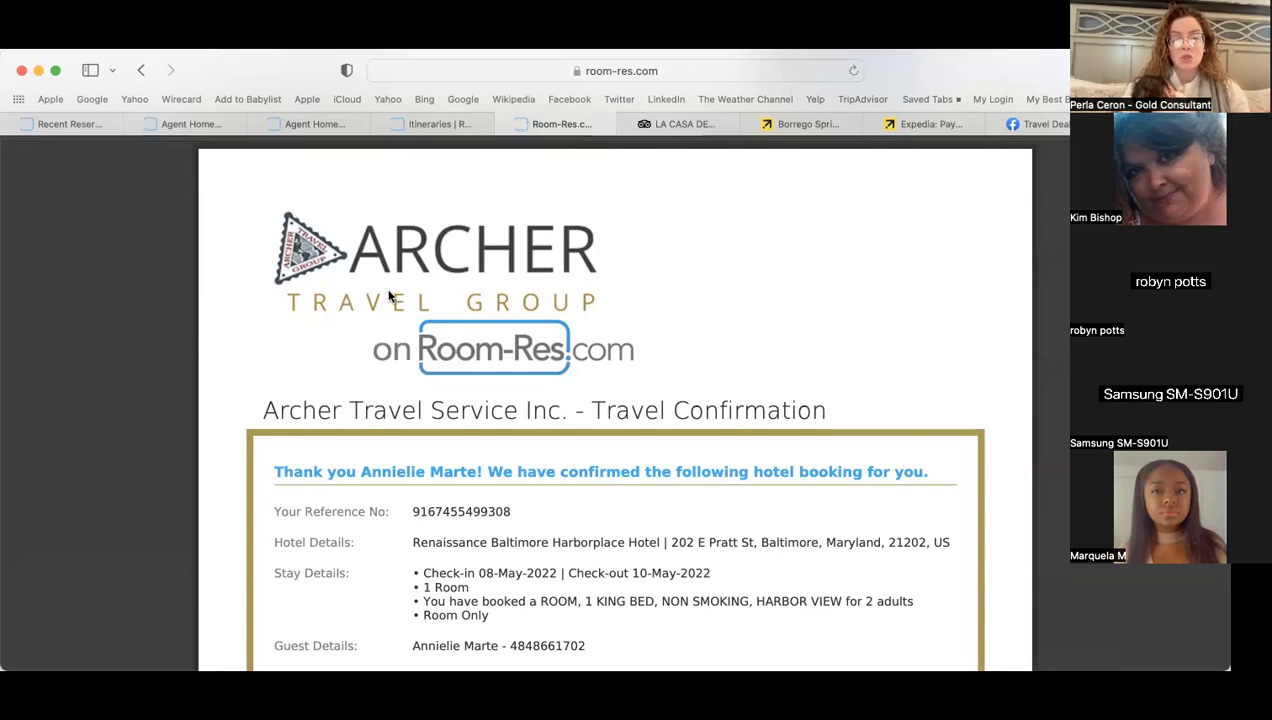
# - Highlight the 8–10 May 2022 booking details, then scroll down to the property fees
pyautogui.moveTo(260, 405)
pyautogui.mouseDown()
pyautogui.moveTo(483, 473)
pyautogui.moveTo(241, 386)
pyautogui.moveTo(289, 415)
pyautogui.moveTo(267, 411)
pyautogui.mouseUp()
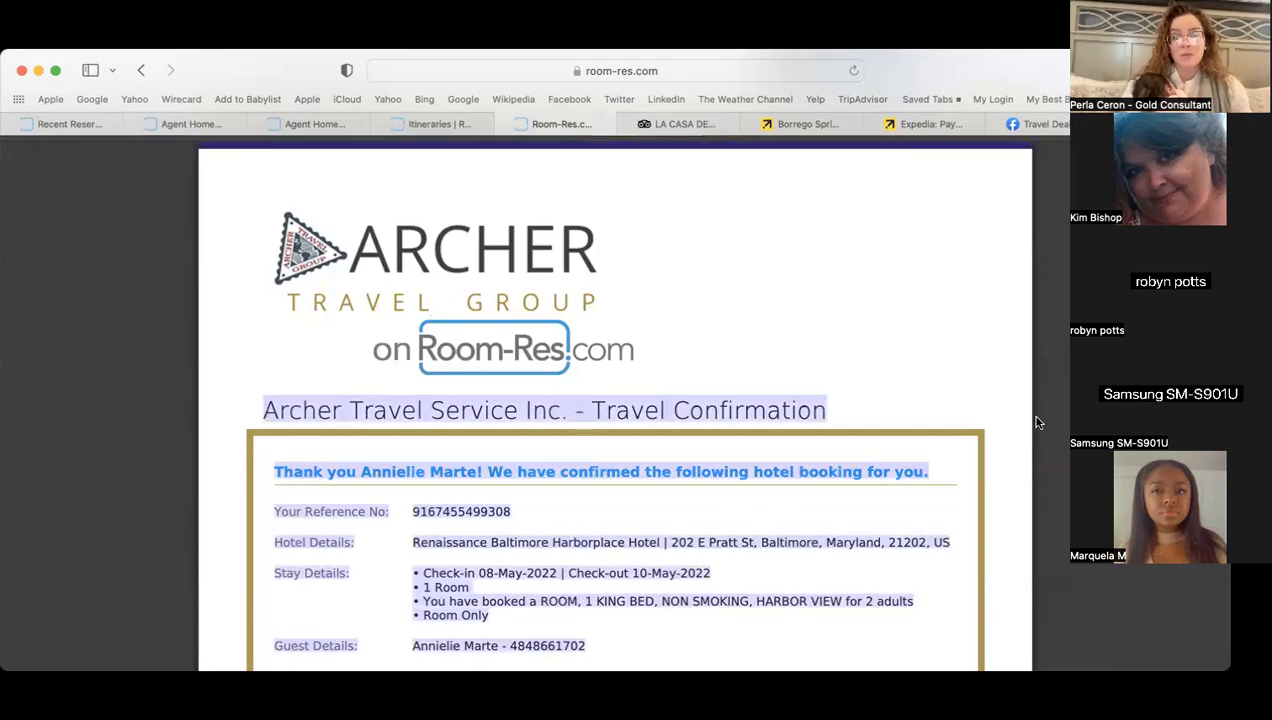
pyautogui.click(1000, 405)
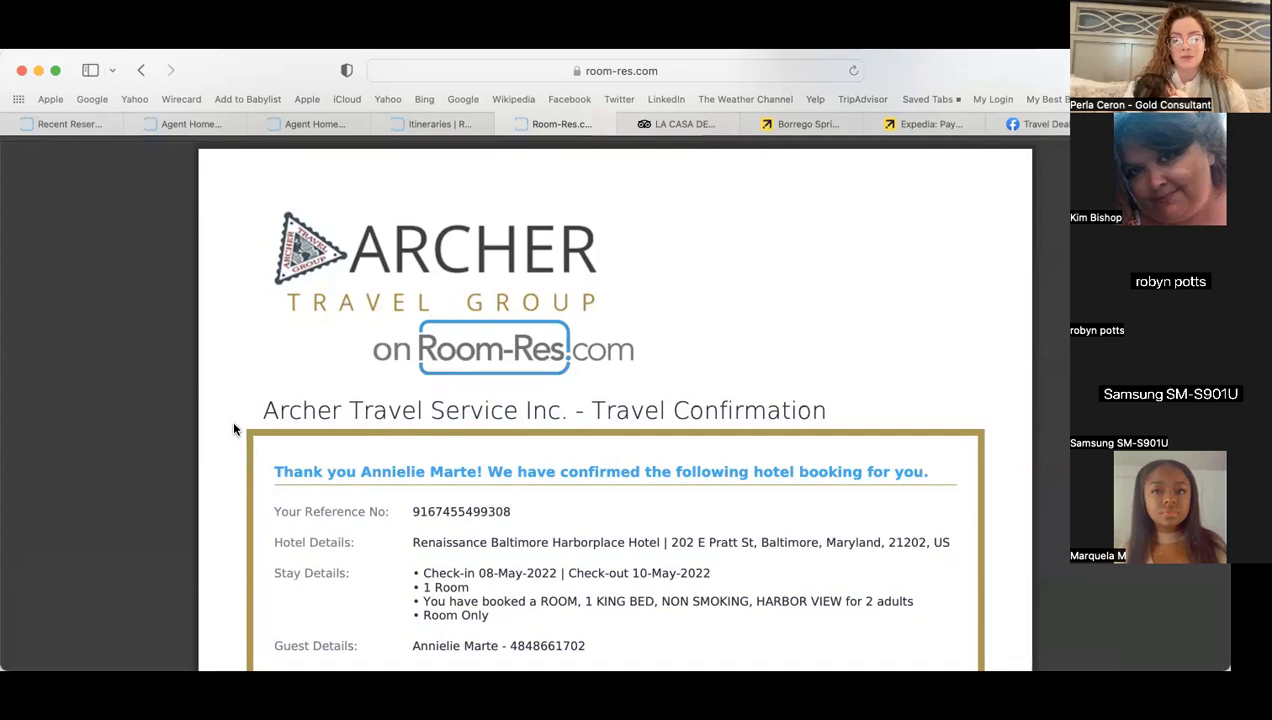
pyautogui.scroll(-2, 234, 429)
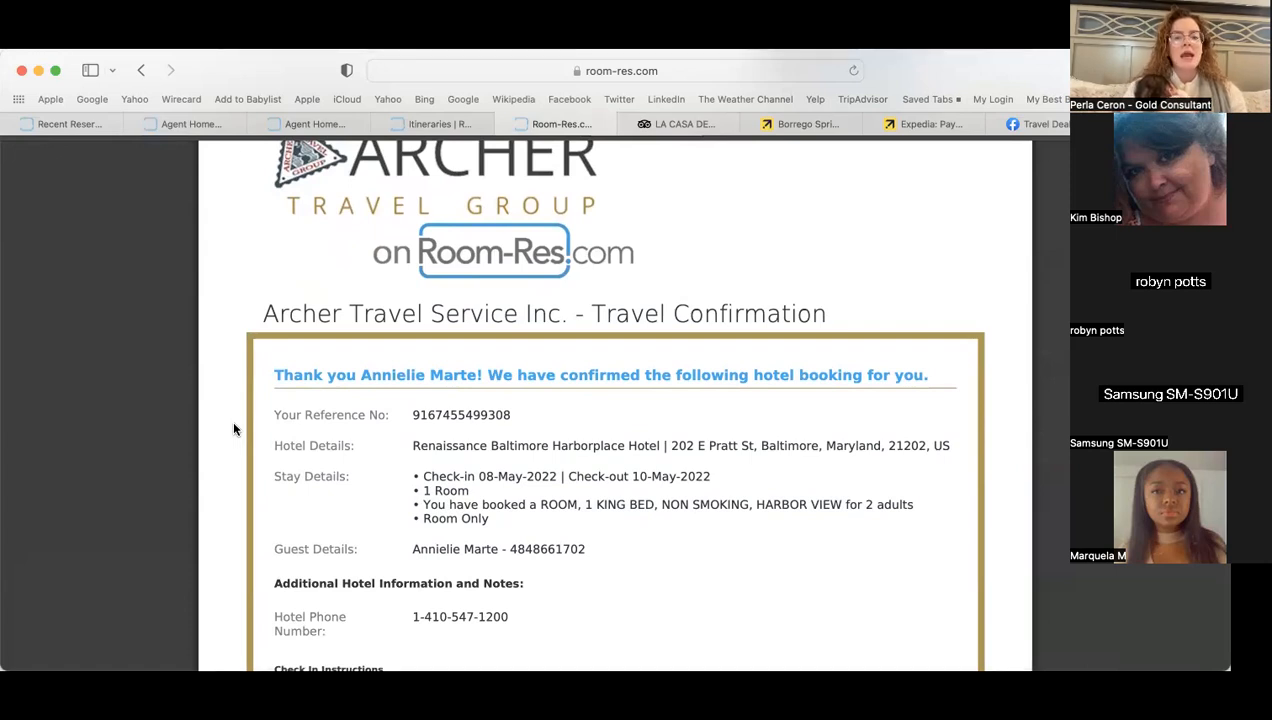
pyautogui.scroll(-10, 233, 429)
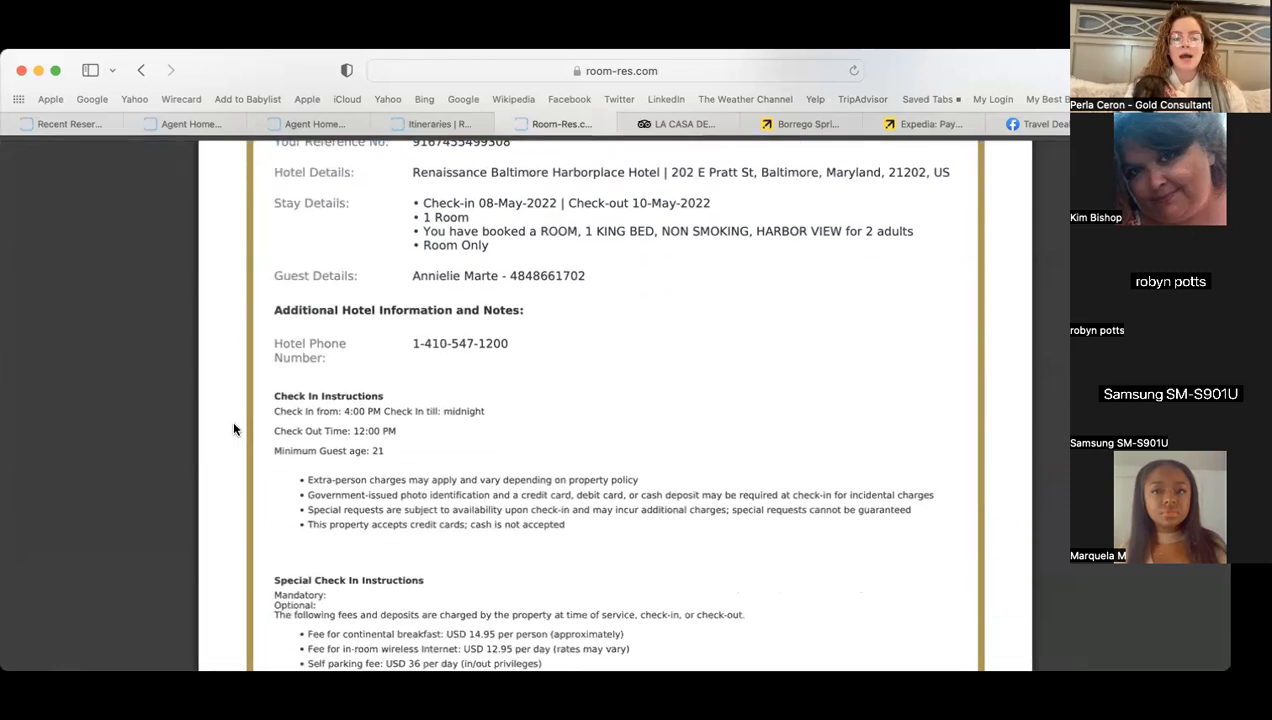
pyautogui.scroll(-2, 233, 429)
pyautogui.scroll(-2, 233, 429)
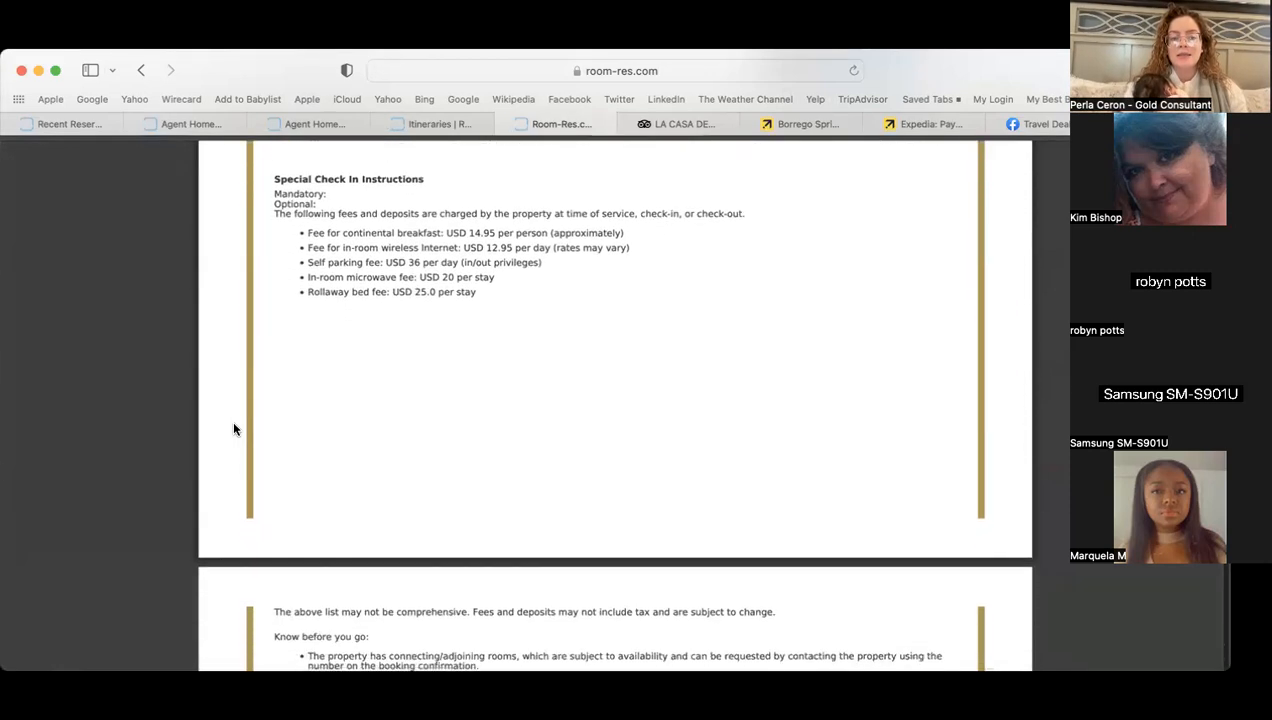
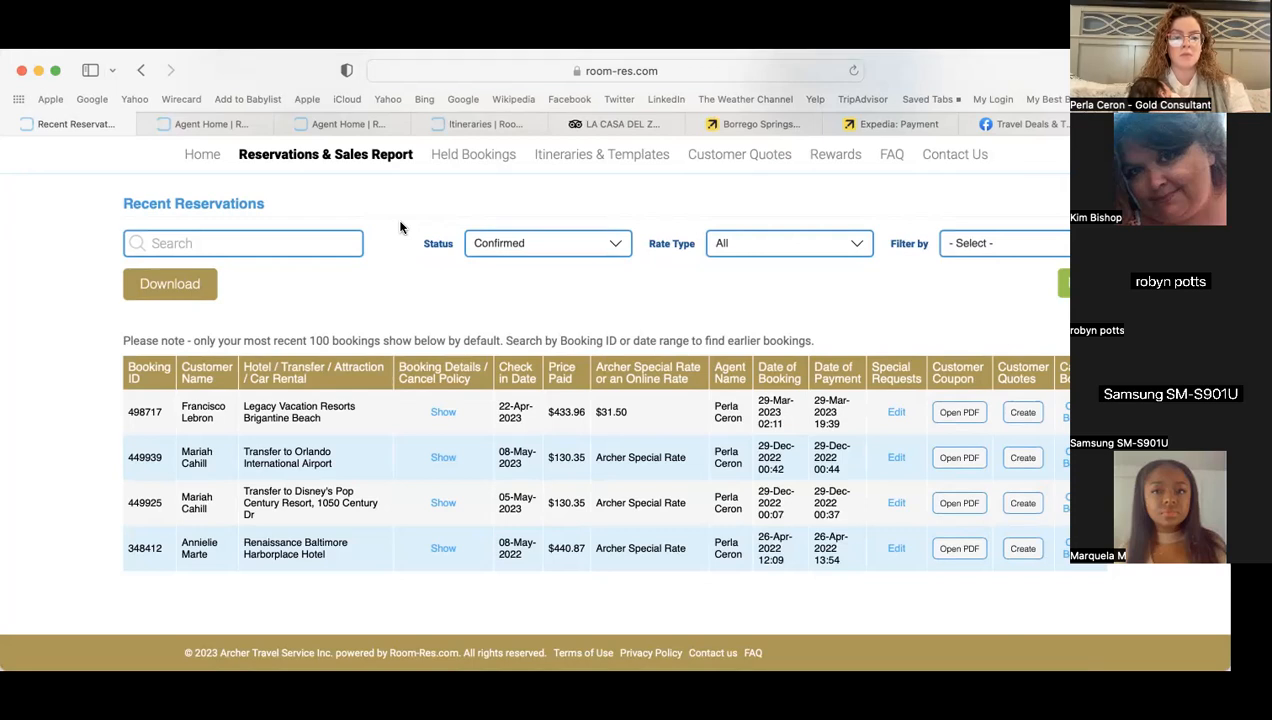
# - From the agent home, open the La Casa del Zorro draft itinerary in Itineraries & Templates
pyautogui.click(200, 155)
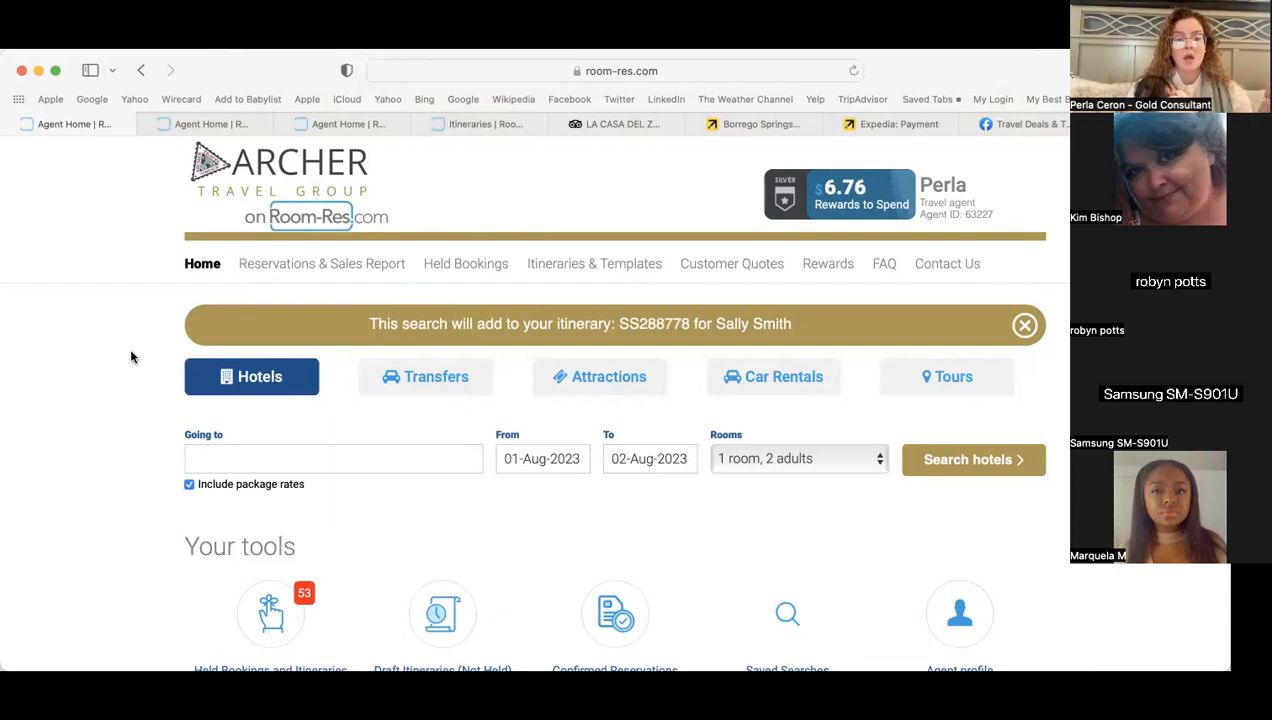
pyautogui.click(612, 263)
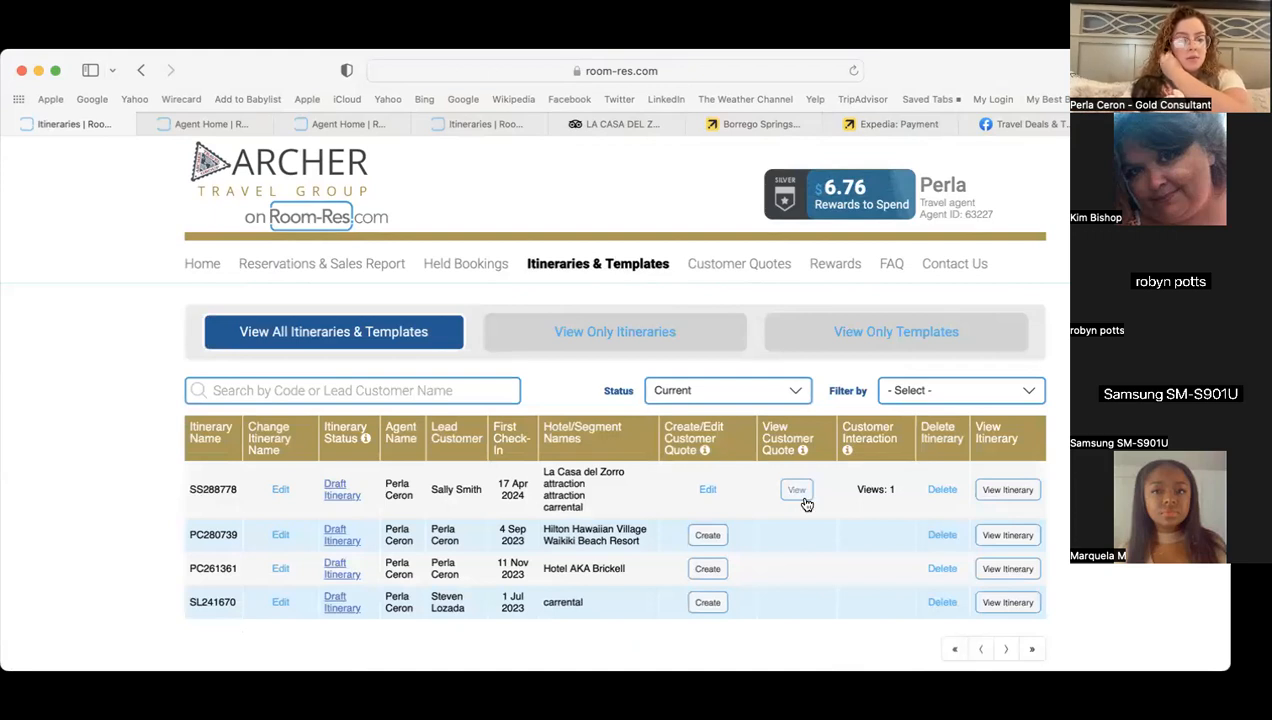
pyautogui.click(1010, 490)
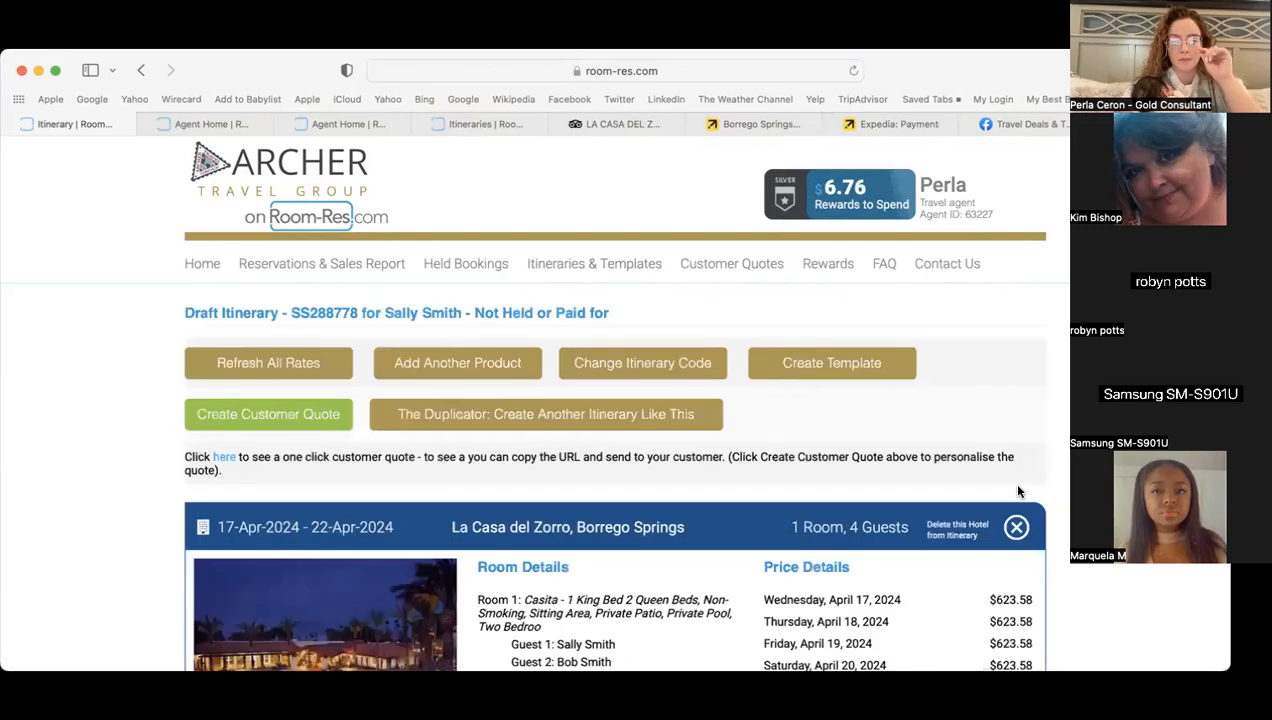
# - Switch the itinerary's payment option to Hold & Pay Later, holding it for 7 days
pyautogui.scroll(-10, 612, 400)
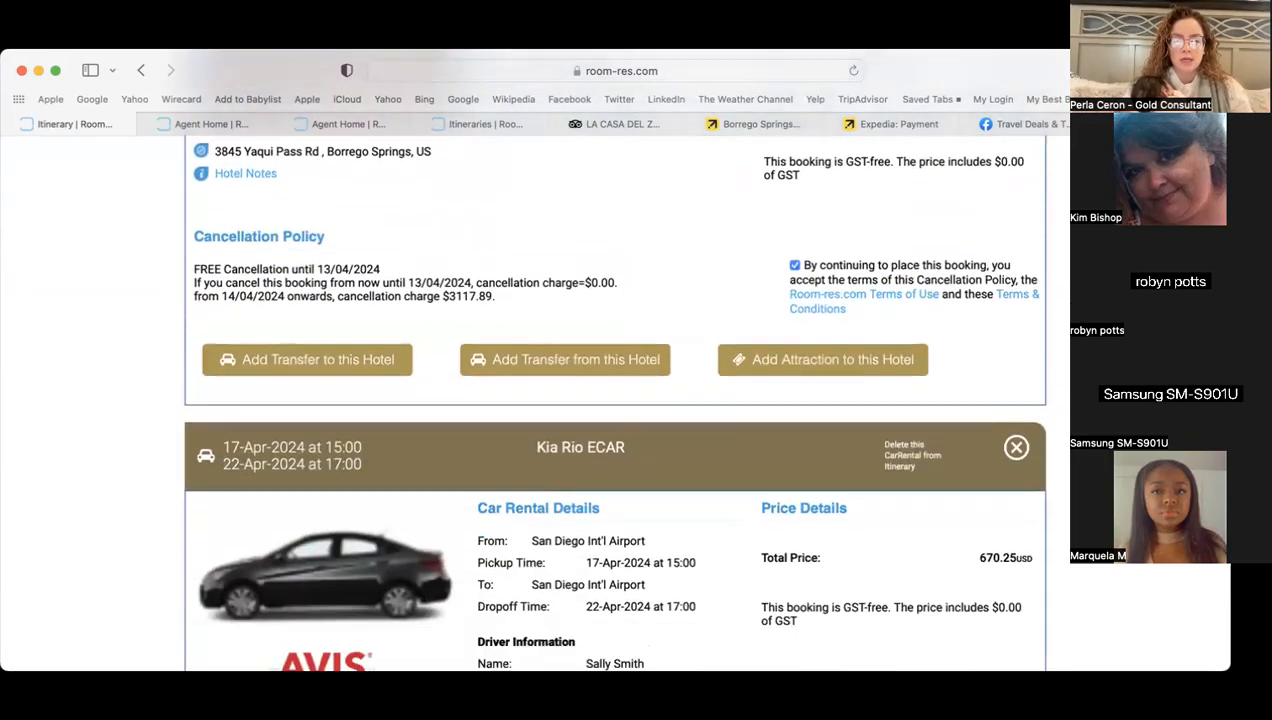
pyautogui.scroll(-15, 612, 400)
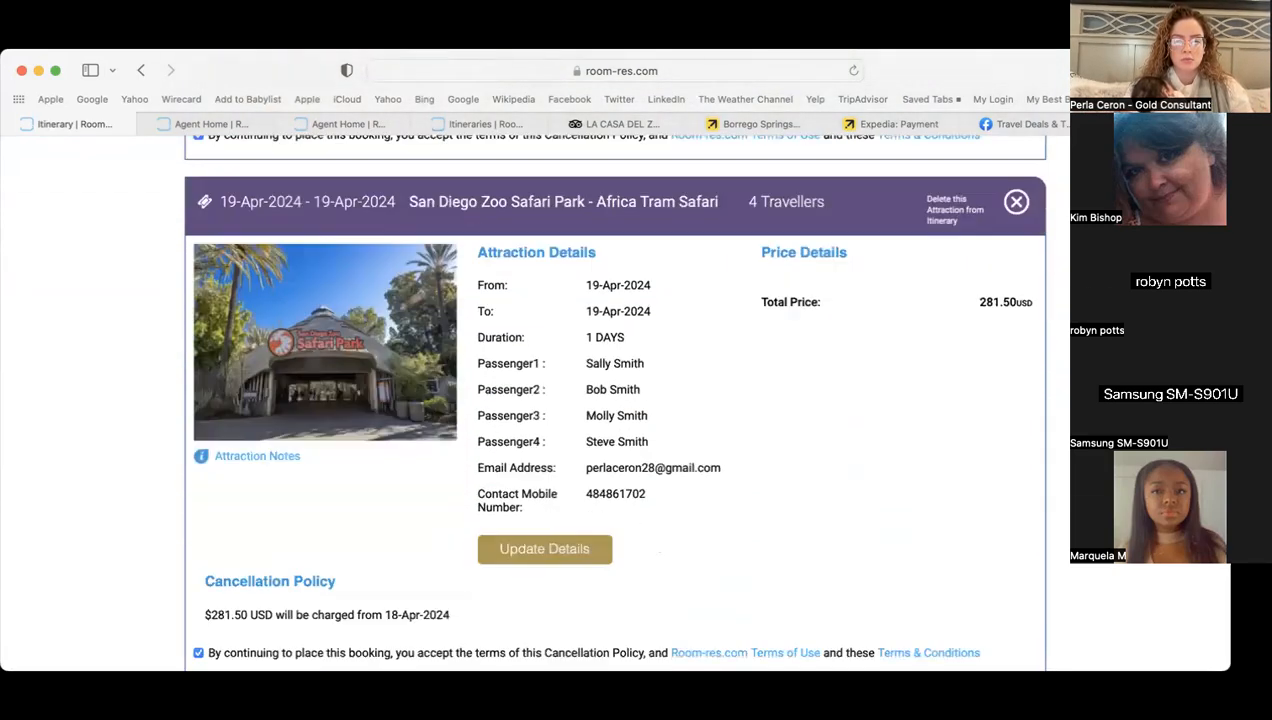
pyautogui.scroll(-12, 612, 400)
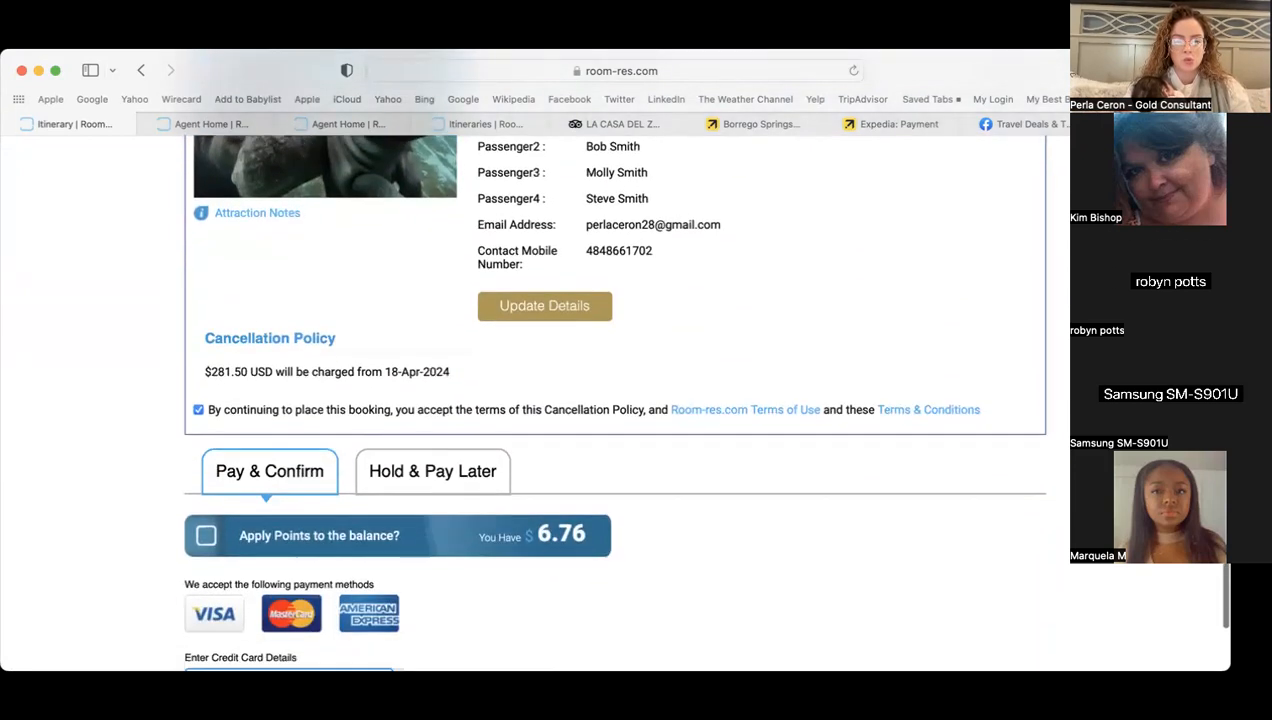
pyautogui.scroll(-2, 496, 384)
pyautogui.click(430, 314)
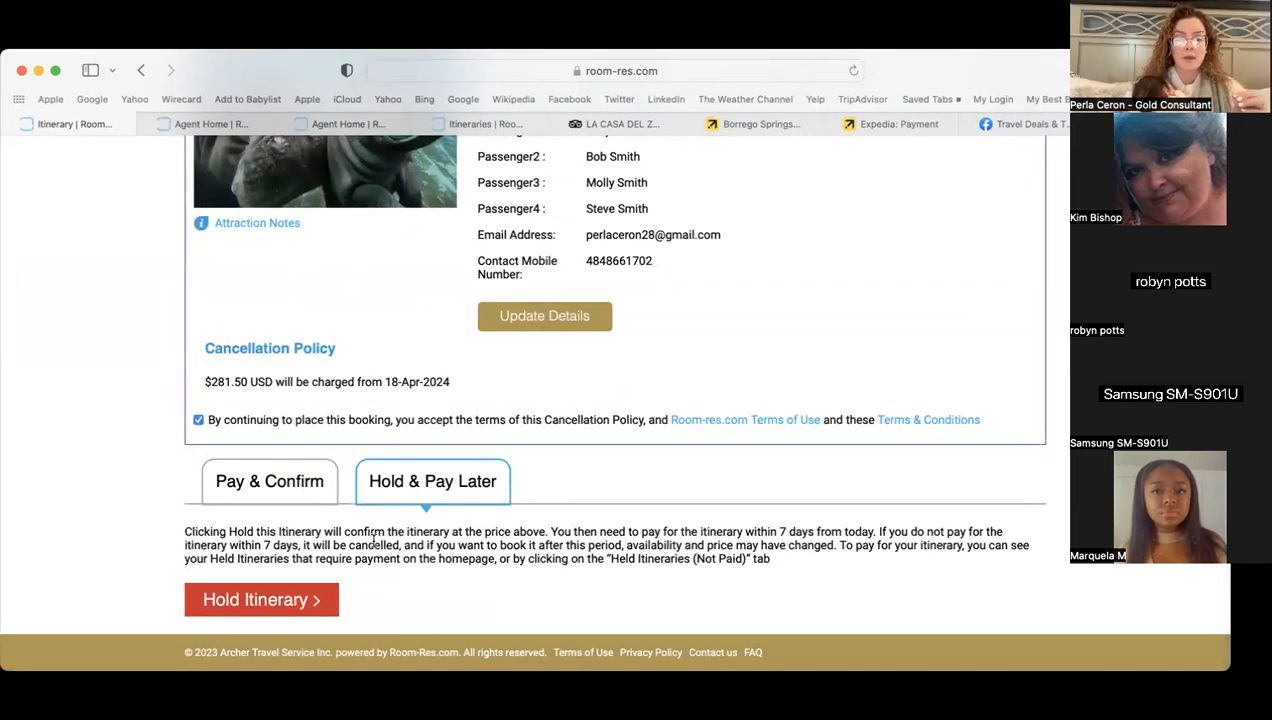
pyautogui.moveTo(344, 531); pyautogui.dragTo(551, 531)
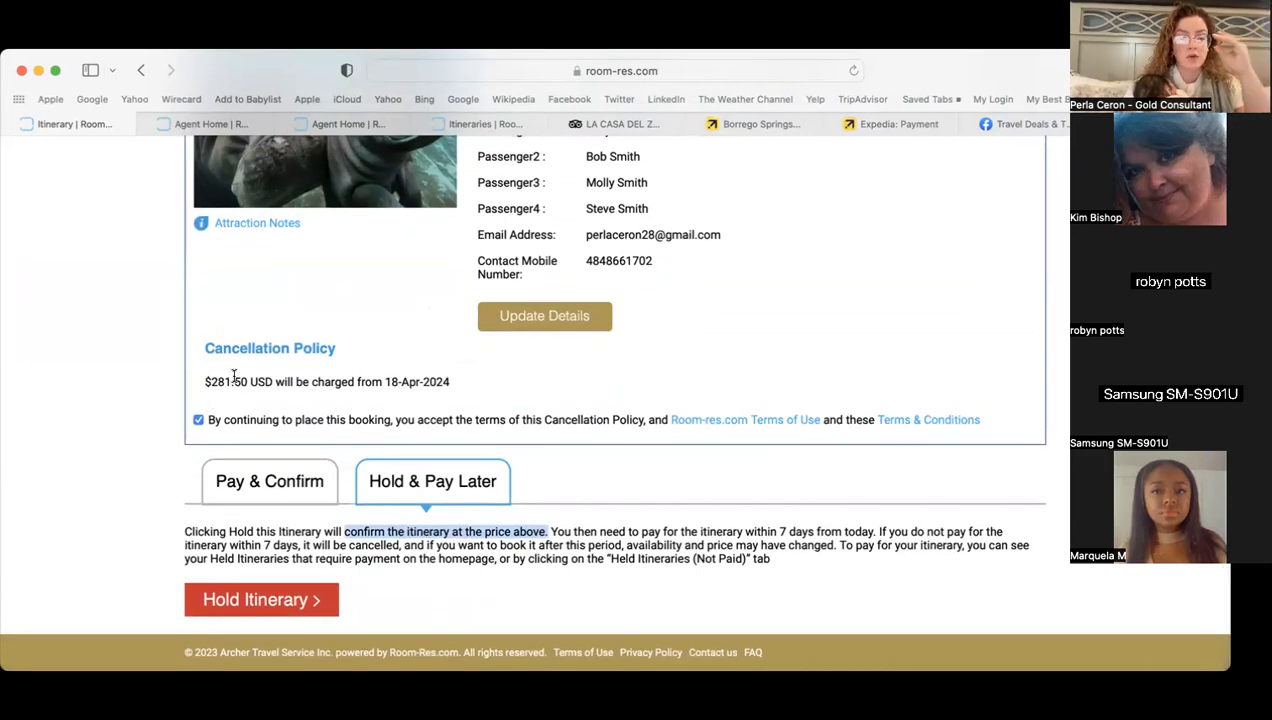
pyautogui.click(171, 424)
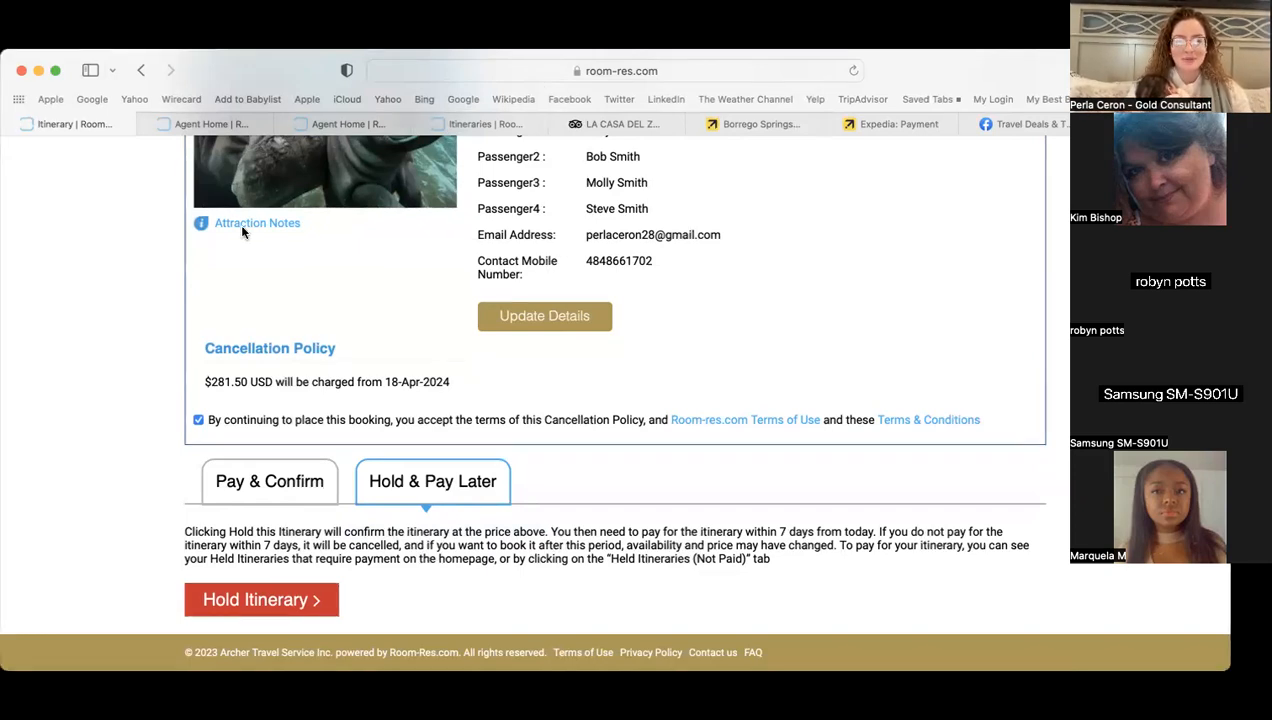
pyautogui.scroll(15, 181, 309)
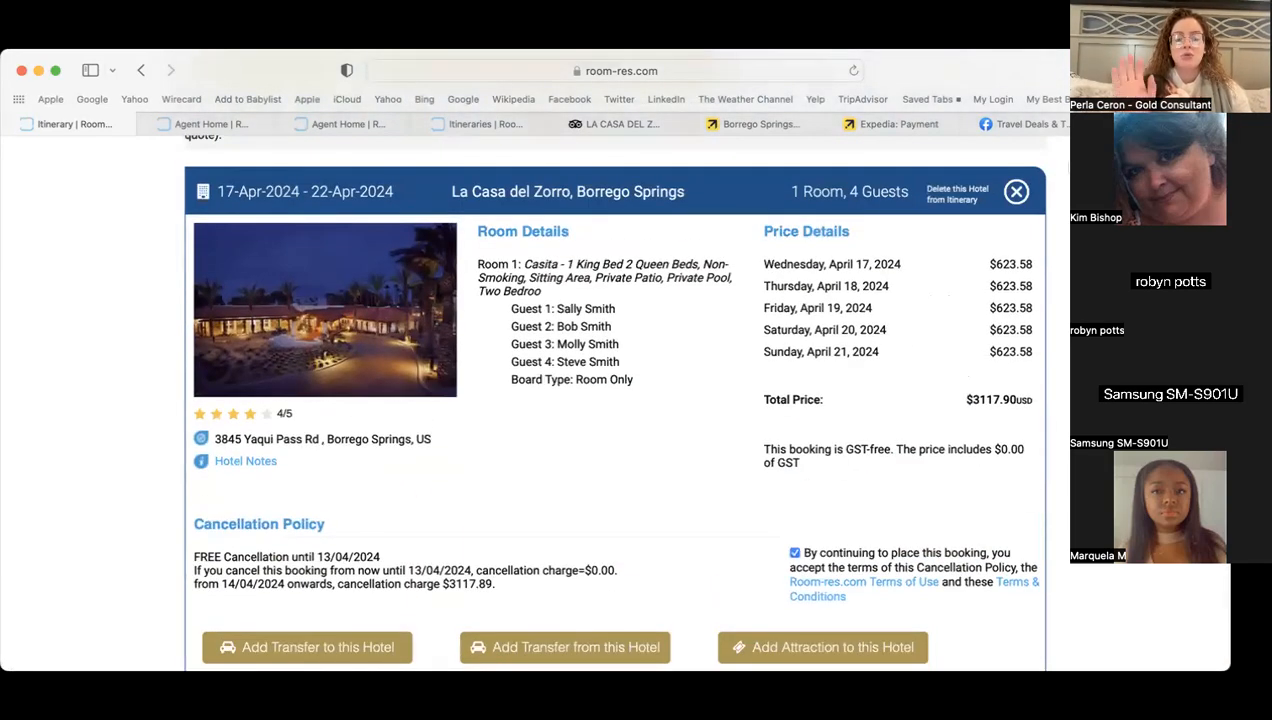
# - Start a Meta Business Suite post to Dandelion Travels and _dandeliontravels, then view La Casa del Zorro's Tripadvisor page
pyautogui.click(1044, 126)
pyautogui.scroll(10, 440, 289)
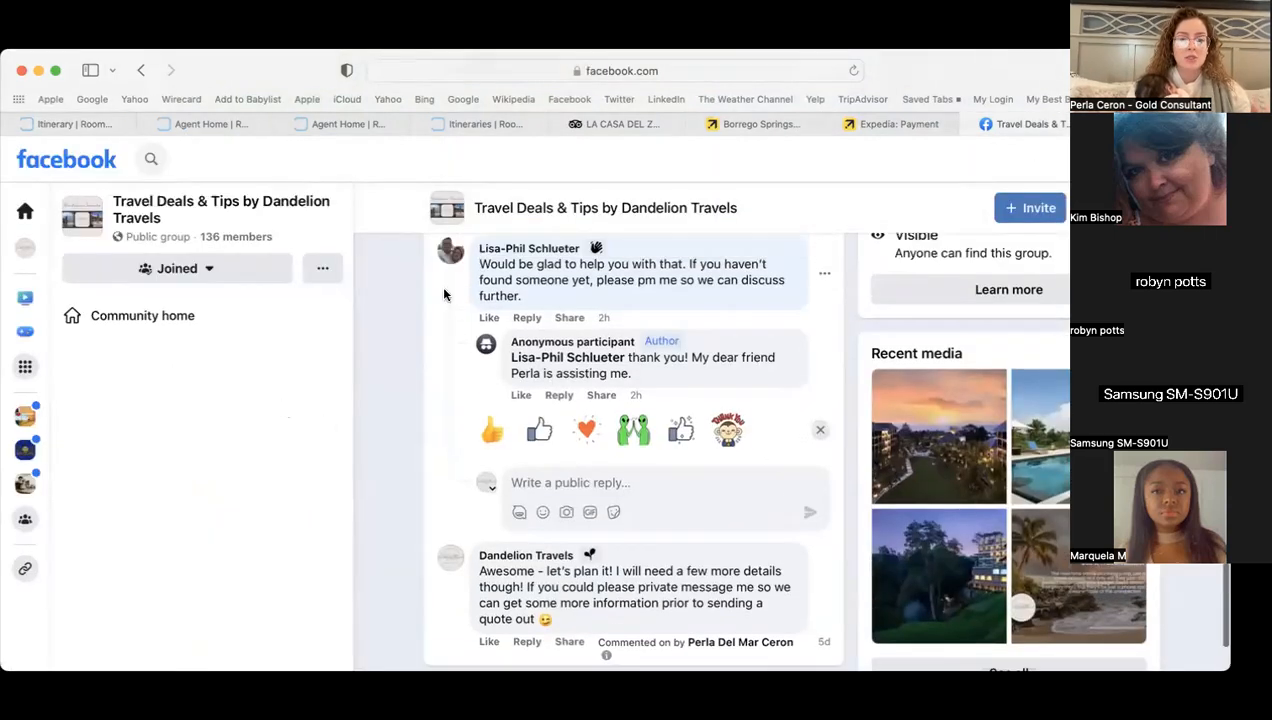
pyautogui.click(1163, 124)
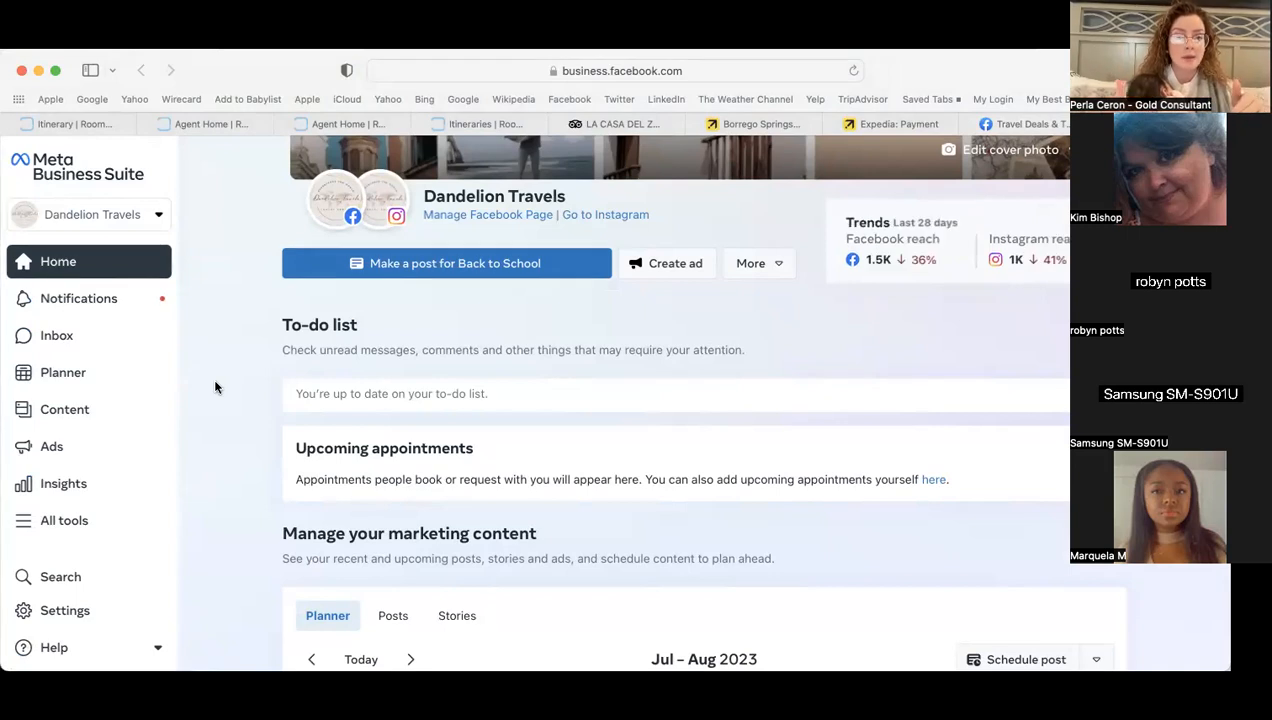
pyautogui.click(470, 274)
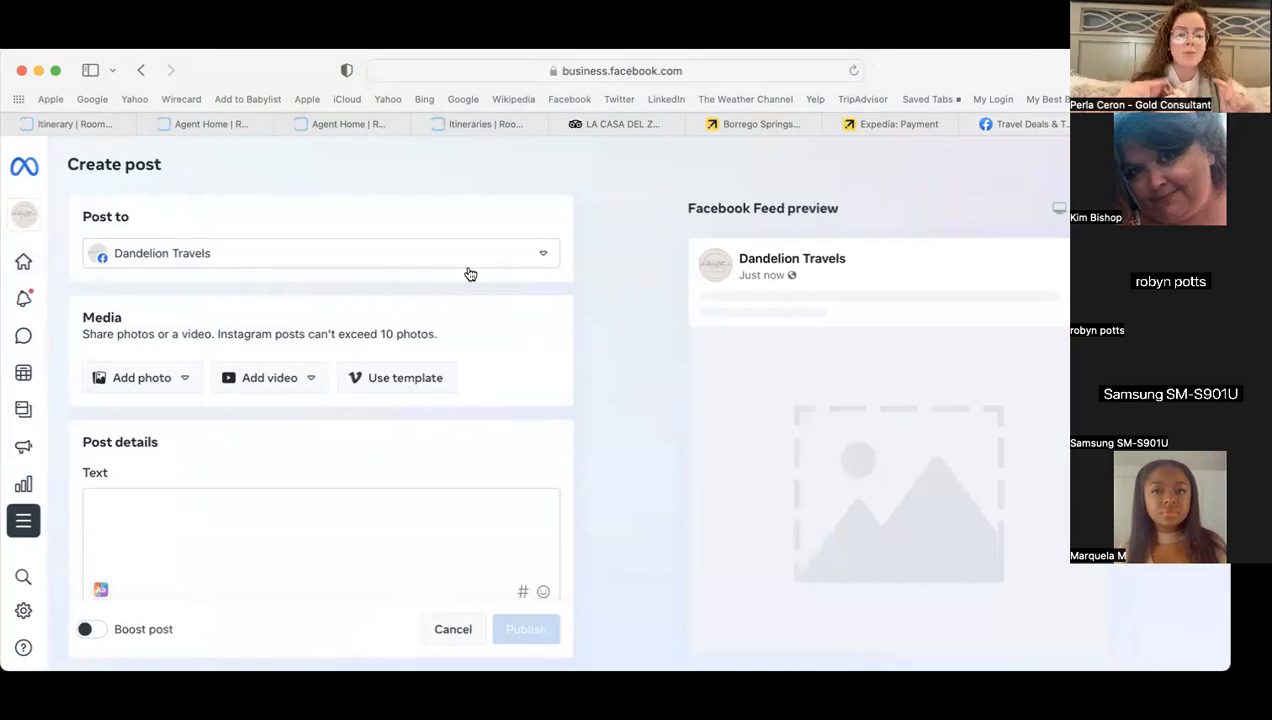
pyautogui.click(267, 258)
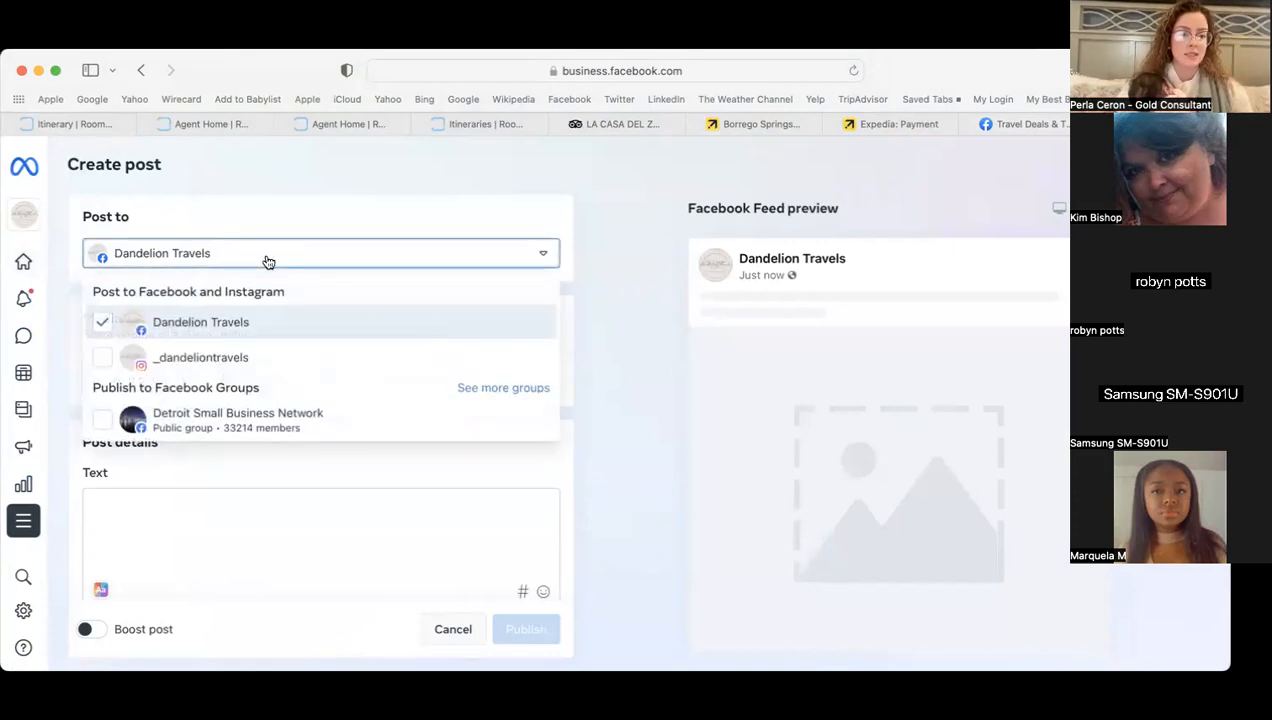
pyautogui.click(186, 368)
pyautogui.click(152, 518)
pyautogui.scroll(-2, 358, 429)
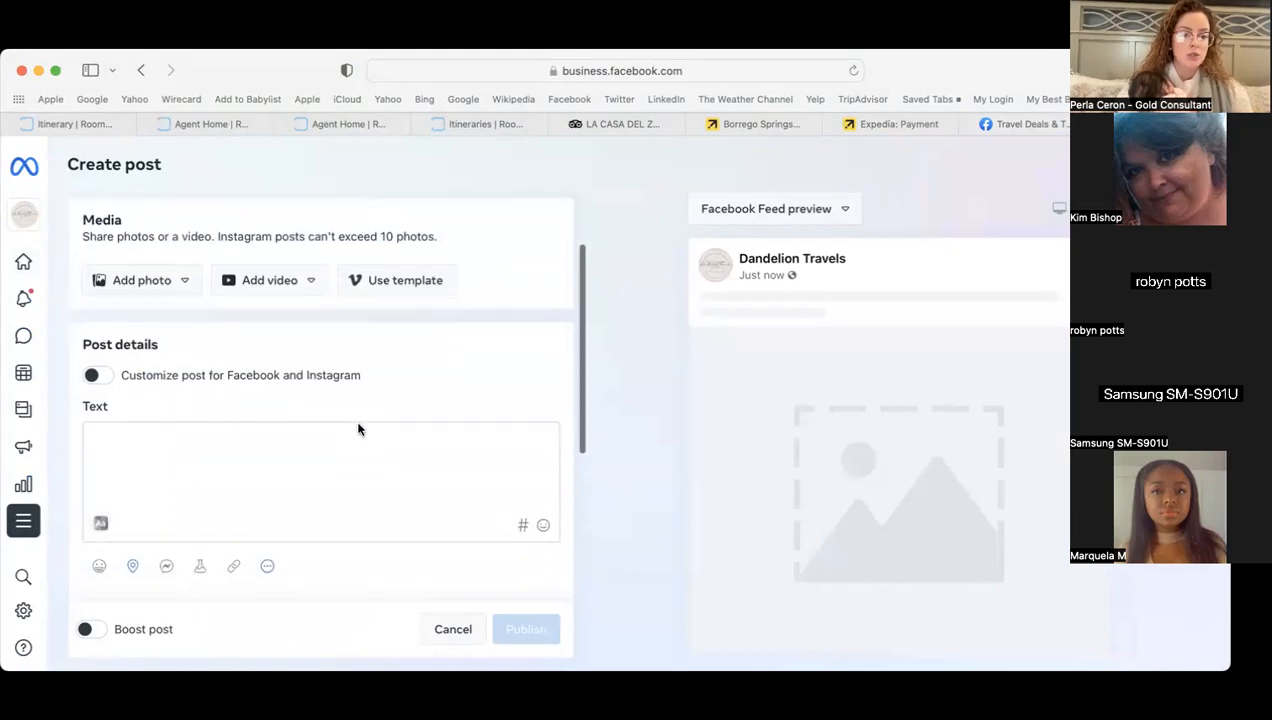
pyautogui.click(638, 123)
pyautogui.scroll(5, 538, 352)
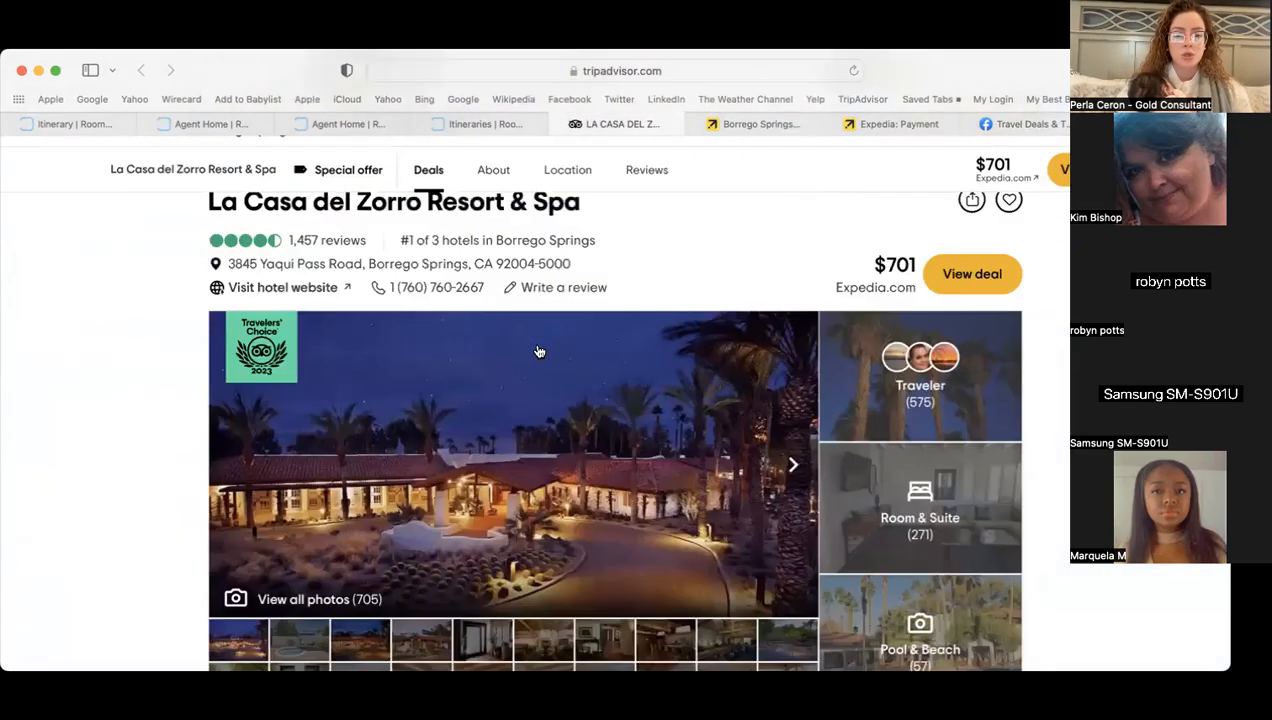
pyautogui.scroll(-3, 538, 352)
pyautogui.click(517, 369)
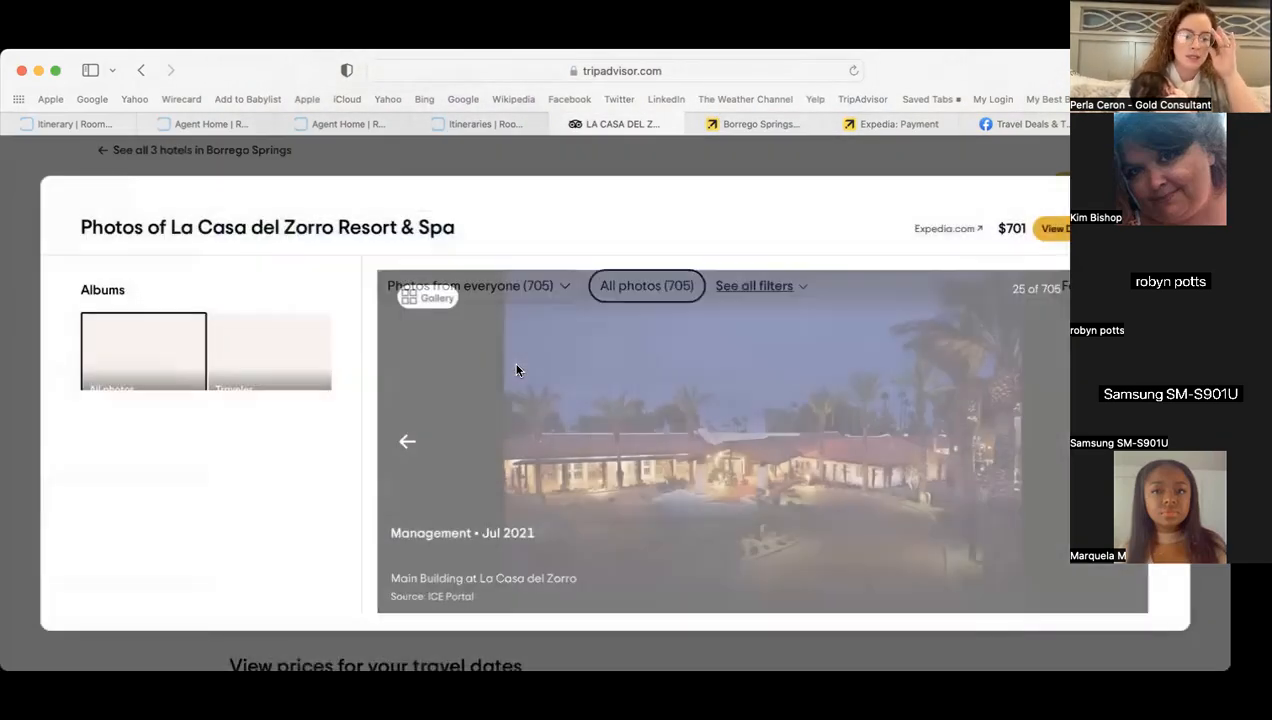
pyautogui.click(426, 296)
pyautogui.click(505, 286)
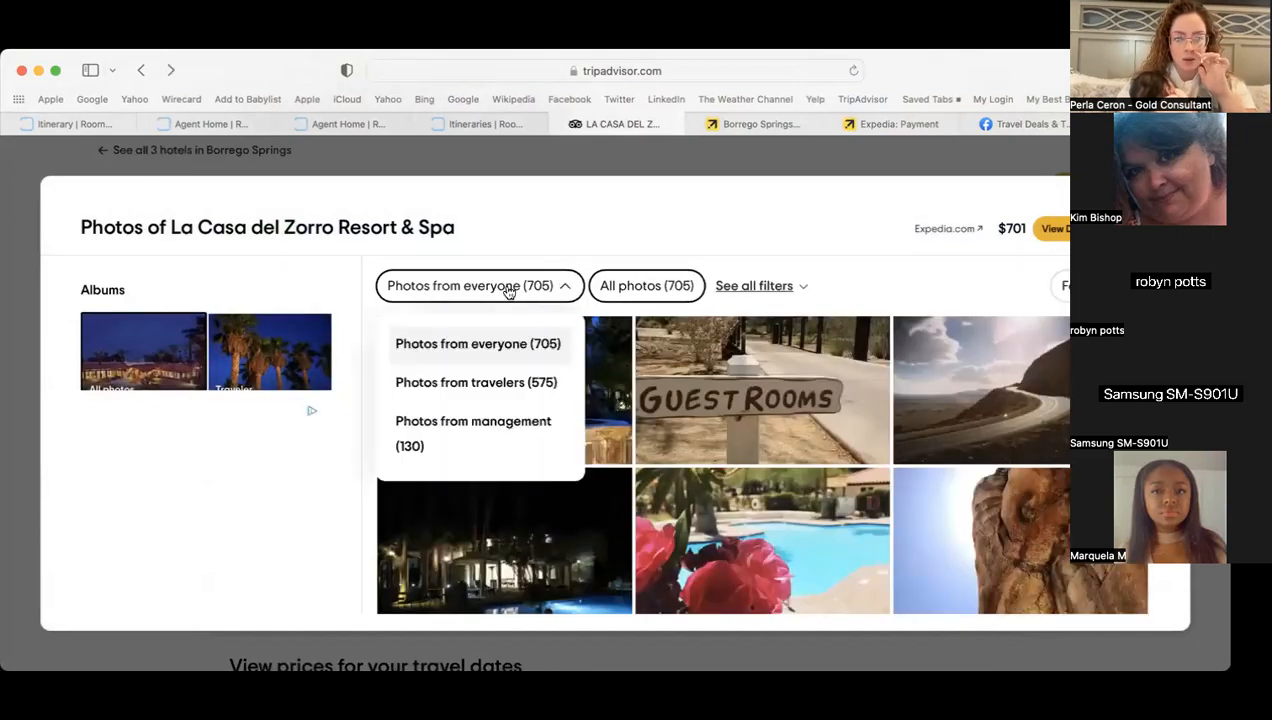
pyautogui.click(481, 428)
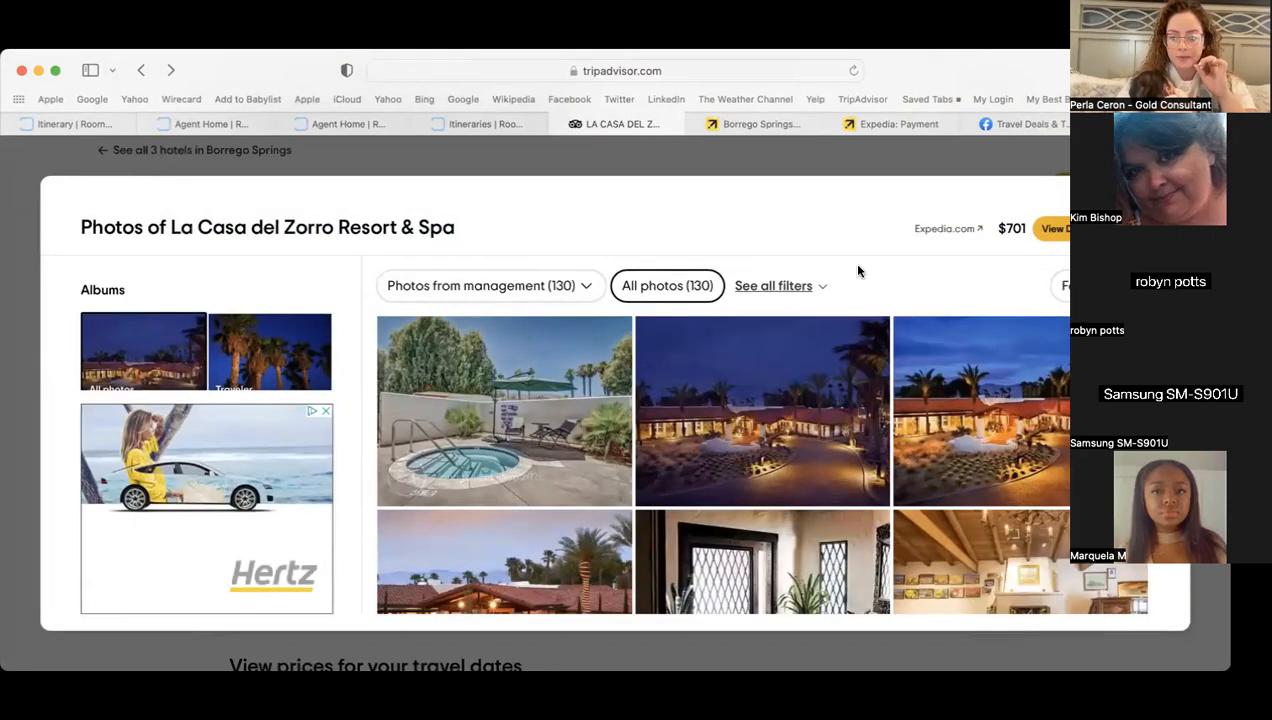
pyautogui.scroll(-3, 700, 380)
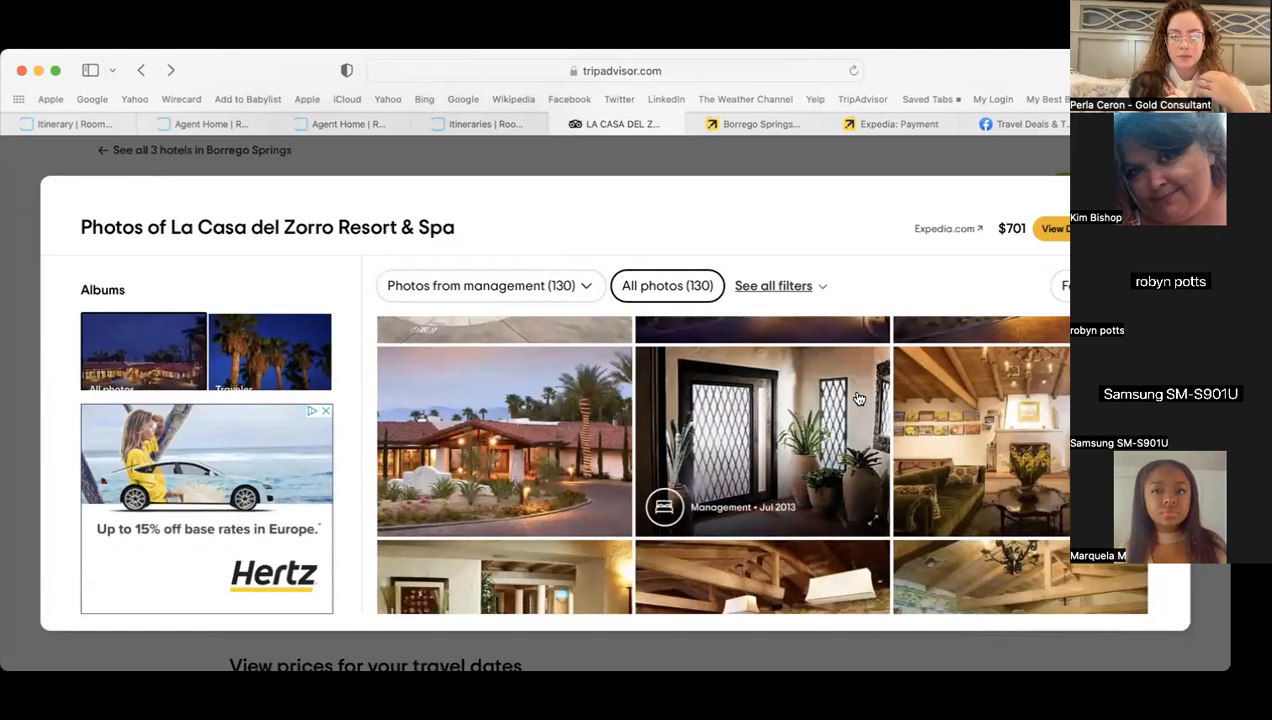
pyautogui.scroll(-2, 858, 399)
pyautogui.click(484, 123)
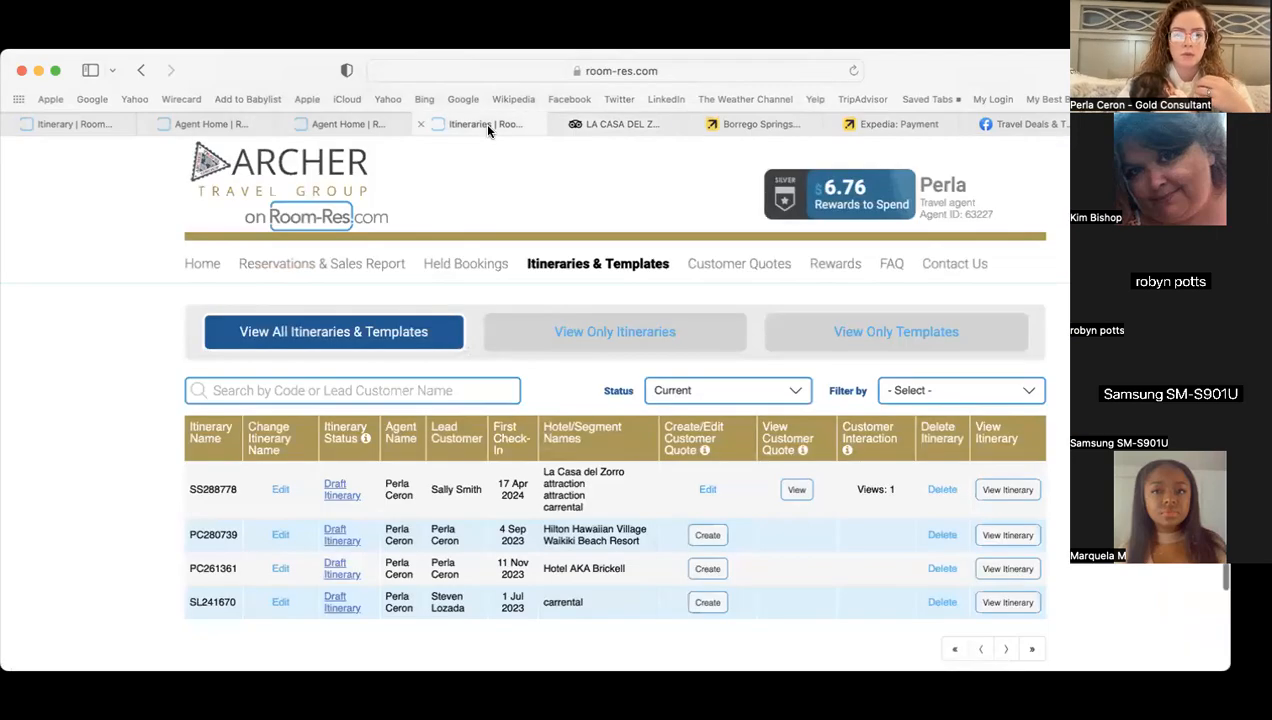
pyautogui.click(329, 126)
pyautogui.click(216, 126)
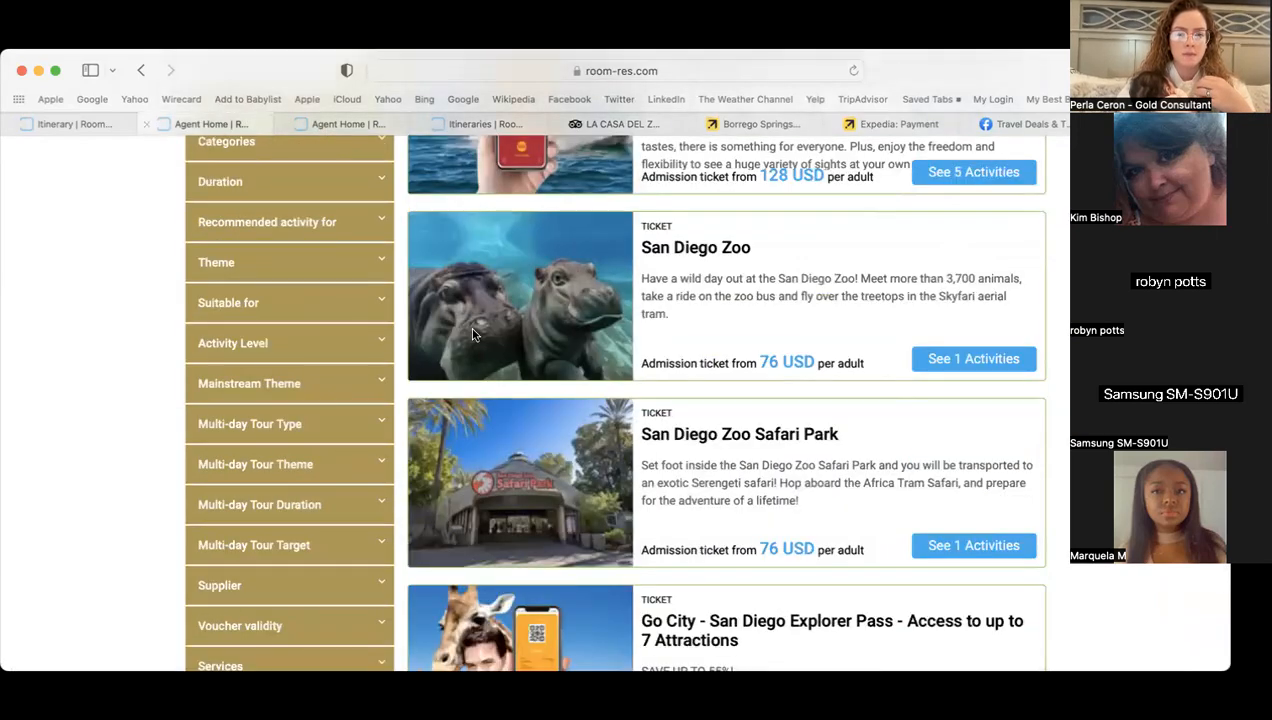
pyautogui.click(72, 124)
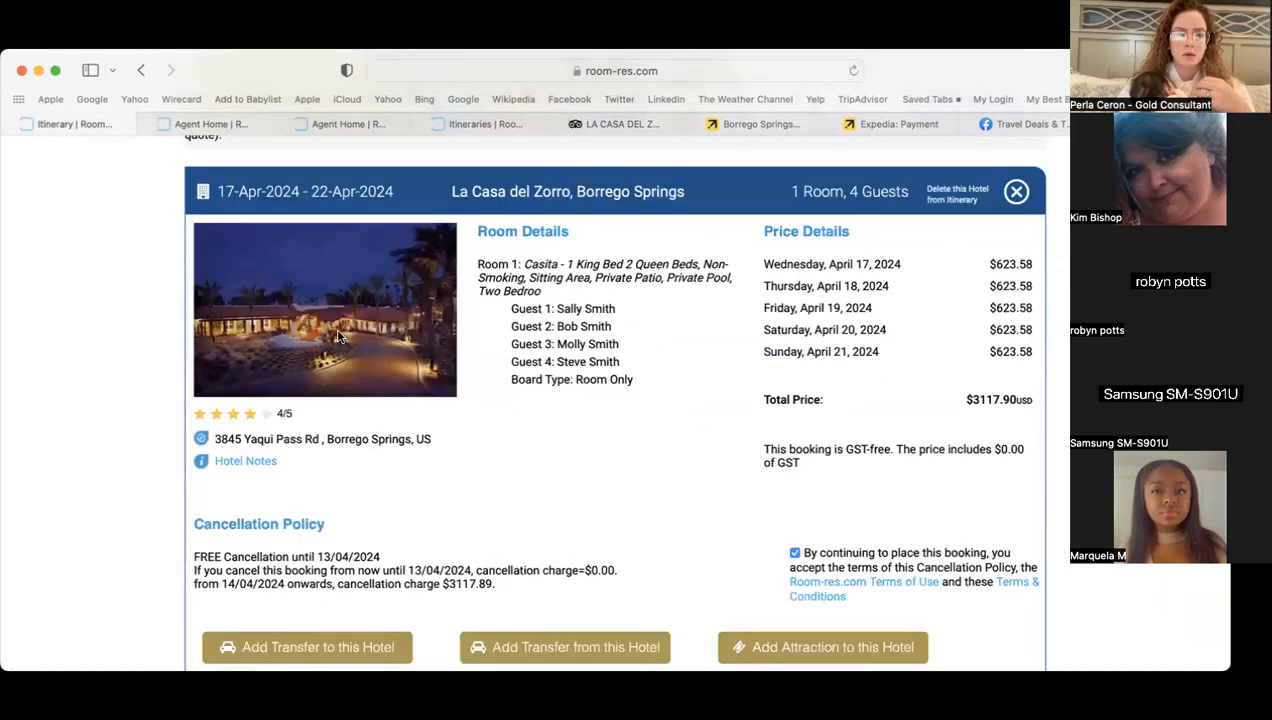
pyautogui.scroll(5, 334, 601)
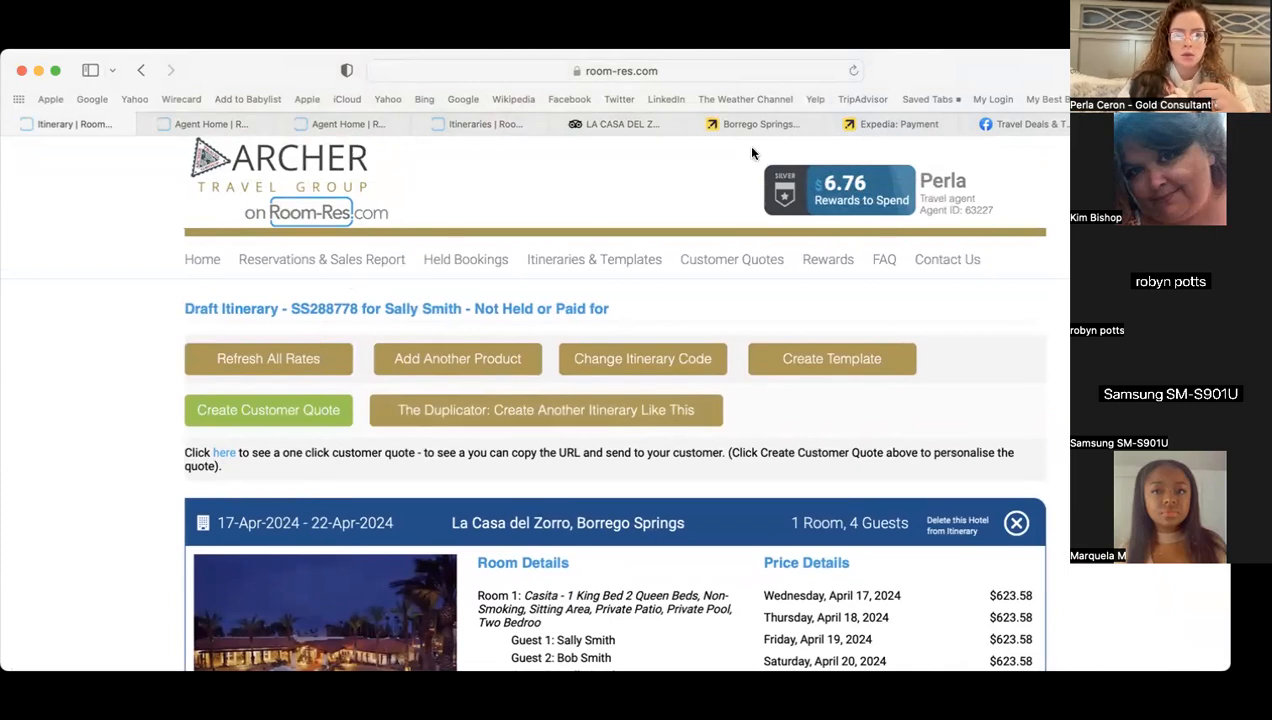
pyautogui.click(651, 121)
pyautogui.scroll(-10, 624, 467)
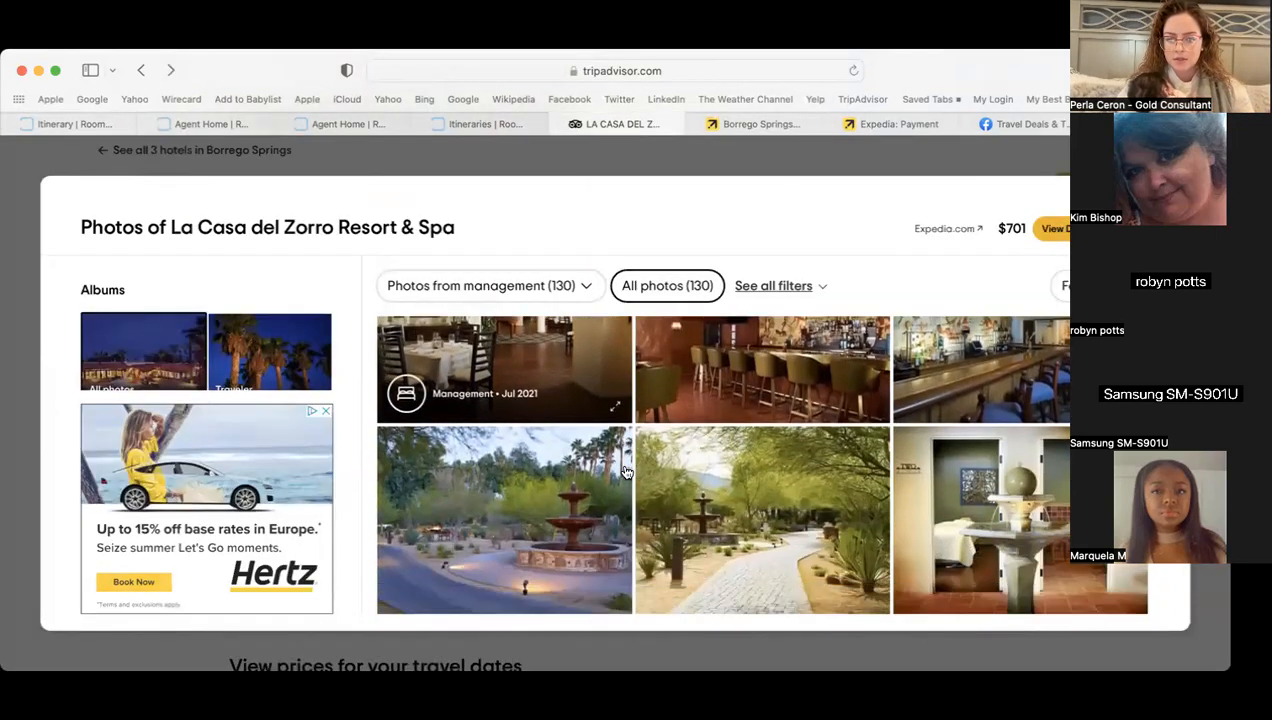
pyautogui.scroll(-1, 627, 473)
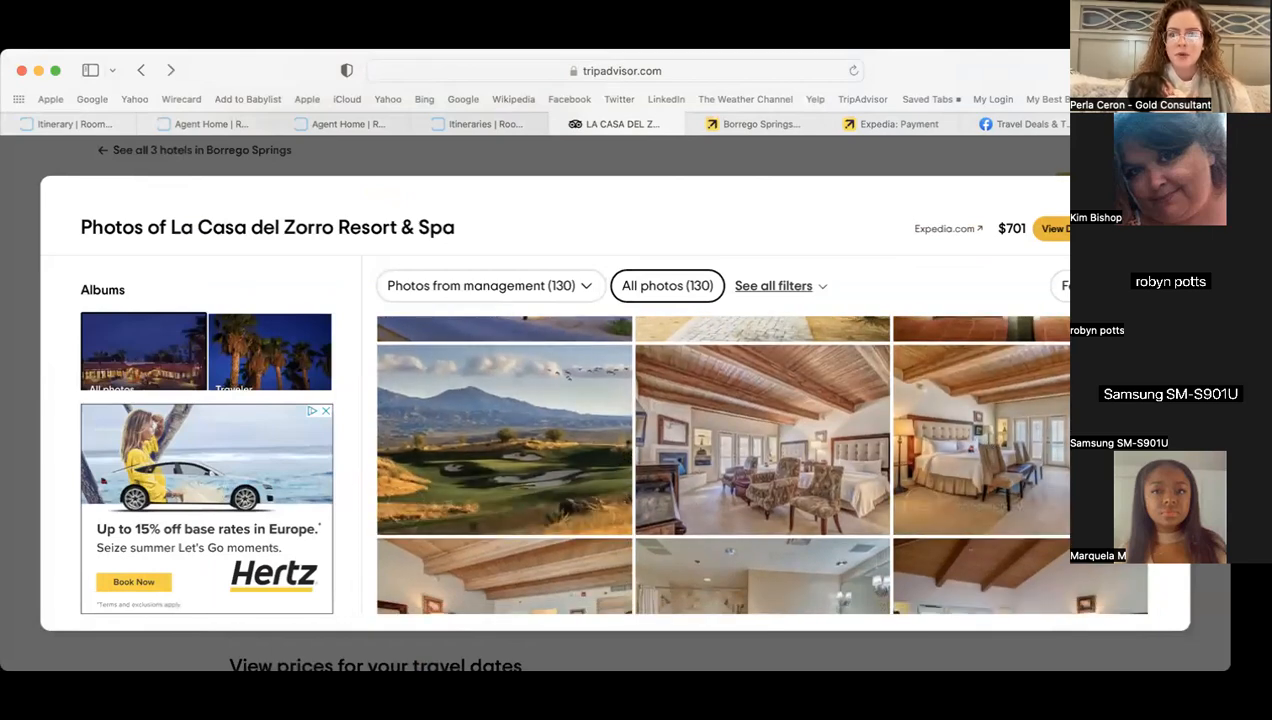
pyautogui.click(1165, 202)
pyautogui.scroll(5, 559, 338)
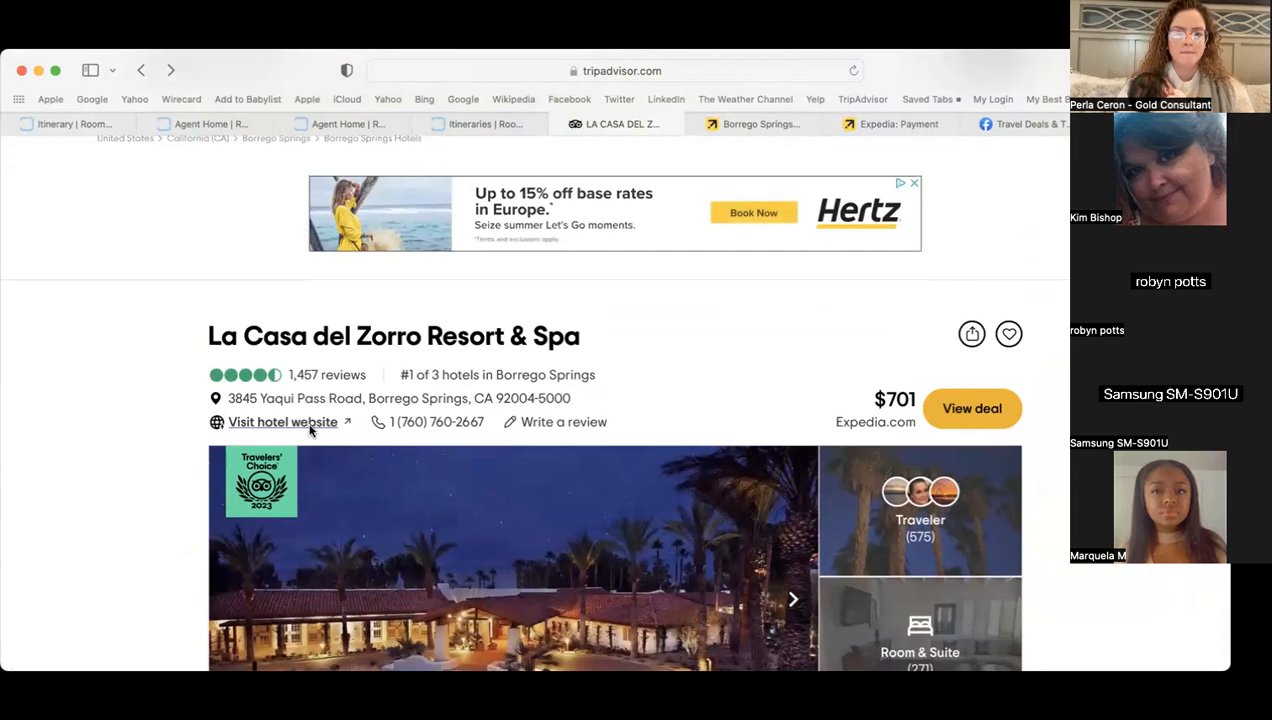
# - Open La Casa del Zorro's own booking website and accept its cookie notice
pyautogui.click(310, 430)
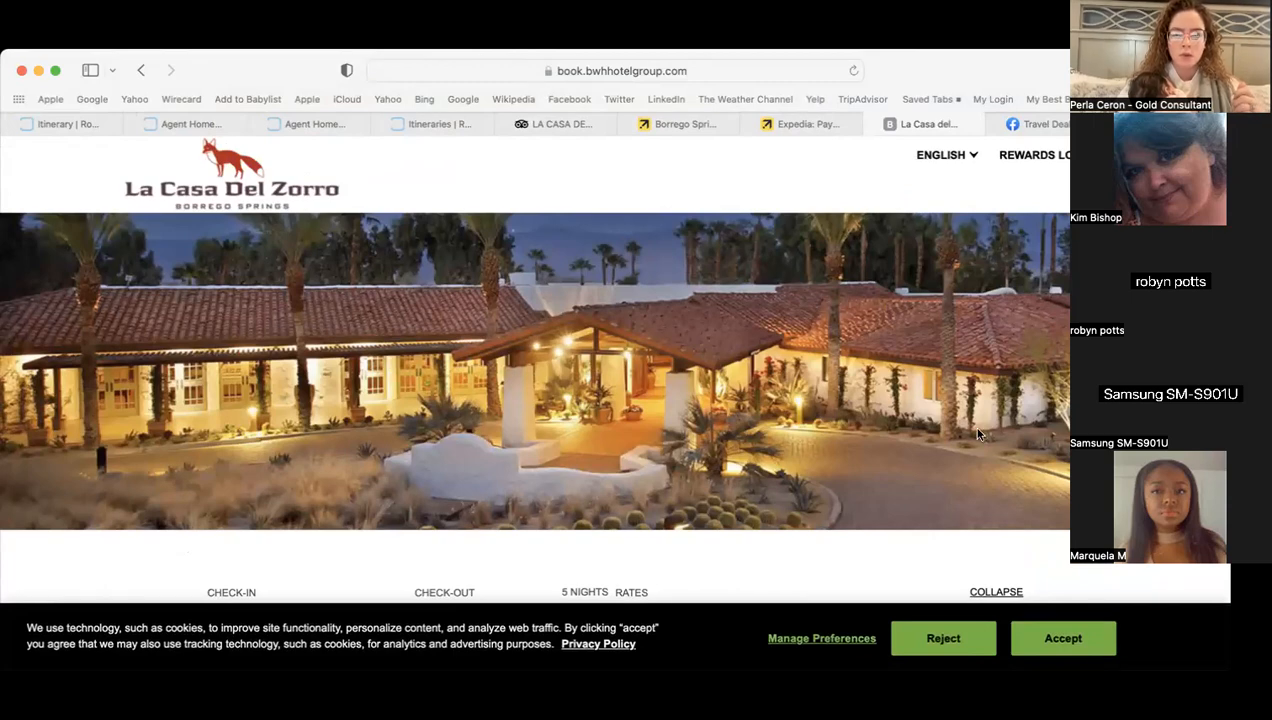
pyautogui.scroll(-5, 971, 425)
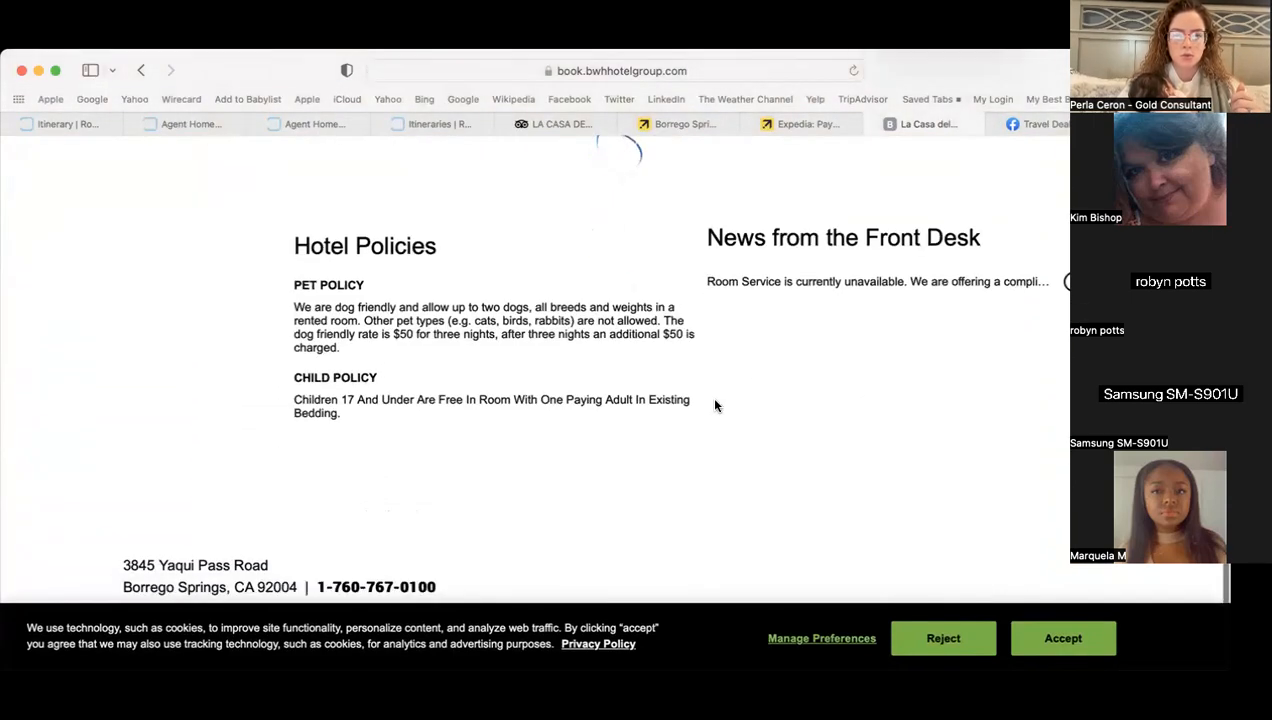
pyautogui.scroll(-10, 690, 420)
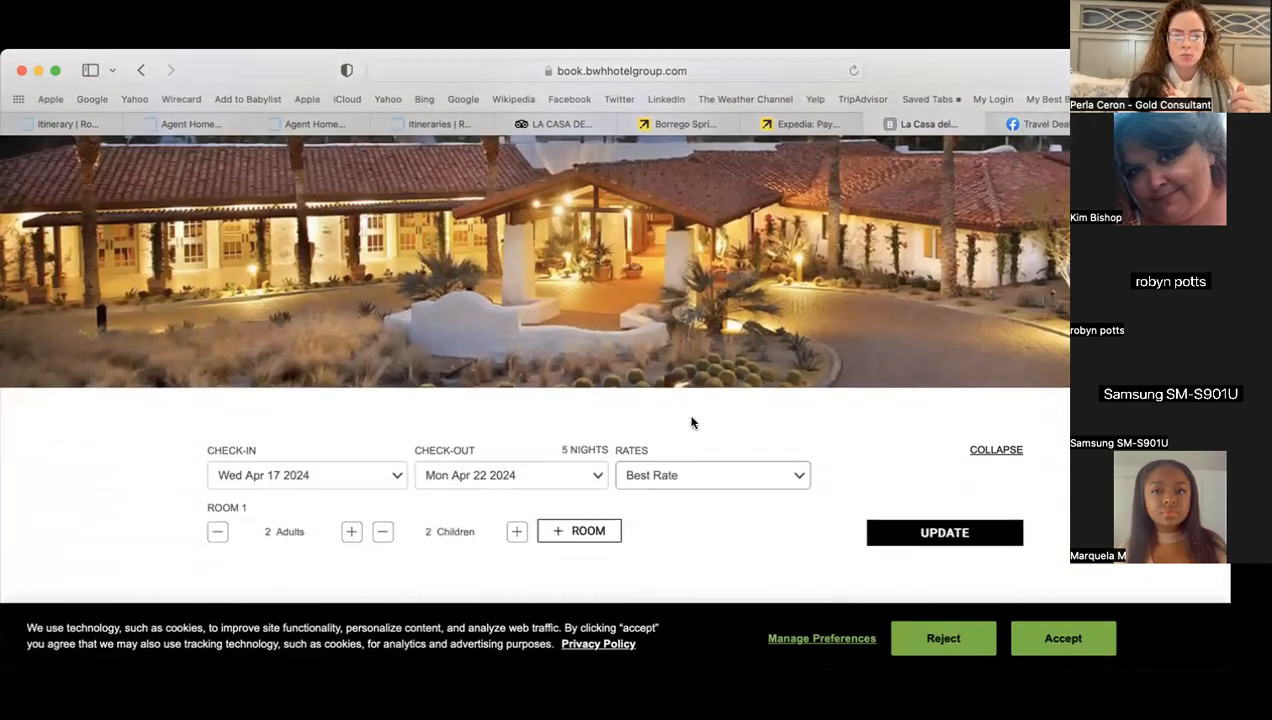
pyautogui.scroll(-2, 690, 422)
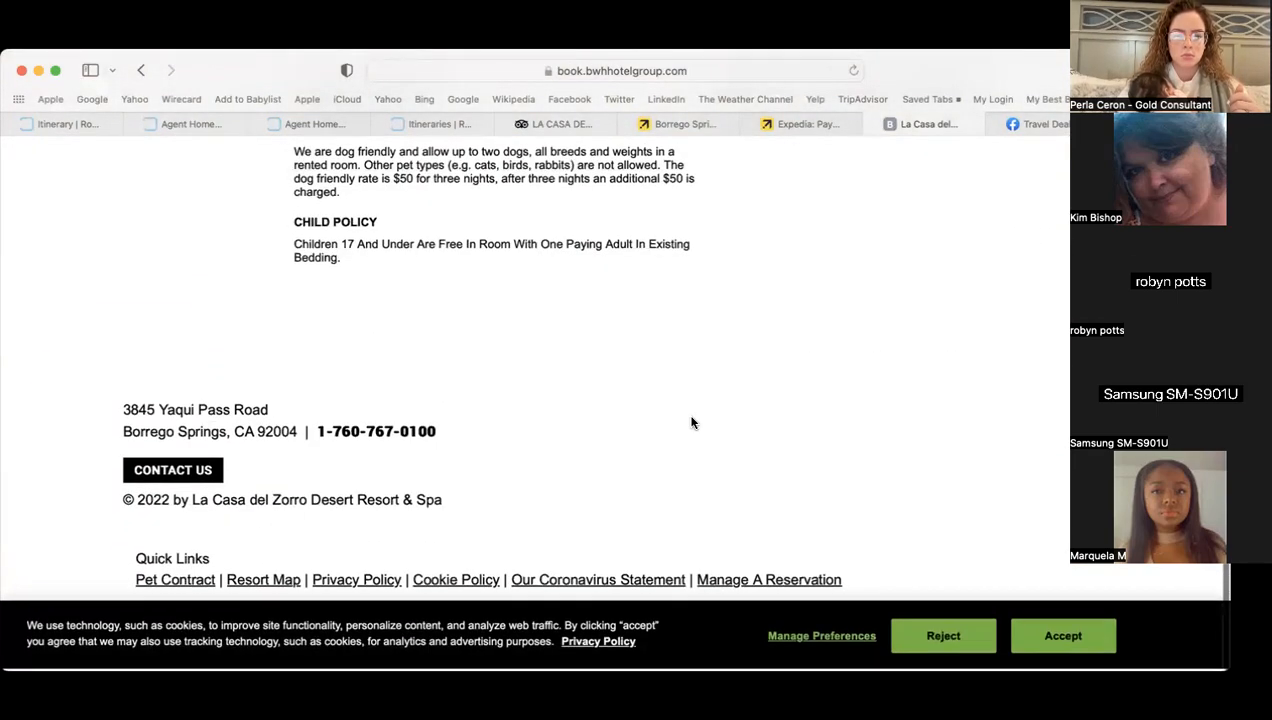
pyautogui.scroll(-3, 690, 422)
pyautogui.scroll(10, 690, 422)
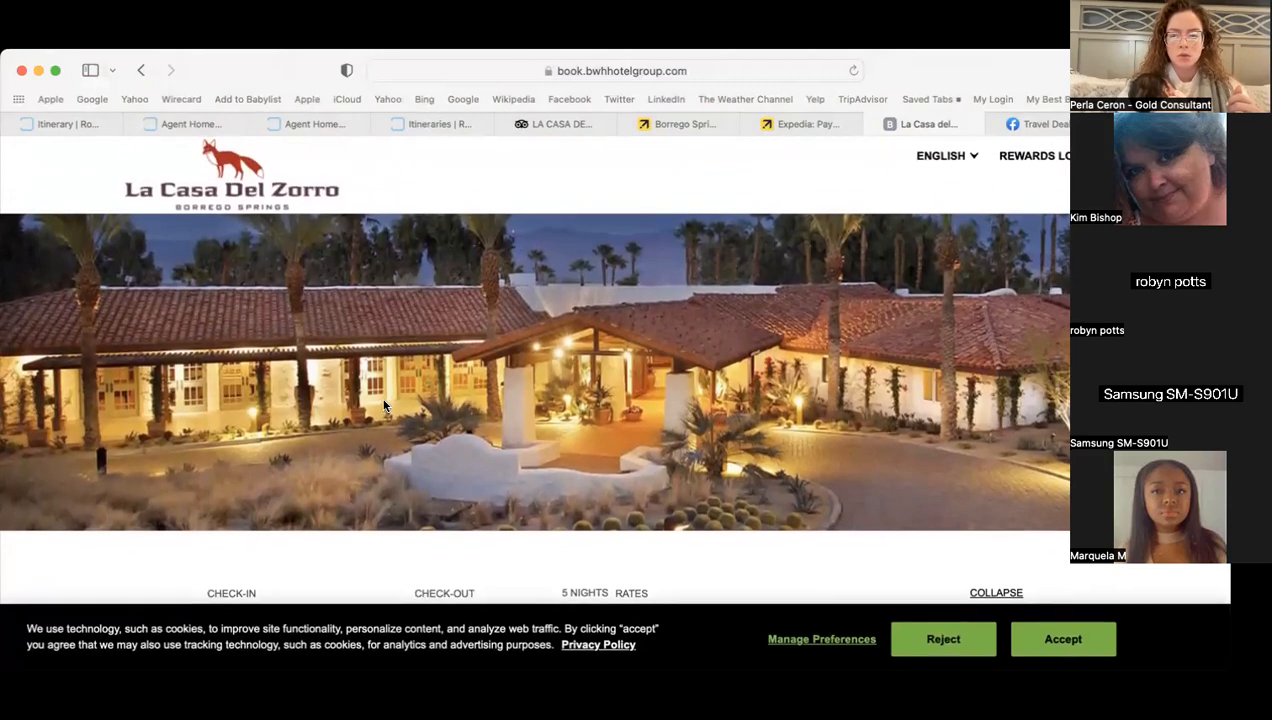
pyautogui.click(1075, 650)
# - Browse the room listings and page the Marigold Casita gallery to its two-bed bedroom photo
pyautogui.scroll(-5, 1074, 605)
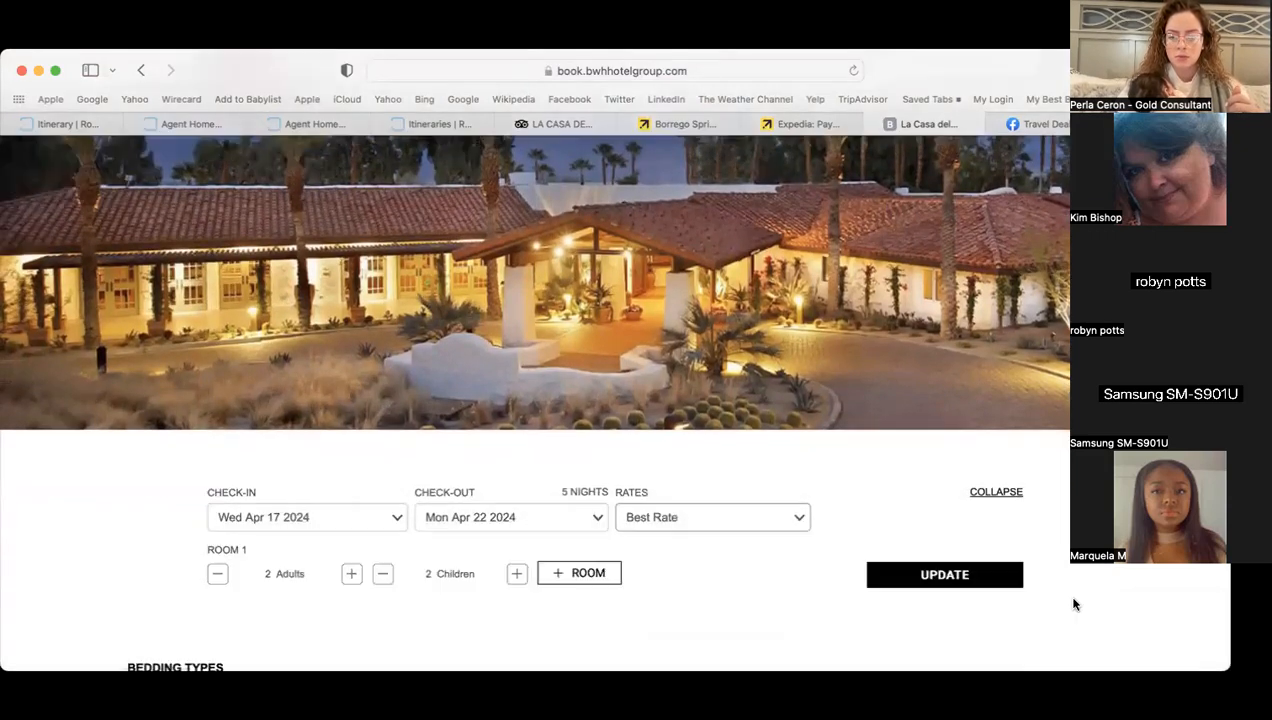
pyautogui.scroll(-5, 1073, 598)
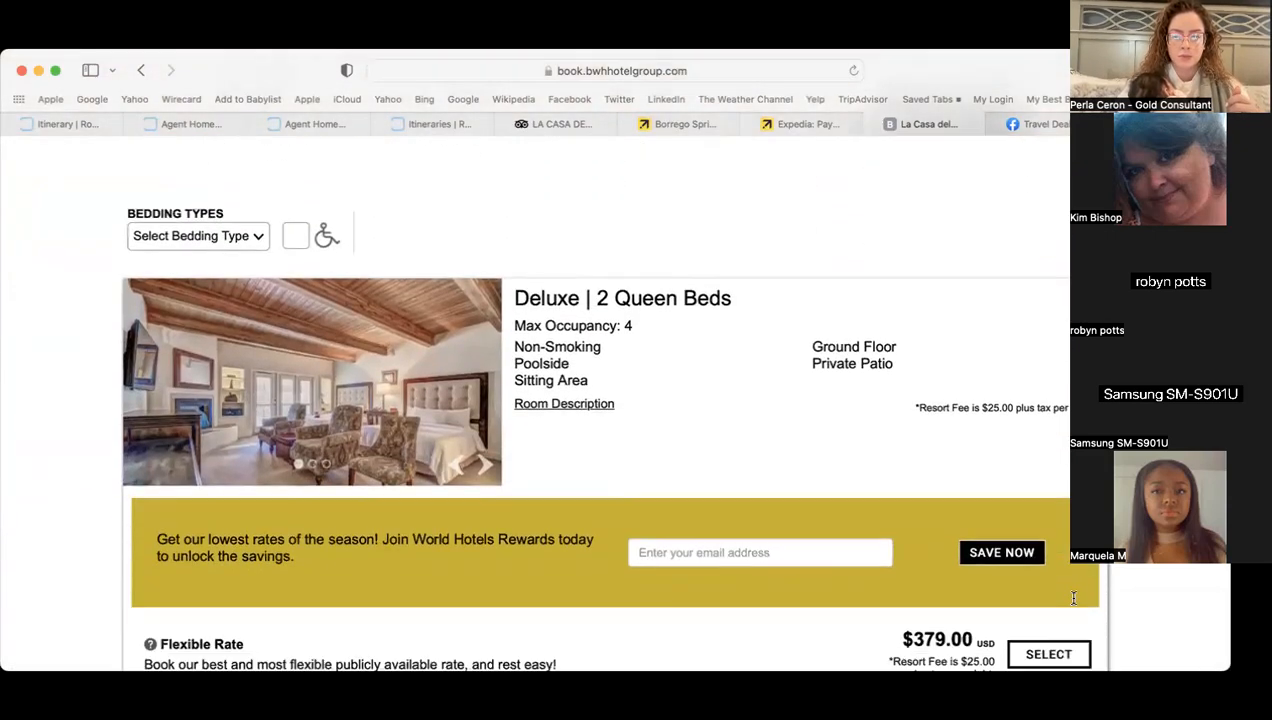
pyautogui.scroll(-12, 1073, 598)
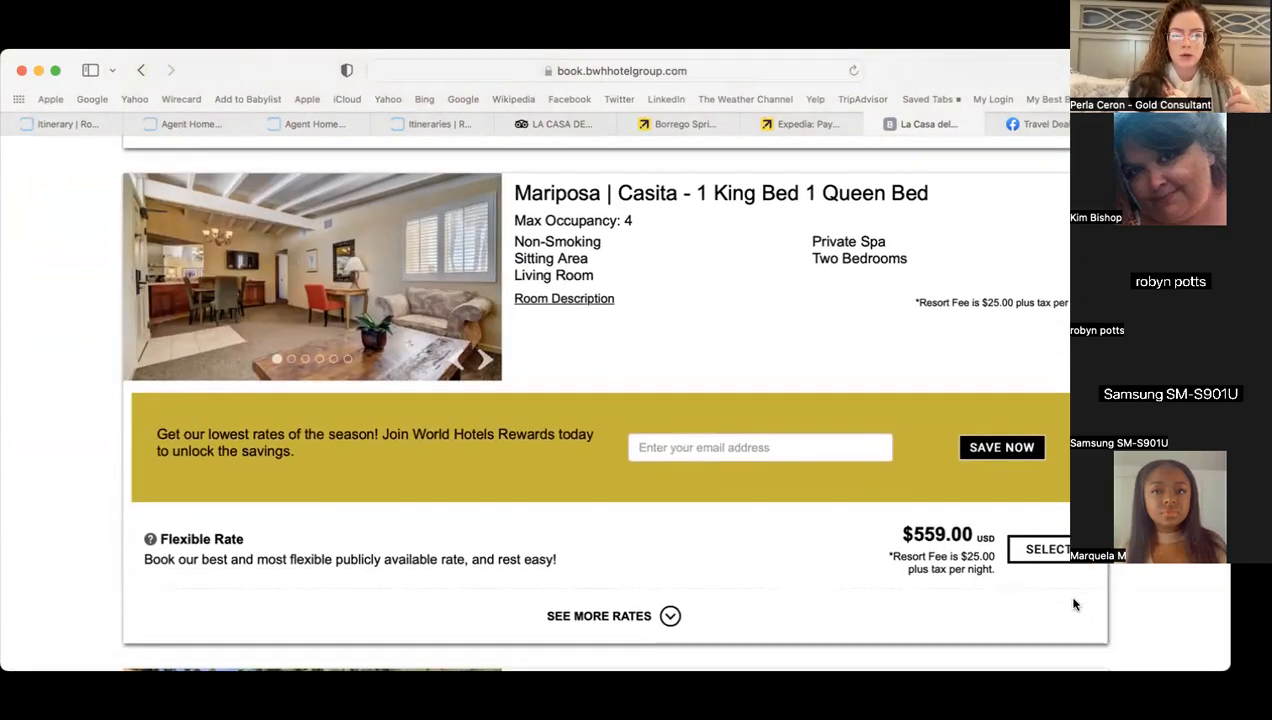
pyautogui.scroll(-10, 1074, 604)
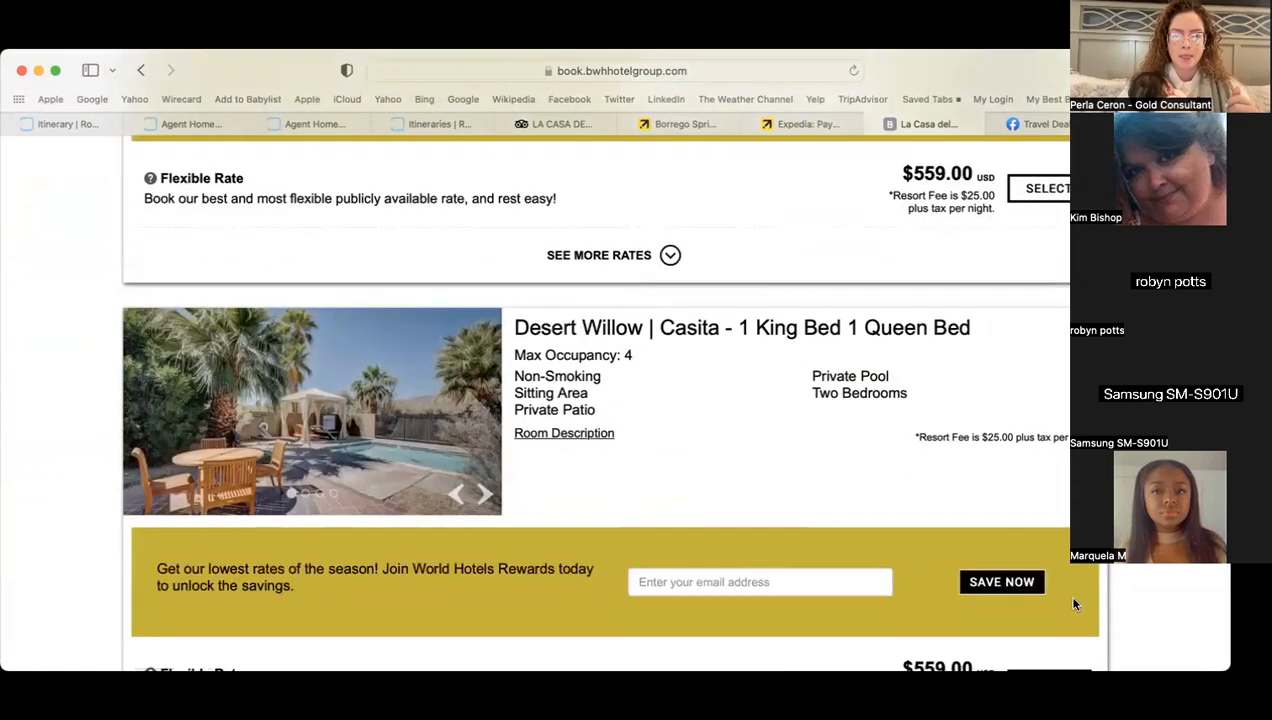
pyautogui.scroll(-8, 1074, 604)
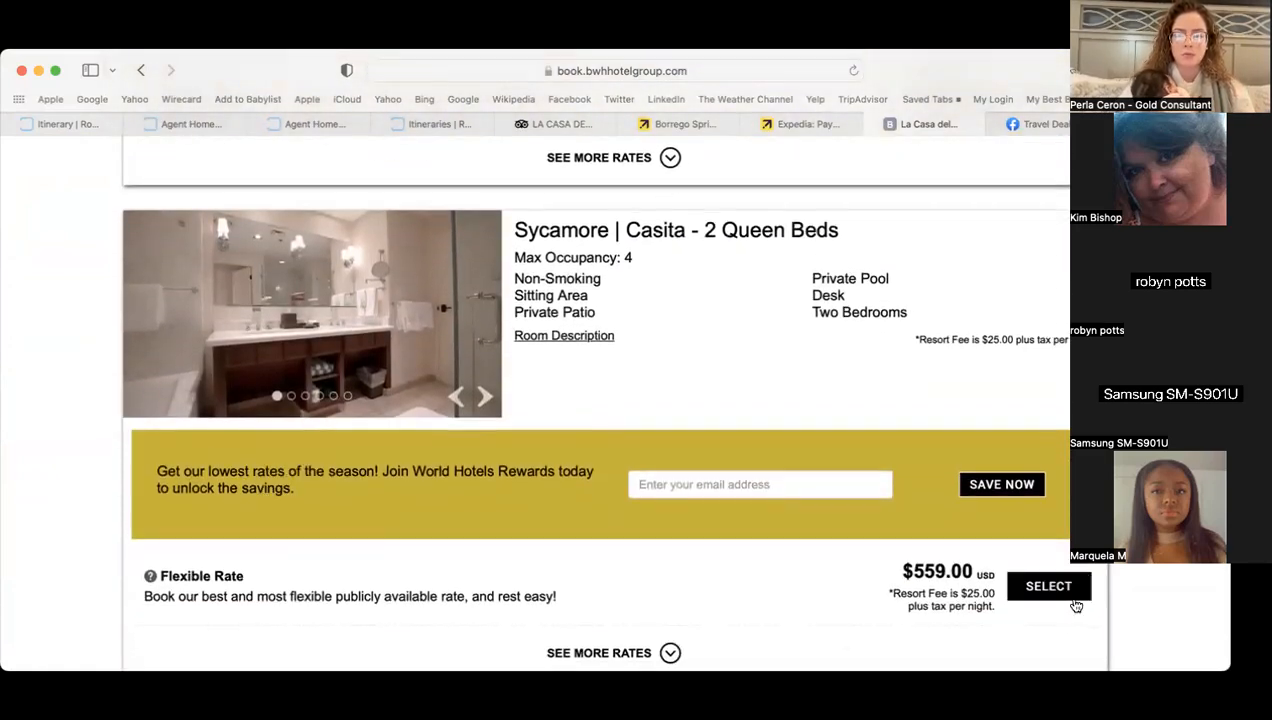
pyautogui.scroll(-5, 1074, 604)
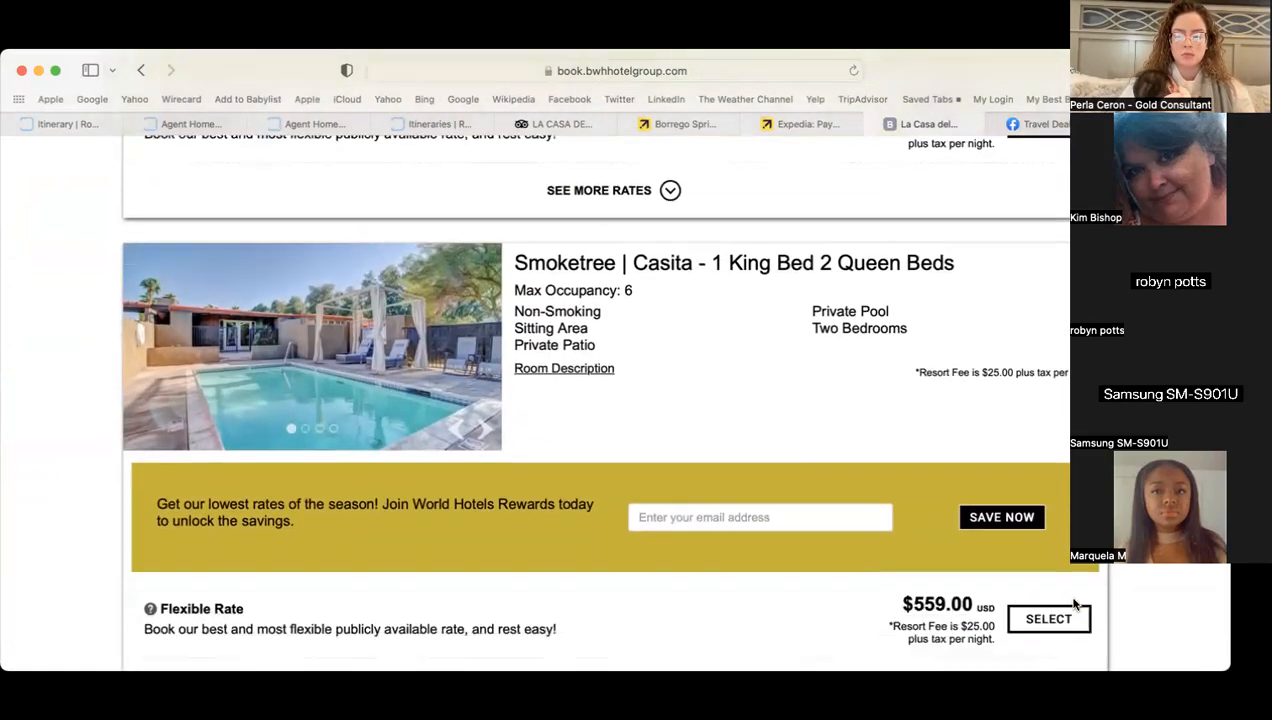
pyautogui.scroll(-10, 1074, 604)
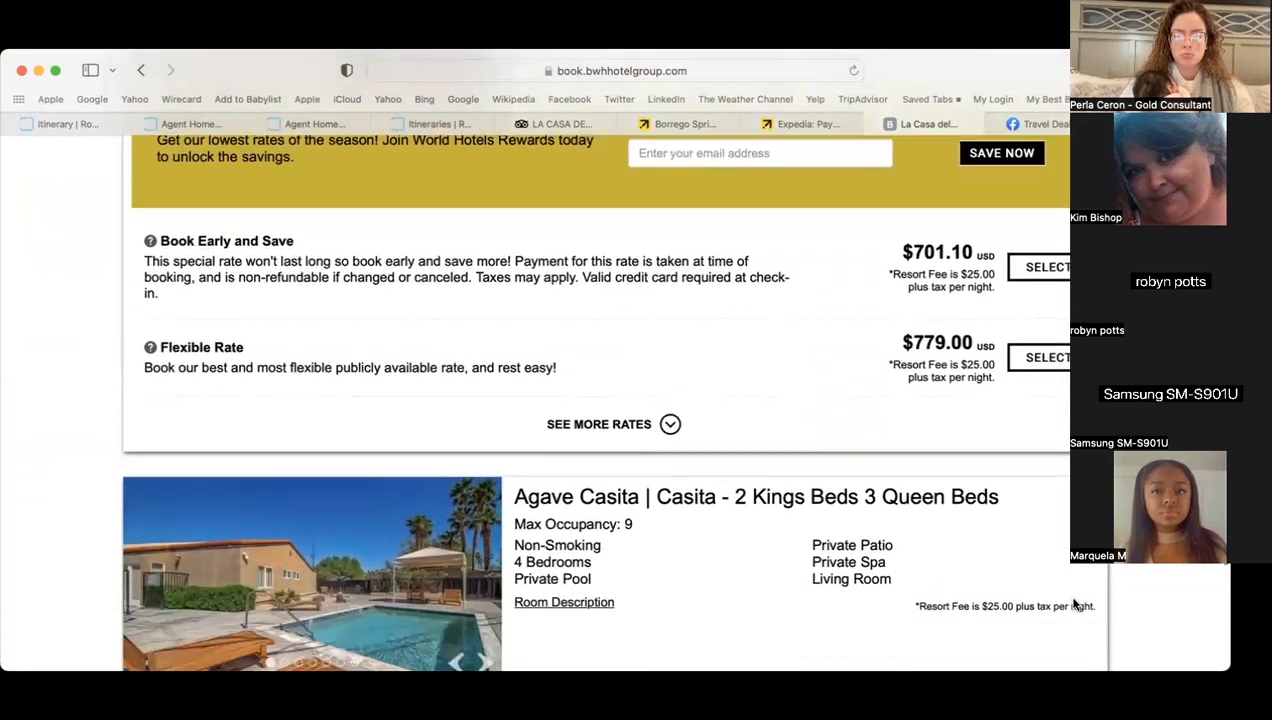
pyautogui.scroll(3, 1074, 604)
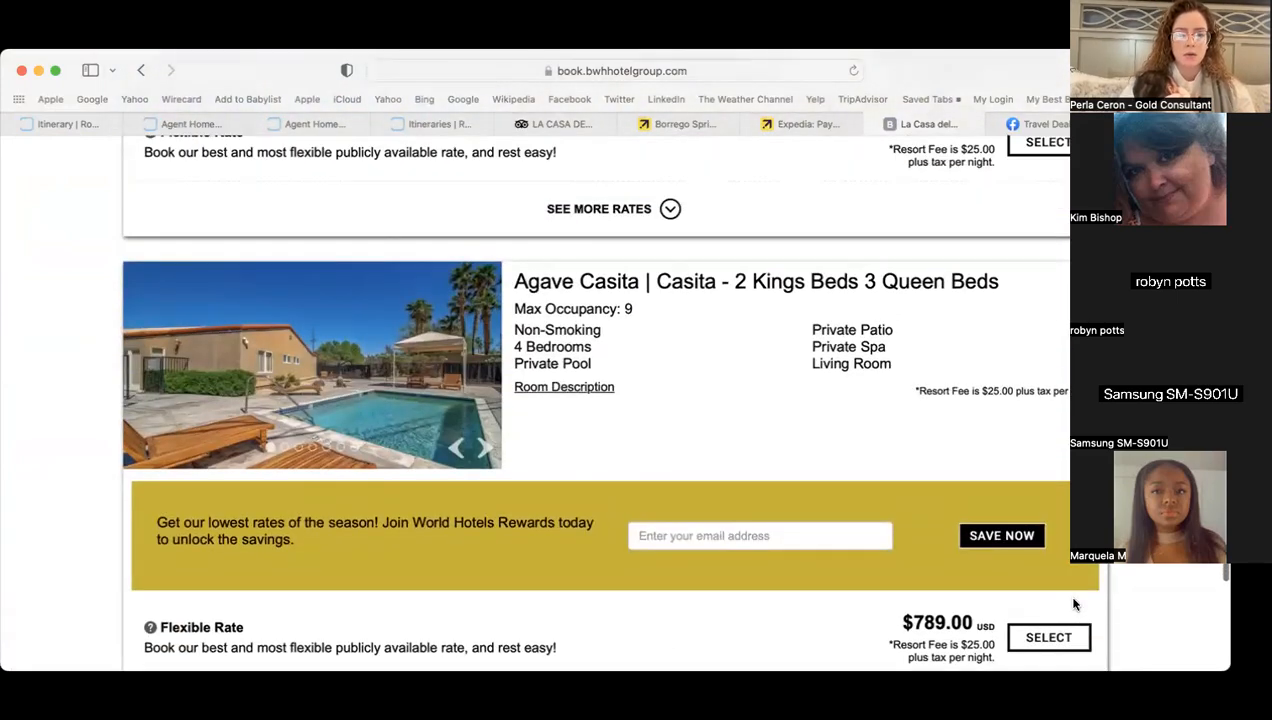
pyautogui.scroll(-6, 1074, 604)
pyautogui.scroll(-7, 1074, 604)
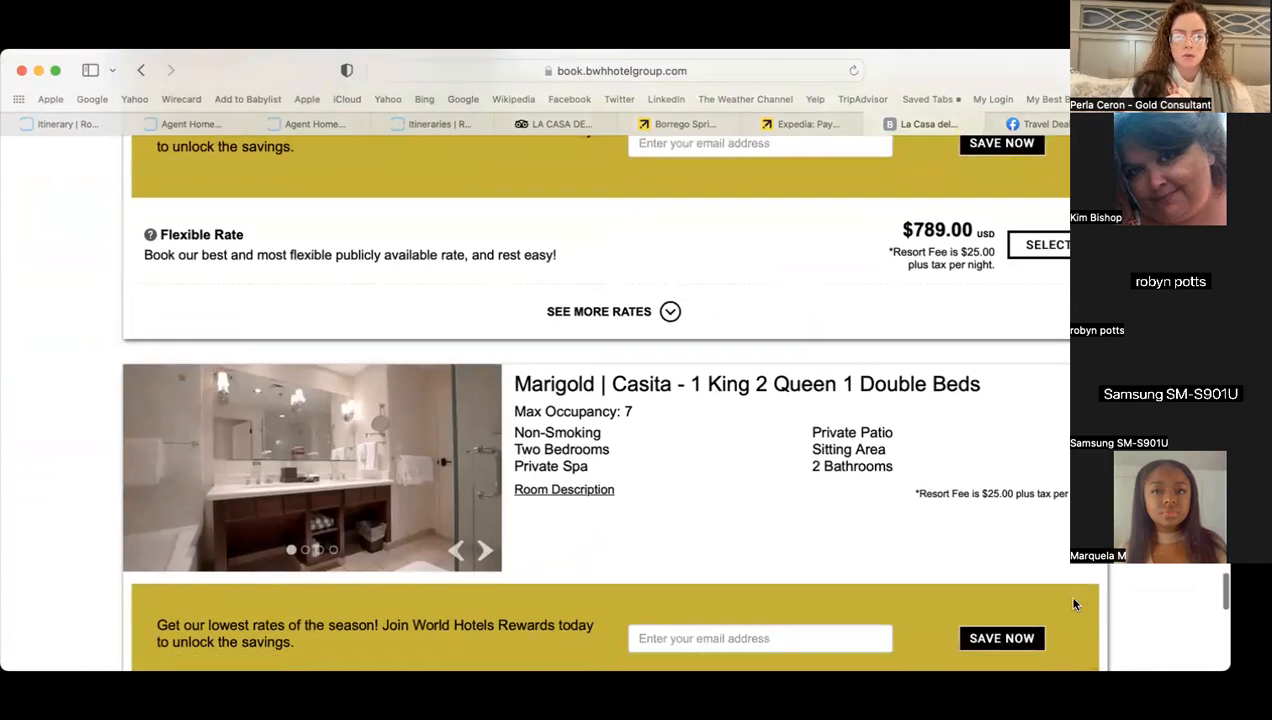
pyautogui.scroll(1, 1074, 604)
pyautogui.scroll(3, 1074, 604)
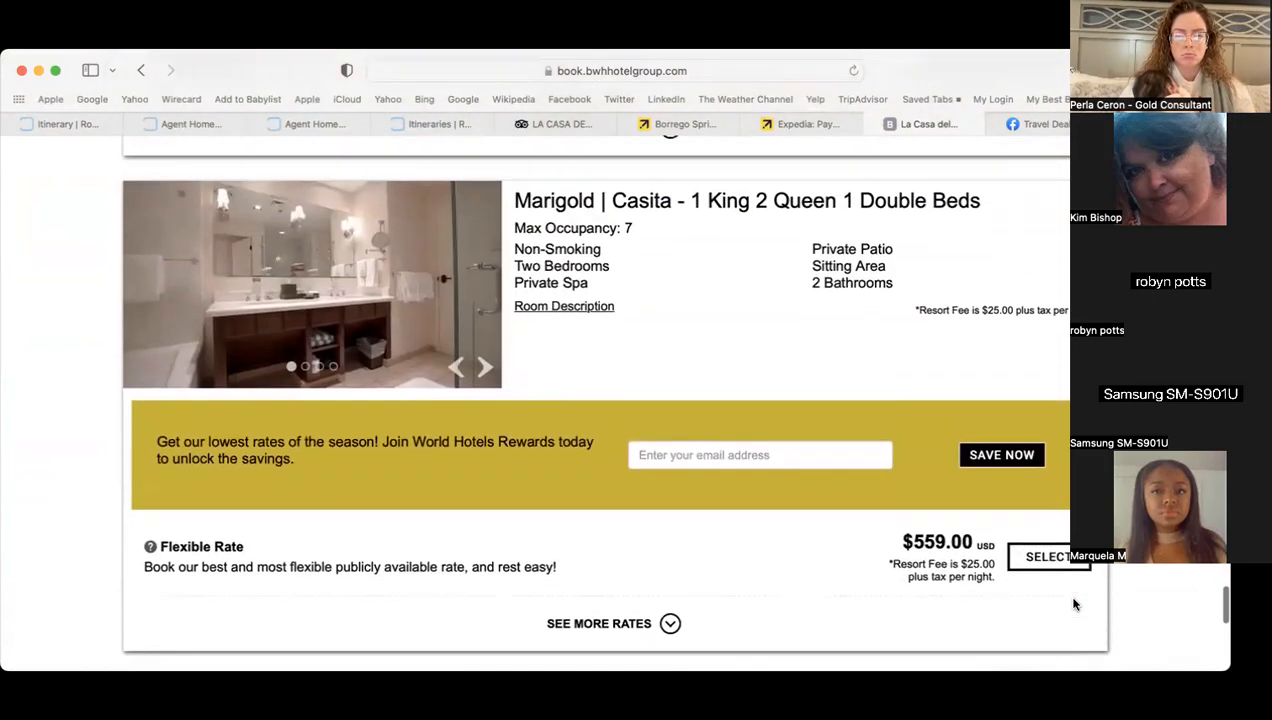
pyautogui.click(478, 447)
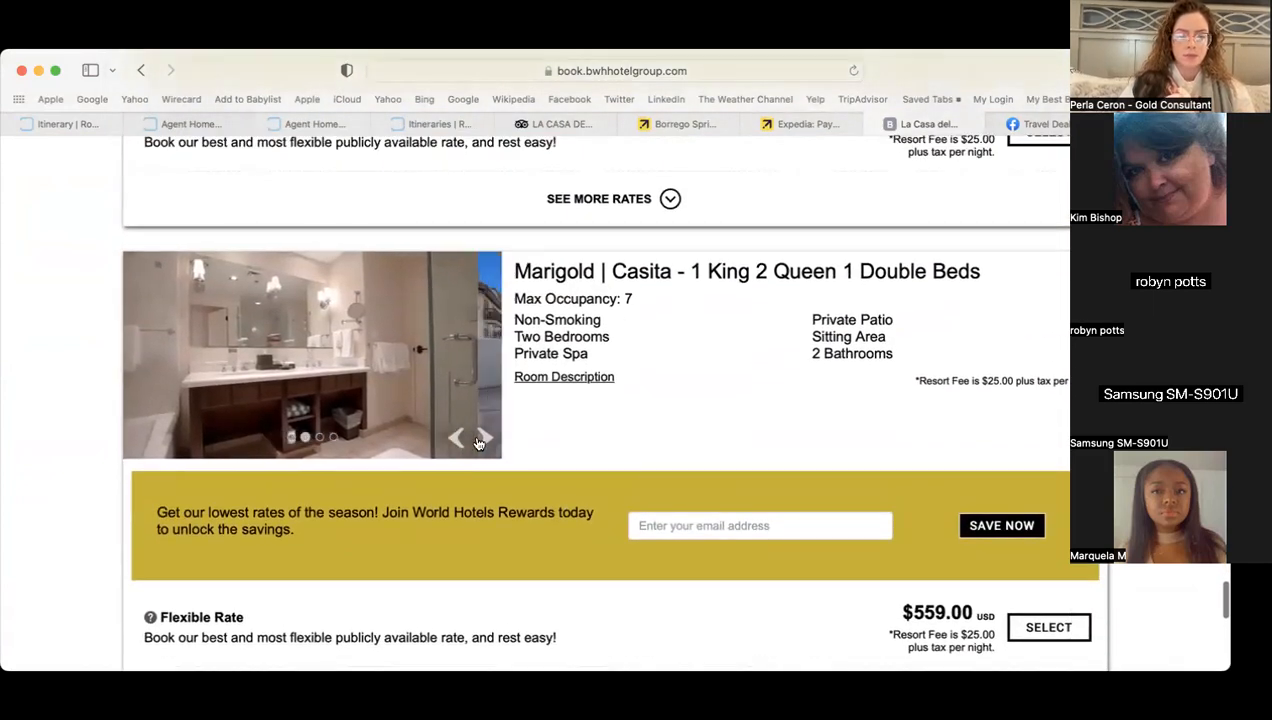
pyautogui.click(481, 443)
pyautogui.click(481, 443)
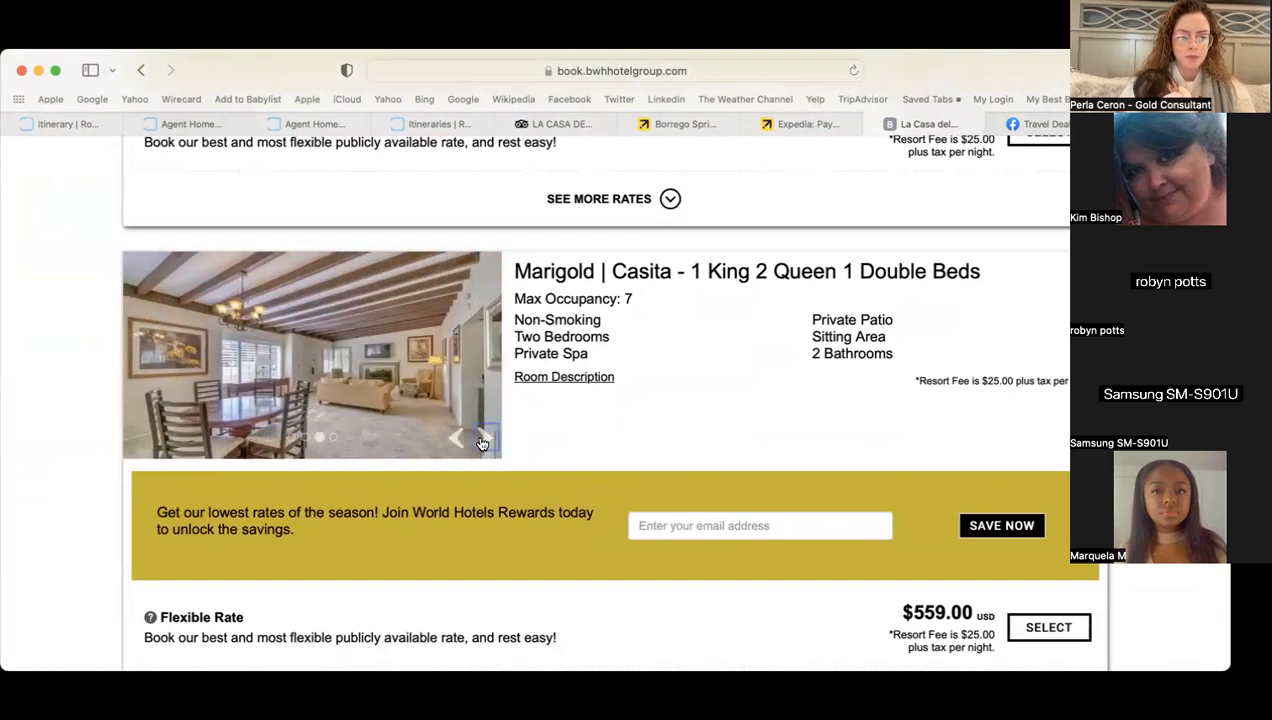
pyautogui.click(481, 443)
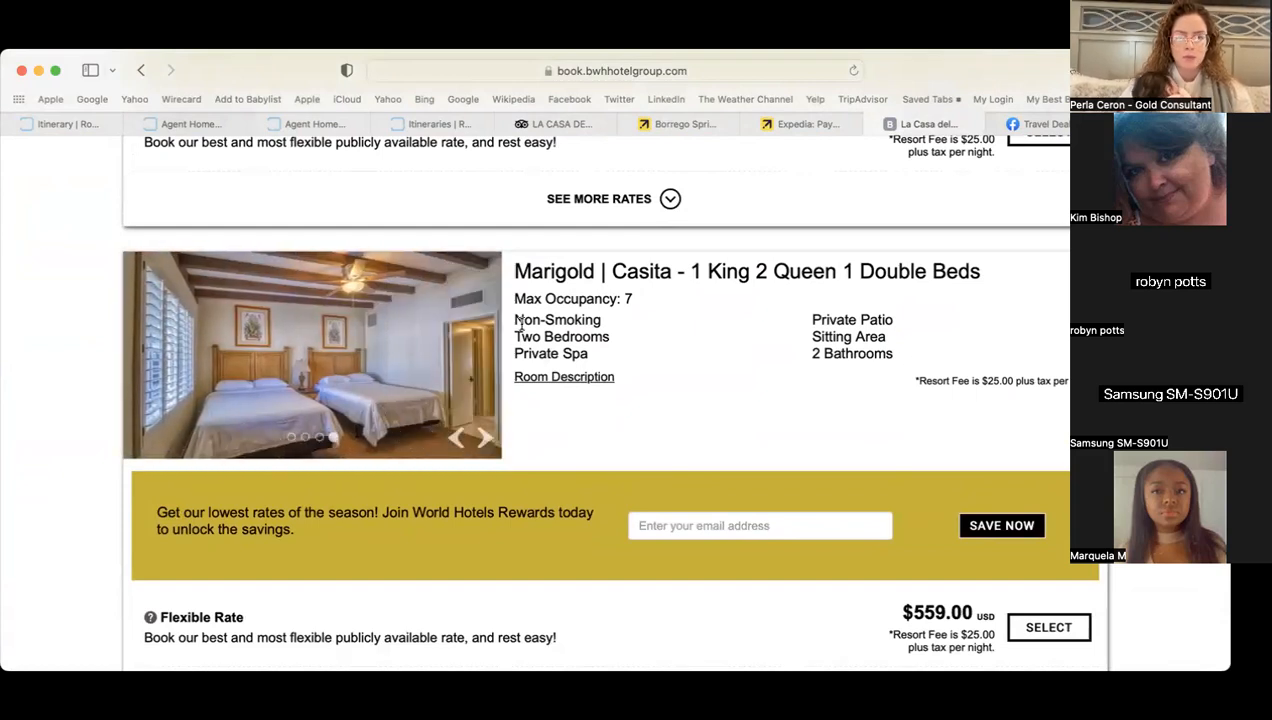
# - Search Room-Res hotels for La Casa del Zorro, Borrego Springs
pyautogui.click(82, 123)
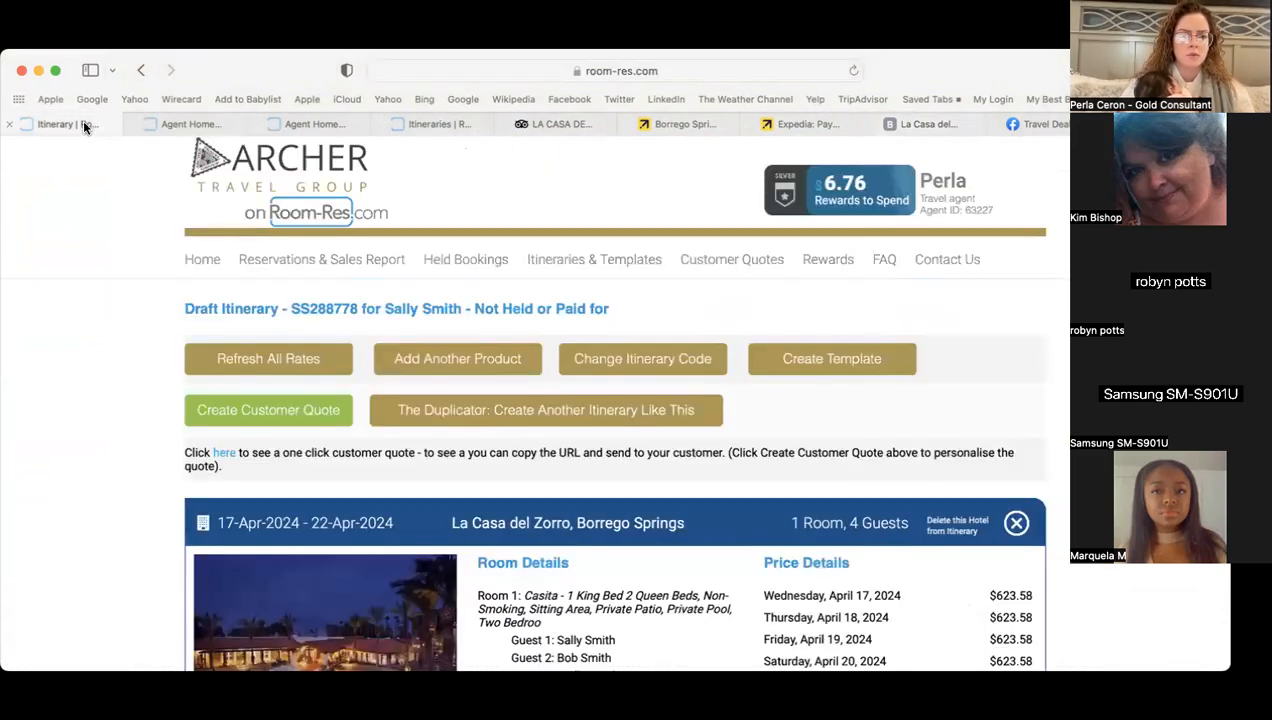
pyautogui.click(212, 265)
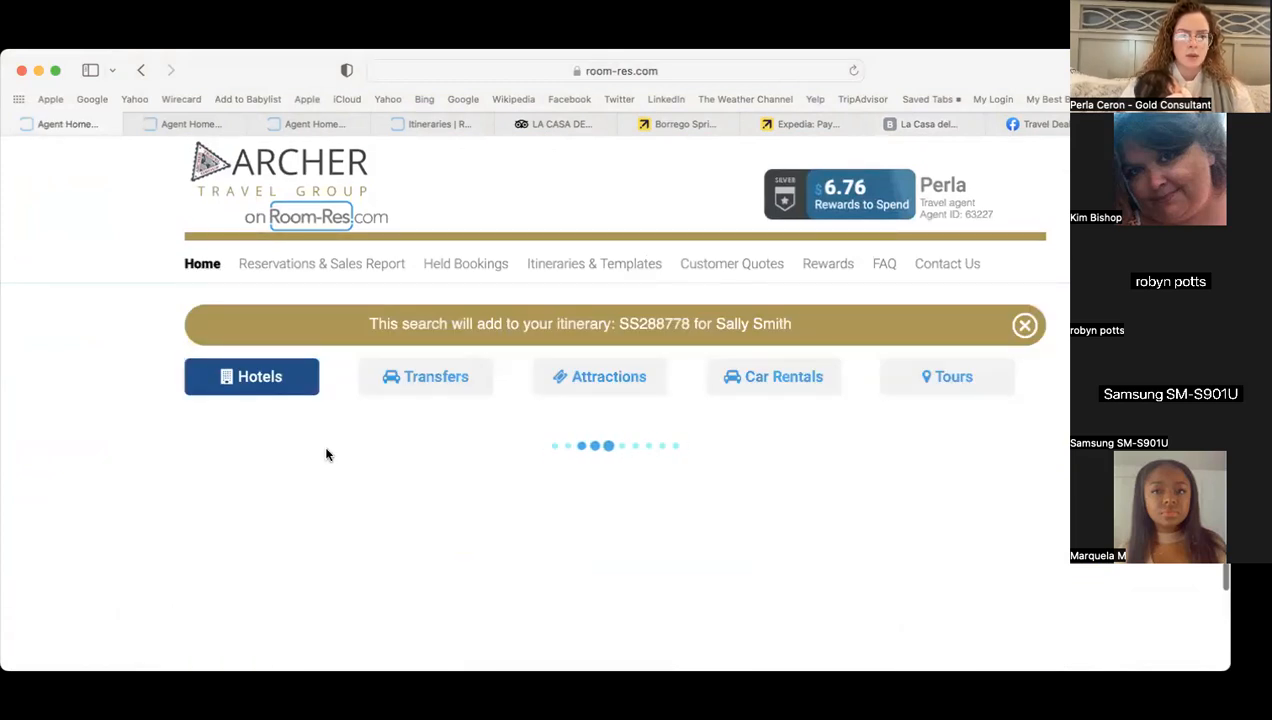
pyautogui.write('a ca')
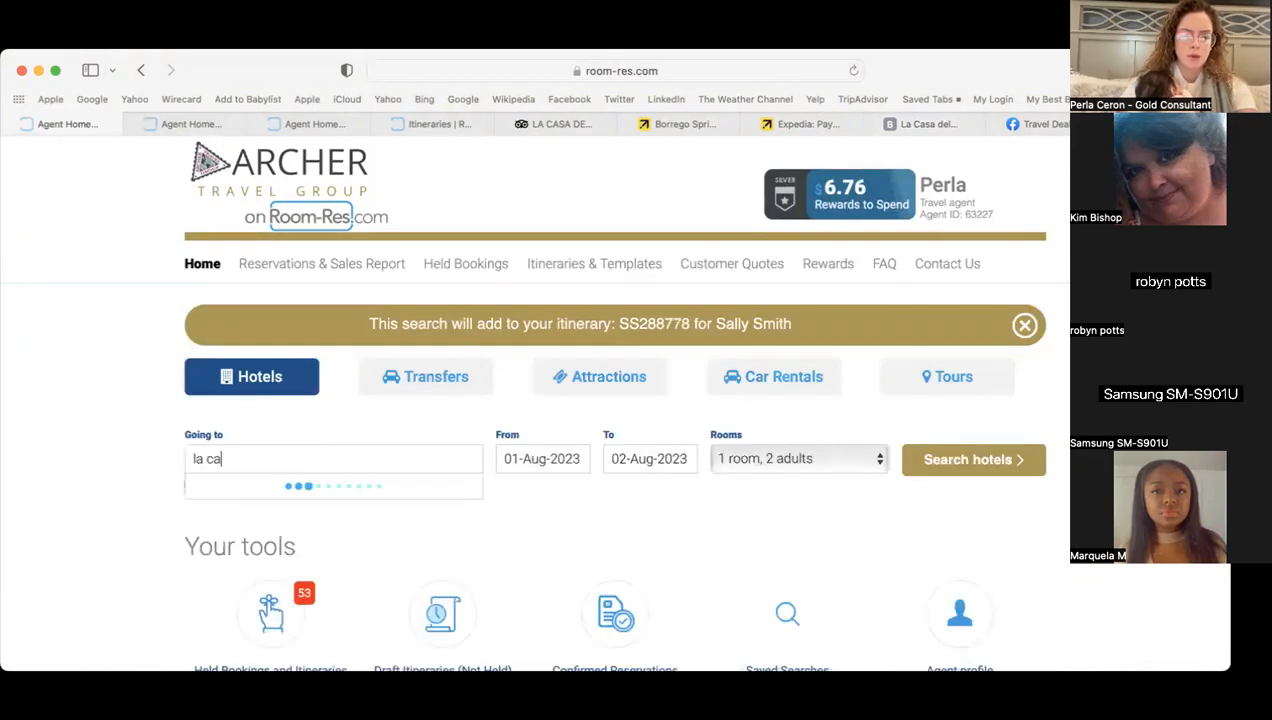
pyautogui.write('sa del zorro')
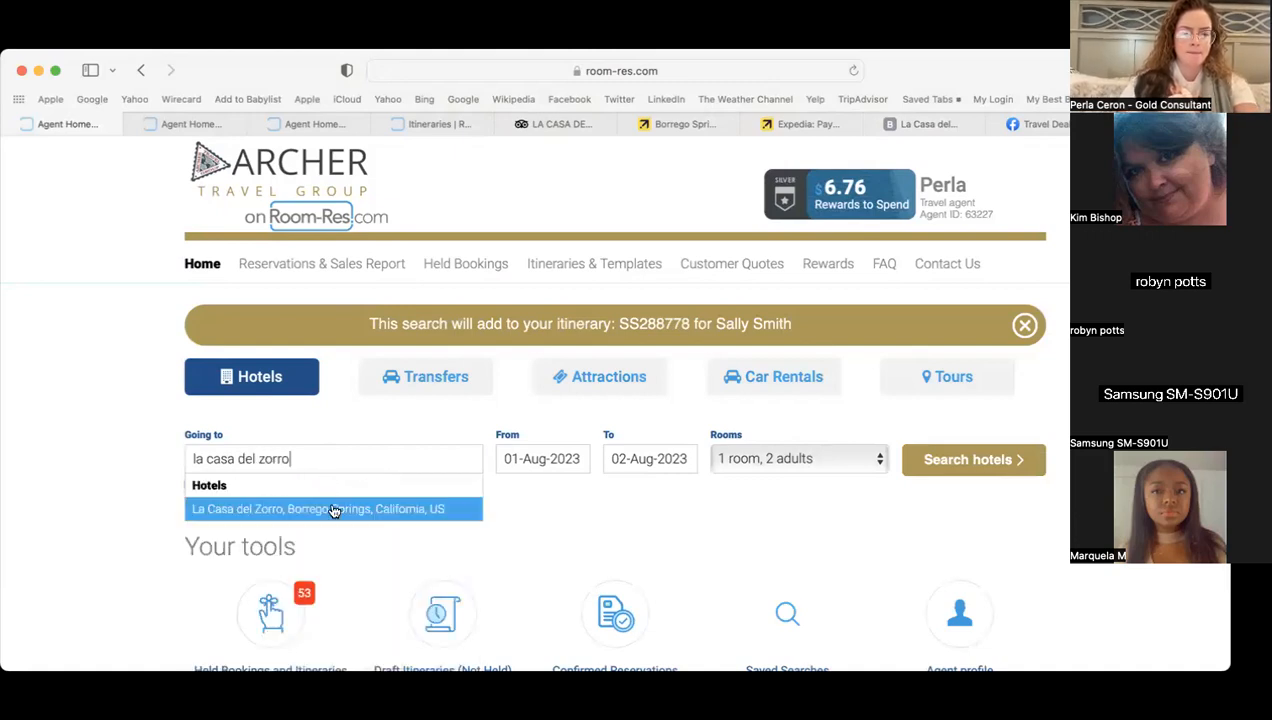
pyautogui.click(333, 511)
pyautogui.click(1020, 462)
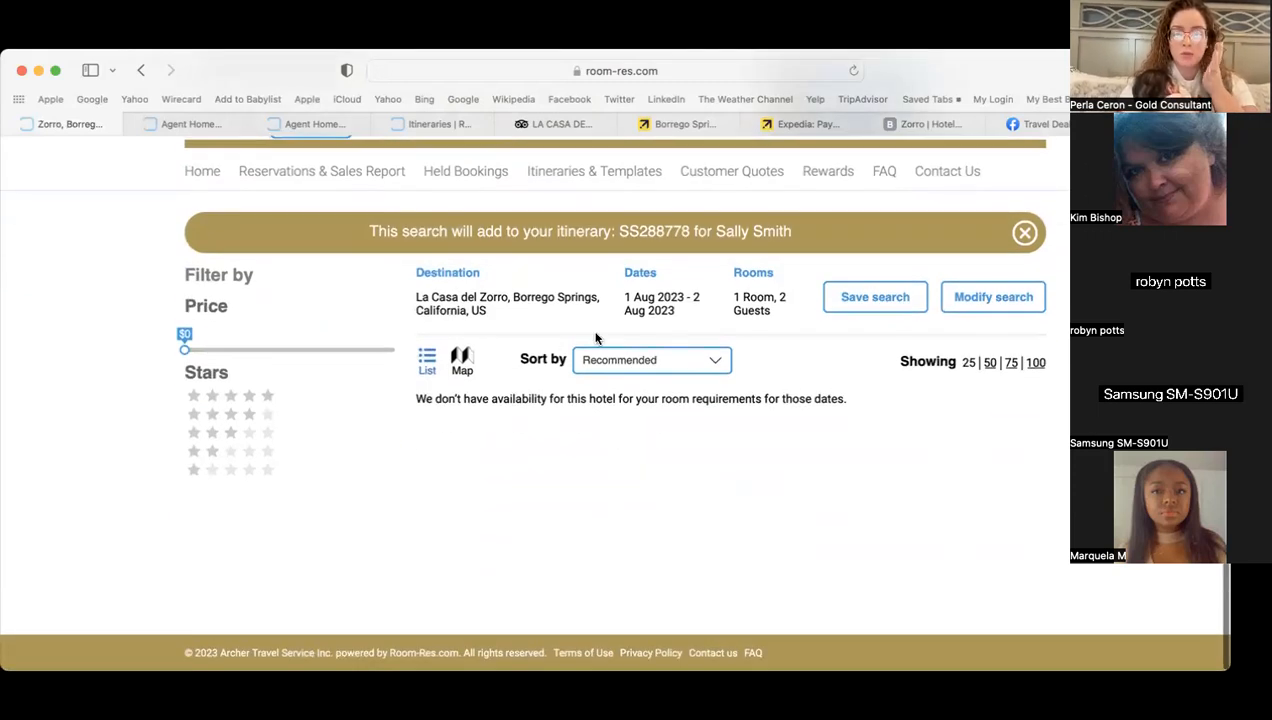
# - Change the search dates to 17–22 Apr 2024 and search again
pyautogui.click(990, 297)
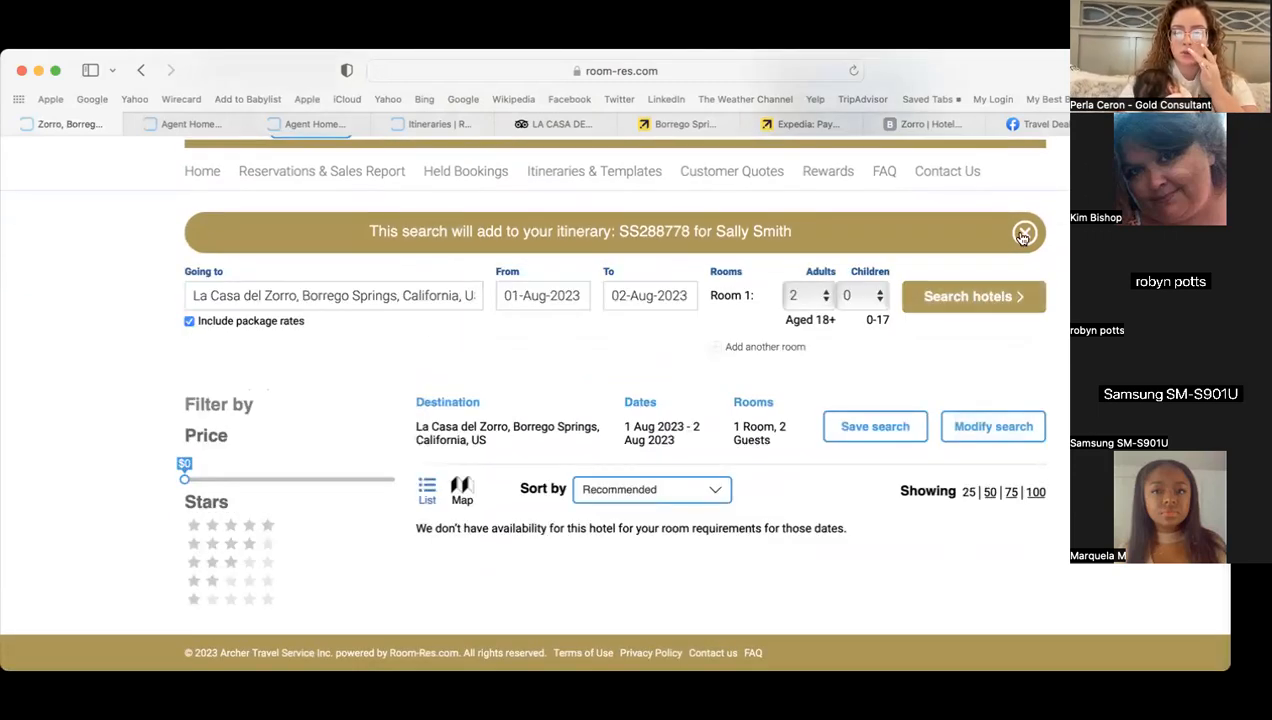
pyautogui.click(1022, 234)
pyautogui.click(575, 250)
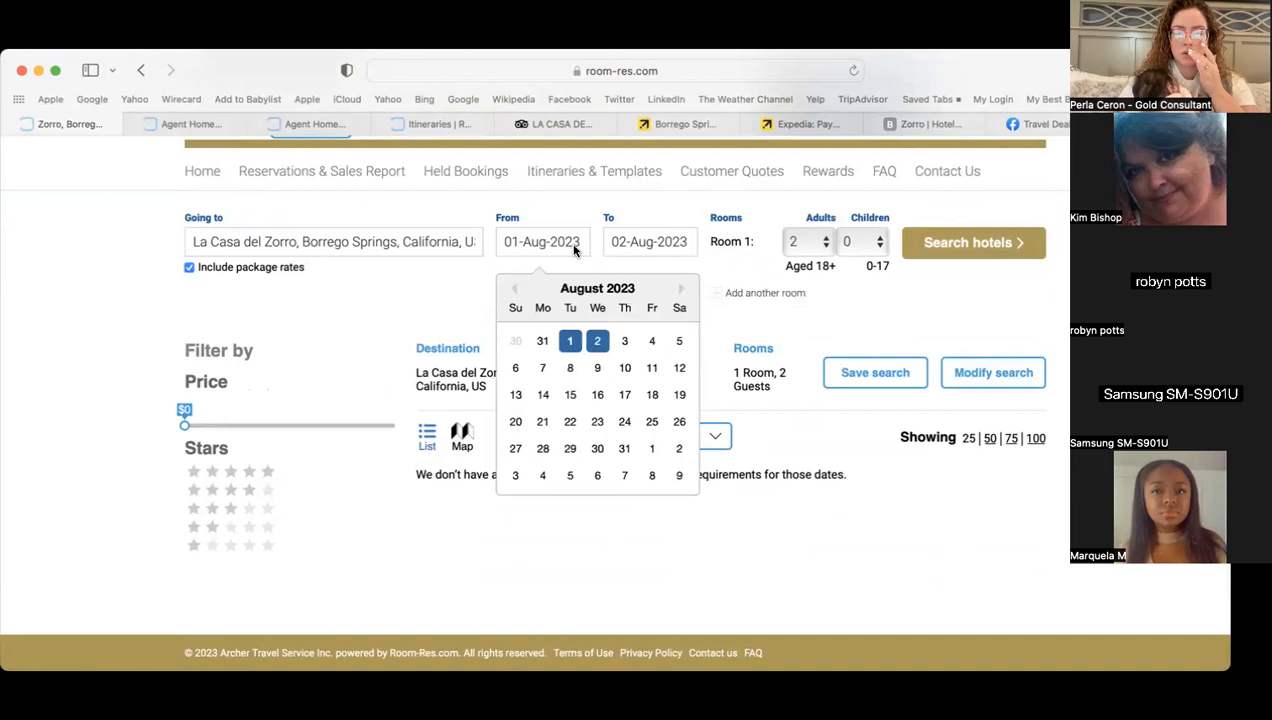
pyautogui.click(679, 289)
pyautogui.click(679, 289)
pyautogui.click(679, 289)
pyautogui.click(679, 289)
pyautogui.click(679, 289)
pyautogui.click(679, 289)
pyautogui.click(679, 289)
pyautogui.click(679, 289)
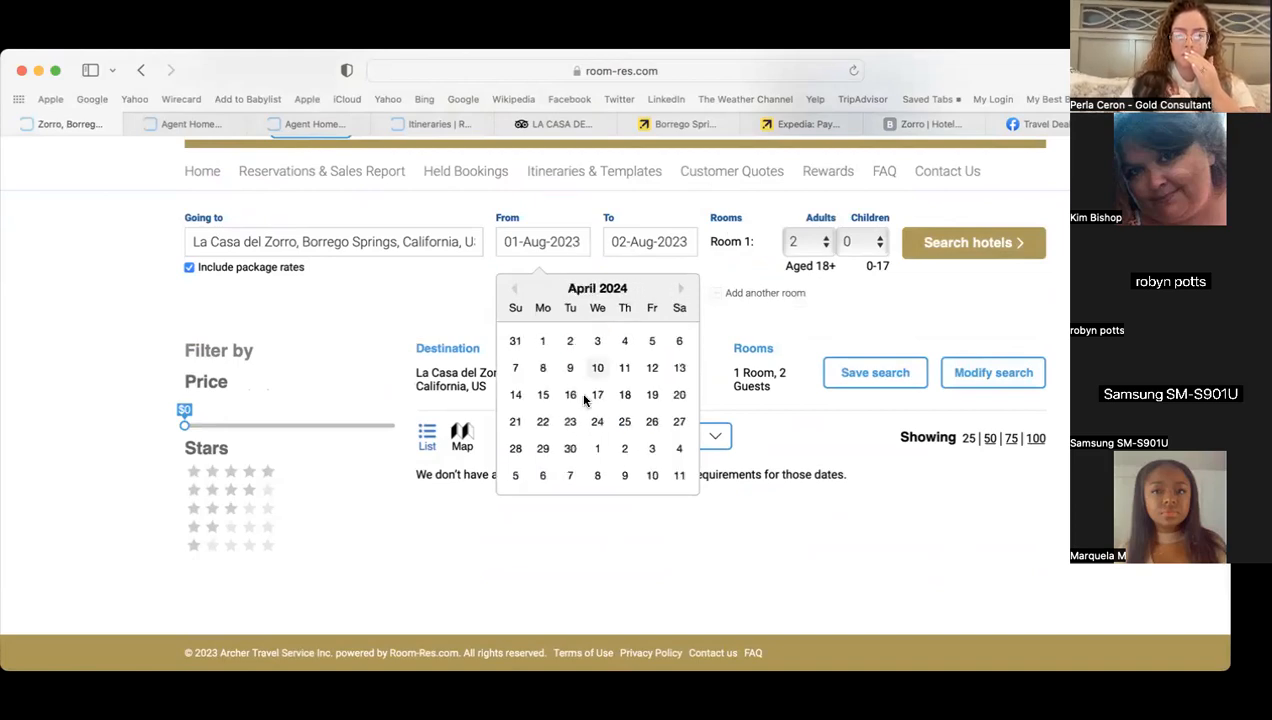
pyautogui.click(593, 397)
pyautogui.click(651, 420)
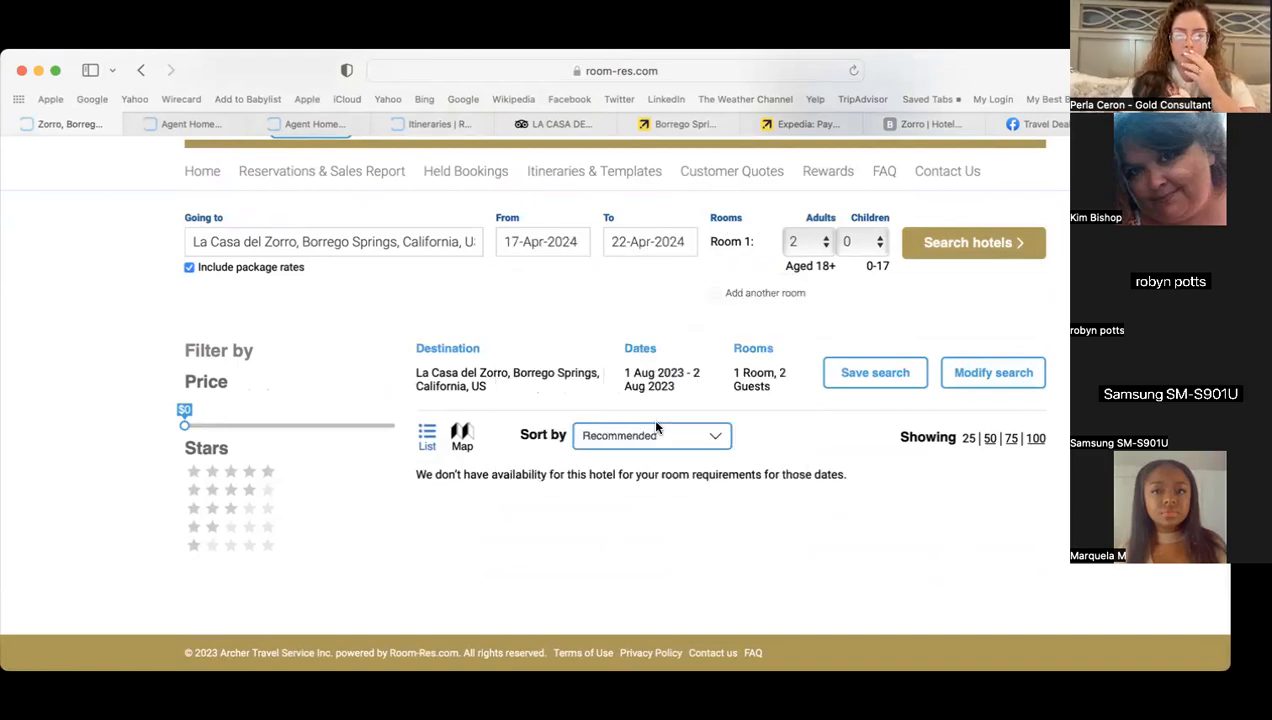
pyautogui.click(997, 240)
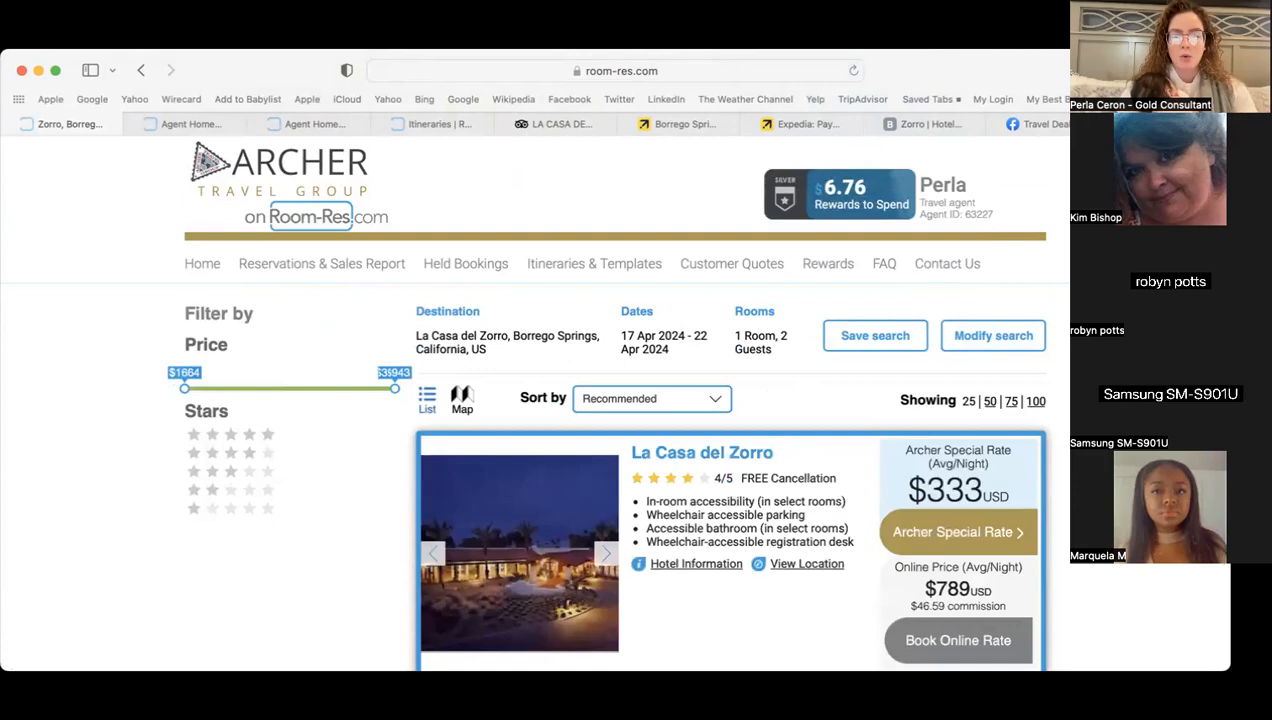
# - Open La Casa del Zorro's photo gallery and save the resort night photo as 'san diego'
pyautogui.scroll(-3, 714, 284)
pyautogui.click(714, 284)
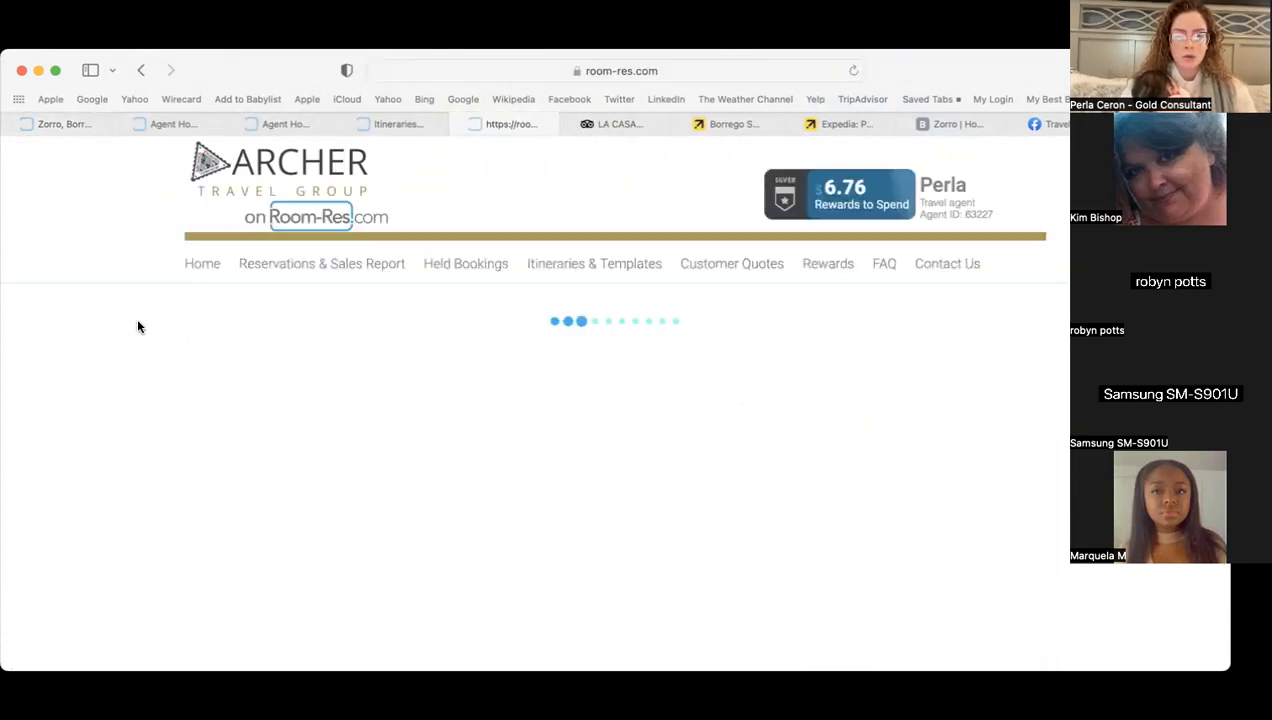
pyautogui.scroll(-3, 138, 326)
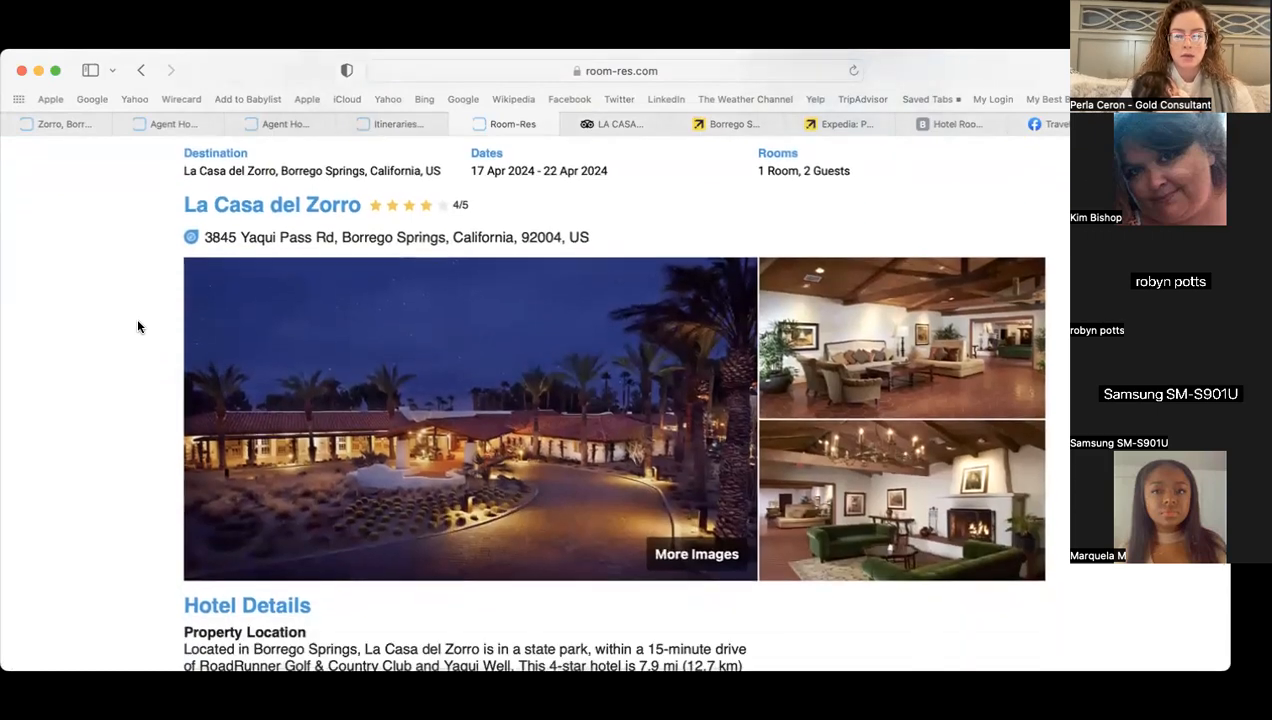
pyautogui.click(700, 553)
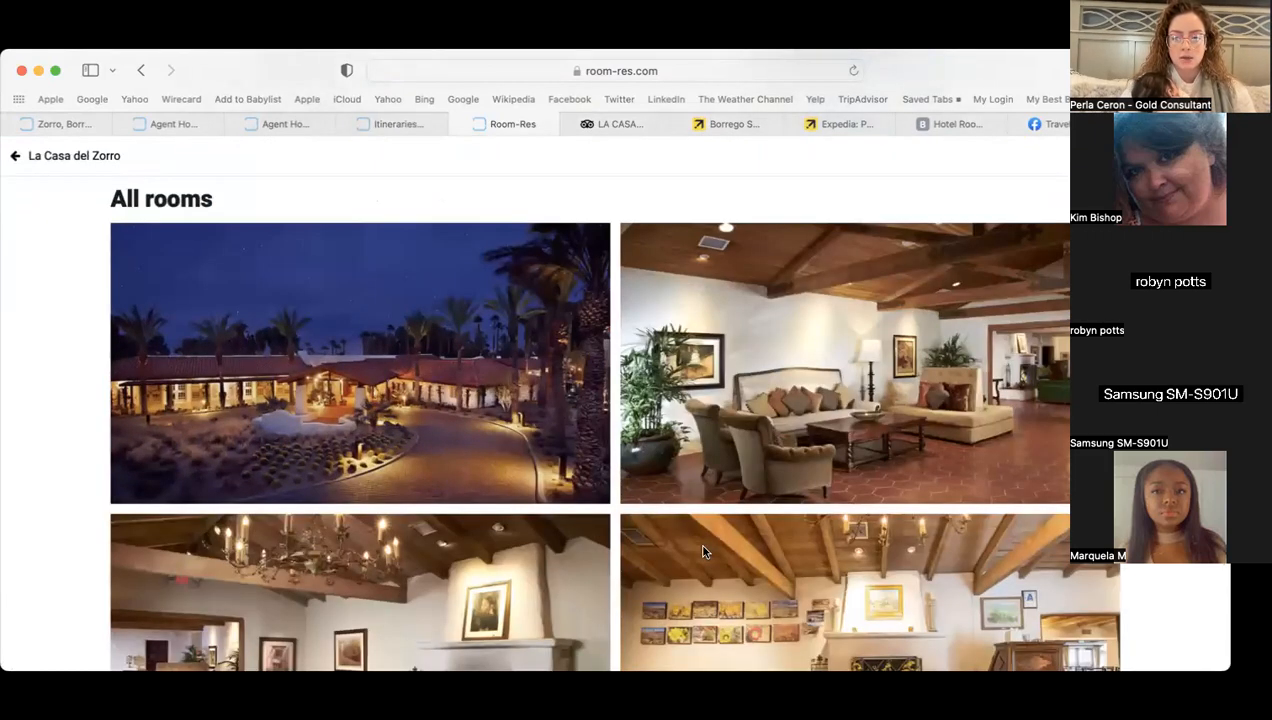
pyautogui.rightClick(263, 276)
pyautogui.click(366, 340)
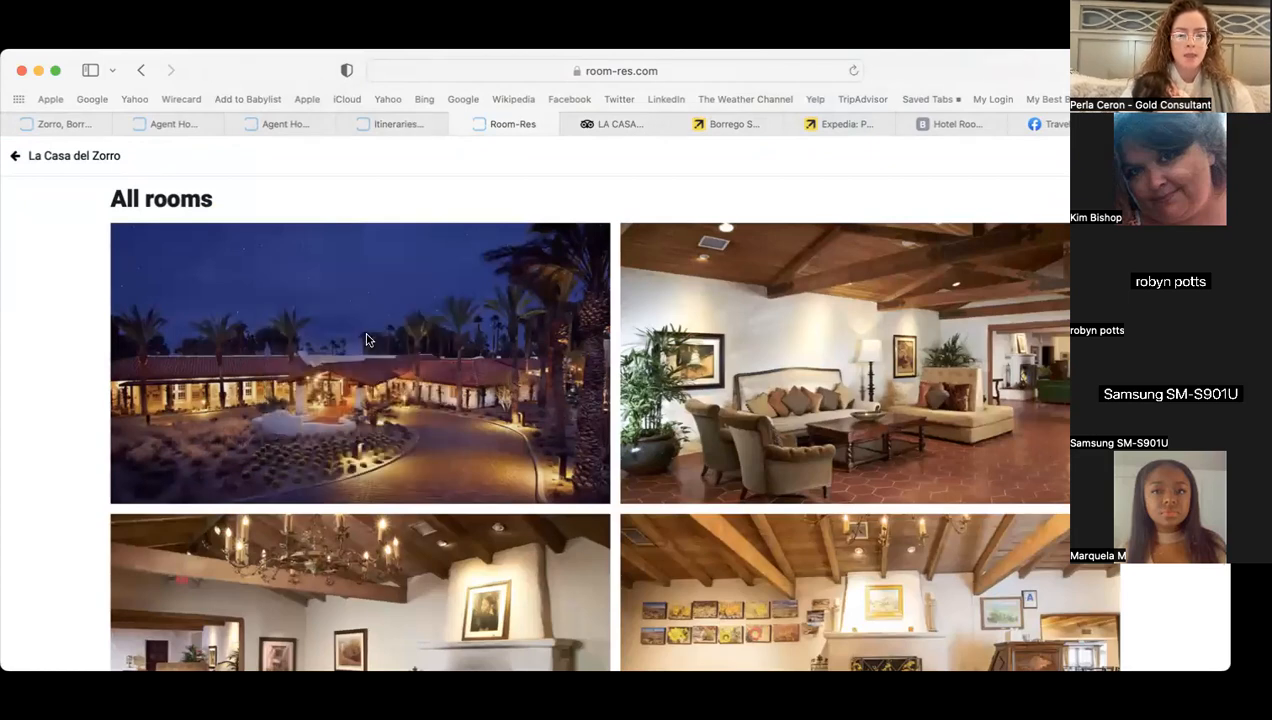
pyautogui.write('sa')
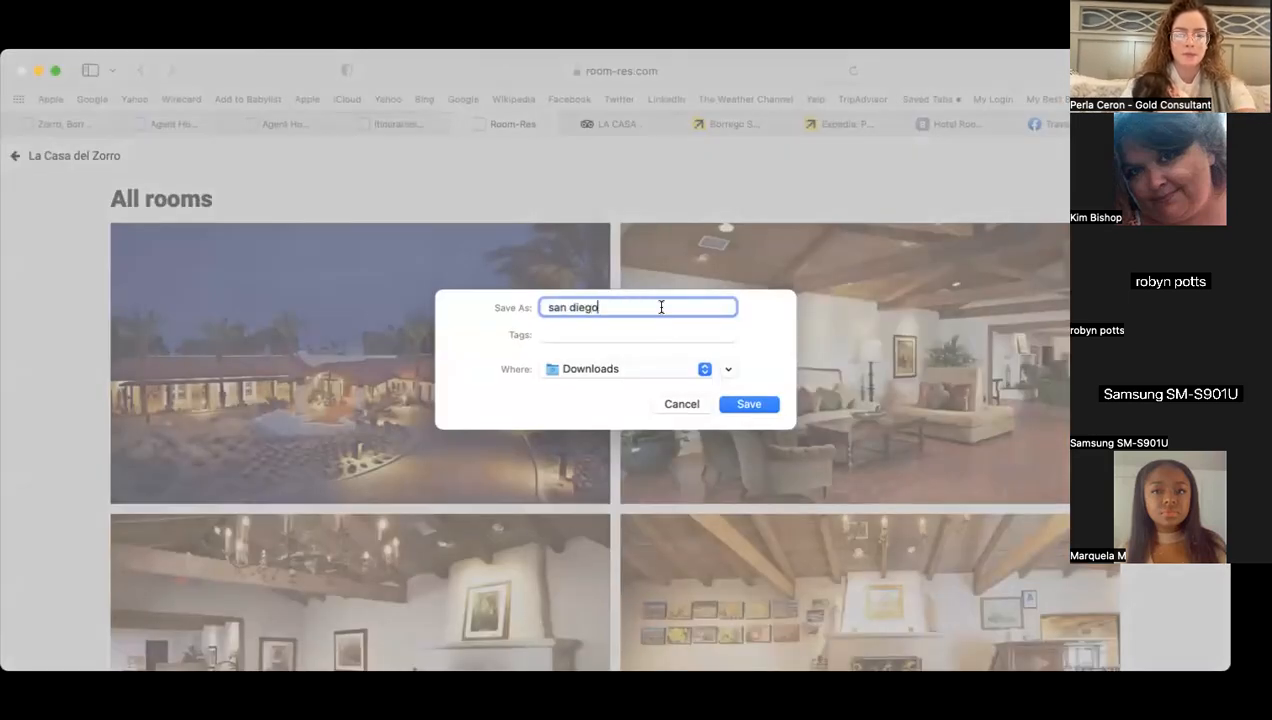
pyautogui.write('n diego')
pyautogui.press('Return')
# - Save the lounge photo with green sofas and yellow flowers as 'san diego1'
pyautogui.scroll(-5, 880, 485)
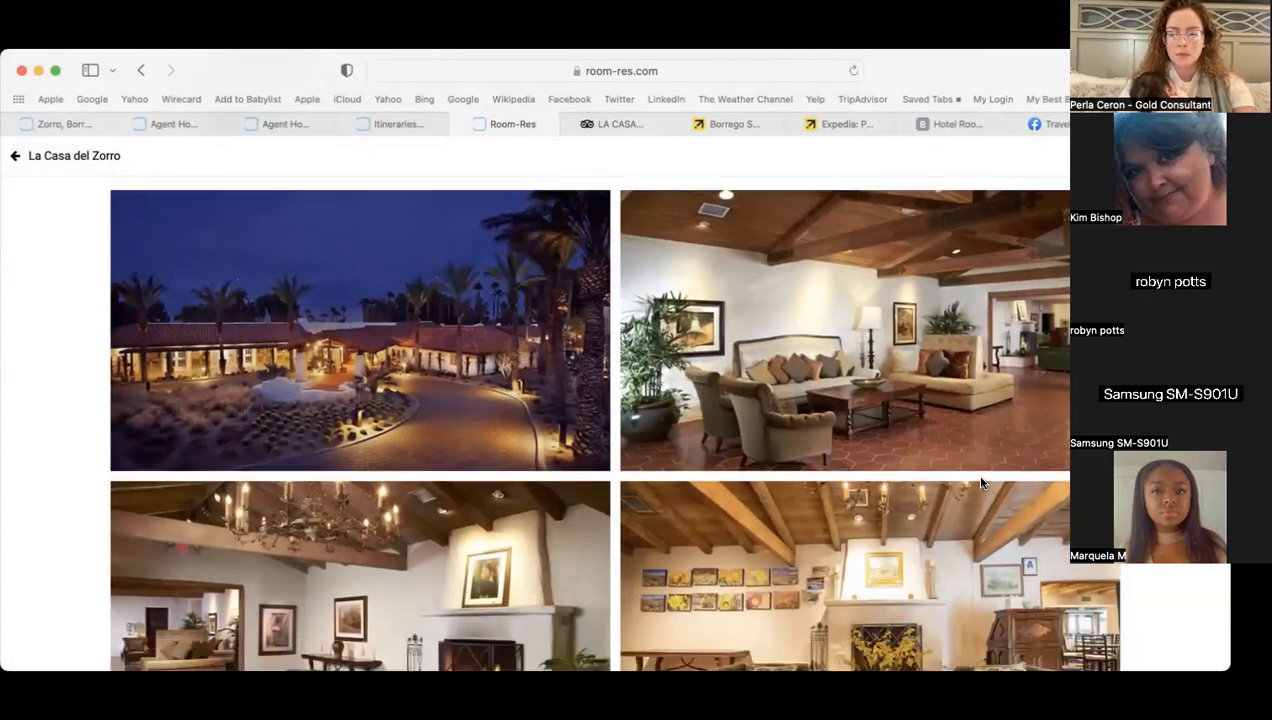
pyautogui.scroll(-3, 880, 485)
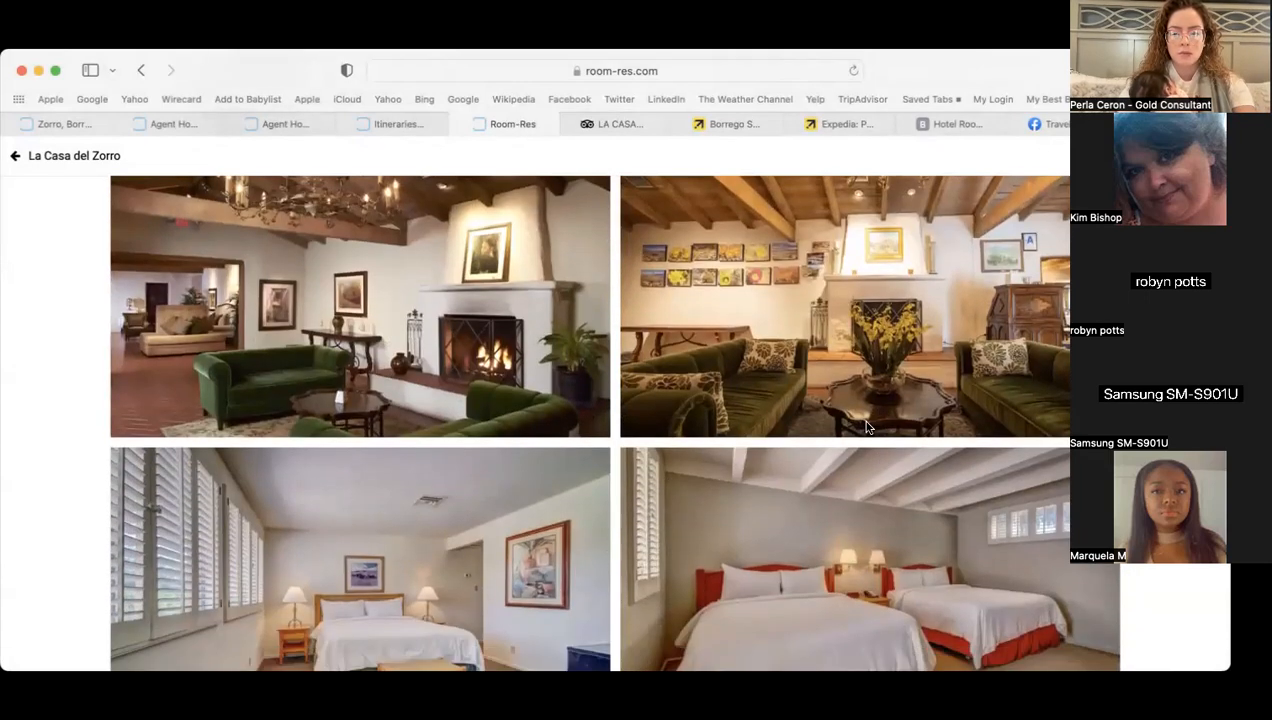
pyautogui.rightClick(846, 294)
pyautogui.click(896, 371)
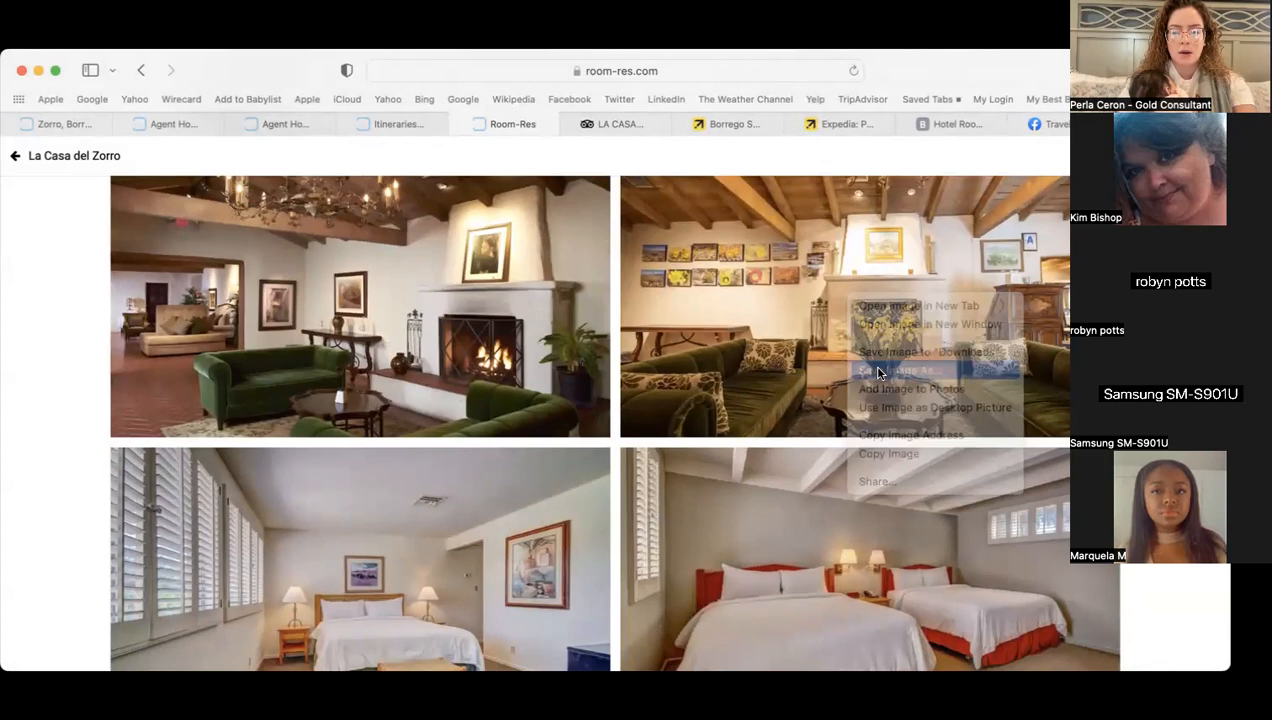
pyautogui.write('san diego1')
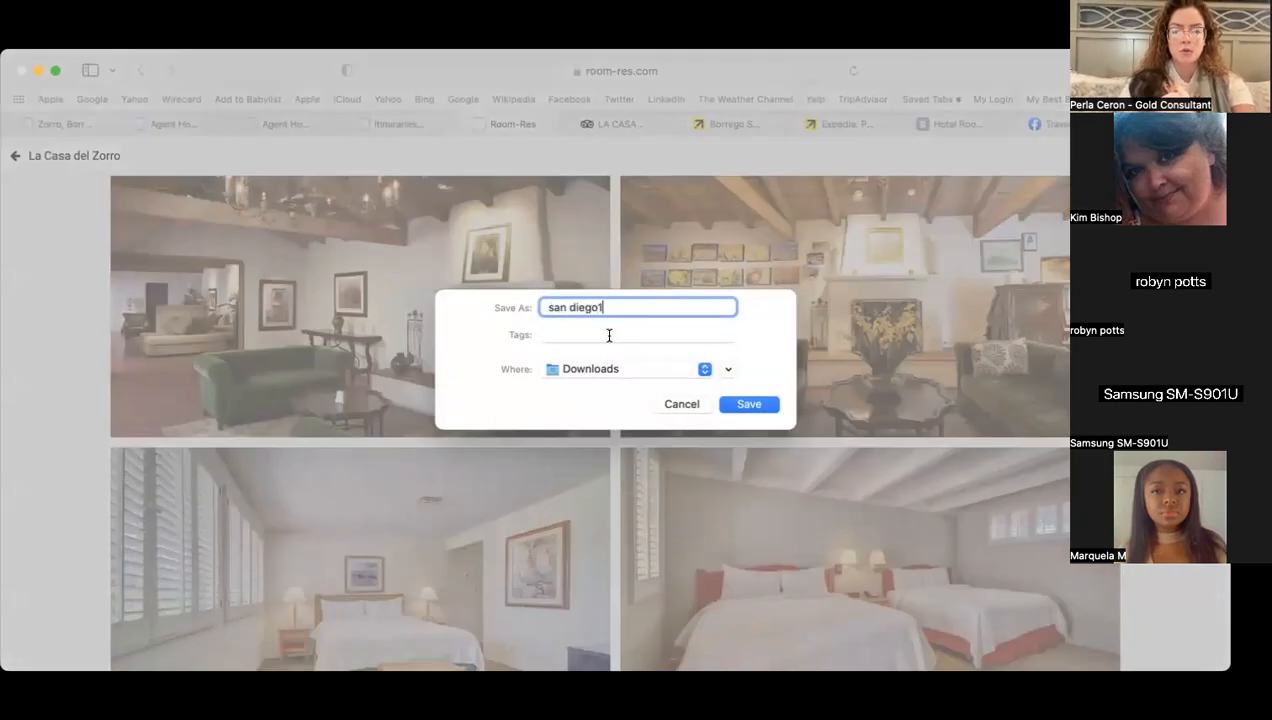
pyautogui.press('Return')
pyautogui.scroll(-10, 619, 405)
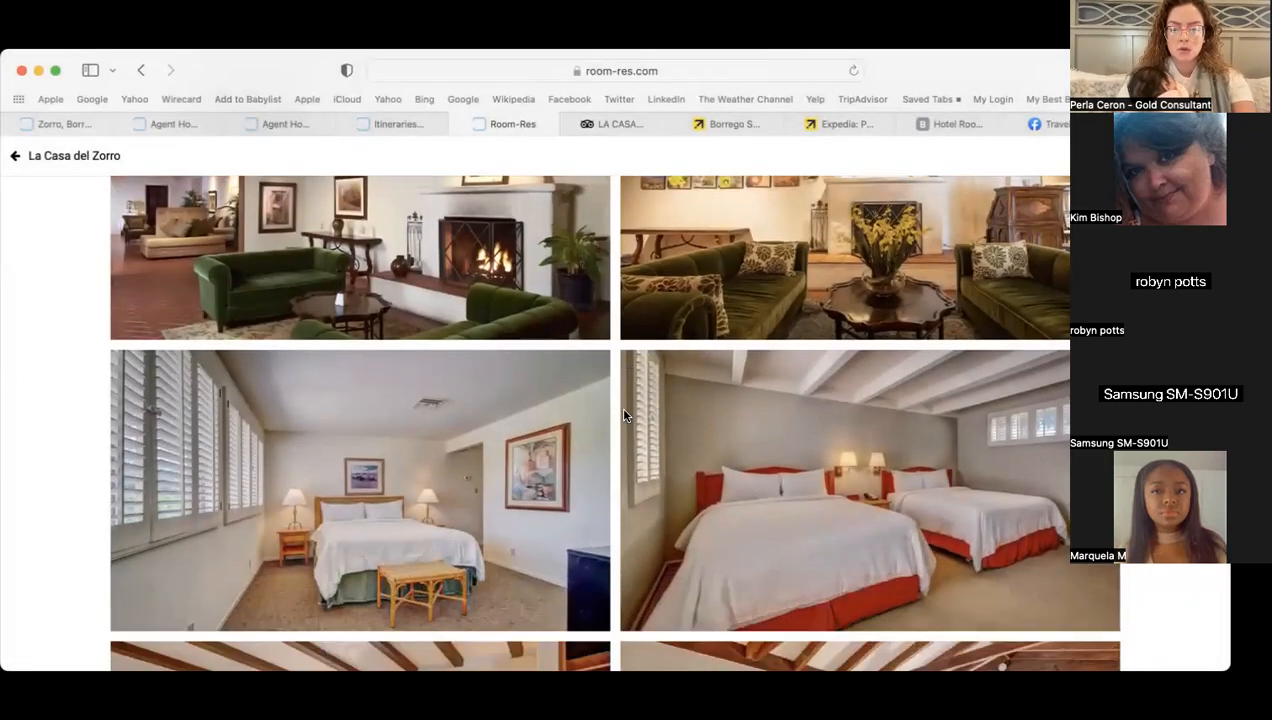
pyautogui.scroll(-10, 623, 412)
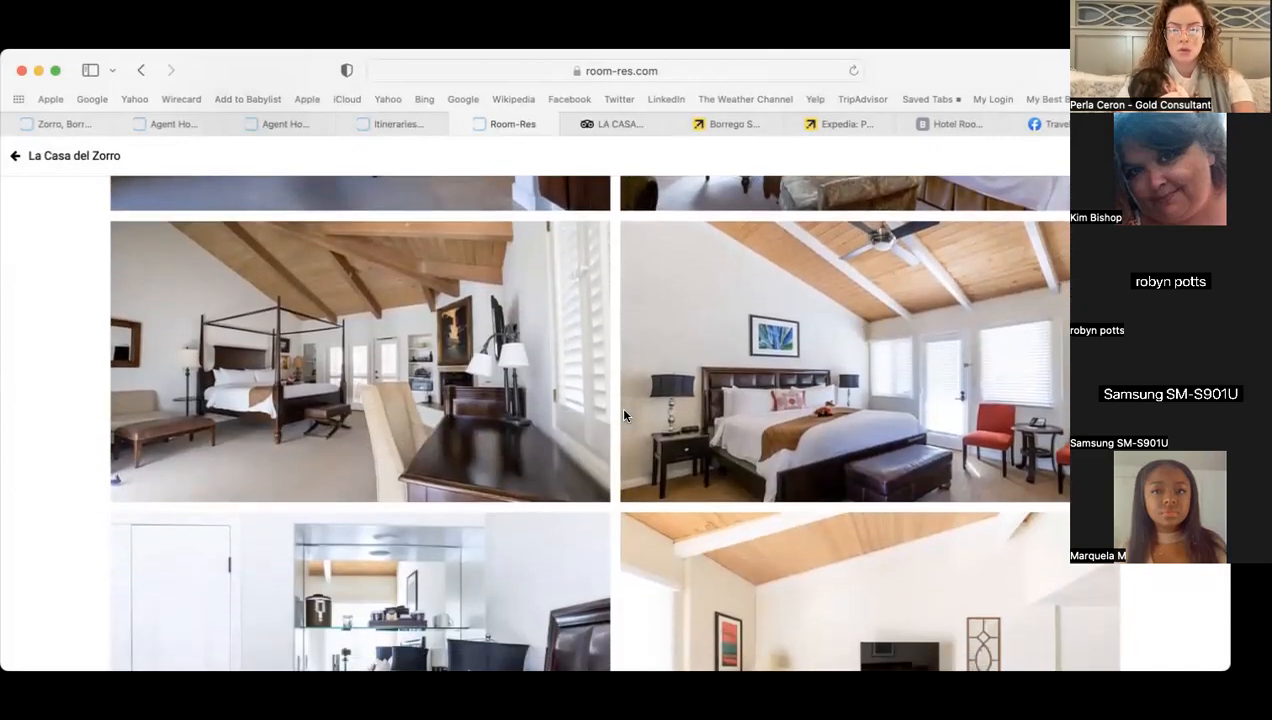
pyautogui.click(973, 124)
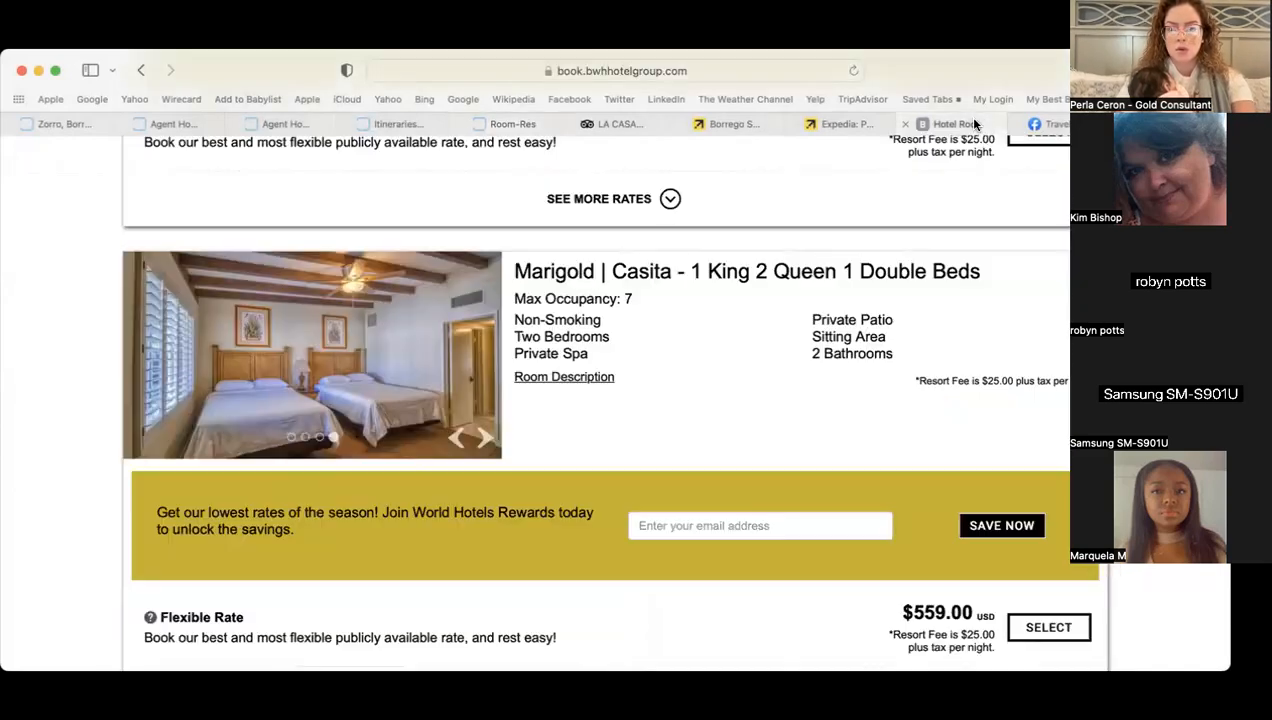
# - Open La Casa del Zorro's TripAdvisor photo gallery filtered to photos from management
pyautogui.scroll(10, 624, 383)
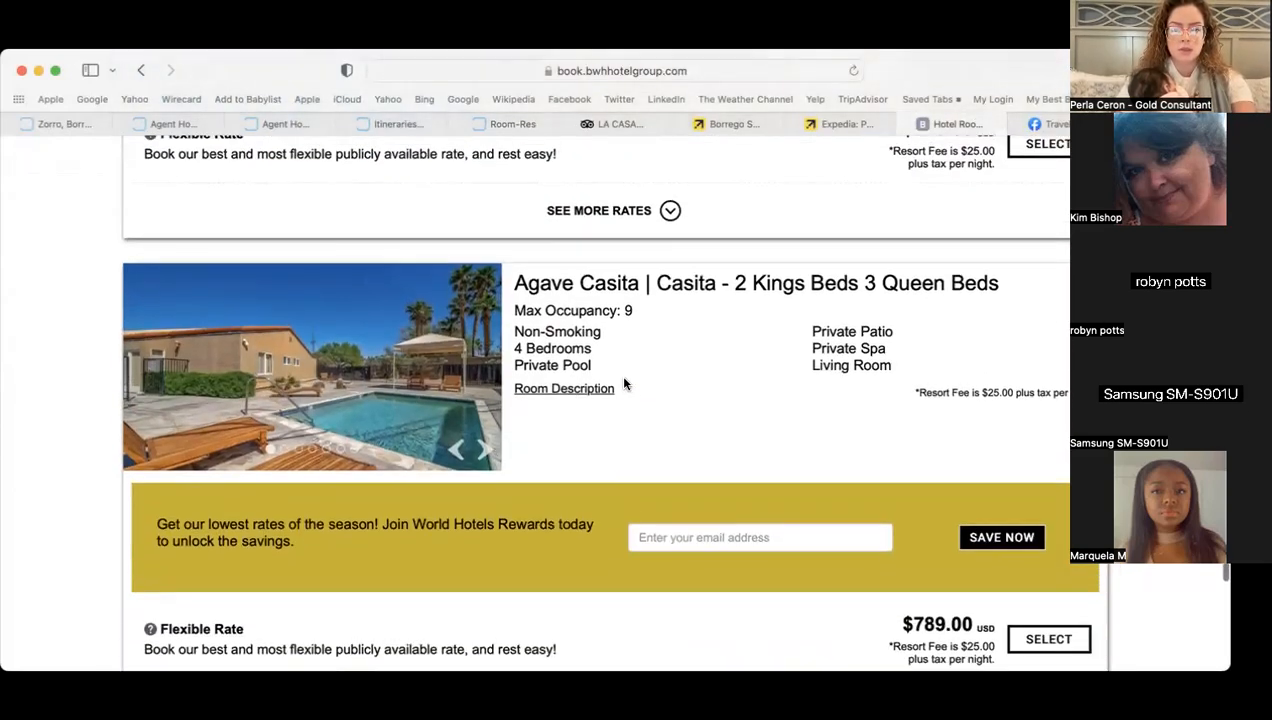
pyautogui.click(636, 121)
pyautogui.scroll(-3, 444, 331)
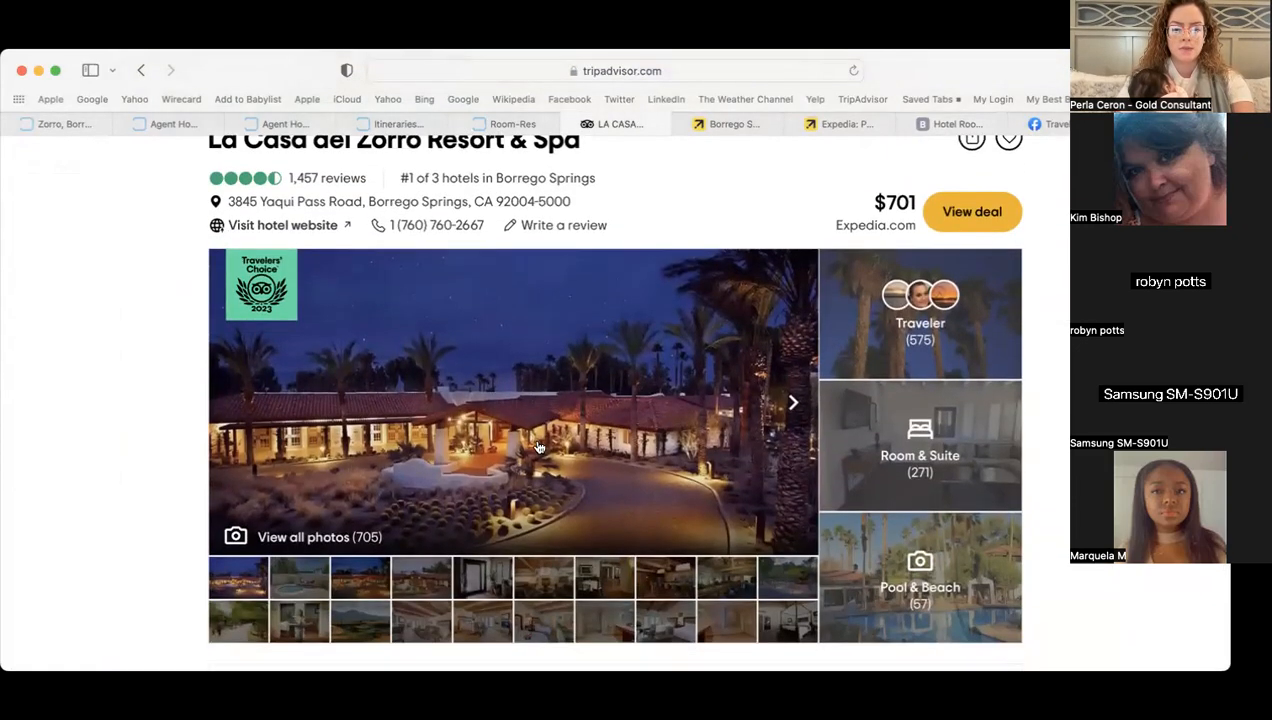
pyautogui.click(444, 331)
pyautogui.click(478, 288)
pyautogui.click(450, 446)
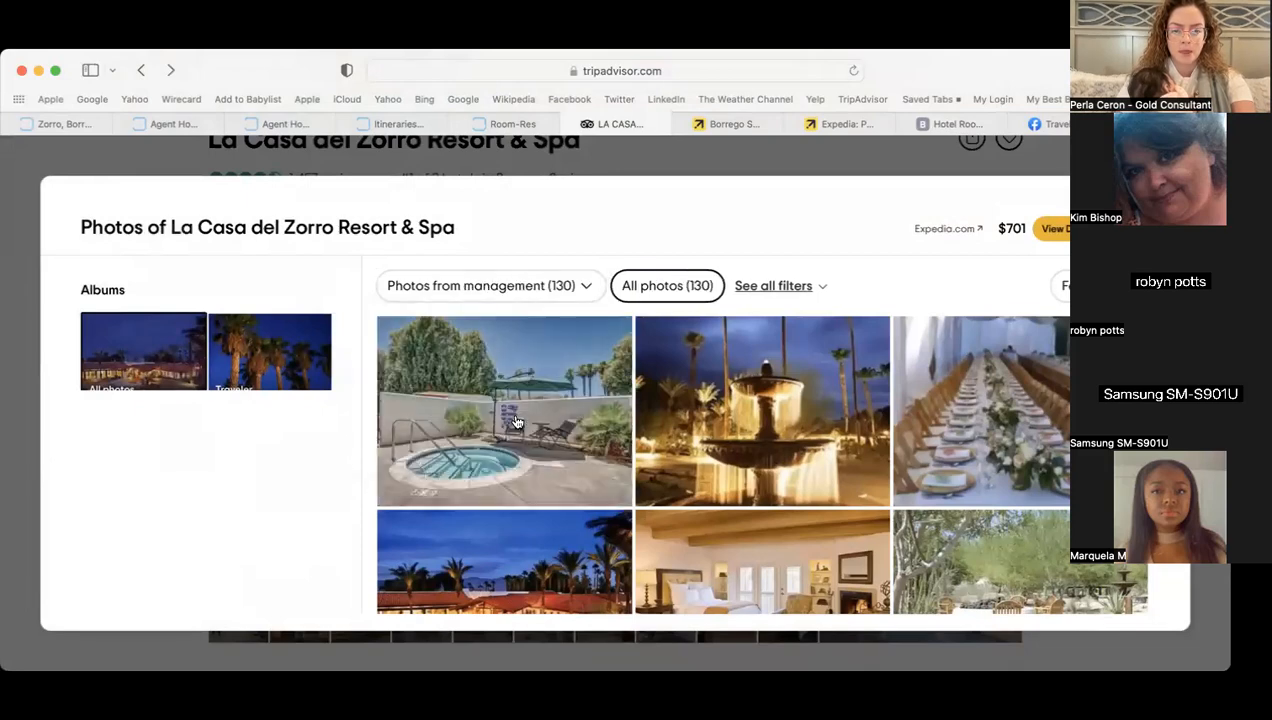
# - Save the accessible guest-room photo to Downloads as 'san diego3'
pyautogui.scroll(-10, 676, 464)
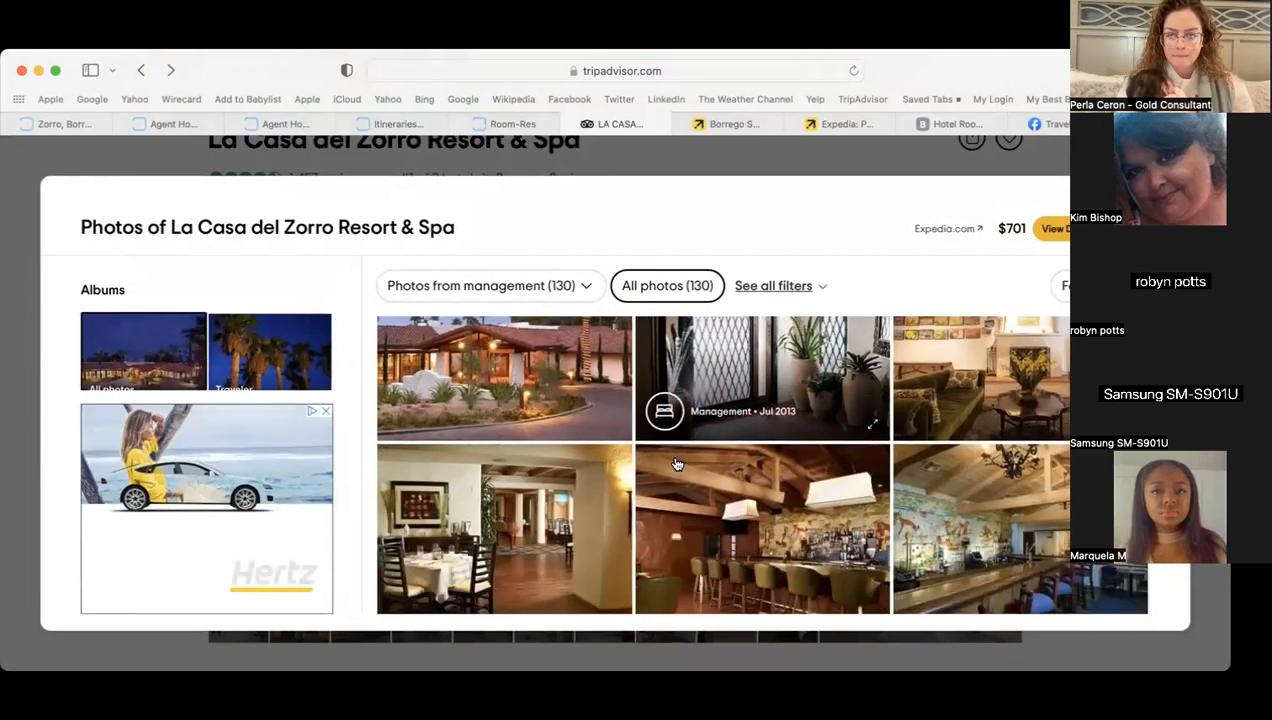
pyautogui.scroll(-5, 676, 464)
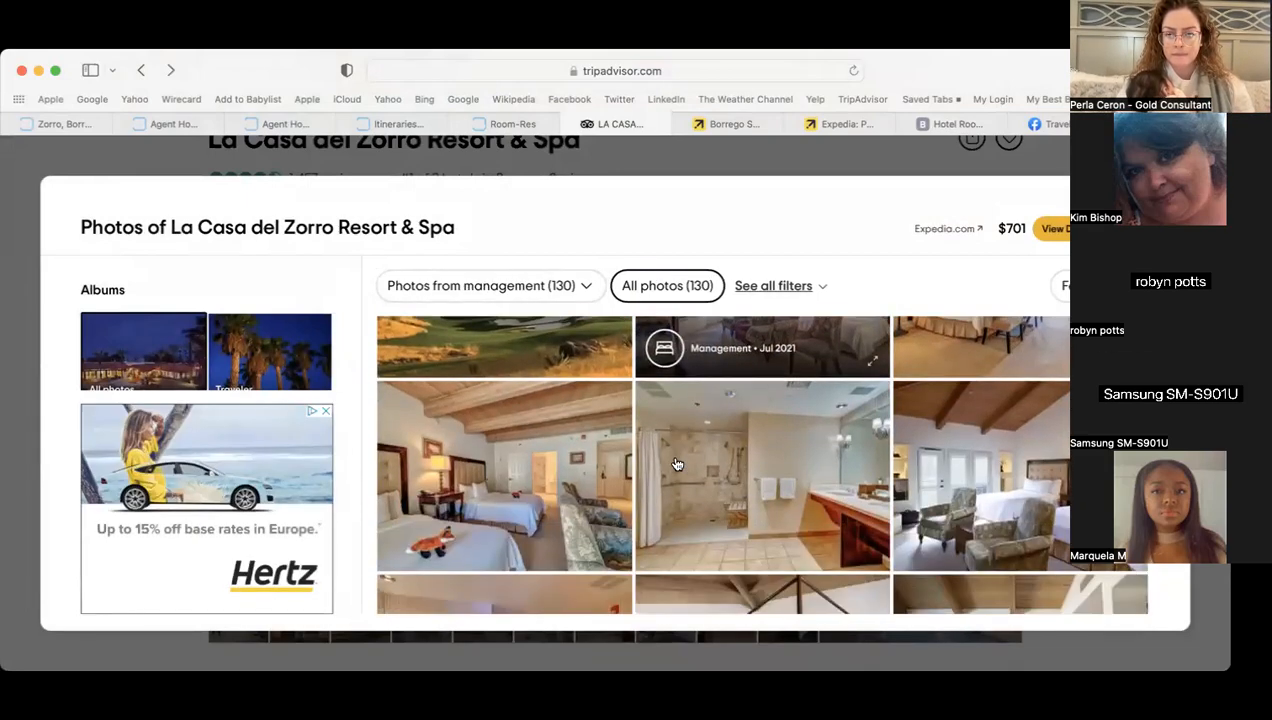
pyautogui.scroll(2, 677, 464)
pyautogui.click(950, 395)
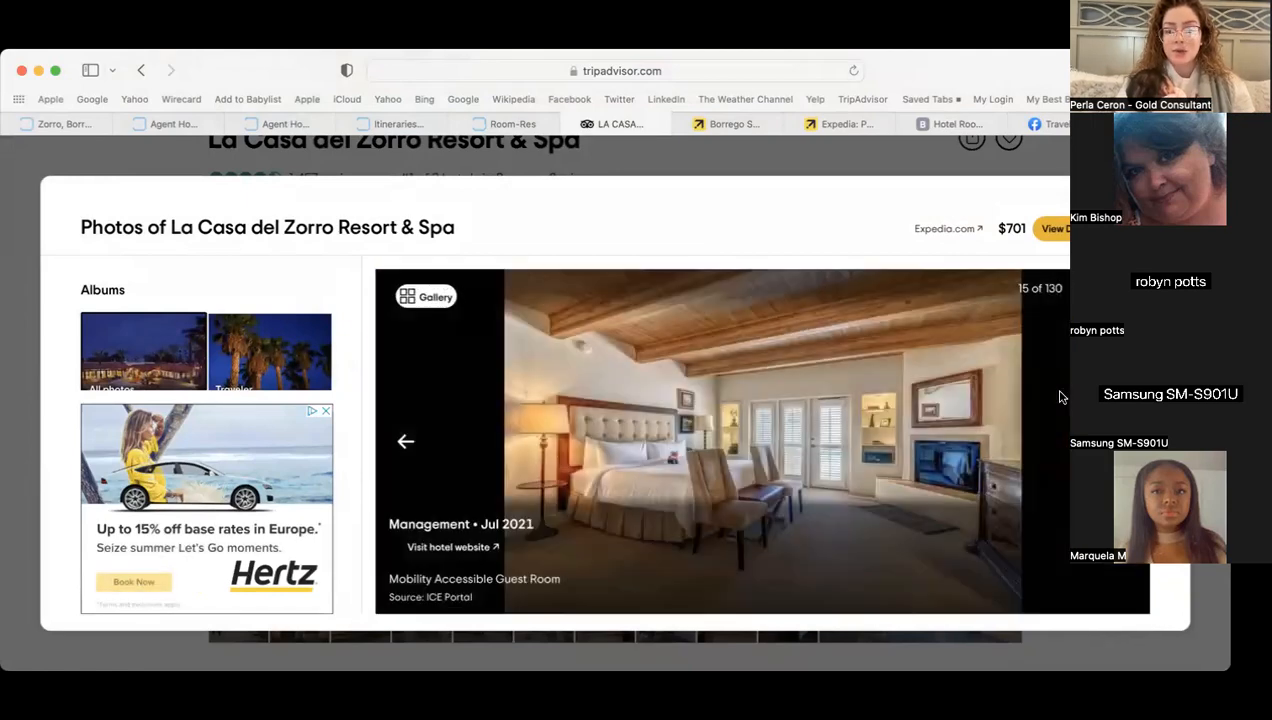
pyautogui.rightClick(767, 434)
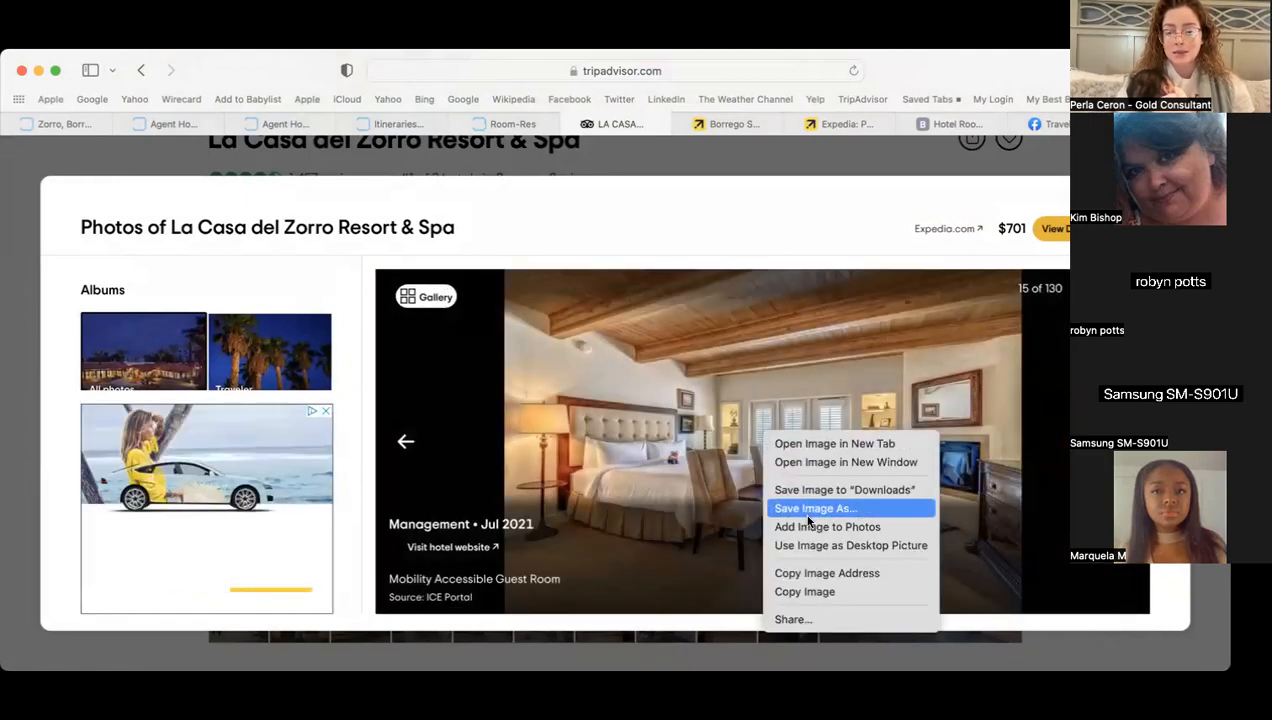
pyautogui.click(811, 509)
pyautogui.write('san')
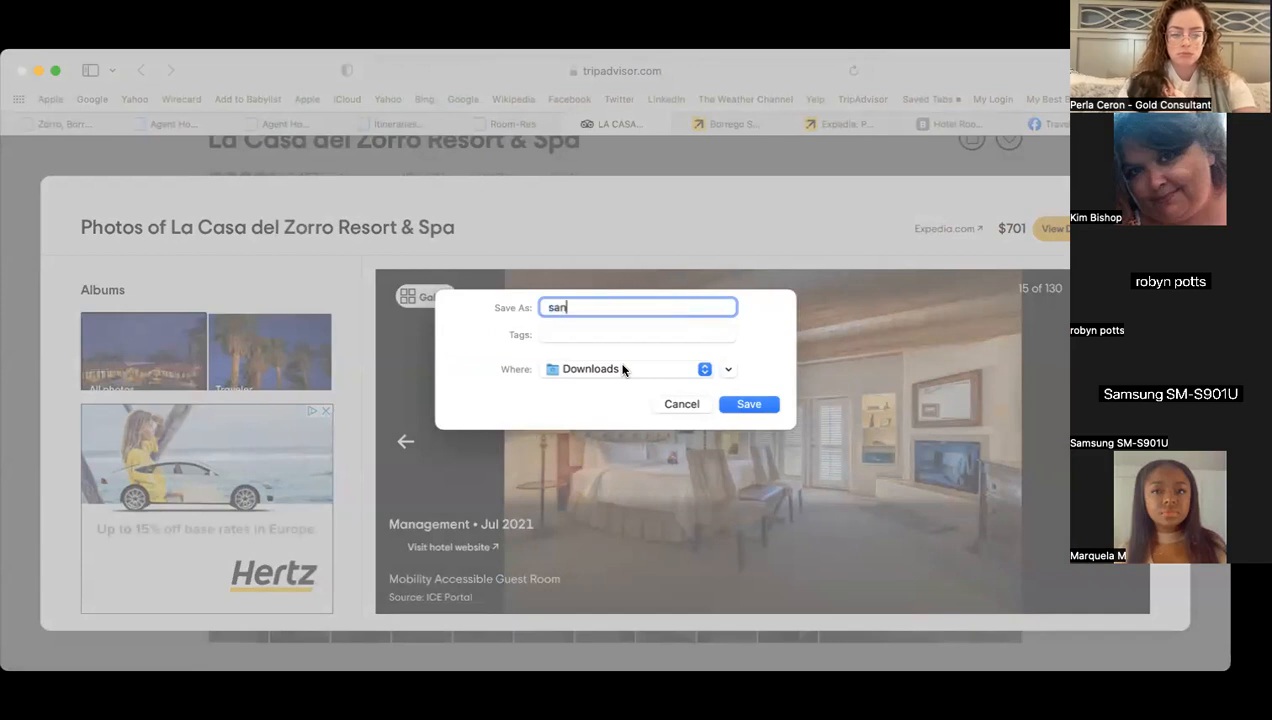
pyautogui.write(' dieg')
pyautogui.press('BackSpace')
pyautogui.write('ego')
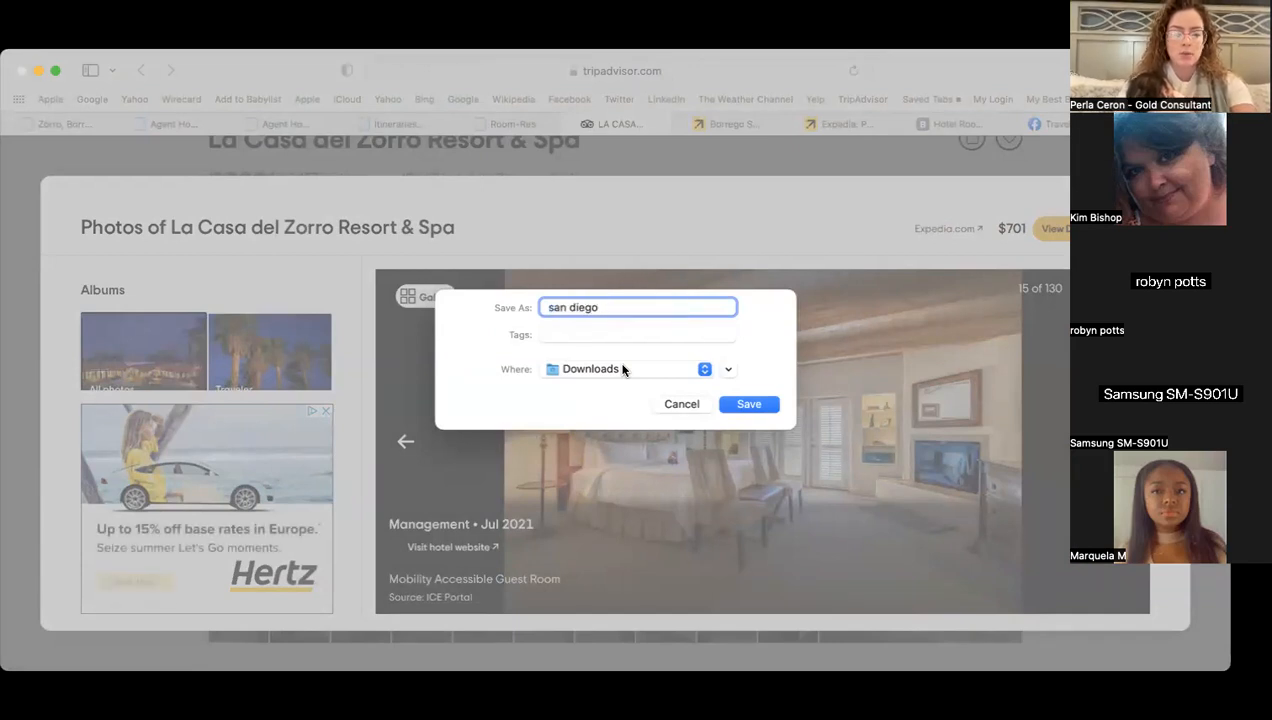
pyautogui.write('3')
pyautogui.press('Return')
# - Save the pool photo to Downloads as 'san diego poolk'
pyautogui.click(420, 297)
pyautogui.scroll(-3, 643, 478)
pyautogui.scroll(-6, 643, 478)
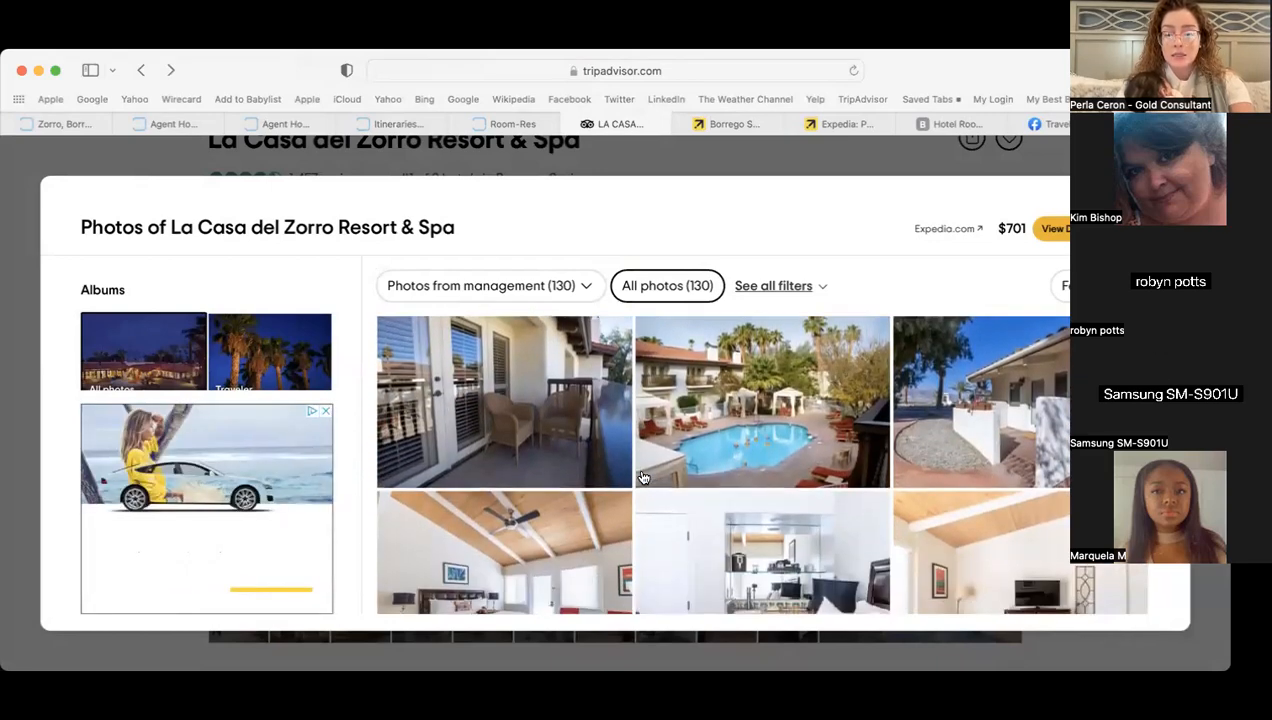
pyautogui.click(716, 406)
pyautogui.rightClick(725, 406)
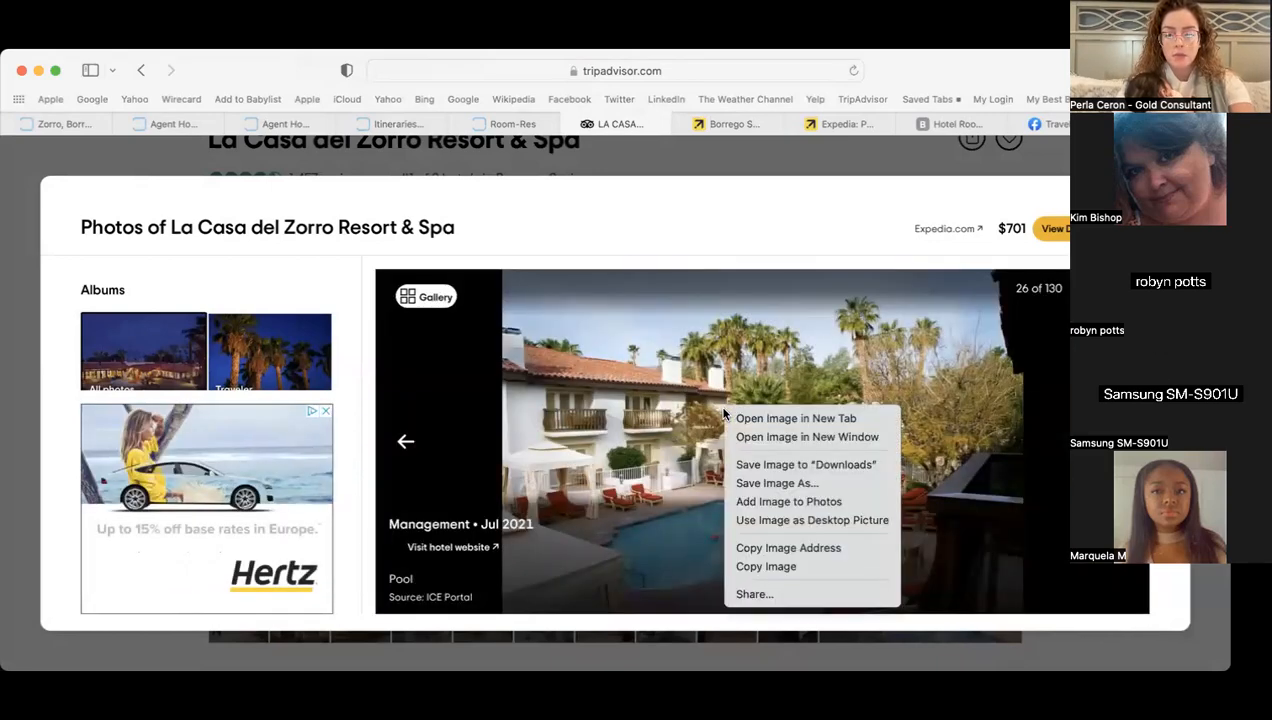
pyautogui.click(768, 483)
pyautogui.write('san diego')
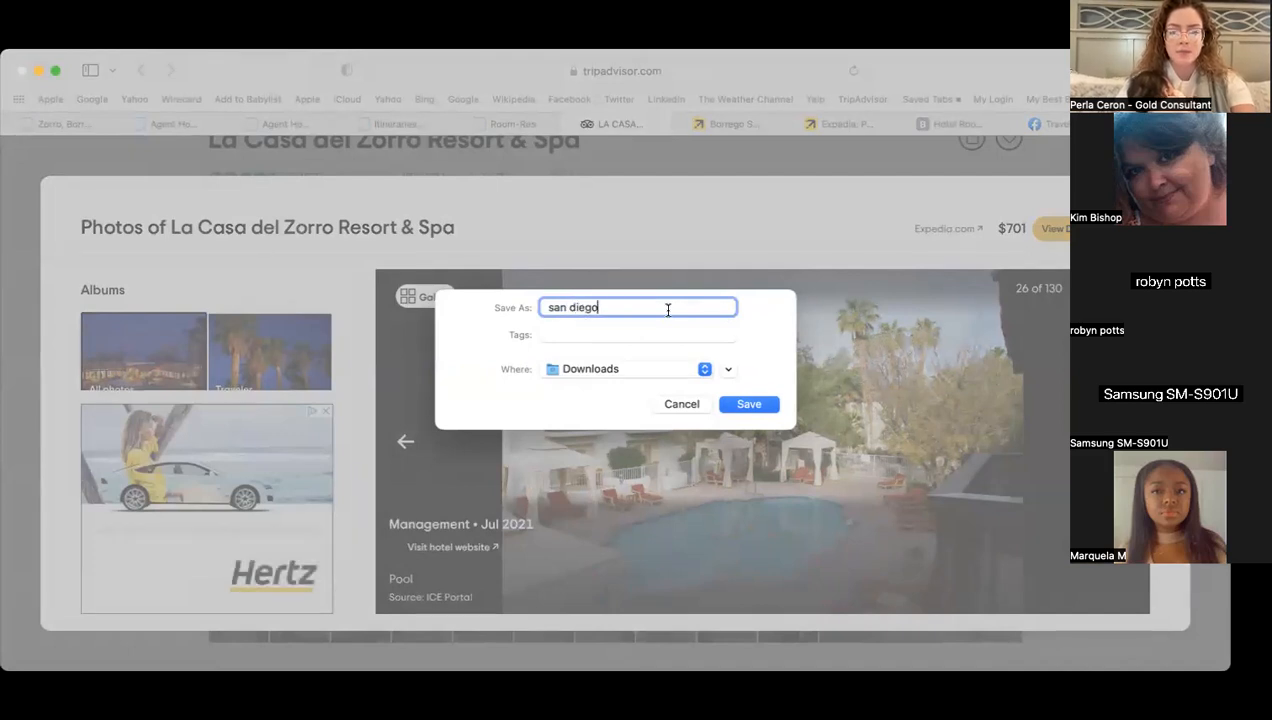
pyautogui.write(' poolk')
pyautogui.press('Return')
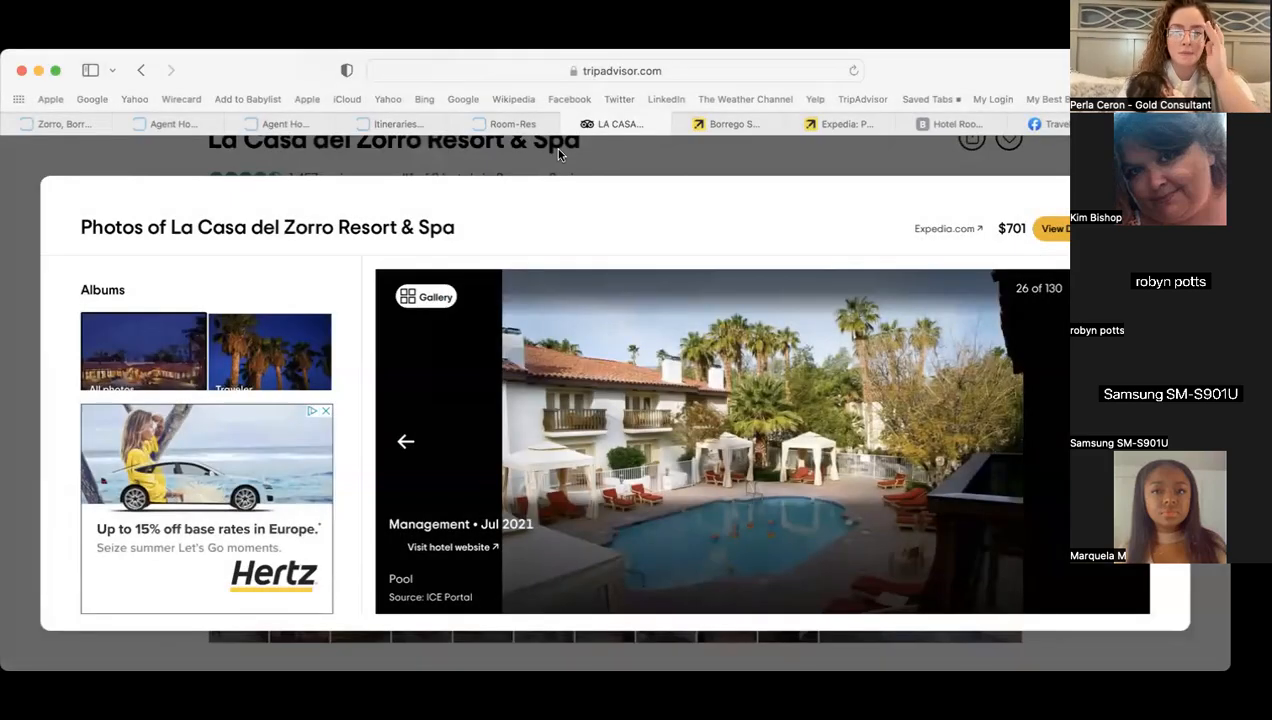
pyautogui.click(1050, 124)
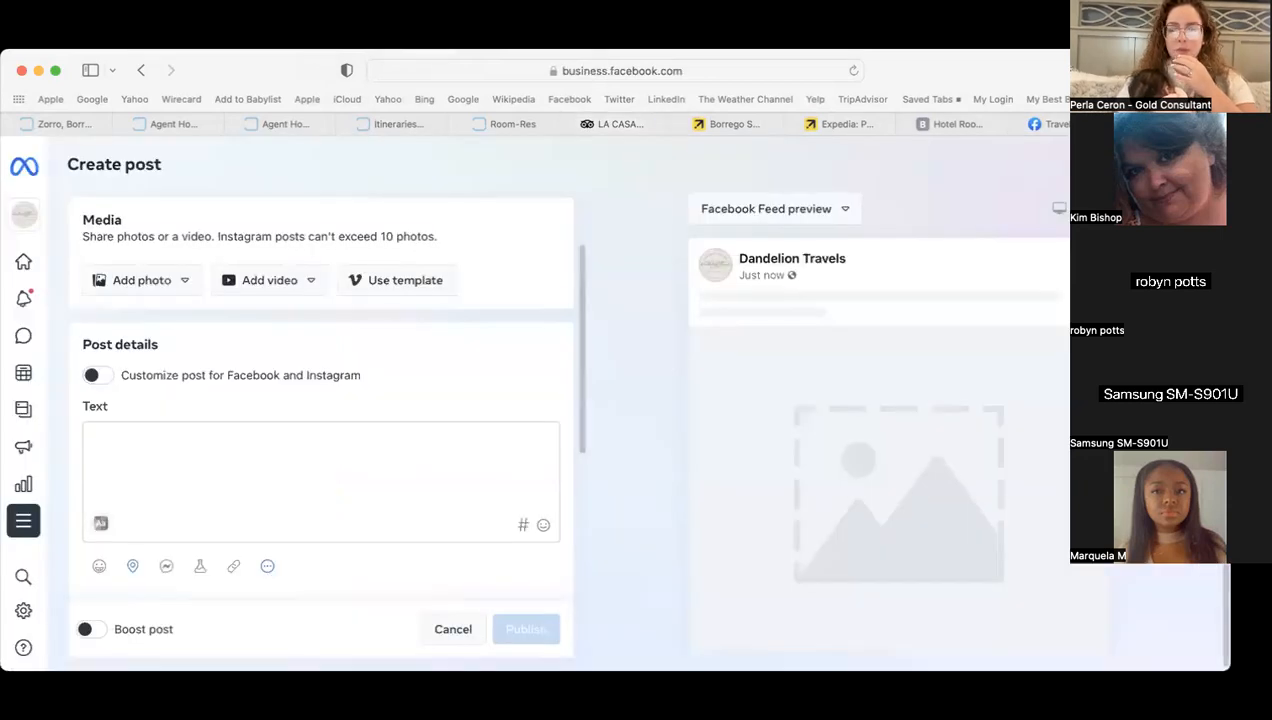
# - Upload the guest-room and pool photos from the computer into the Dandelion Travels post
pyautogui.click(185, 281)
pyautogui.click(158, 322)
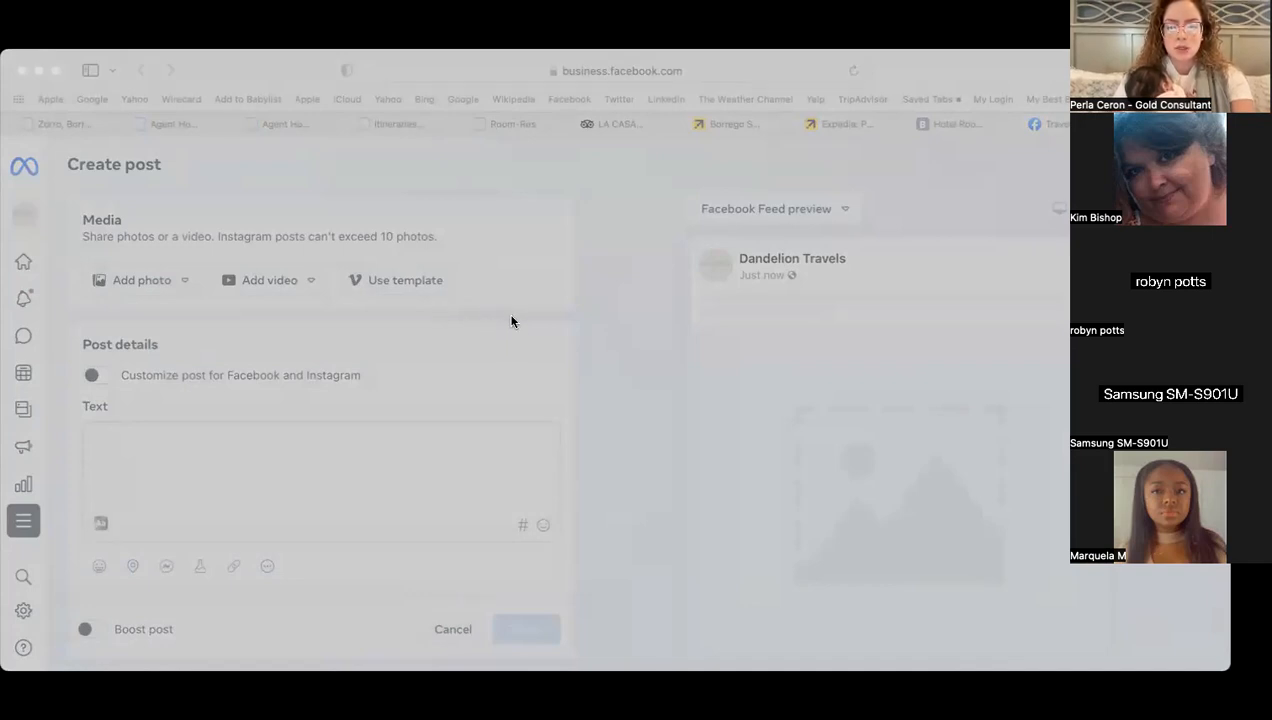
pyautogui.click(897, 524)
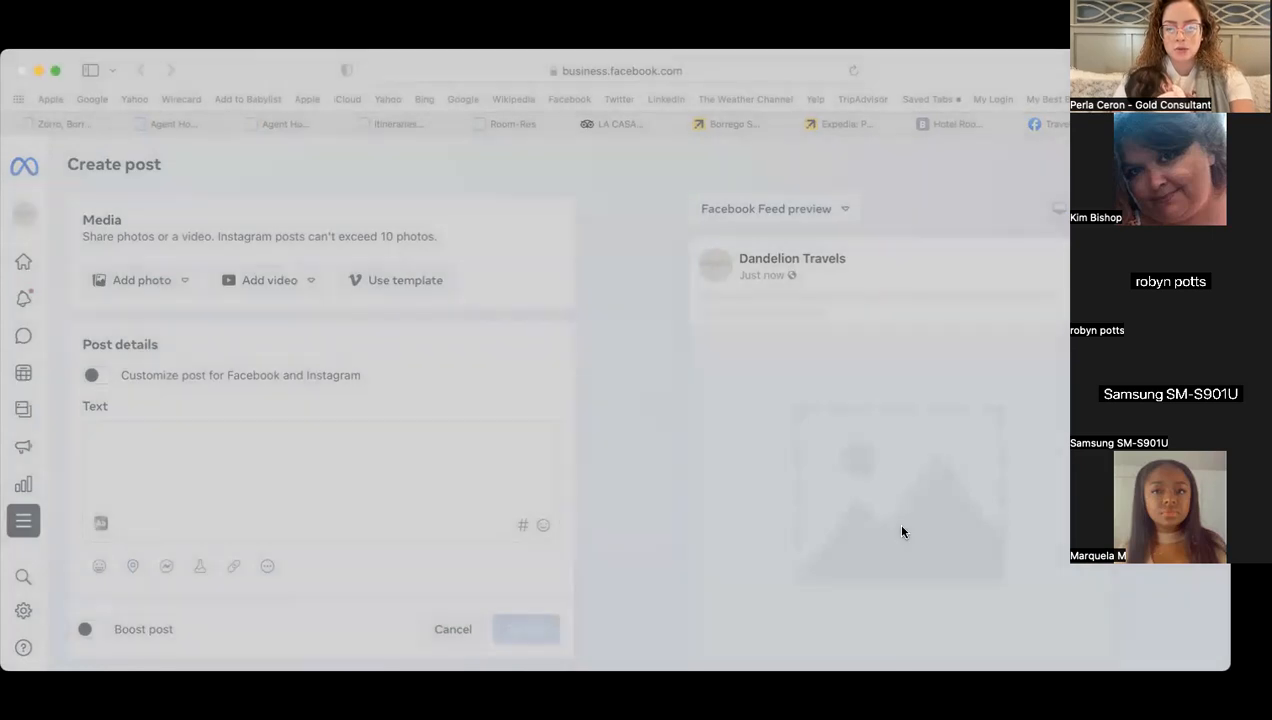
pyautogui.click(165, 330)
pyautogui.click(215, 369)
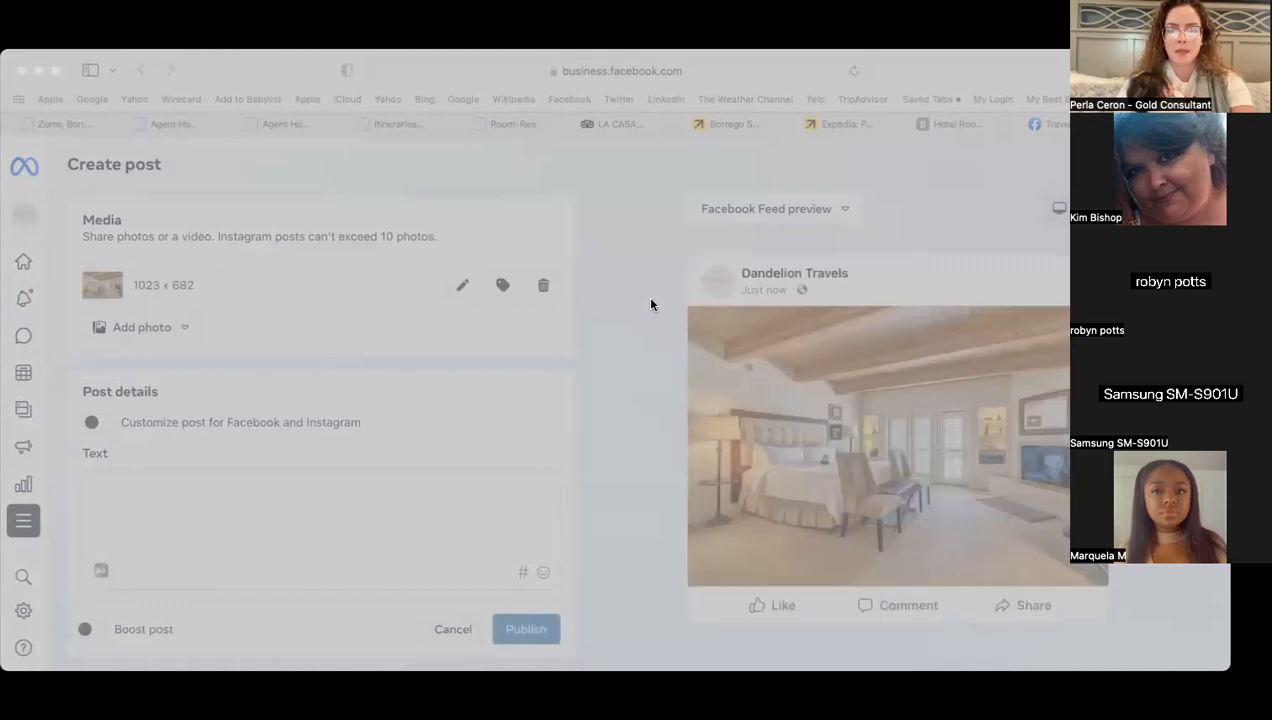
pyautogui.click(925, 522)
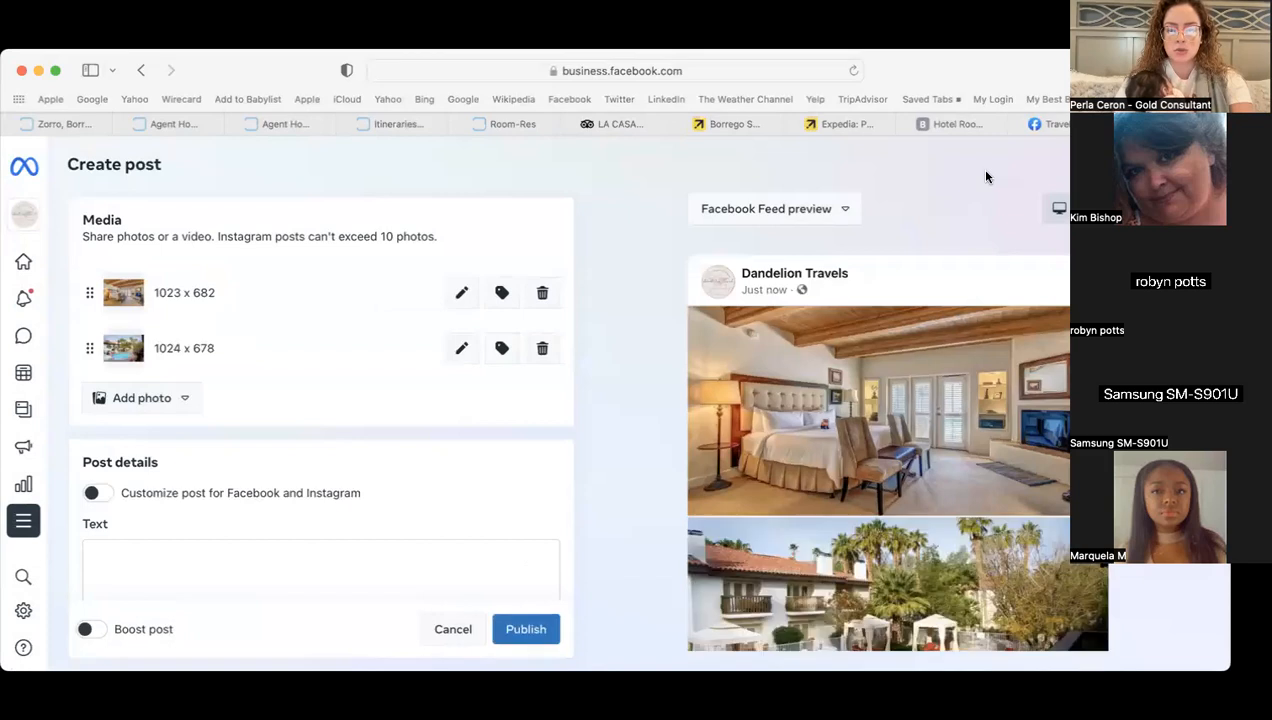
pyautogui.click(621, 122)
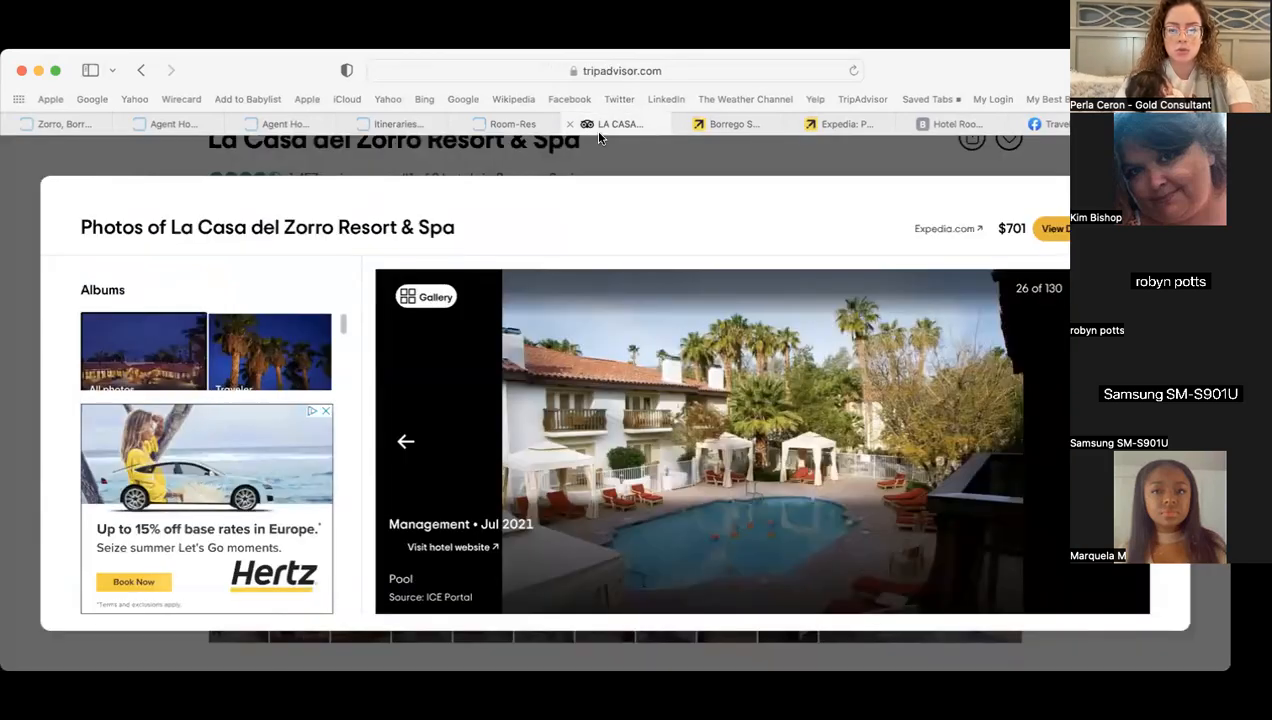
# - Save TripAdvisor's night photo of the main building as 'main-building-at-la-casa'
pyautogui.click(408, 295)
pyautogui.scroll(-10, 597, 385)
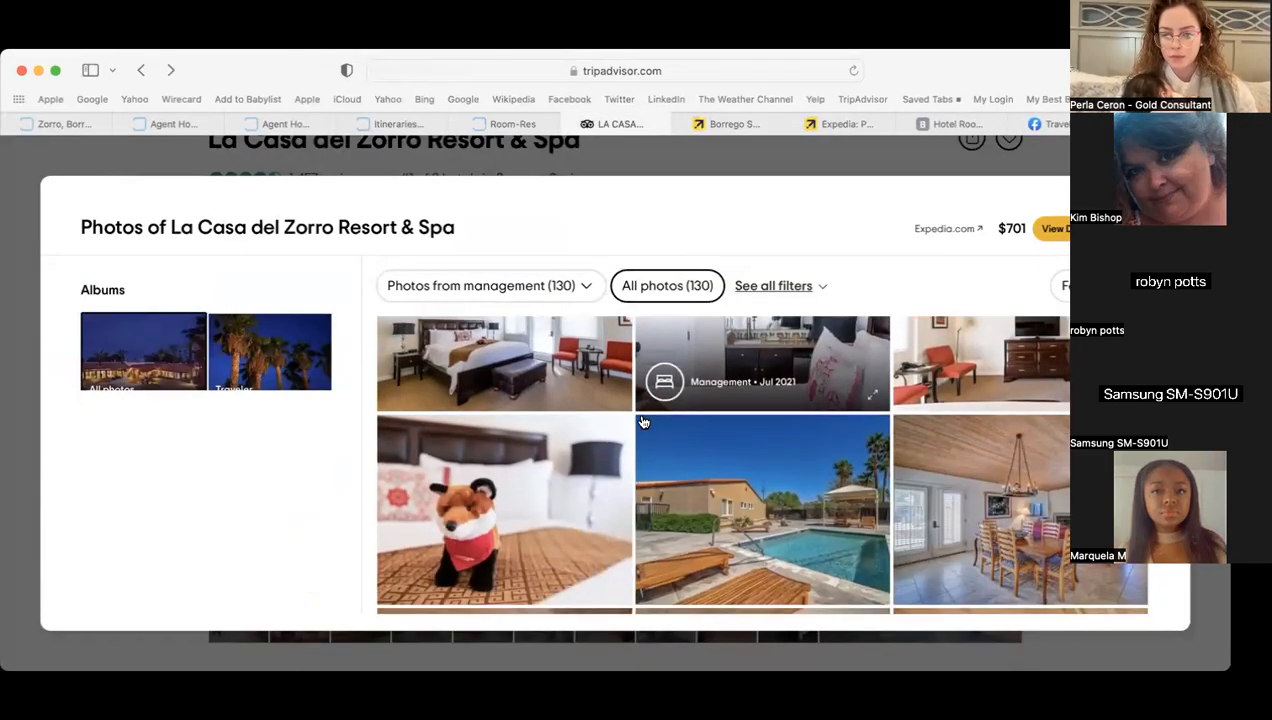
pyautogui.scroll(15, 643, 422)
pyautogui.click(808, 407)
pyautogui.rightClick(669, 404)
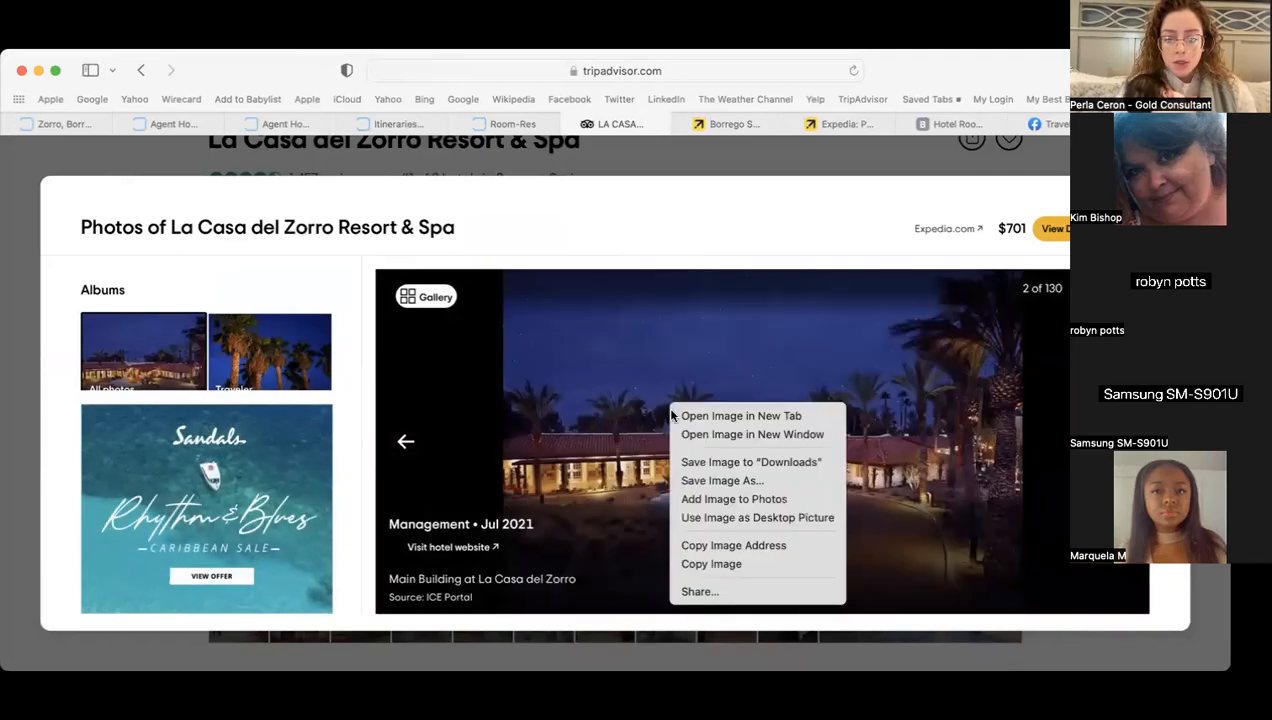
pyautogui.click(733, 481)
pyautogui.press('Return')
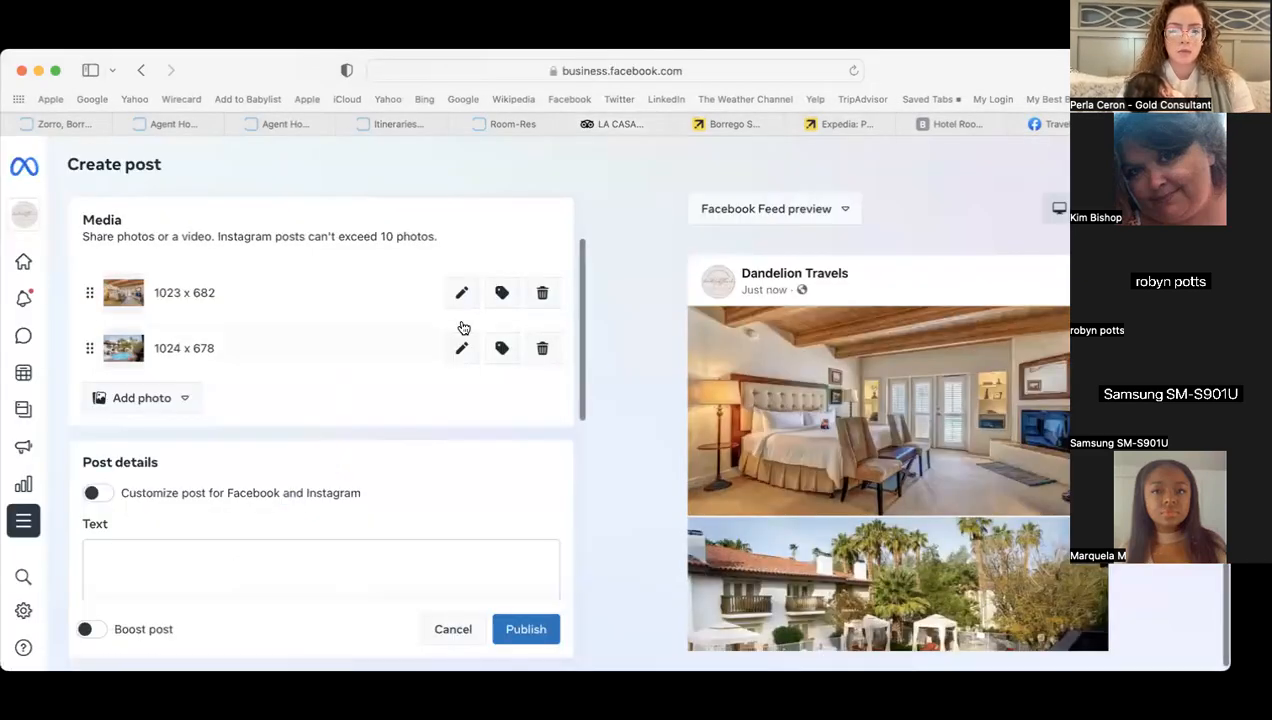
# - Upload the night main-building photo from the computer as the post's third image
pyautogui.click(170, 399)
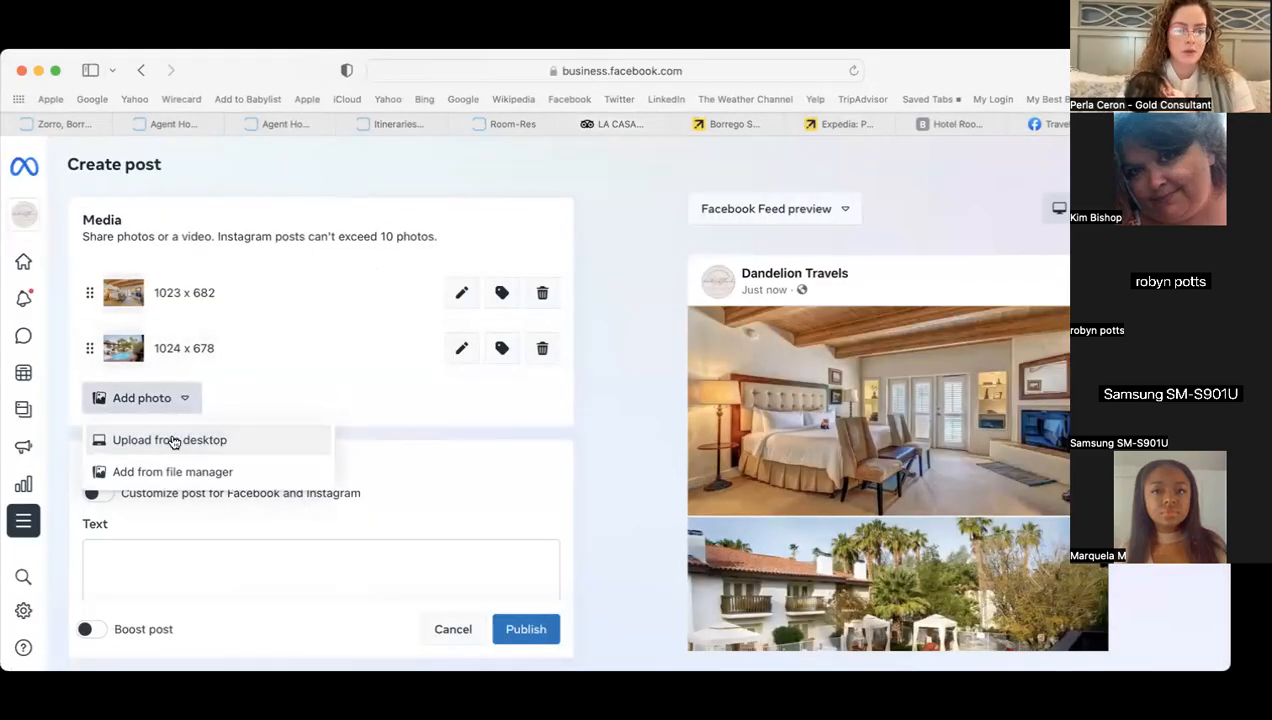
pyautogui.click(172, 441)
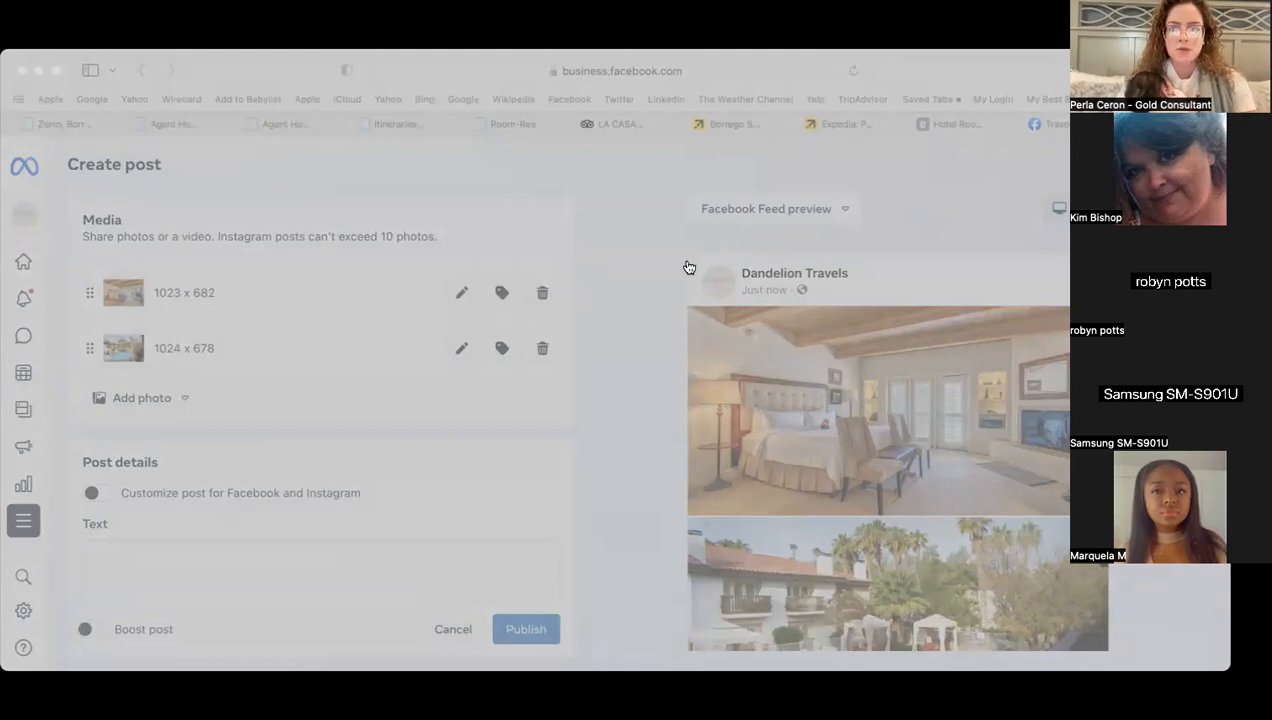
pyautogui.click(912, 527)
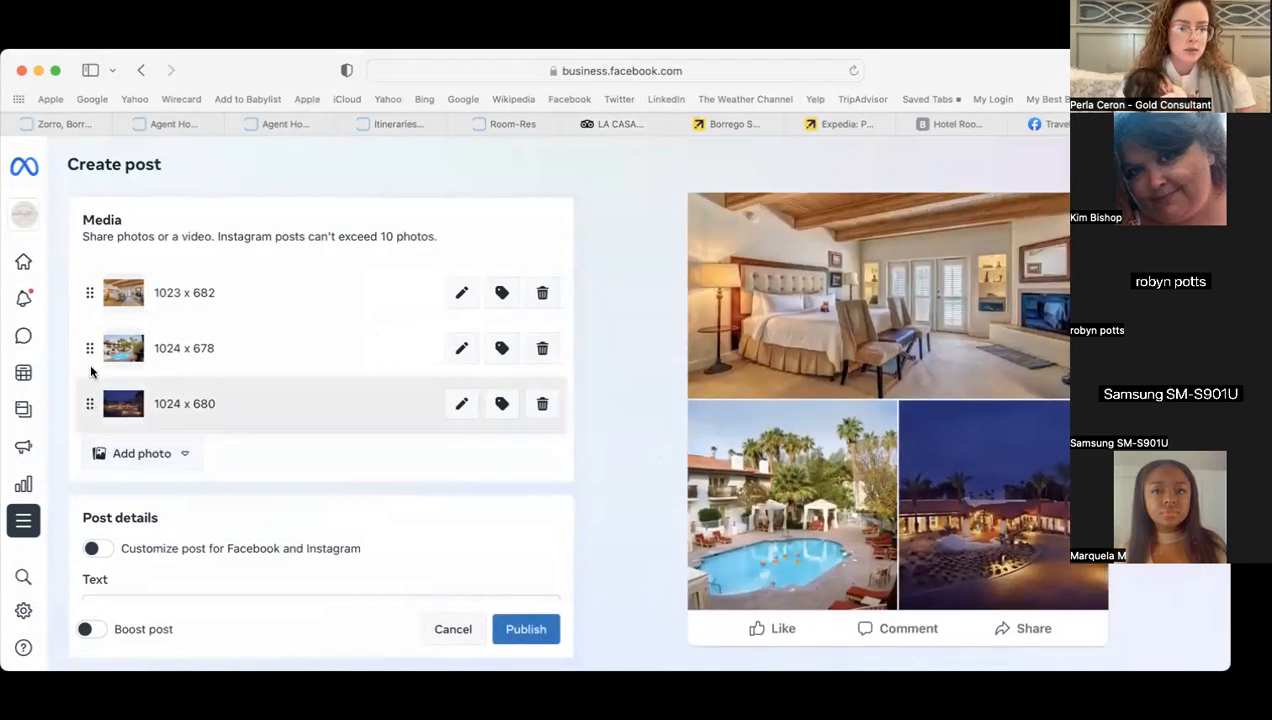
# - Reorder the photos to night main building first, then pool, then bedroom, and open the caption emoji picker
pyautogui.moveTo(92, 267); pyautogui.dragTo(84, 286)
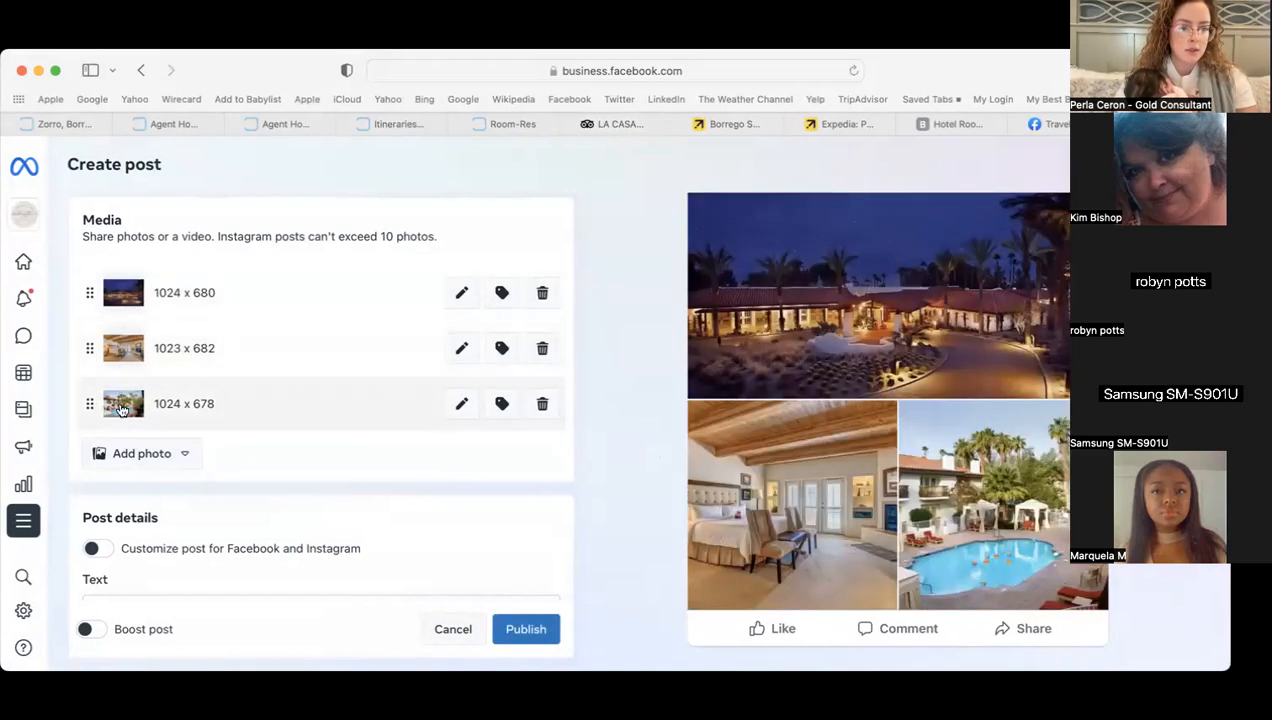
pyautogui.moveTo(88, 413); pyautogui.dragTo(92, 356)
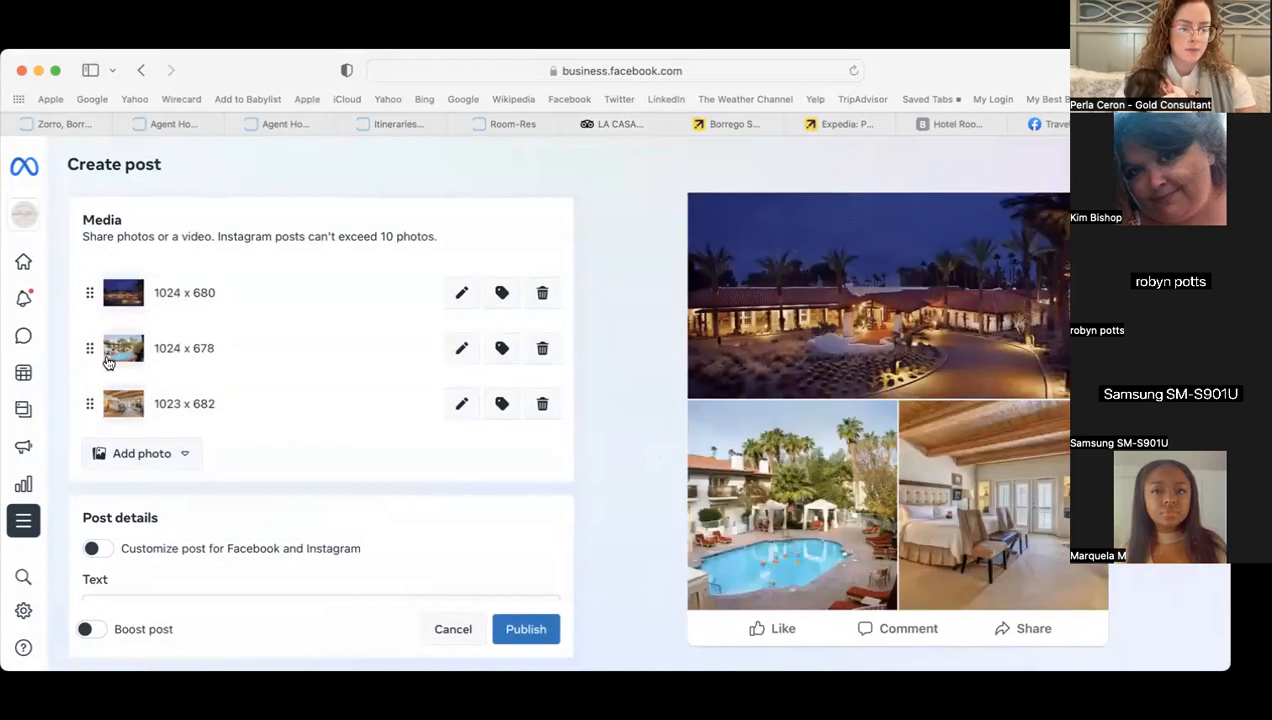
pyautogui.scroll(-5, 483, 507)
pyautogui.click(297, 415)
pyautogui.click(544, 457)
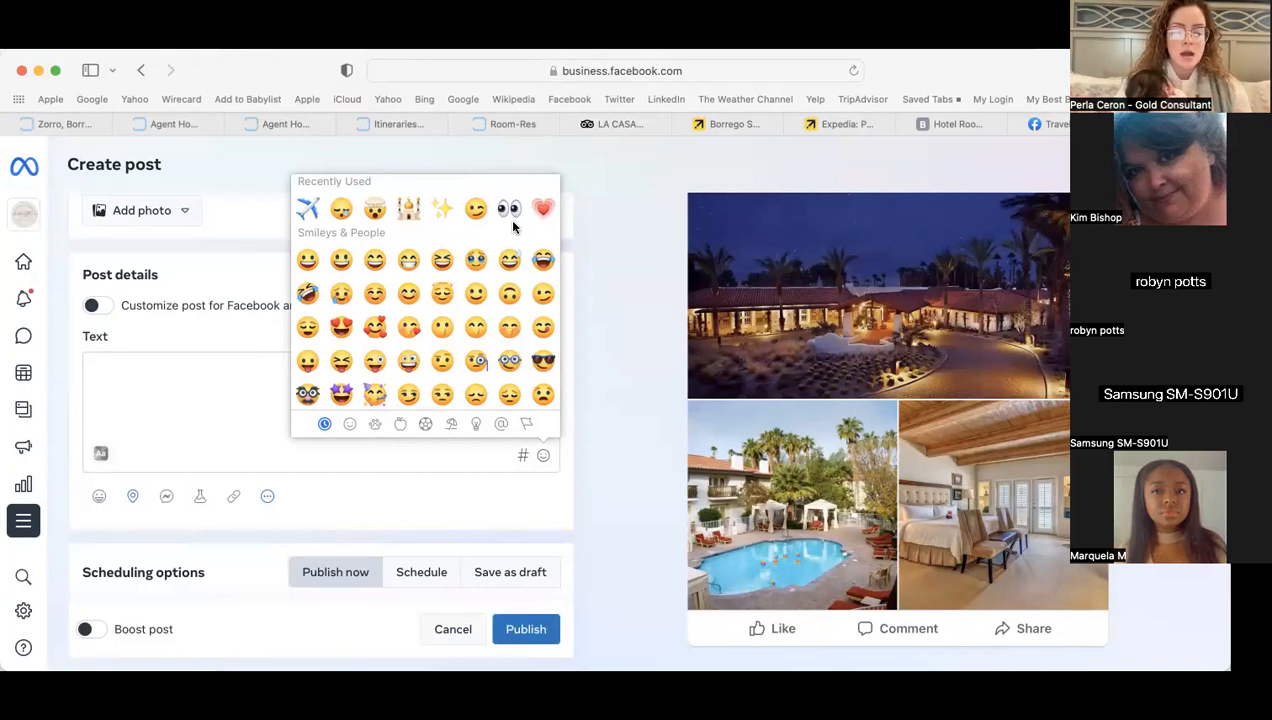
# - Insert a sunrise emoji from Travel & Places, then a sparkles emoji, at the start of the caption
pyautogui.scroll(-15, 476, 322)
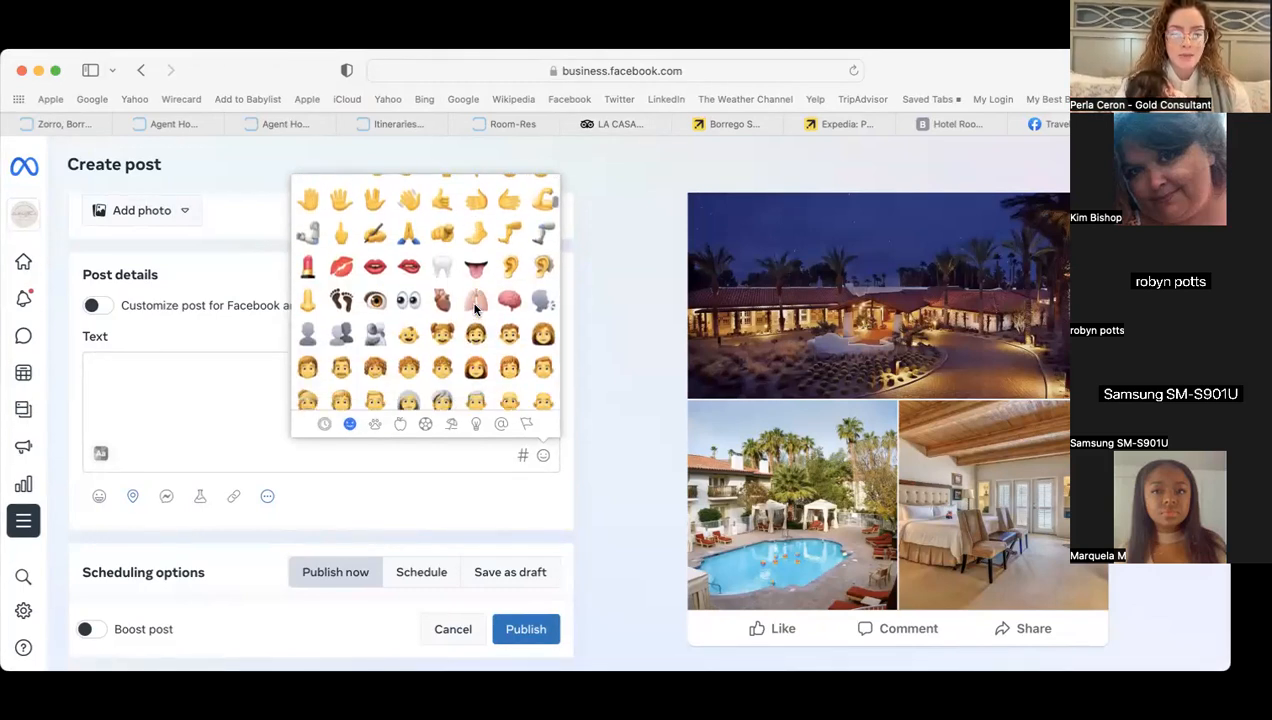
pyautogui.scroll(-2, 476, 310)
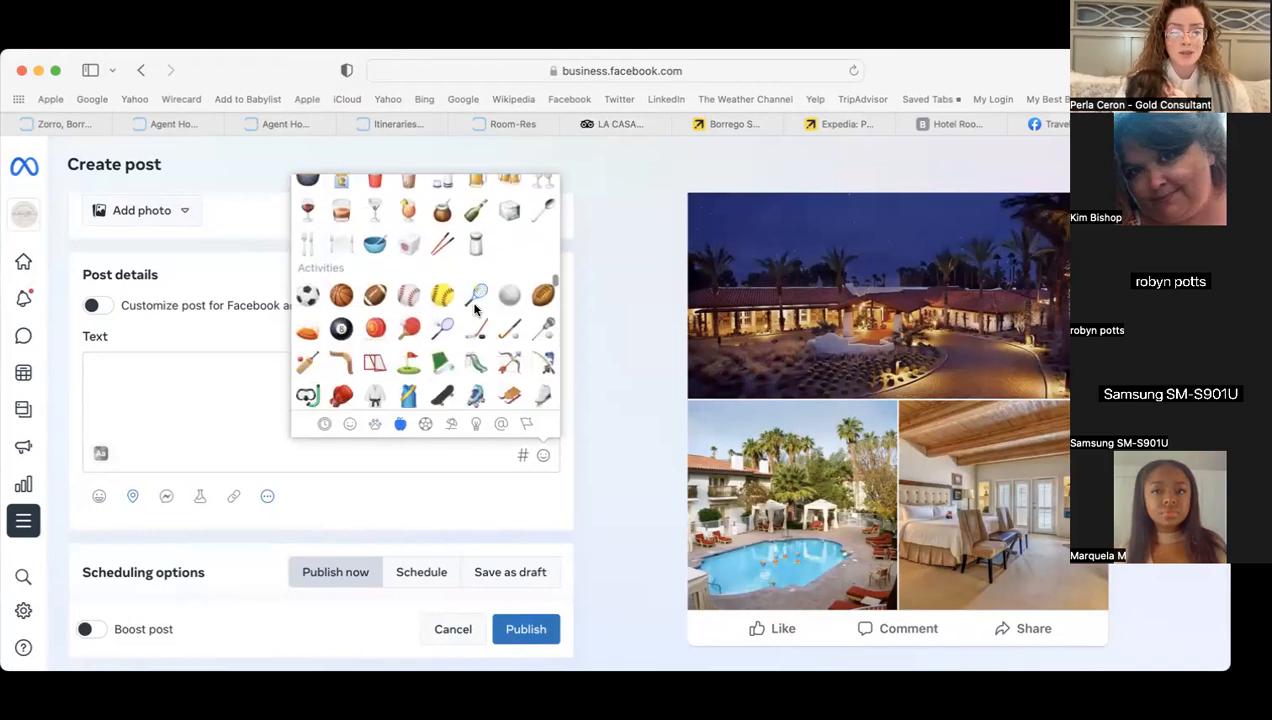
pyautogui.scroll(-3, 476, 310)
pyautogui.scroll(-2, 420, 343)
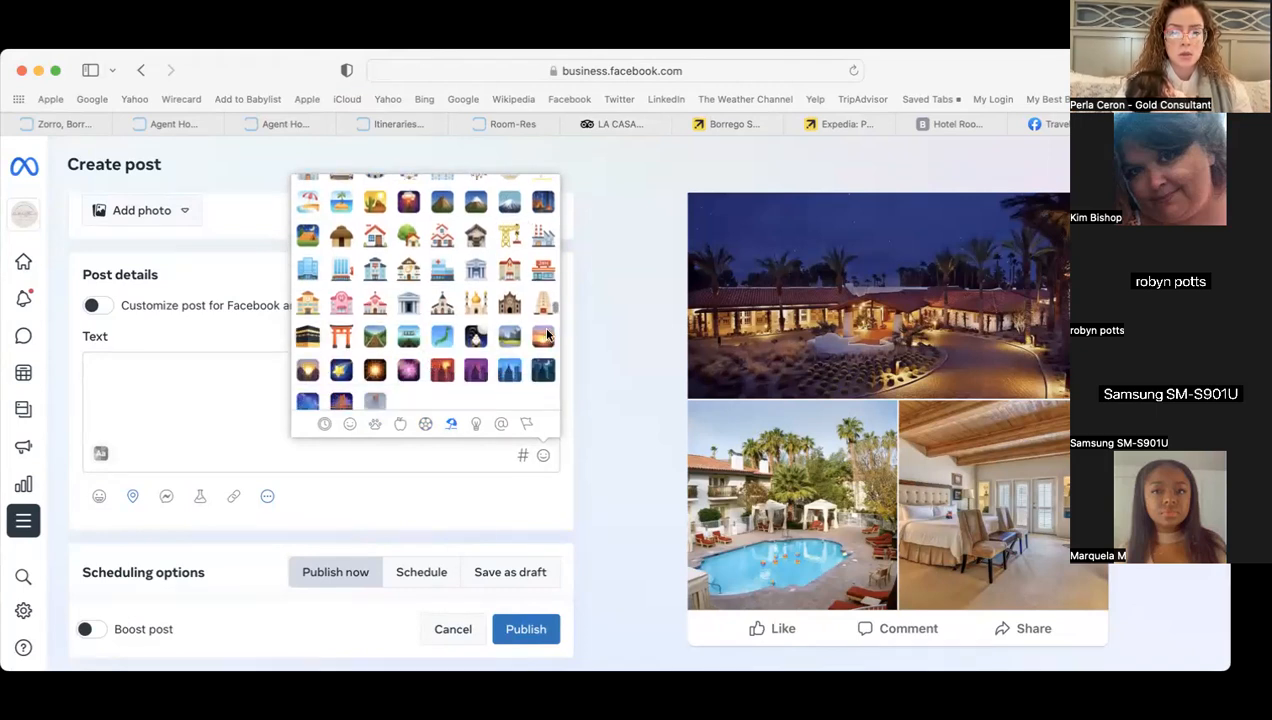
pyautogui.click(543, 336)
pyautogui.scroll(10, 420, 303)
pyautogui.scroll(3, 420, 304)
pyautogui.scroll(-3, 420, 300)
pyautogui.click(543, 273)
pyautogui.click(109, 371)
# - Add the title 'San Diego Family Escape' on its own line, ending with a copy of the sunrise emoji
pyautogui.press('Return')
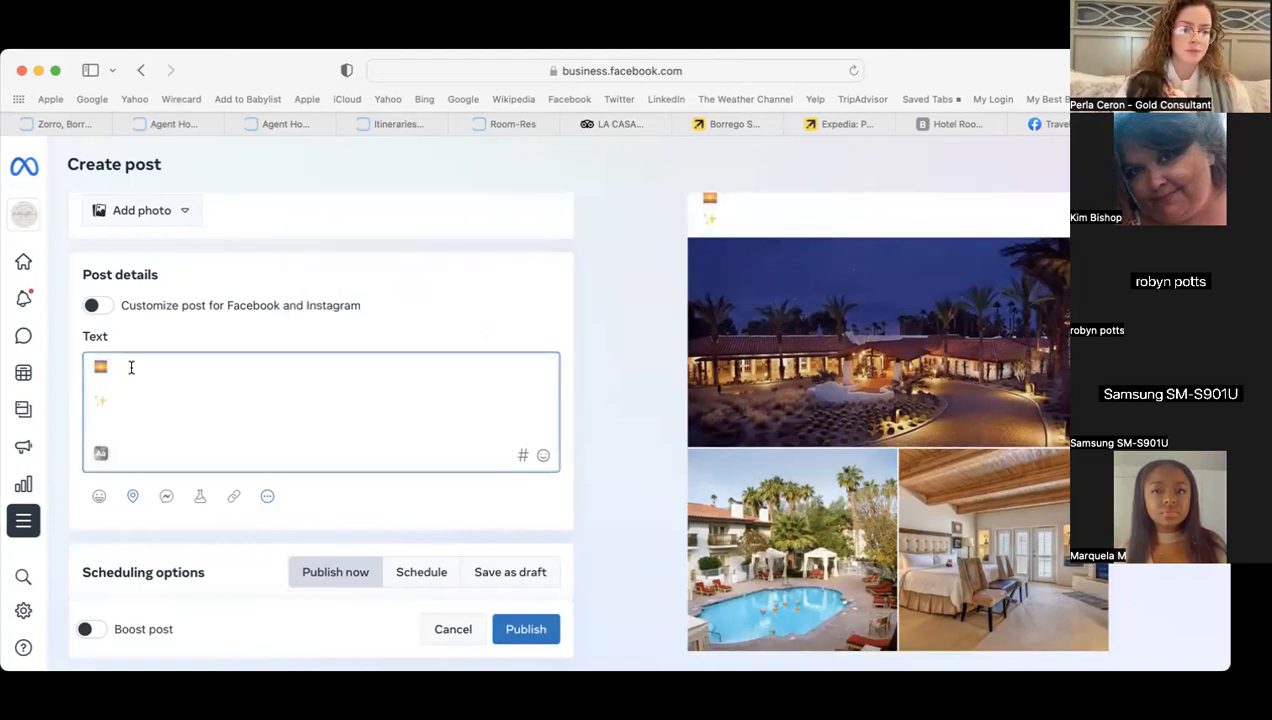
pyautogui.write('San Dieg')
pyautogui.press('BackSpace')
pyautogui.write('ego Family Escape')
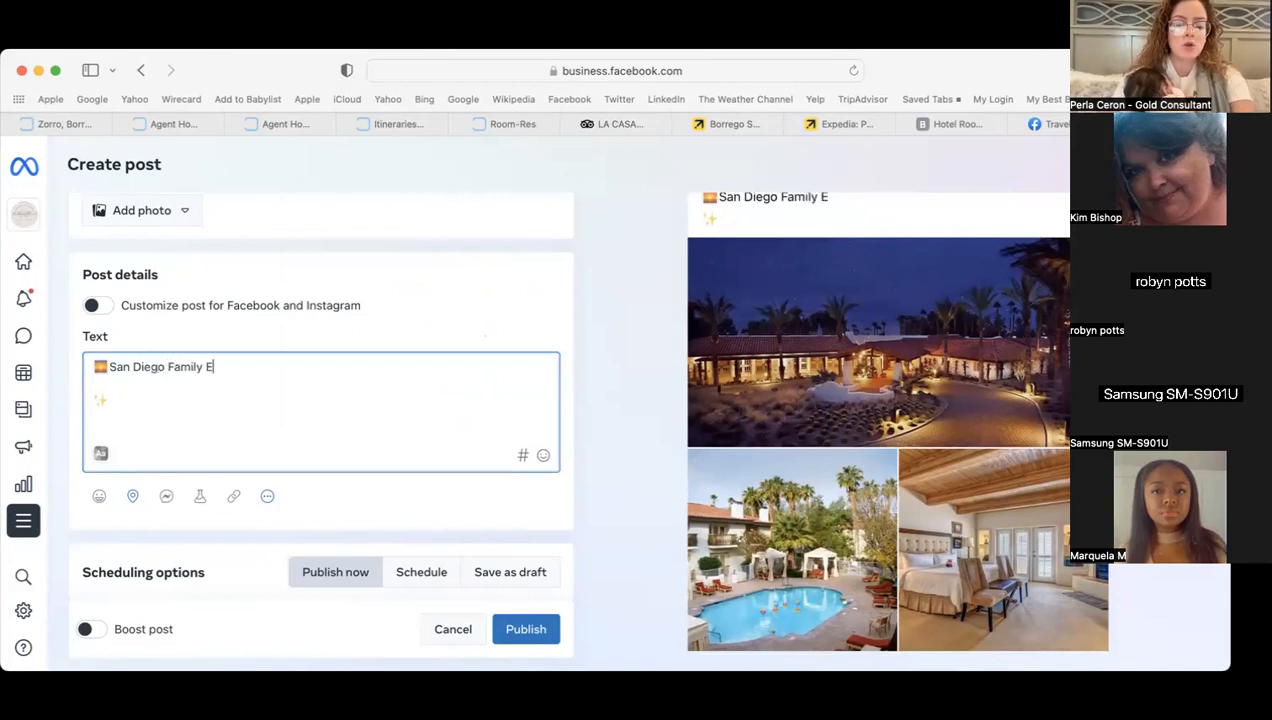
pyautogui.doubleClick(100, 367)
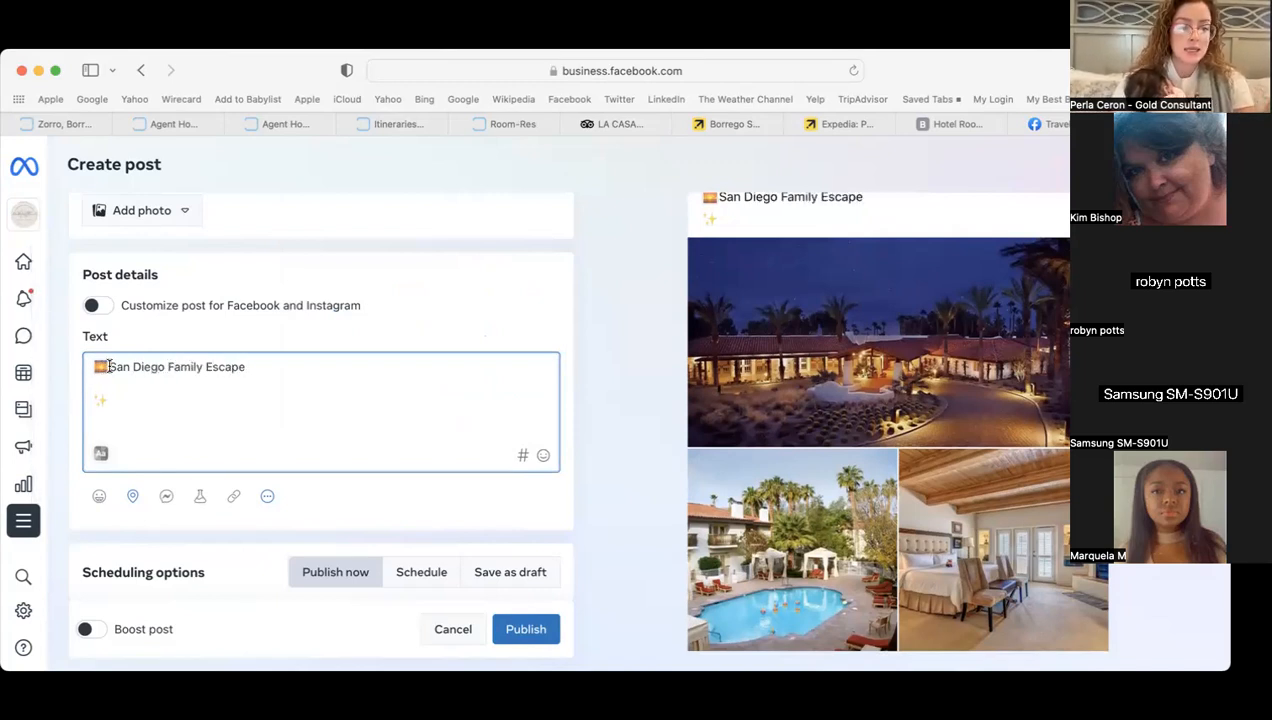
pyautogui.rightClick(100, 364)
pyautogui.click(150, 459)
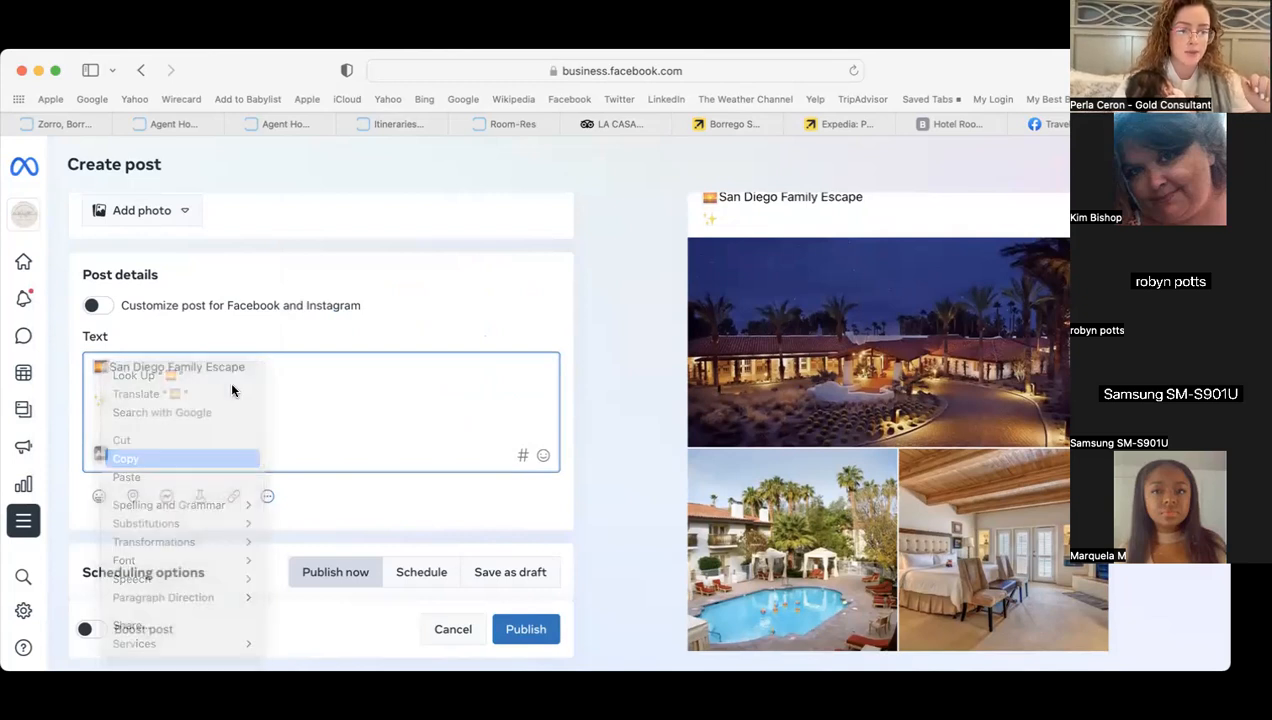
pyautogui.click(276, 366)
pyautogui.press('super+v')
# - Add 'Travel Dates: April 17-22, 2024' below the title, discarding a trial 'Package Includes' line
pyautogui.press('Return')
pyautogui.write('T')
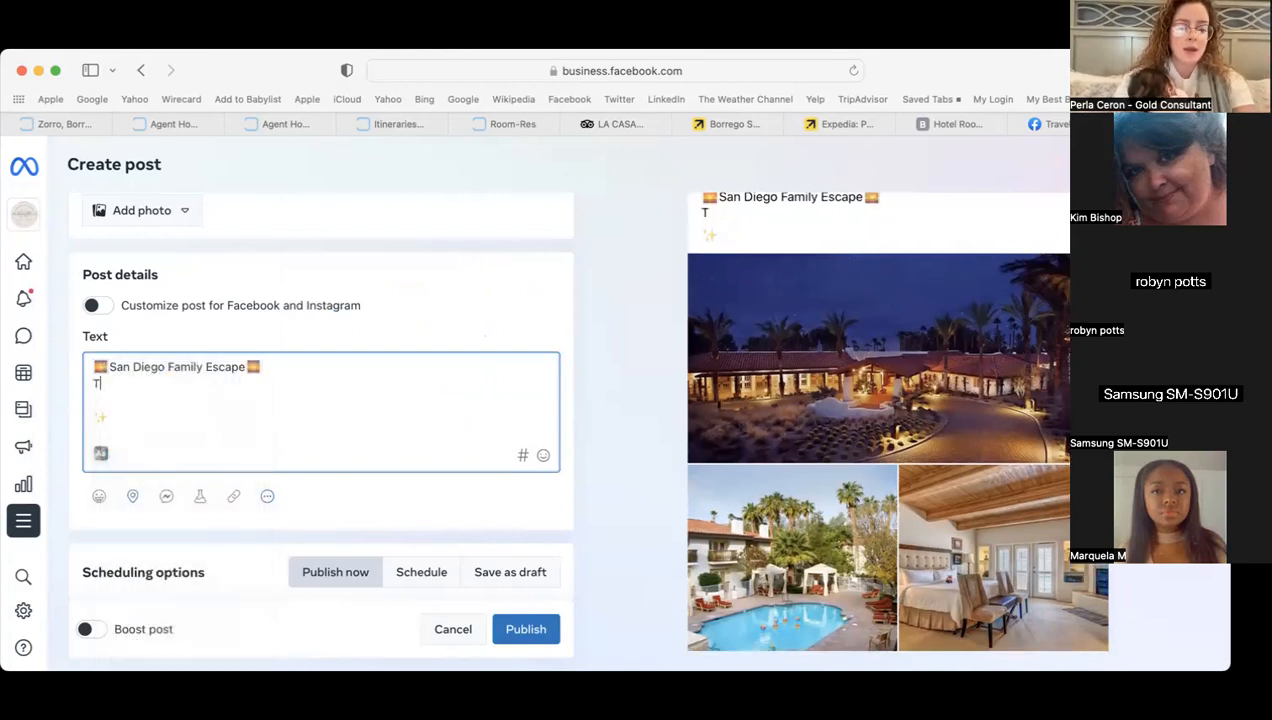
pyautogui.write('ravel Dates: A')
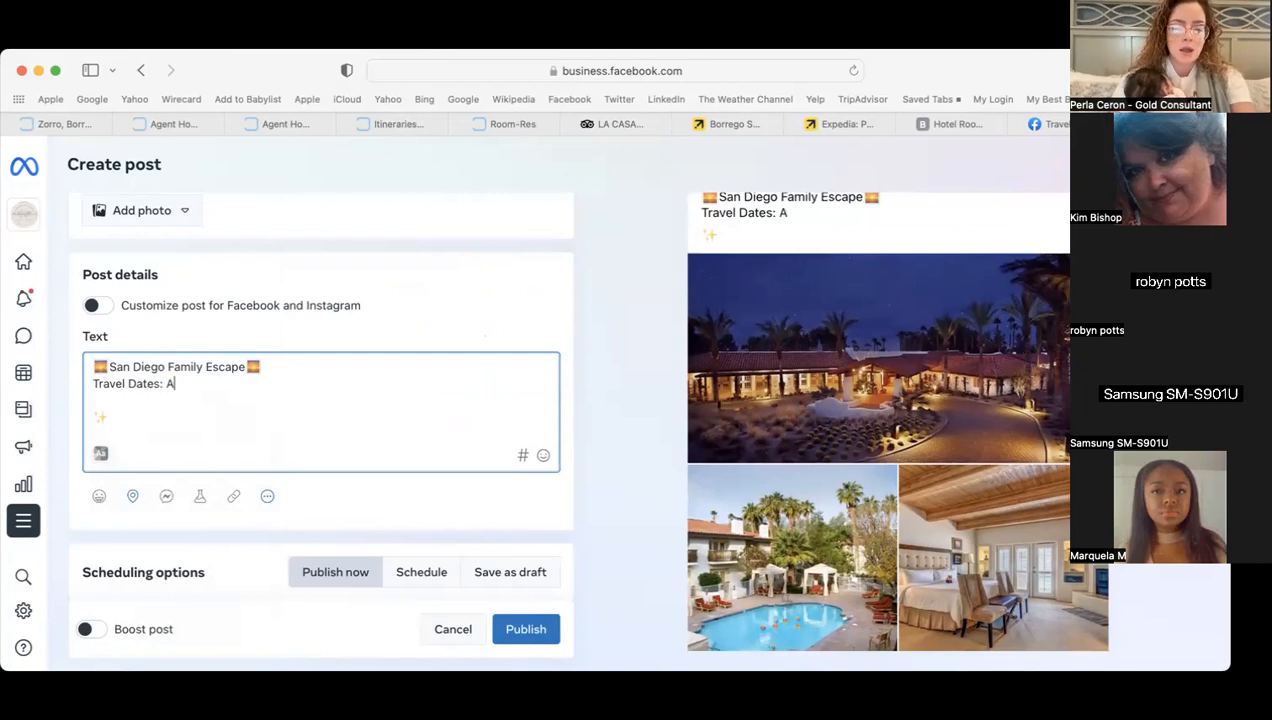
pyautogui.write('pril 17')
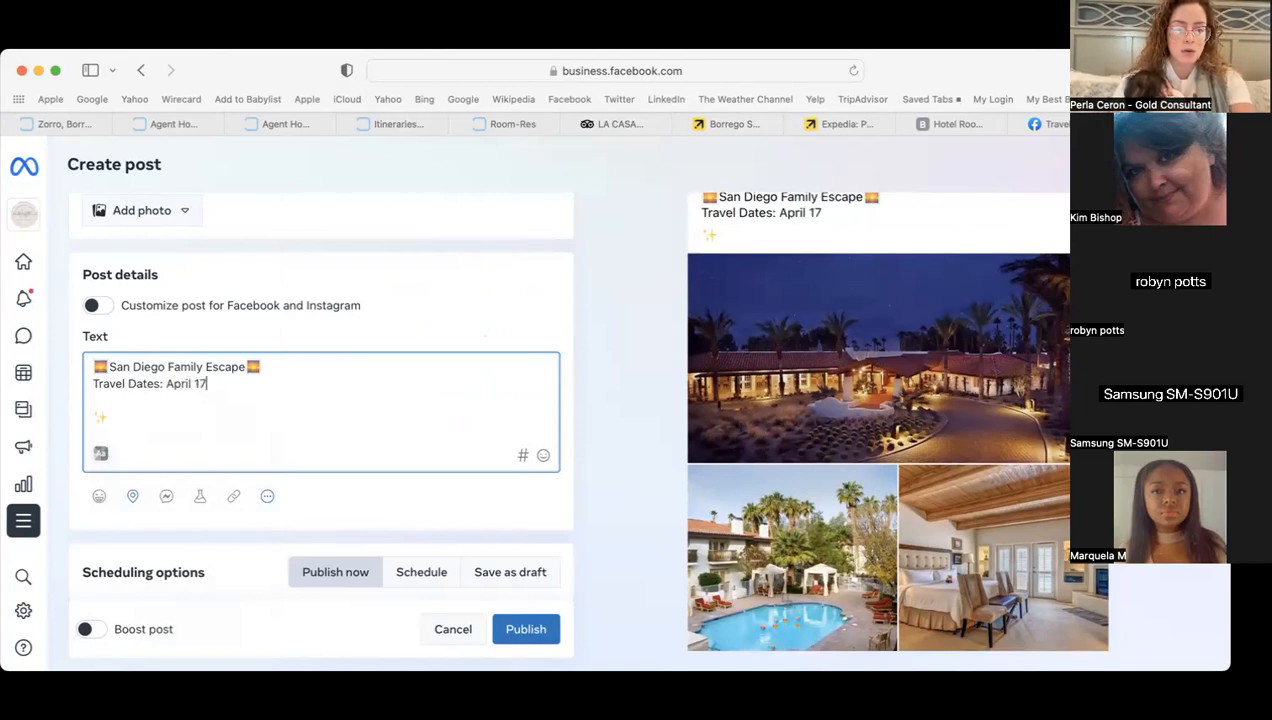
pyautogui.write('-22, 2024')
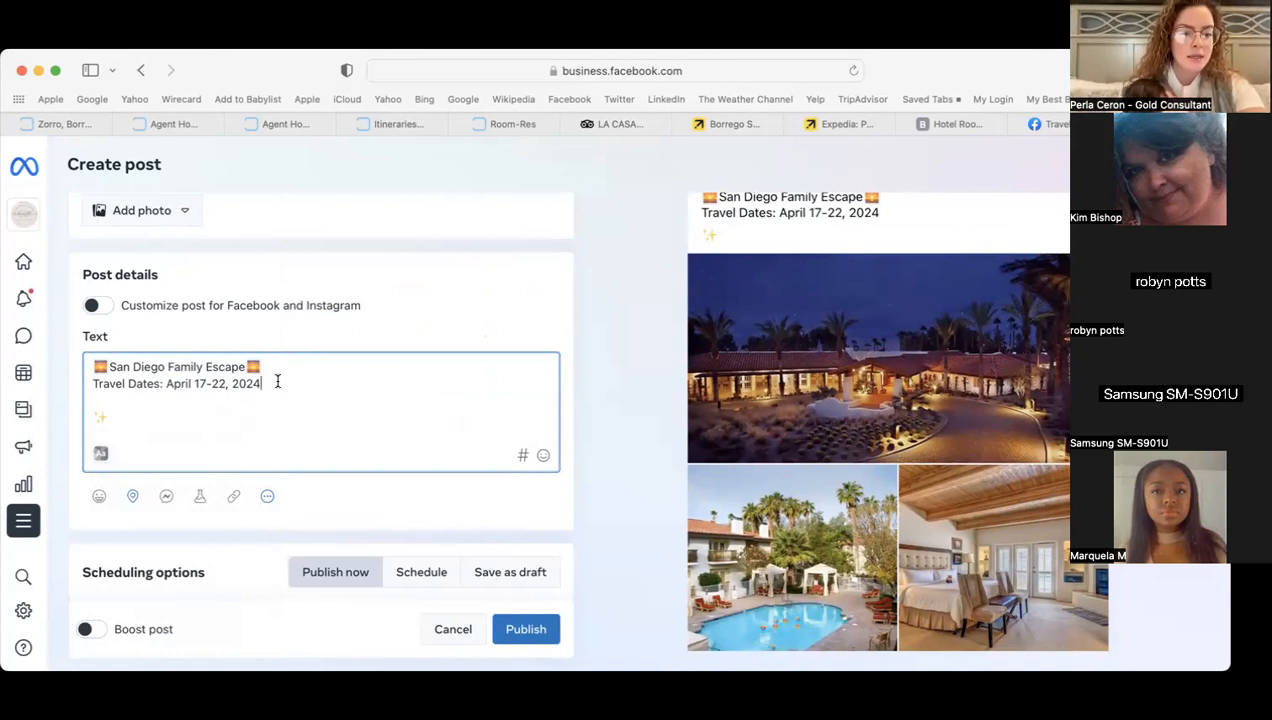
pyautogui.press('Return')
pyautogui.press('Return')
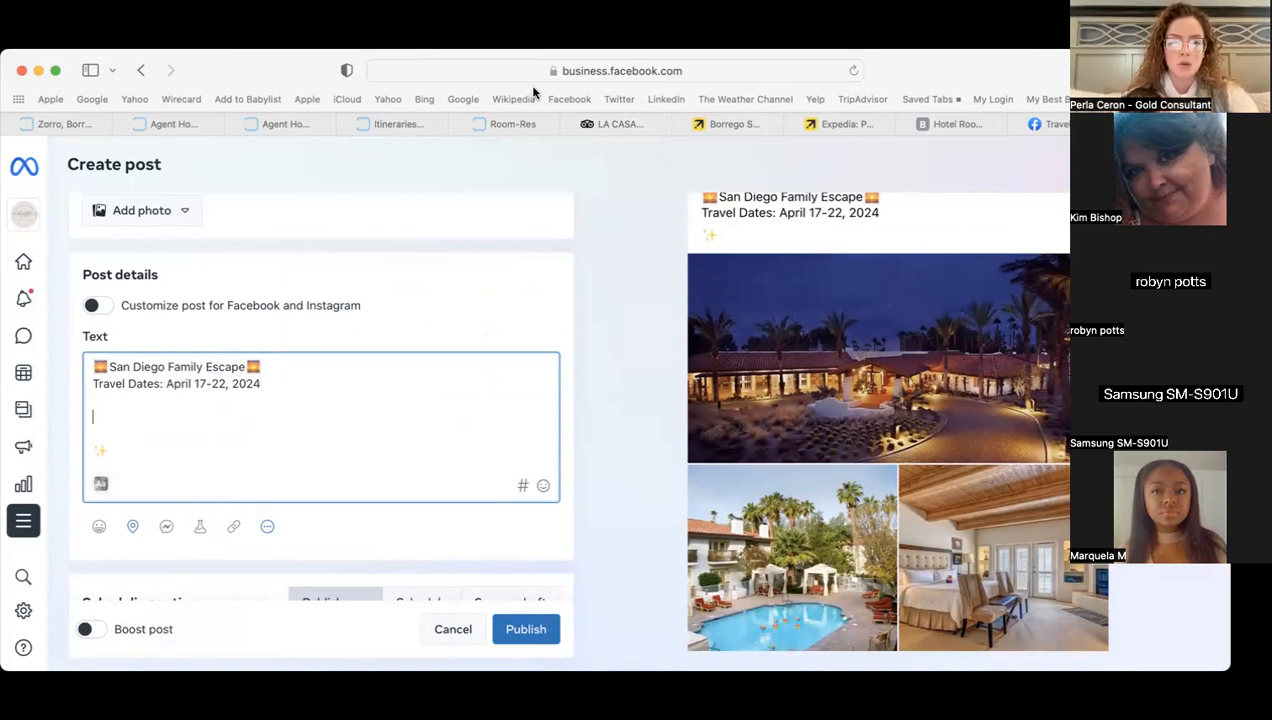
pyautogui.press('BackSpace')
pyautogui.press('BackSpace')
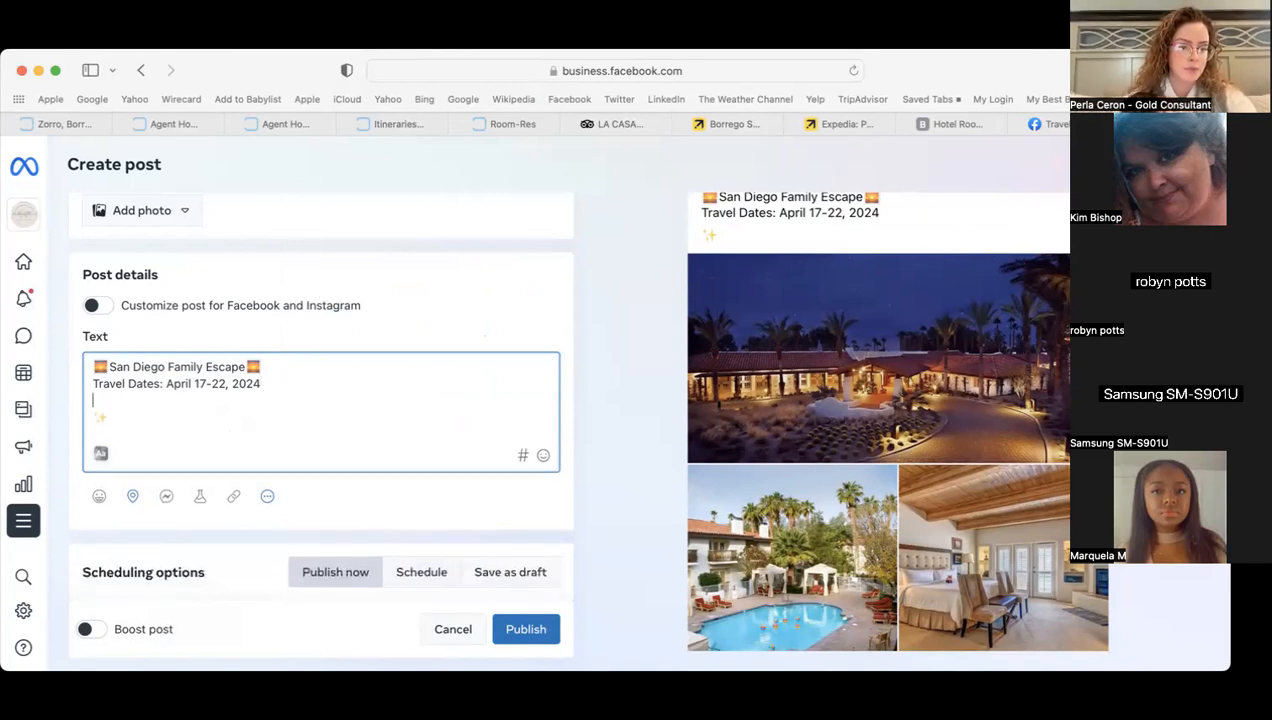
pyautogui.press('Return')
pyautogui.write('Pacl')
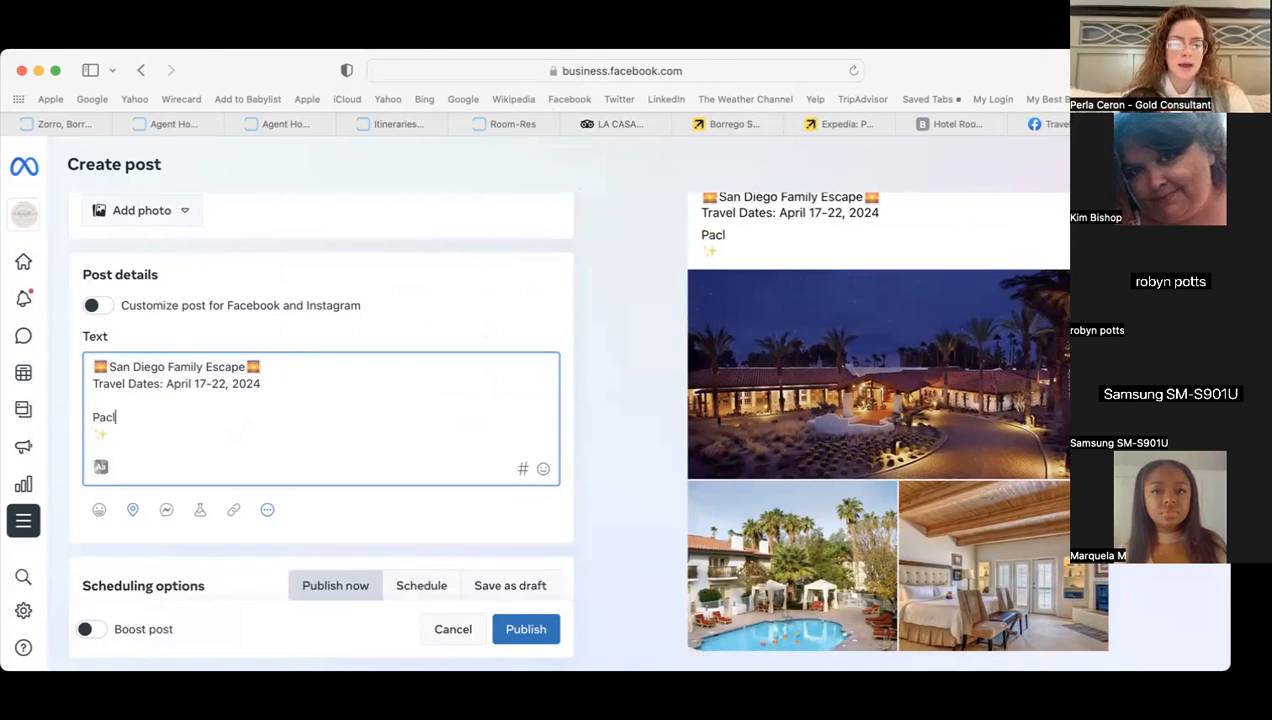
pyautogui.press('BackSpace')
pyautogui.write('kage Includes')
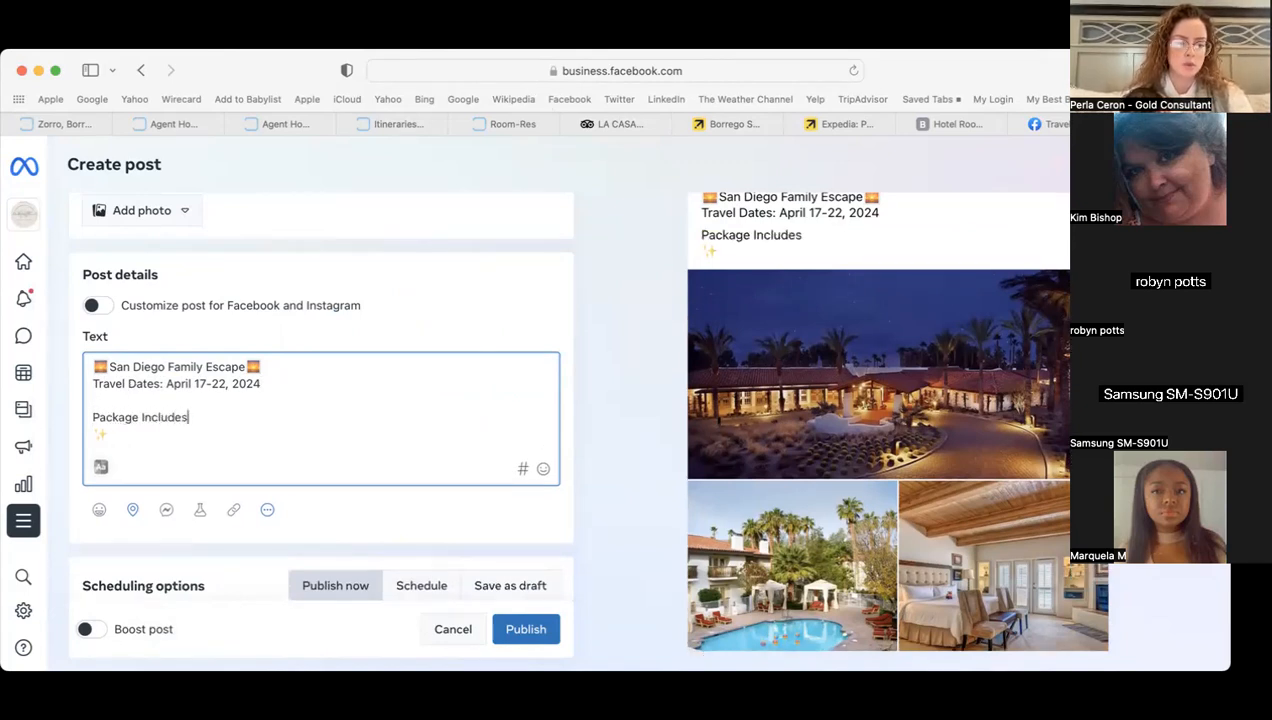
pyautogui.moveTo(188, 417); pyautogui.dragTo(94, 417)
pyautogui.press('BackSpace')
pyautogui.press('BackSpace')
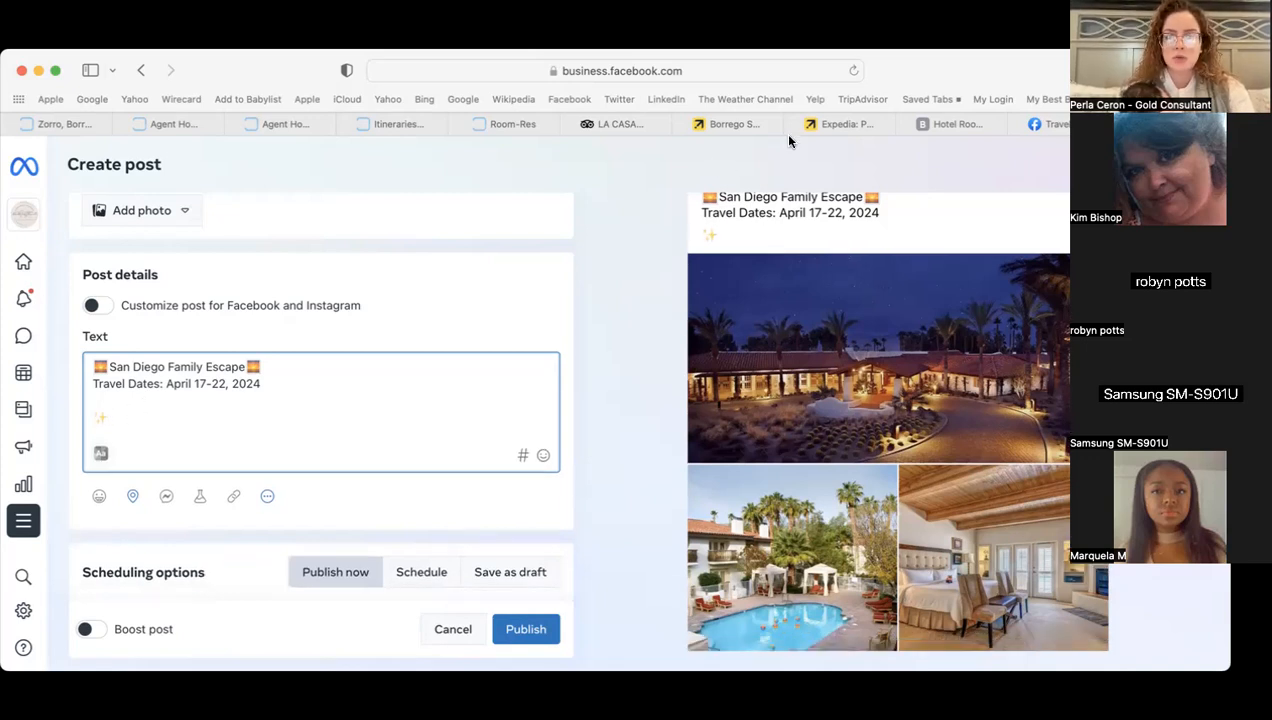
# - After checking Room-Res, type '6-Day, 5-Night Accommodations for 2 Adults & 2 Children at 5 Star' after the sparkles
pyautogui.click(507, 128)
pyautogui.click(392, 127)
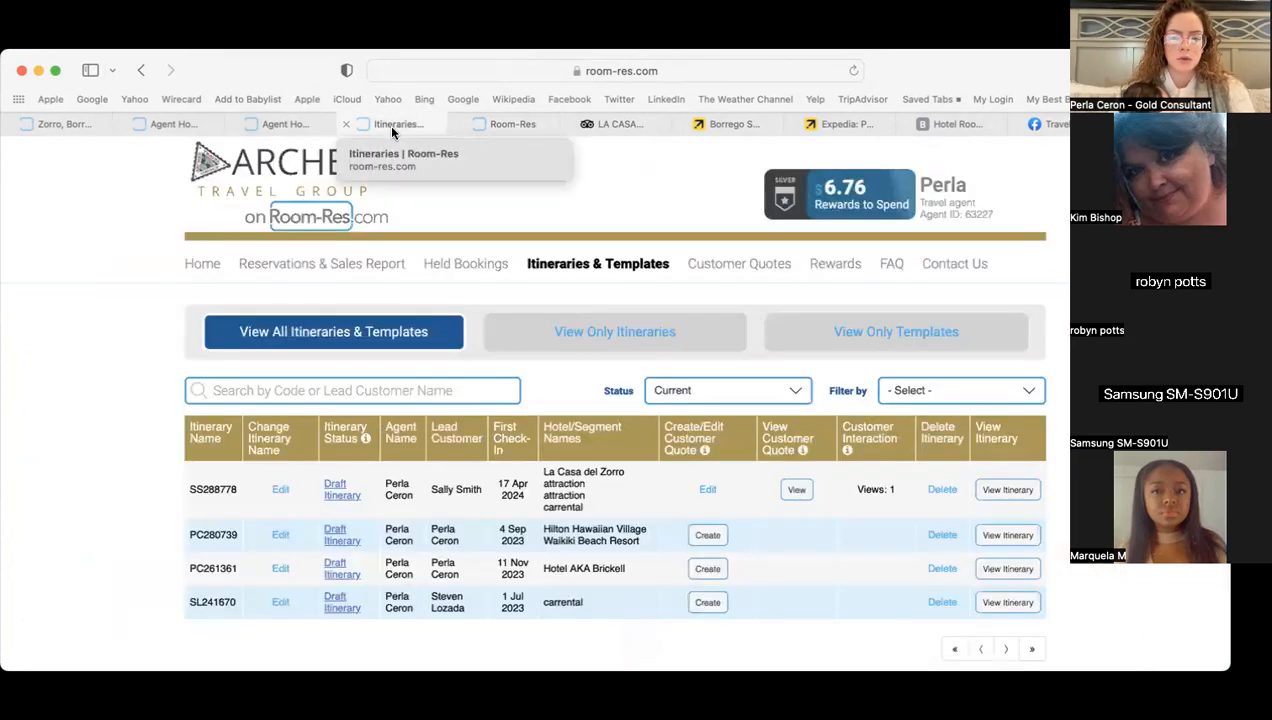
pyautogui.click(1160, 126)
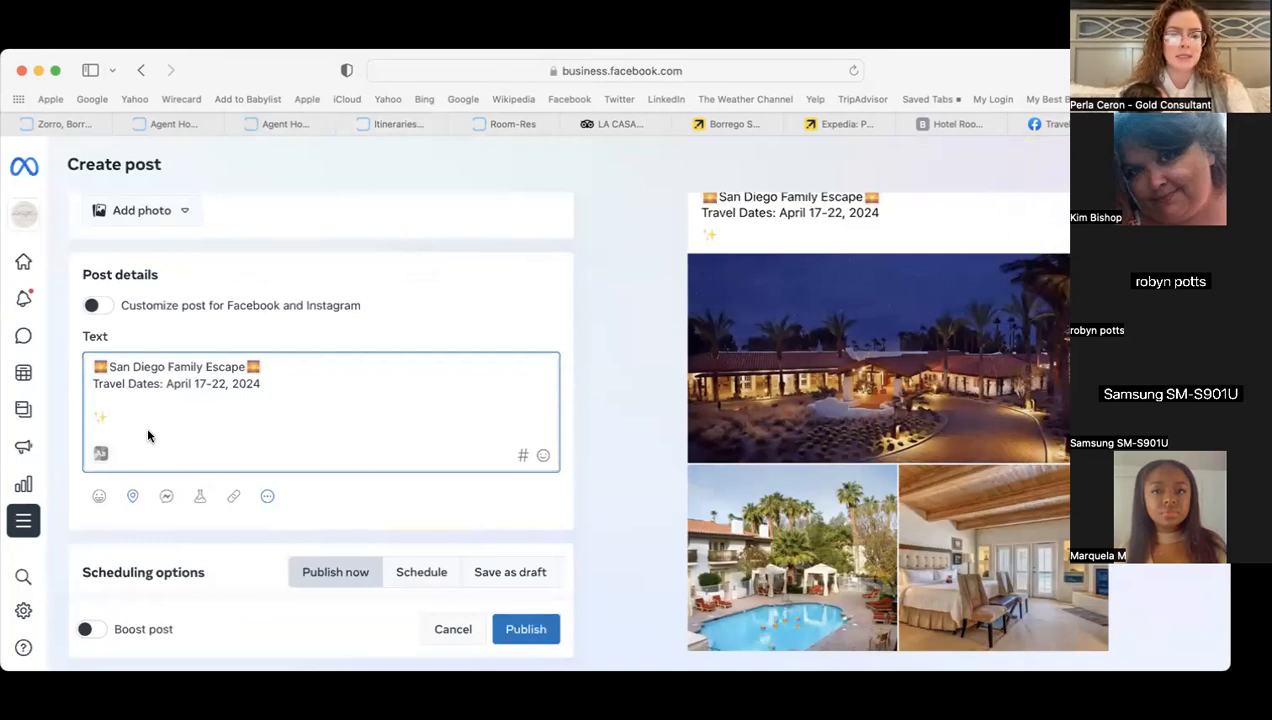
pyautogui.write('6')
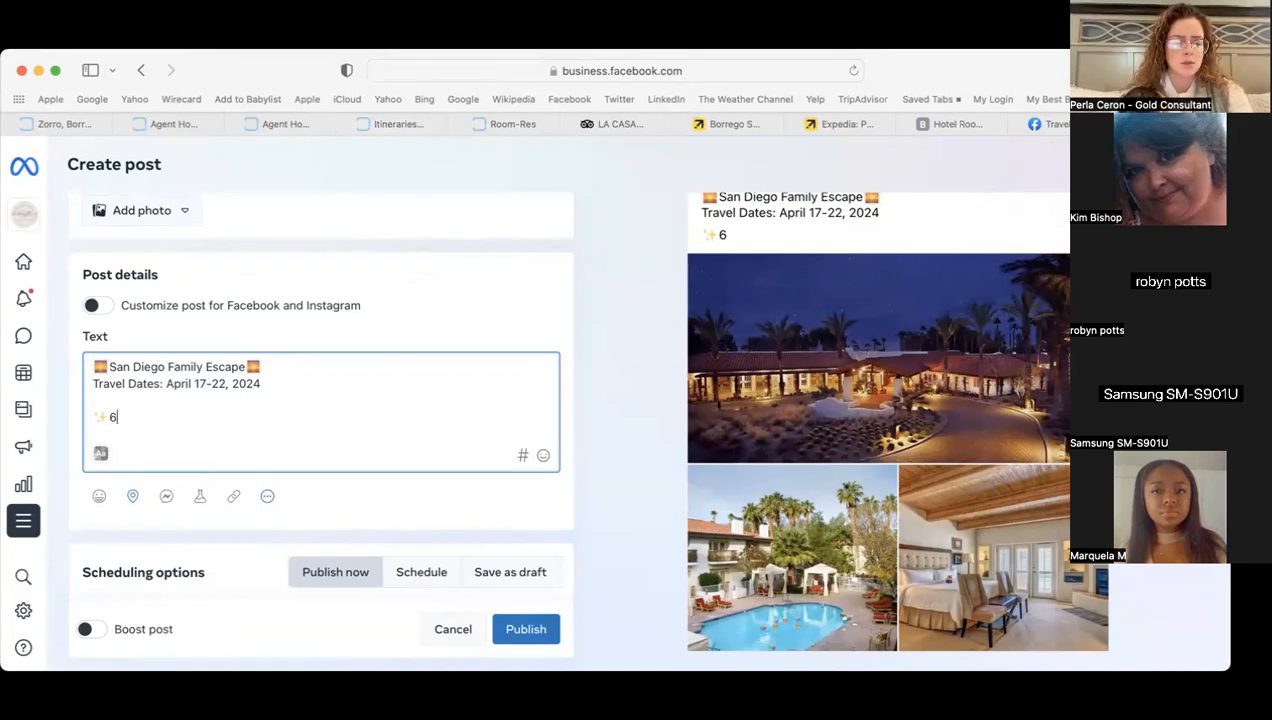
pyautogui.write('-Day, 5-Night Accommodations for 2 Adu')
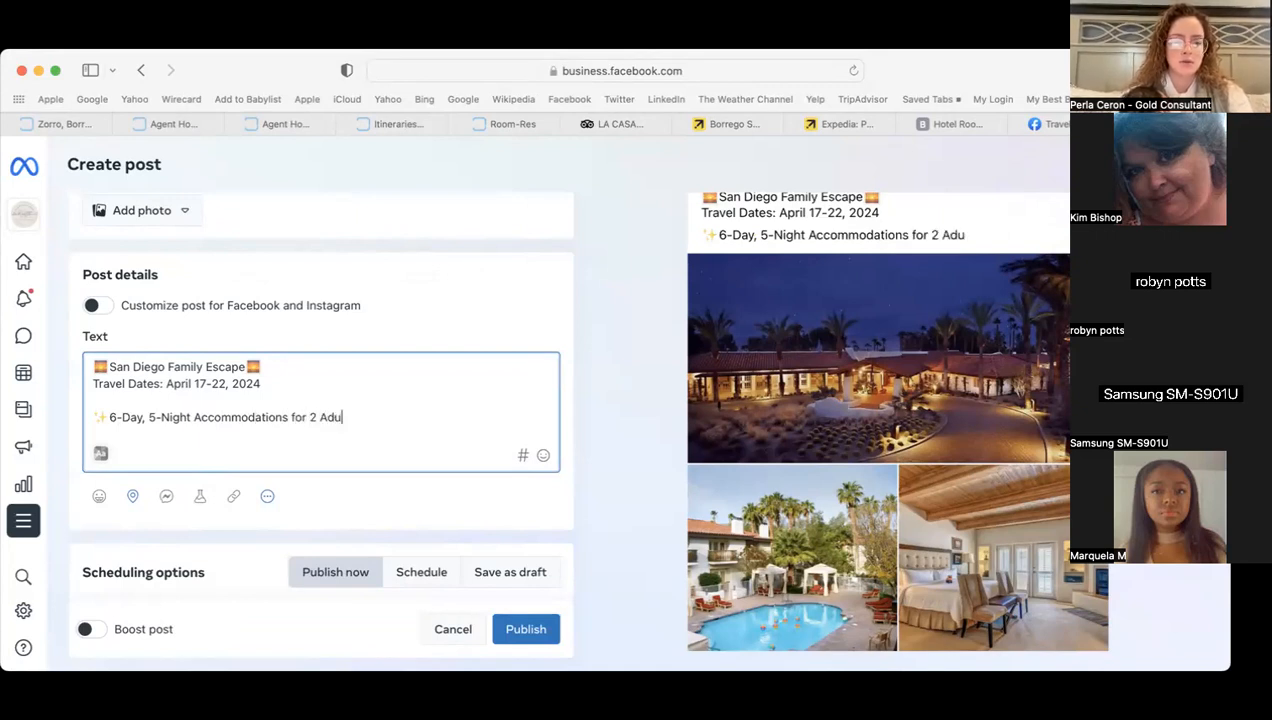
pyautogui.write('lts & 2 Children at 5 Star')
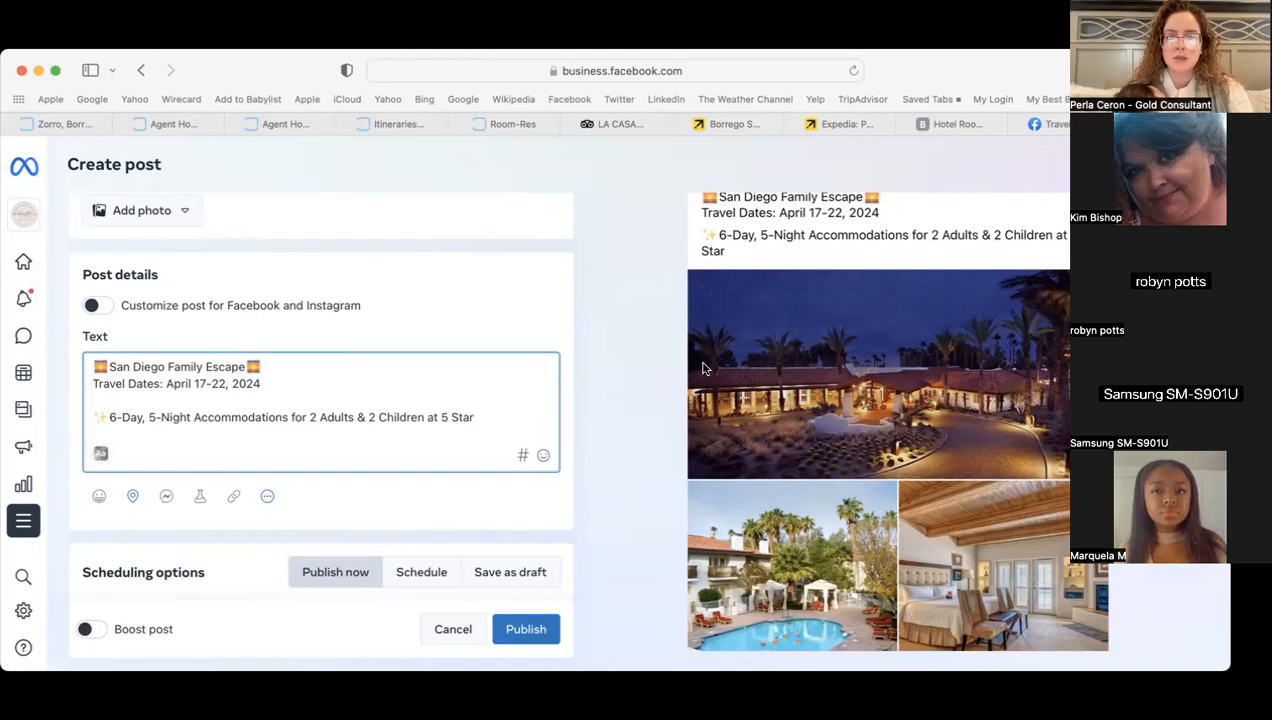
# - After checking Expedia, end the accommodations line with 'Borrego Springs Resort' and start a new line
pyautogui.click(710, 127)
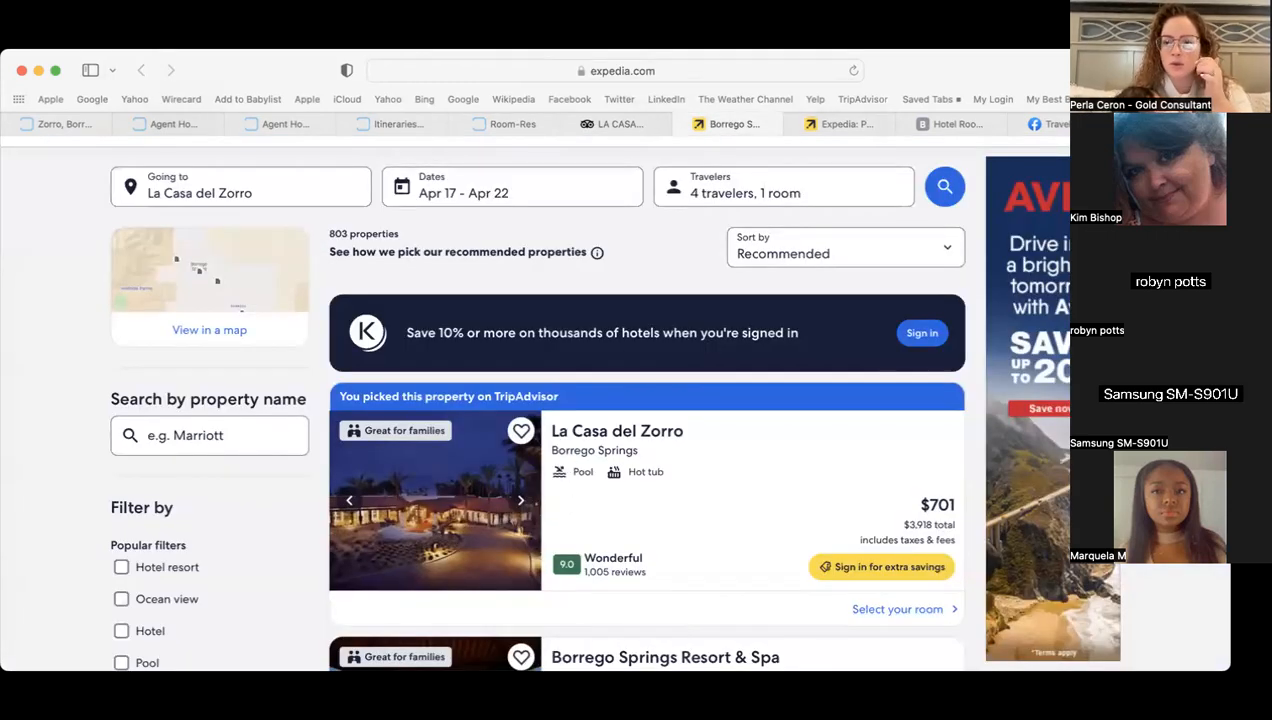
pyautogui.click(1168, 125)
pyautogui.write('Borrego Springs Resort')
pyautogui.press('Return')
# - Copy the sparkles emoji onto the new line, then bring up the Room-Res itineraries list
pyautogui.scroll(-1, 230, 393)
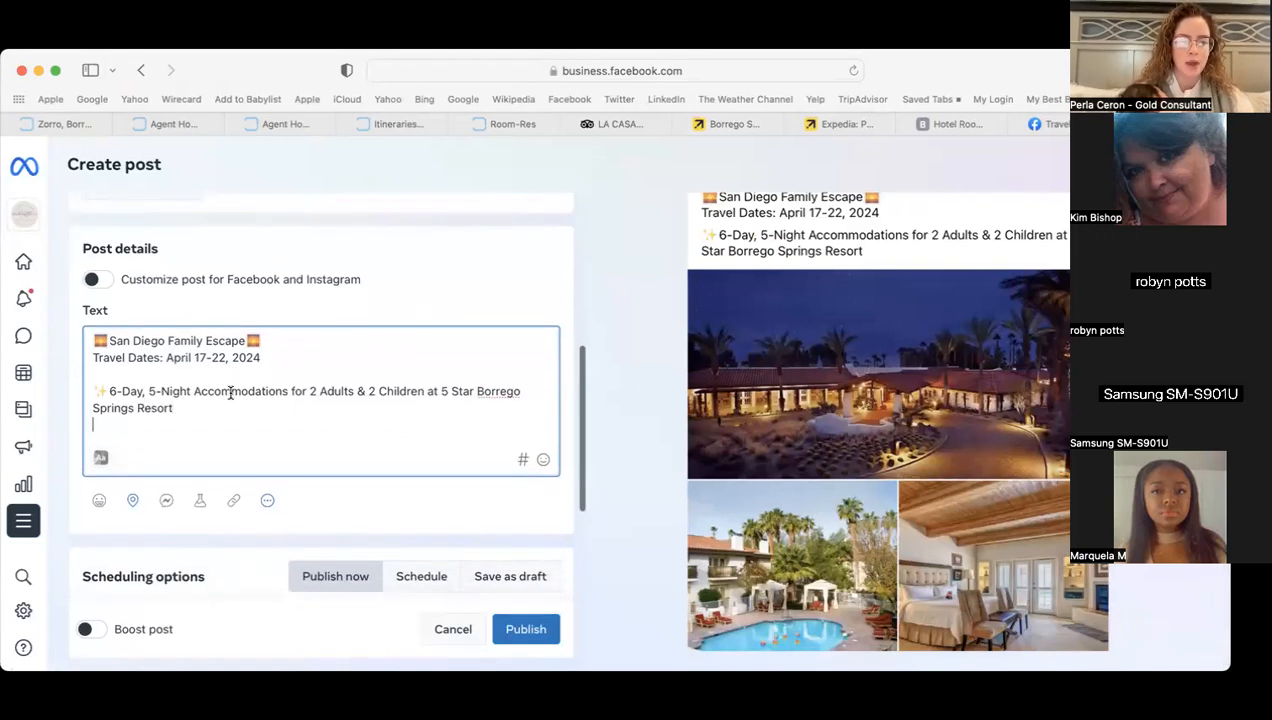
pyautogui.doubleClick(101, 391)
pyautogui.rightClick(103, 388)
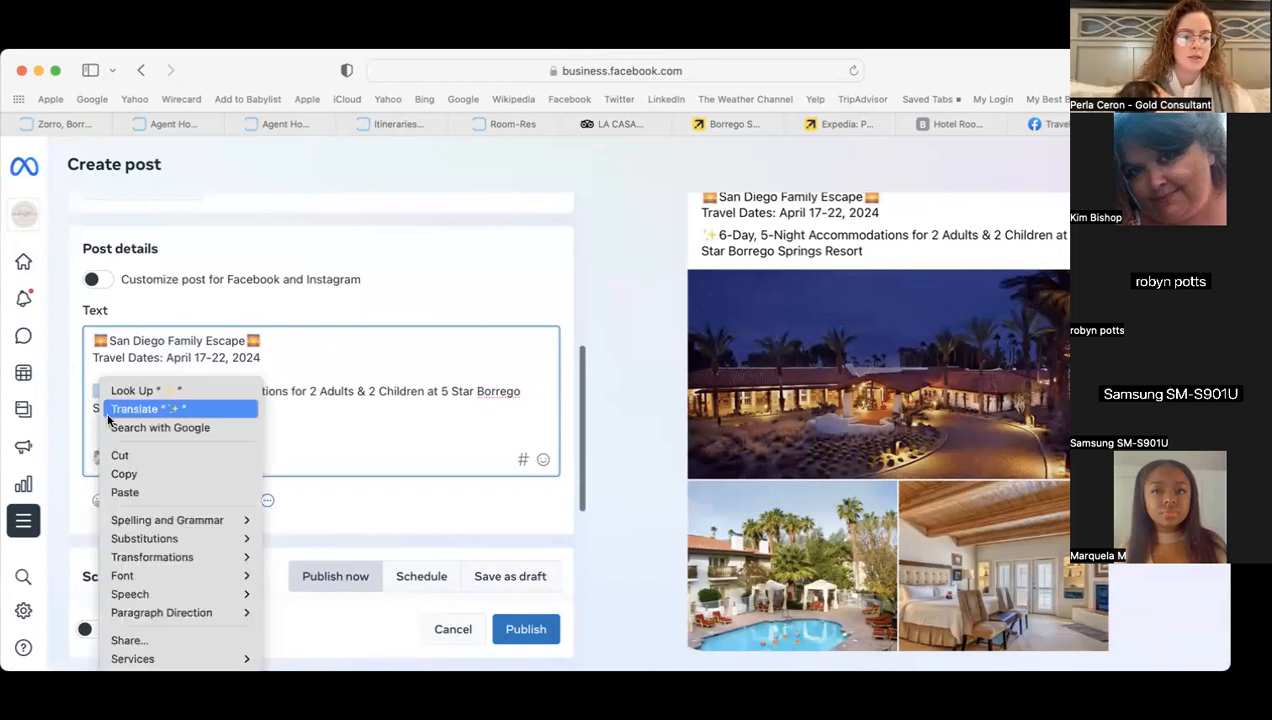
pyautogui.click(125, 473)
pyautogui.click(215, 423)
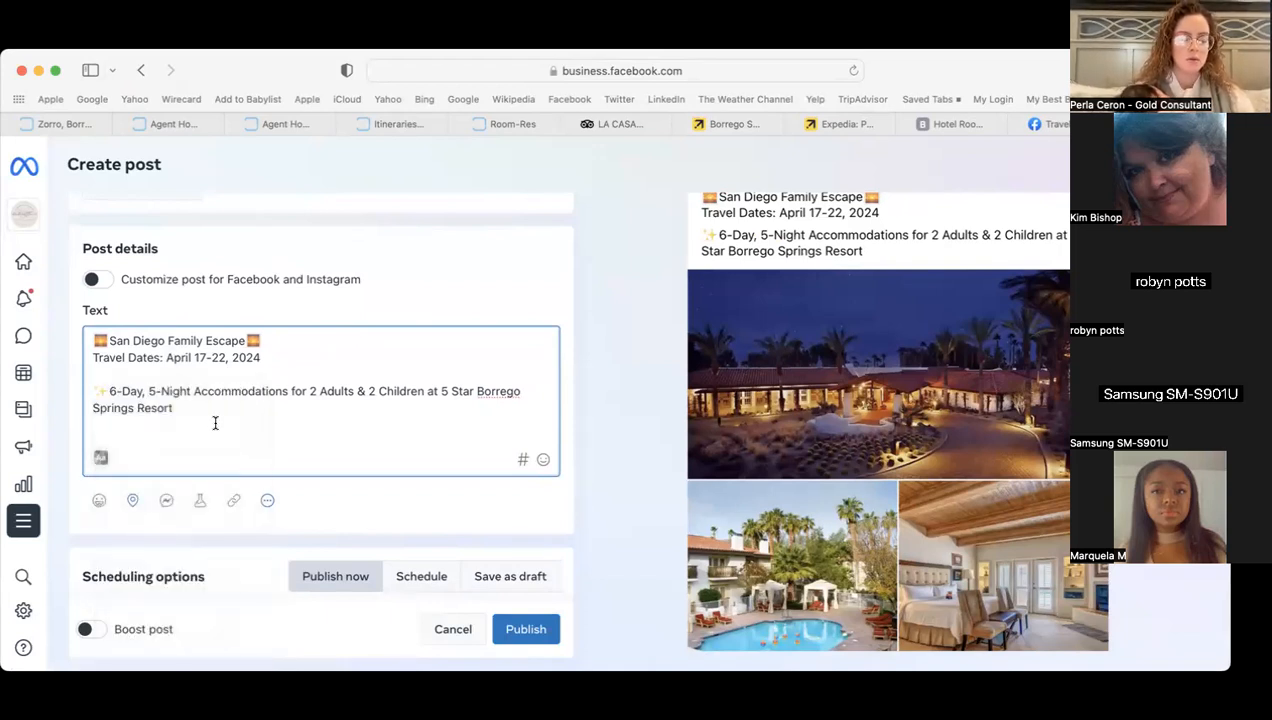
pyautogui.press('super+v')
pyautogui.scroll(-1, 258, 411)
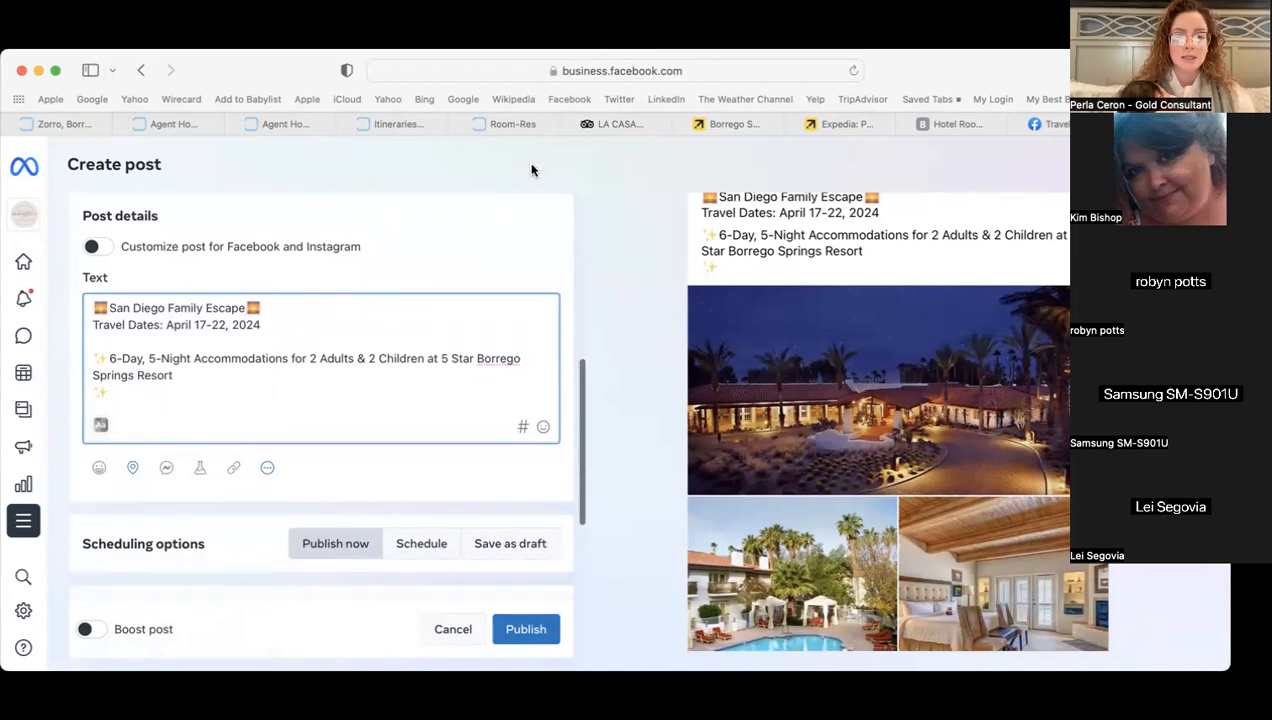
pyautogui.click(515, 126)
pyautogui.click(405, 122)
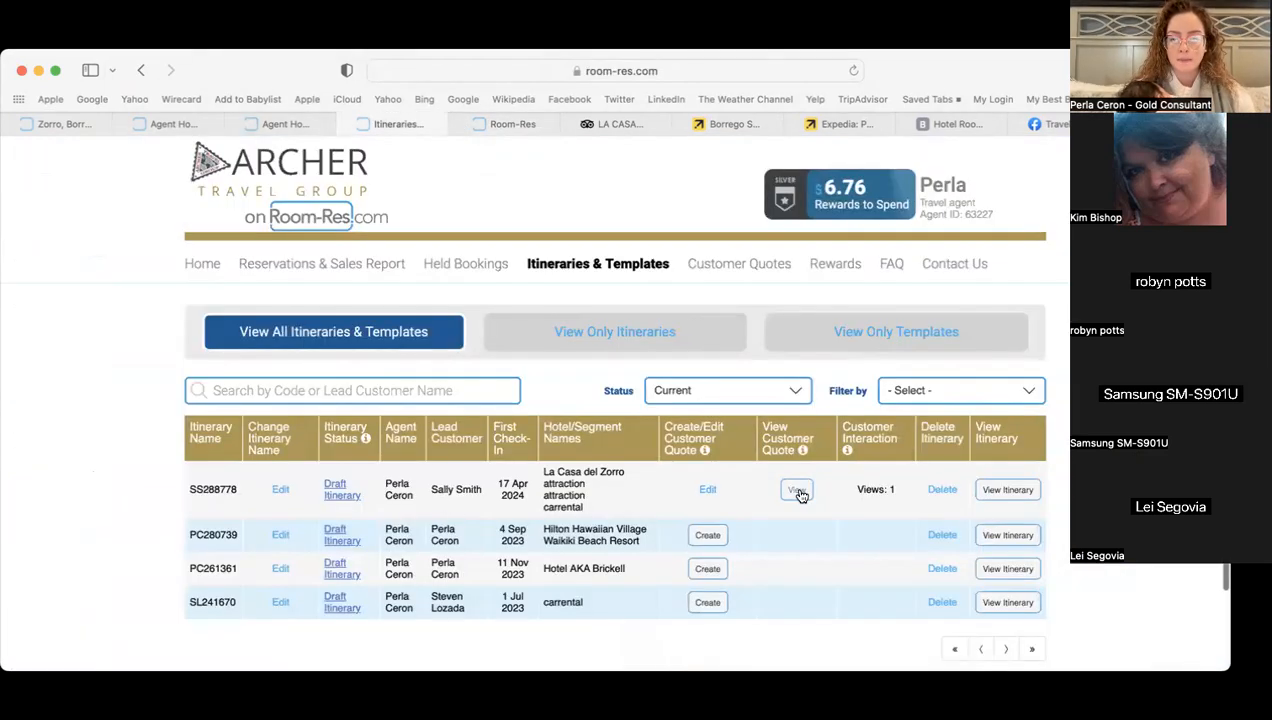
# - Open the La Casa del Zorro itinerary and review it down to the San Diego Zoo 1 Day Pass
pyautogui.click(1008, 490)
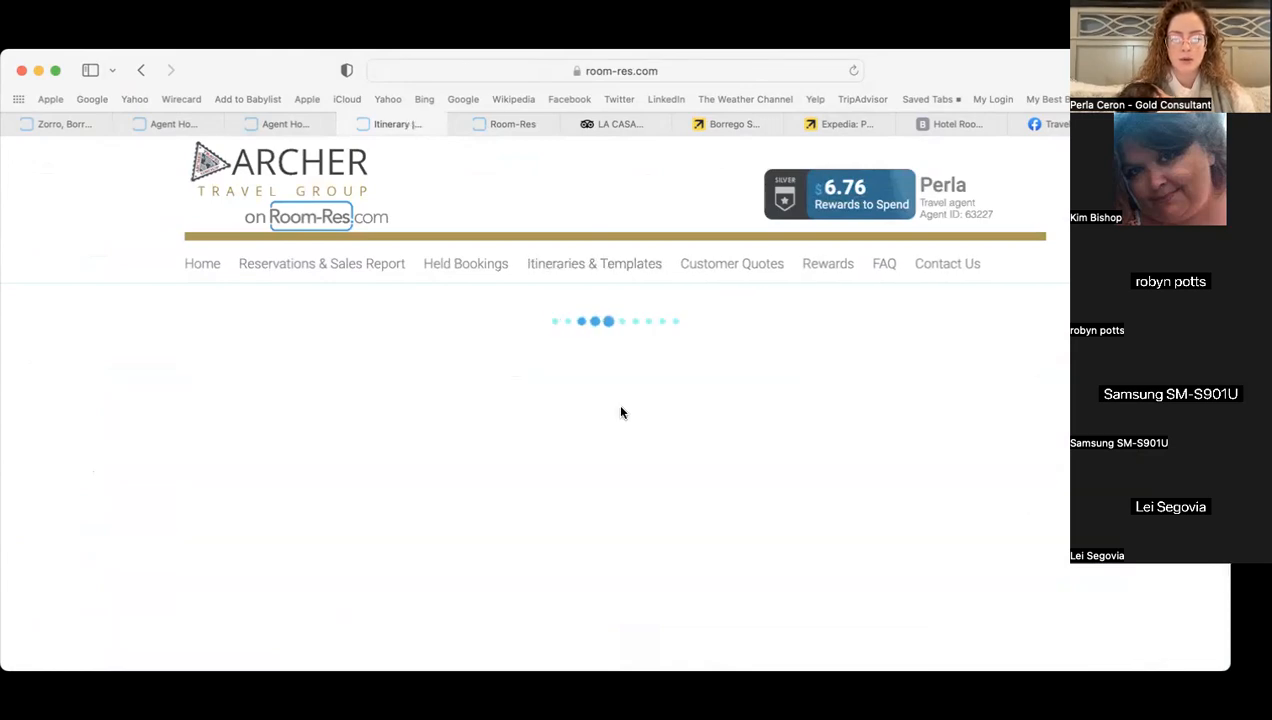
pyautogui.scroll(-13, 620, 412)
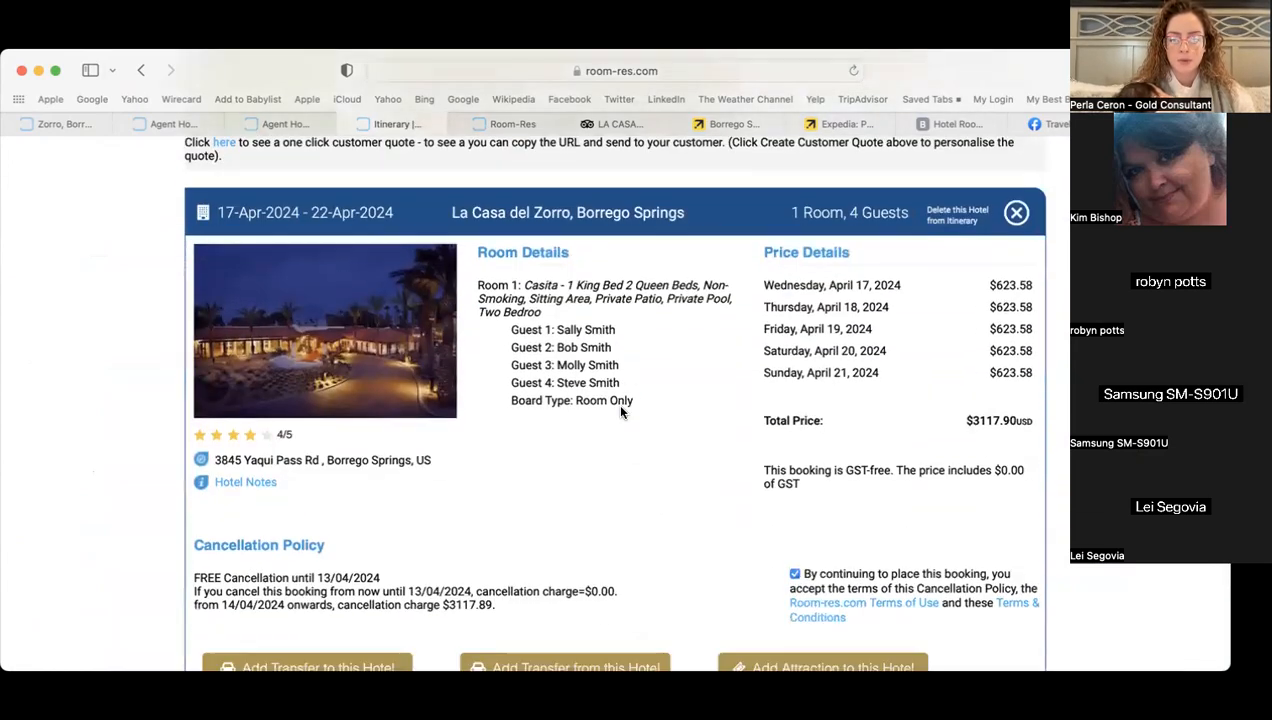
pyautogui.scroll(-10, 620, 412)
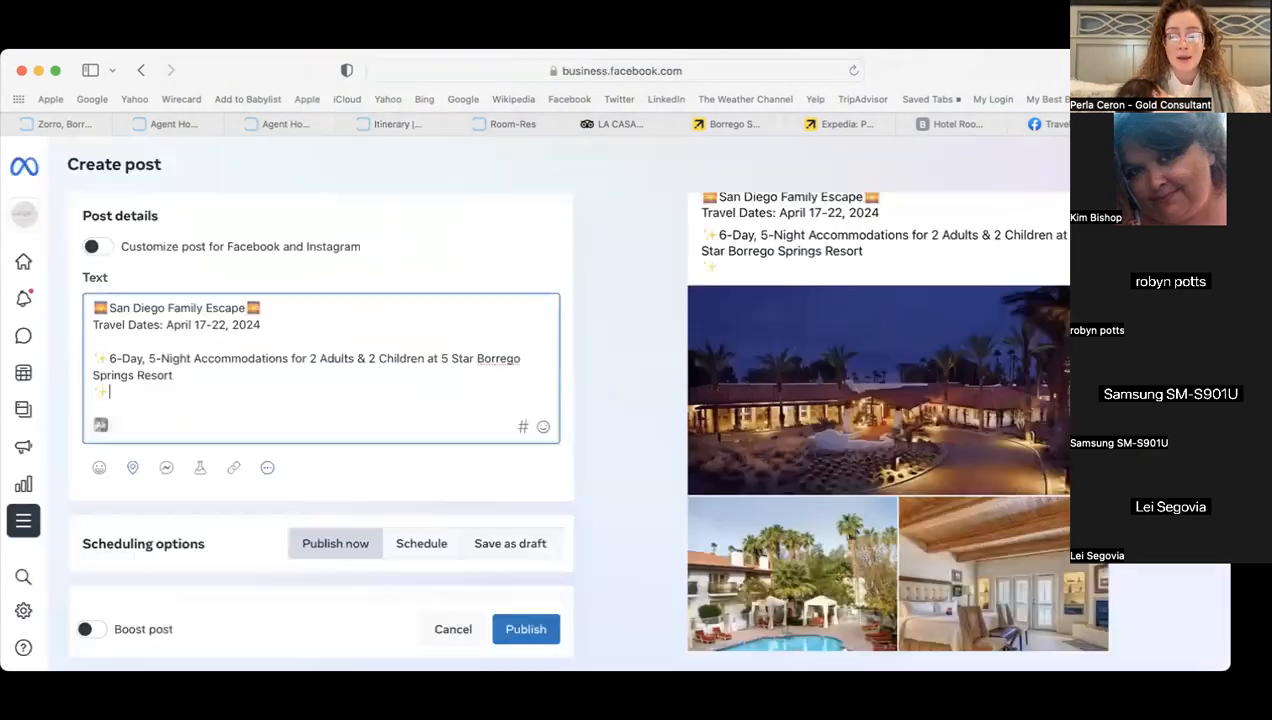
# - Add 'San Diego Zoo Day Pass' and a sparkles line 'San Diego Zoo Safari Park Pass' to the caption
pyautogui.write('San Diego ')
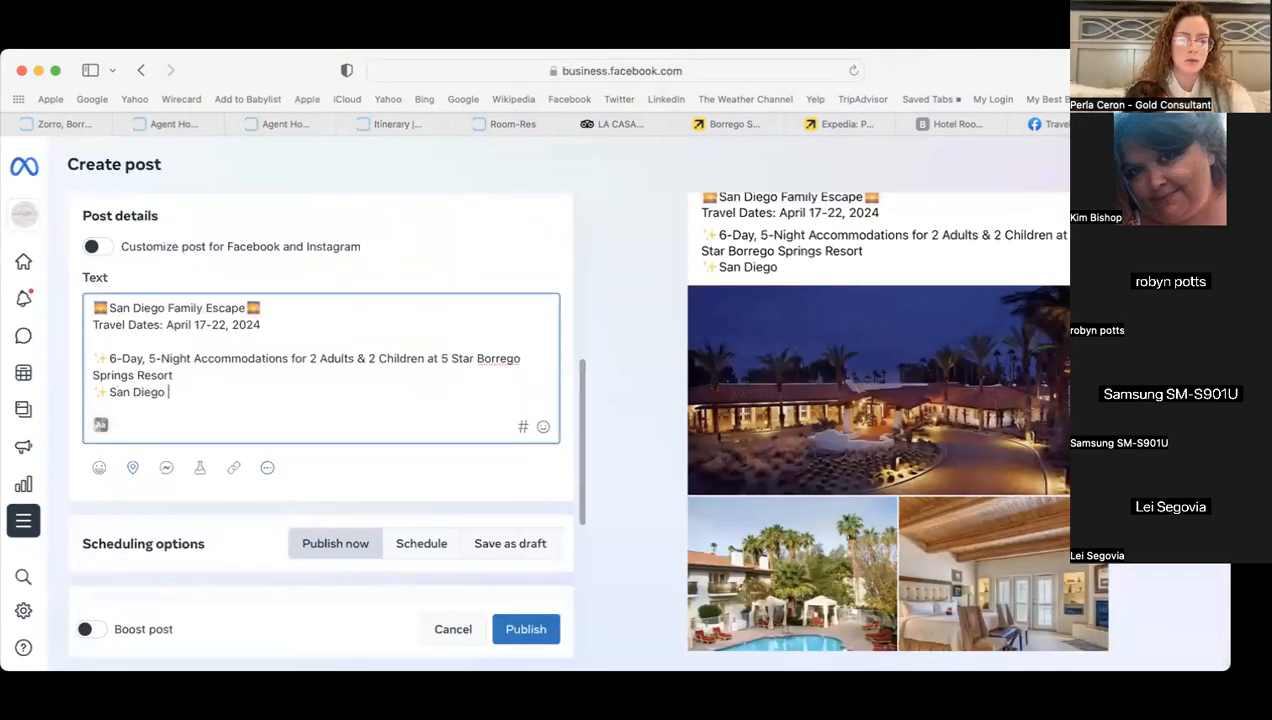
pyautogui.write('Zoo Day Pass')
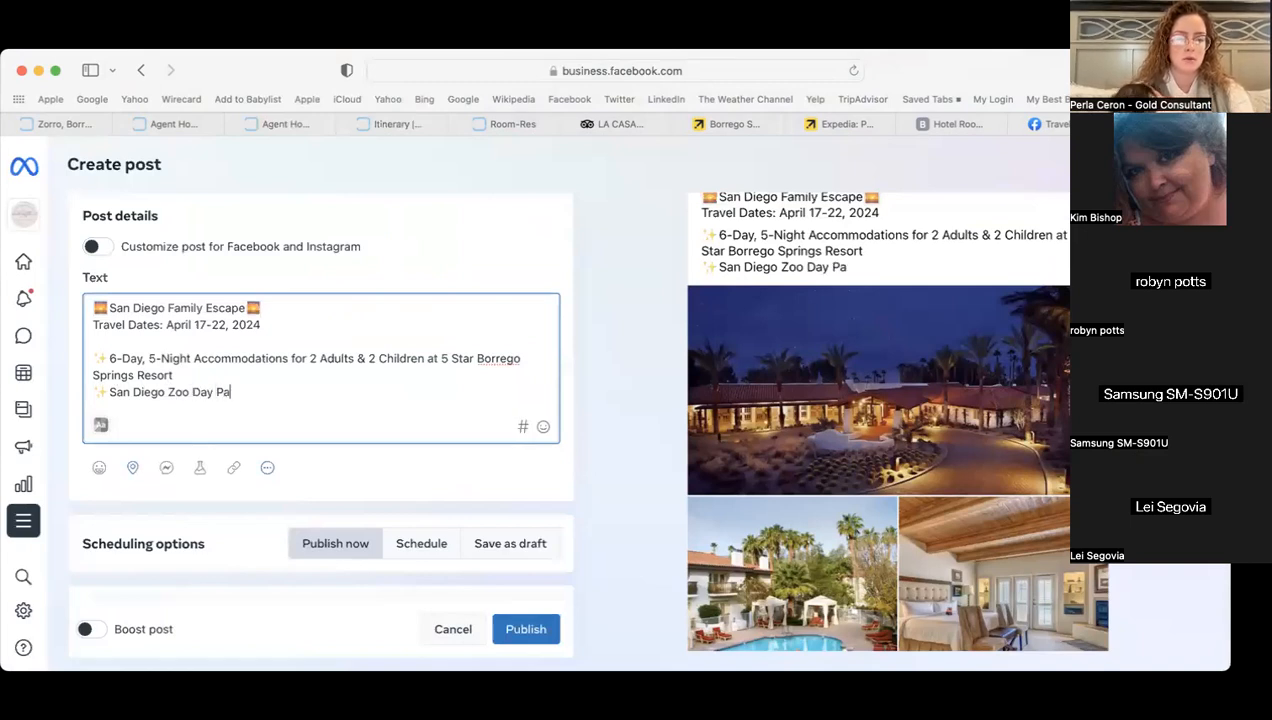
pyautogui.press('Return')
pyautogui.press('super+v')
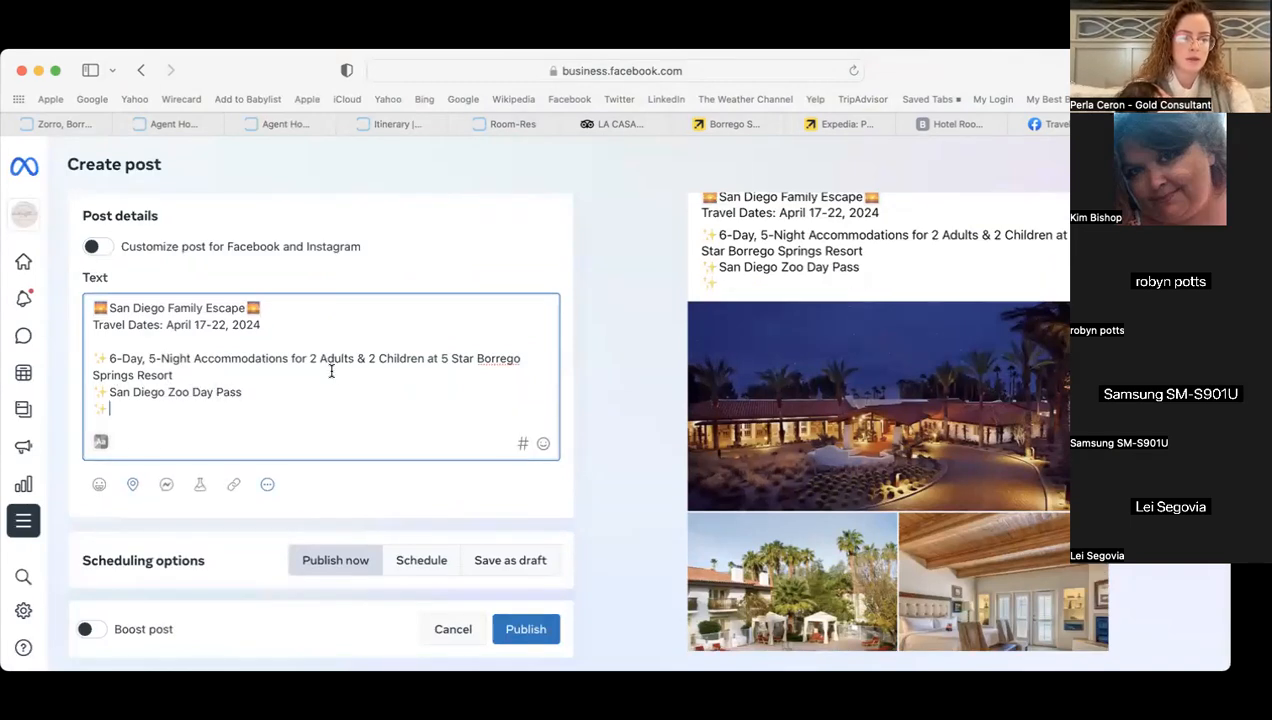
pyautogui.click(515, 127)
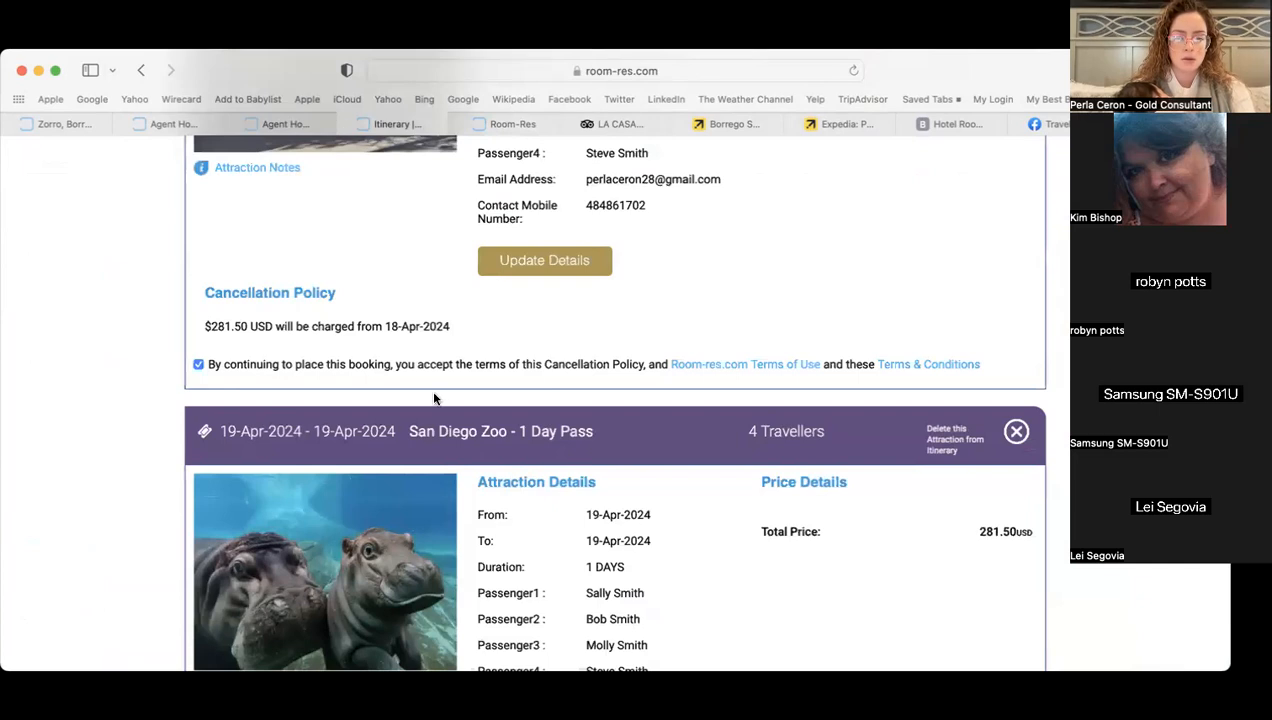
pyautogui.scroll(5, 433, 398)
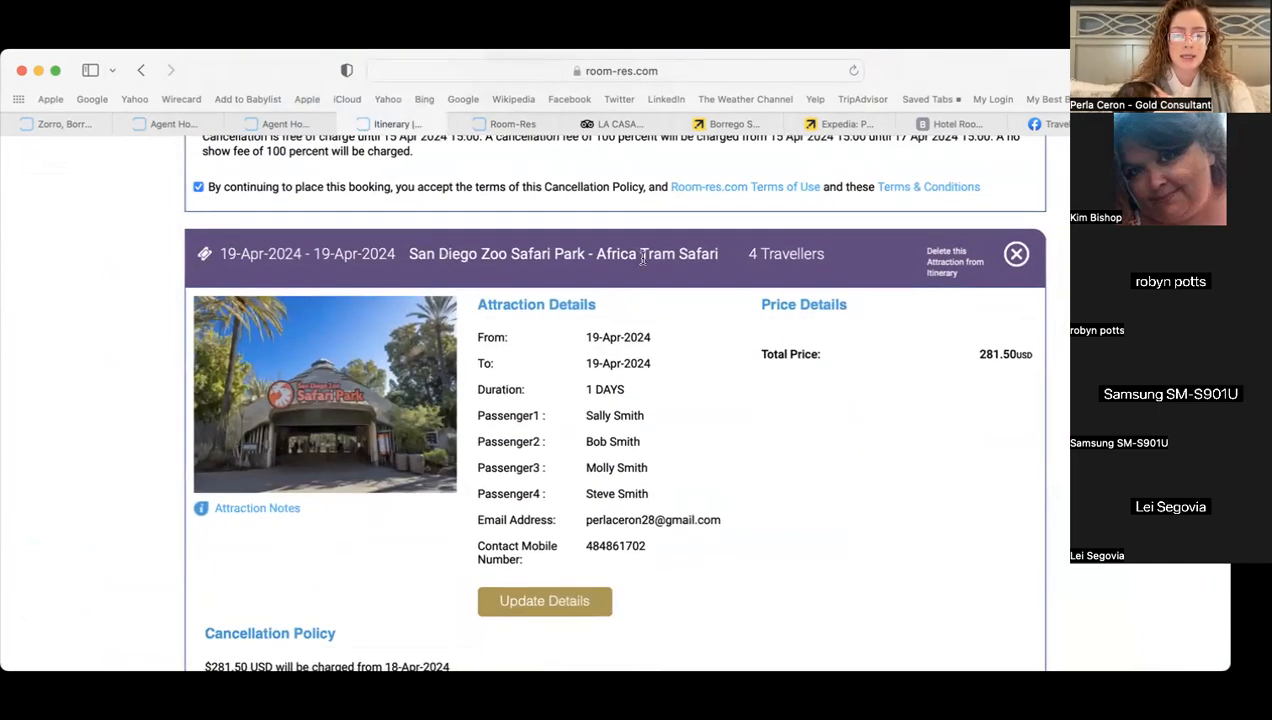
pyautogui.click(1165, 124)
pyautogui.write('Sa')
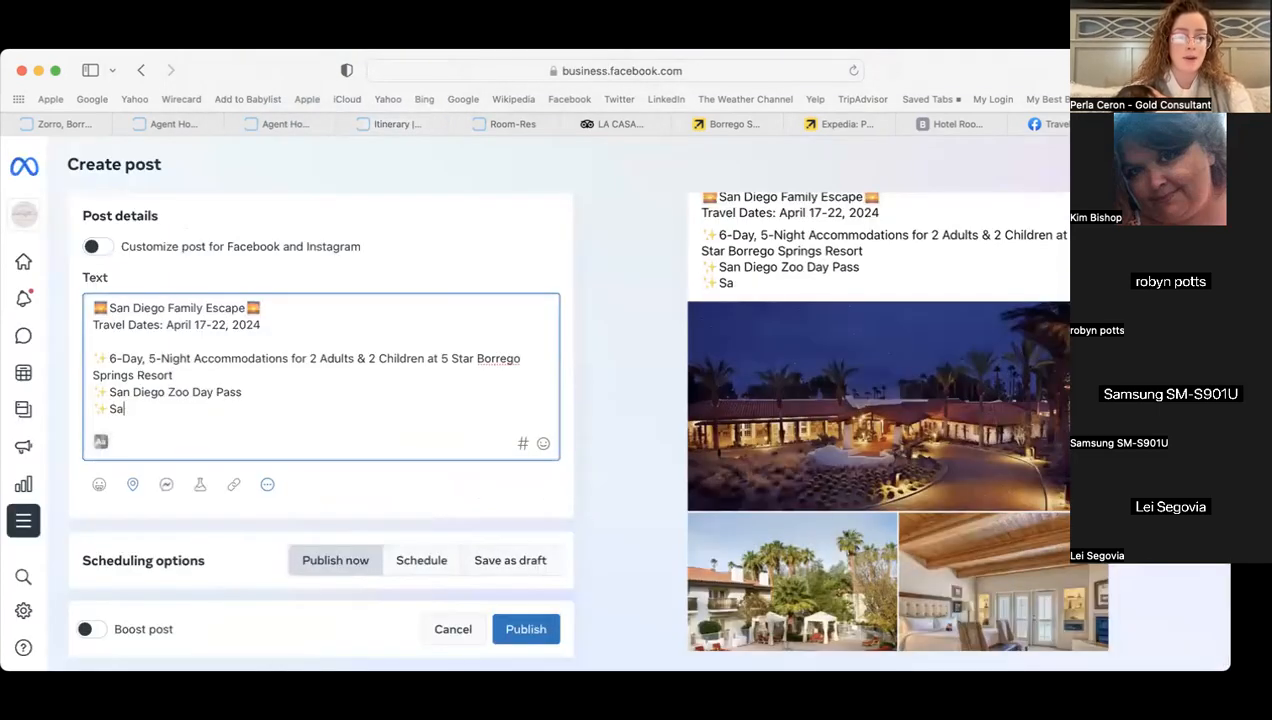
pyautogui.write('n Diego Zoo ')
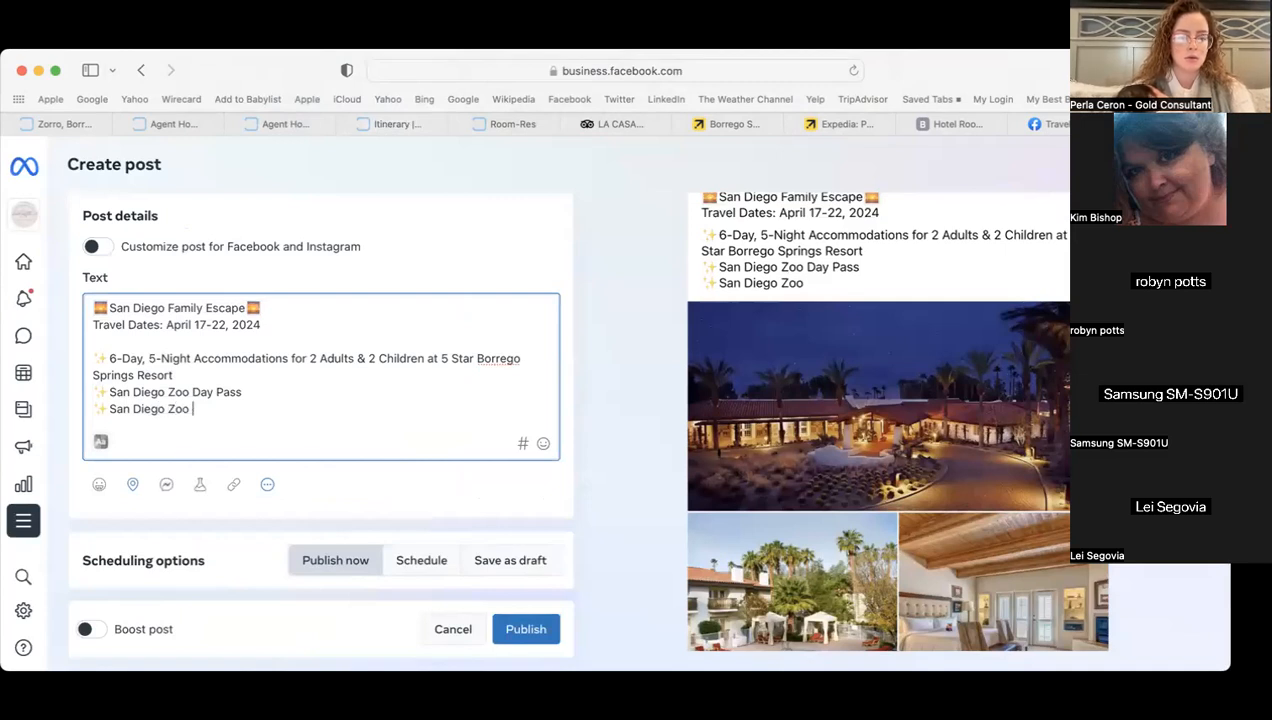
pyautogui.write('Safari Park Pas')
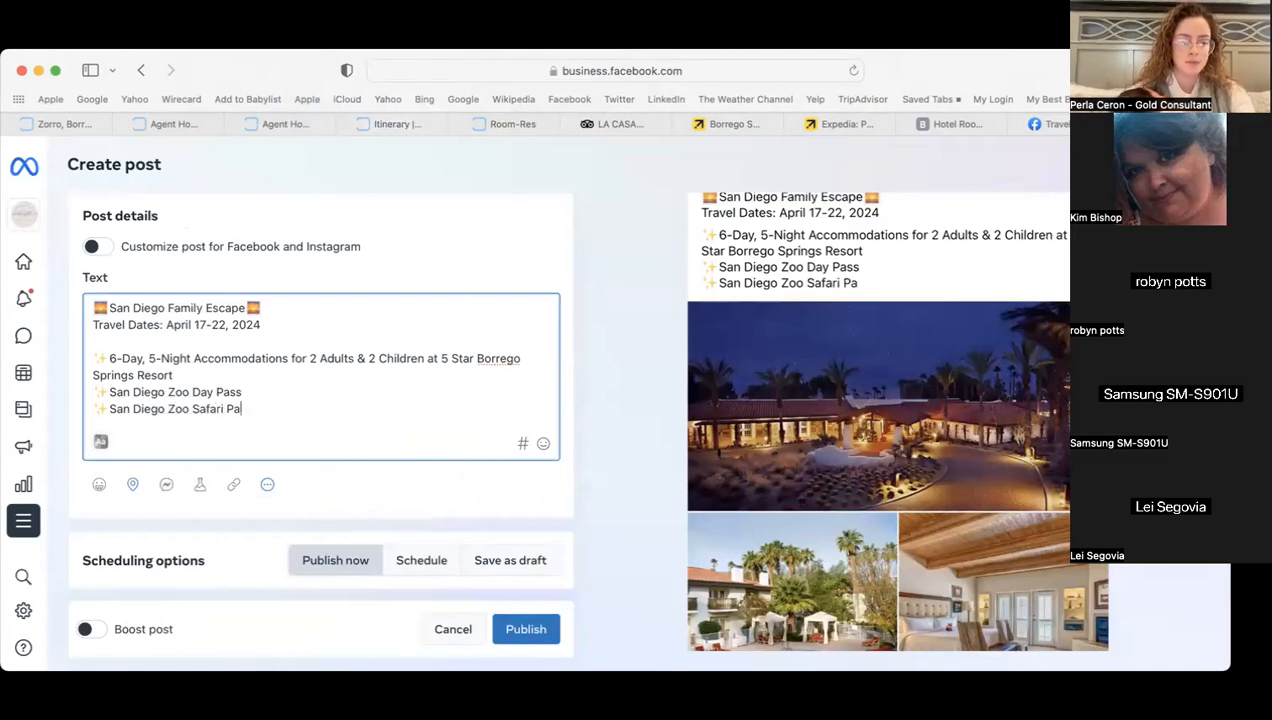
pyautogui.press('BackSpace')
pyautogui.write('ss')
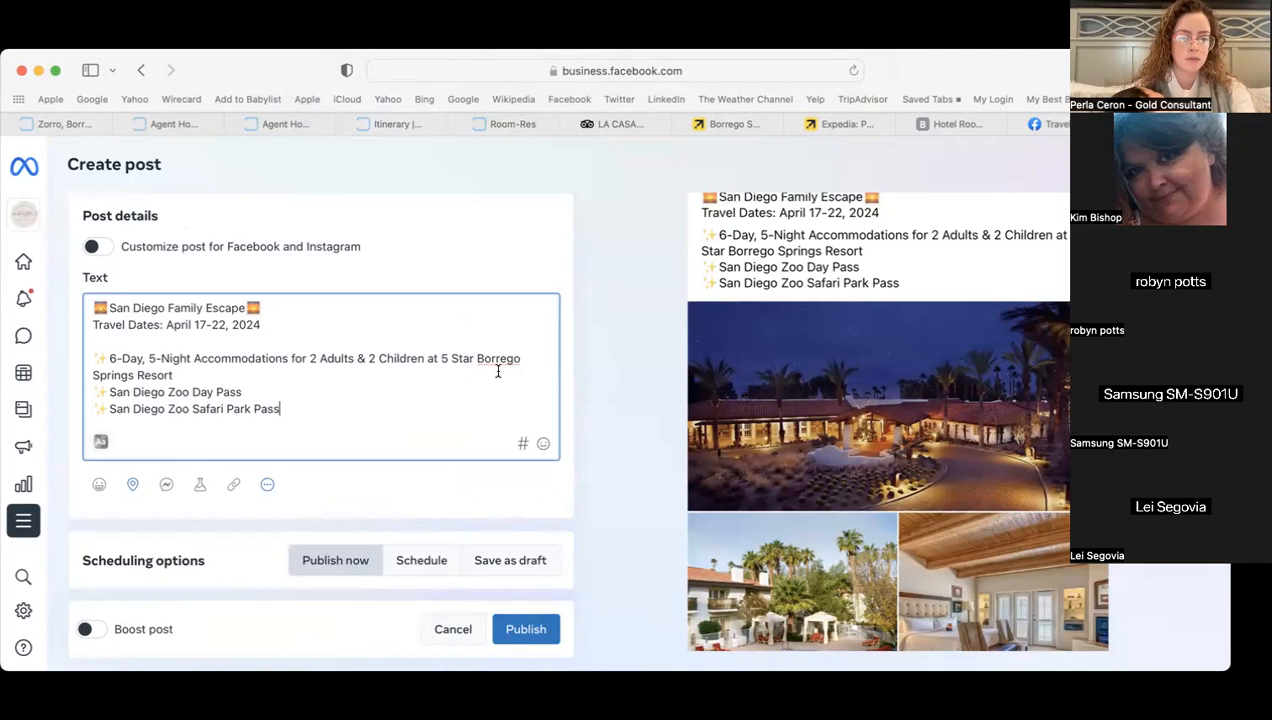
# - Add a sparkles line 'Economy Car Rental' followed by a blank line
pyautogui.scroll(-2, 378, 390)
pyautogui.press('Return')
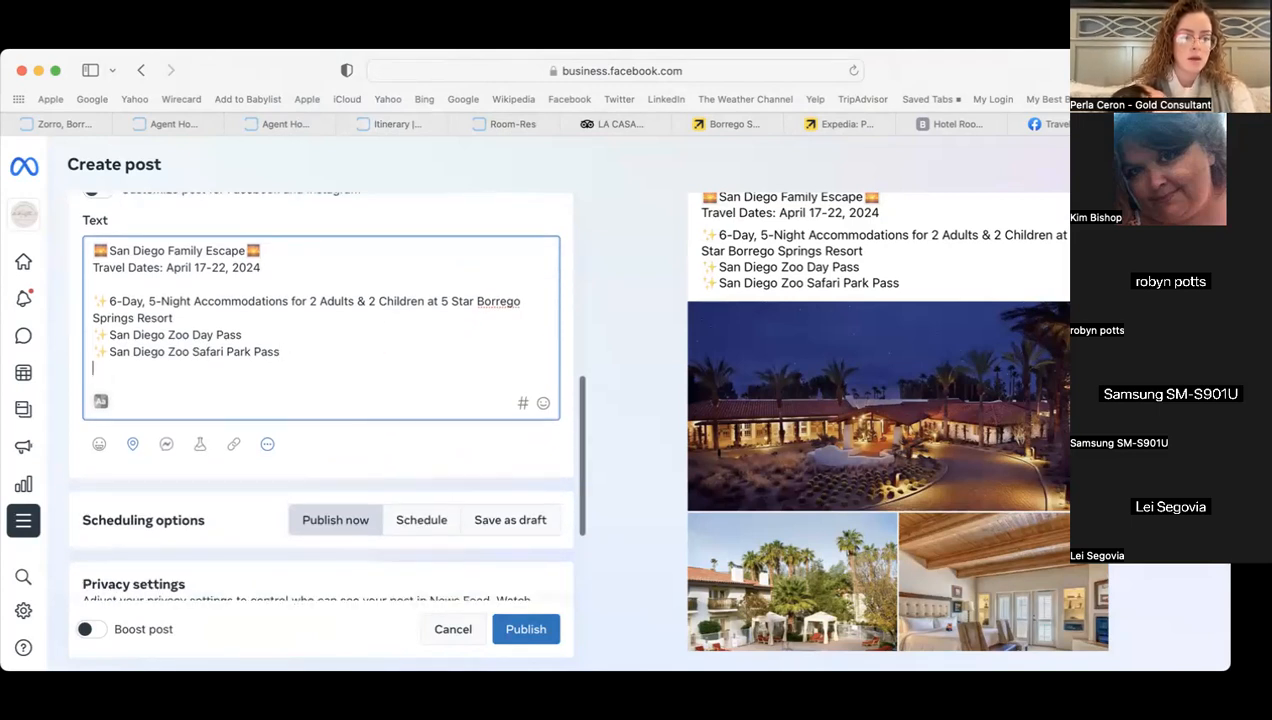
pyautogui.write('✨')
pyautogui.write('Car')
pyautogui.press('BackSpace')
pyautogui.press('BackSpace')
pyautogui.press('BackSpace')
pyautogui.write('Economy Car ')
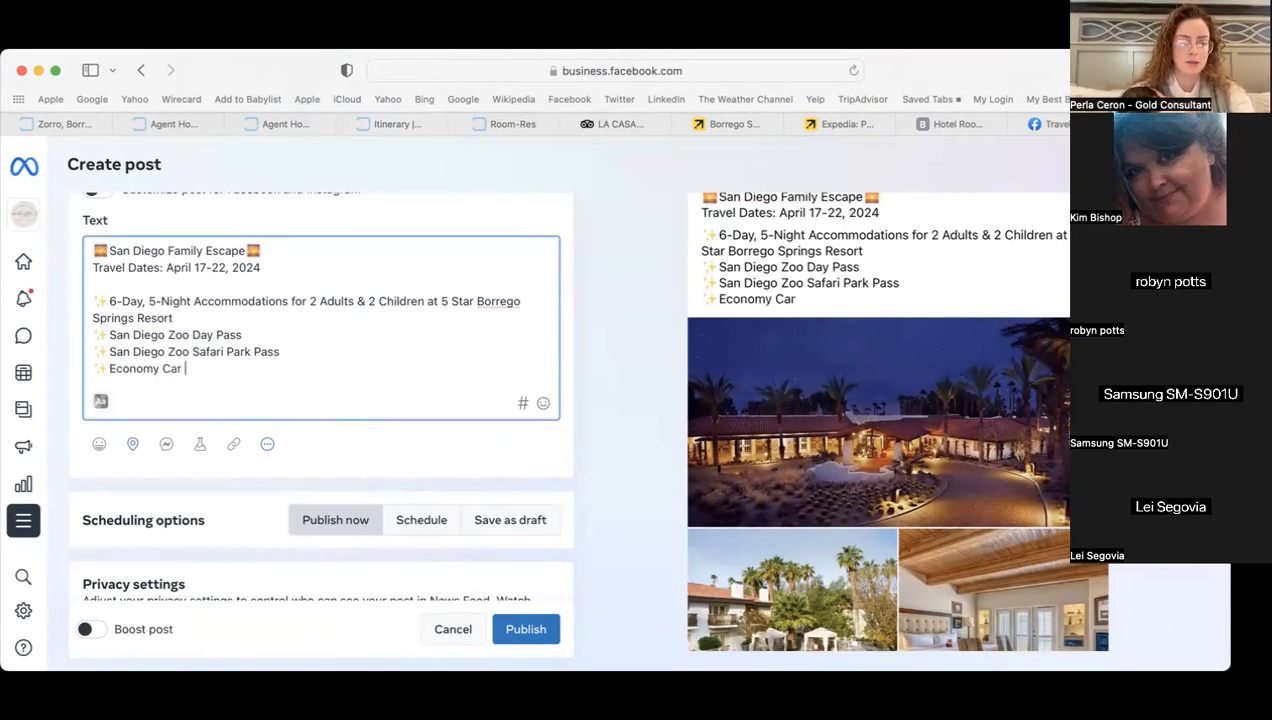
pyautogui.write('Rental')
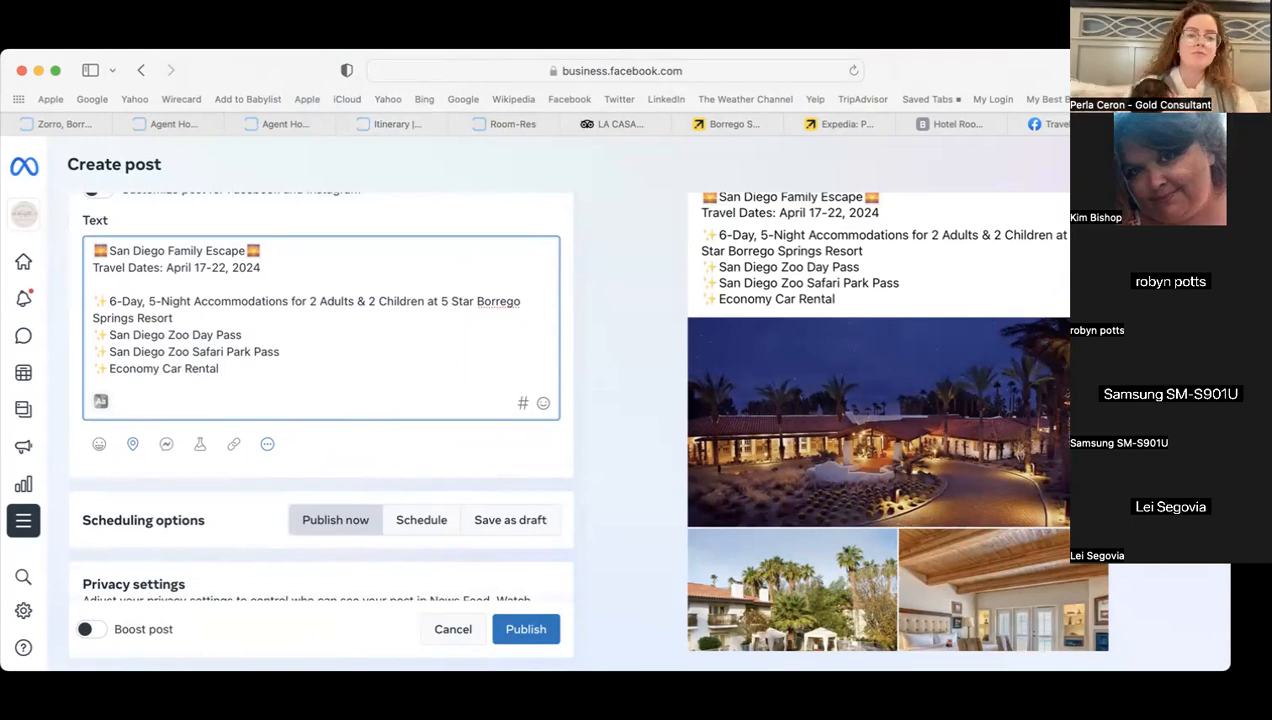
pyautogui.press('Return')
pyautogui.press('Return')
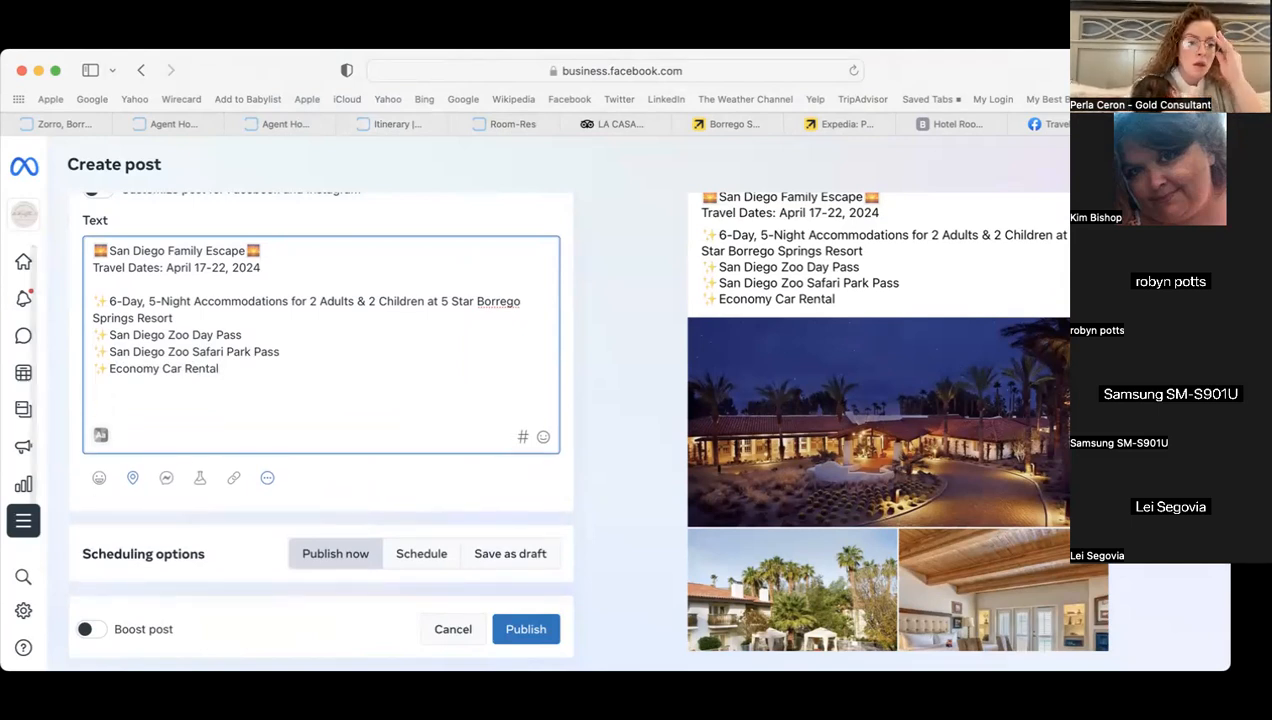
# - Add the note '*Airfare not included*' followed by an airplane emoji
pyautogui.scroll(-2, 260, 369)
pyautogui.scroll(-1, 241, 349)
pyautogui.write('*')
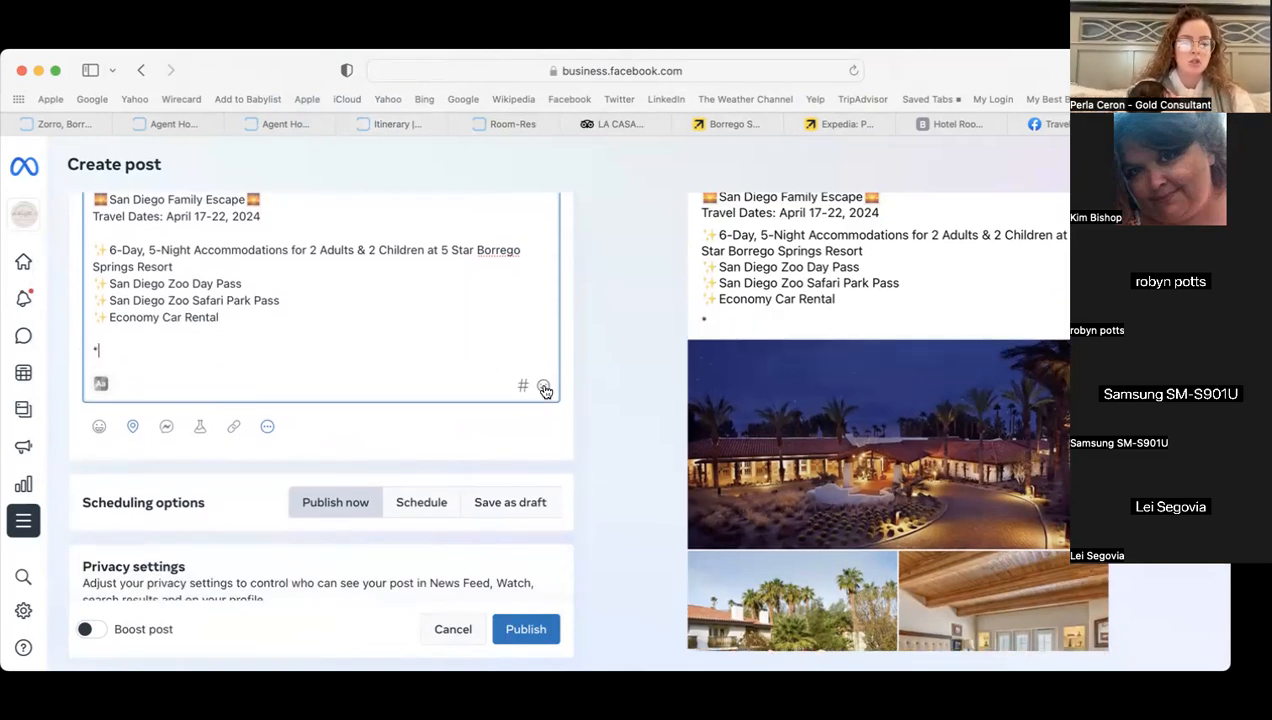
pyautogui.write('Airfare no')
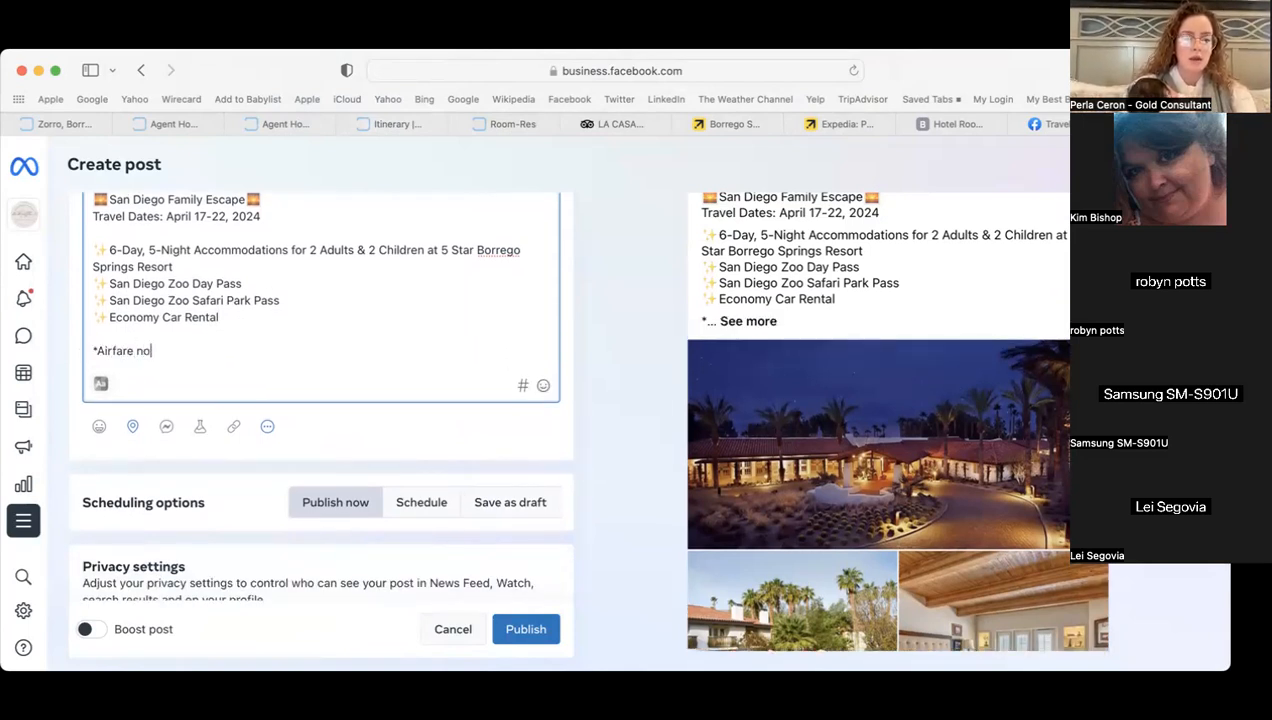
pyautogui.write('t included')
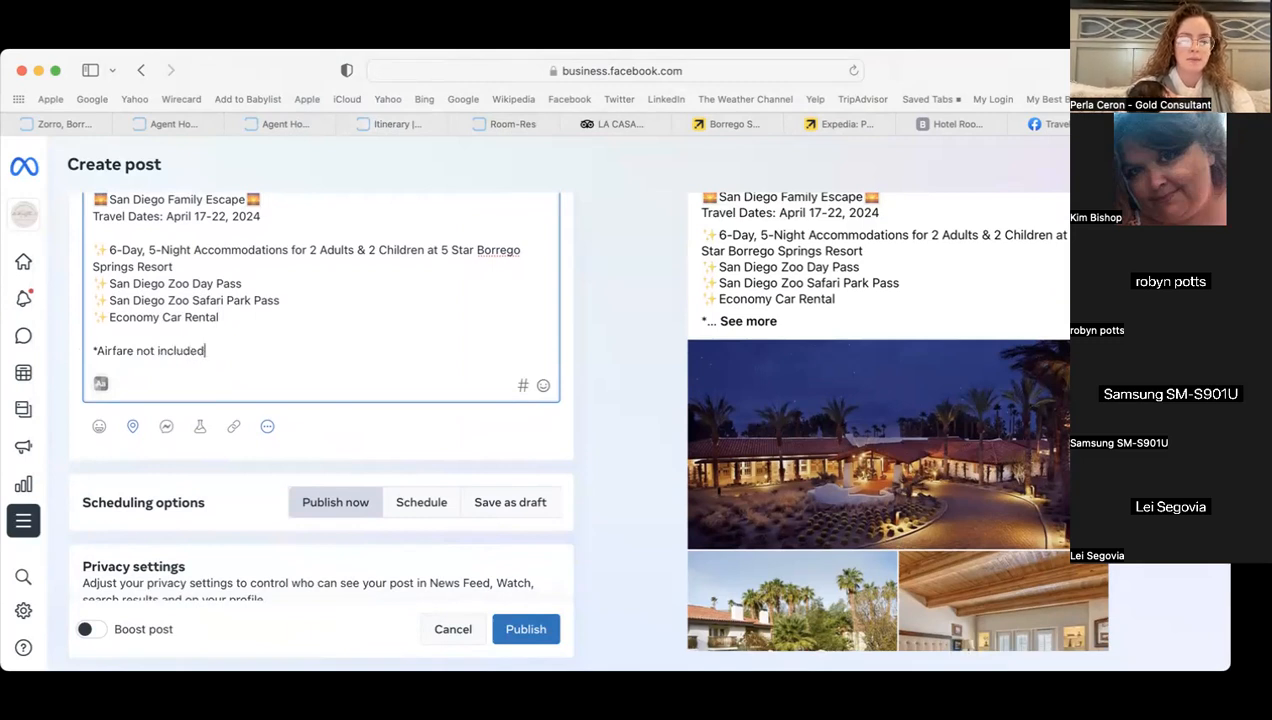
pyautogui.write('*')
pyautogui.click(543, 385)
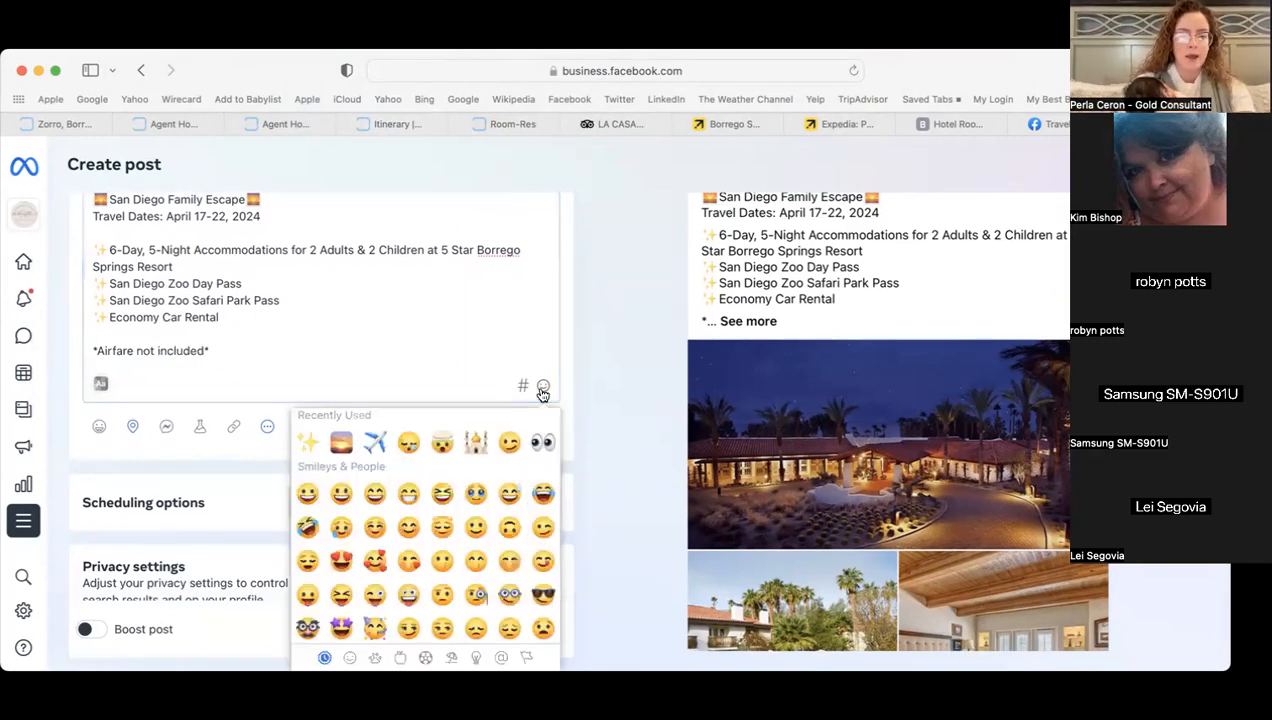
pyautogui.click(375, 441)
pyautogui.click(265, 353)
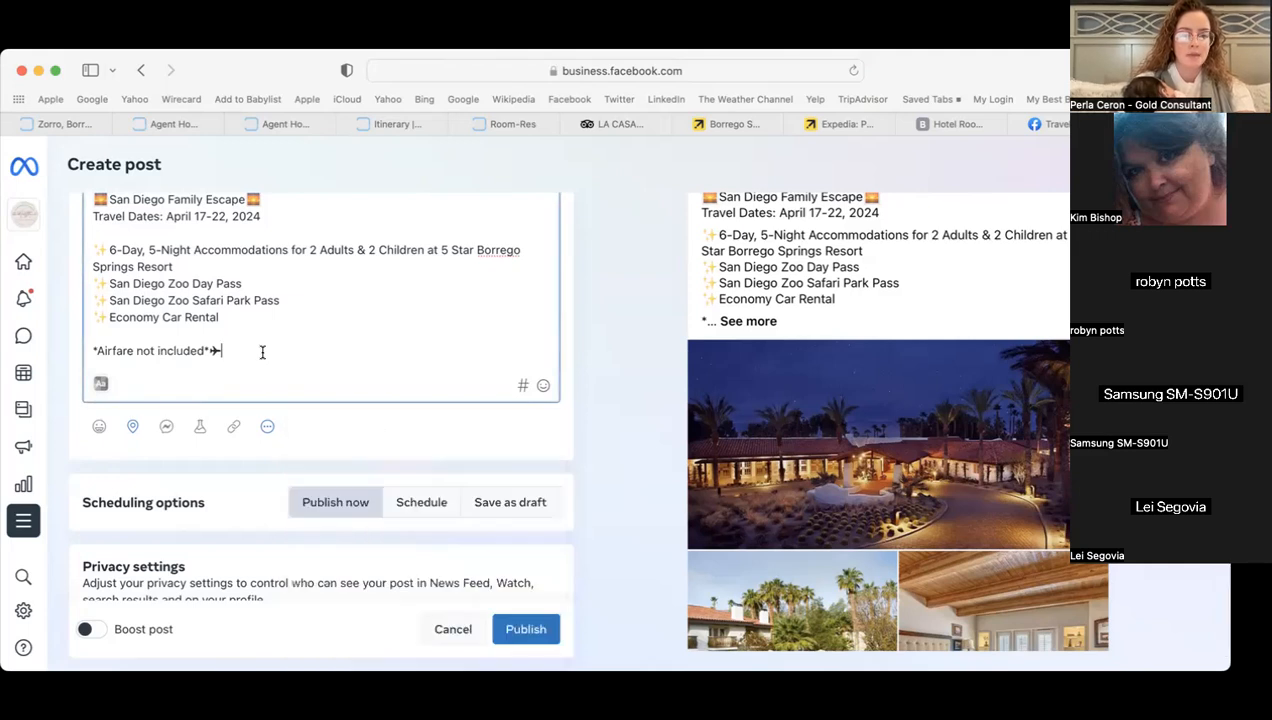
# - Start a new paragraph beginning 'Savings o' below the airfare note
pyautogui.press('Return')
pyautogui.press('Return')
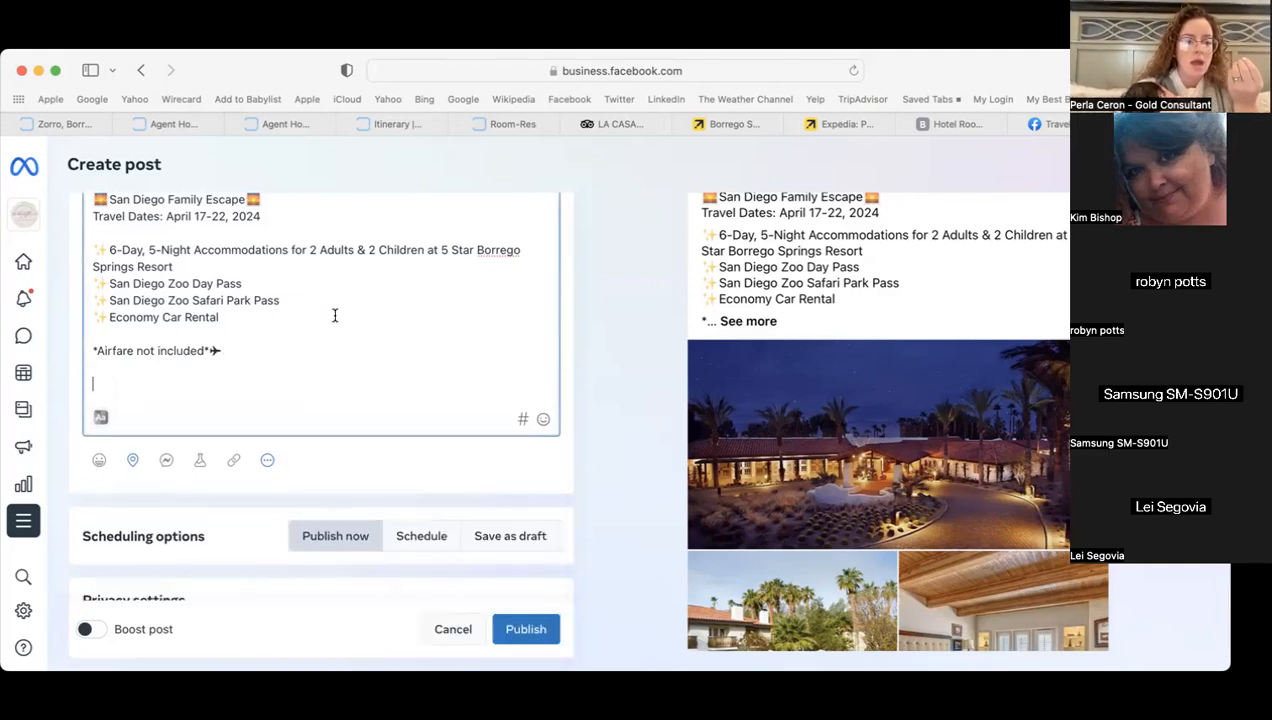
pyautogui.write('Re')
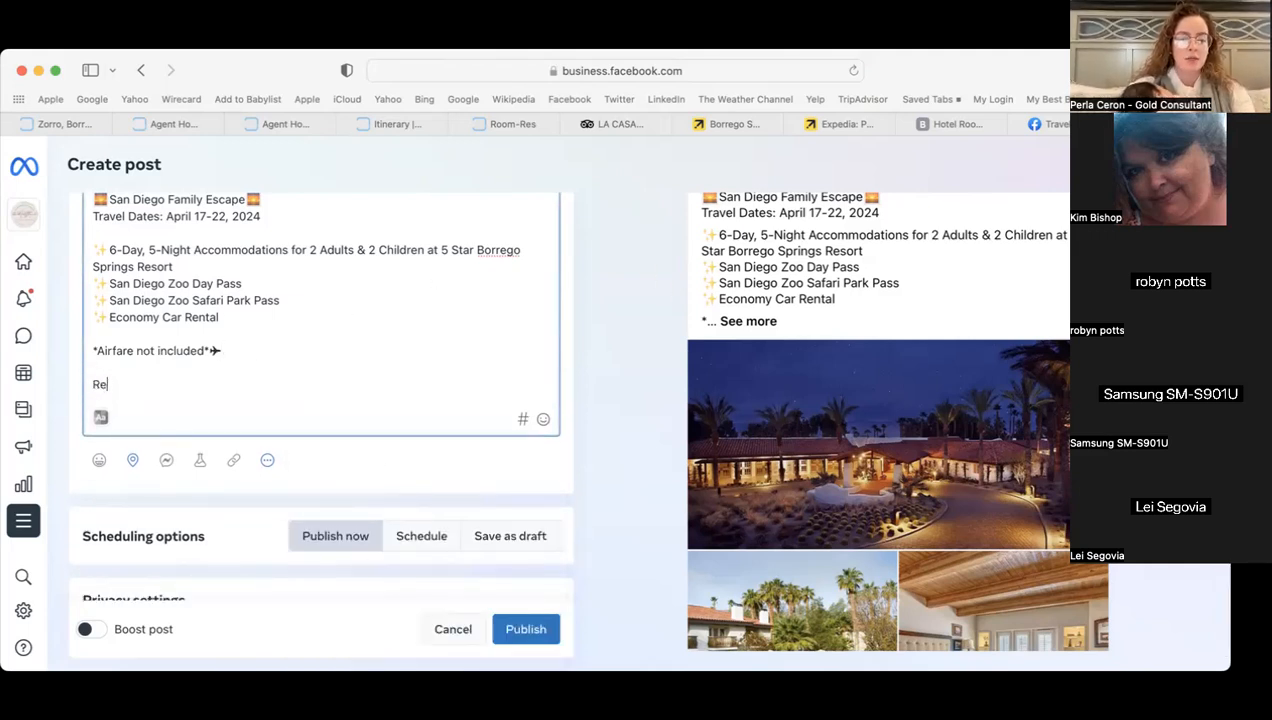
pyautogui.write('tail')
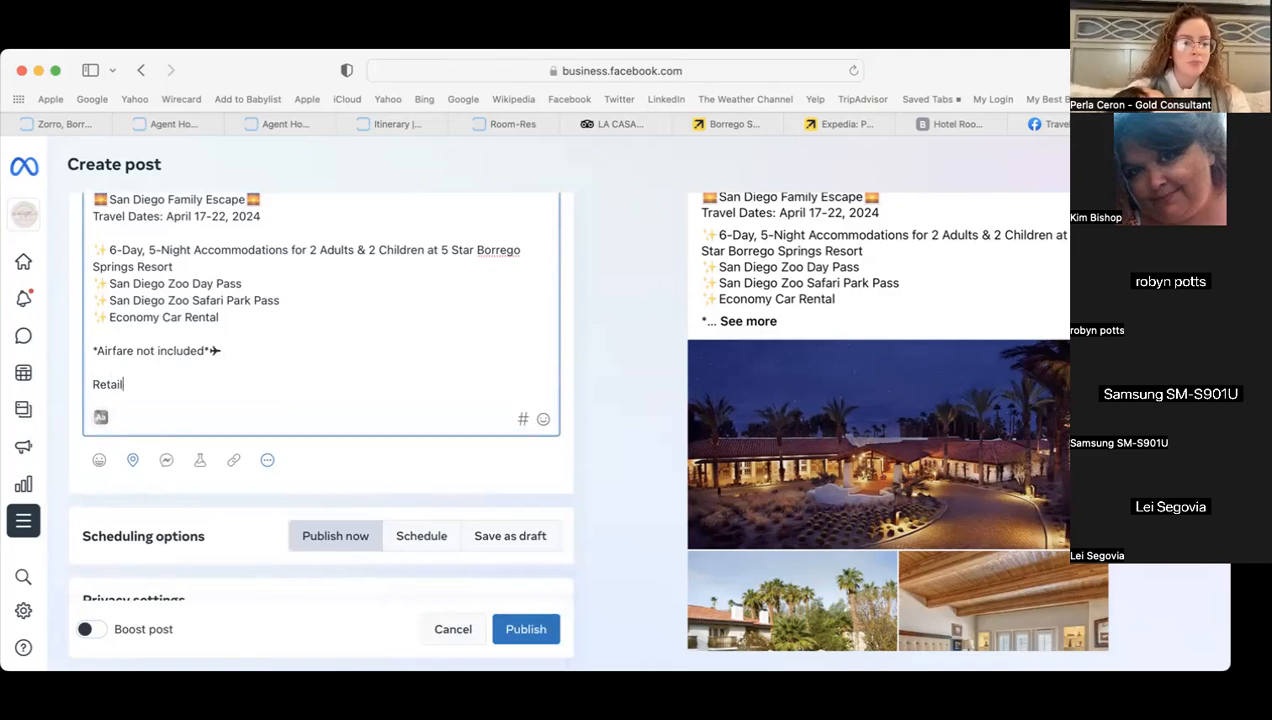
pyautogui.press('BackSpace')
pyautogui.press('BackSpace')
pyautogui.press('BackSpace')
pyautogui.press('BackSpace')
pyautogui.press('BackSpace')
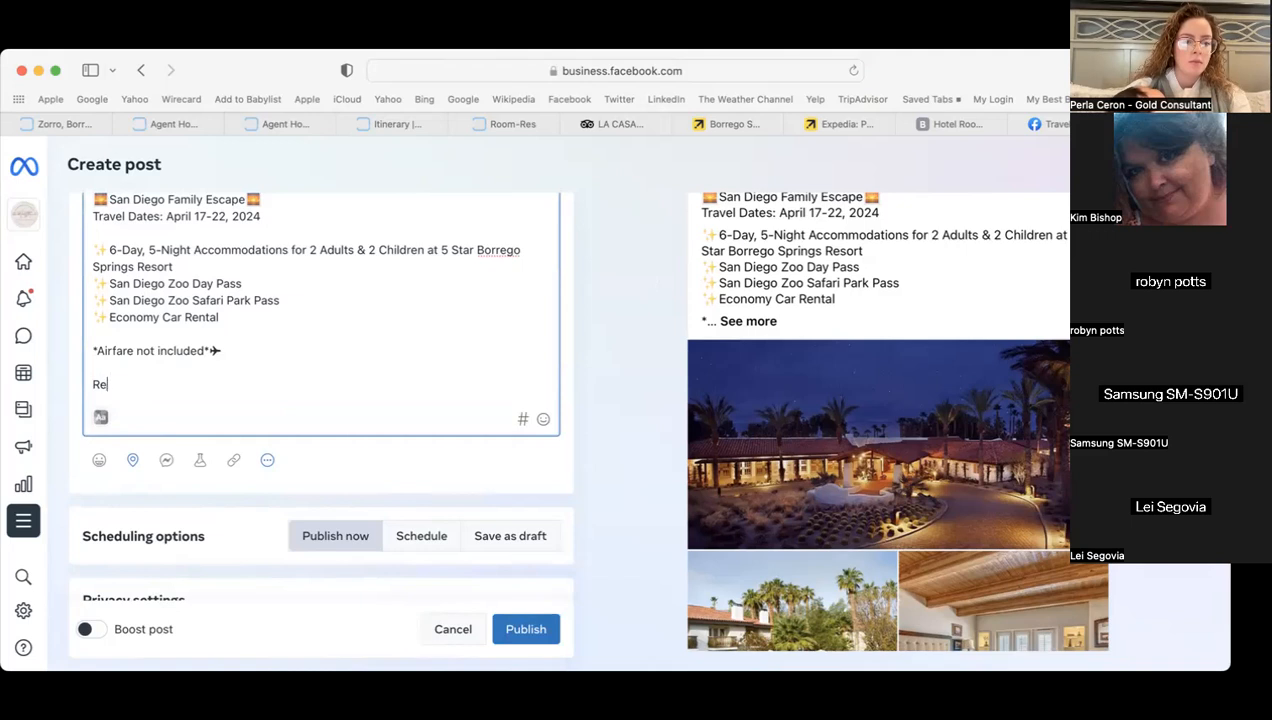
pyautogui.write('Savings of')
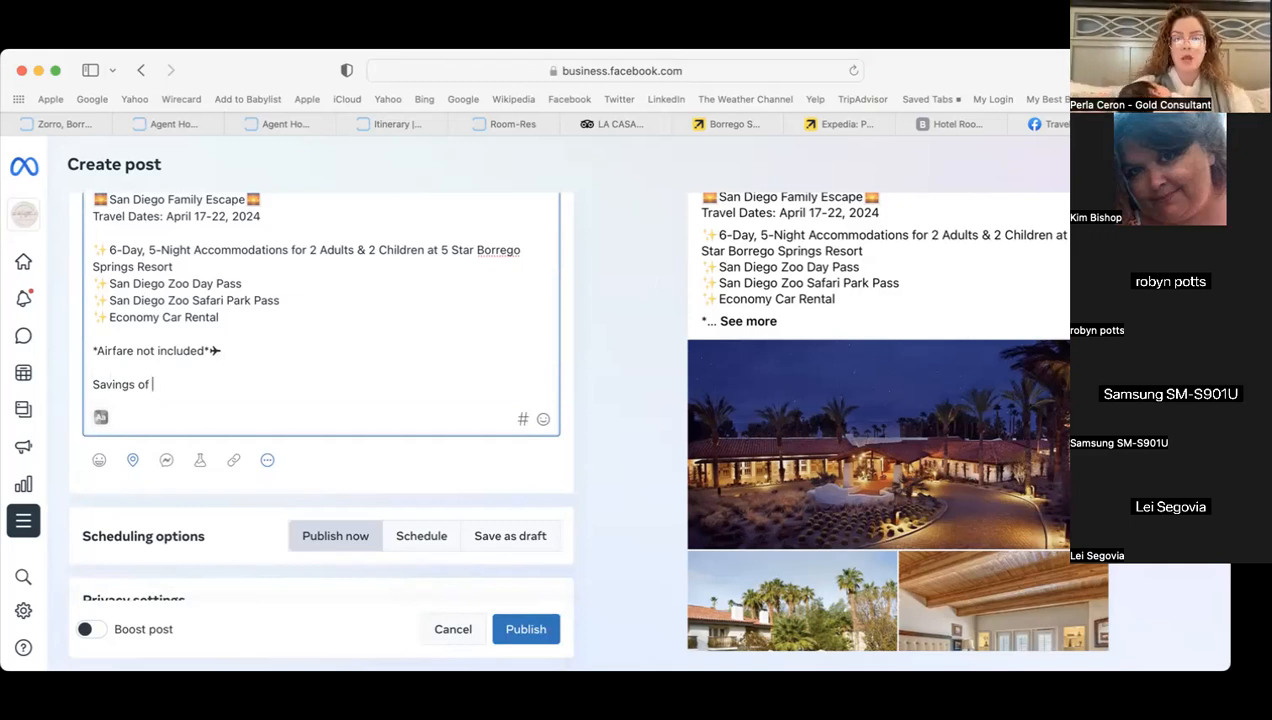
# - Check the Kia Rio rental and hotel prices in the itinerary, then compare against Expedia's booking page
pyautogui.click(390, 124)
pyautogui.scroll(-3, 469, 534)
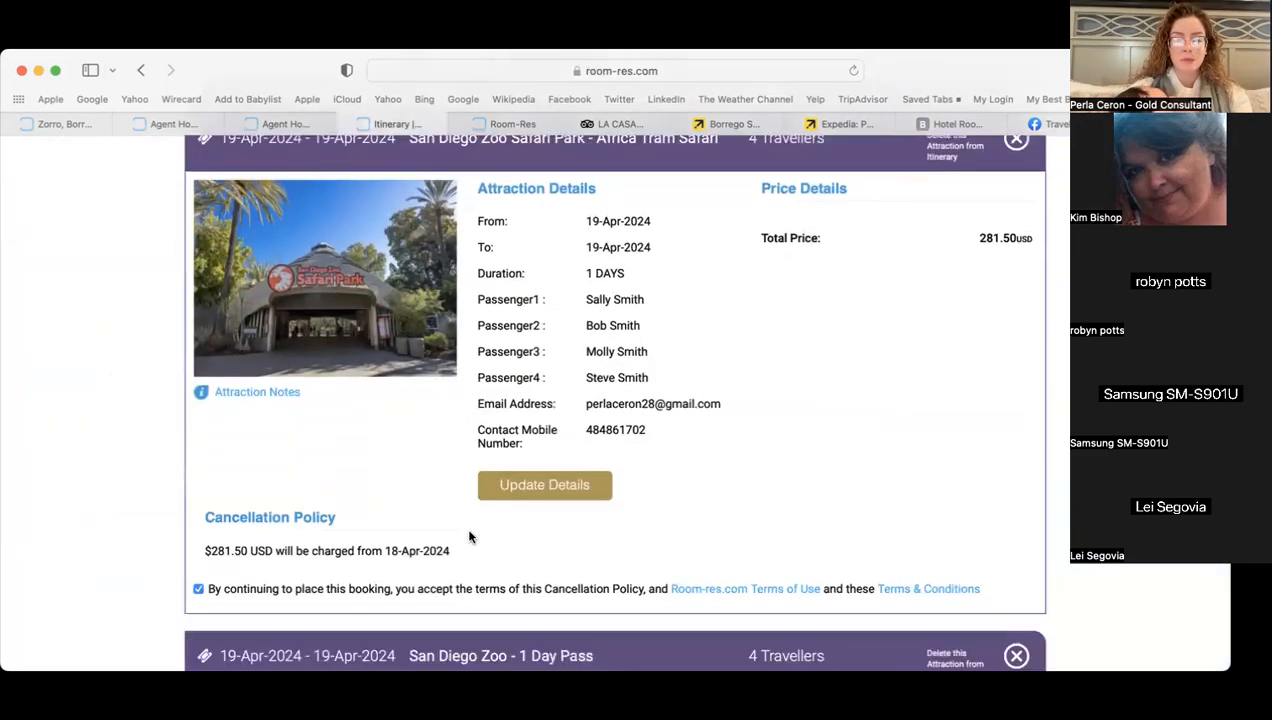
pyautogui.scroll(5, 469, 537)
pyautogui.scroll(5, 469, 537)
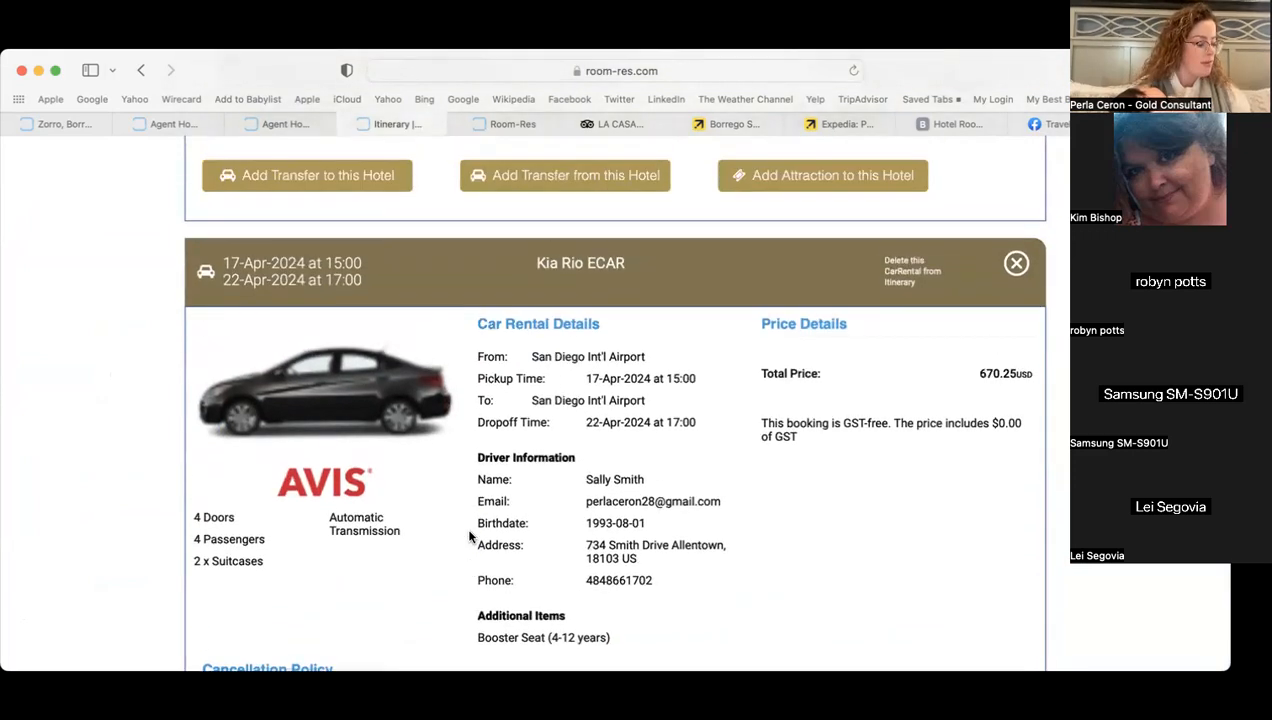
pyautogui.scroll(5, 469, 537)
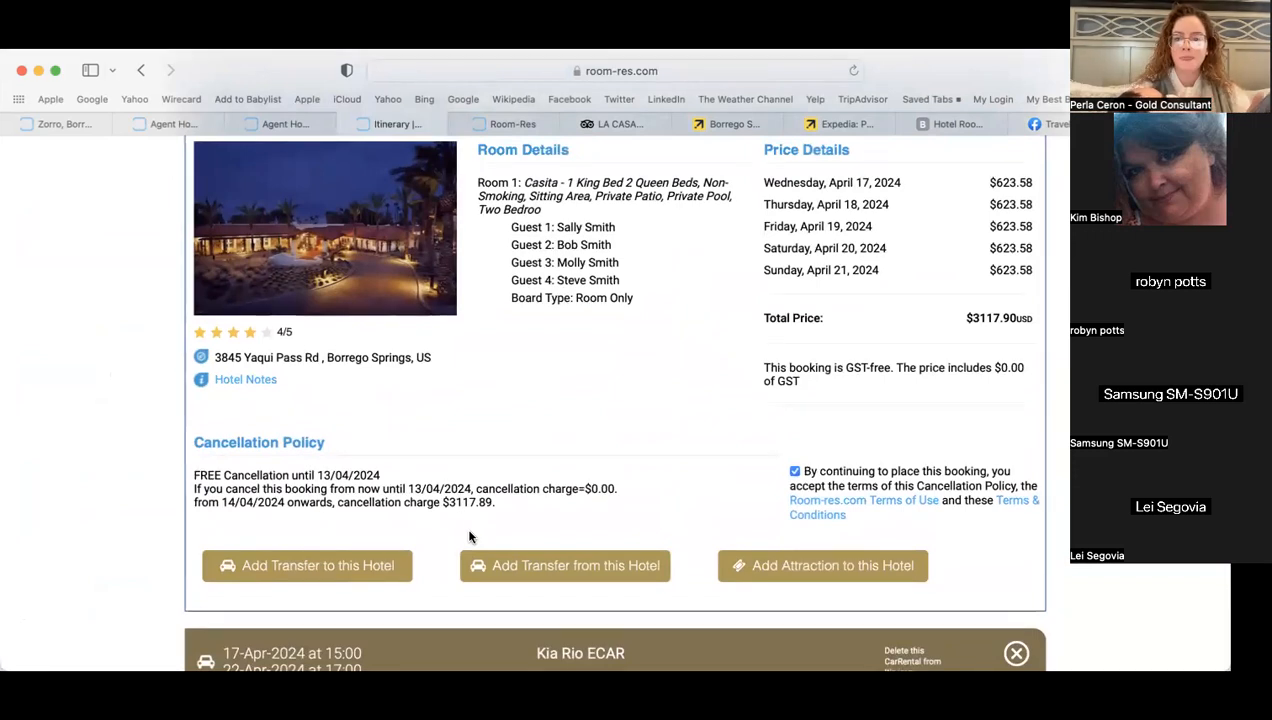
pyautogui.click(845, 124)
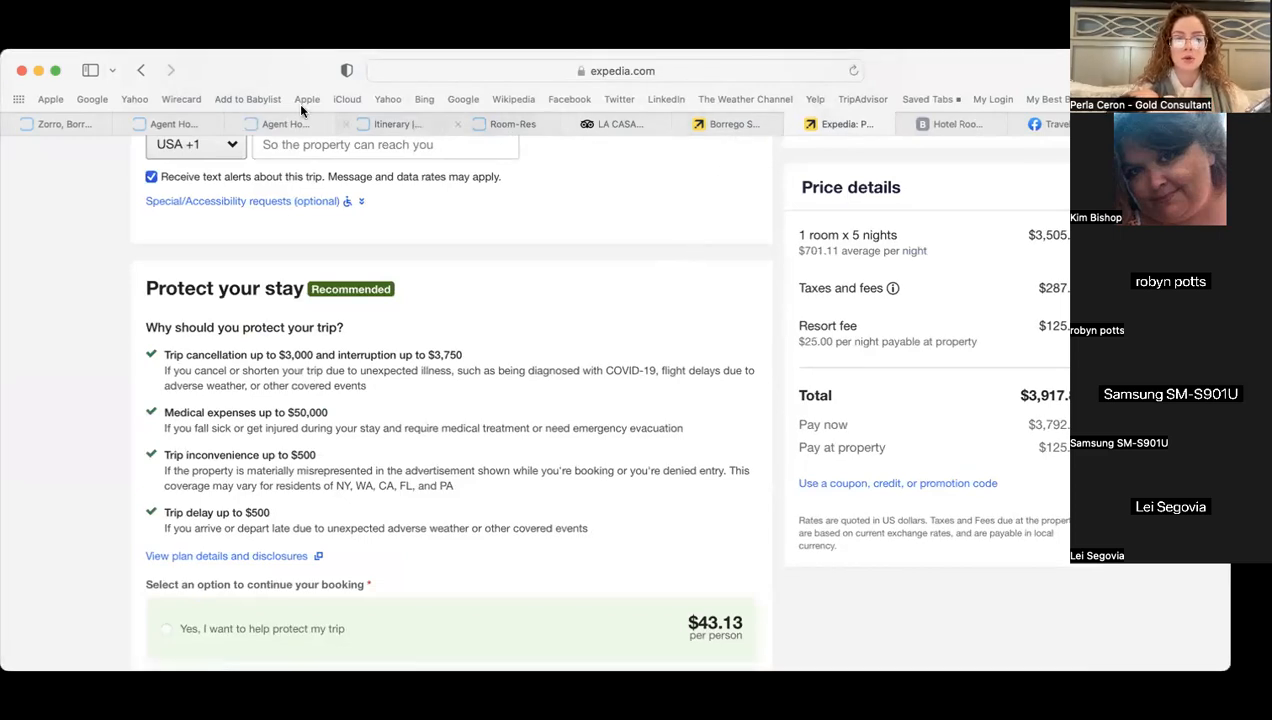
# - Return to the Room-Res itinerary showing La Casa del Zorro at $623.58 nightly, $3117.90 total
pyautogui.moveTo(87, 130)
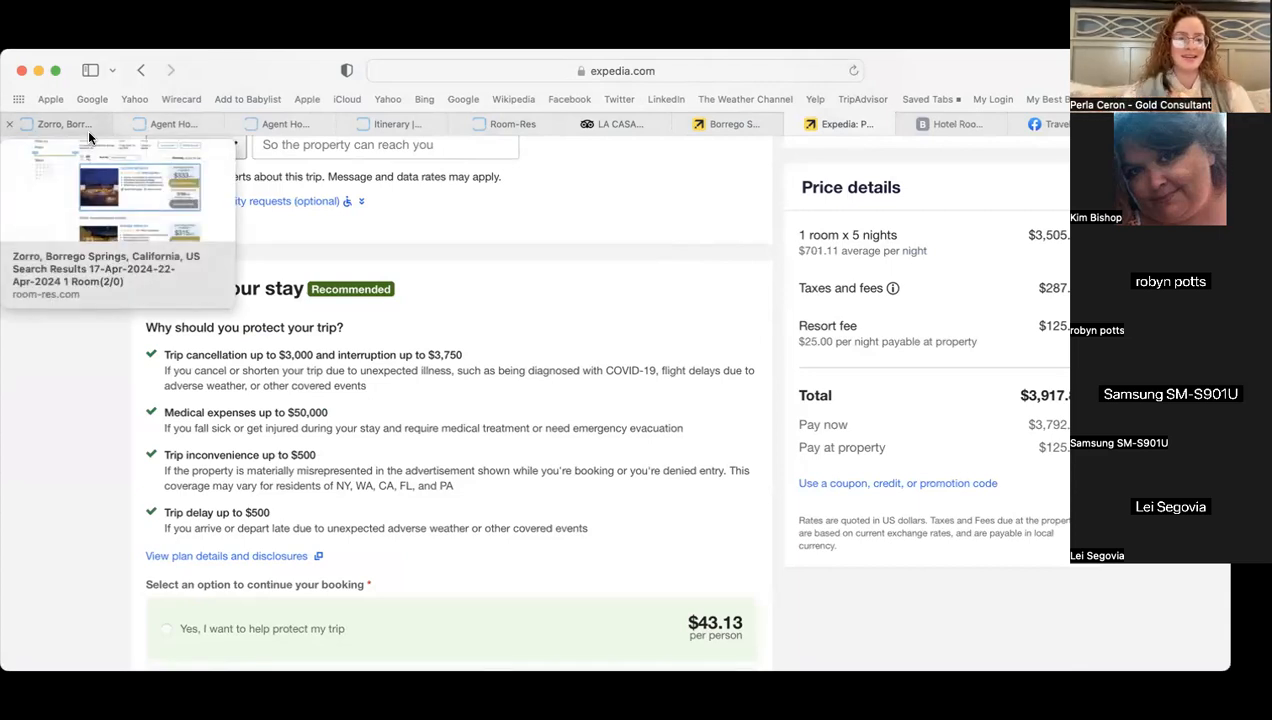
pyautogui.click(163, 124)
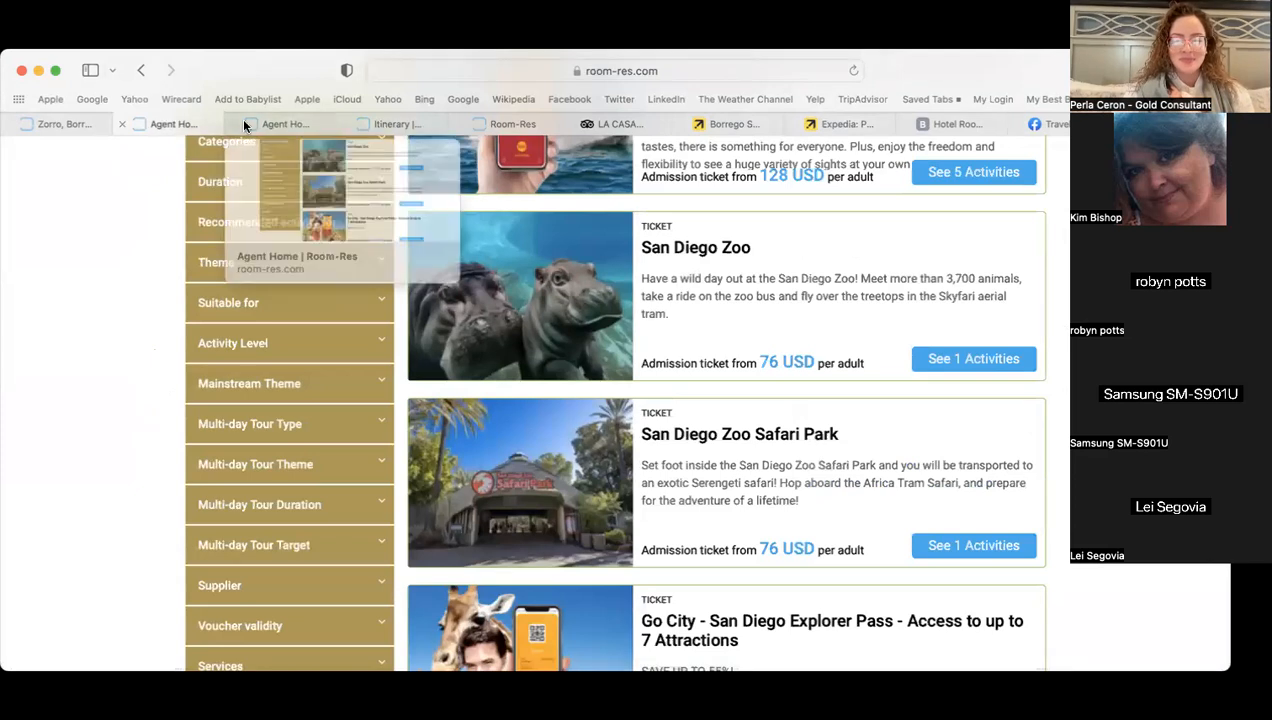
pyautogui.click(400, 124)
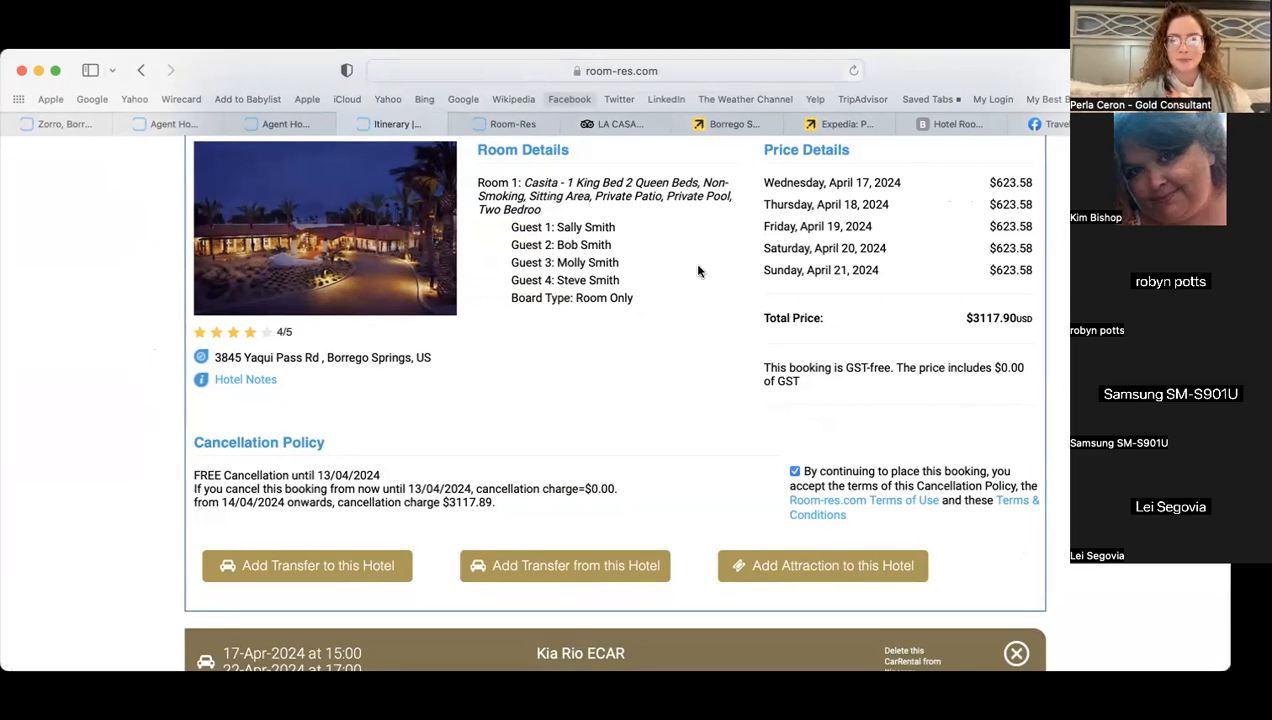
# - Leave the La Casa del Zorro booking details and return to the Create post draft
pyautogui.scroll(1, 698, 267)
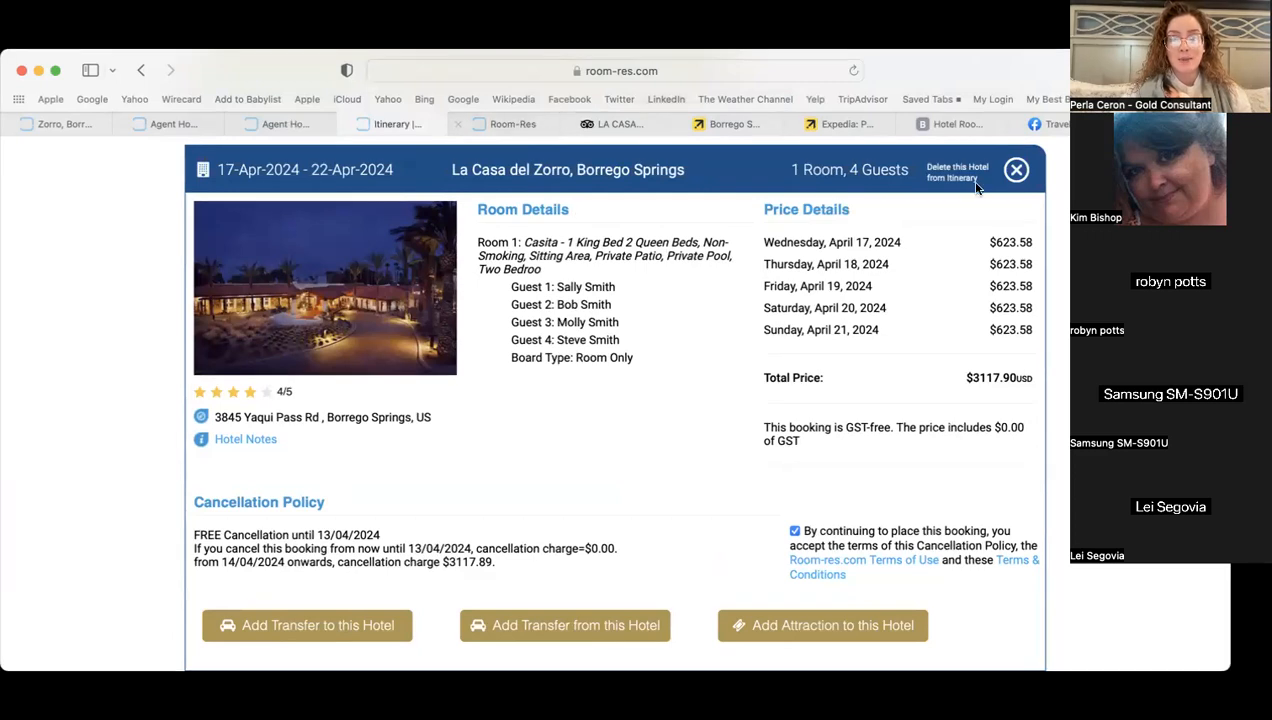
pyautogui.click(1172, 124)
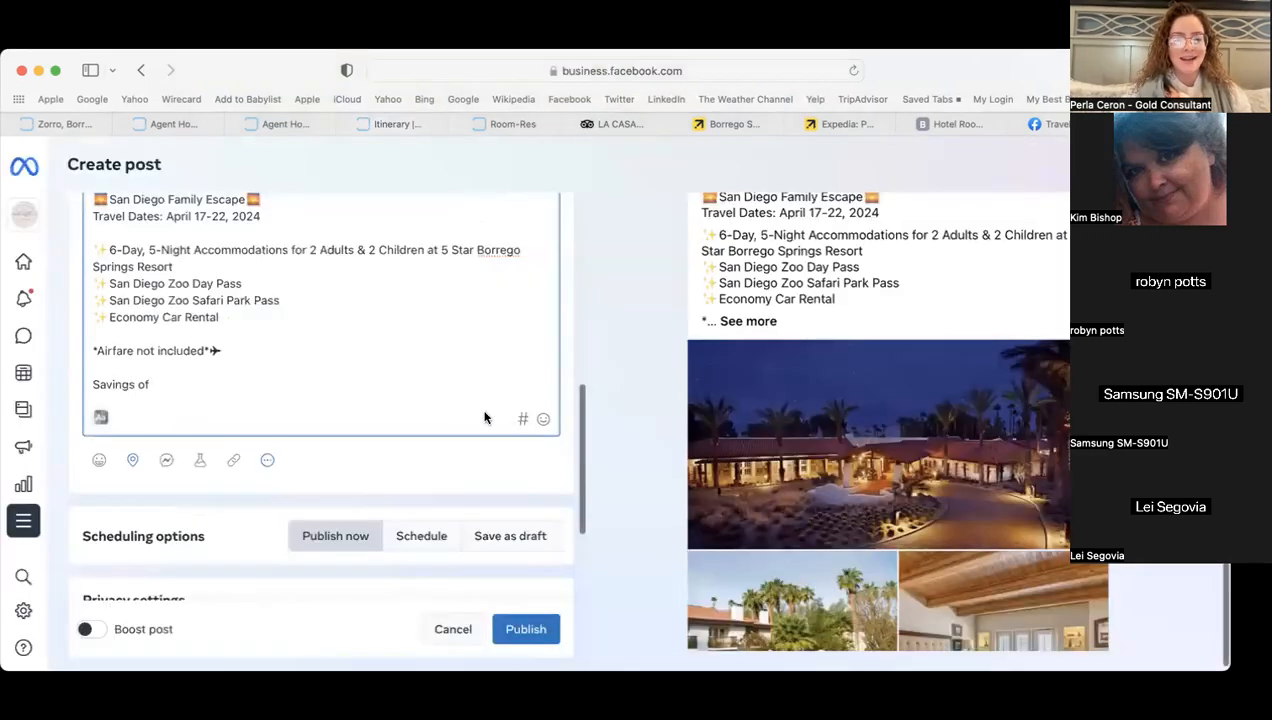
# - Rewrite the last line as 'Book with us and receive a savings of $700 off hotel price'
pyautogui.scroll(-1, 171, 385)
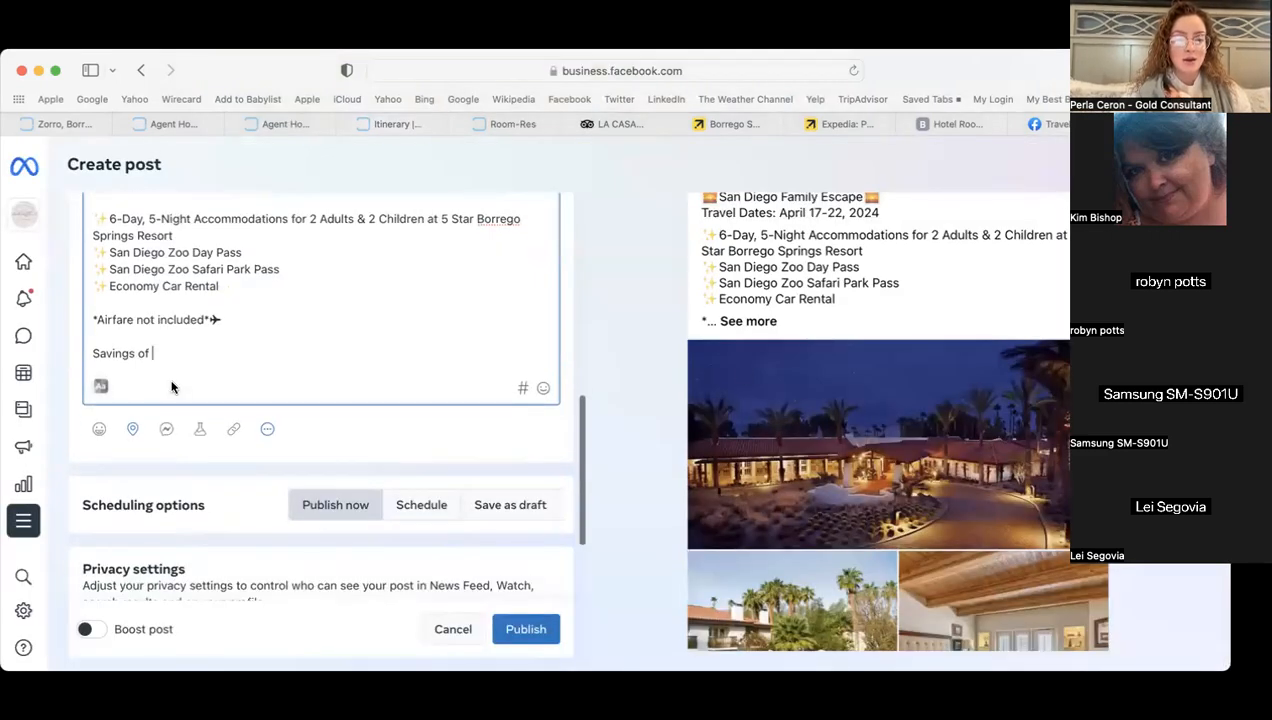
pyautogui.write('$')
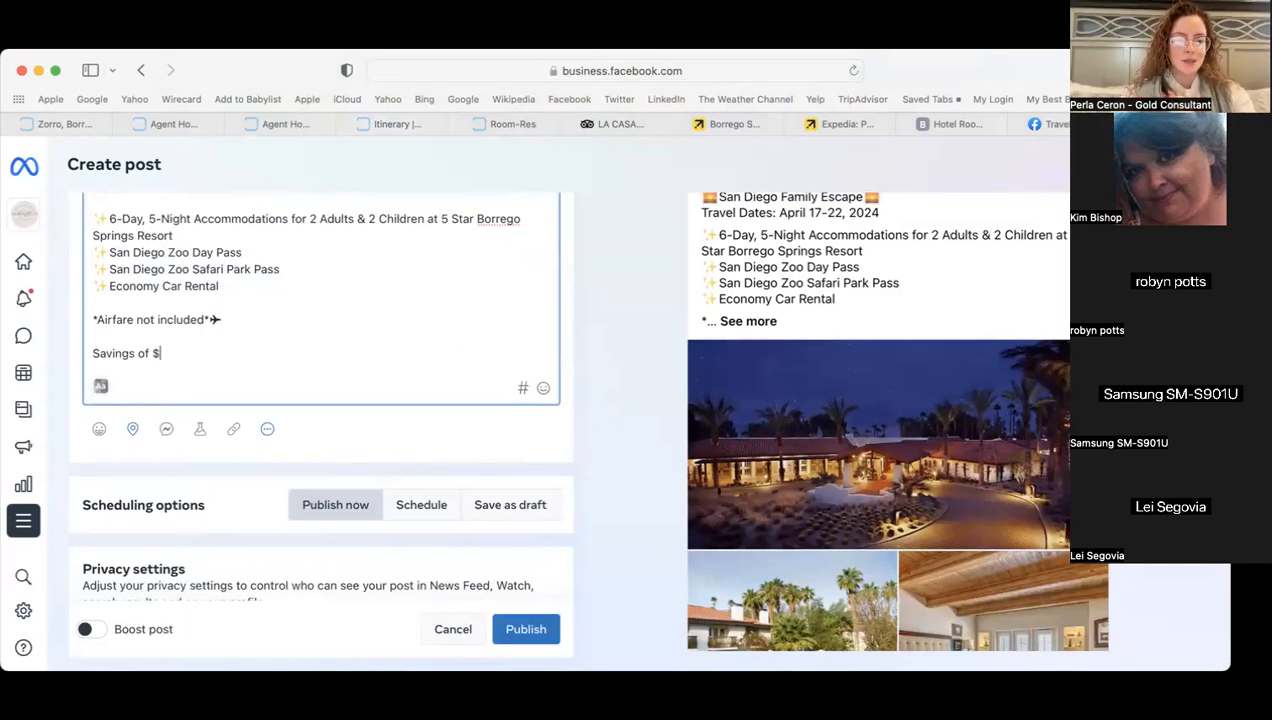
pyautogui.write('700')
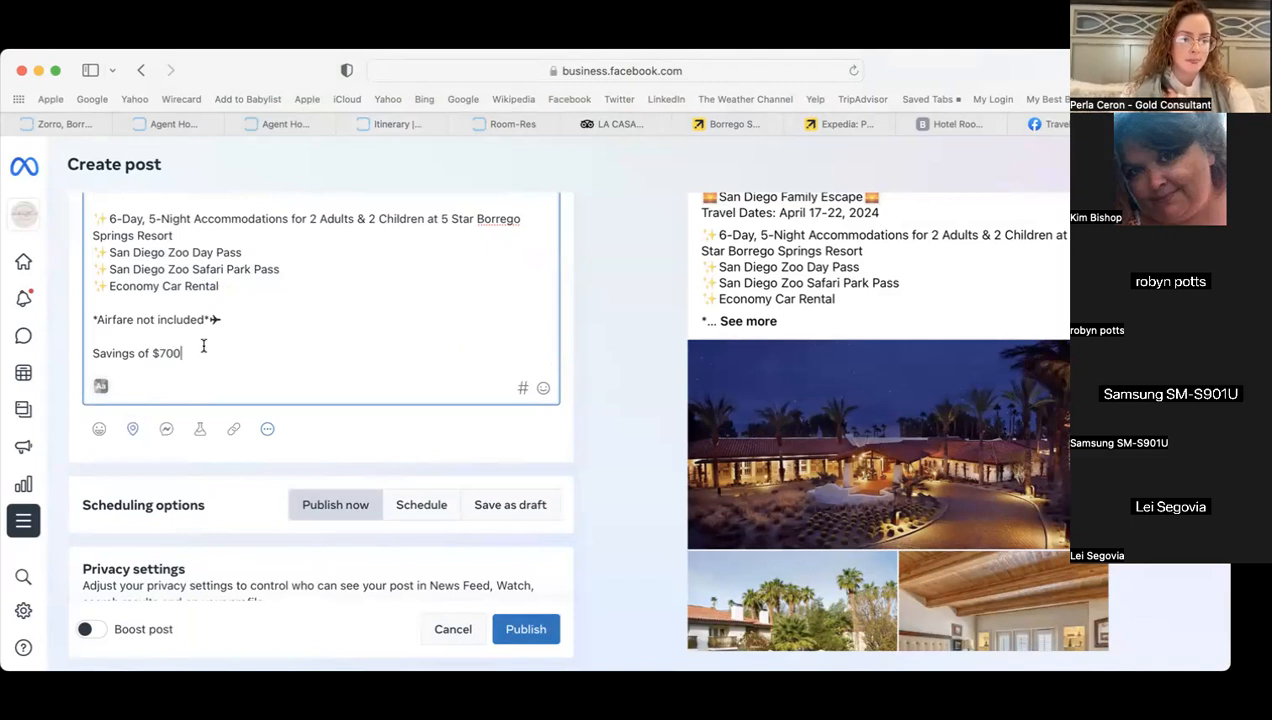
pyautogui.scroll(-1, 204, 344)
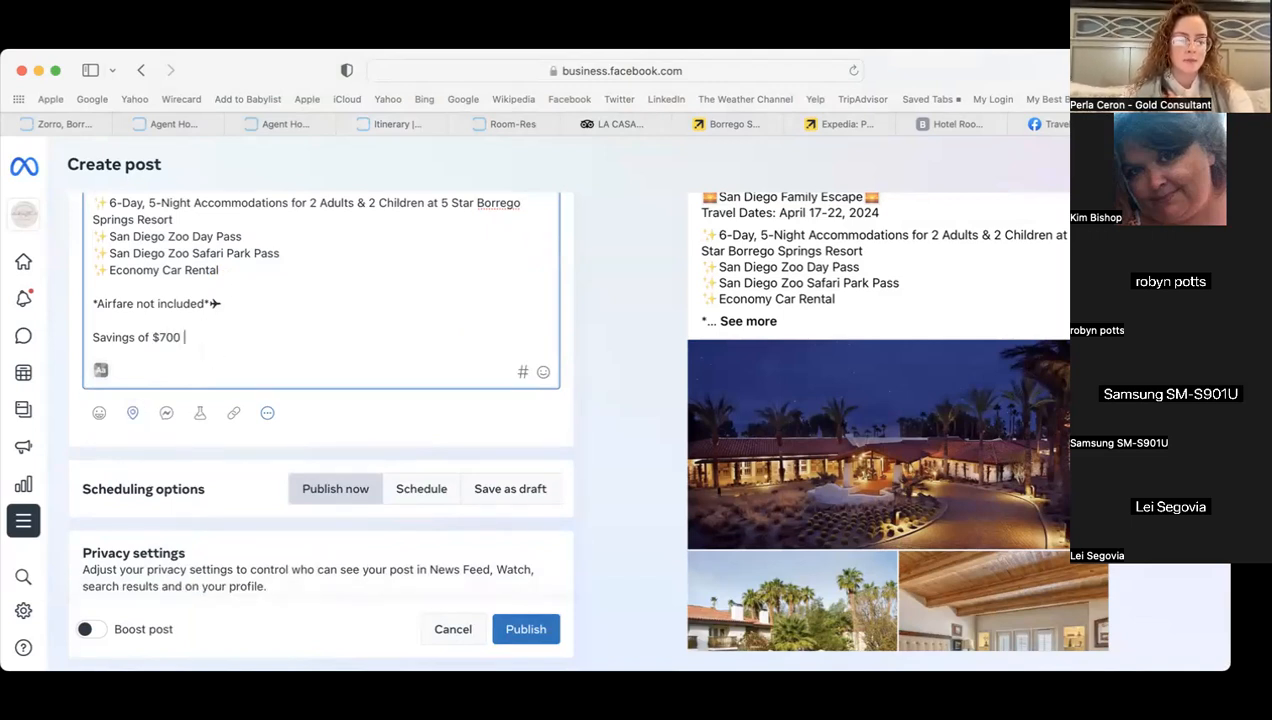
pyautogui.click(90, 337)
pyautogui.write('Book with ')
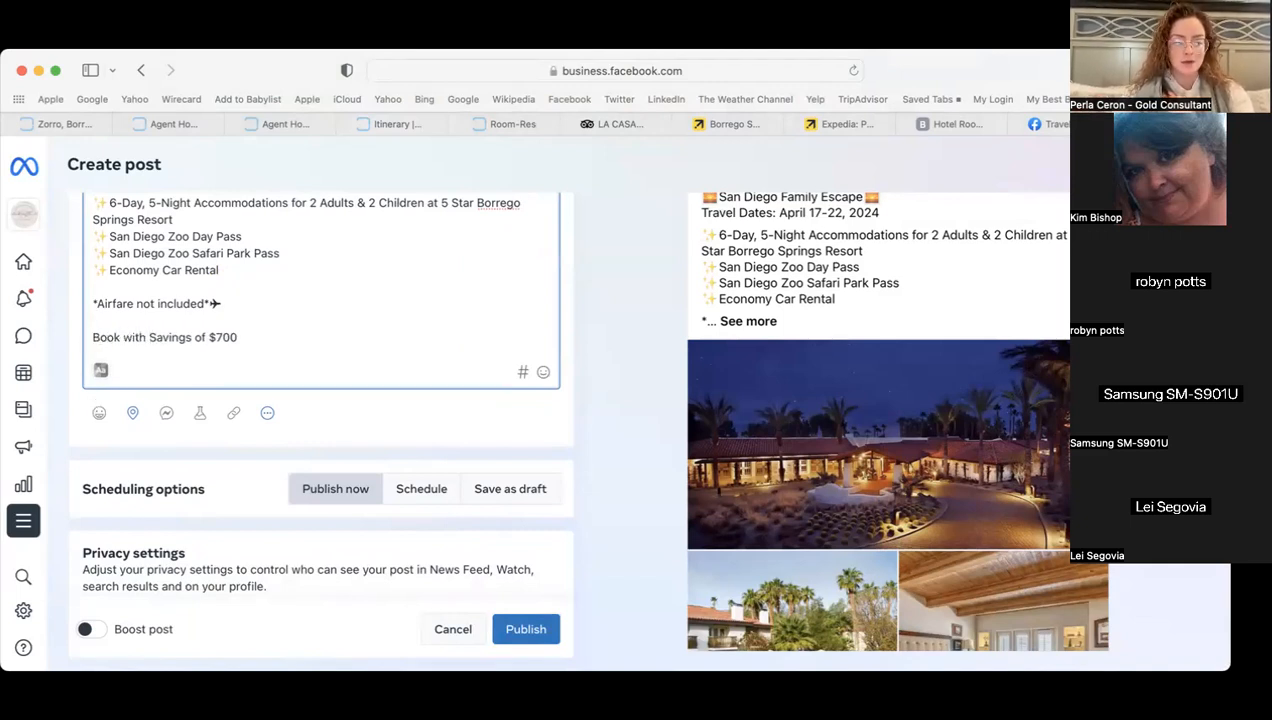
pyautogui.write('us and rece')
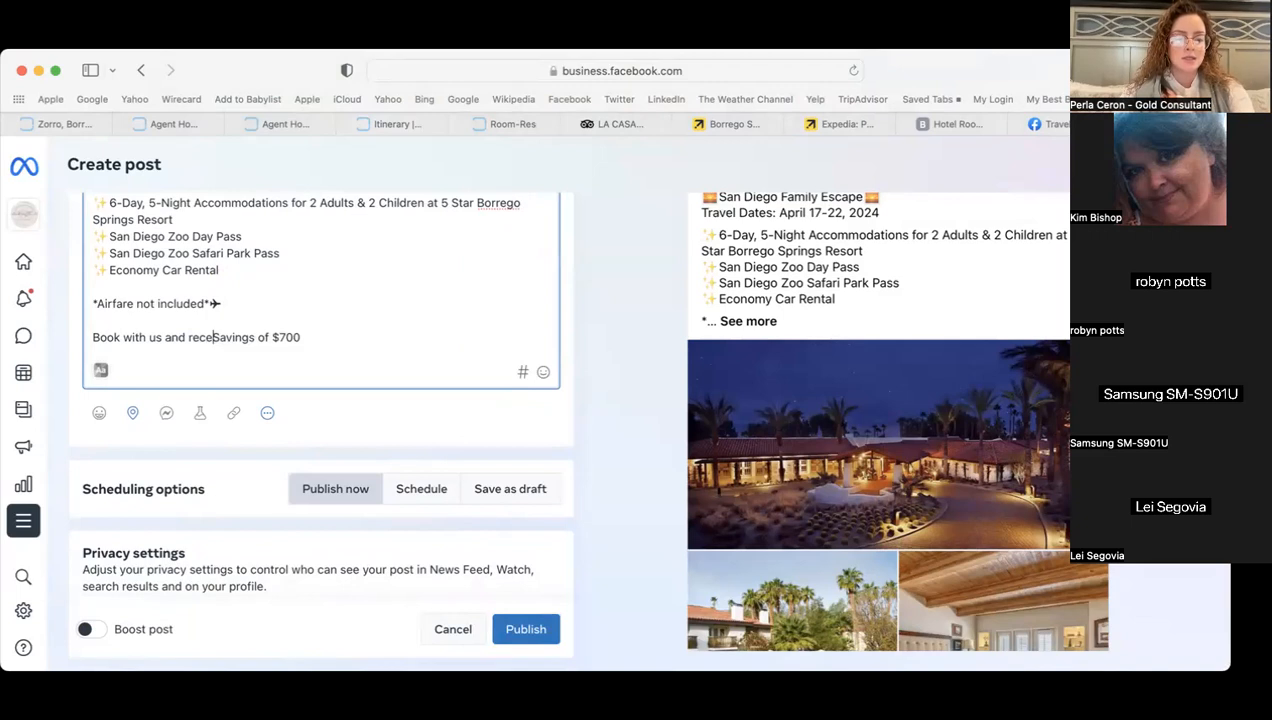
pyautogui.write('ive a')
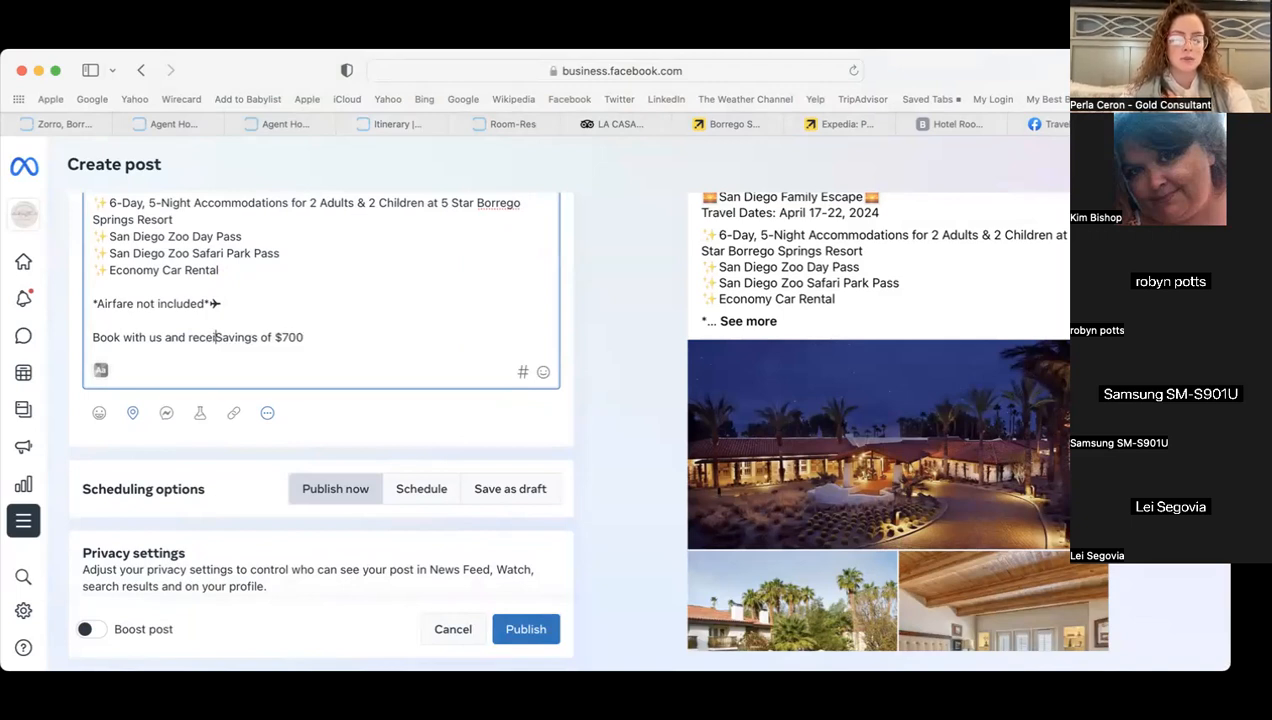
pyautogui.press('Right')
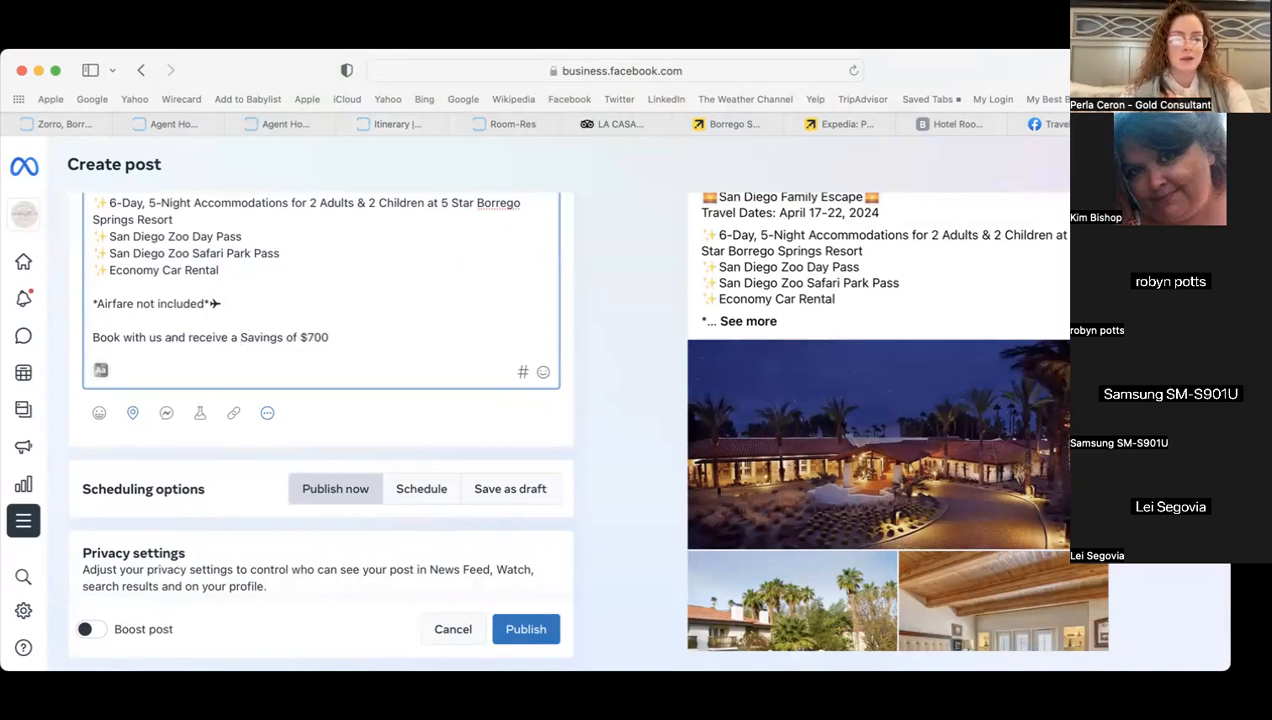
pyautogui.press('BackSpace')
pyautogui.write('s ')
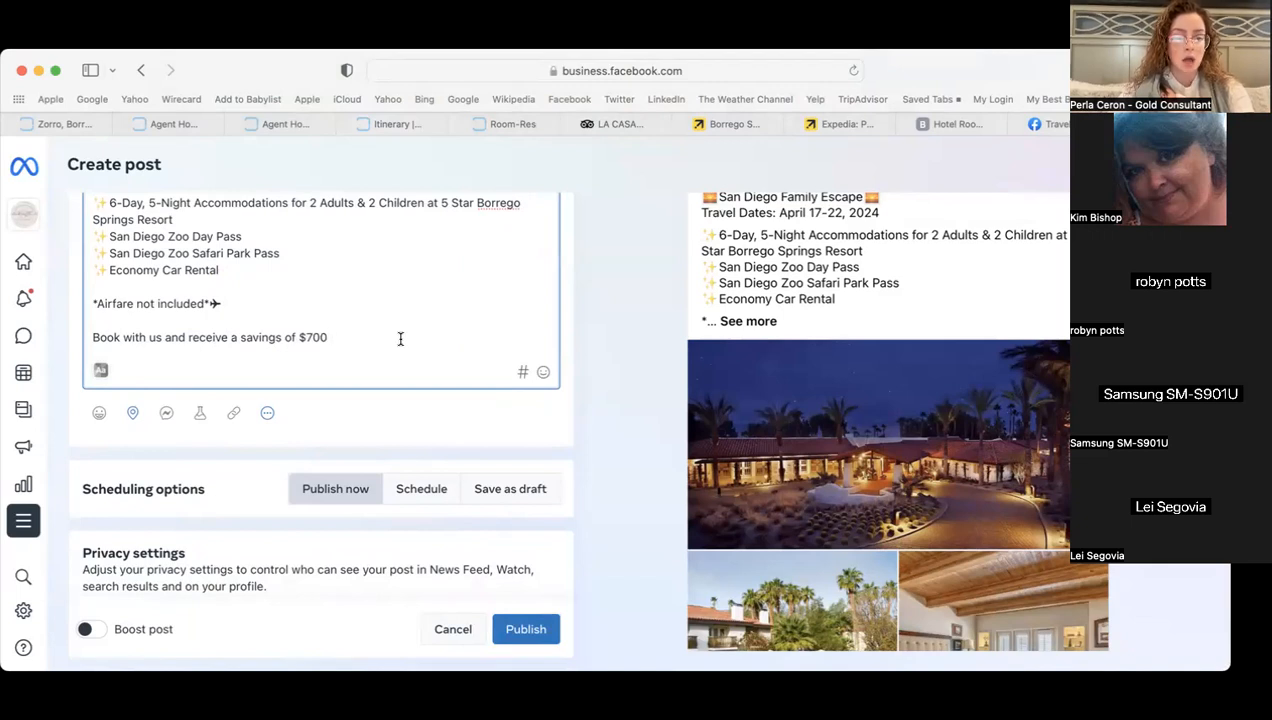
pyautogui.write('of $700 off ')
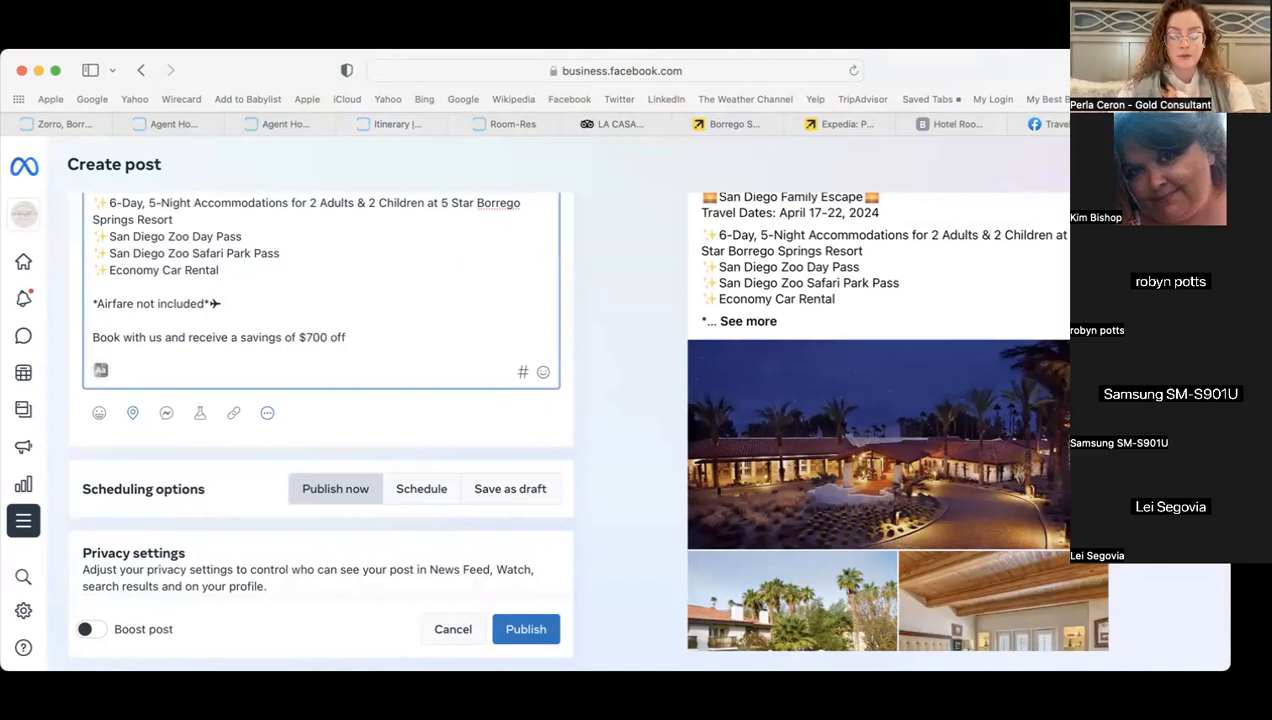
pyautogui.write('h')
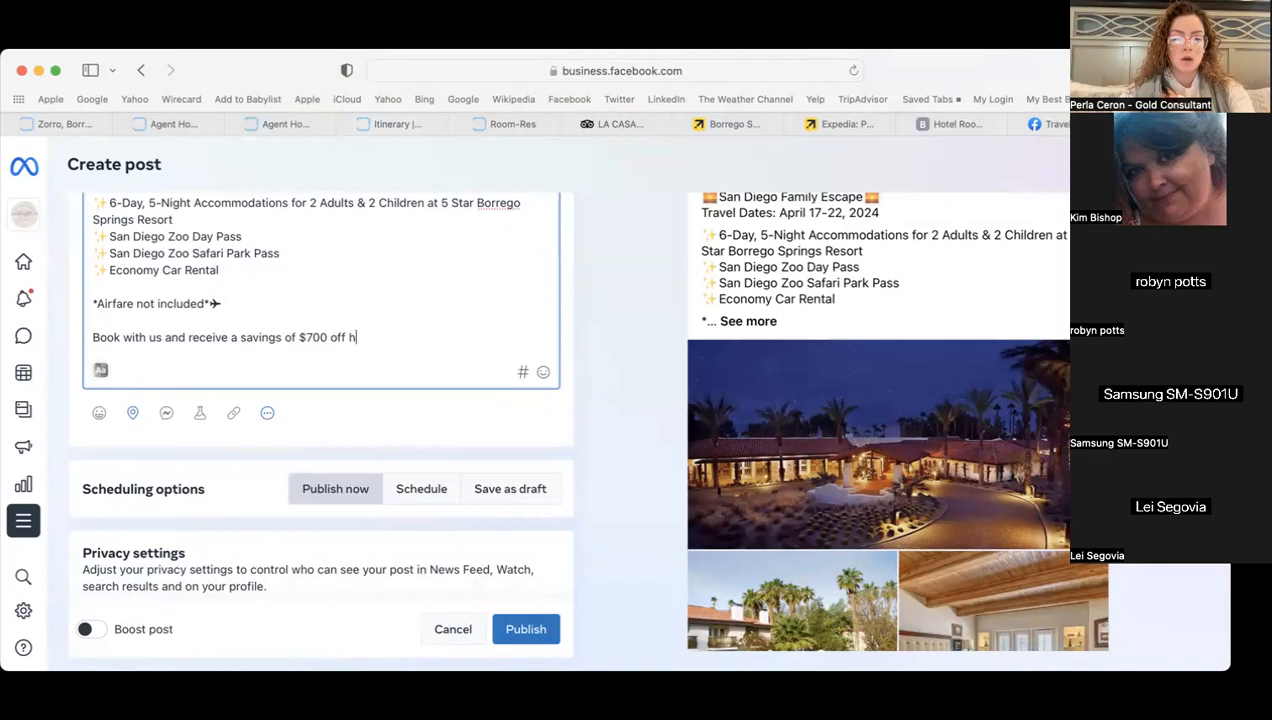
pyautogui.write('otel price')
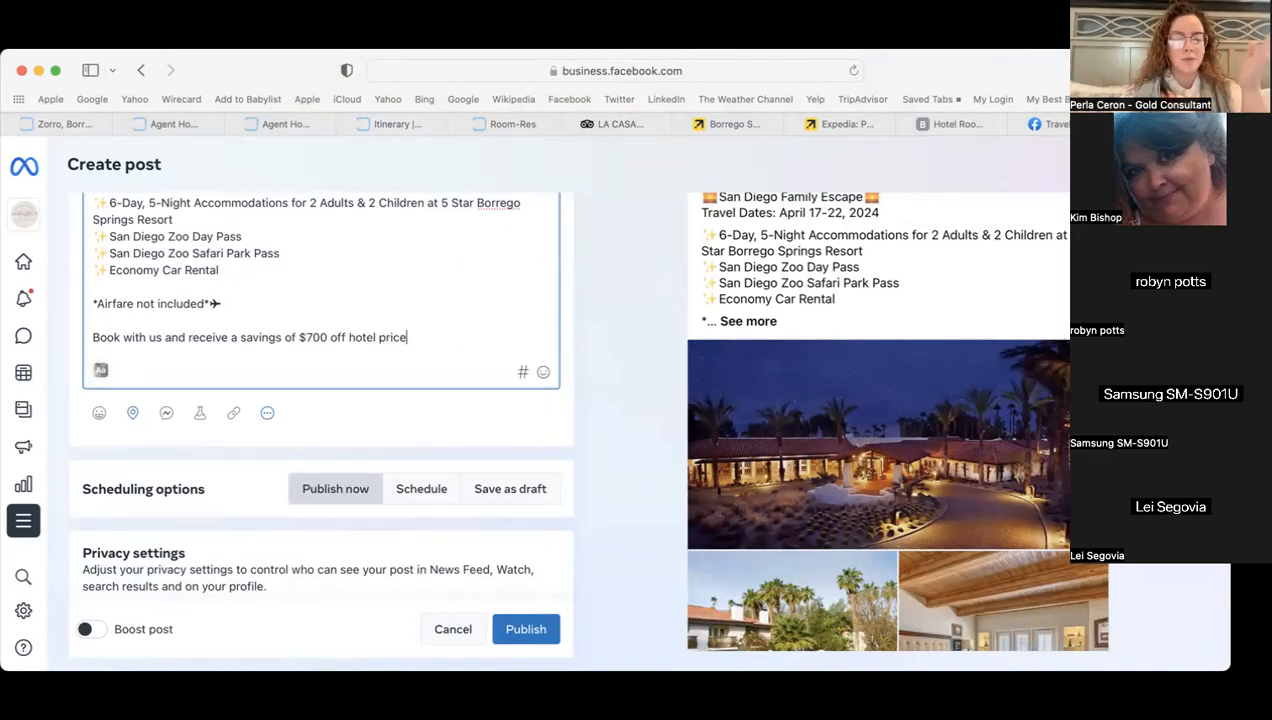
# - Append the 👀 emoji after 'hotel price' and start a new line
pyautogui.click(543, 372)
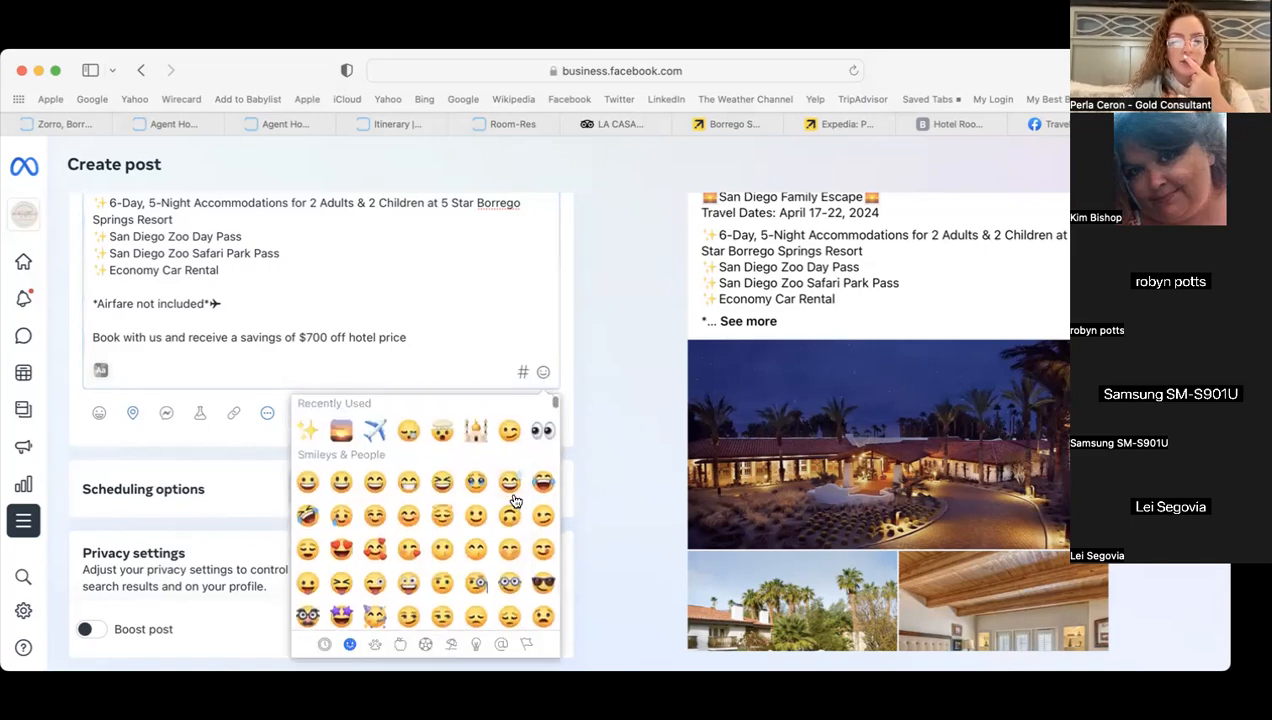
pyautogui.click(540, 431)
pyautogui.click(455, 341)
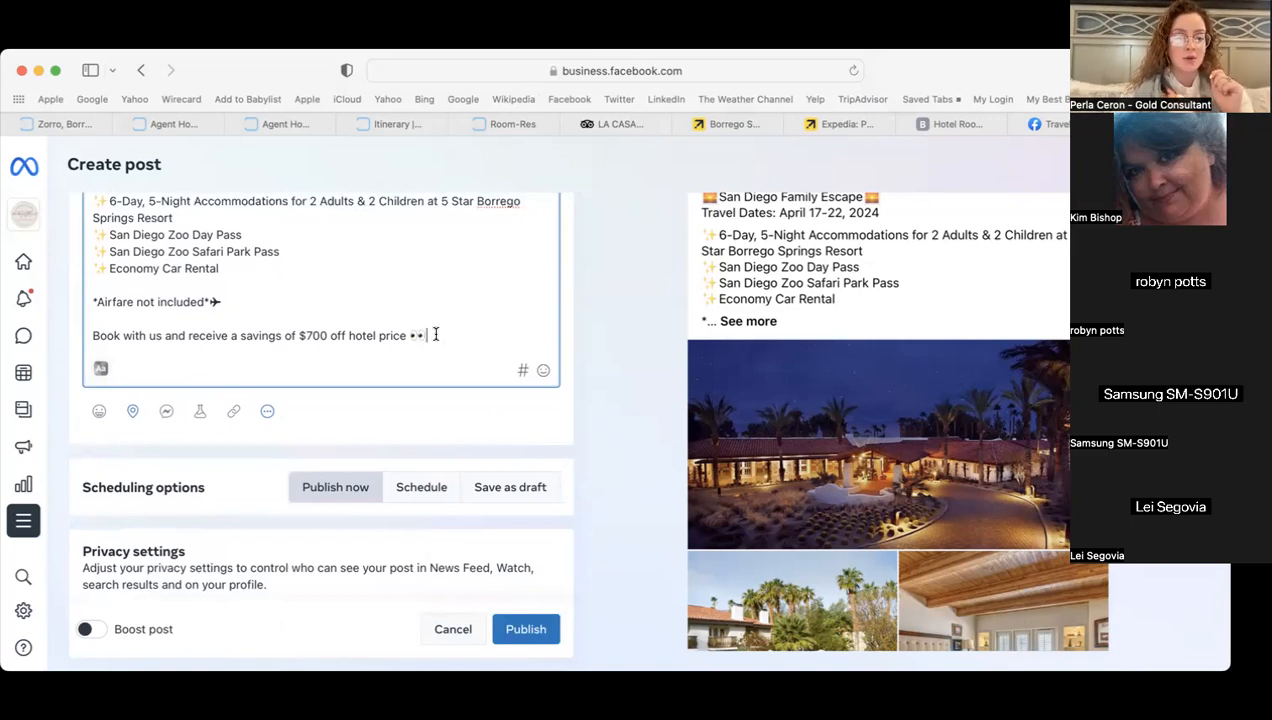
pyautogui.press('Return')
pyautogui.press('Return')
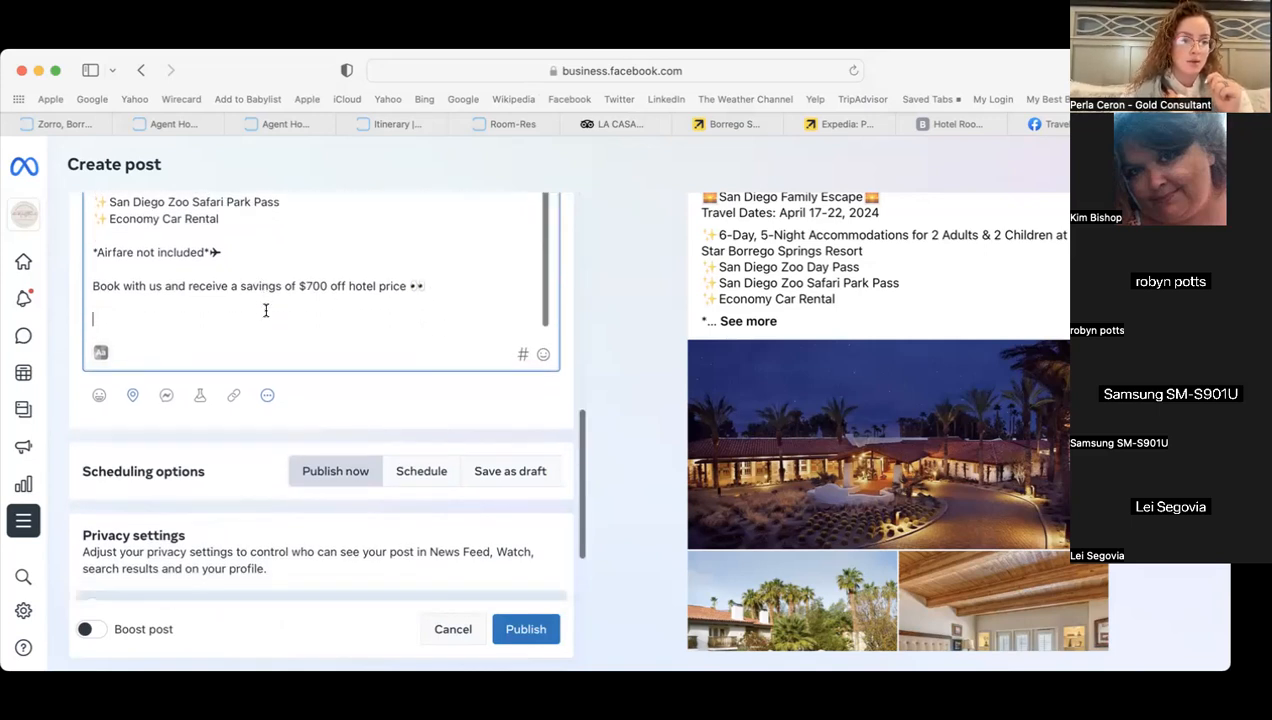
# - Add a 'Contact Perla for your FREE quote today!' line with the agent's phone number
pyautogui.scroll(2, 68, 297)
pyautogui.scroll(1, 68, 300)
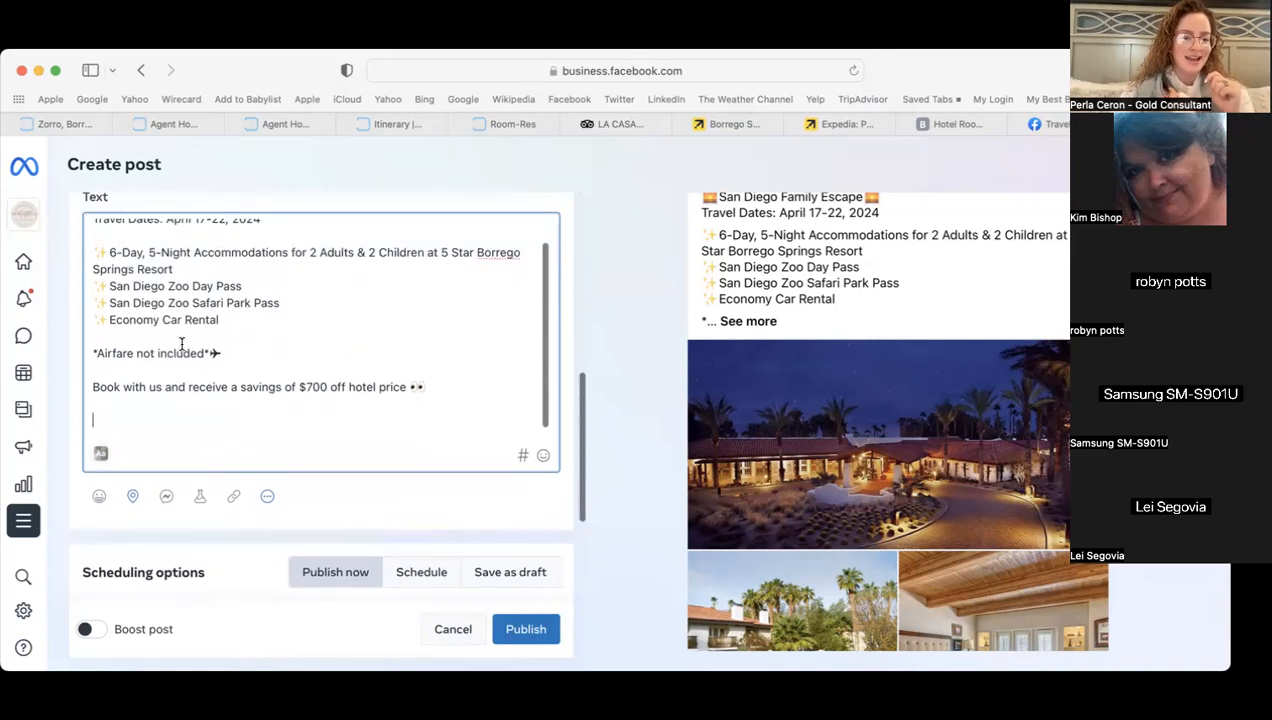
pyautogui.write('Contact Perla ')
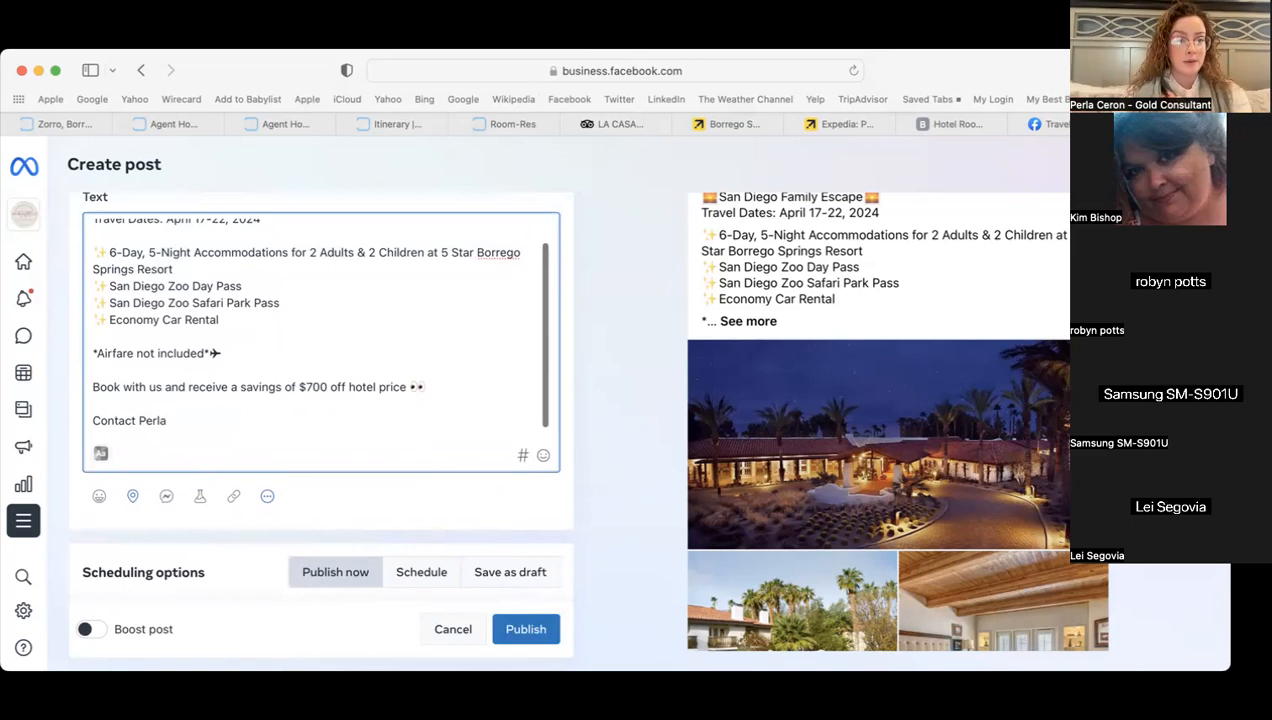
pyautogui.write('for ')
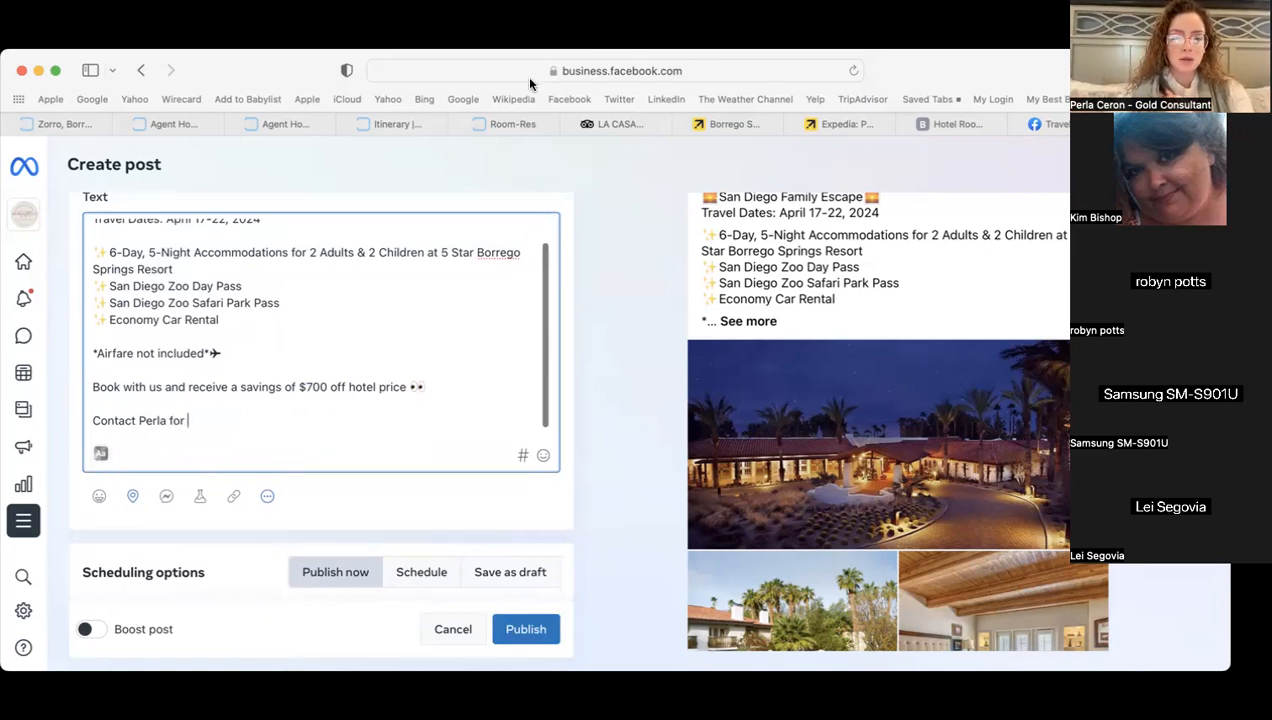
pyautogui.write('your ')
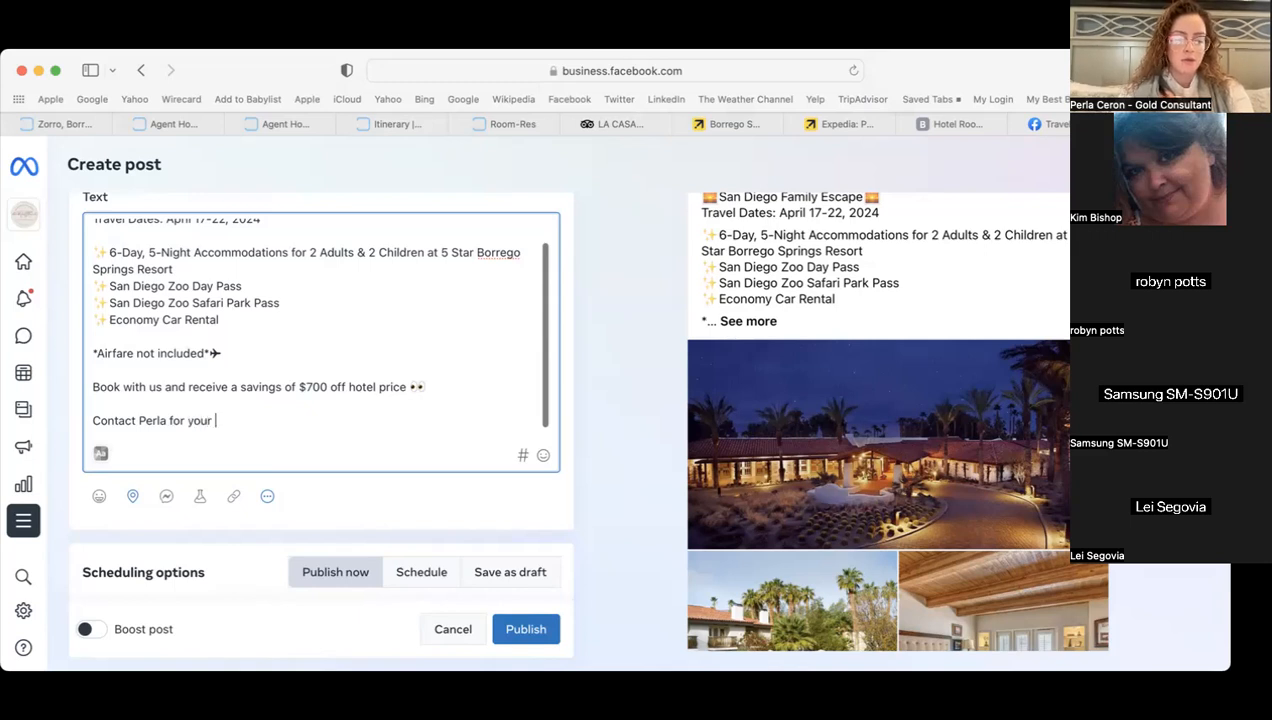
pyautogui.write('FREE quote today!')
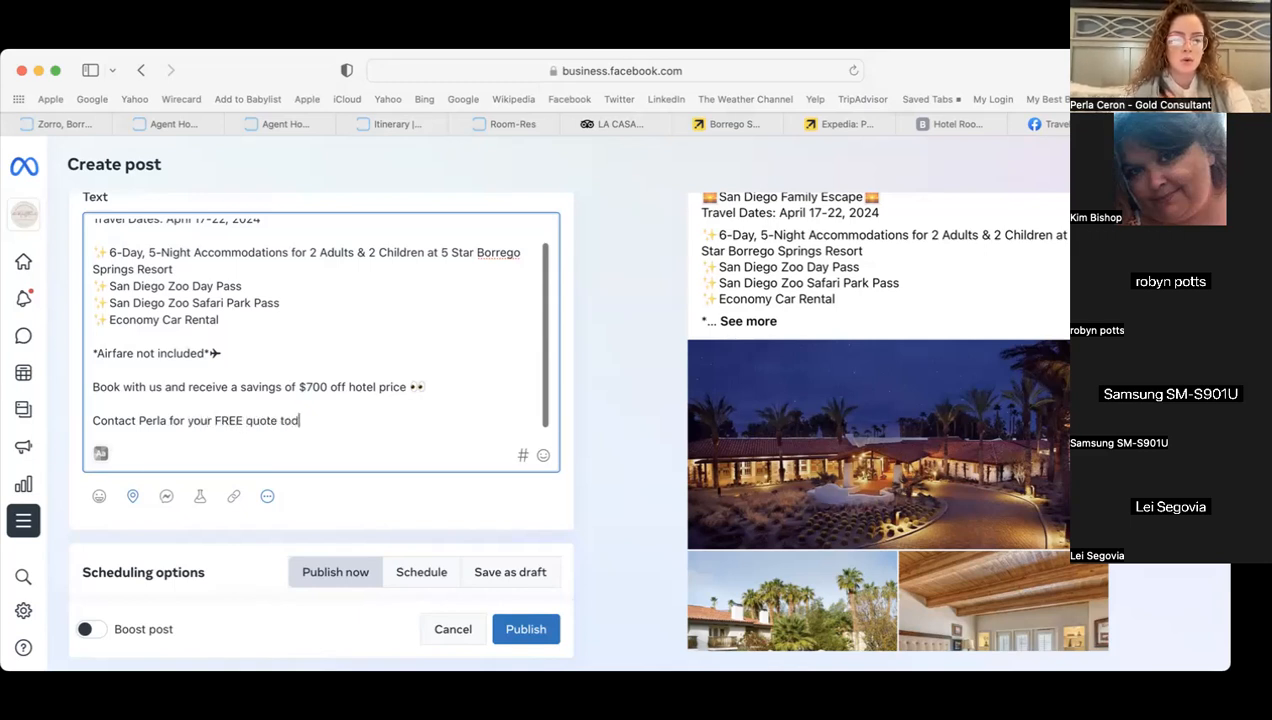
pyautogui.press('BackSpace')
pyautogui.press('BackSpace')
pyautogui.write('y!')
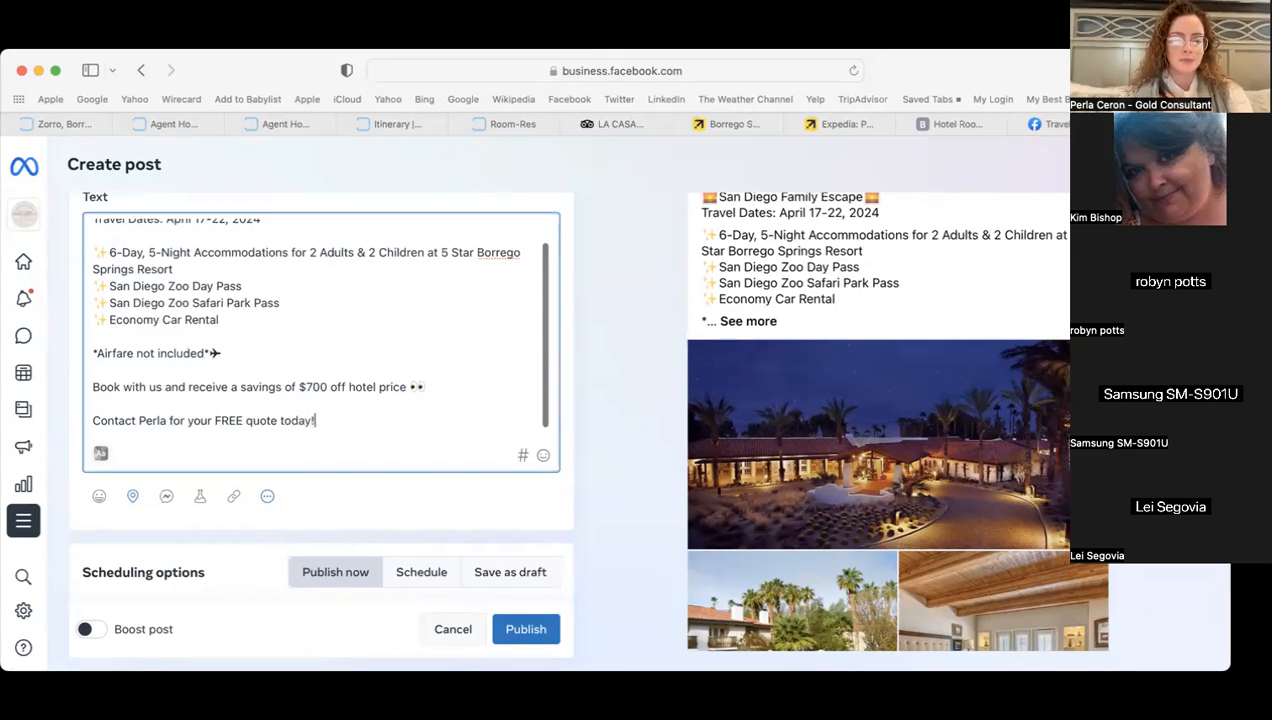
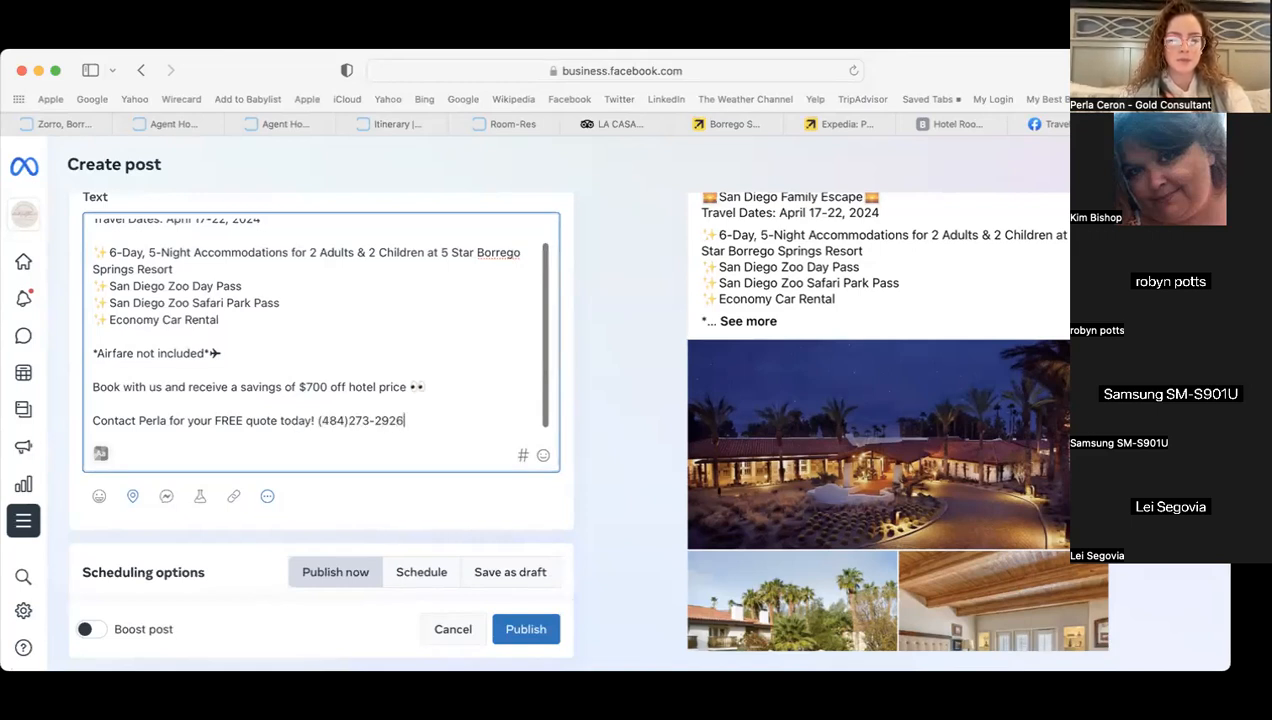
pyautogui.press('Return')
# - Add the line '*Licensed, Bonded & Insured Travel Agent*'
pyautogui.write('*Licensed, bon')
pyautogui.press('BackSpace')
pyautogui.press('BackSpace')
pyautogui.press('BackSpace')
pyautogui.write('bond')
pyautogui.press('BackSpace')
pyautogui.press('BackSpace')
pyautogui.press('BackSpace')
pyautogui.press('BackSpace')
pyautogui.write('Bonded & Insured Travel Agent*')
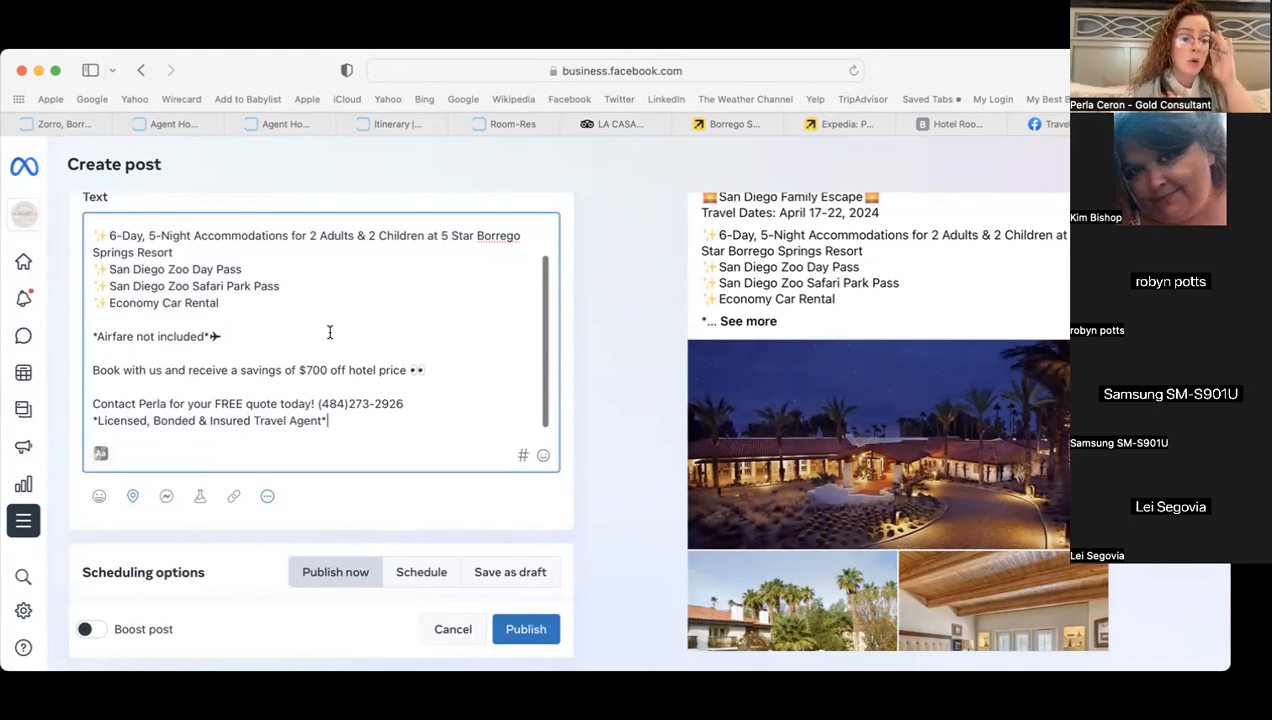
# - Scroll the Create post form to review the photos and full San Diego caption
pyautogui.scroll(2, 330, 332)
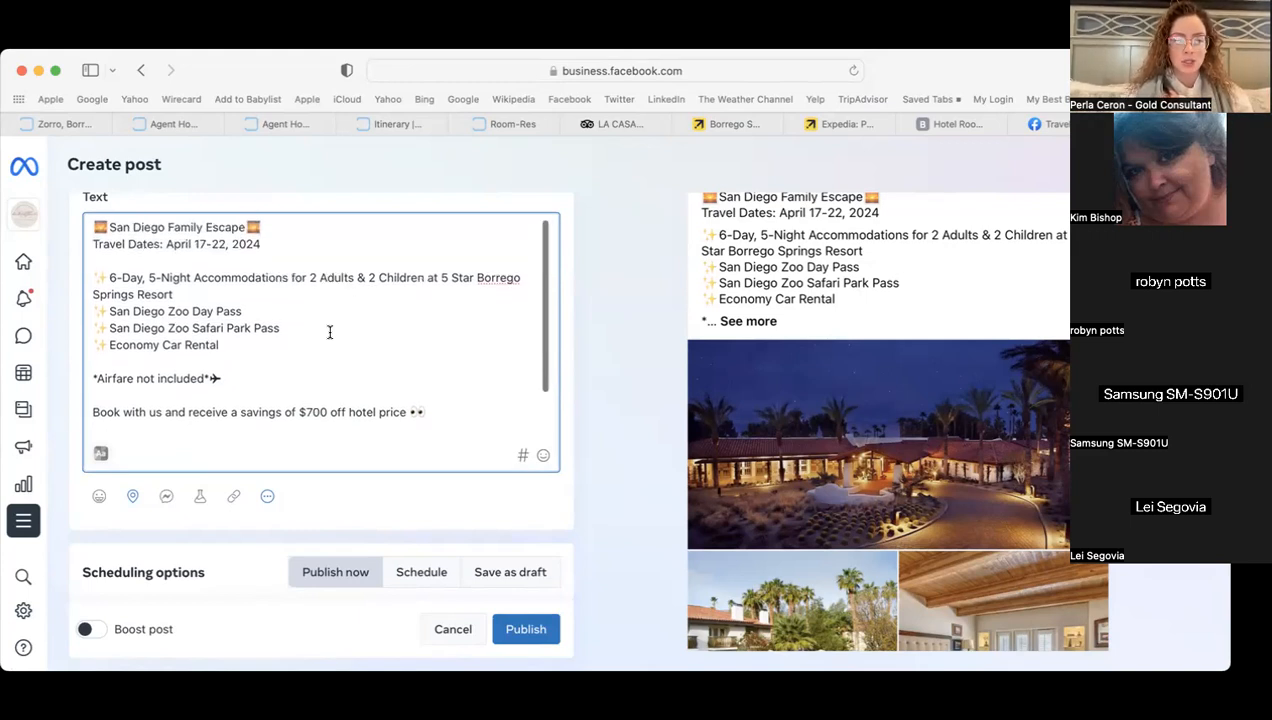
pyautogui.scroll(-2, 330, 332)
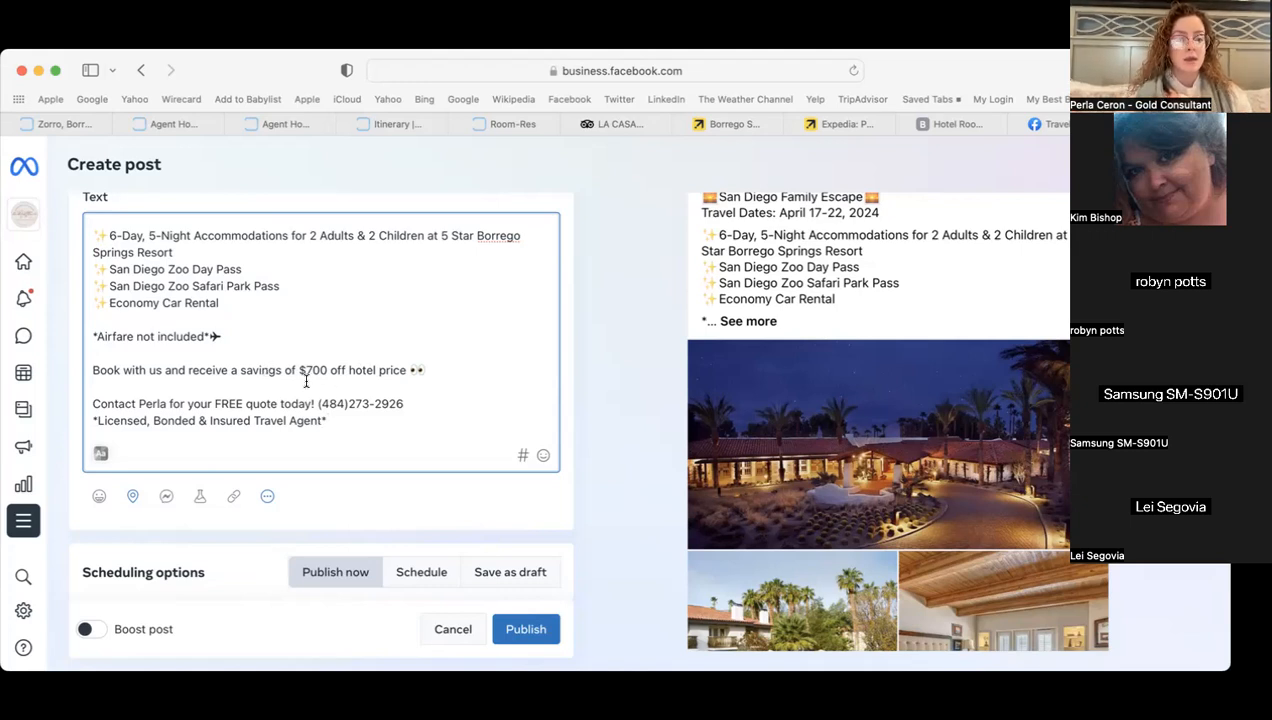
pyautogui.scroll(-1, 446, 369)
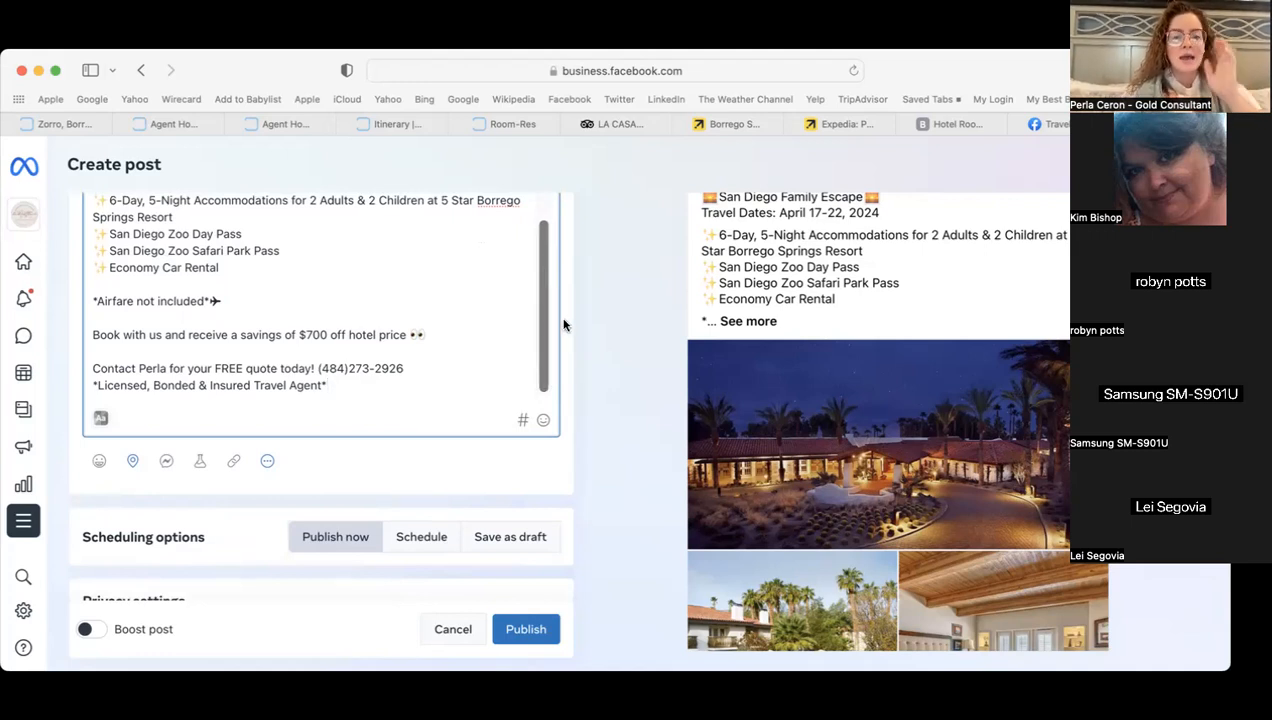
pyautogui.scroll(2, 563, 311)
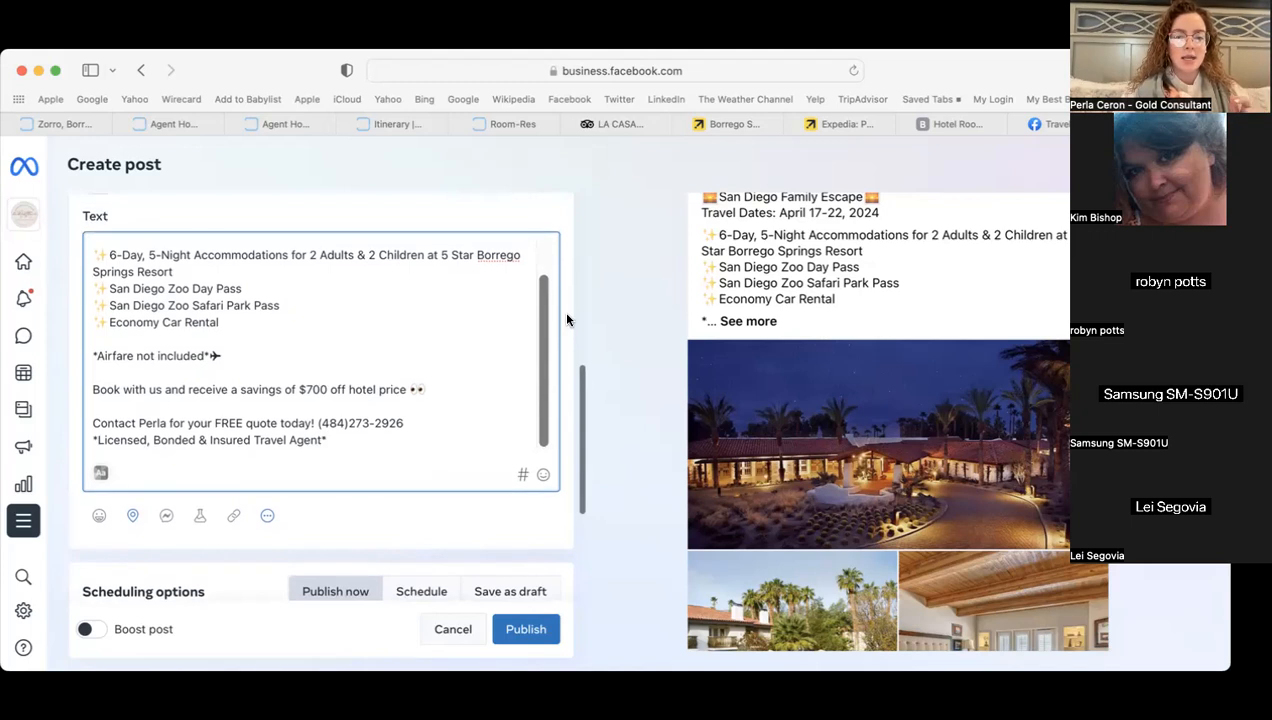
pyautogui.scroll(2, 472, 321)
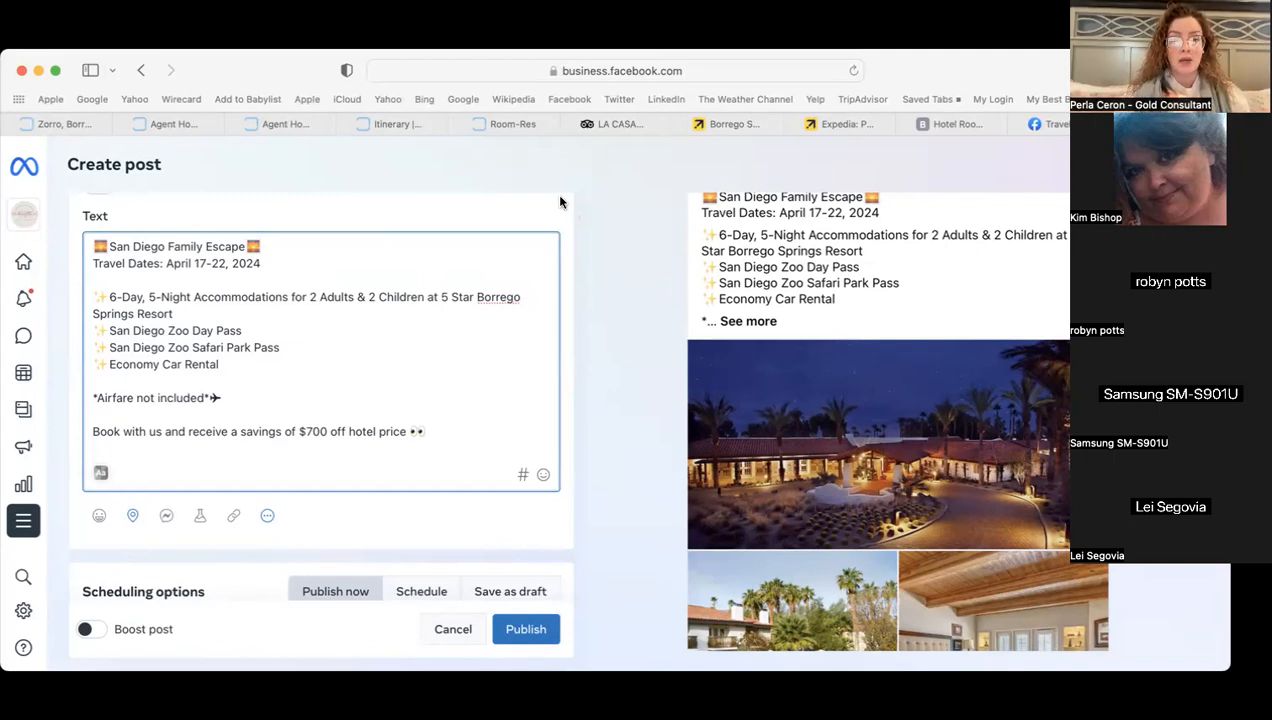
pyautogui.scroll(-3, 378, 320)
pyautogui.scroll(3, 378, 320)
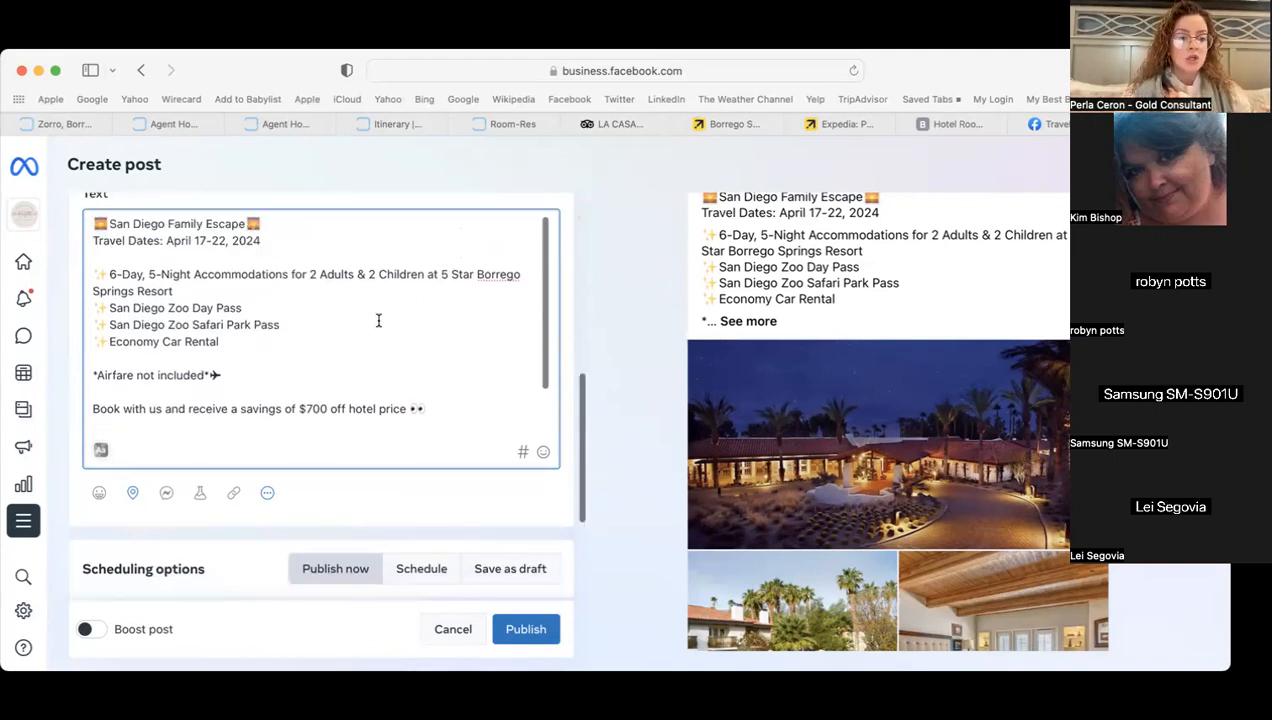
pyautogui.scroll(5, 378, 320)
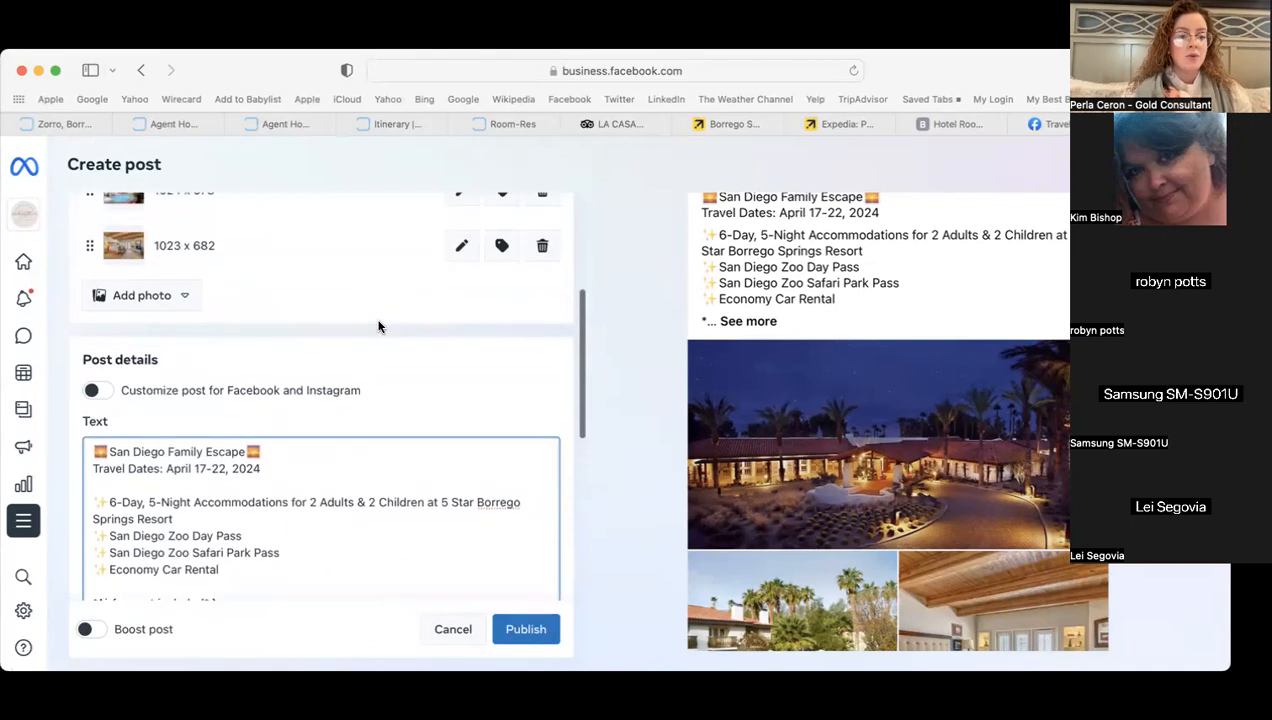
pyautogui.scroll(-3, 378, 327)
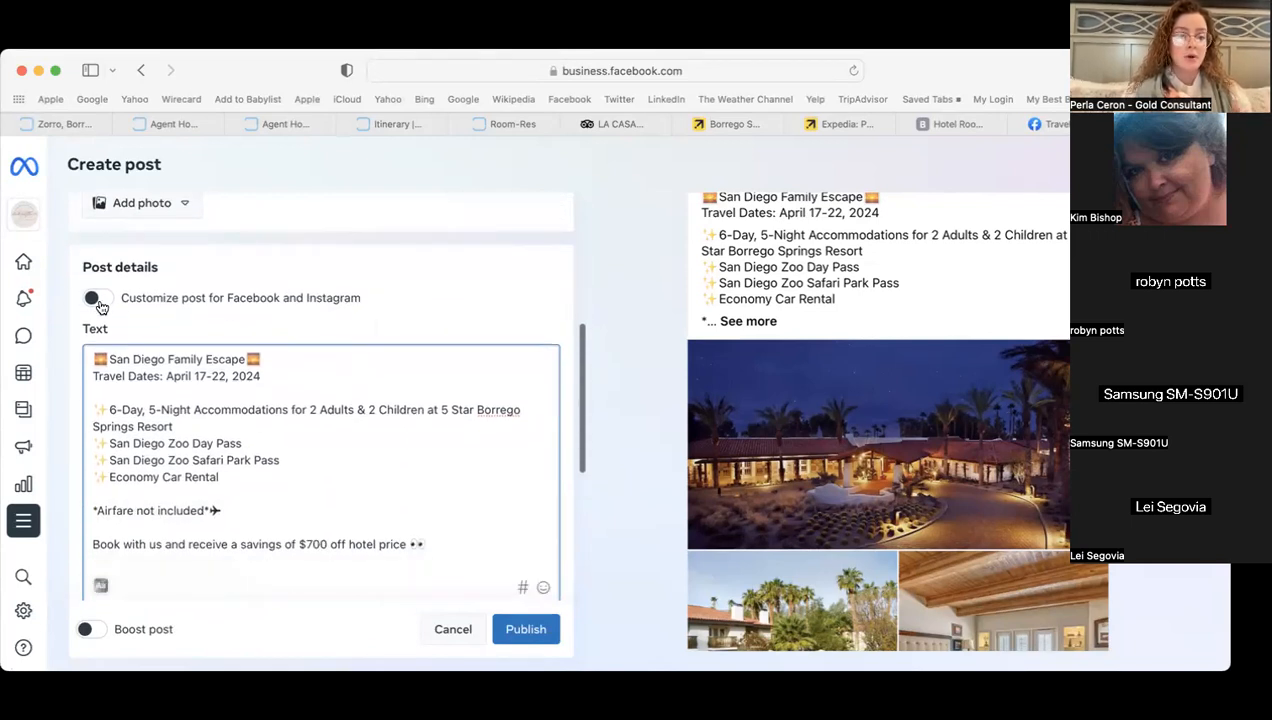
# - Customize separate Facebook and Instagram texts, add blank lines to the Instagram one, open a new tab
pyautogui.click(97, 300)
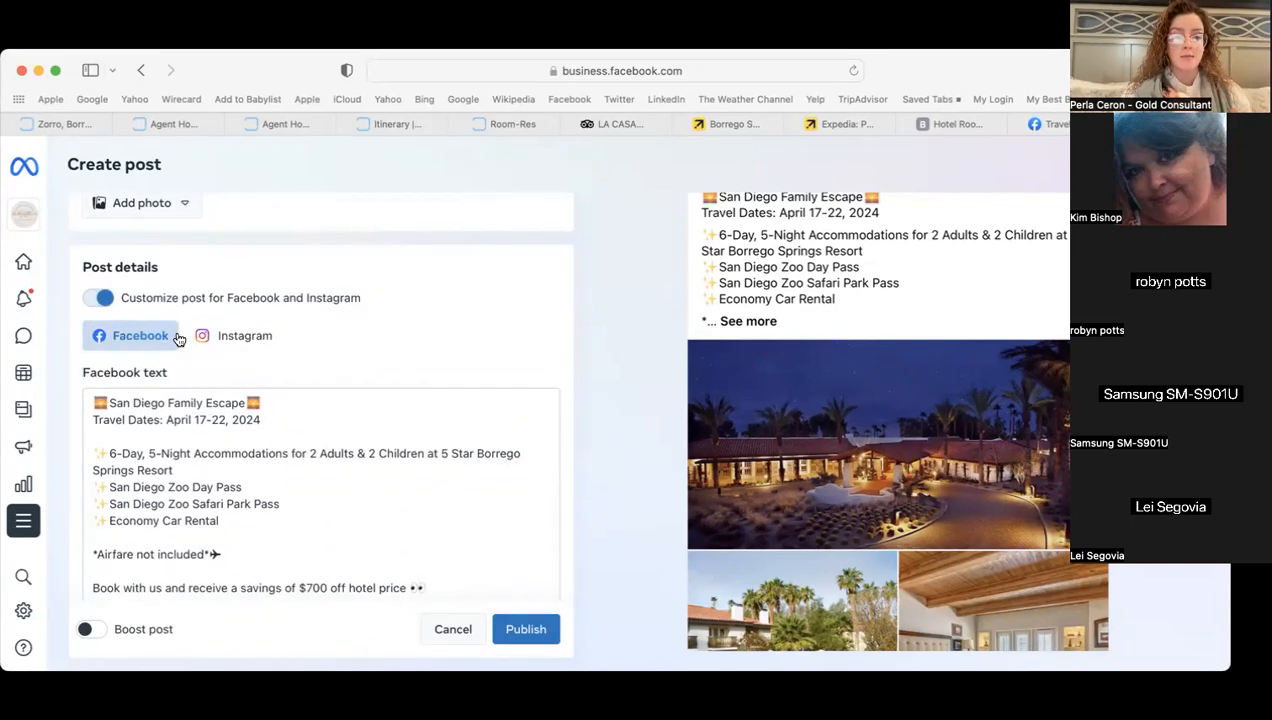
pyautogui.click(244, 340)
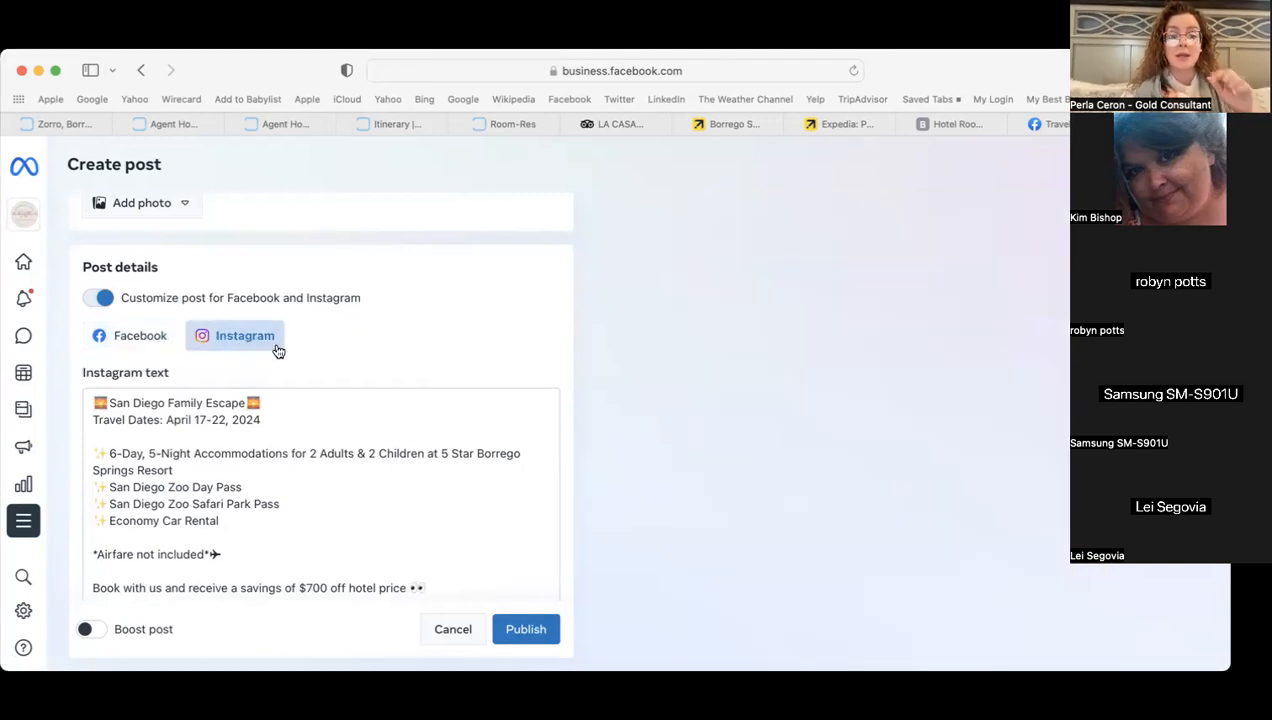
pyautogui.scroll(-5, 363, 480)
pyautogui.click(362, 492)
pyautogui.press('Return')
pyautogui.press('Return')
pyautogui.press('Return')
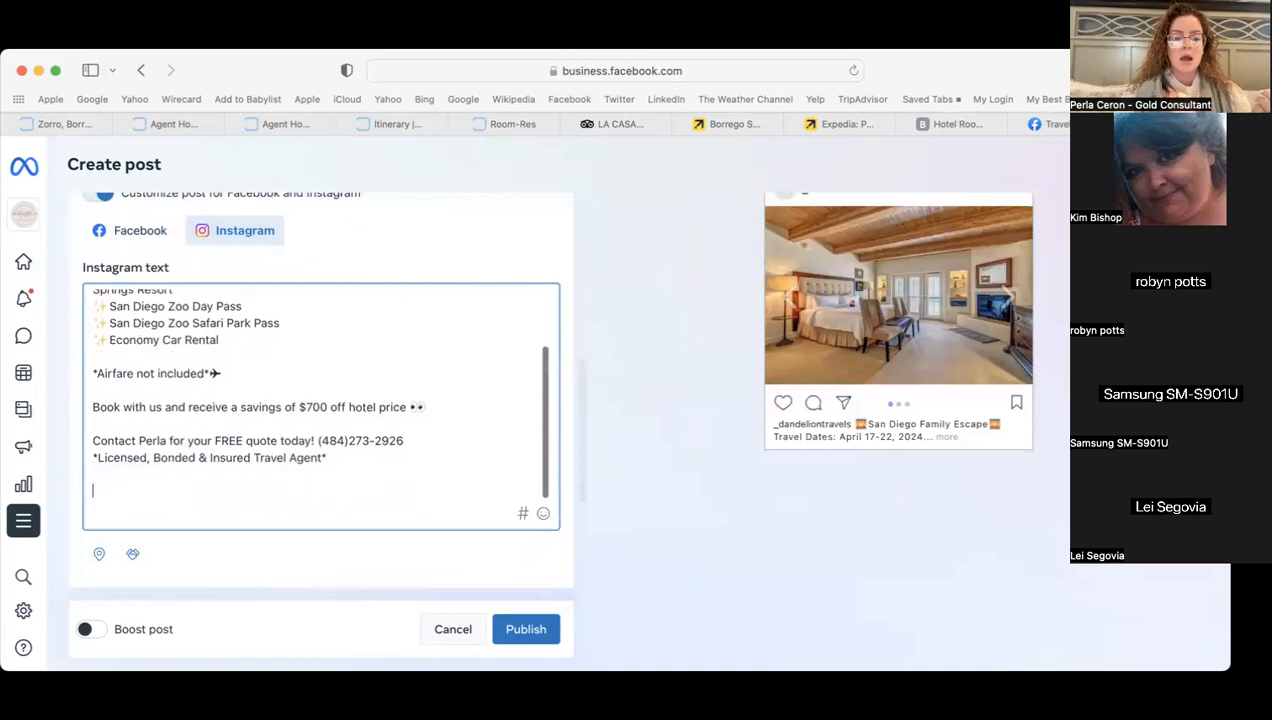
pyautogui.press('super+t')
# - Search best-hashtags.com for 'san diego' hashtags
pyautogui.write('best-')
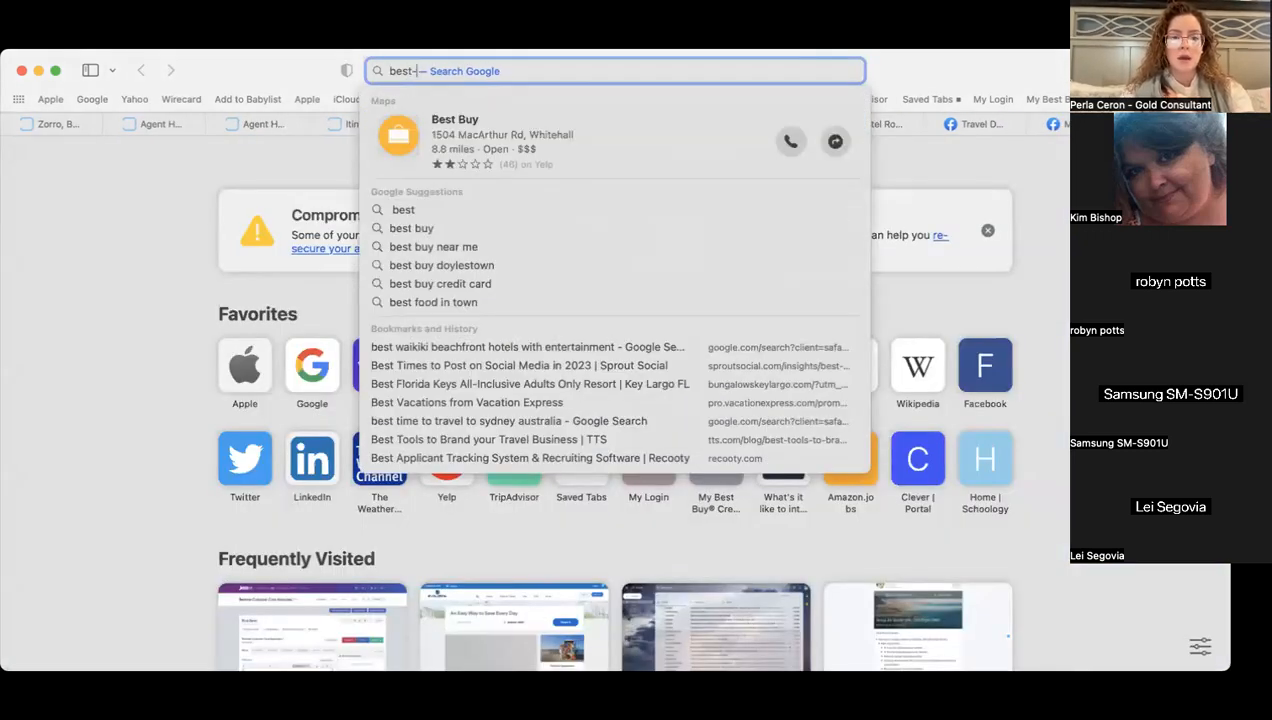
pyautogui.write('hashtags.com')
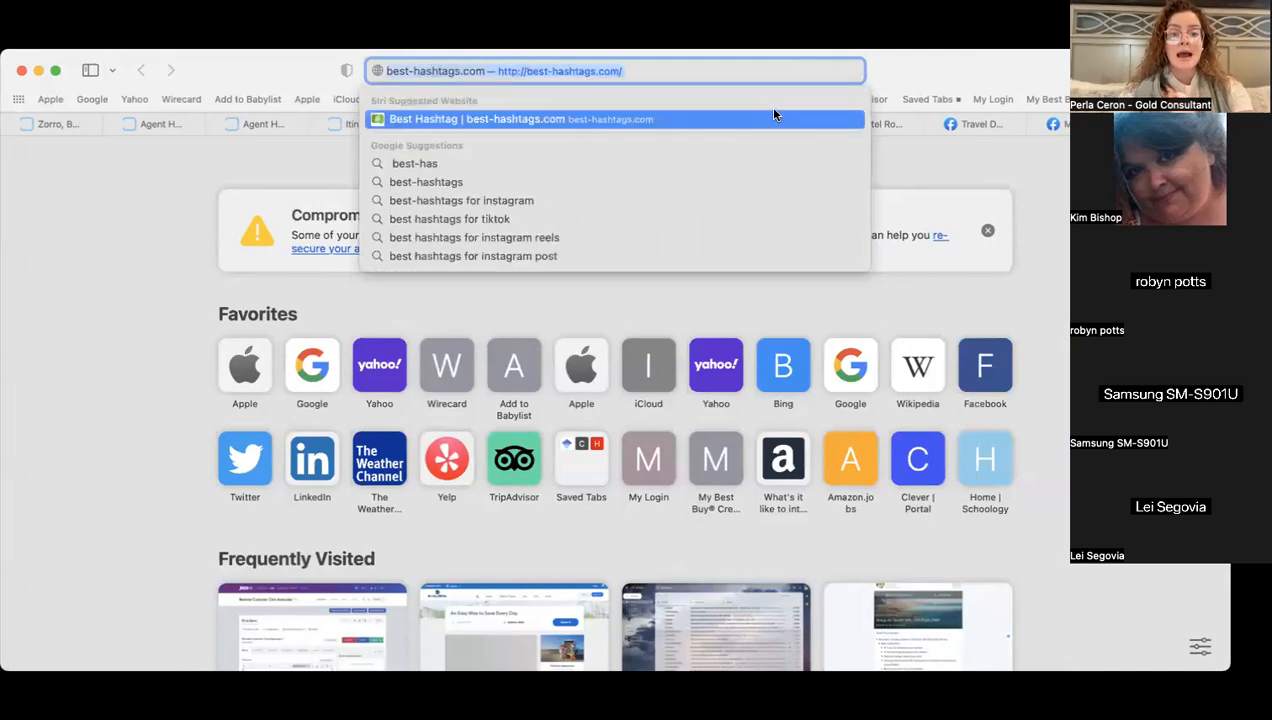
pyautogui.click(658, 118)
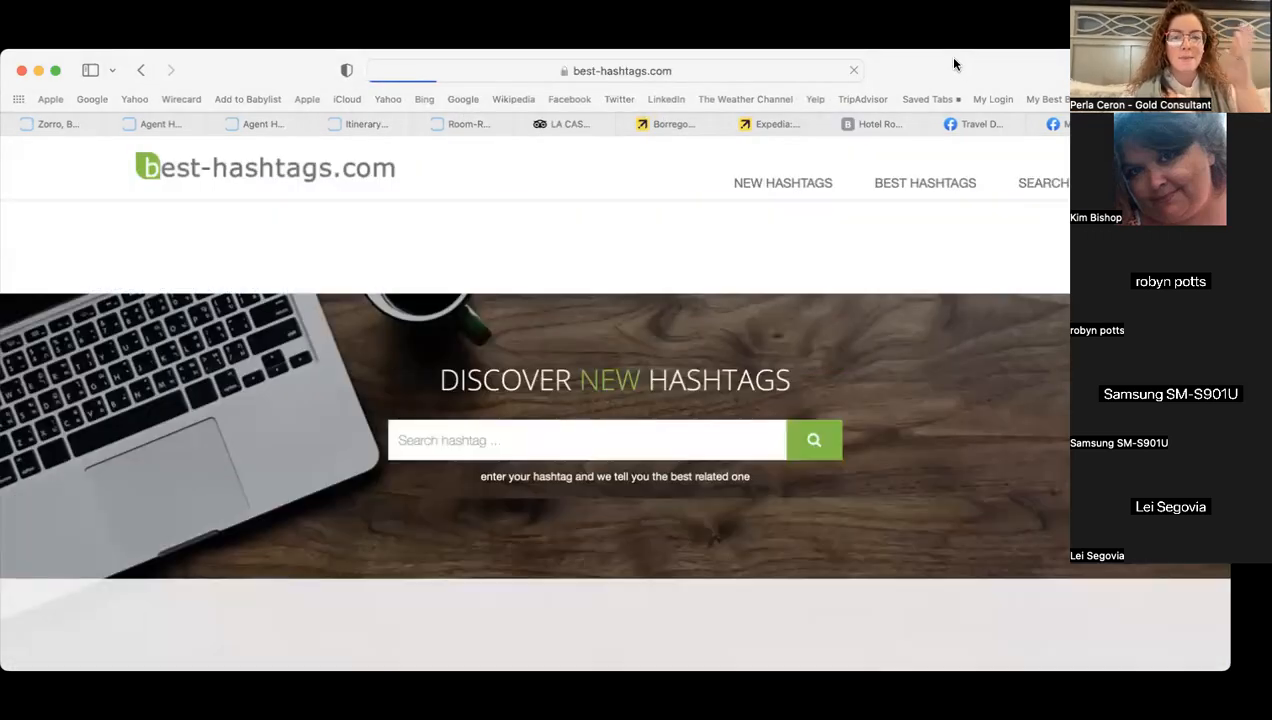
pyautogui.click(505, 432)
pyautogui.write('san diego')
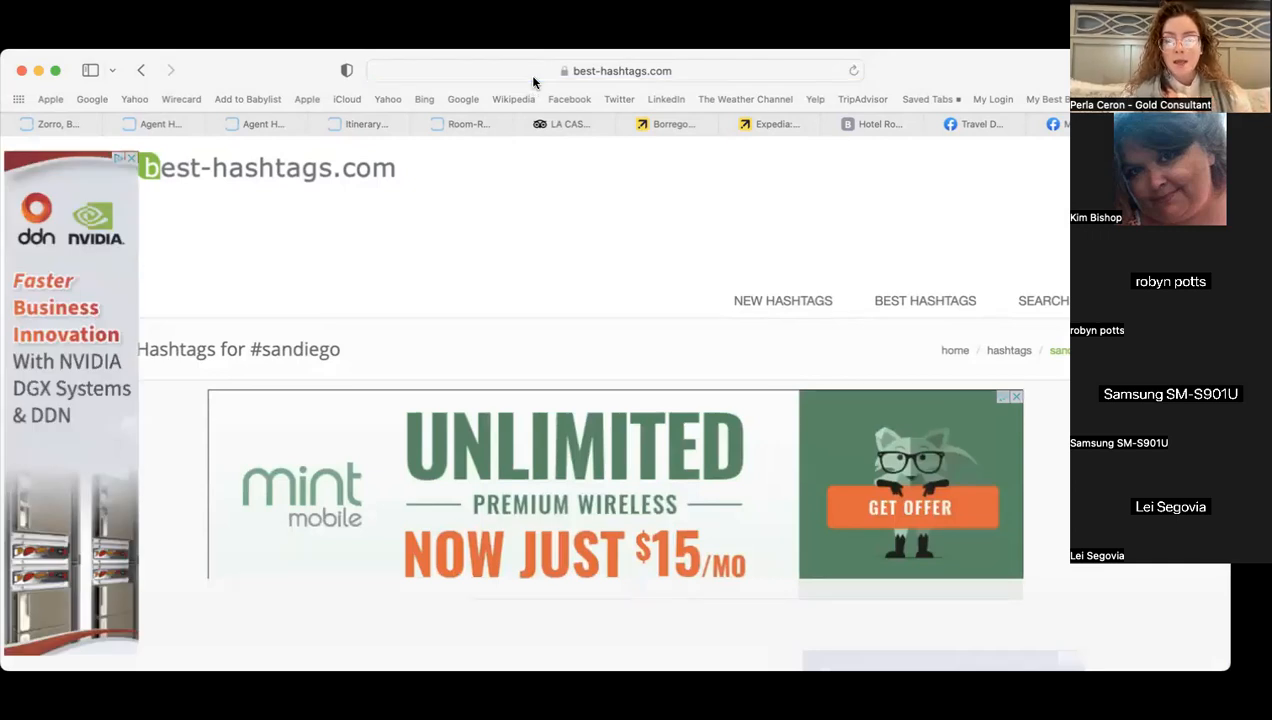
# - Copy the first San Diego hashtag list and go back to the Create post tab
pyautogui.scroll(-5, 178, 521)
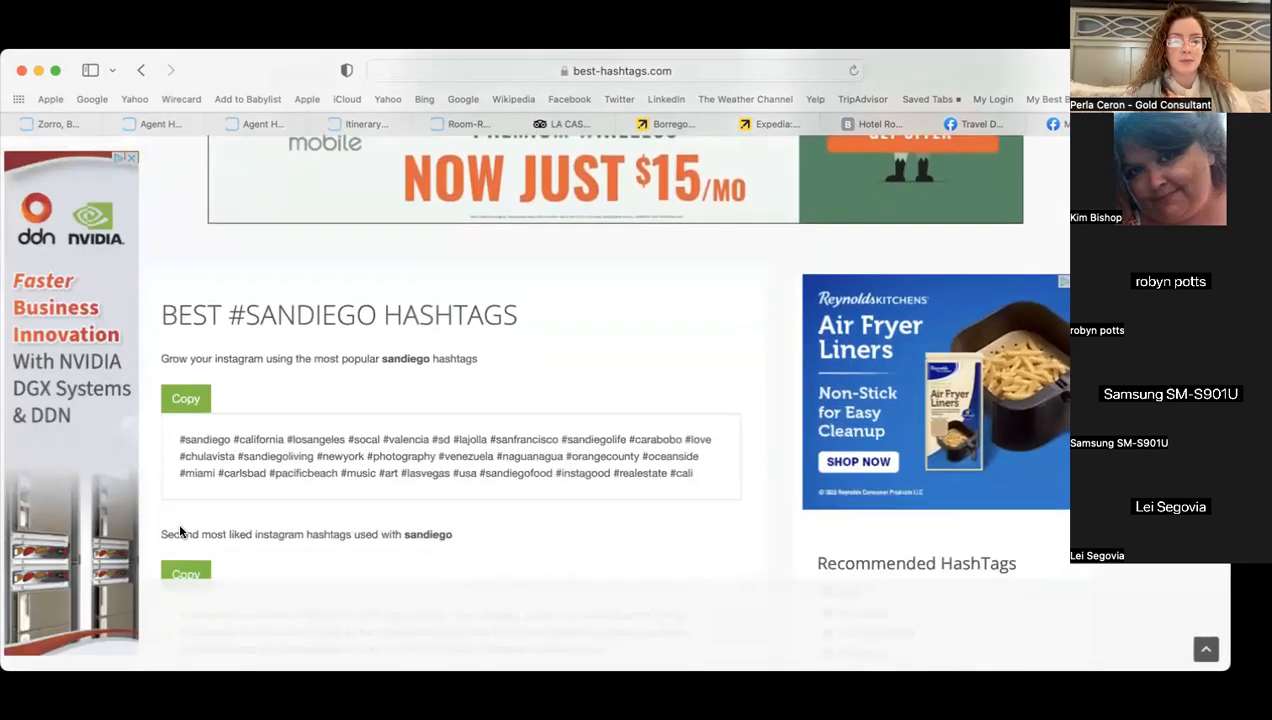
pyautogui.moveTo(690, 342); pyautogui.dragTo(176, 316)
pyautogui.rightClick(242, 318)
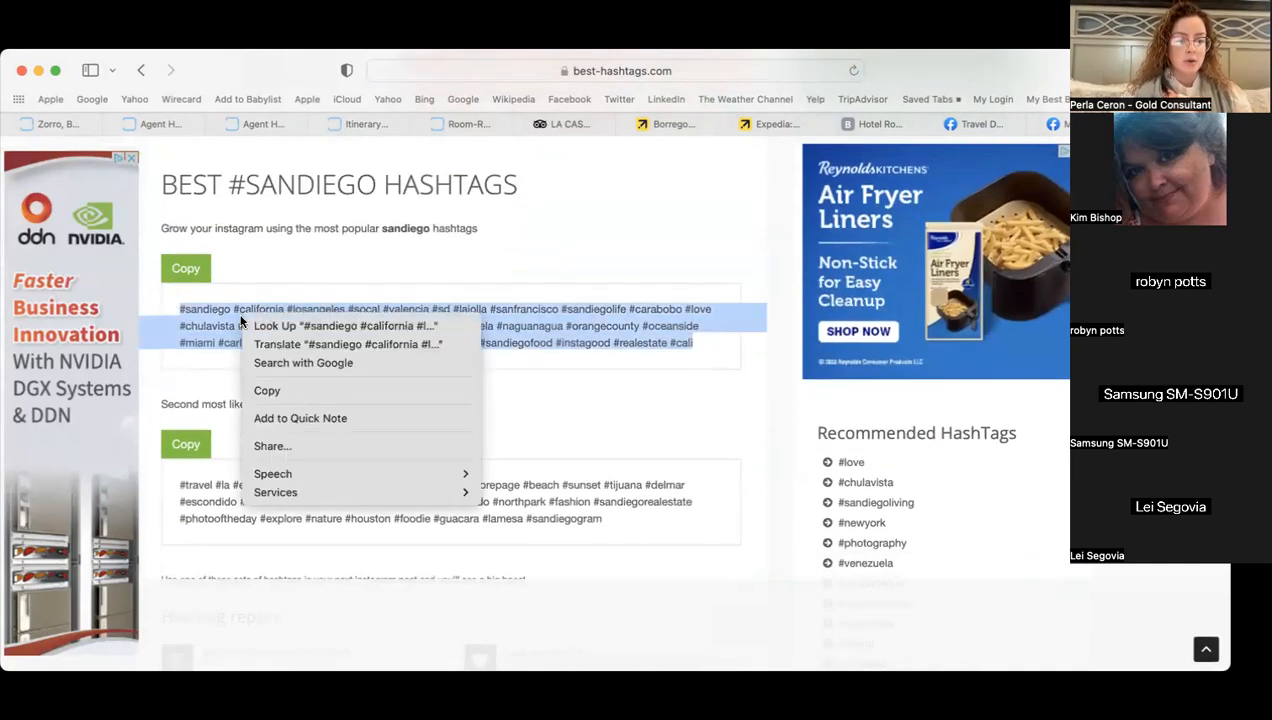
pyautogui.click(273, 390)
pyautogui.click(1072, 127)
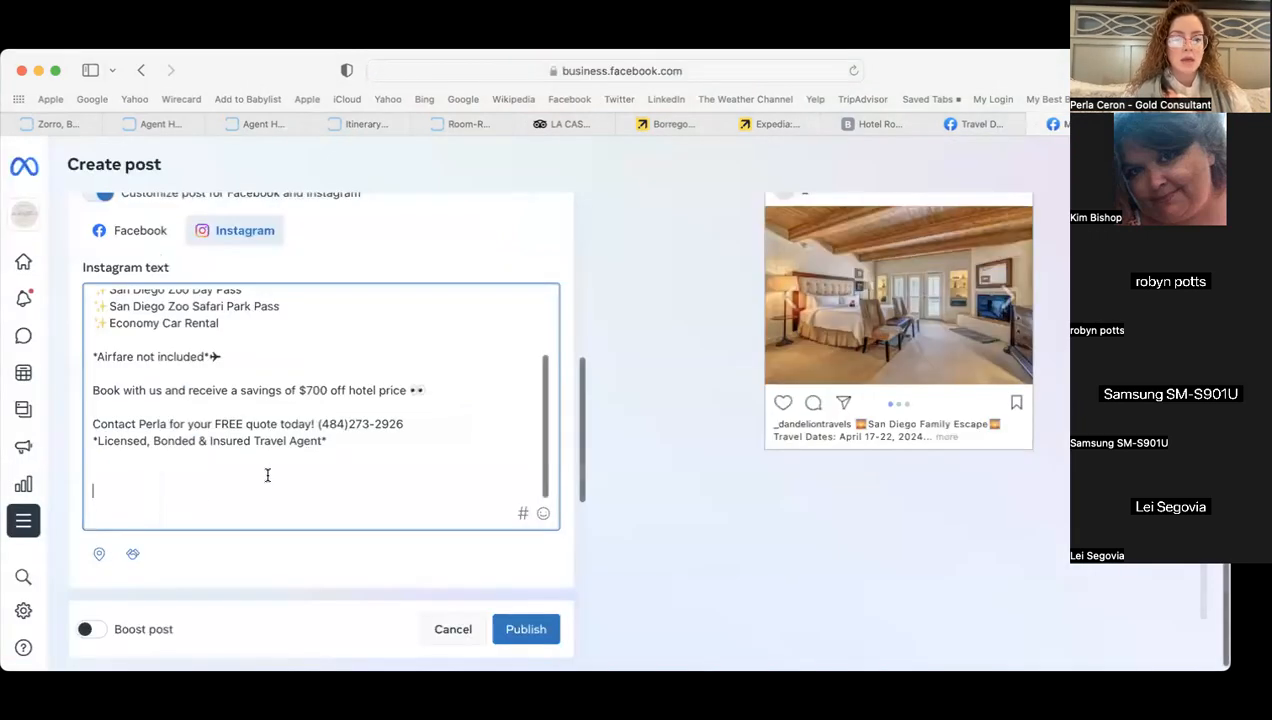
# - Paste the San Diego hashtag list at the end of the Instagram text
pyautogui.click(192, 493)
pyautogui.press('super+v')
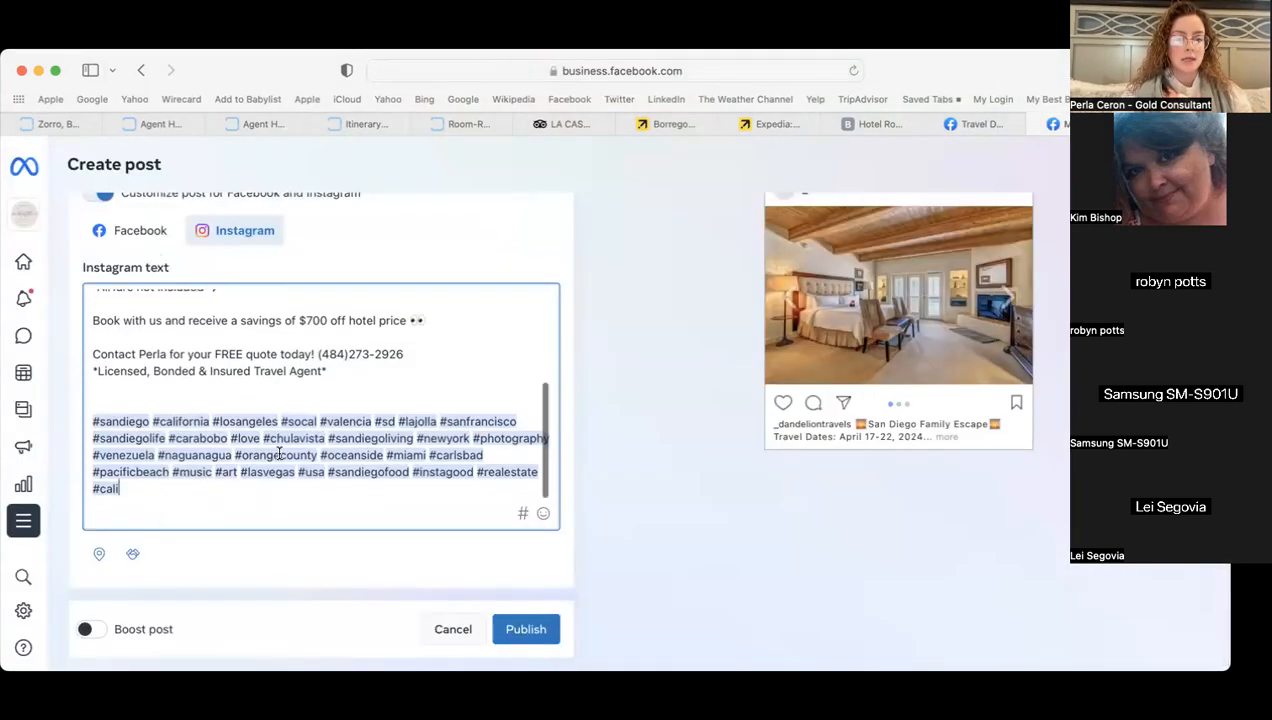
pyautogui.scroll(10, 268, 420)
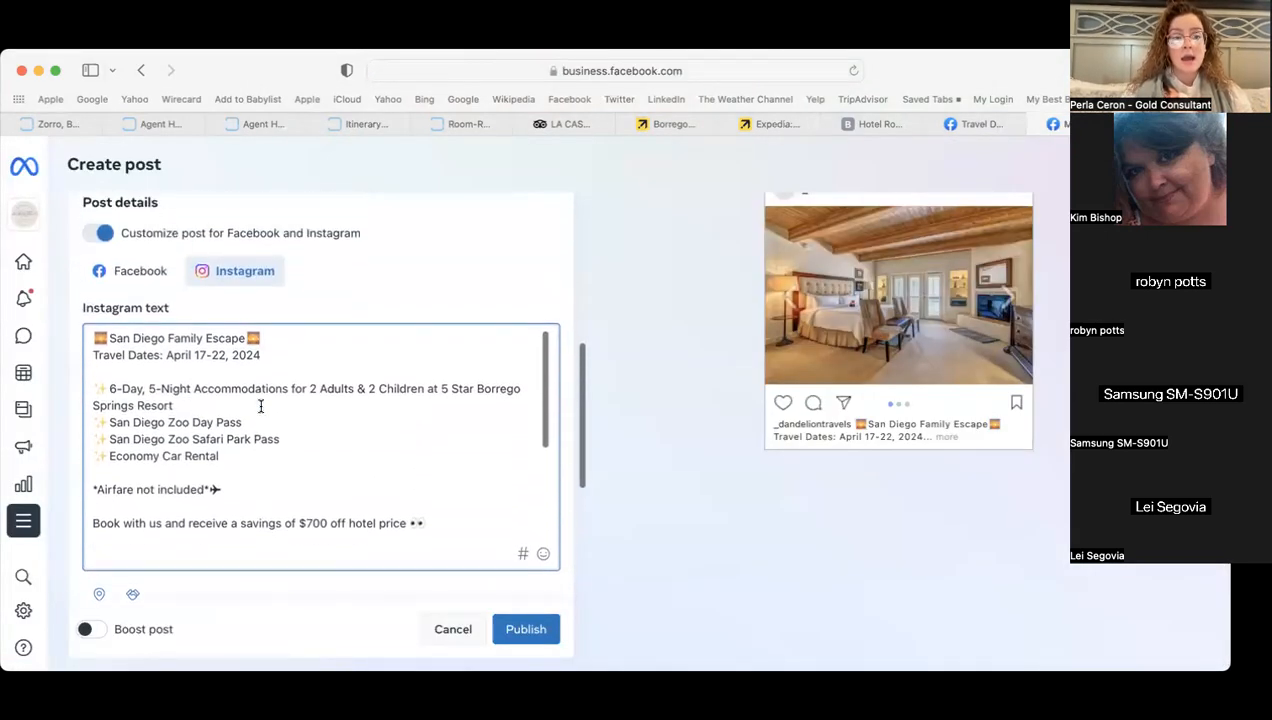
# - Copy the entire hashtag-free Facebook version of the post text
pyautogui.click(136, 294)
pyautogui.scroll(-3, 213, 397)
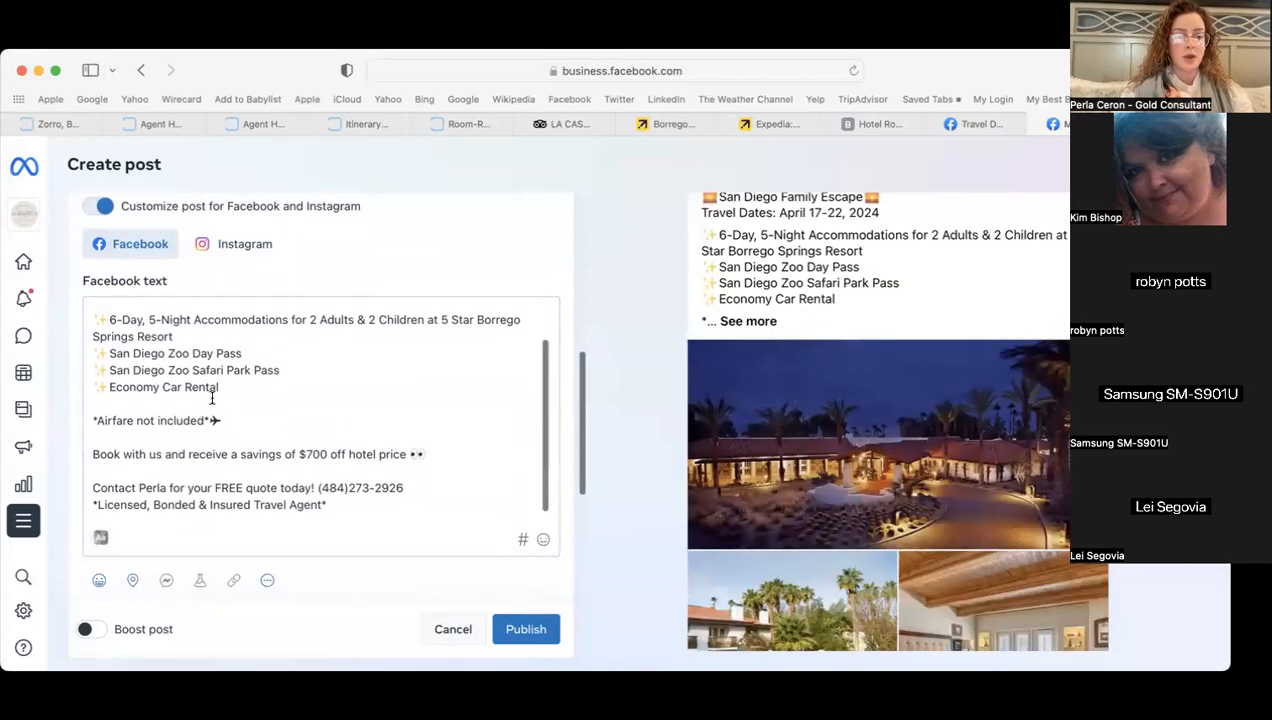
pyautogui.moveTo(336, 508); pyautogui.dragTo(49, 276)
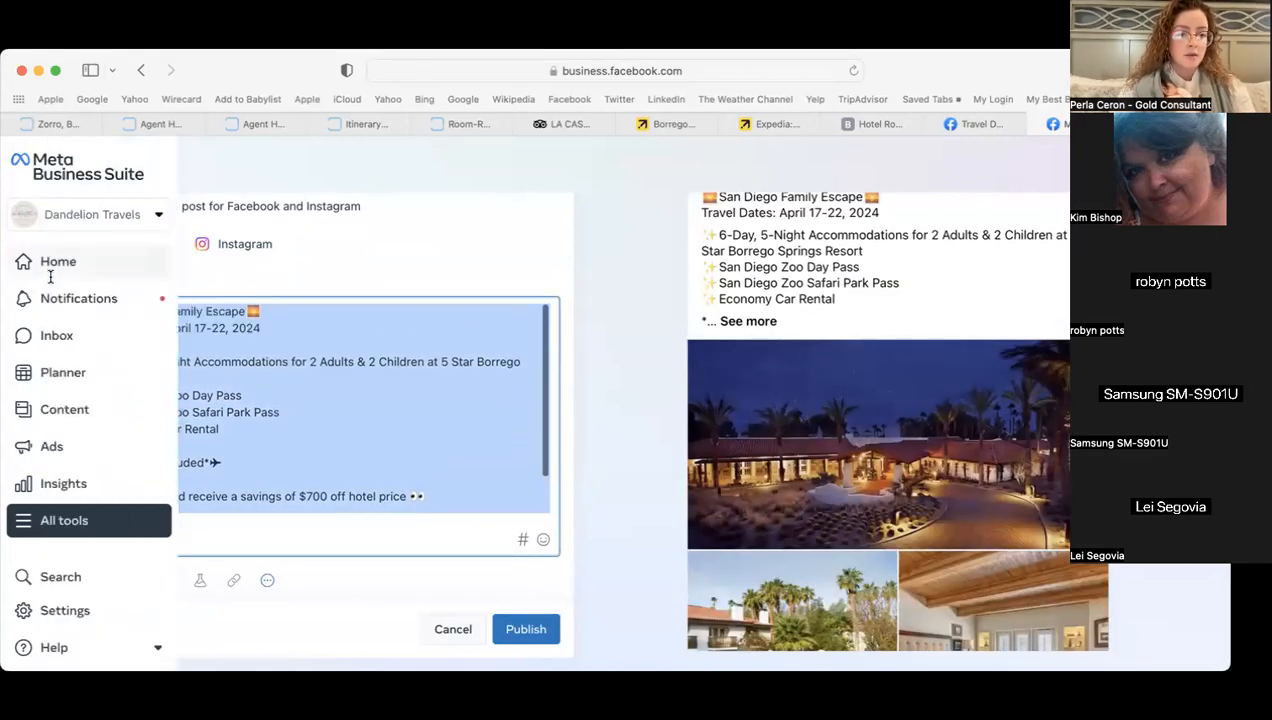
pyautogui.rightClick(313, 376)
pyautogui.click(350, 462)
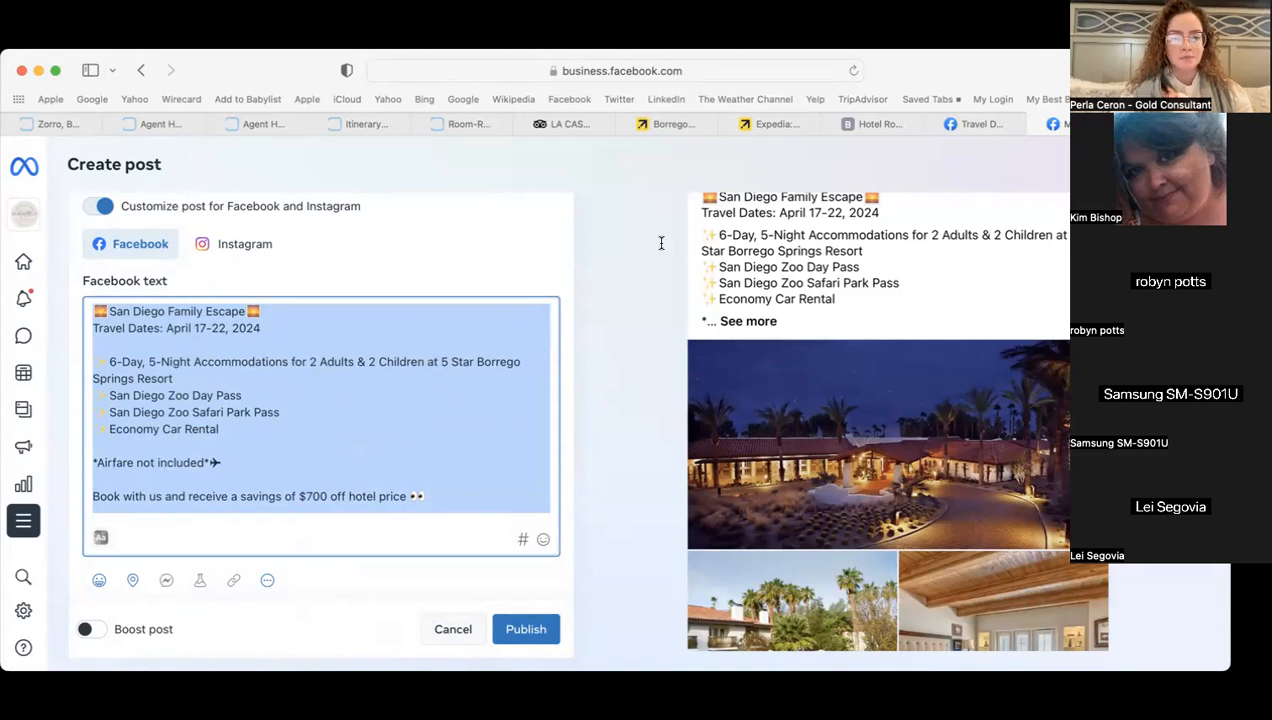
pyautogui.click(281, 446)
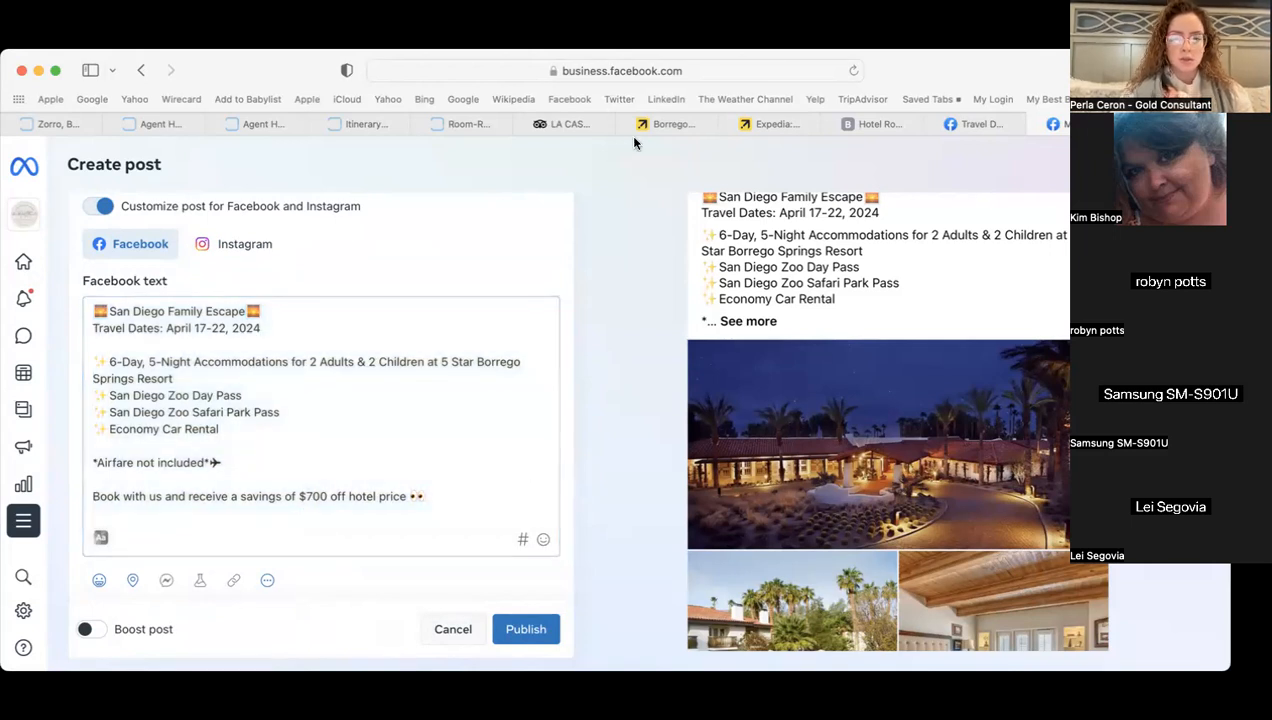
pyautogui.scroll(-3, 432, 380)
pyautogui.scroll(6, 432, 380)
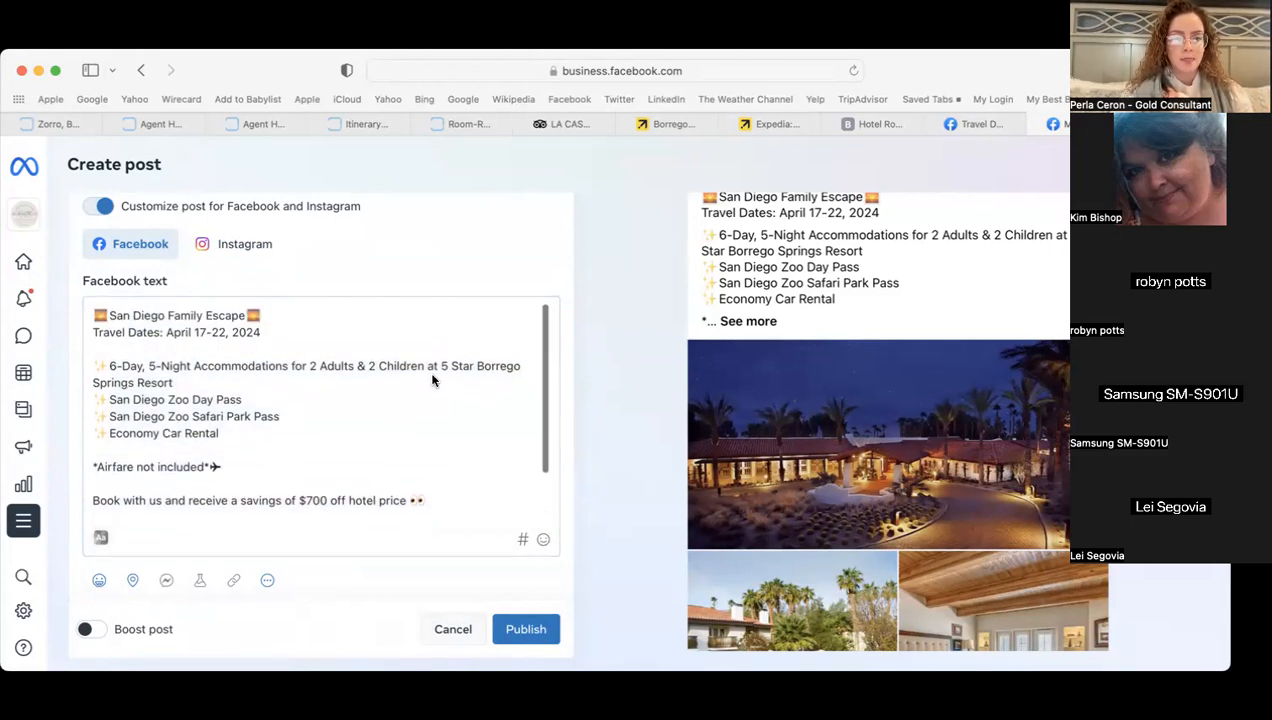
pyautogui.scroll(5, 432, 380)
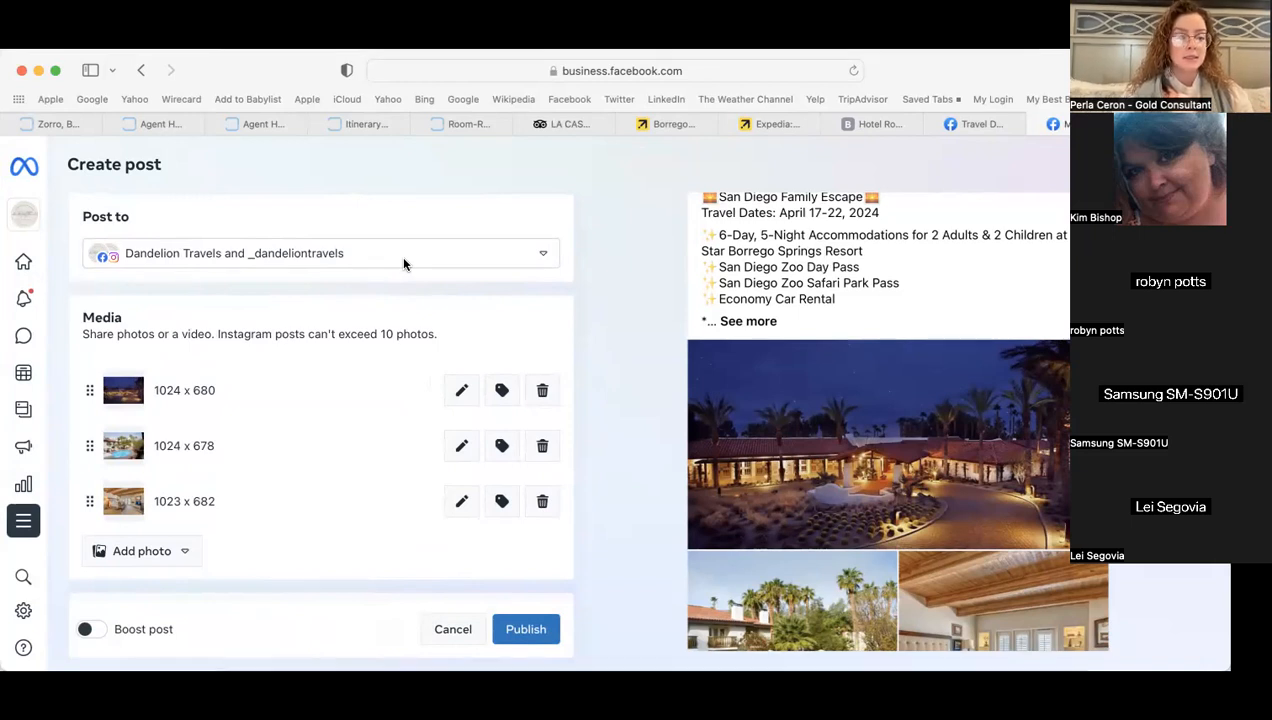
# - Add Pennsylvania Small Business Advertising, Travel Agent Free Advertising and ADVERTISING POST FREE ADS to Post to, then save
pyautogui.click(403, 264)
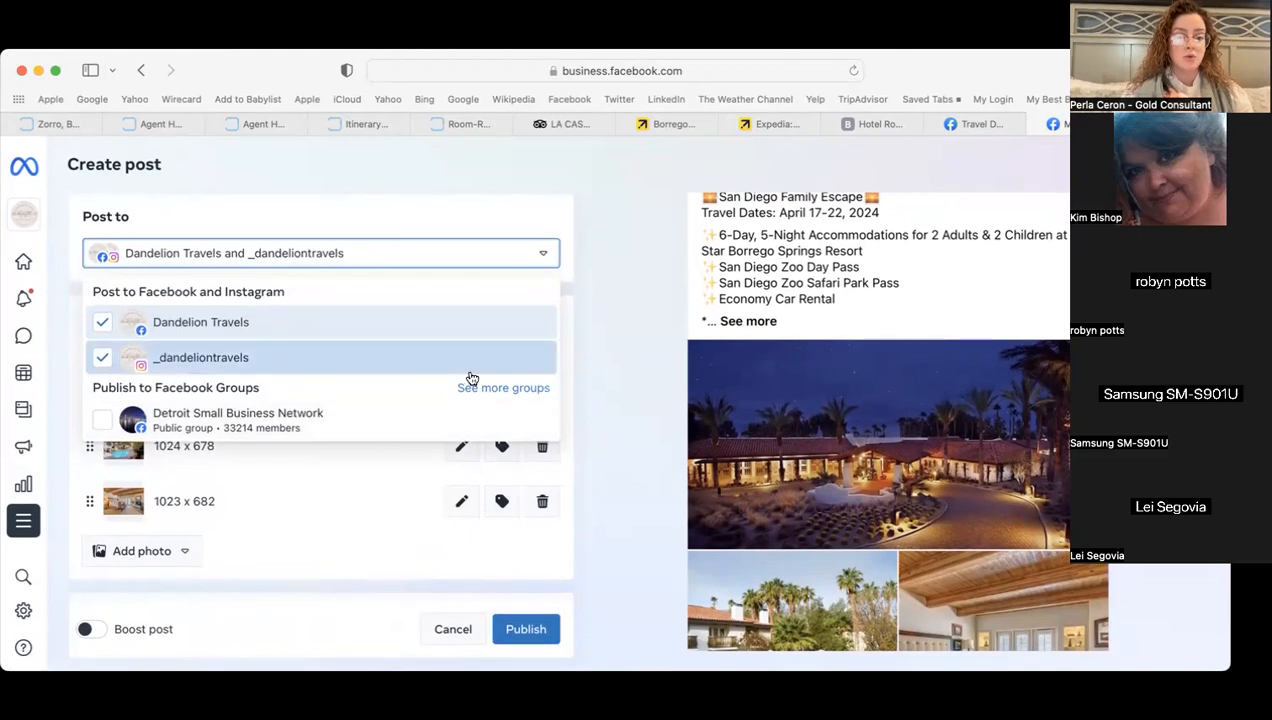
pyautogui.click(474, 389)
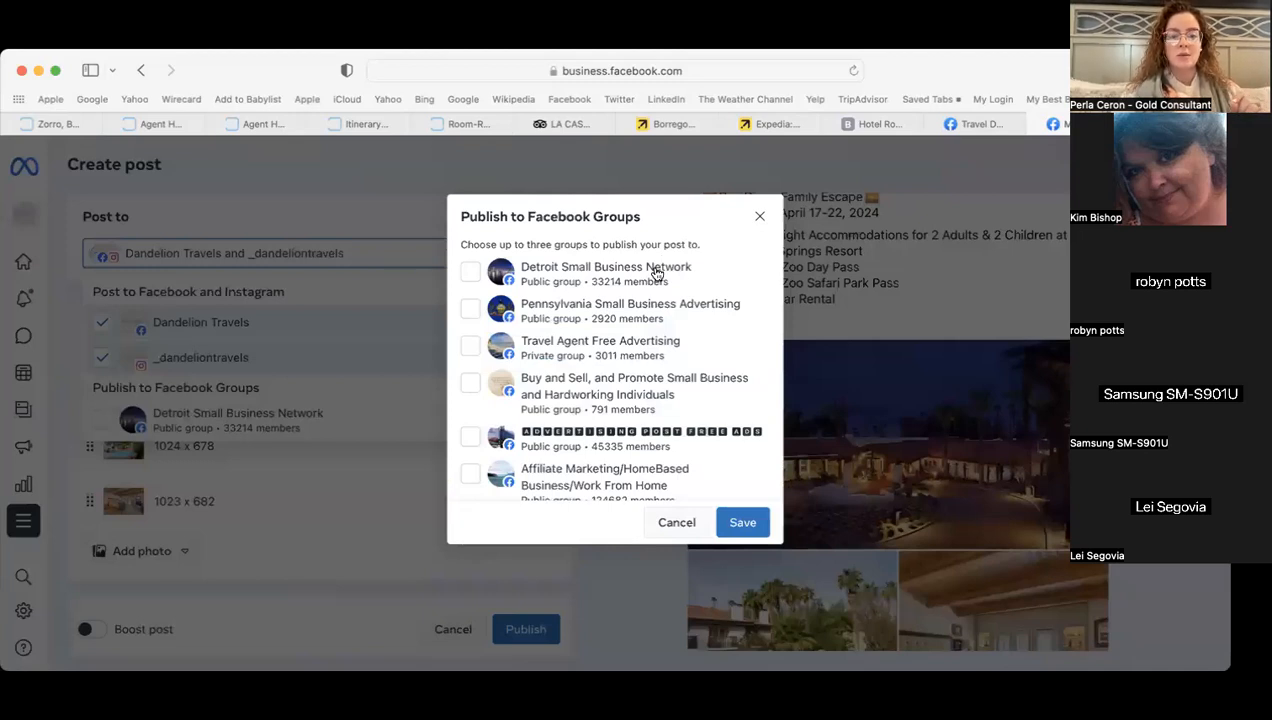
pyautogui.scroll(-3, 660, 472)
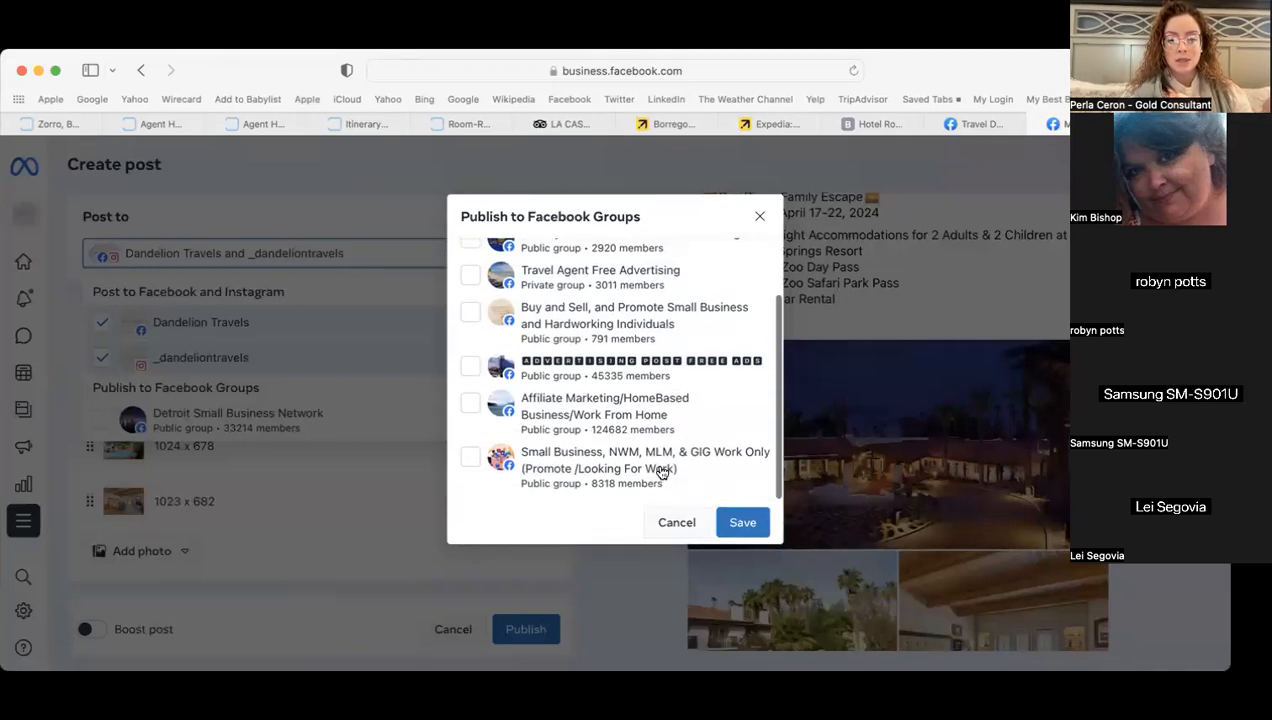
pyautogui.scroll(3, 660, 472)
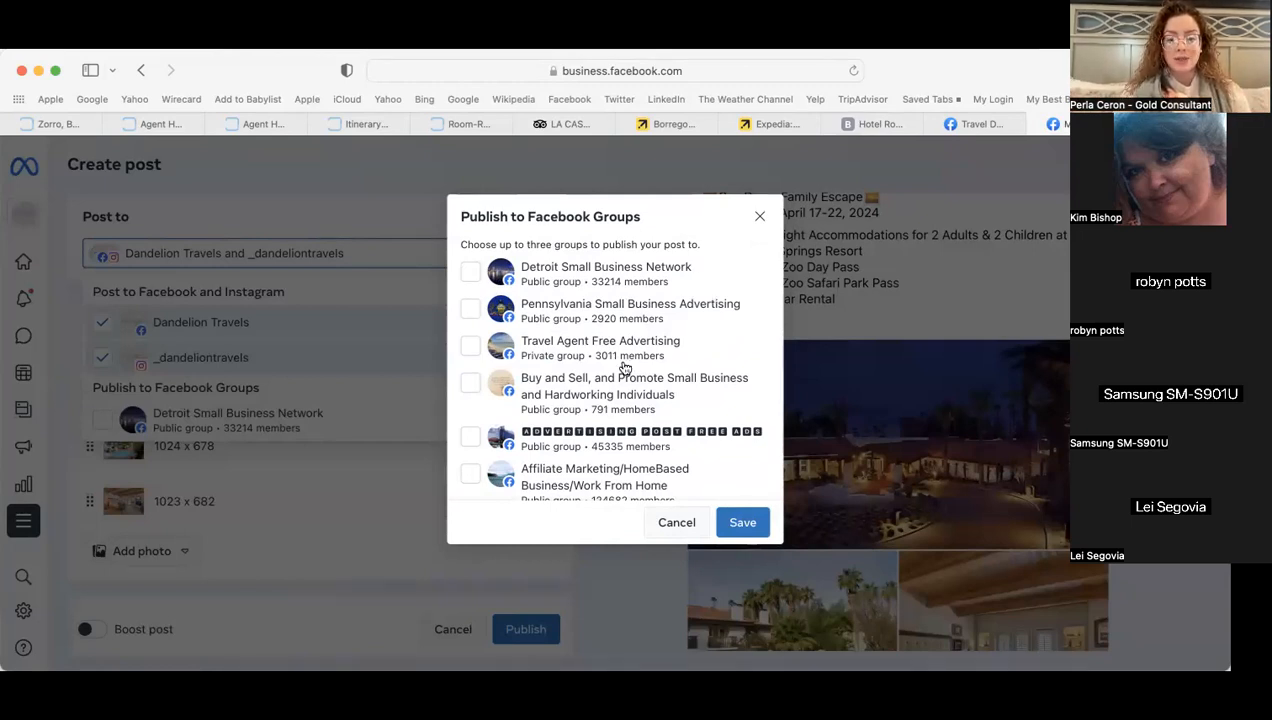
pyautogui.click(588, 352)
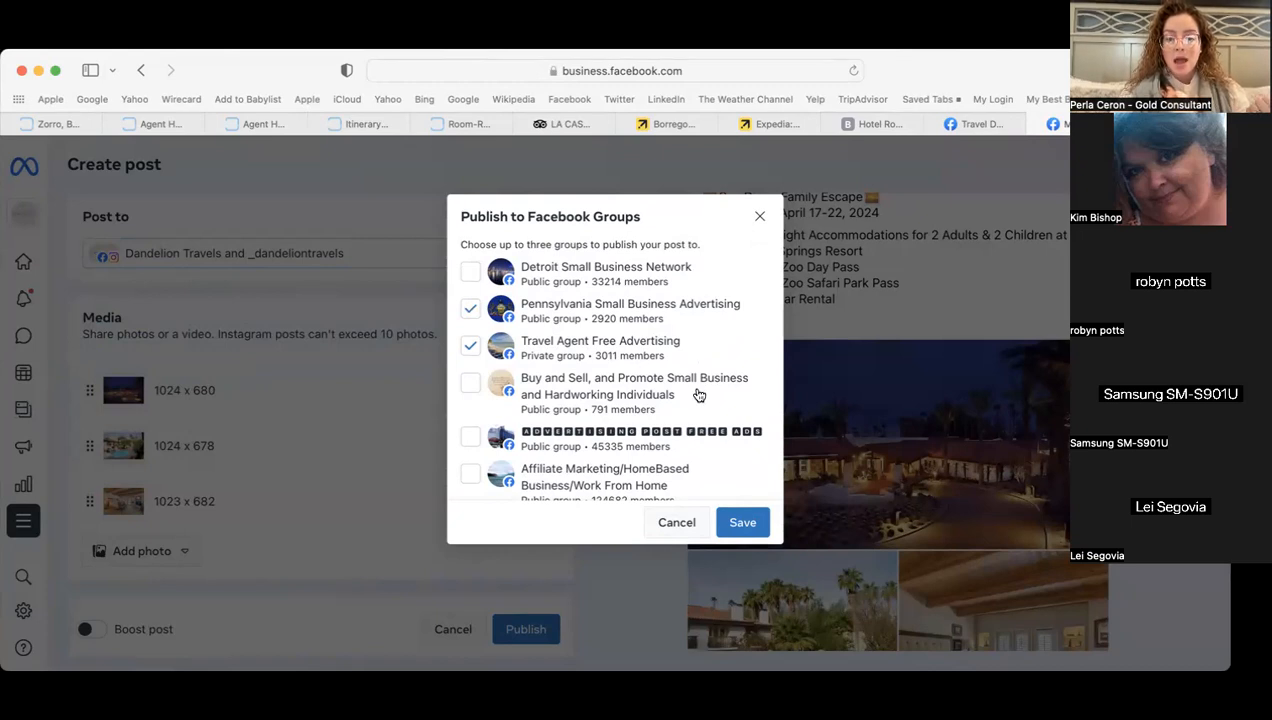
pyautogui.scroll(-1, 698, 396)
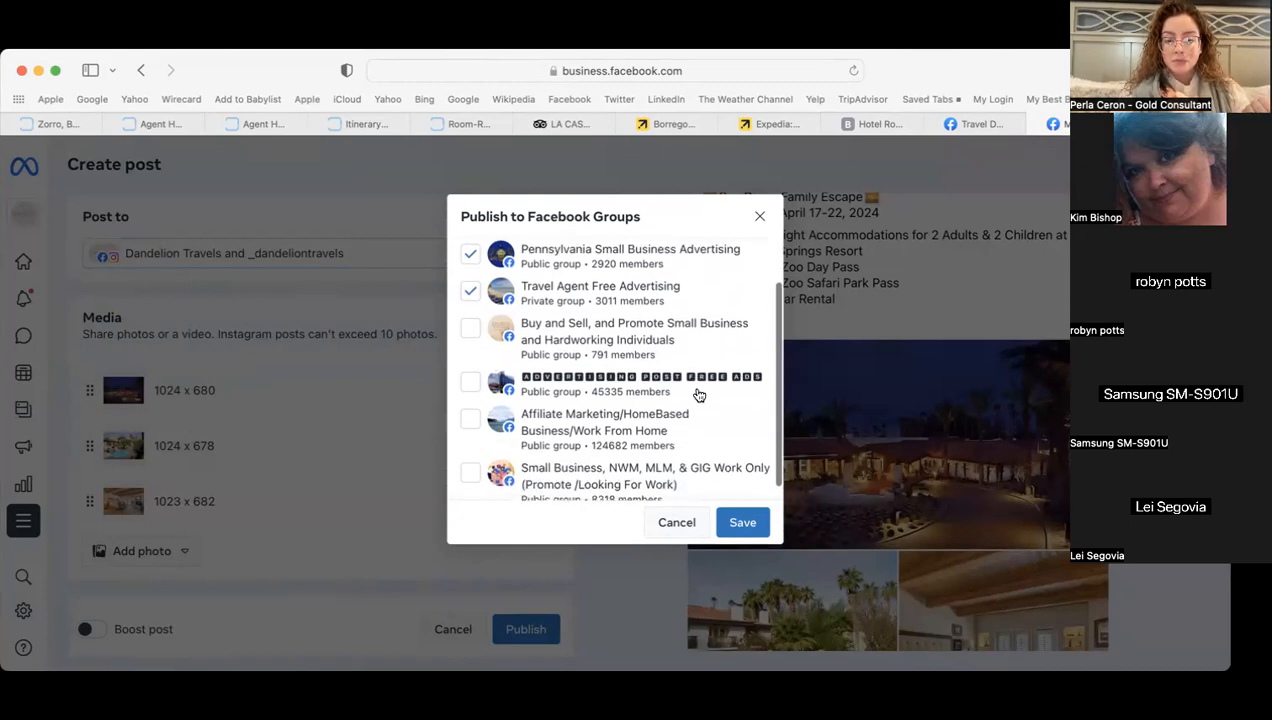
pyautogui.click(611, 377)
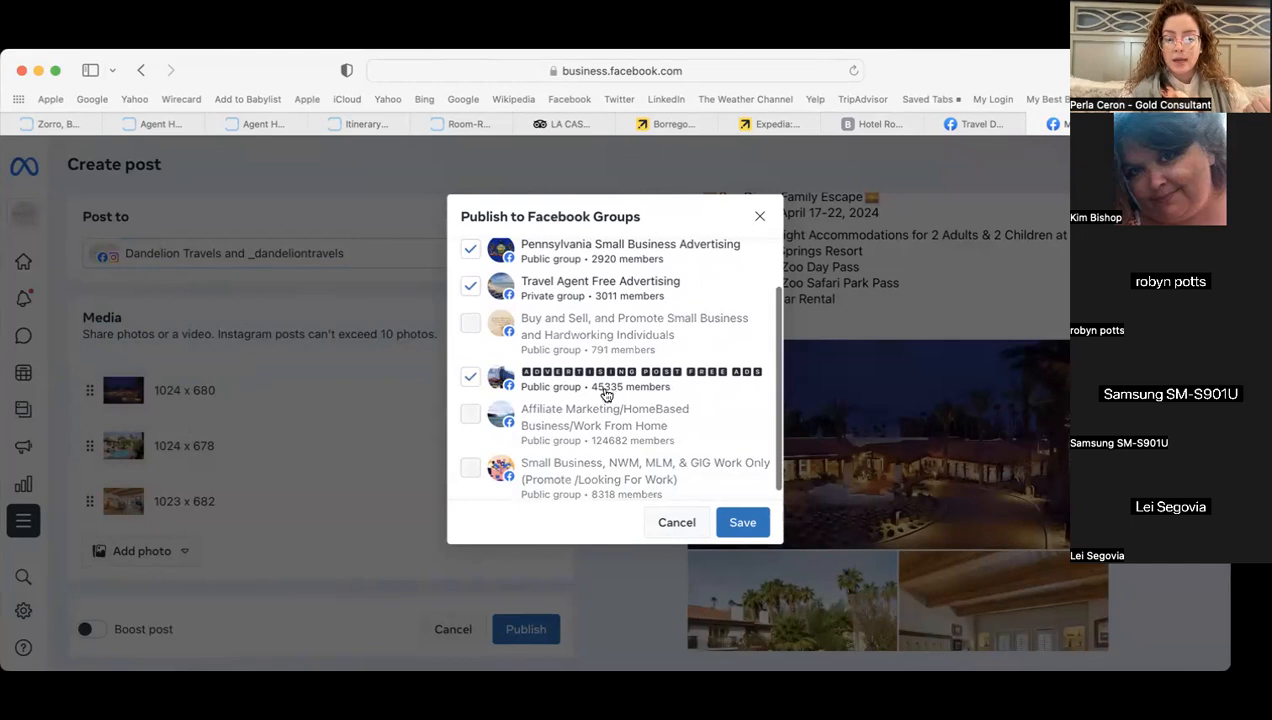
pyautogui.scroll(1, 648, 398)
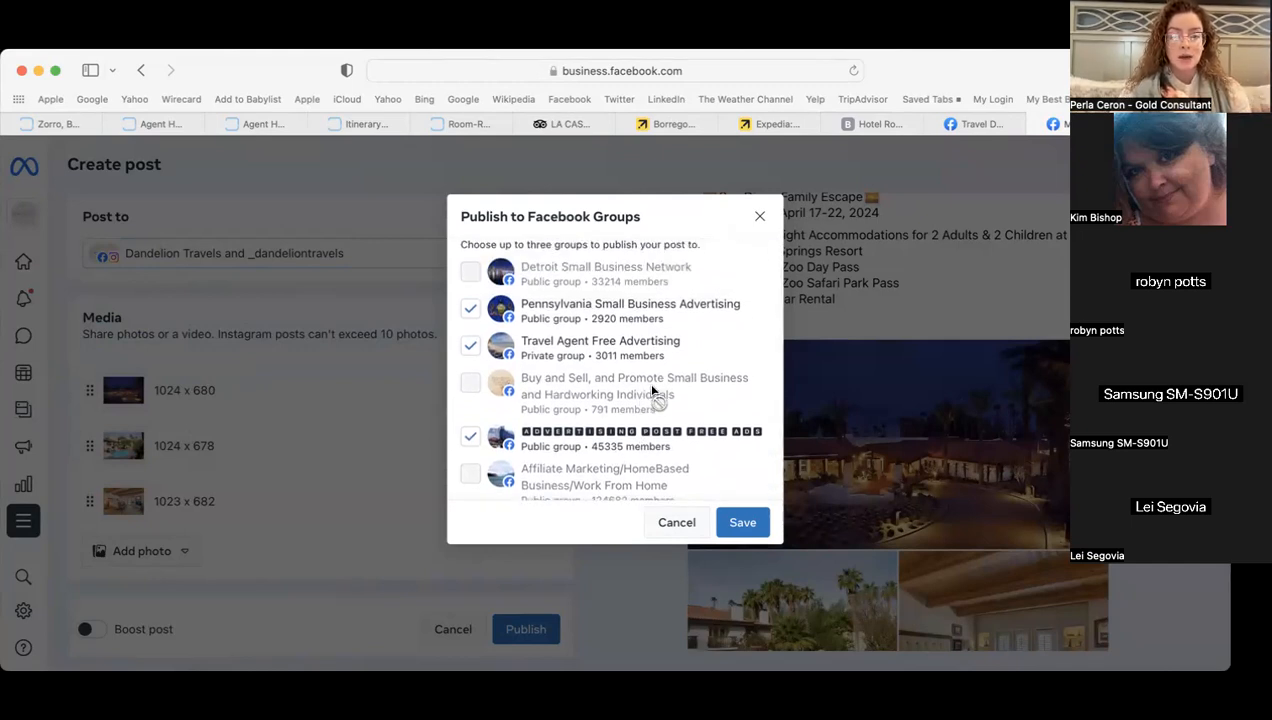
pyautogui.click(743, 523)
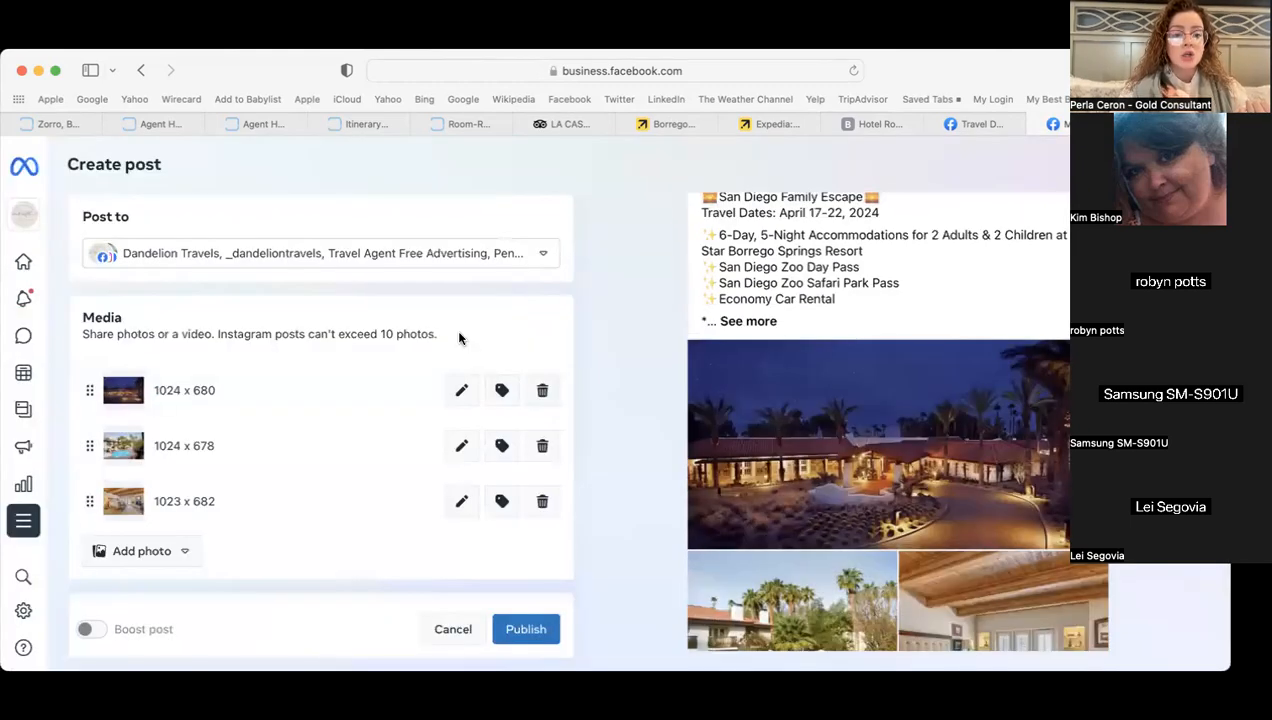
pyautogui.scroll(-5, 429, 323)
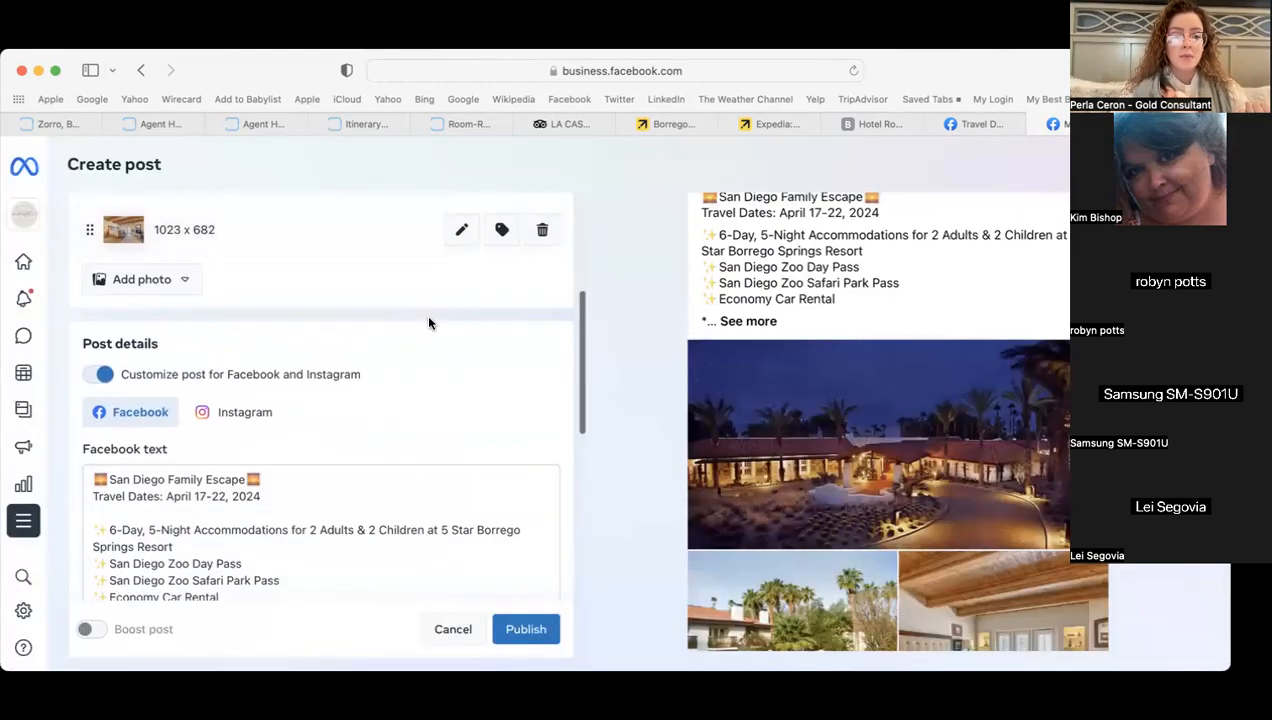
pyautogui.scroll(5, 429, 323)
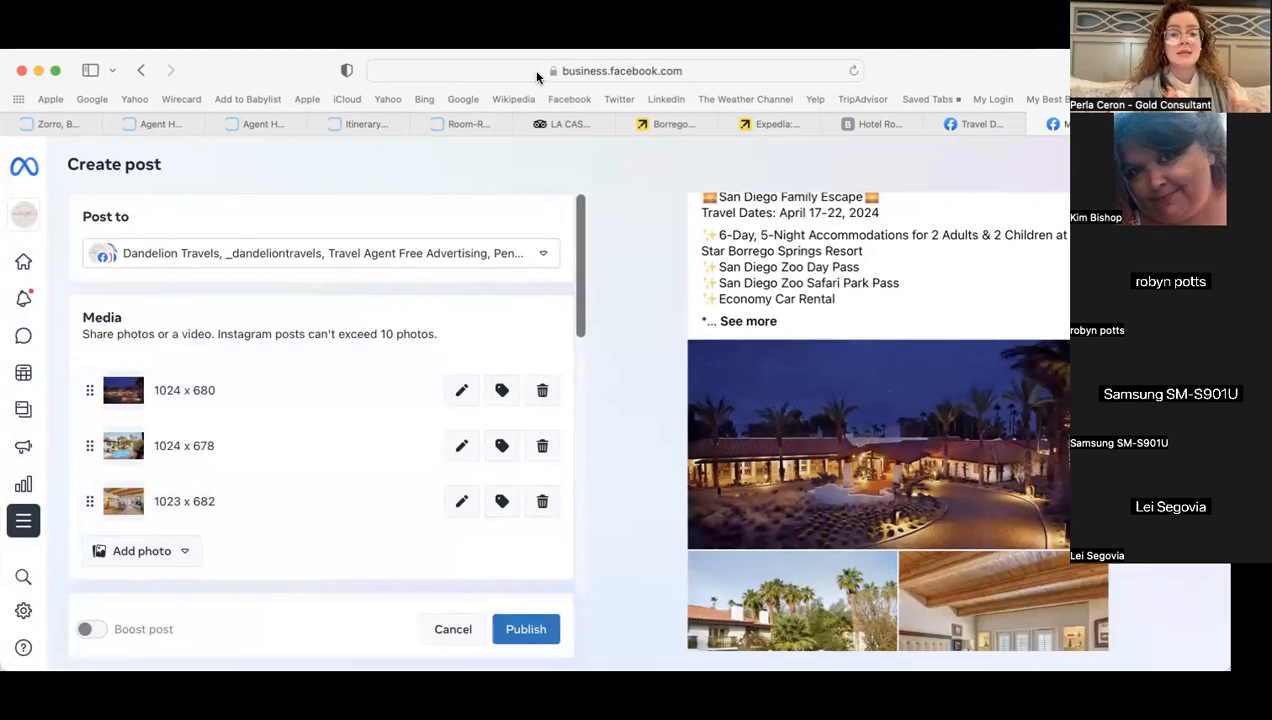
pyautogui.scroll(-10, 548, 346)
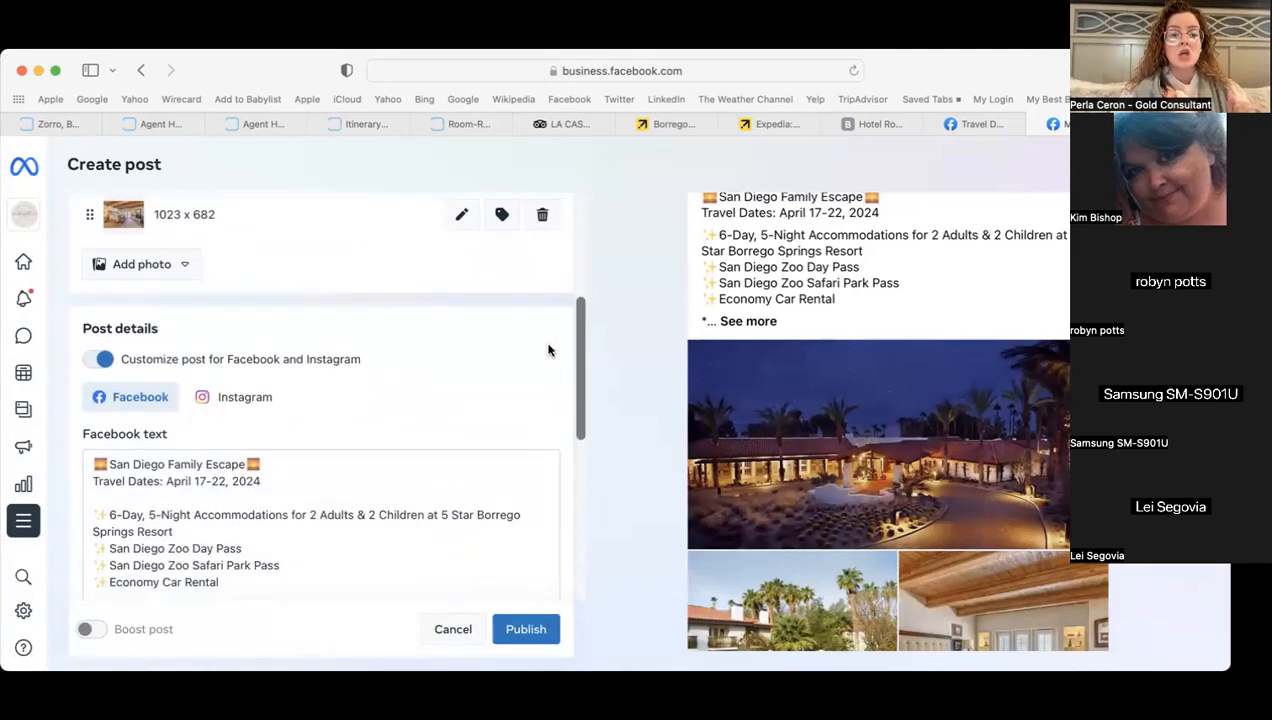
pyautogui.scroll(-1, 548, 350)
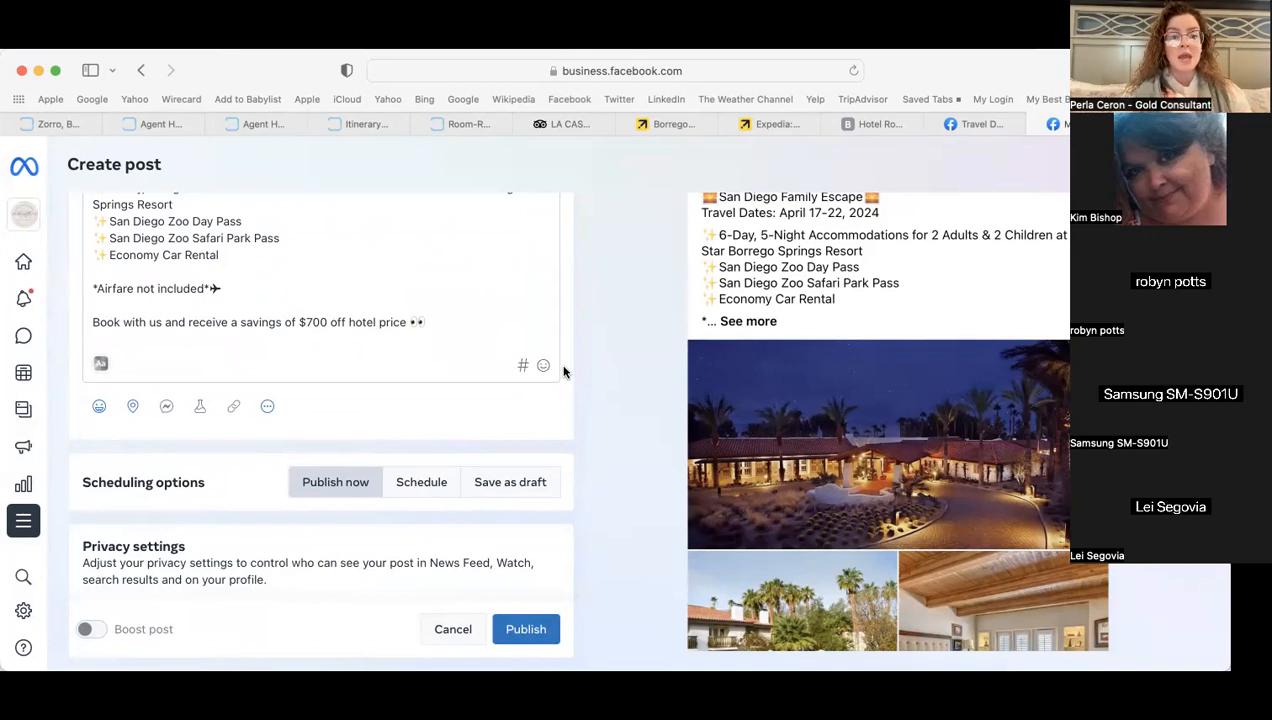
pyautogui.scroll(-3, 563, 371)
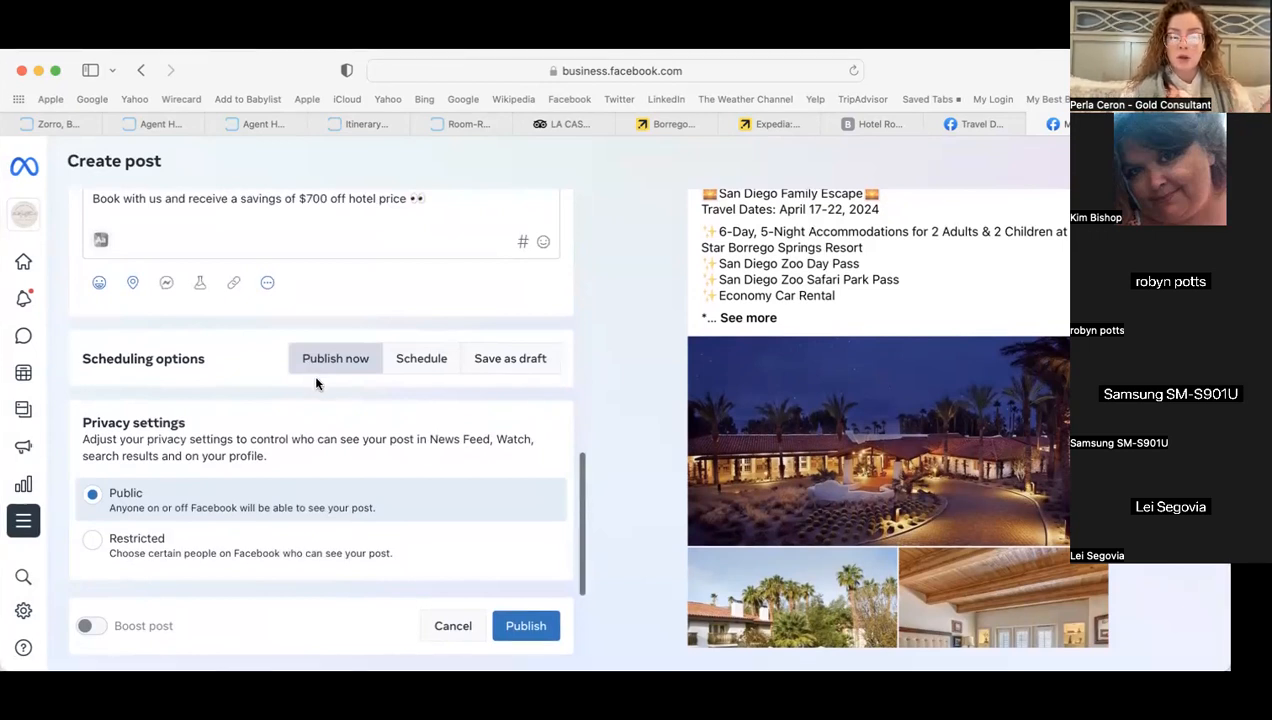
pyautogui.click(418, 360)
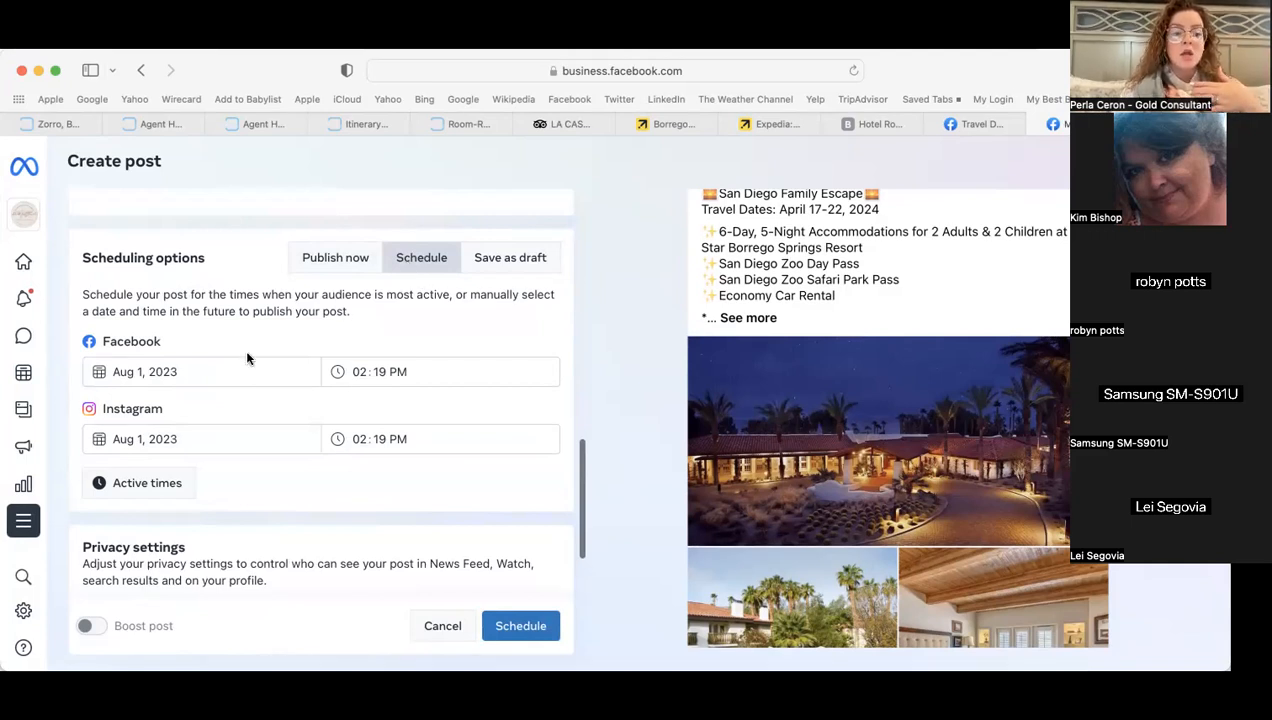
pyautogui.click(157, 488)
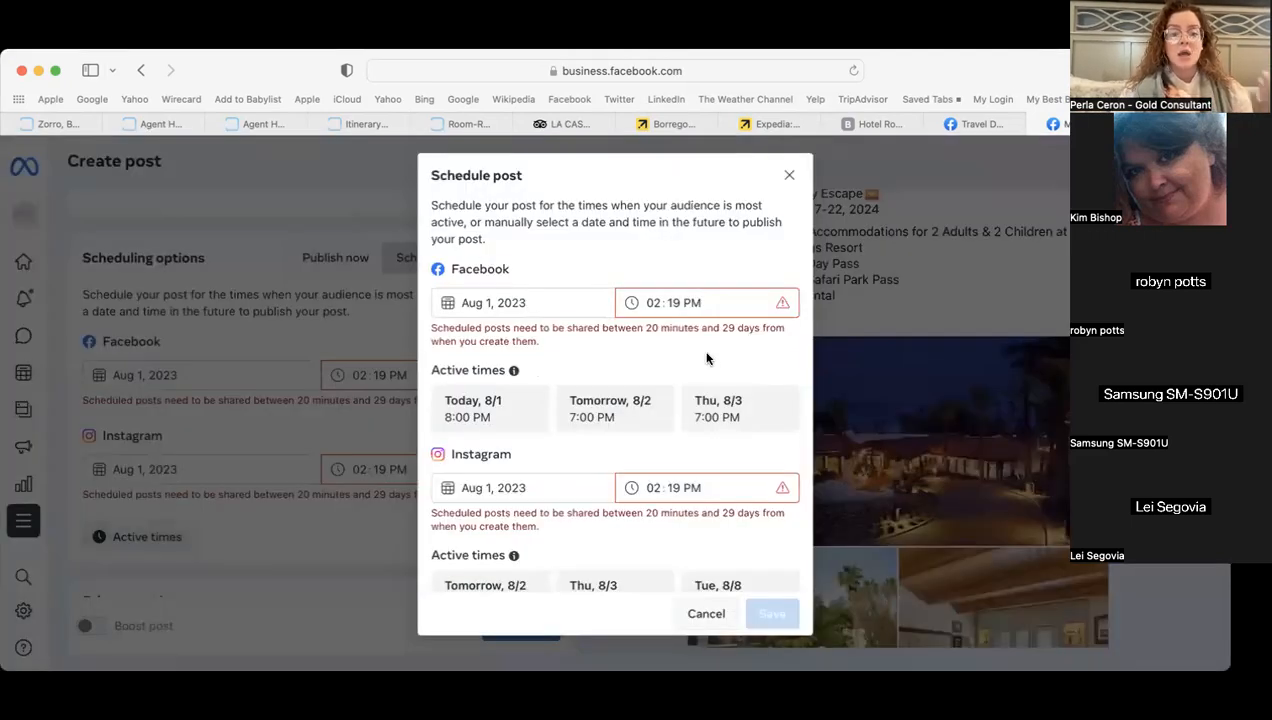
pyautogui.scroll(-1, 706, 358)
pyautogui.scroll(2, 708, 360)
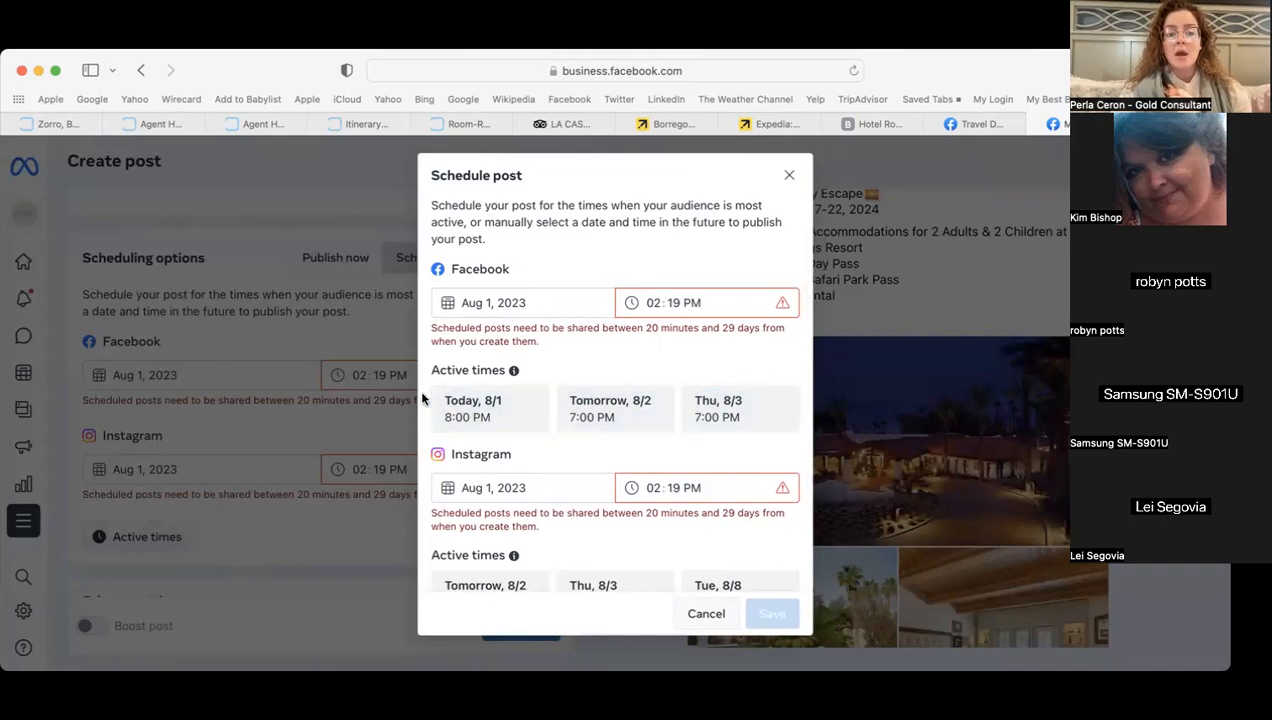
pyautogui.scroll(-1, 569, 456)
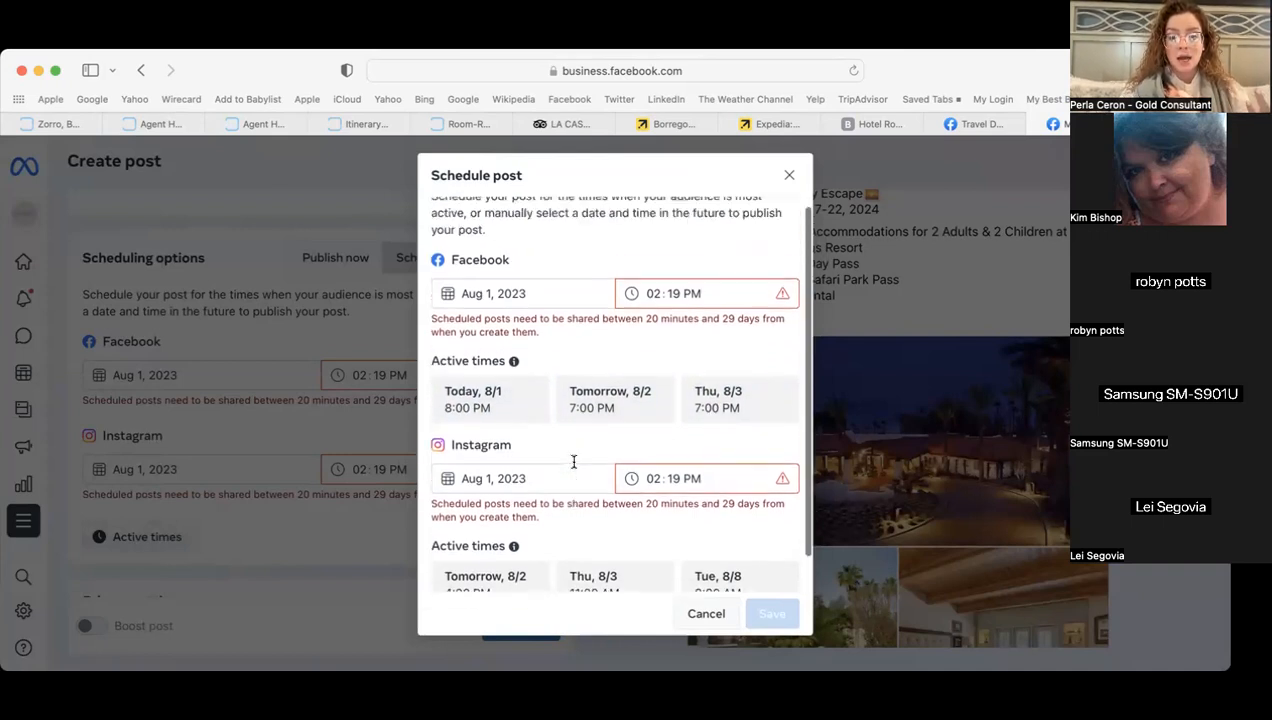
pyautogui.scroll(-1, 609, 469)
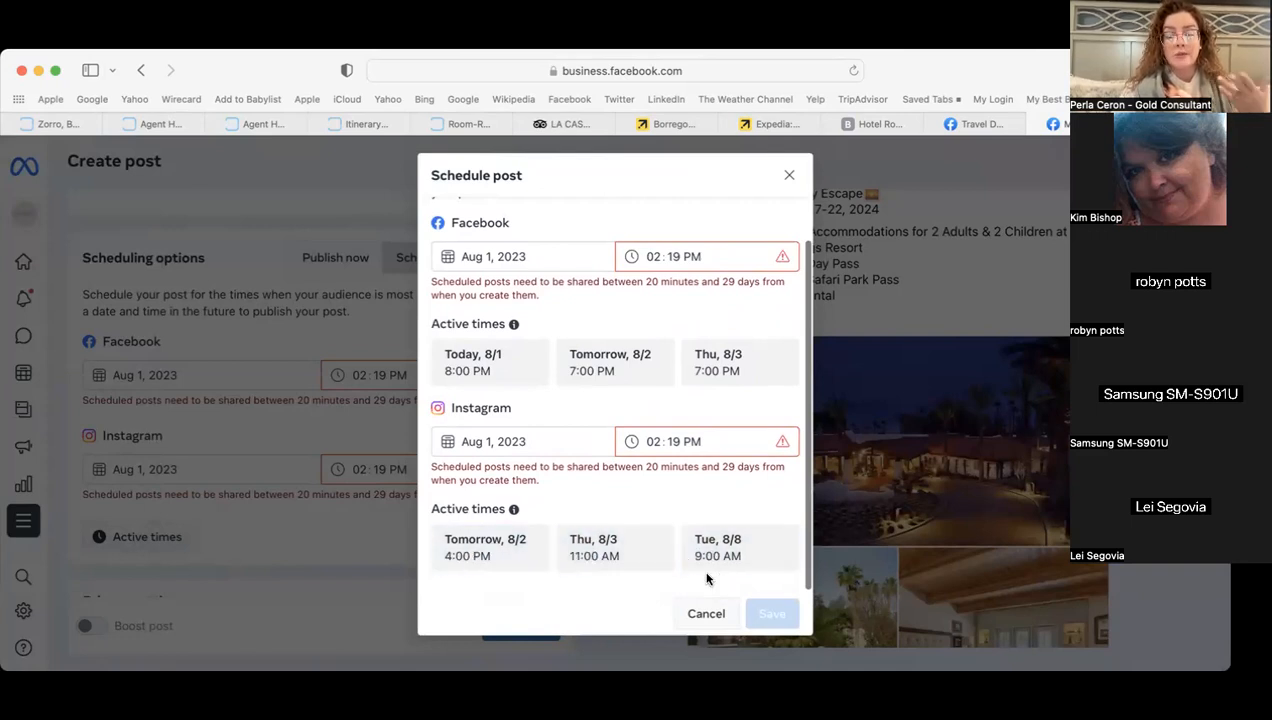
pyautogui.scroll(1, 593, 540)
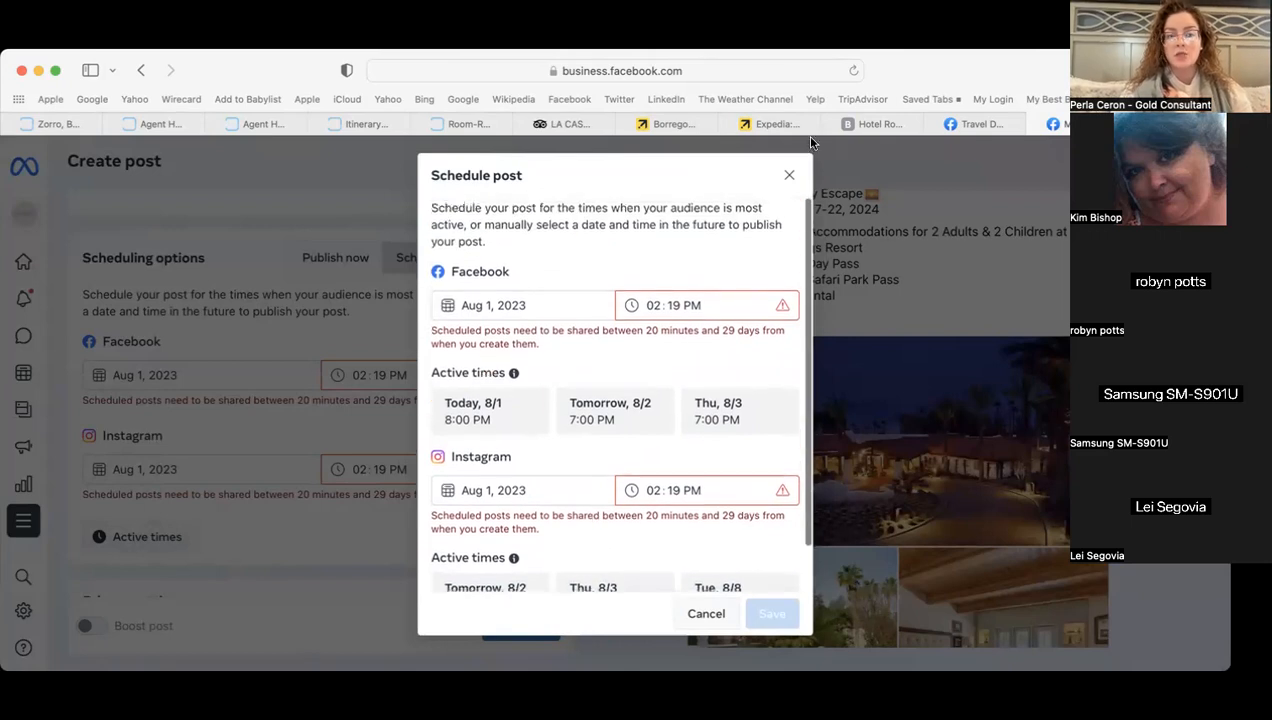
pyautogui.click(789, 176)
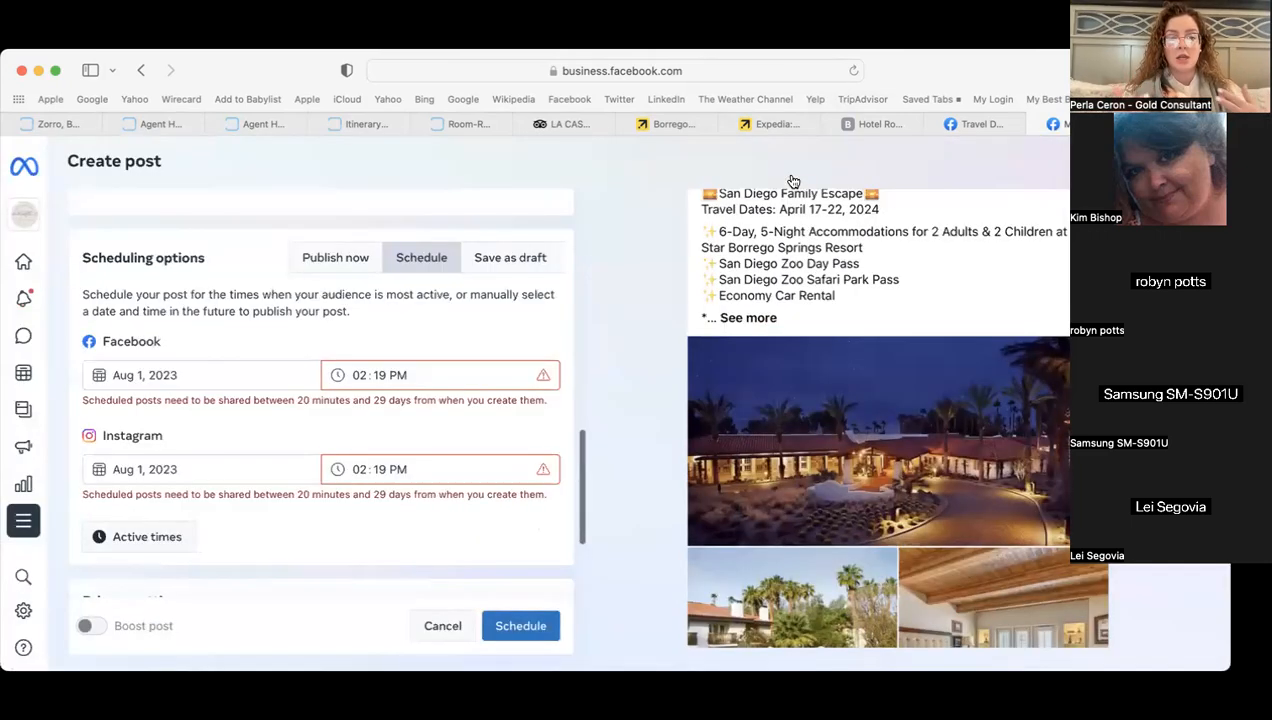
pyautogui.click(338, 262)
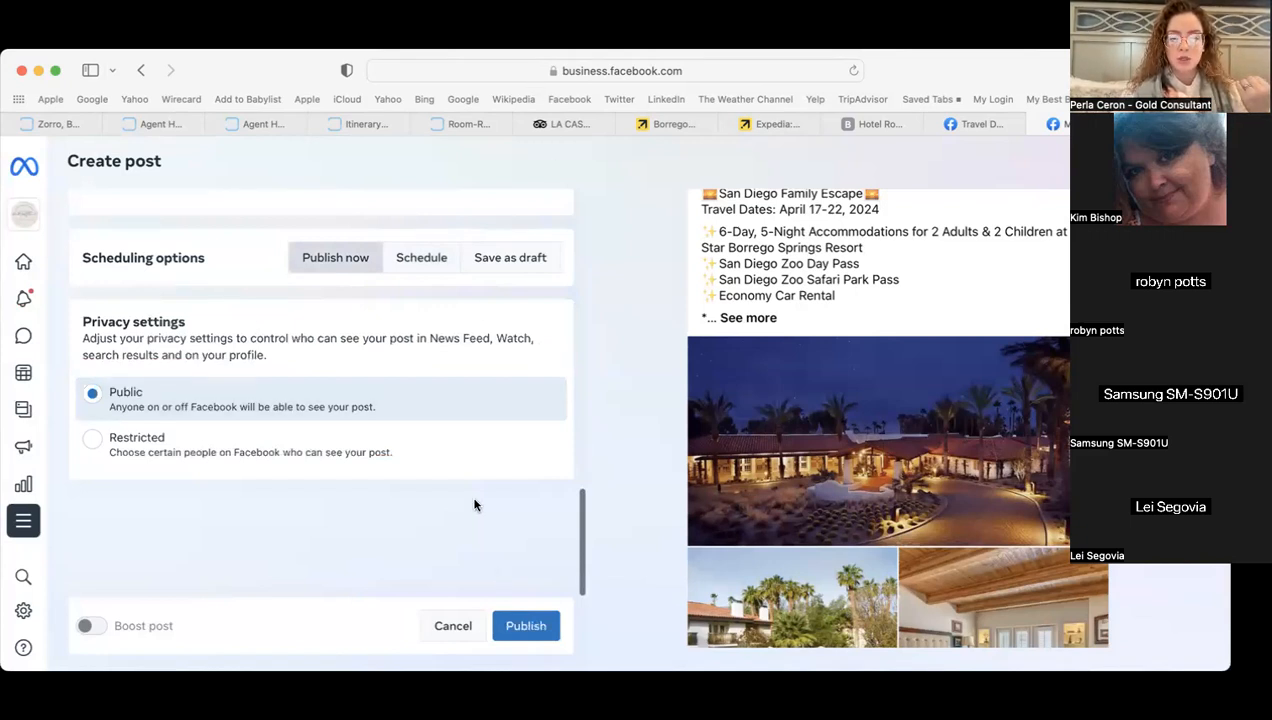
# - Publish the post and locate its 1:59 PM Facebook and Instagram entries on Tue 1 in Planner
pyautogui.click(530, 625)
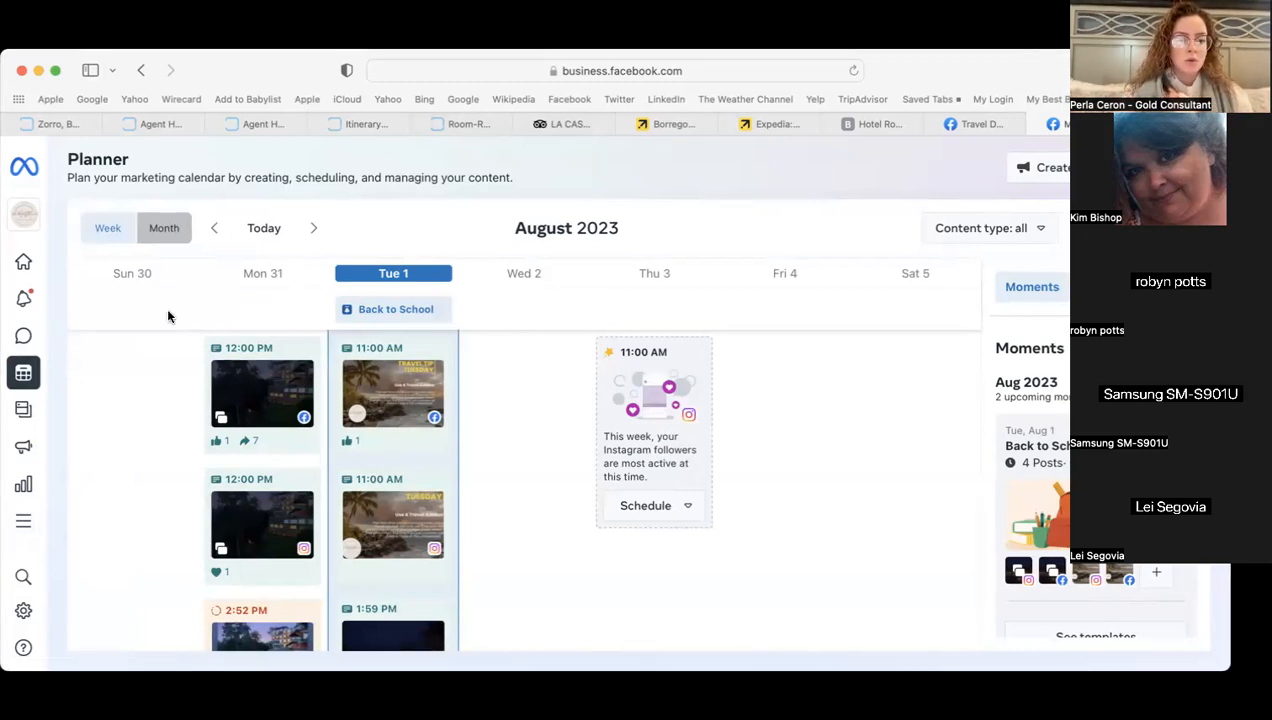
pyautogui.scroll(-1, 206, 456)
pyautogui.scroll(-5, 183, 530)
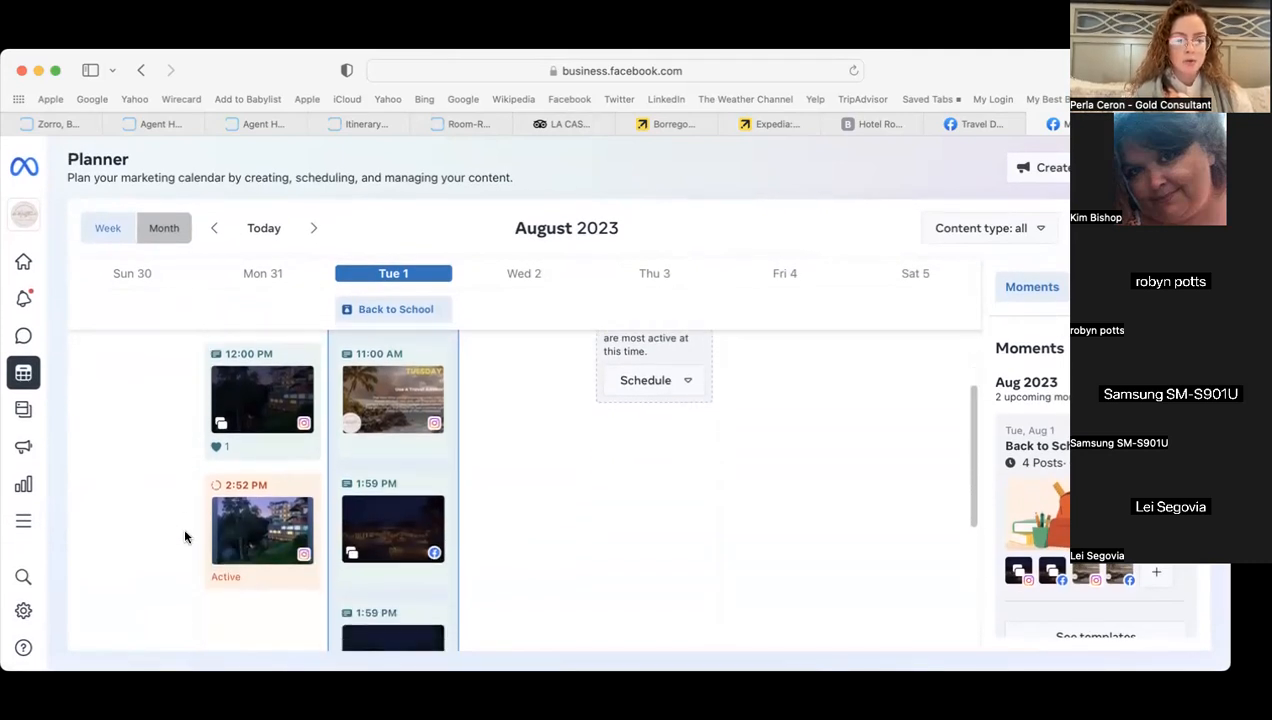
pyautogui.scroll(-2, 391, 568)
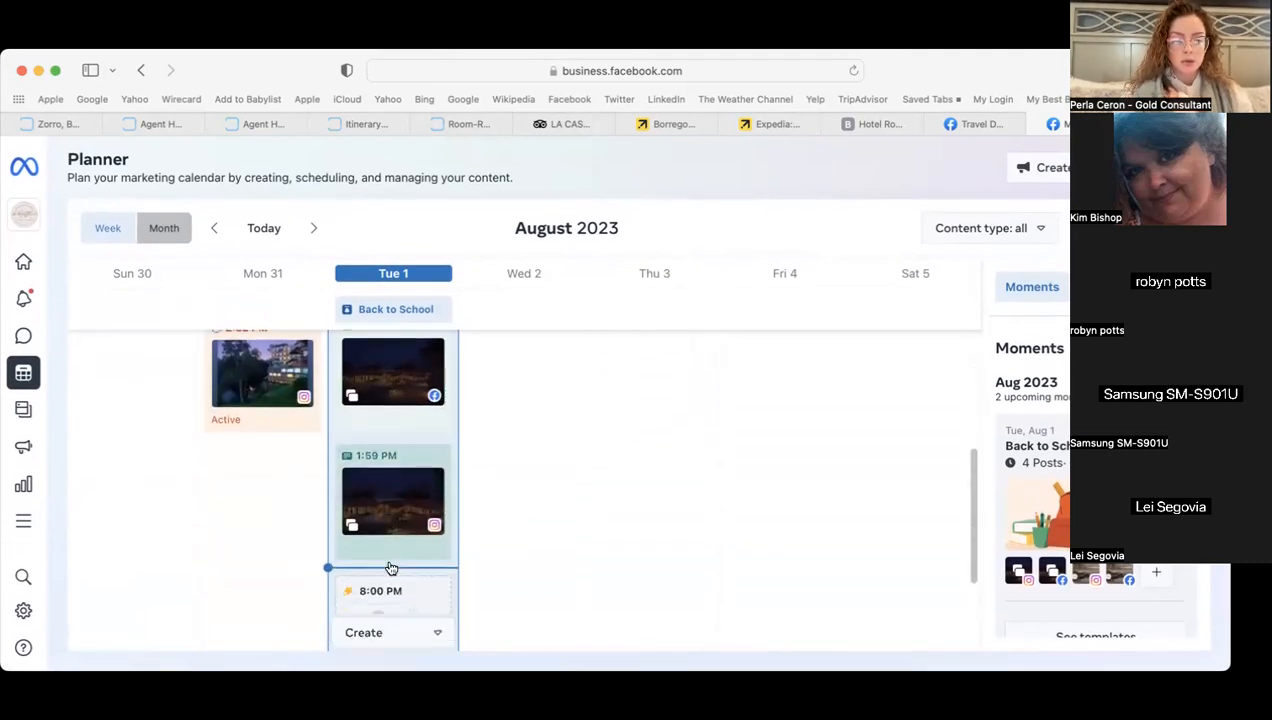
pyautogui.scroll(3, 424, 503)
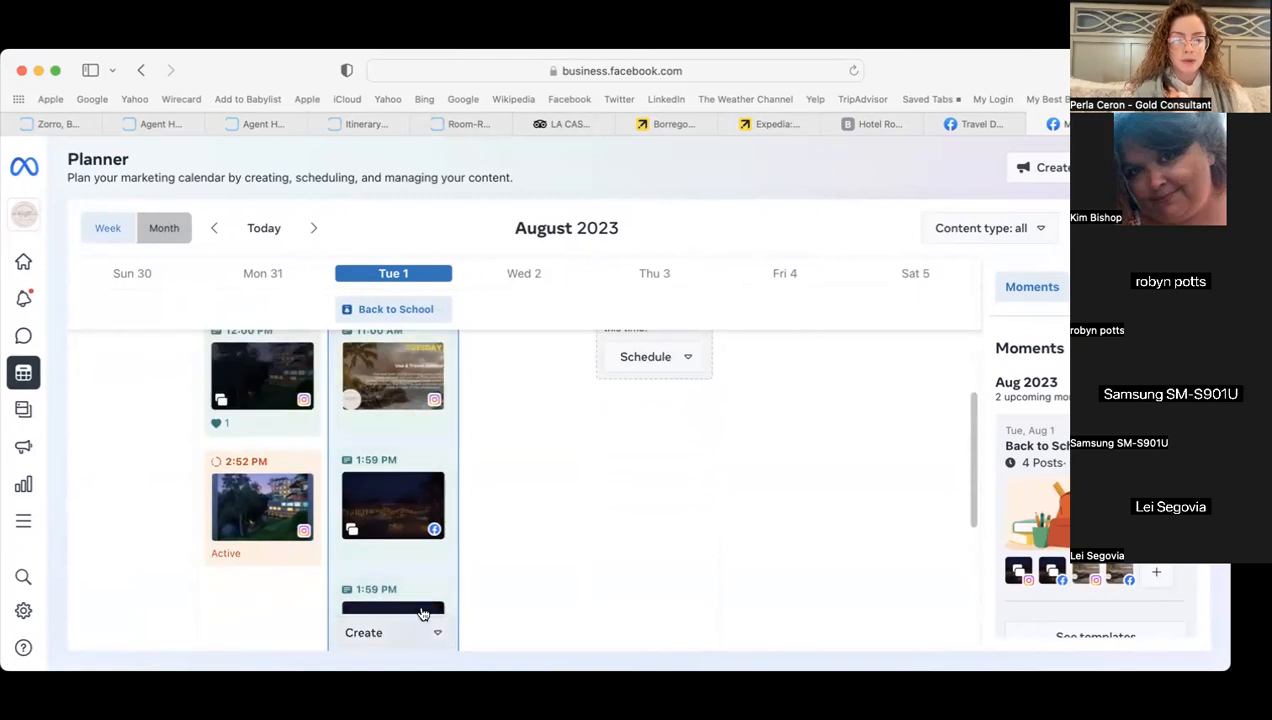
pyautogui.scroll(3, 421, 388)
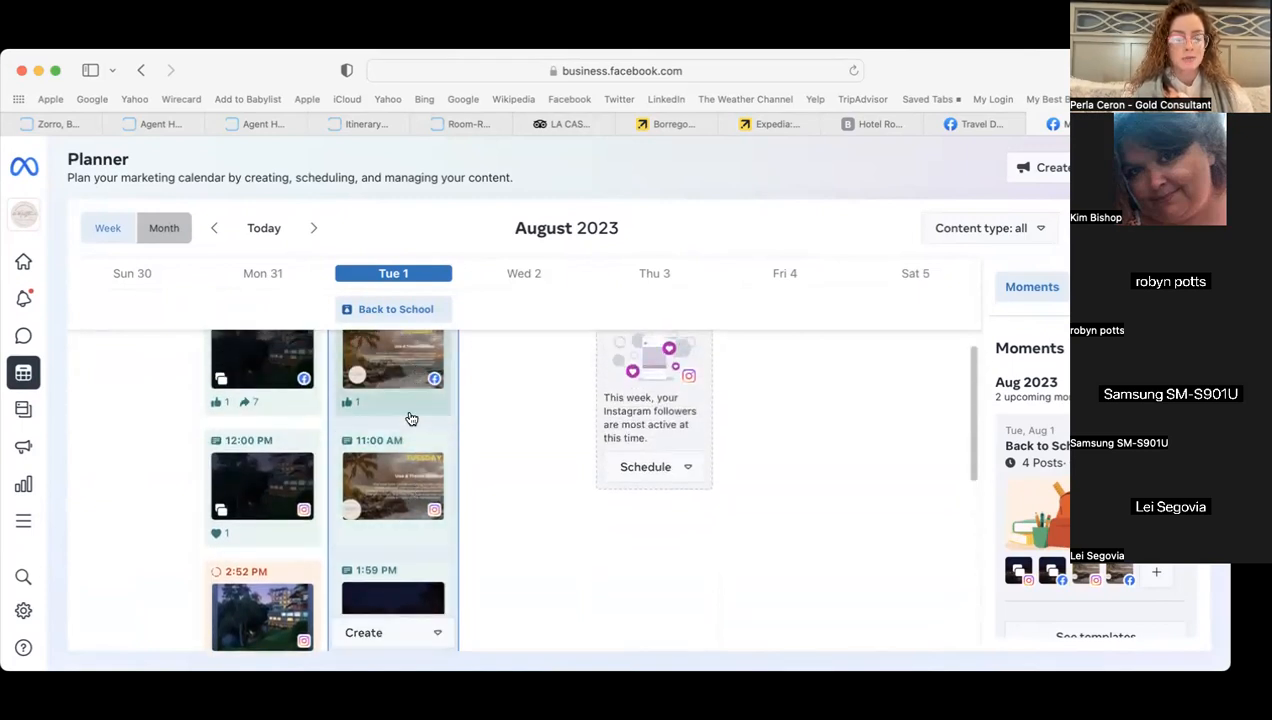
# - Switch the Facebook tab's profile to the Dandelion Travels Page
pyautogui.click(23, 261)
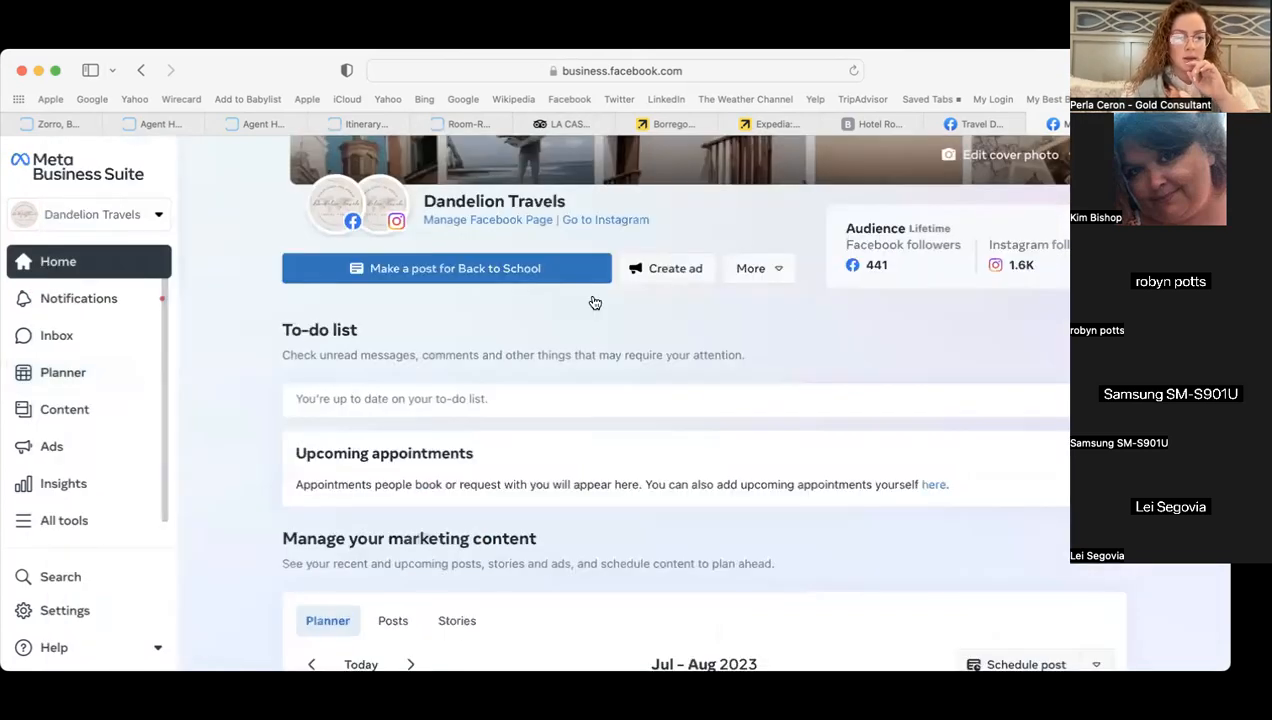
pyautogui.click(984, 121)
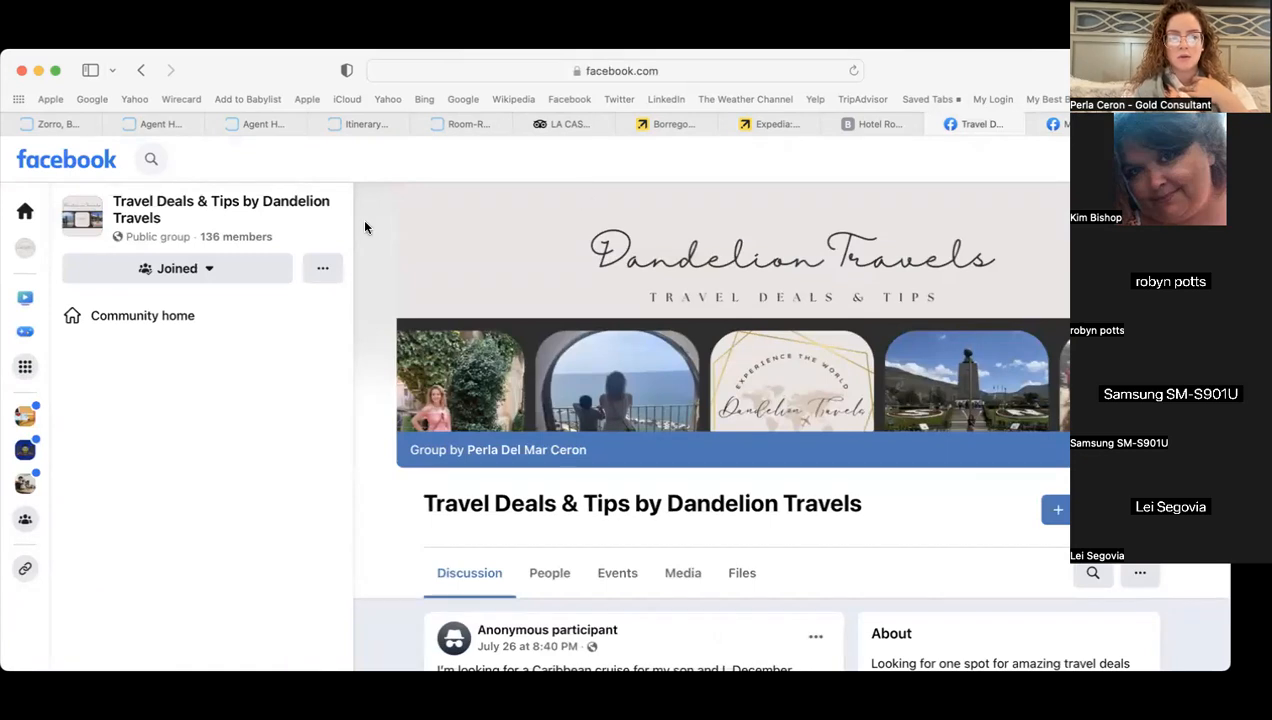
pyautogui.click(1200, 159)
pyautogui.click(1008, 220)
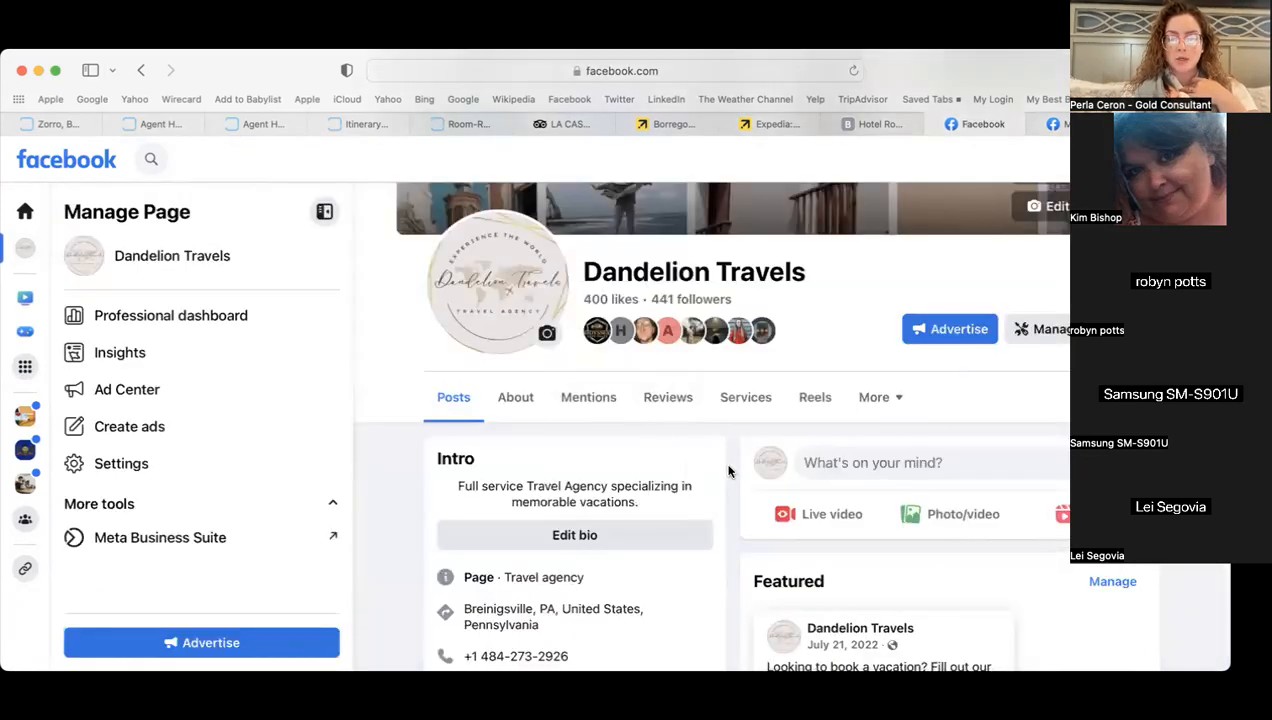
# - Scroll the Page feed and expand the full Unforgettable Bali Promo post text
pyautogui.scroll(-10, 727, 470)
pyautogui.scroll(-3, 728, 471)
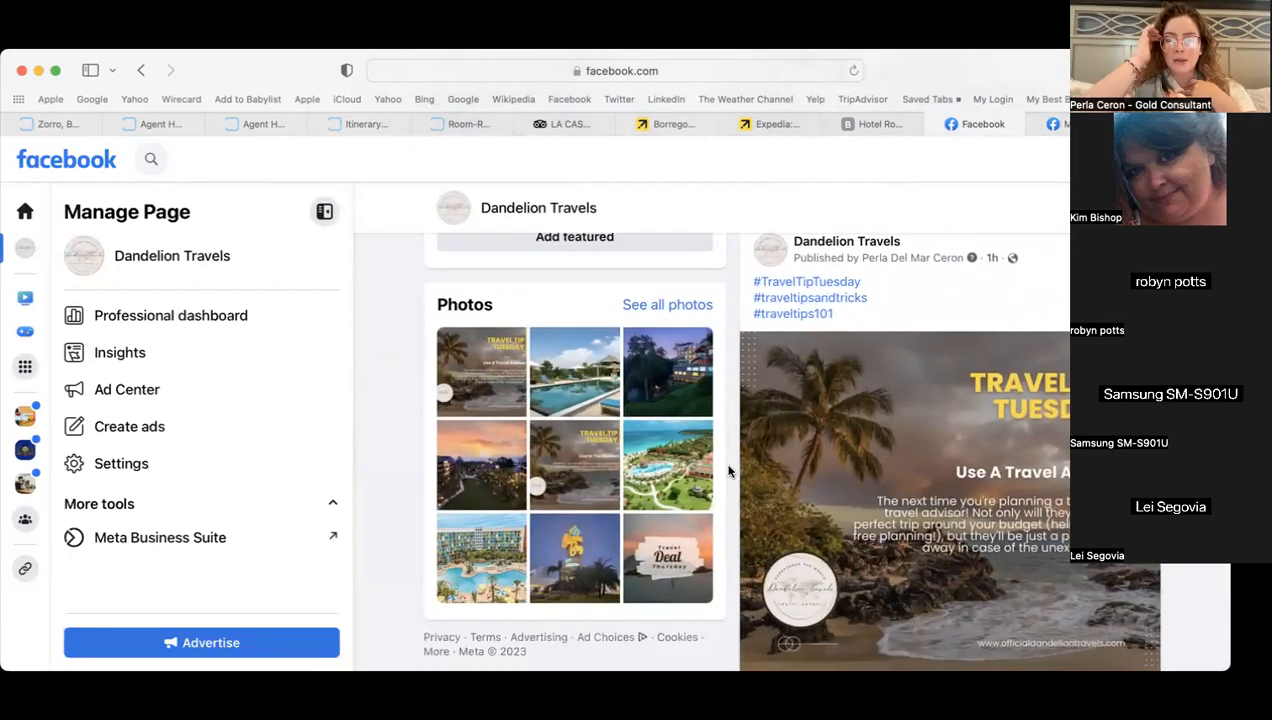
pyautogui.scroll(-6, 728, 471)
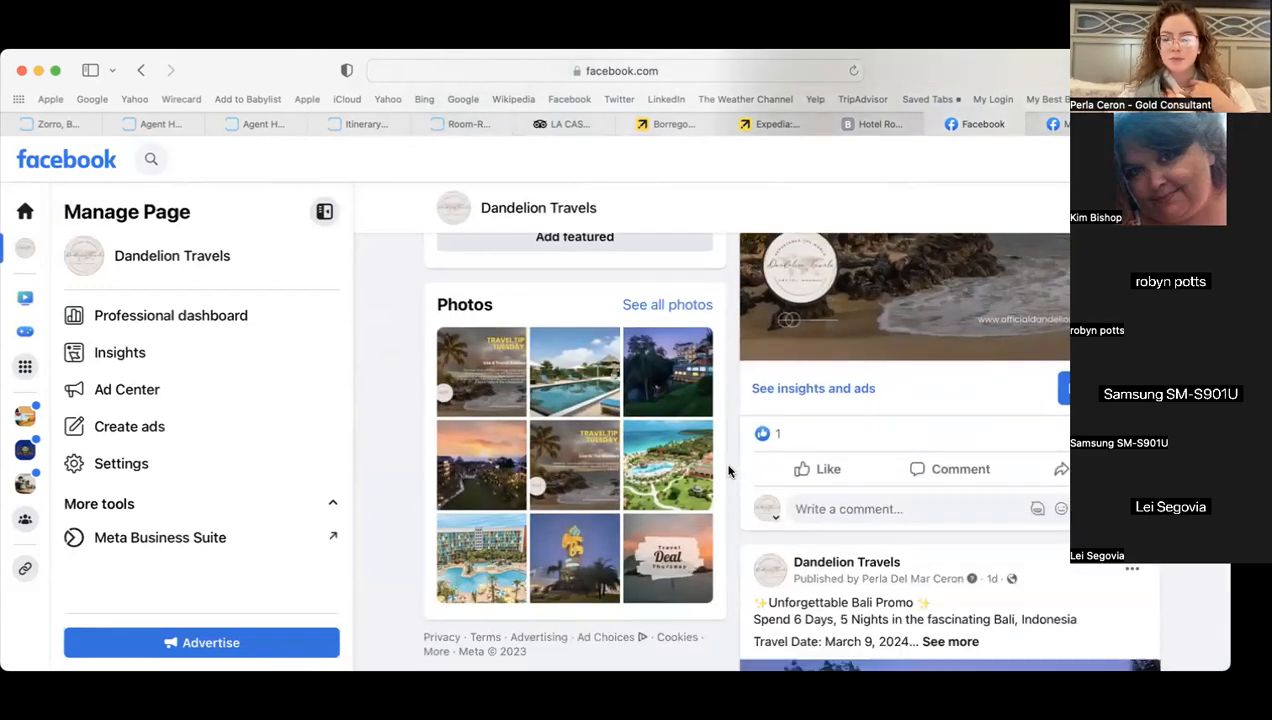
pyautogui.scroll(-3, 728, 471)
pyautogui.click(948, 300)
pyautogui.scroll(5, 788, 452)
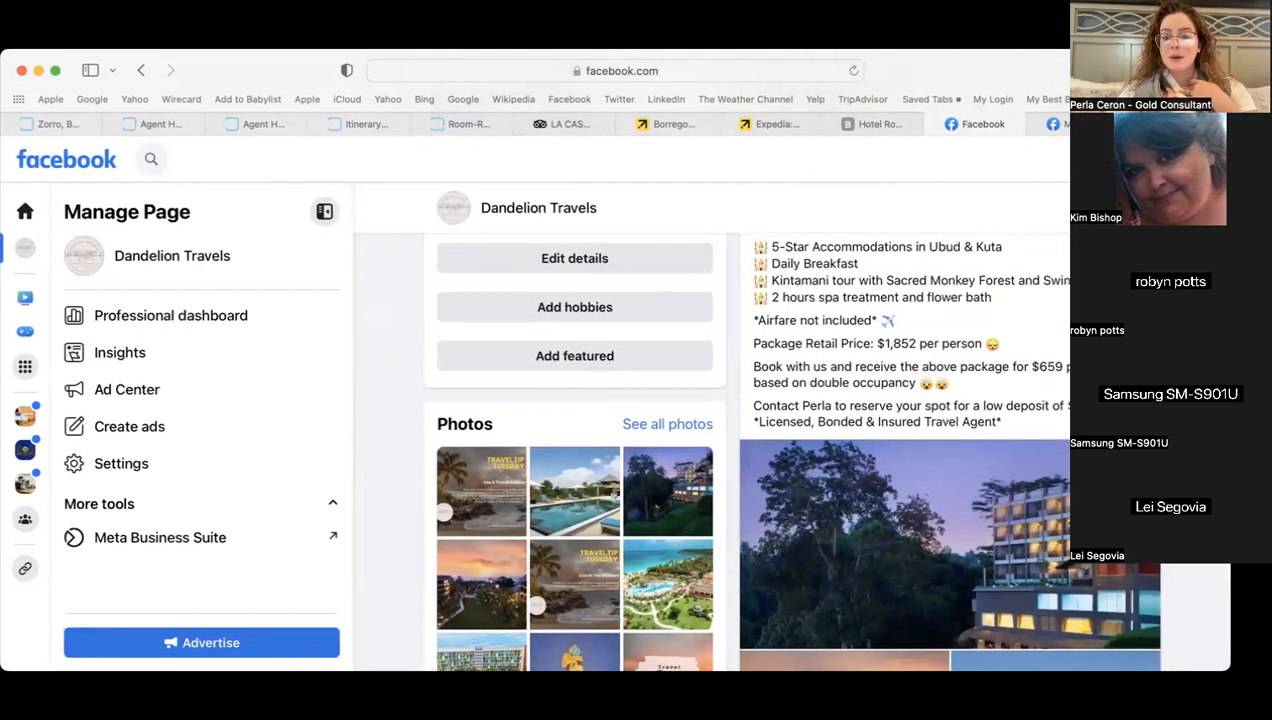
pyautogui.scroll(1, 790, 370)
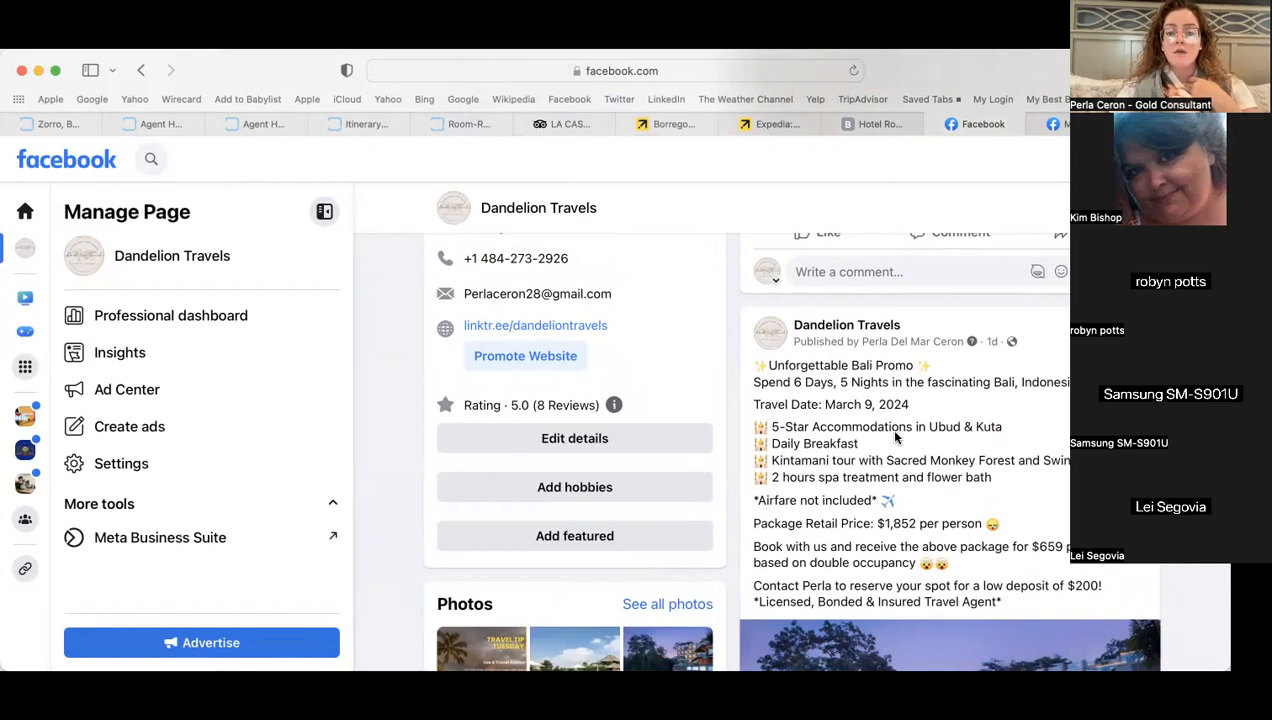
pyautogui.scroll(-1, 1046, 533)
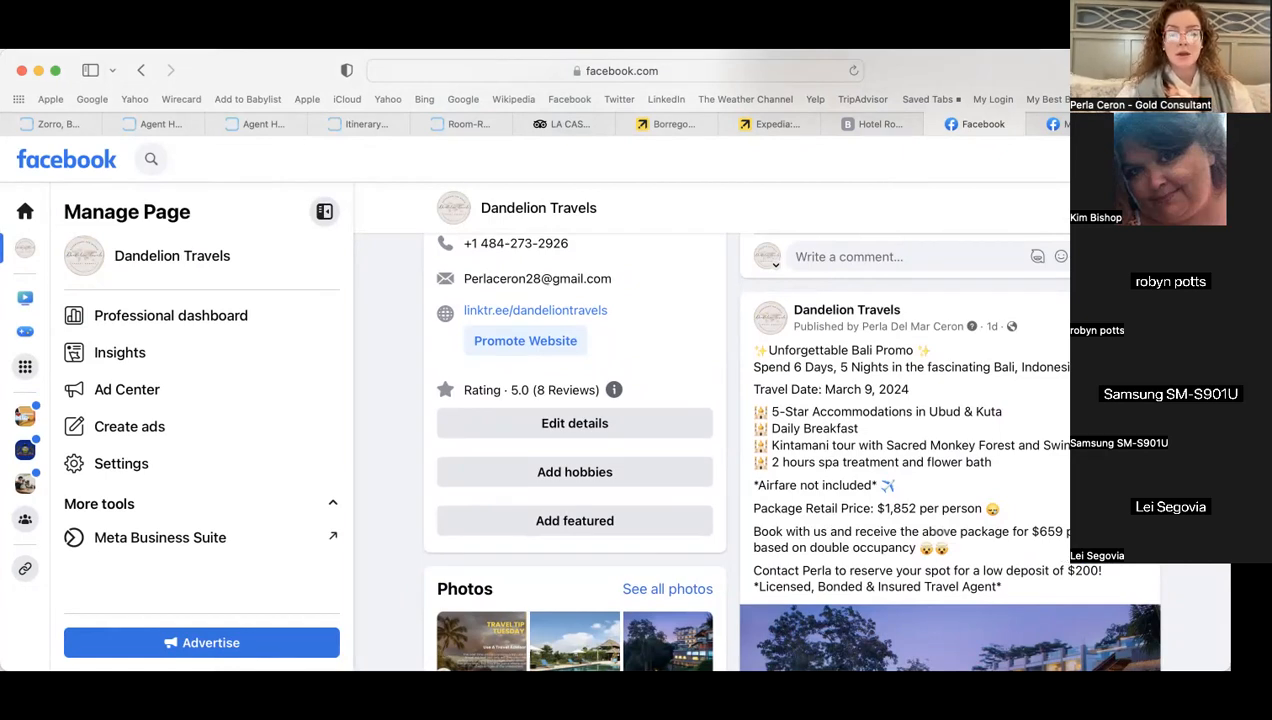
pyautogui.scroll(-1, 960, 540)
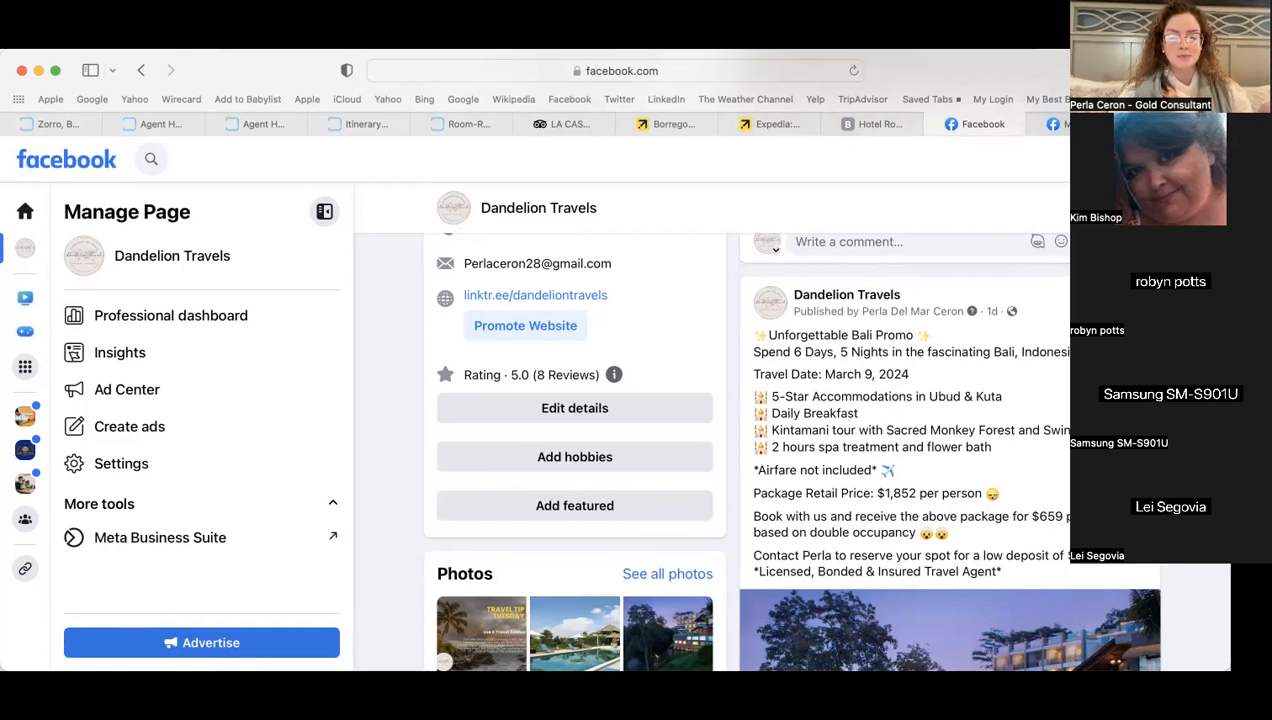
pyautogui.scroll(-5, 790, 450)
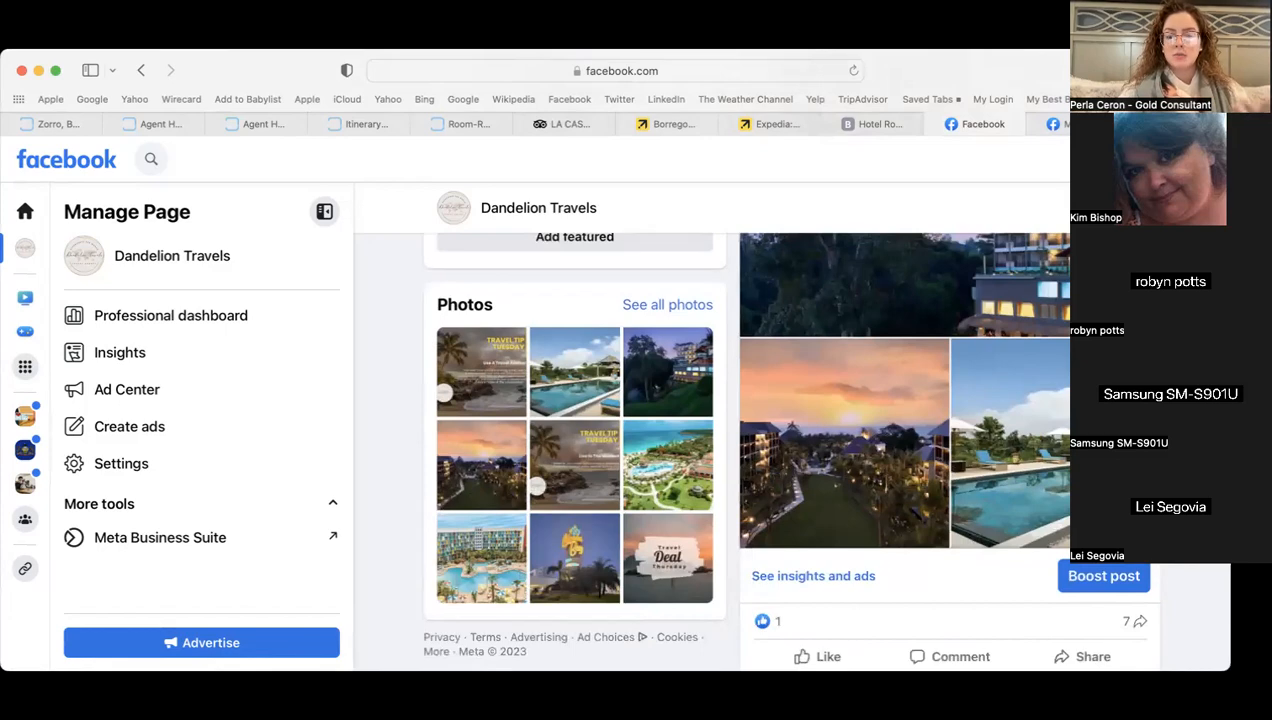
pyautogui.scroll(5, 790, 450)
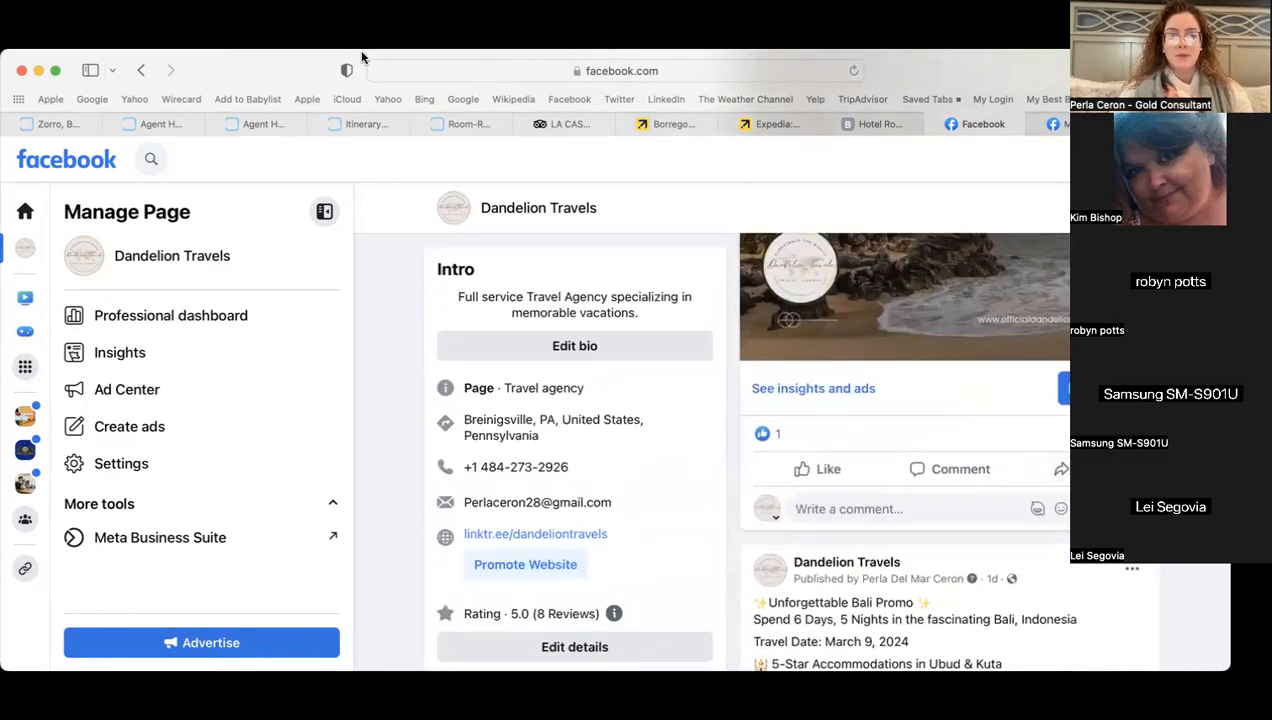
# - Reload the Page and expand the new San Diego Family Escape post's full text
pyautogui.click(853, 70)
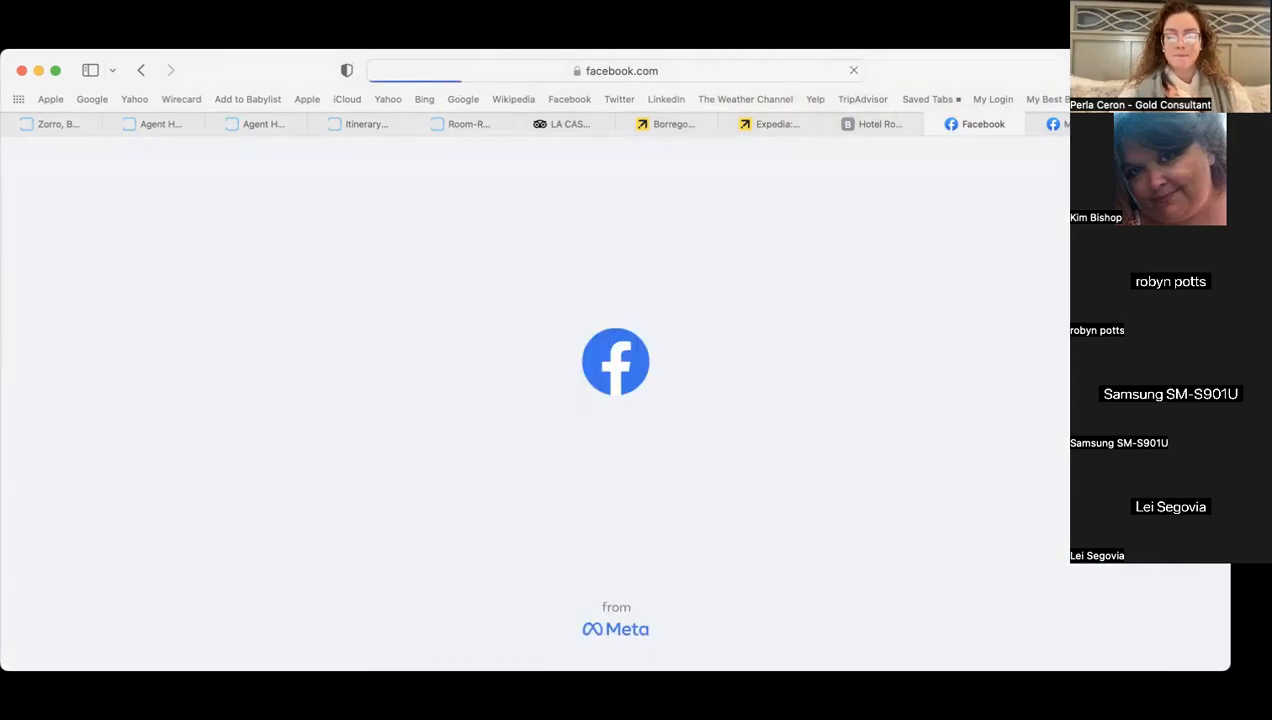
pyautogui.scroll(-8, 700, 420)
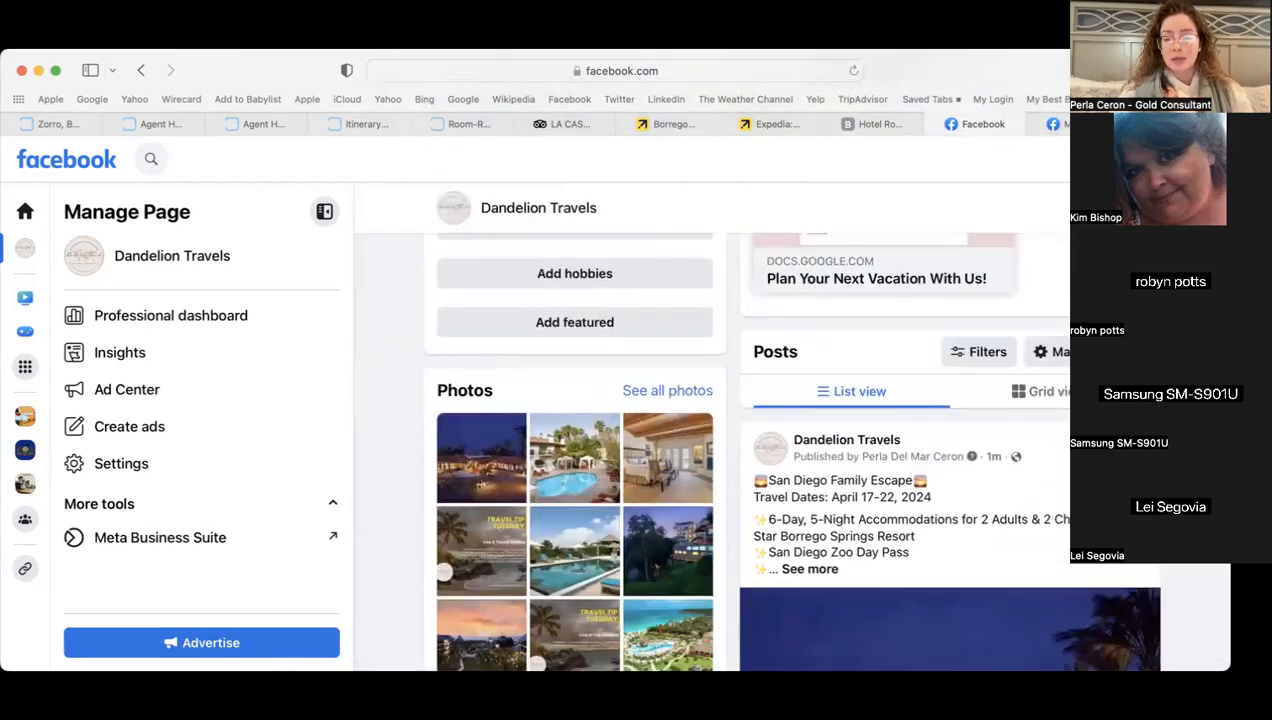
pyautogui.scroll(3, 790, 450)
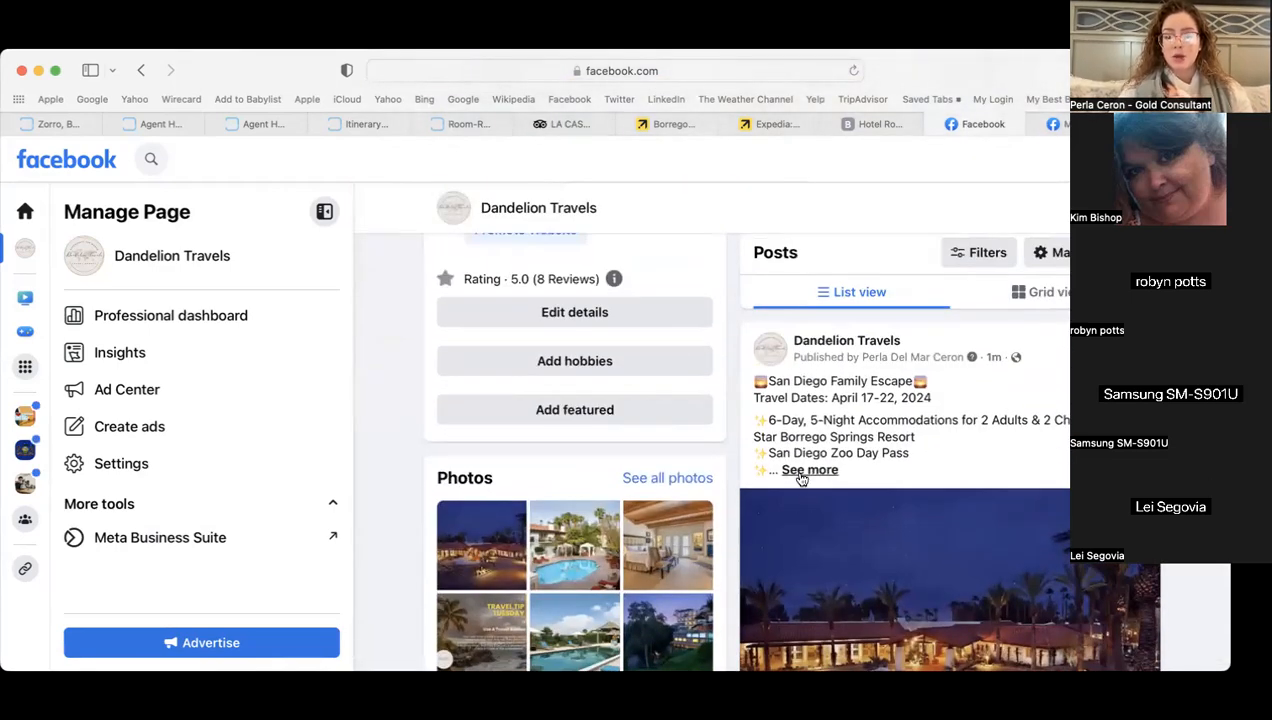
pyautogui.click(802, 473)
pyautogui.scroll(1, 909, 455)
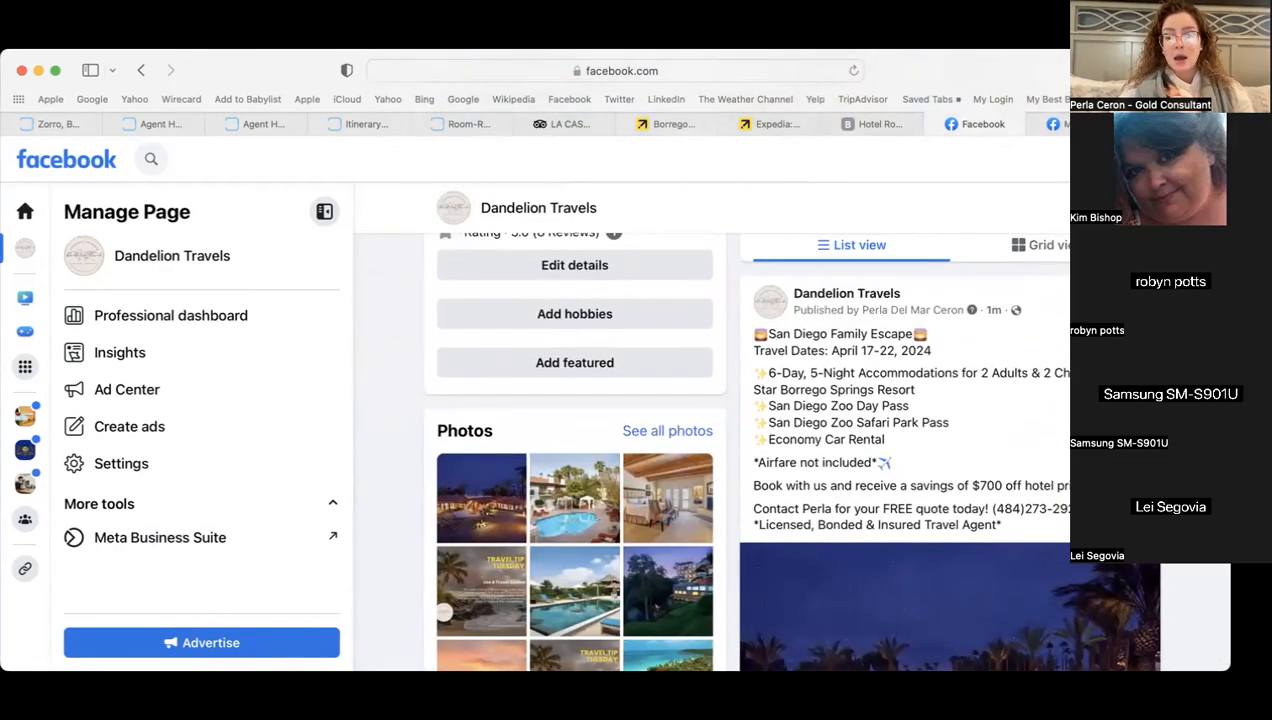
pyautogui.scroll(-5, 900, 450)
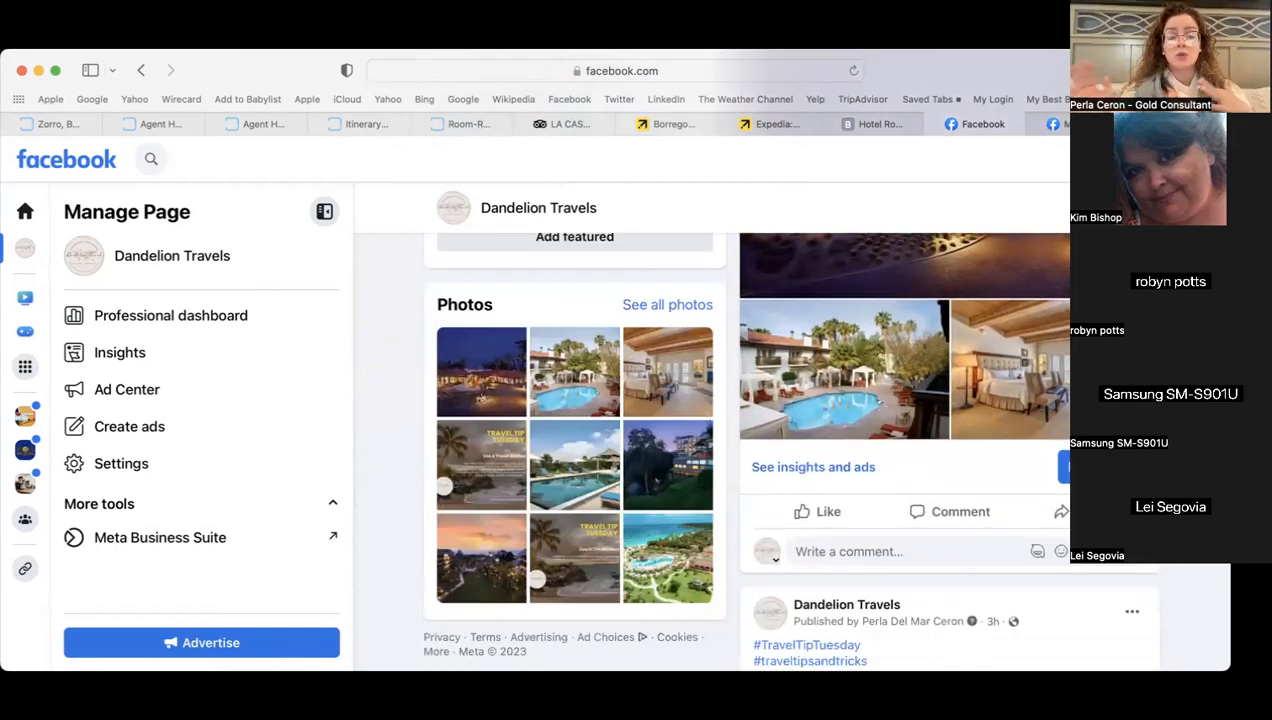
# - Start sharing the San Diego post to a group, cancel it, and open the account menu
pyautogui.click(1057, 513)
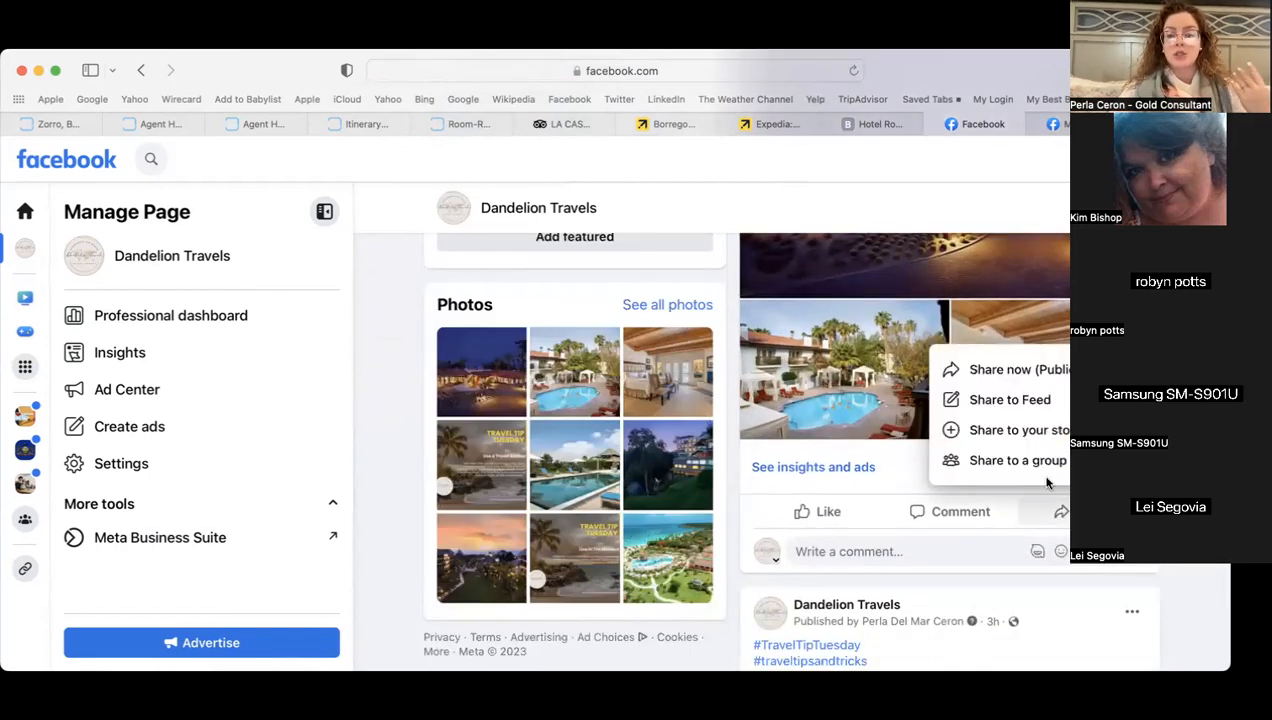
pyautogui.click(990, 458)
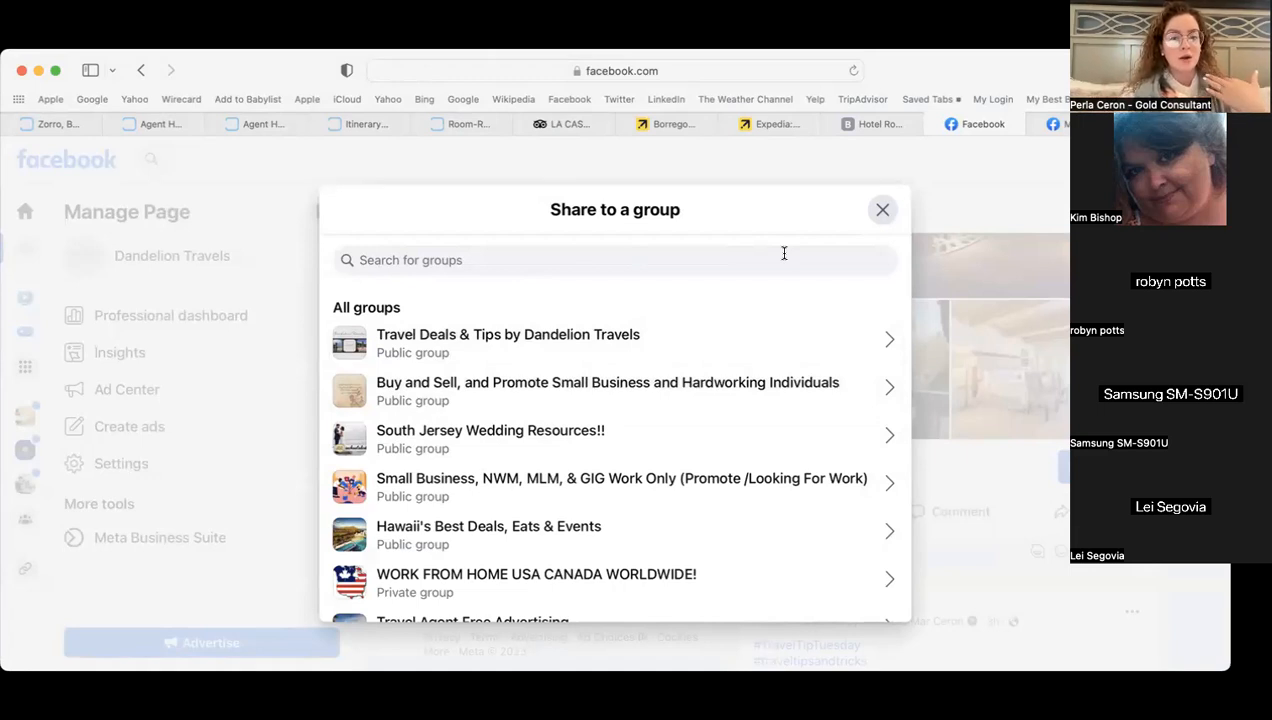
pyautogui.click(882, 210)
pyautogui.click(1203, 159)
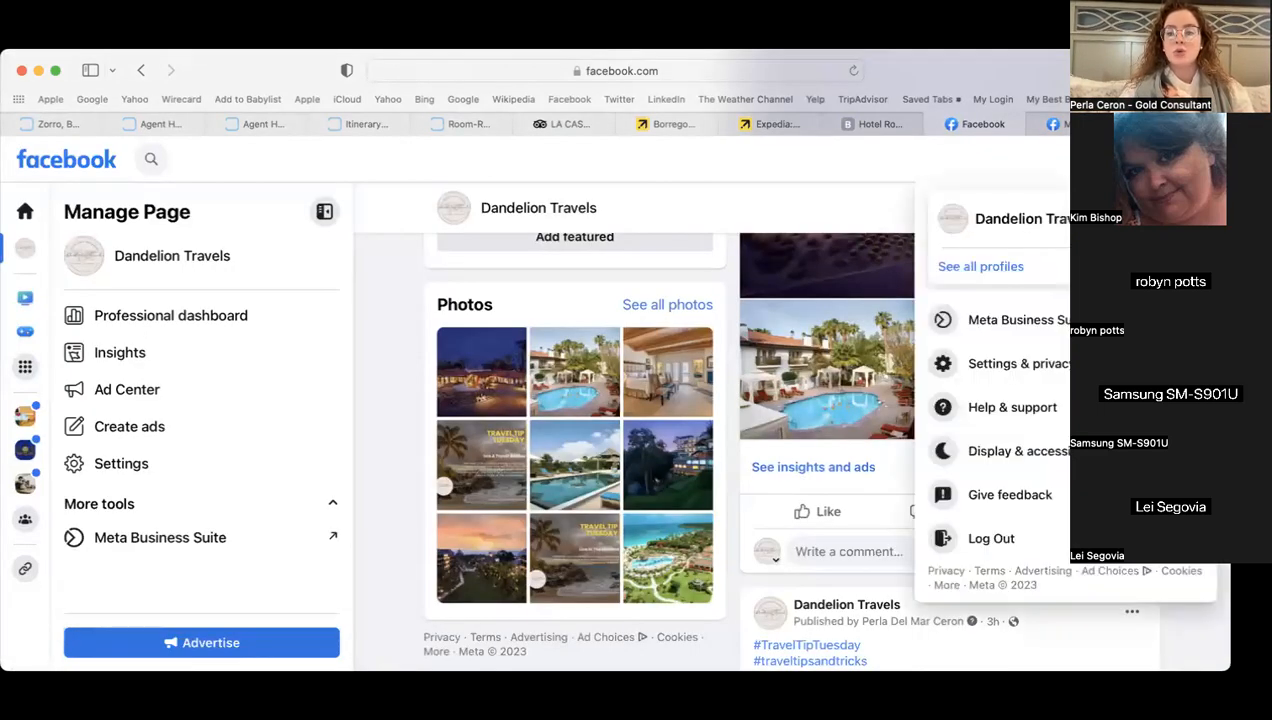
# - Switch to the personal profile, then open the Dandelion Travels page and scroll to its San Diego Family Escape post
pyautogui.click(1183, 219)
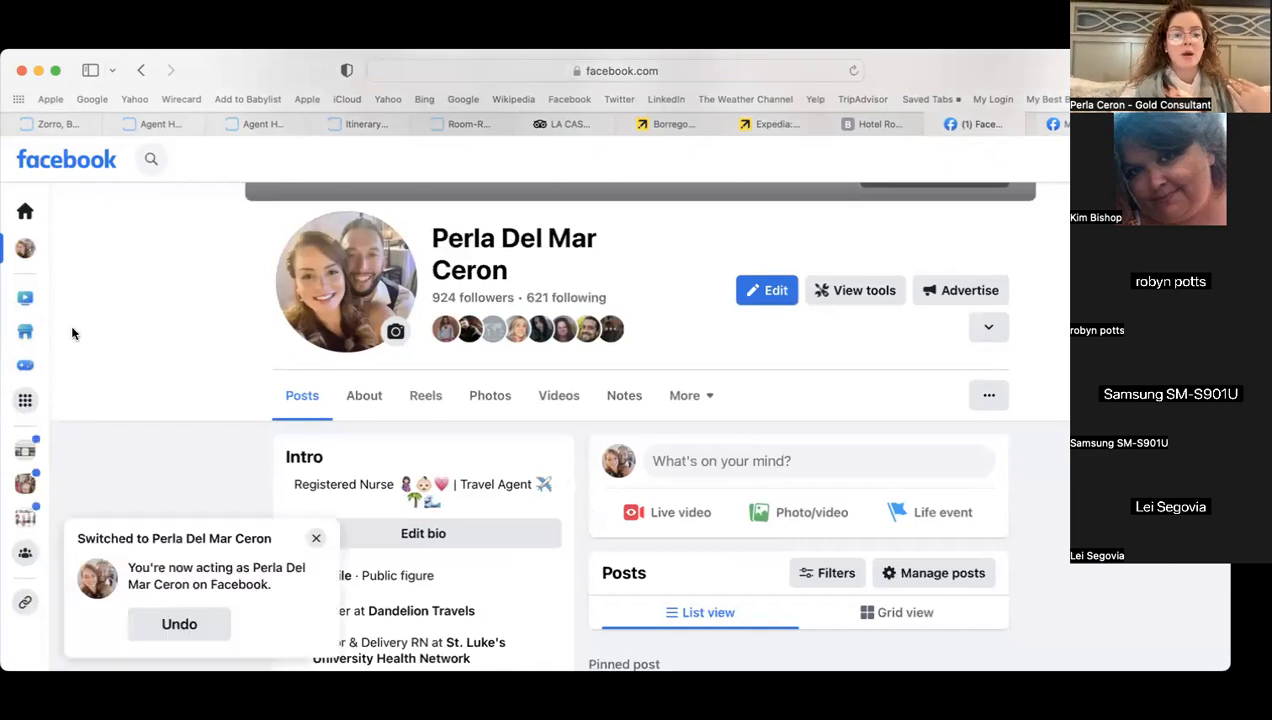
pyautogui.click(316, 539)
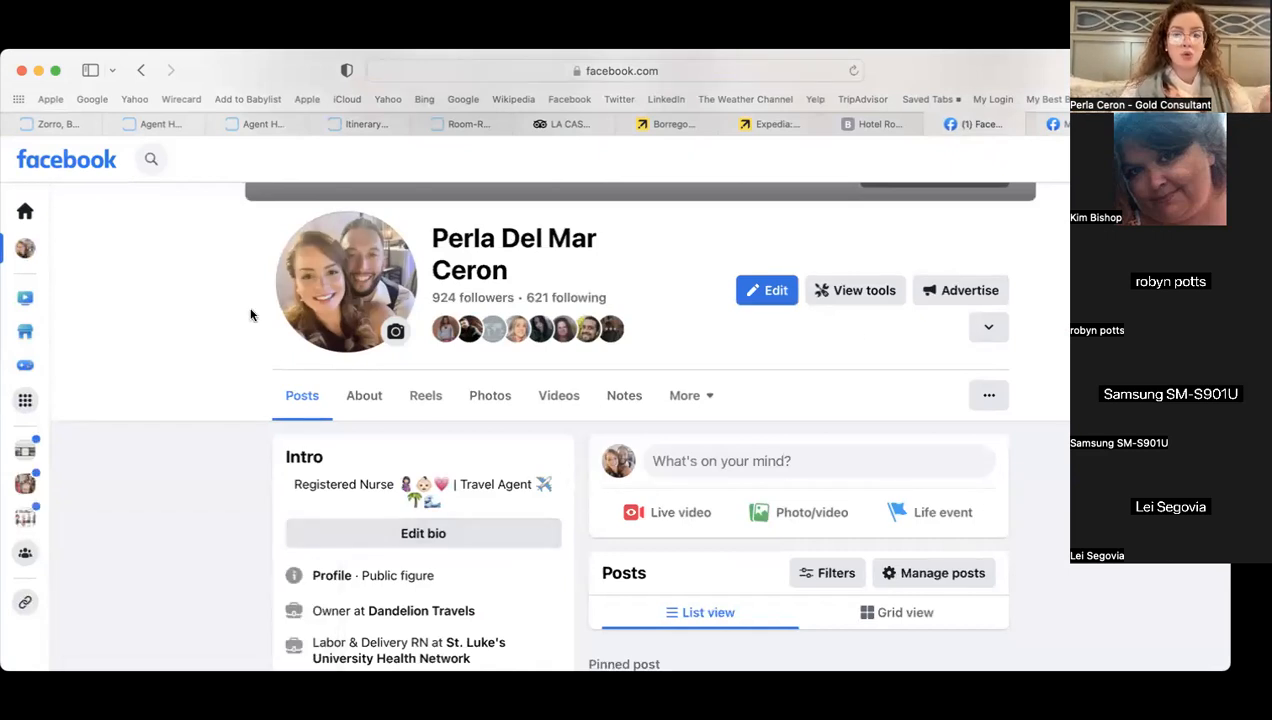
pyautogui.click(151, 158)
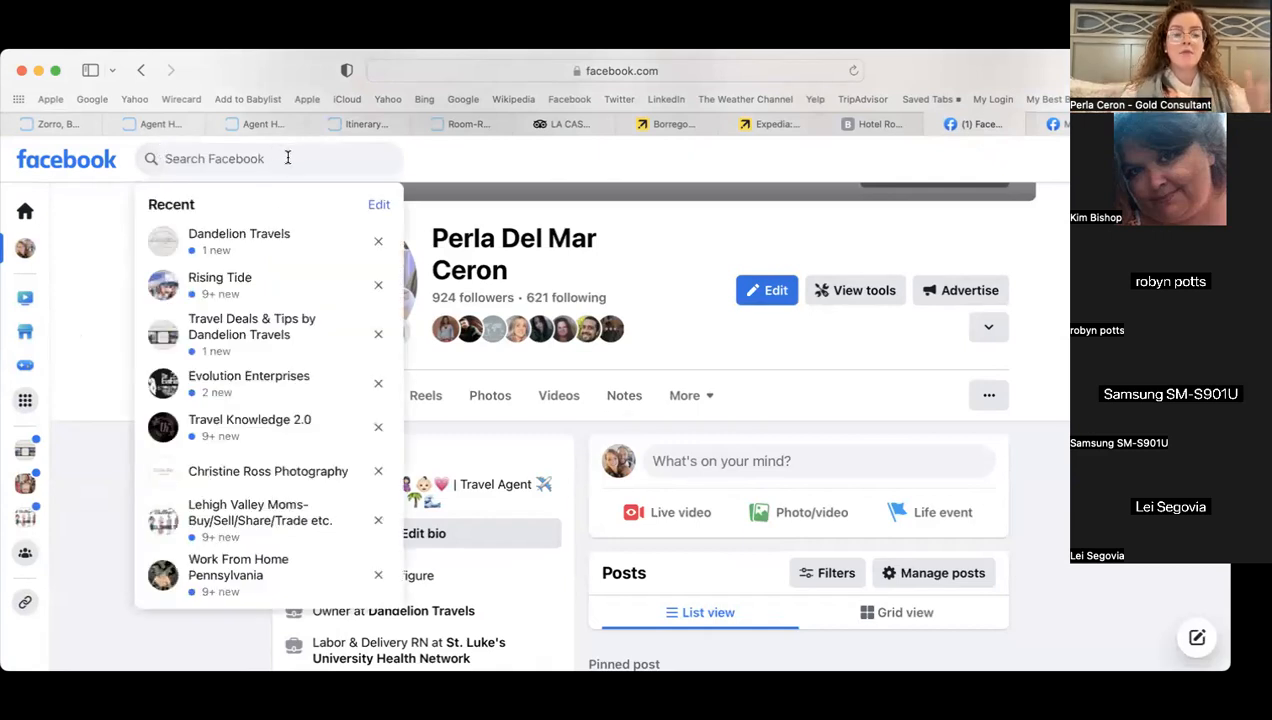
pyautogui.click(256, 245)
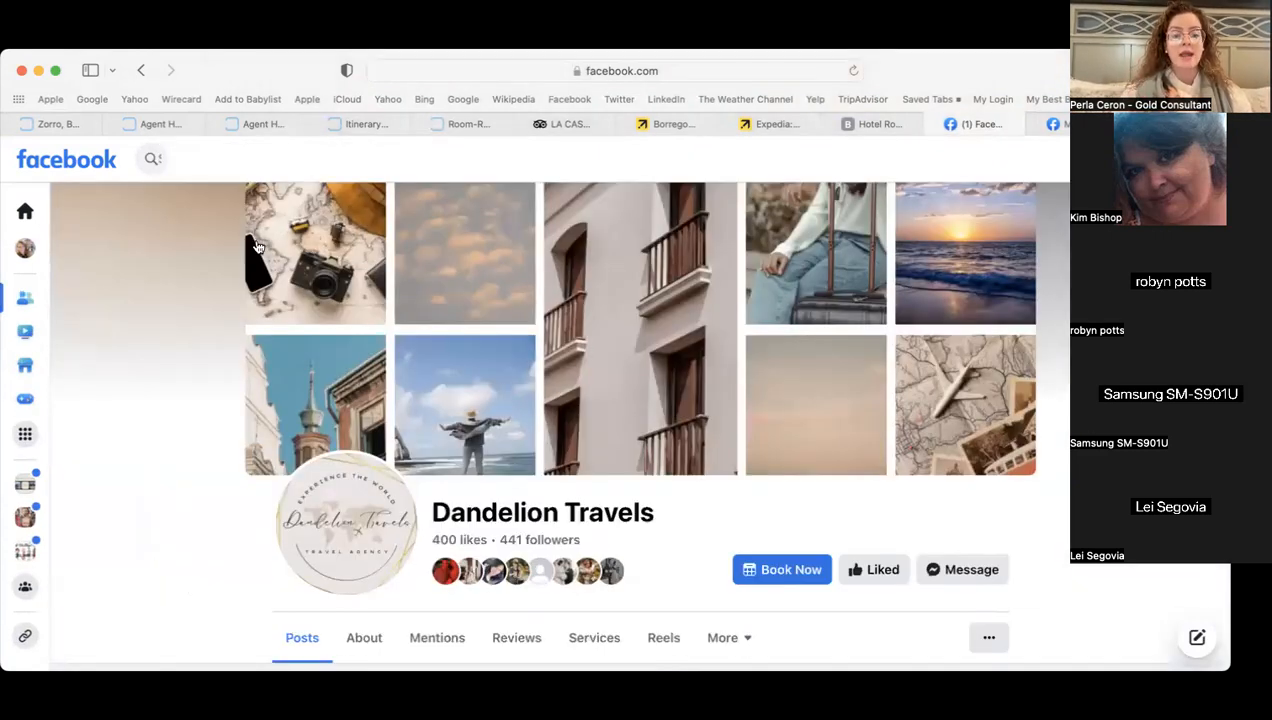
pyautogui.scroll(-10, 640, 420)
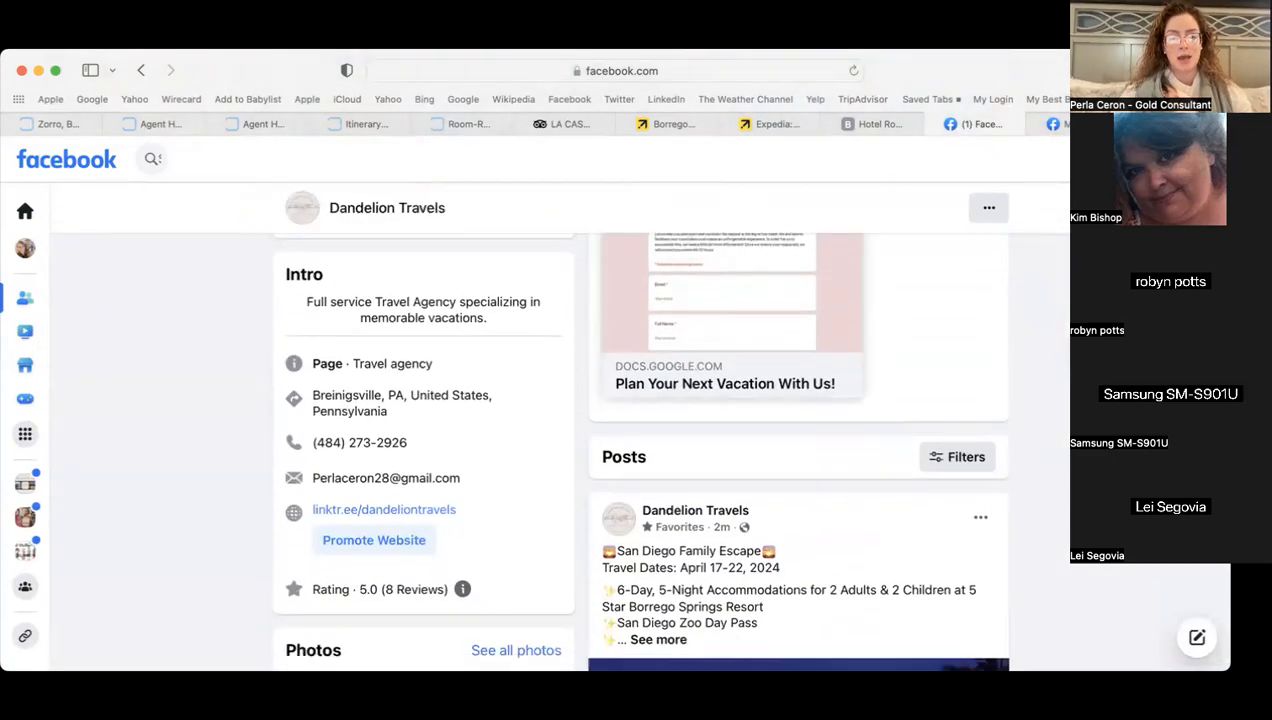
pyautogui.scroll(-4, 640, 420)
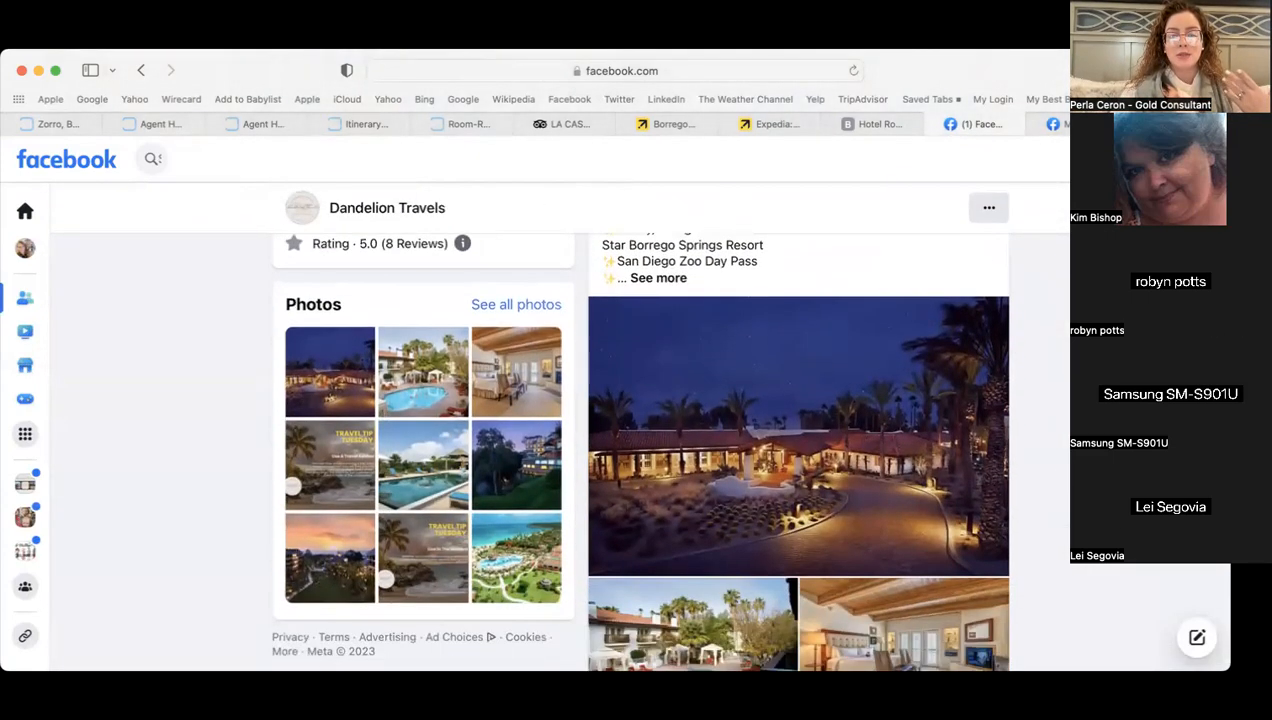
pyautogui.scroll(-2, 798, 450)
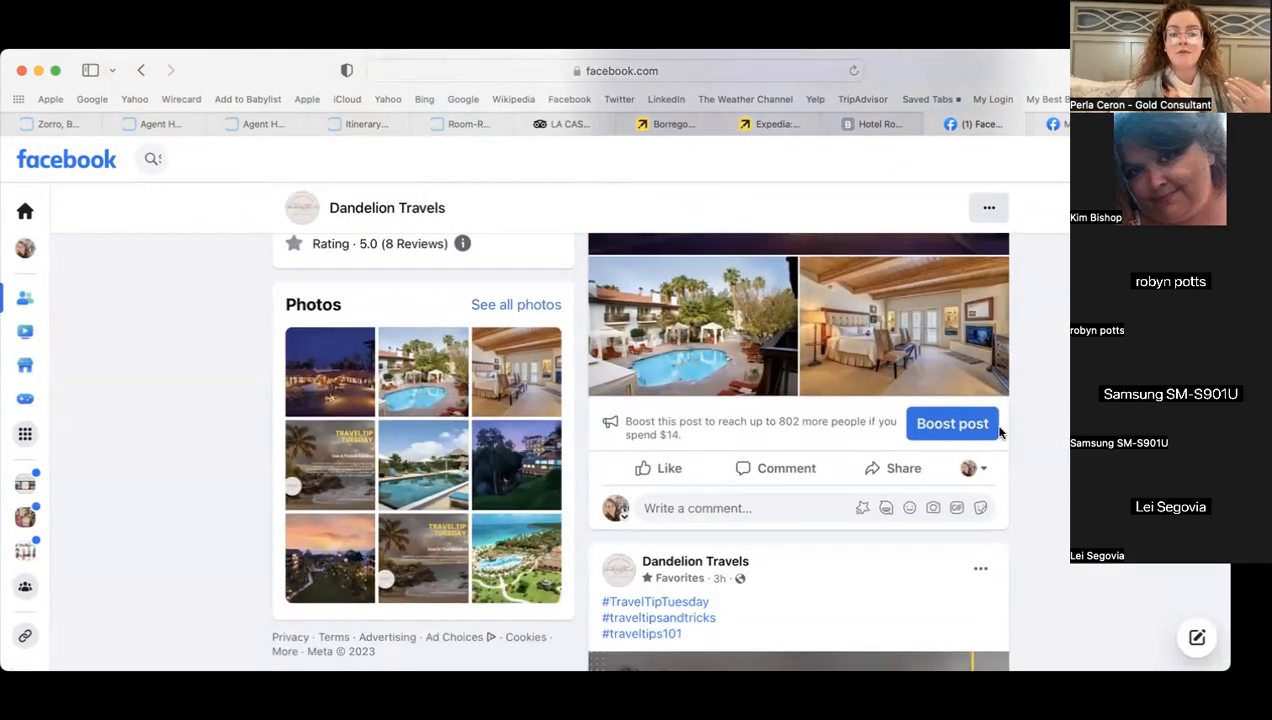
pyautogui.click(888, 468)
pyautogui.click(828, 551)
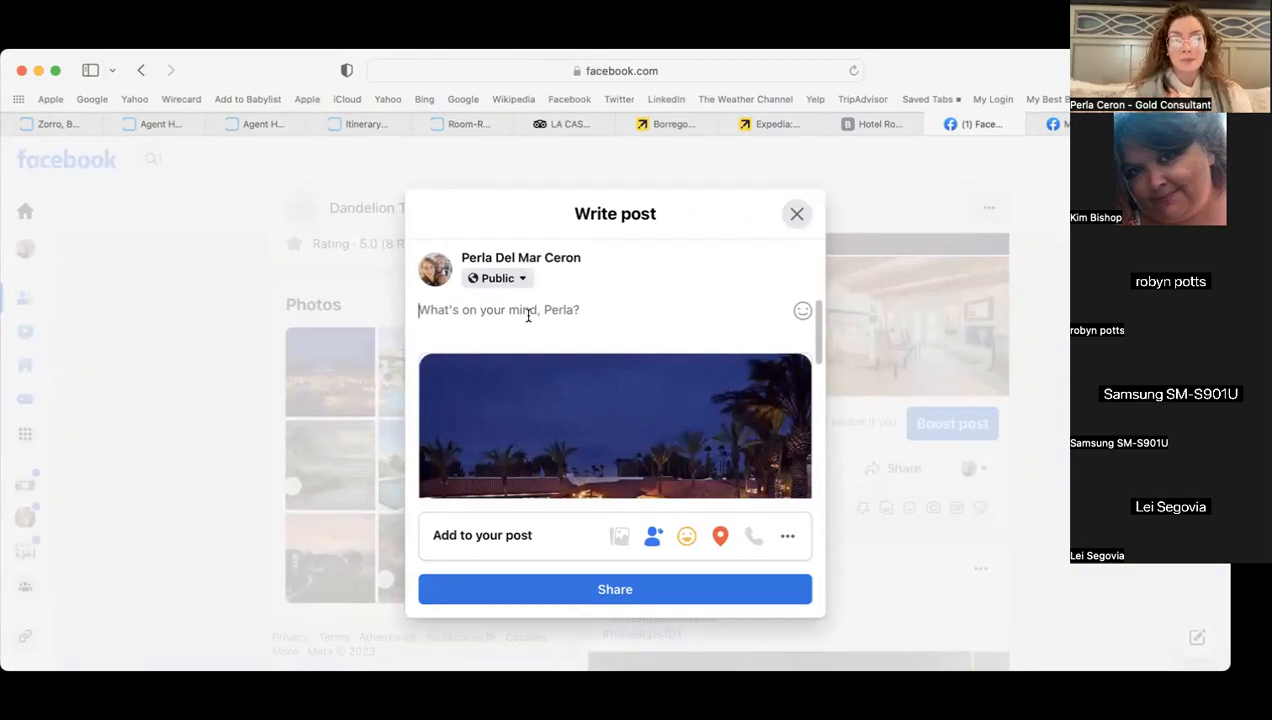
pyautogui.scroll(-5, 604, 361)
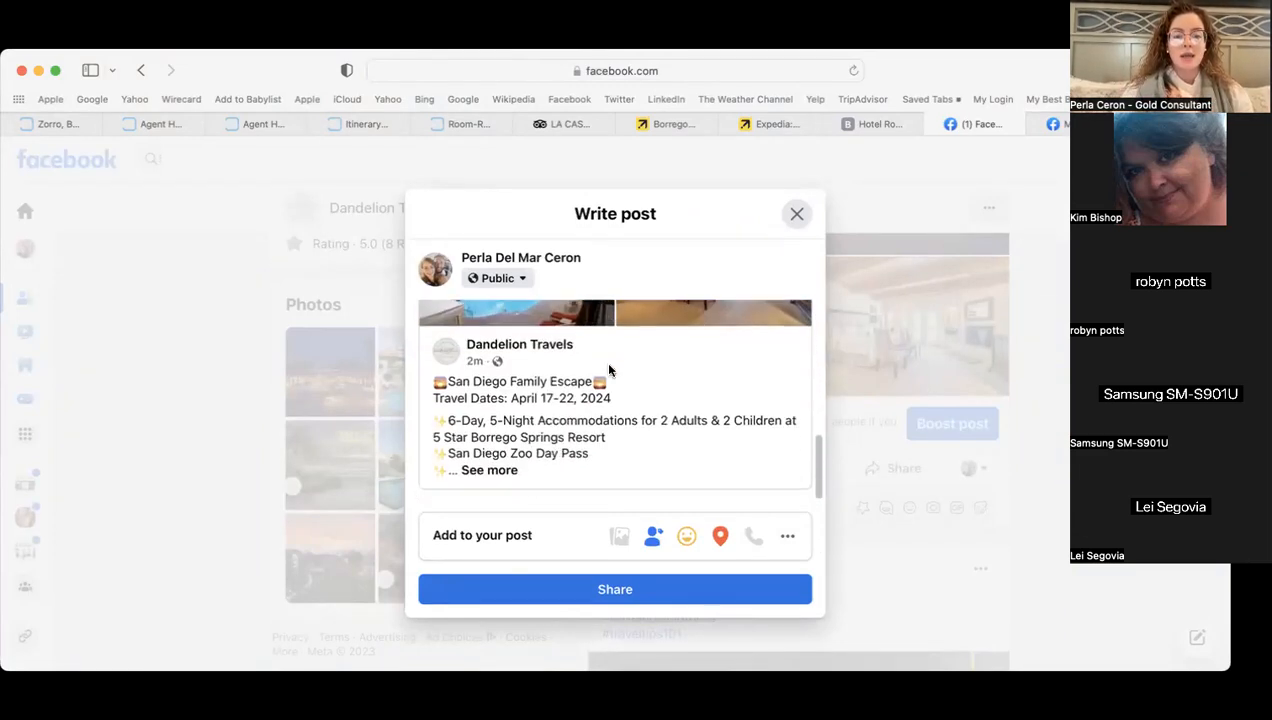
pyautogui.scroll(5, 609, 447)
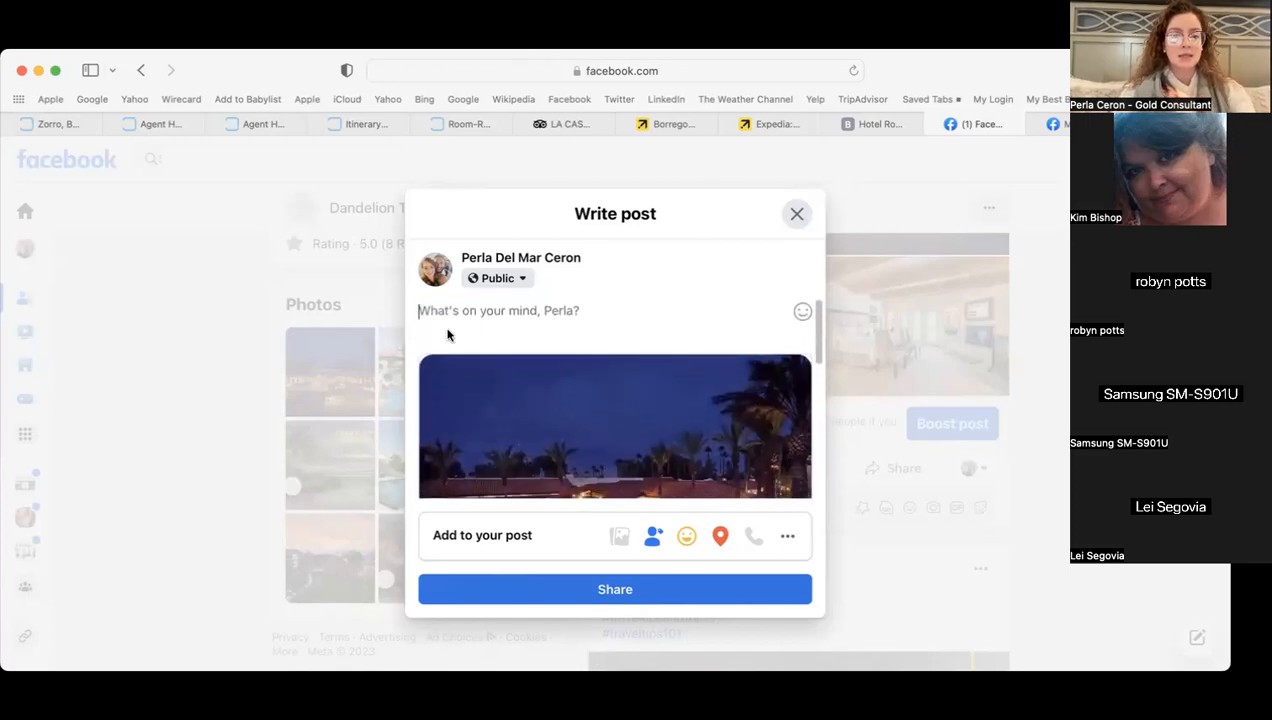
pyautogui.write('Ano')
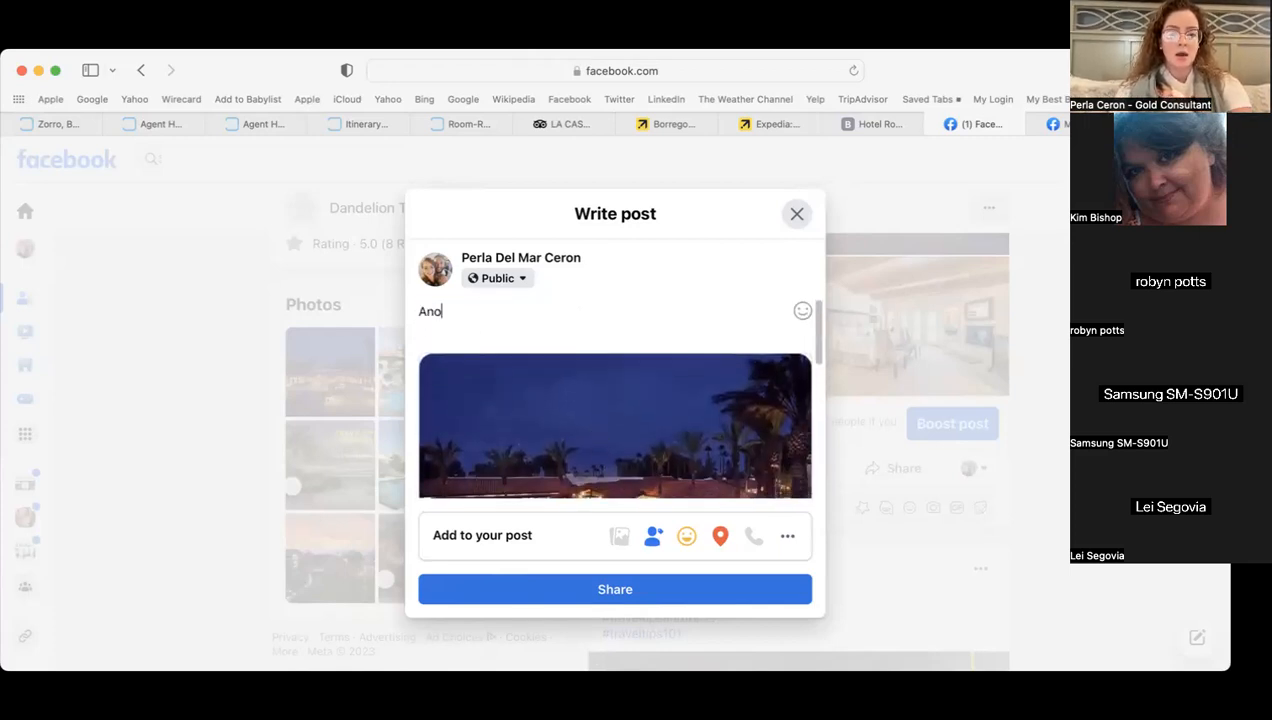
pyautogui.write('ther great de')
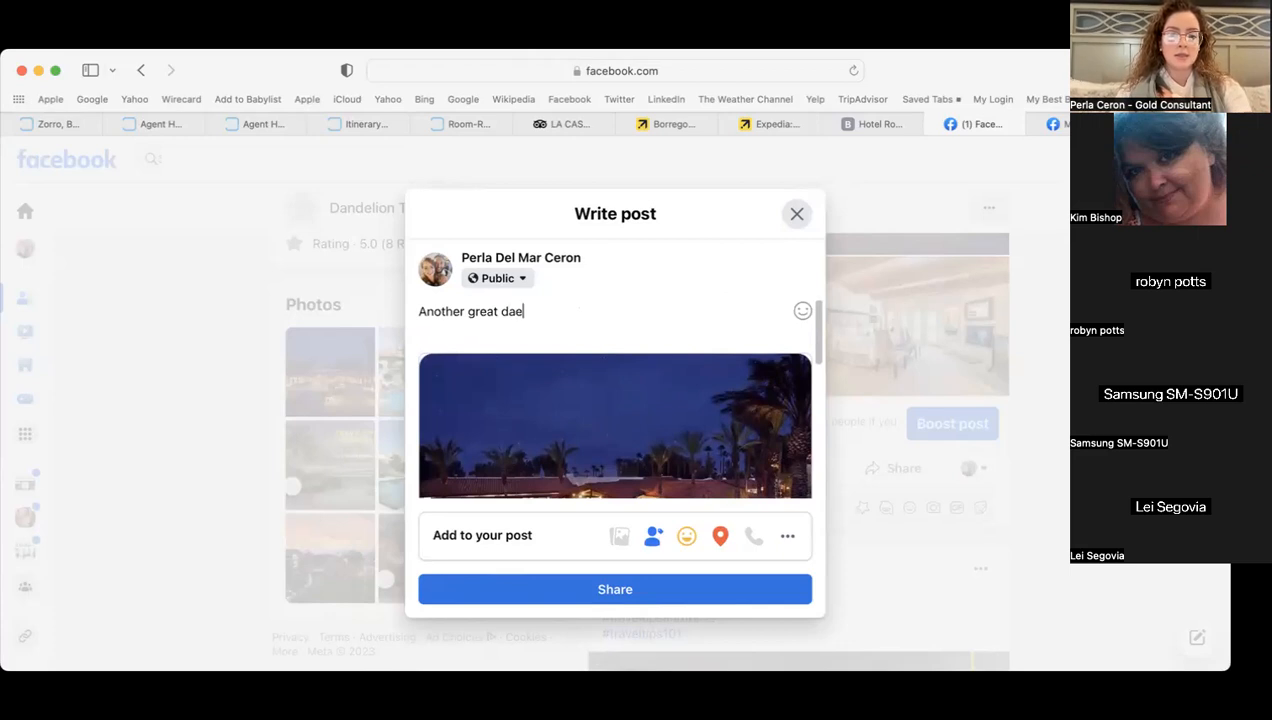
pyautogui.write('al by ')
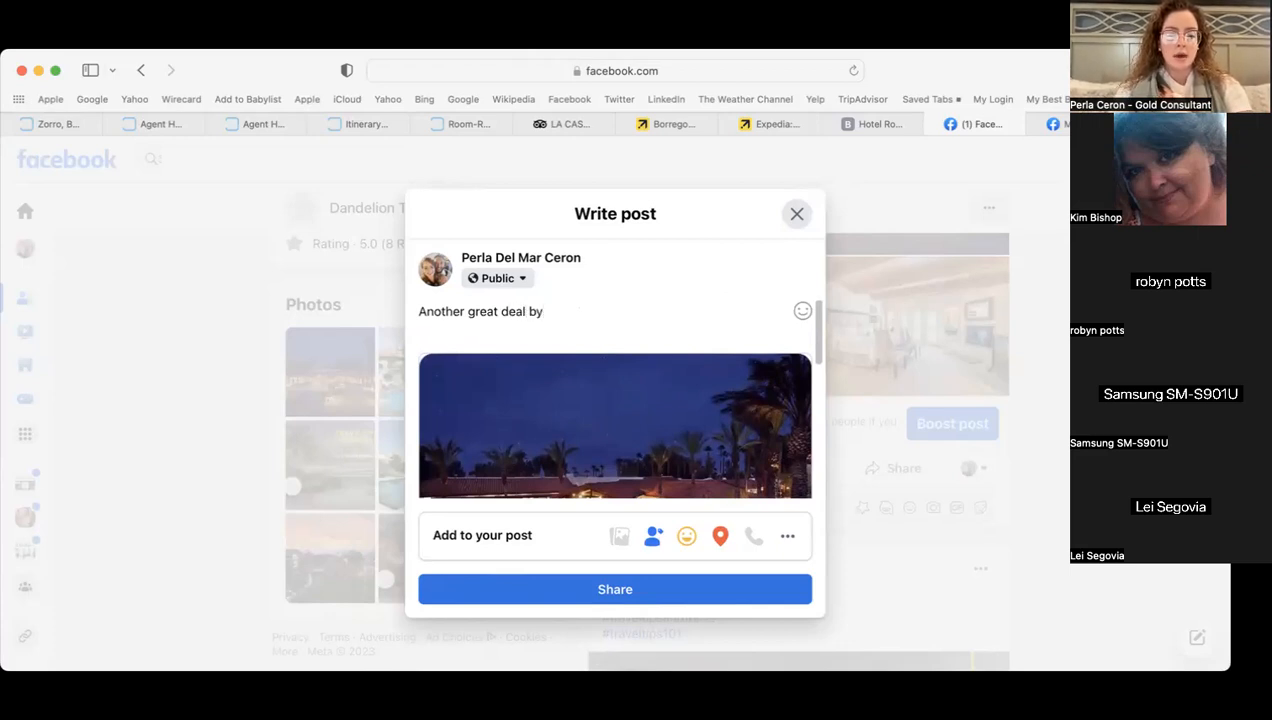
pyautogui.write('@')
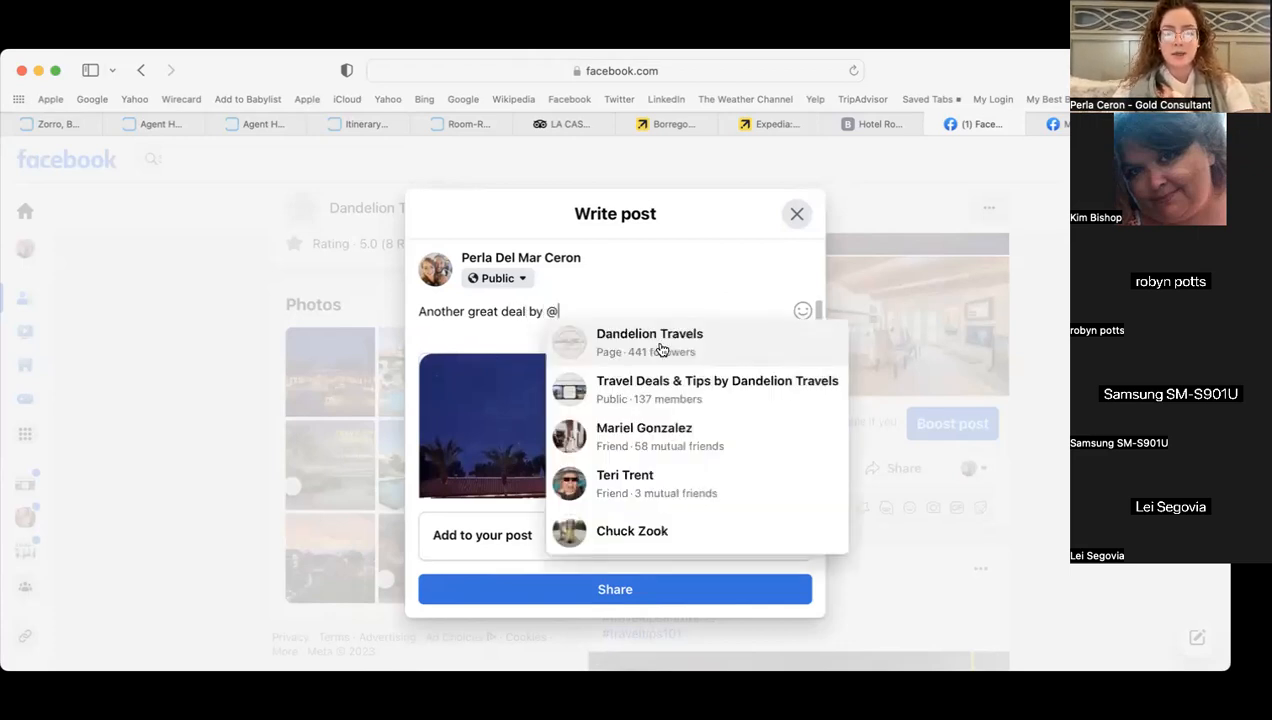
pyautogui.click(660, 342)
pyautogui.press('Return')
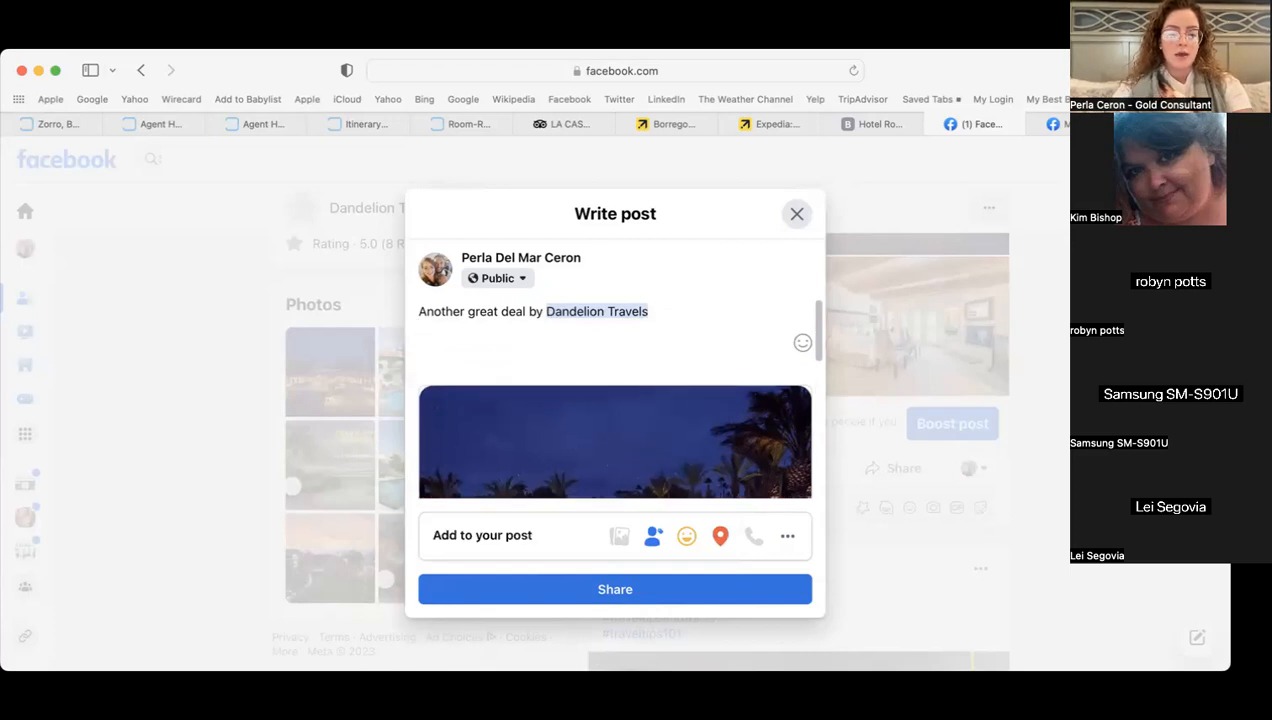
pyautogui.write('@')
pyautogui.click(576, 431)
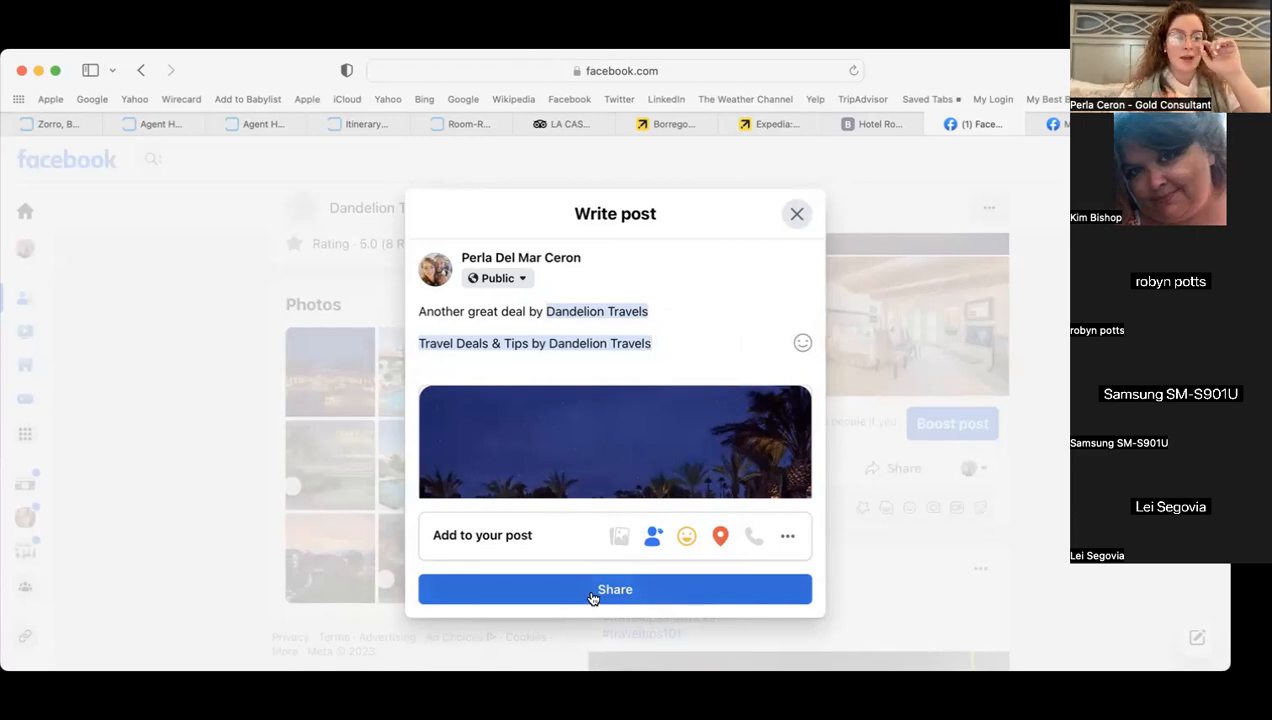
# - Add a smiley emoji after the Dandelion Travels mention and publish the reshared post
pyautogui.click(802, 344)
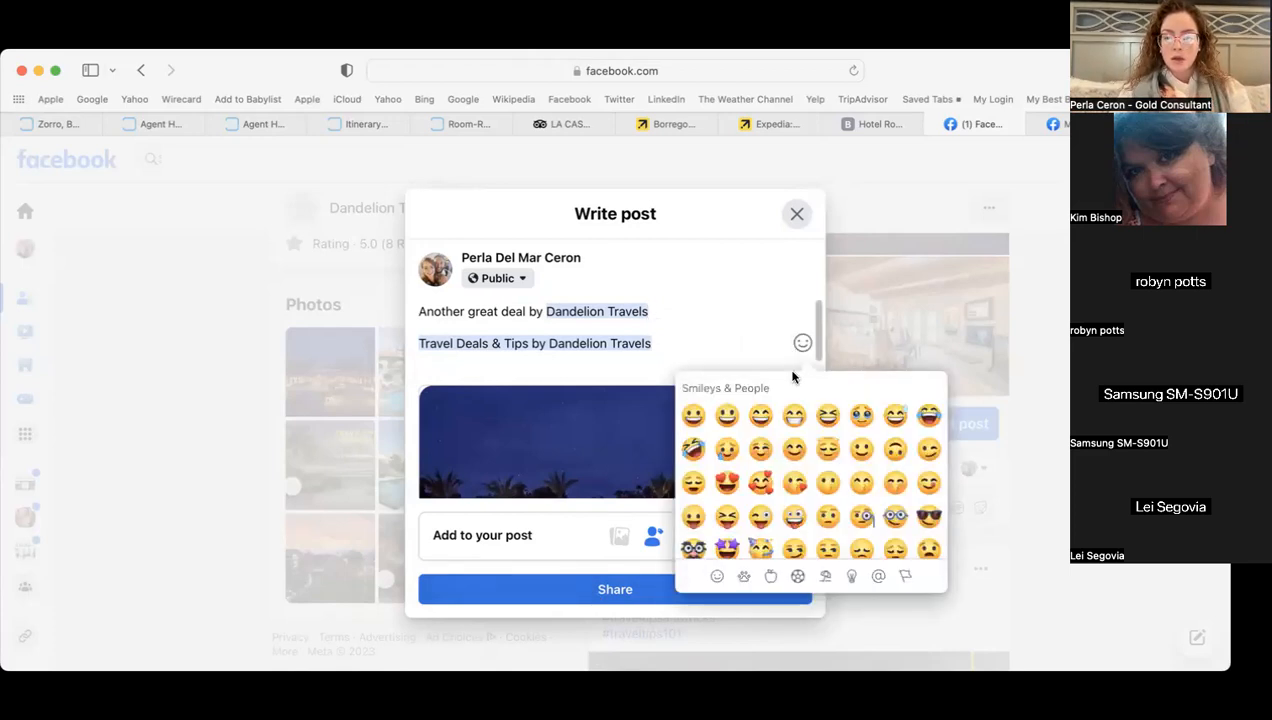
pyautogui.click(787, 455)
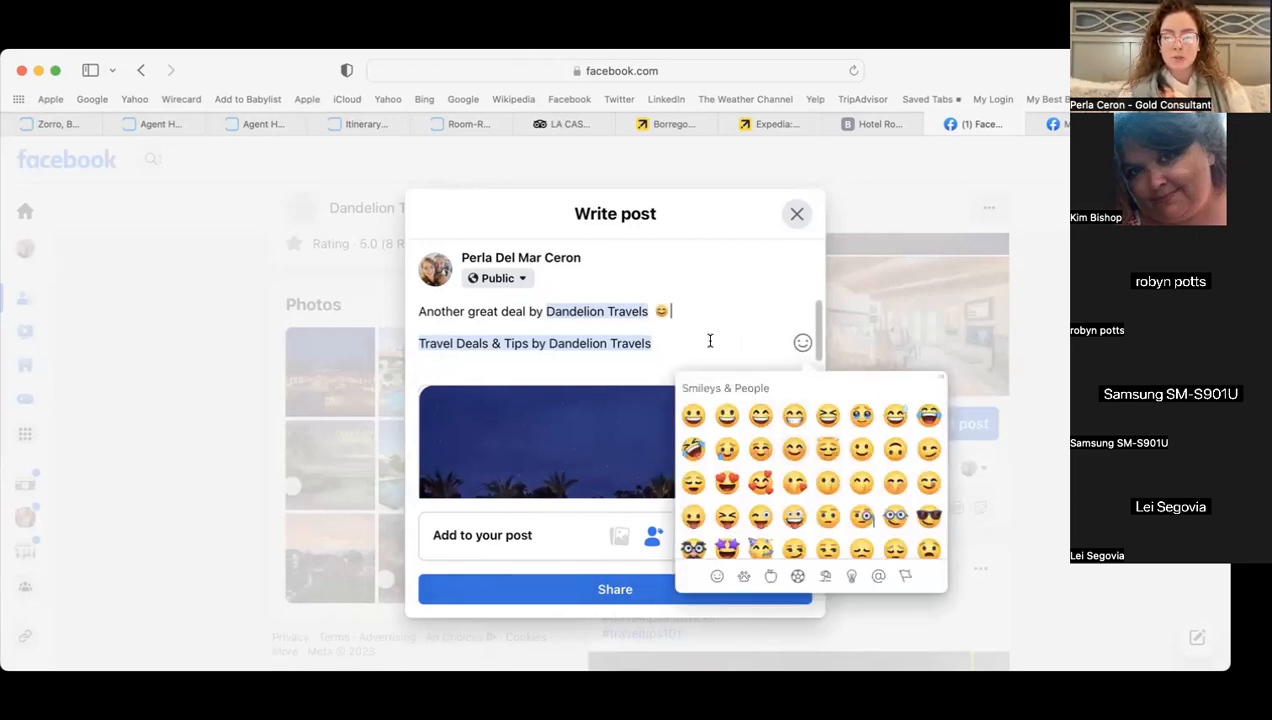
pyautogui.click(605, 592)
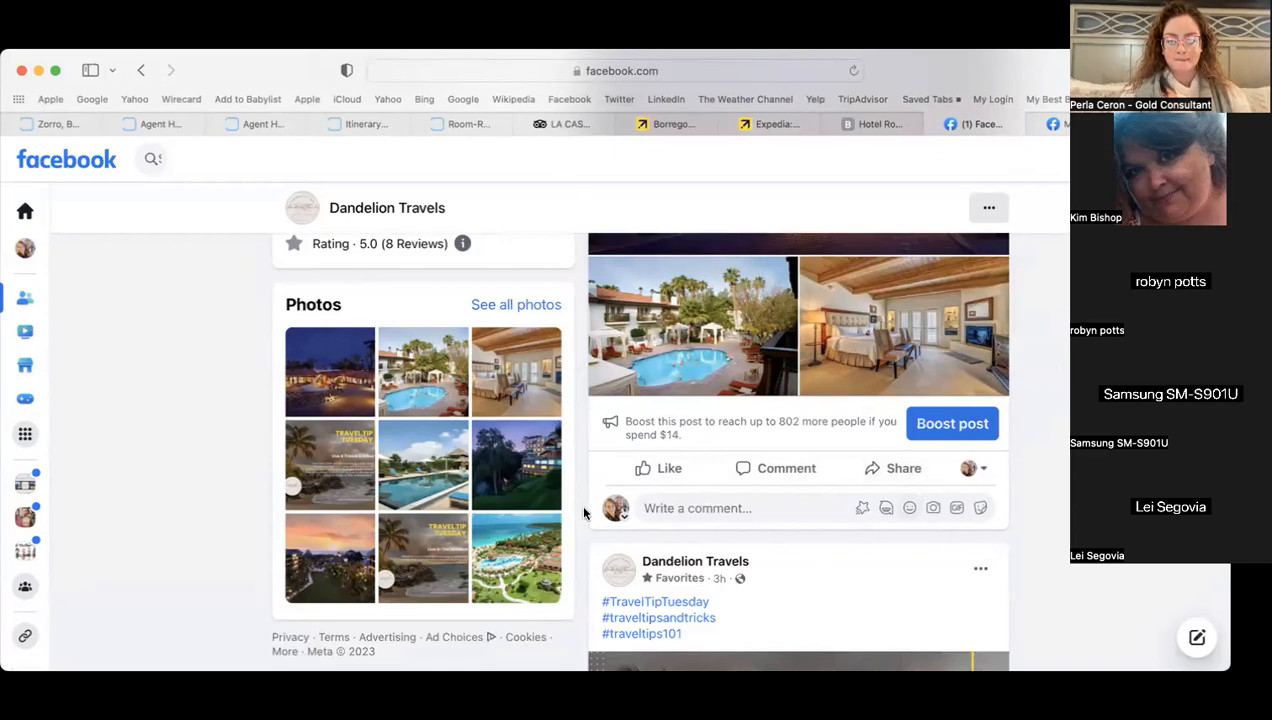
pyautogui.scroll(5, 583, 506)
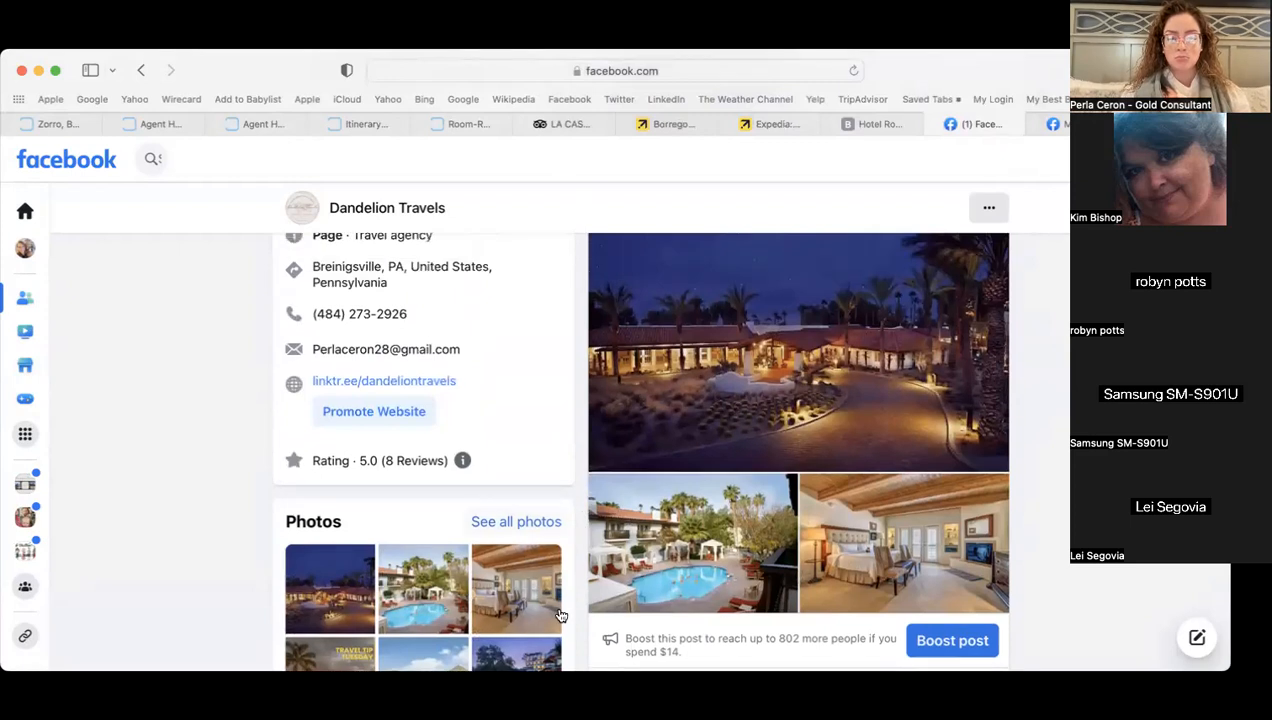